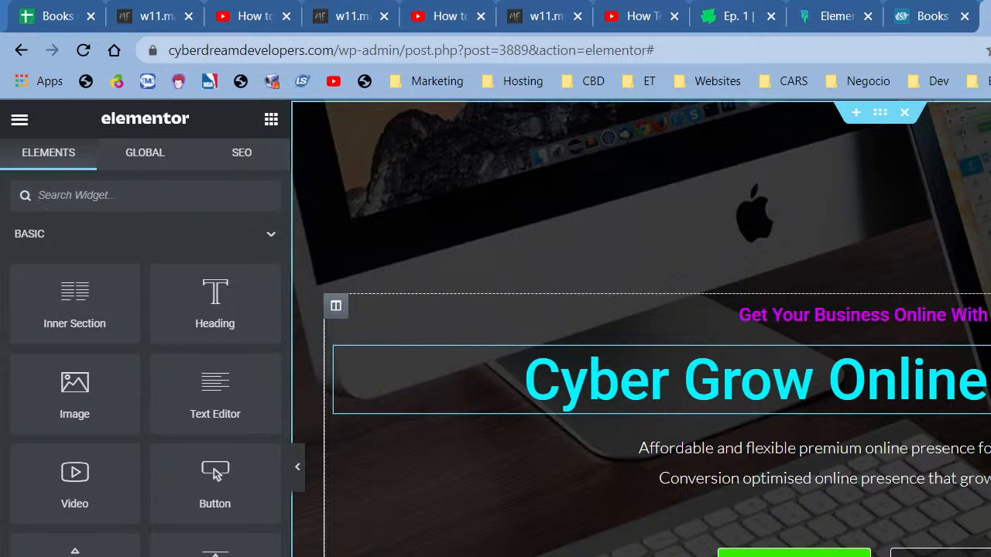
# - Collapse the Elementor panel to preview the purple CyberGrow Website As A Service section full width
pyautogui.scroll(-5, 641, 328)
pyautogui.scroll(-5, 896, 427)
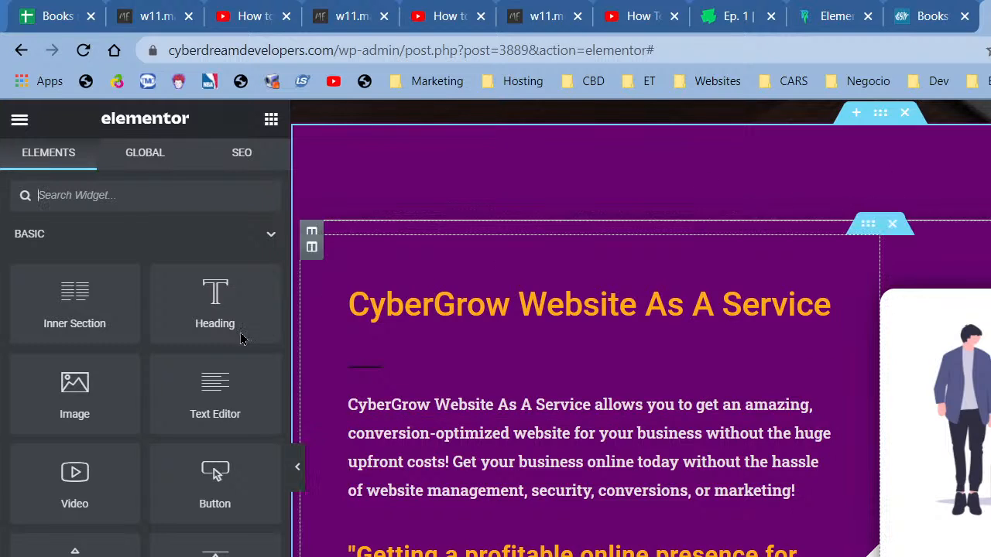
pyautogui.click(297, 474)
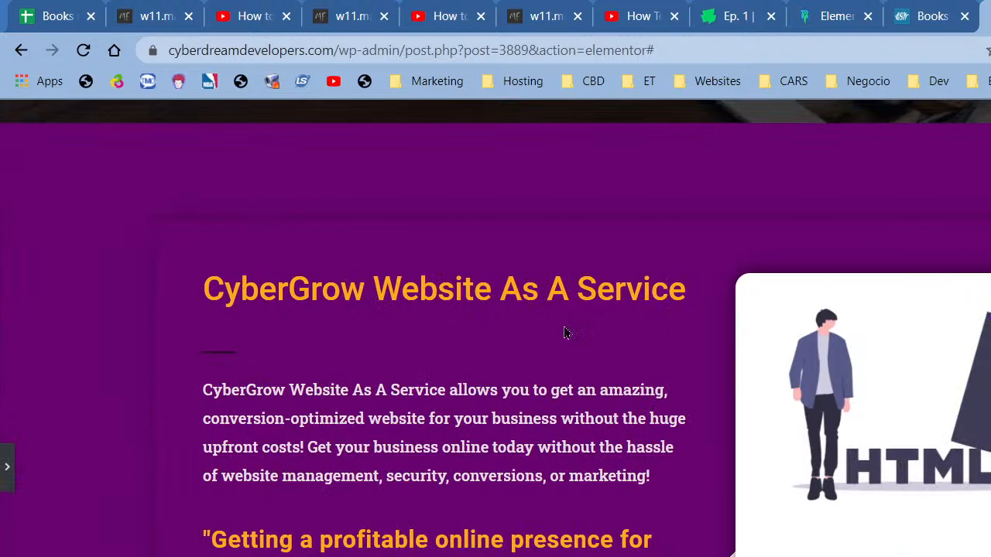
pyautogui.scroll(1, 565, 333)
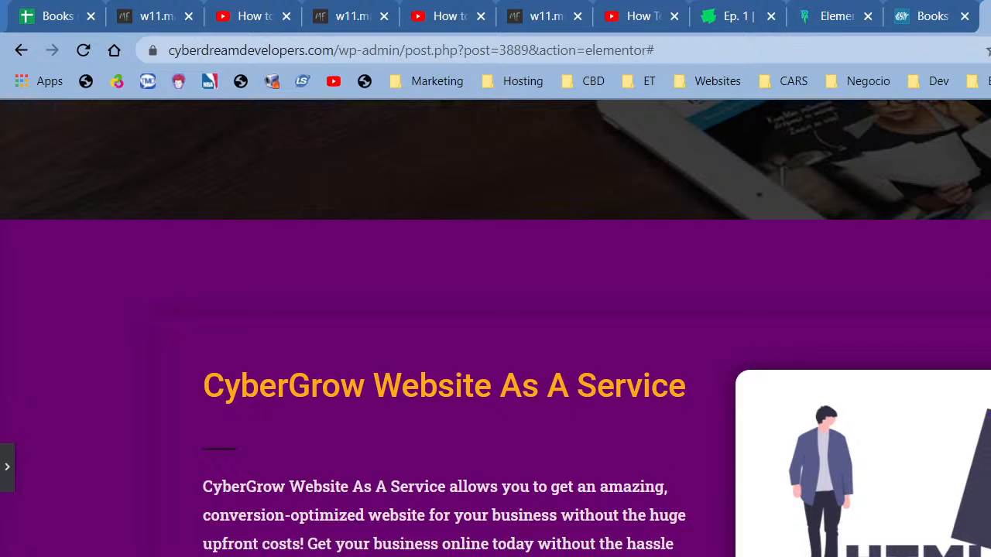
pyautogui.hotkey('ctrl', 't')
# - Open undraw.co in a new tab, then return to Elementor's Cyber Grow Online Presence section
pyautogui.write('undr')
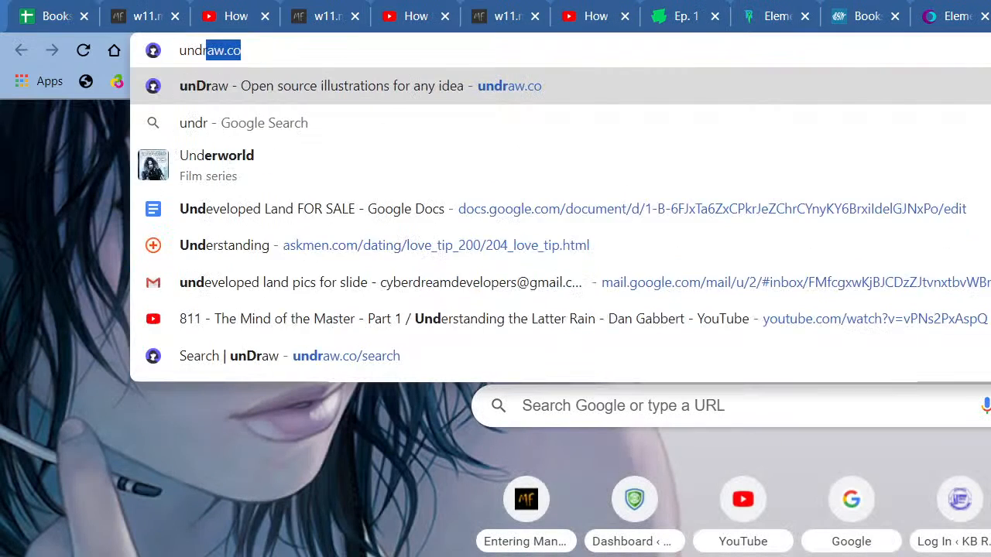
pyautogui.click(650, 85)
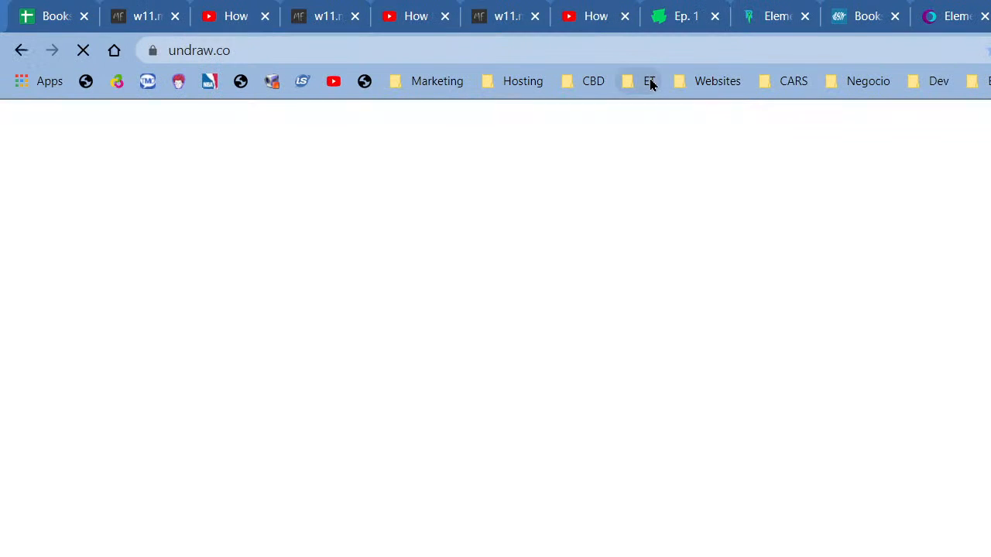
pyautogui.click(975, 4)
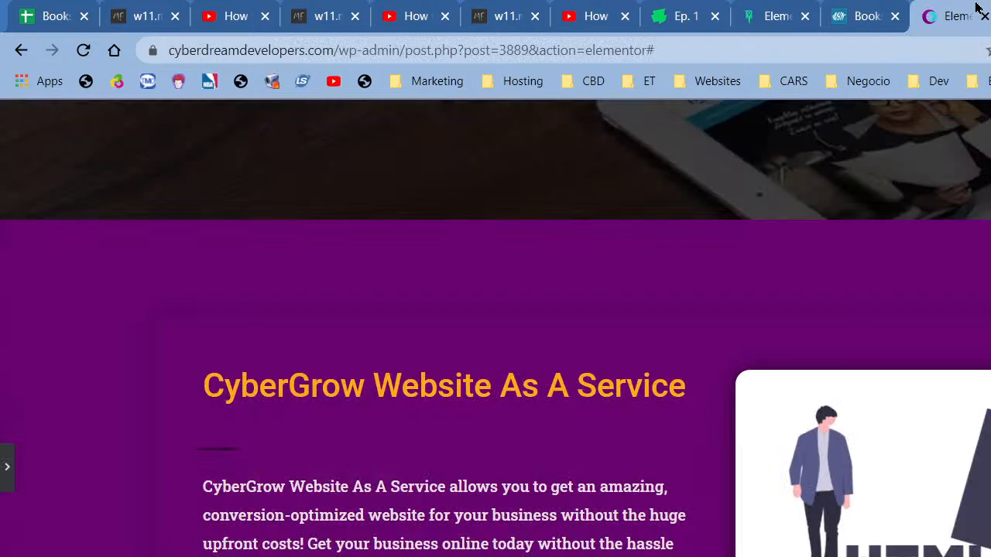
pyautogui.scroll(-10, 483, 466)
pyautogui.scroll(-4, 483, 471)
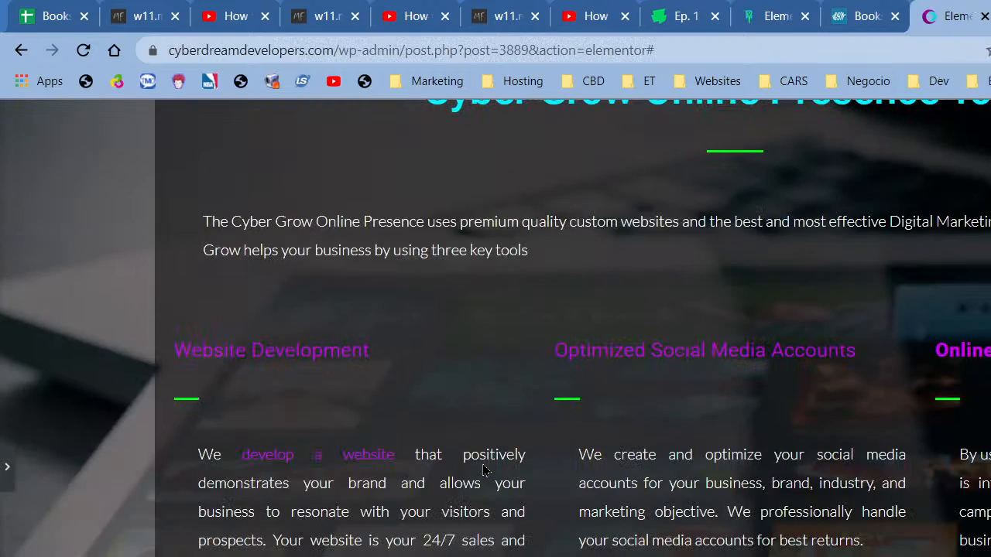
pyautogui.scroll(5, 728, 456)
pyautogui.scroll(-2, 705, 499)
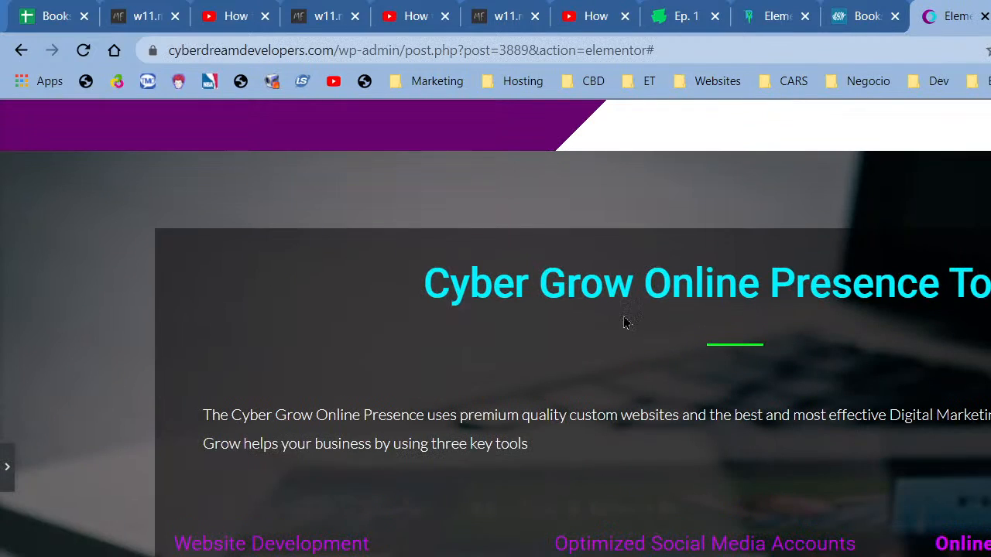
pyautogui.scroll(-8, 741, 345)
pyautogui.scroll(4, 741, 345)
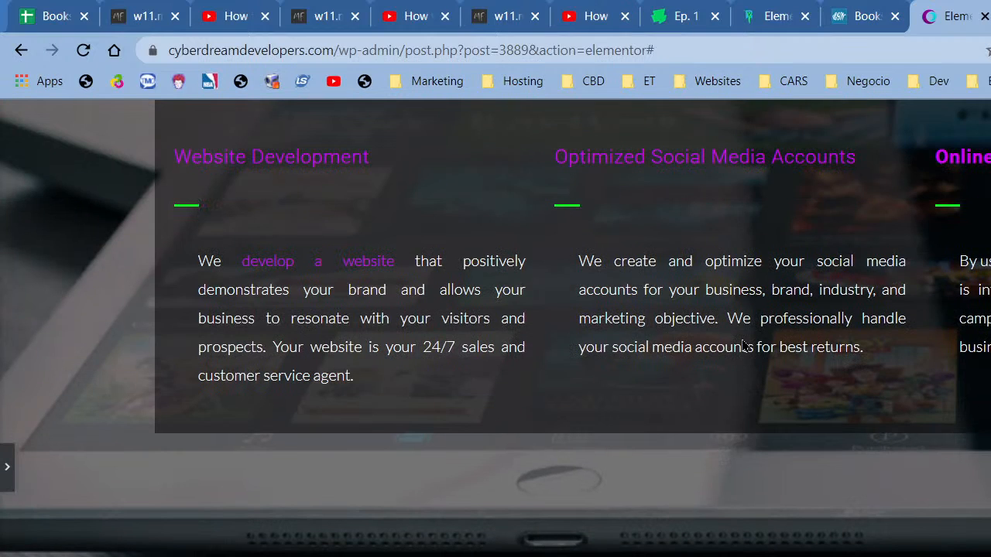
pyautogui.scroll(6, 741, 345)
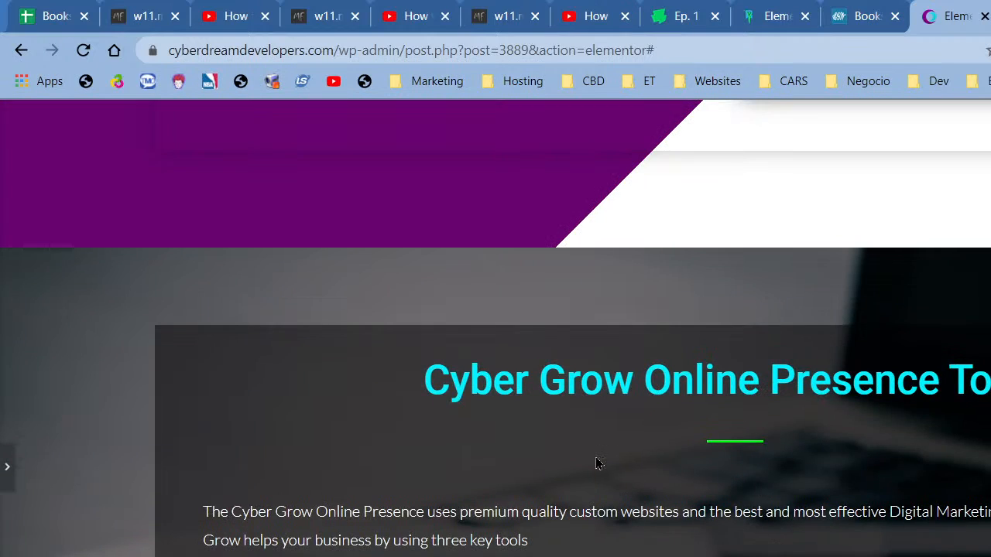
pyautogui.scroll(-4, 595, 462)
pyautogui.scroll(1, 671, 382)
pyautogui.scroll(-2, 255, 346)
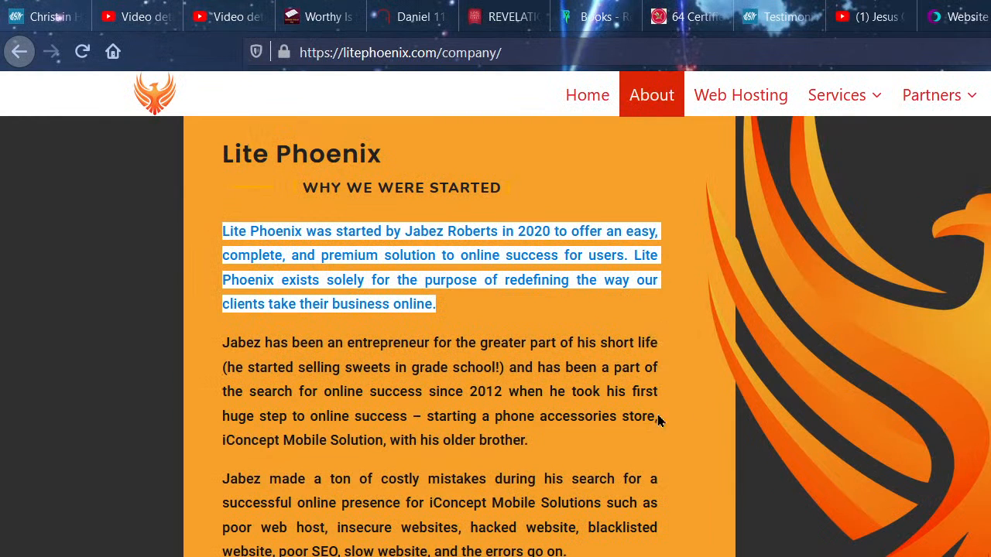
# - Go to the Lite Phoenix home page and view its WP Spark, WP Ignite and WP Blaze plans
pyautogui.scroll(8, 658, 420)
pyautogui.click(172, 188)
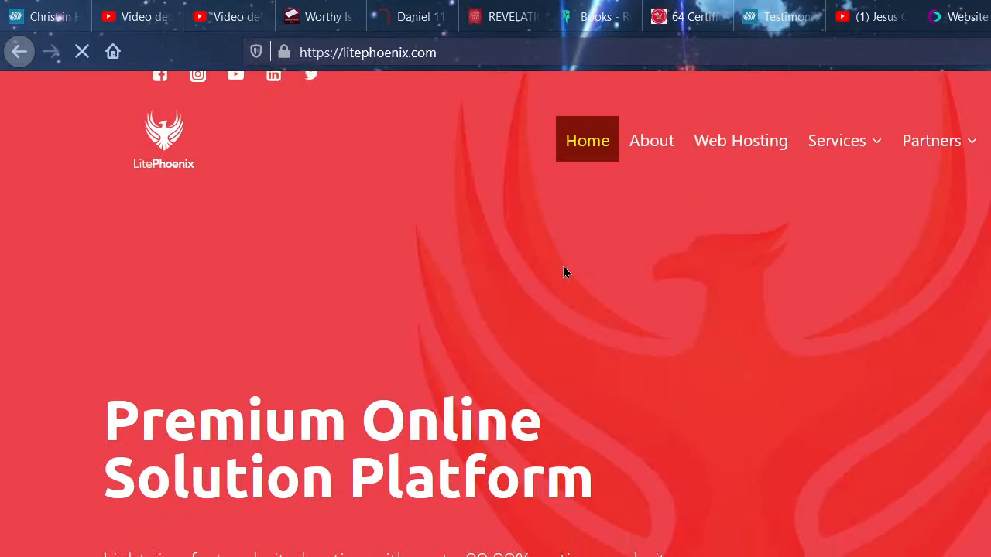
pyautogui.scroll(-10, 562, 266)
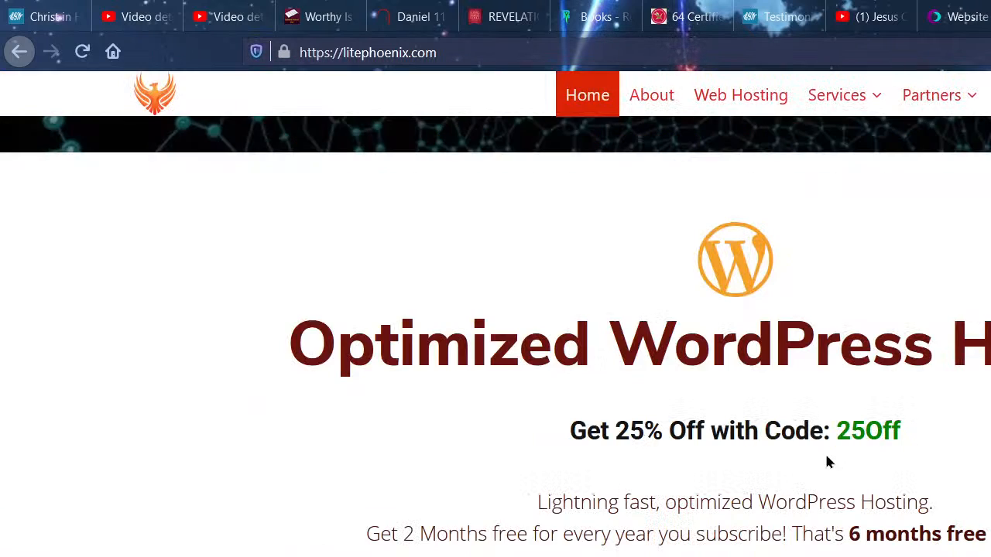
pyautogui.scroll(-5, 752, 440)
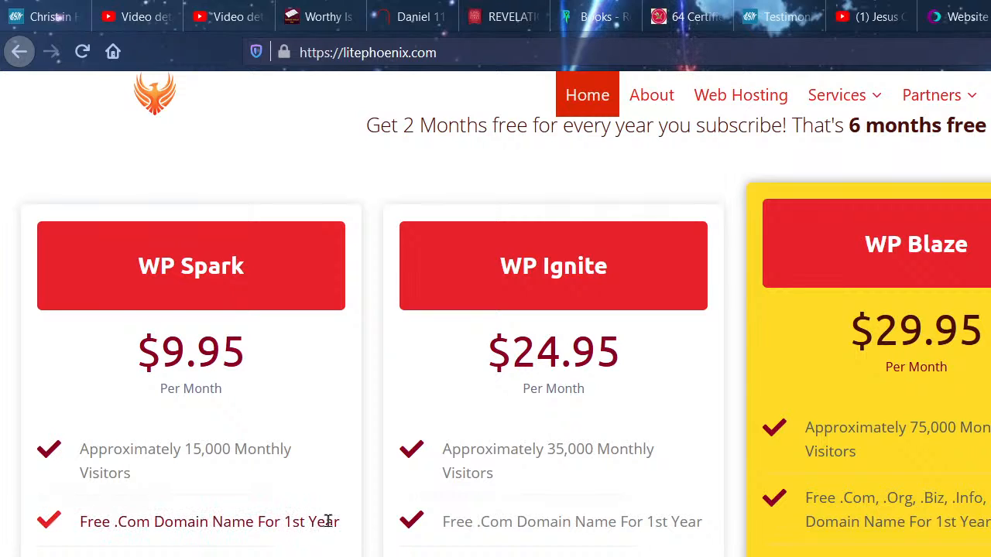
pyautogui.click(474, 56)
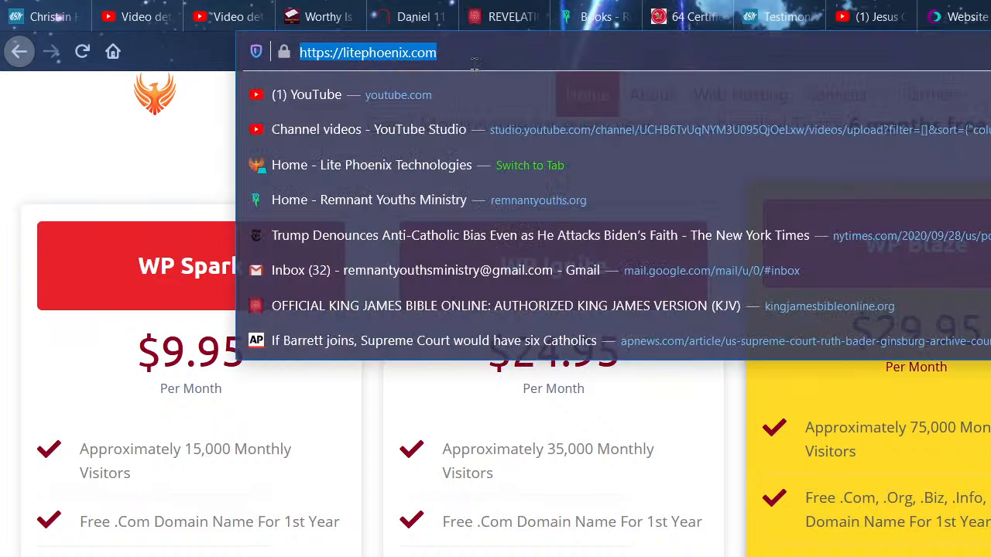
# - Load 'Home - Aurora Cloud Web Services' from the 'auroraclo' address suggestion
pyautogui.write('auroraclo')
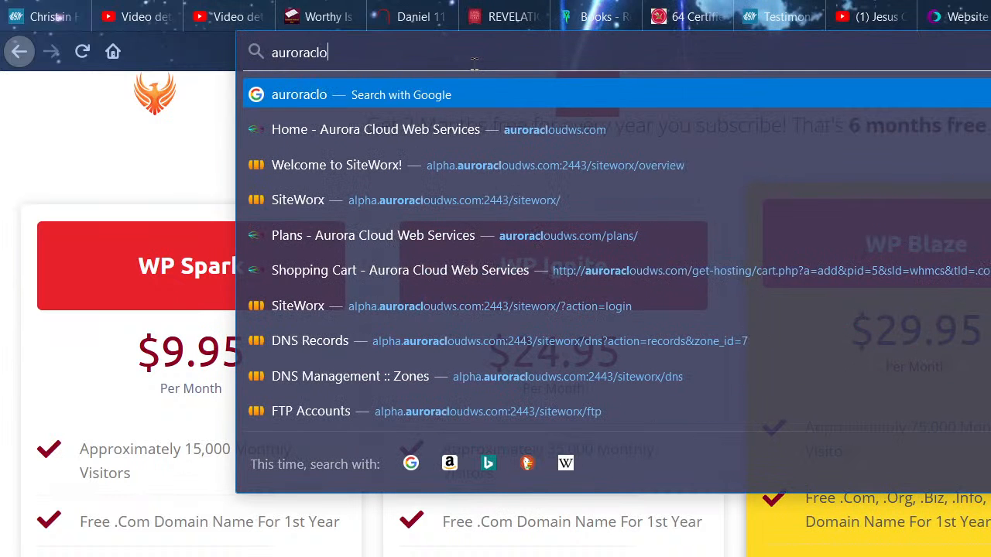
pyautogui.press('Down')
pyautogui.press('Down')
pyautogui.press('Down')
pyautogui.press('Down')
pyautogui.press('Down')
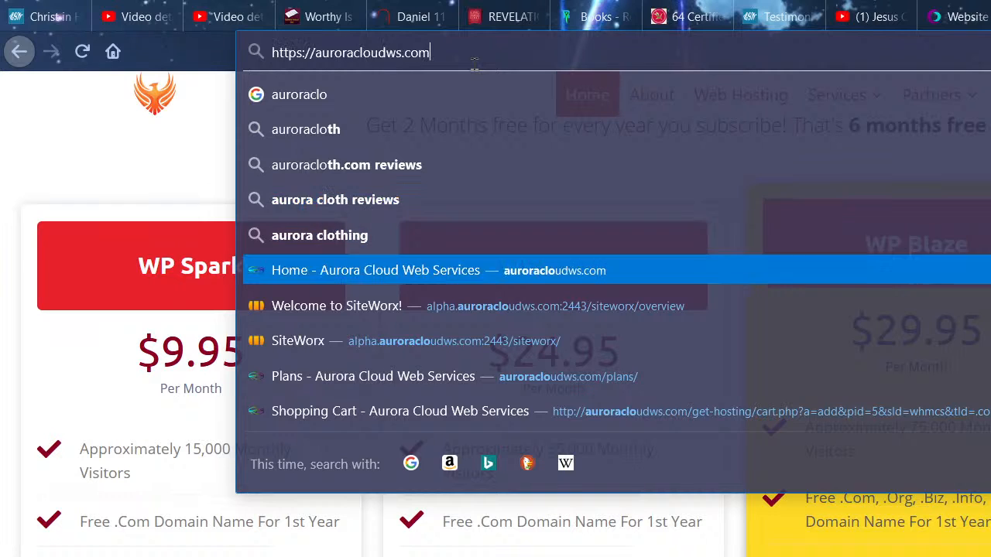
pyautogui.press('Return')
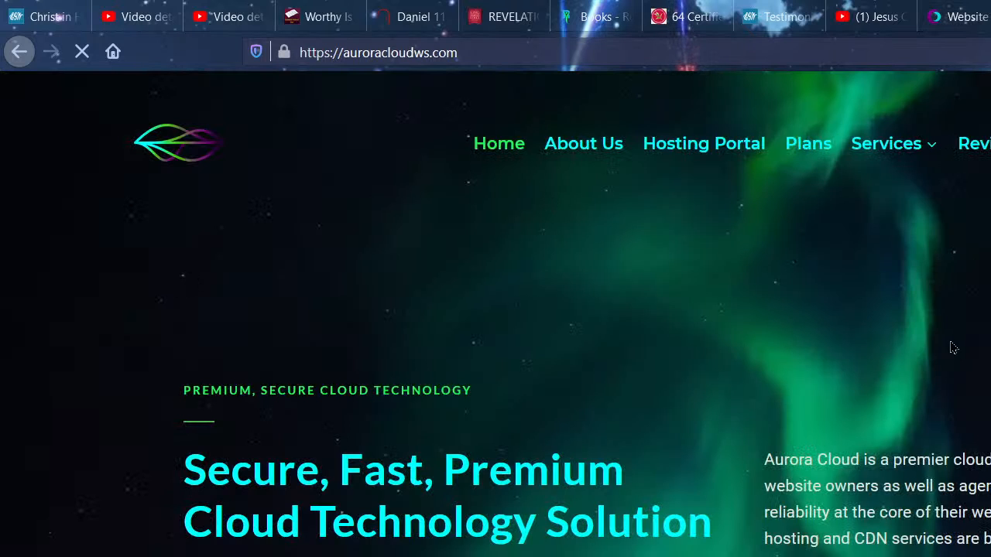
# - Scroll past the Freelance first-year discount codes and open the AuroraCloud Hosting Plans page
pyautogui.scroll(-5, 951, 357)
pyautogui.scroll(-12, 950, 356)
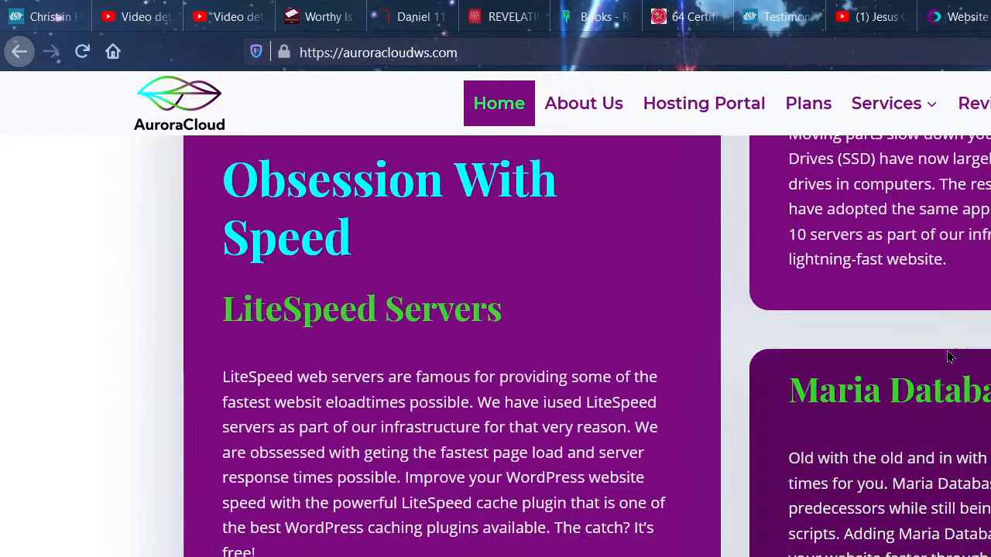
pyautogui.scroll(-4, 948, 356)
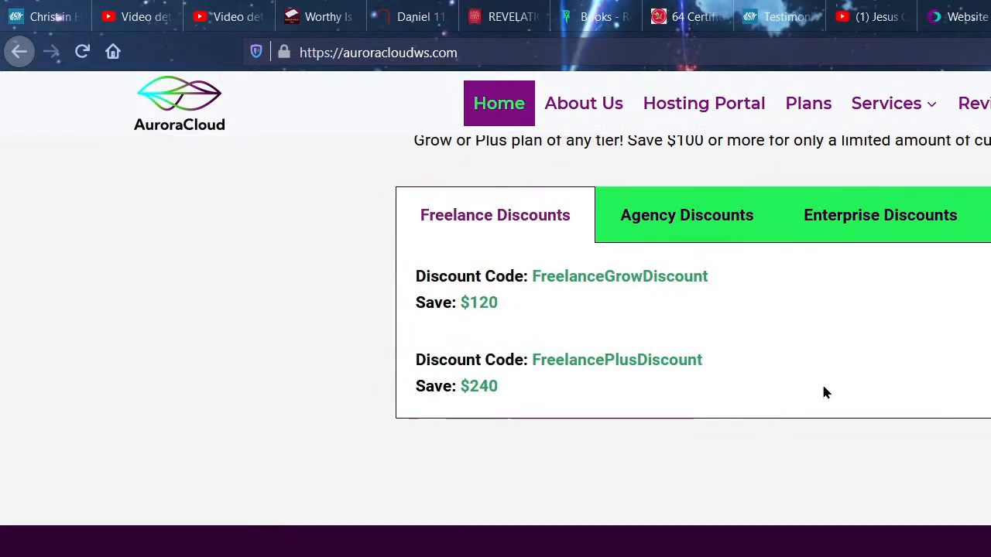
pyautogui.scroll(3, 755, 389)
pyautogui.scroll(-2, 604, 408)
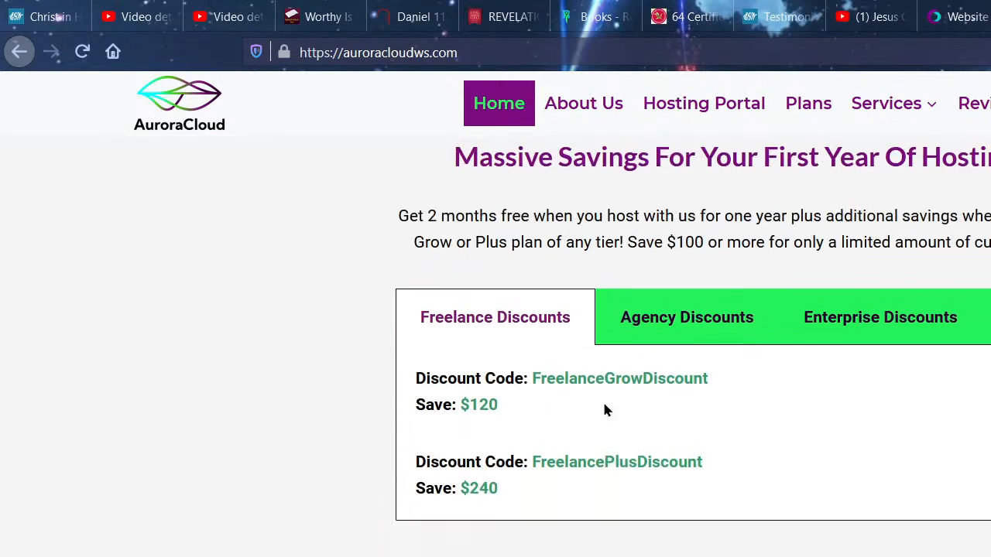
pyautogui.click(809, 117)
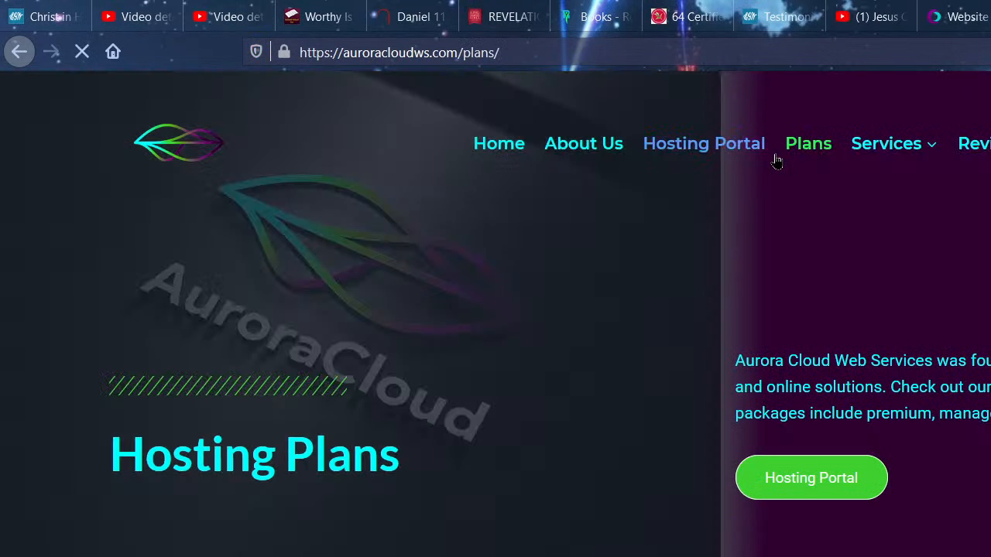
# - Review the AuroraCloud plans, including Agency Starter at $150/month and Agency Grow at $270
pyautogui.scroll(-6, 649, 288)
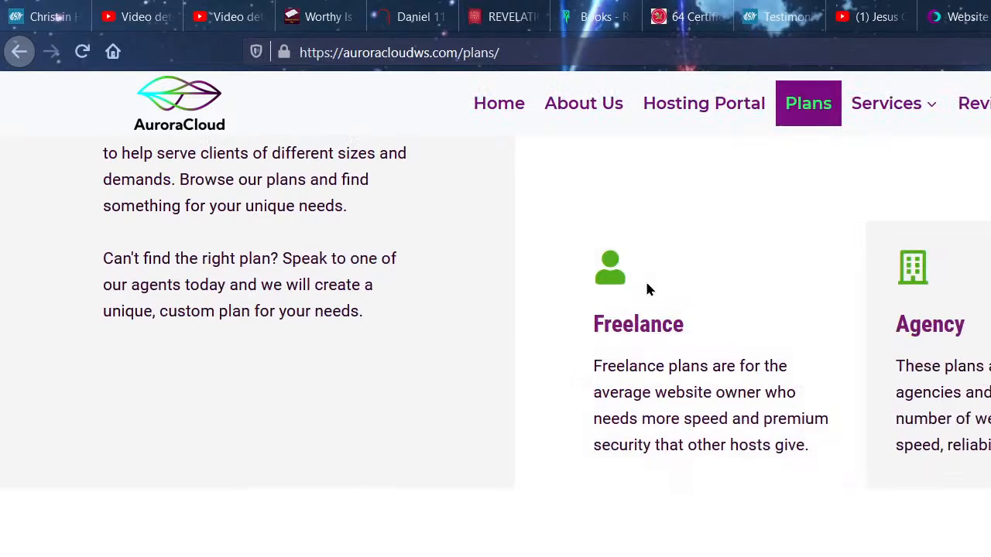
pyautogui.scroll(-7, 649, 288)
pyautogui.scroll(3, 519, 348)
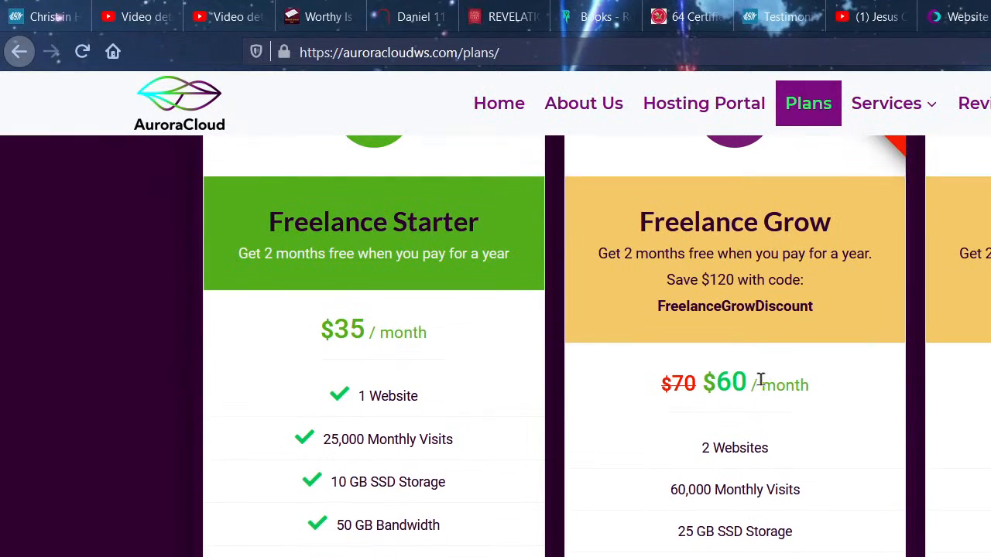
pyautogui.scroll(4, 761, 383)
pyautogui.scroll(-1, 881, 402)
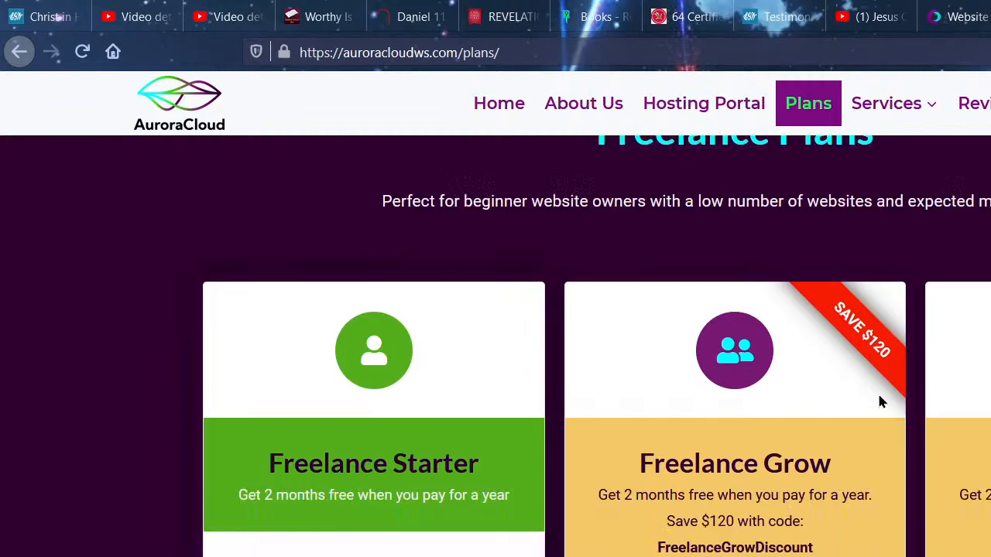
pyautogui.scroll(-5, 880, 401)
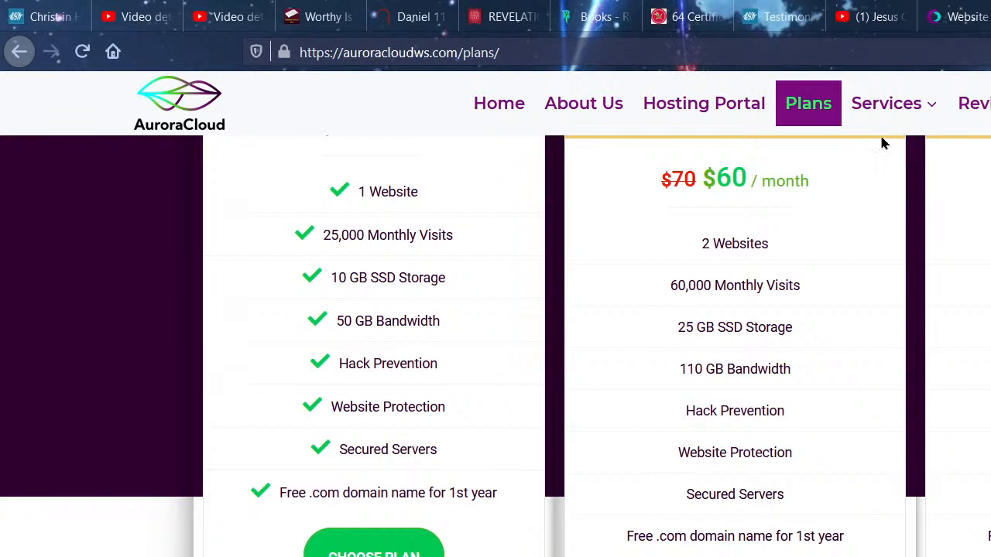
pyautogui.scroll(-5, 736, 265)
pyautogui.scroll(-8, 736, 269)
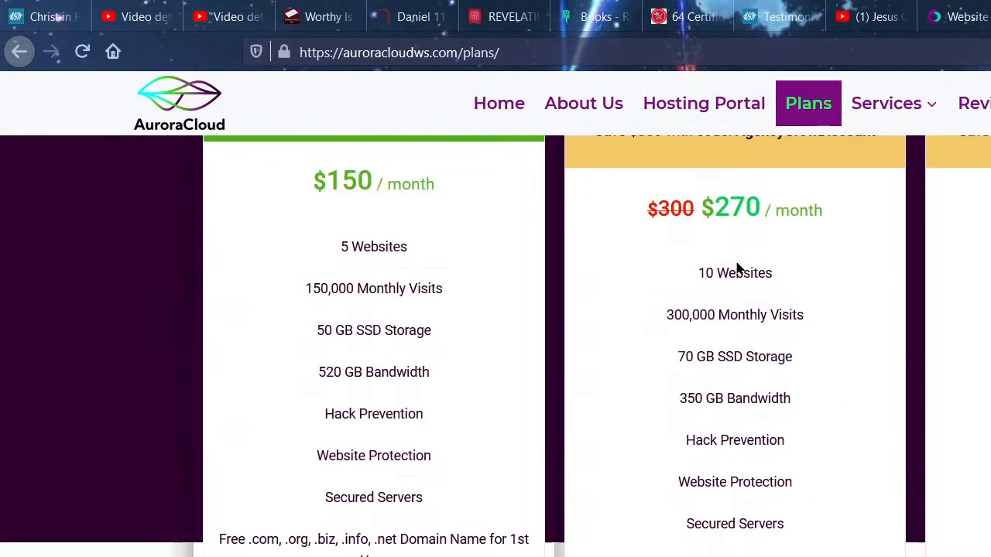
pyautogui.scroll(3, 736, 271)
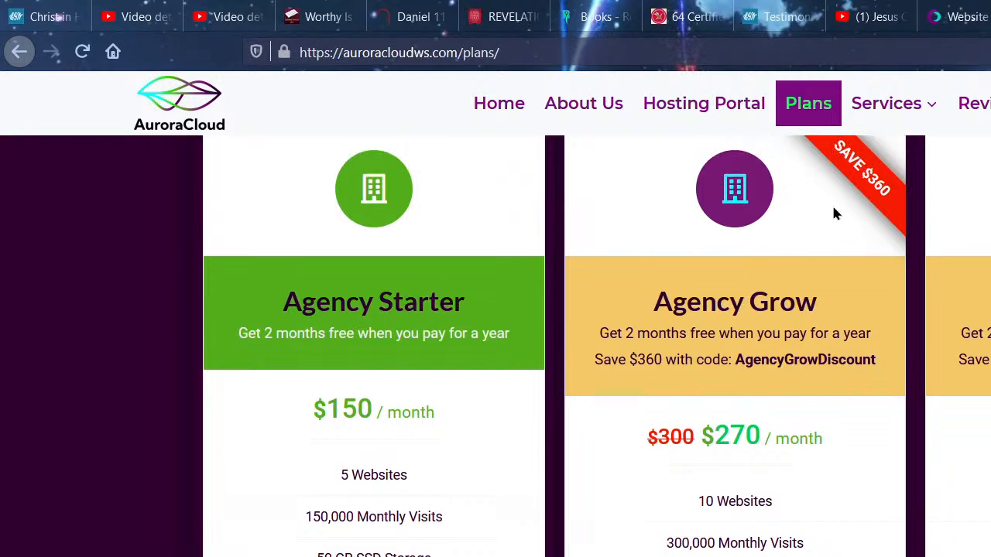
# - Close the Save As dialog without saving and select the address bar text
pyautogui.click(555, 56)
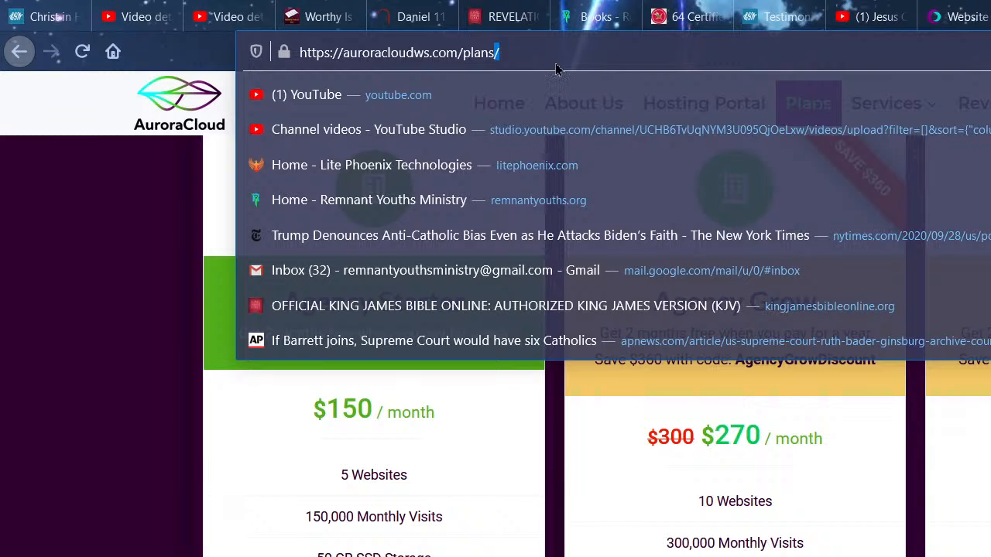
pyautogui.hotkey('ctrl', 's')
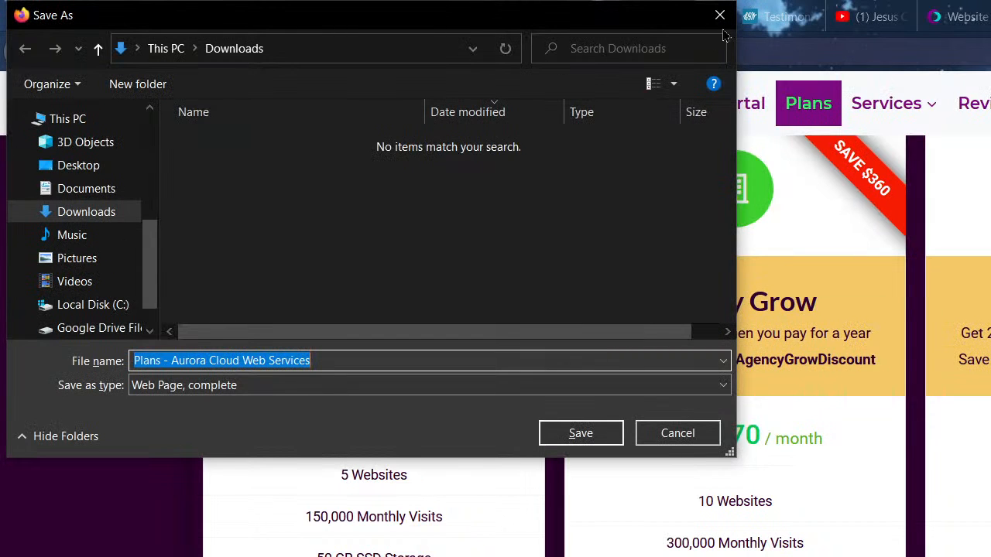
pyautogui.click(721, 29)
pyautogui.hotkey('ctrl', 'a')
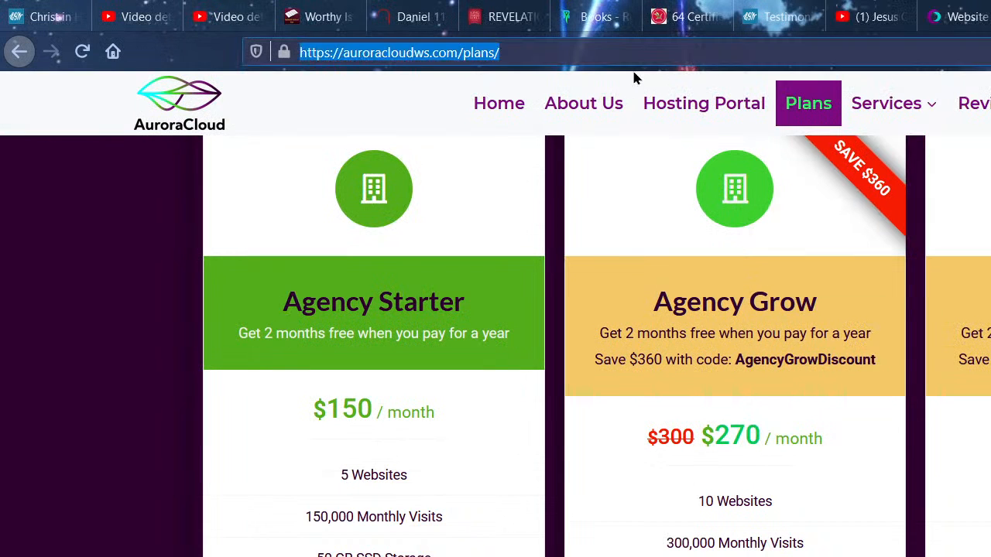
# - Load digitalpyxi.com and dismiss its cookie notice
pyautogui.write('digital')
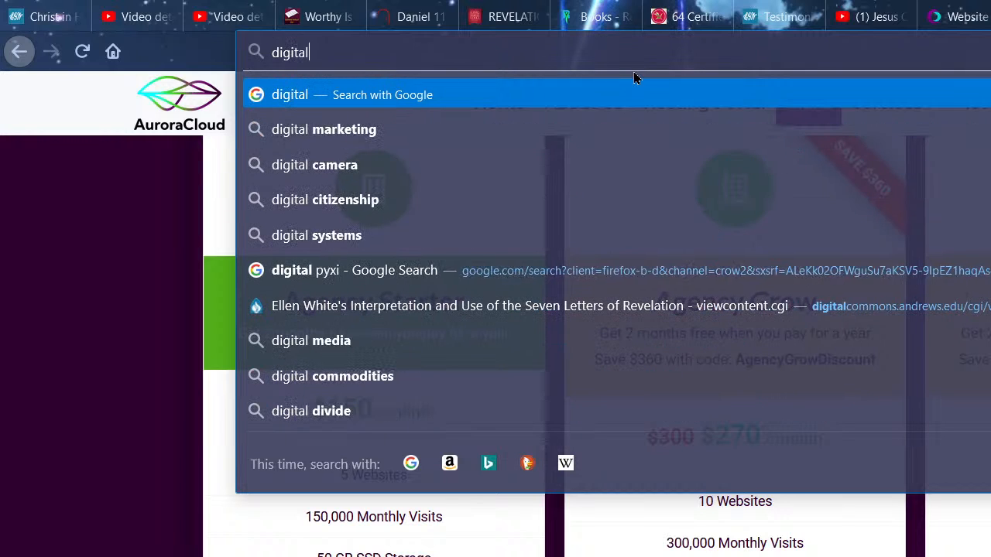
pyautogui.write('p')
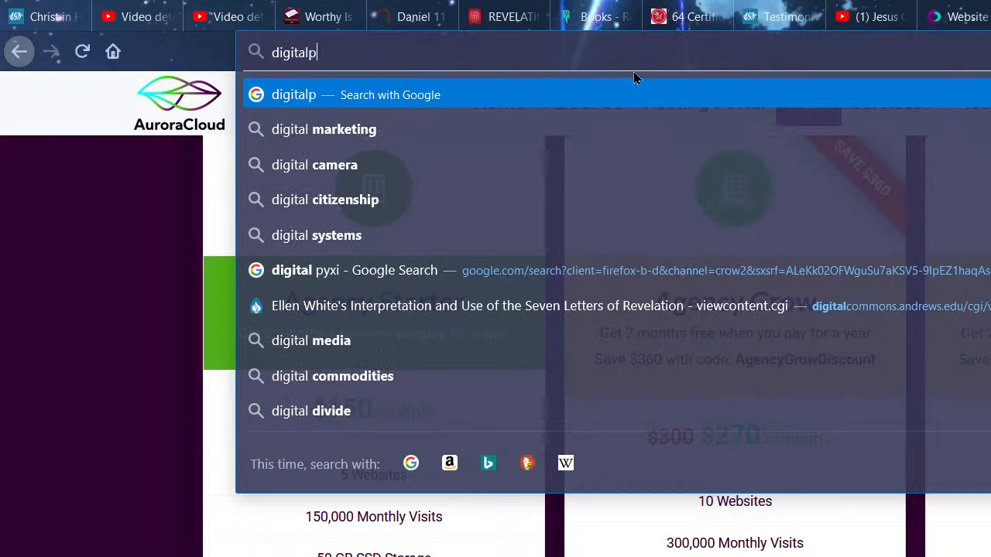
pyautogui.write('yxi.com')
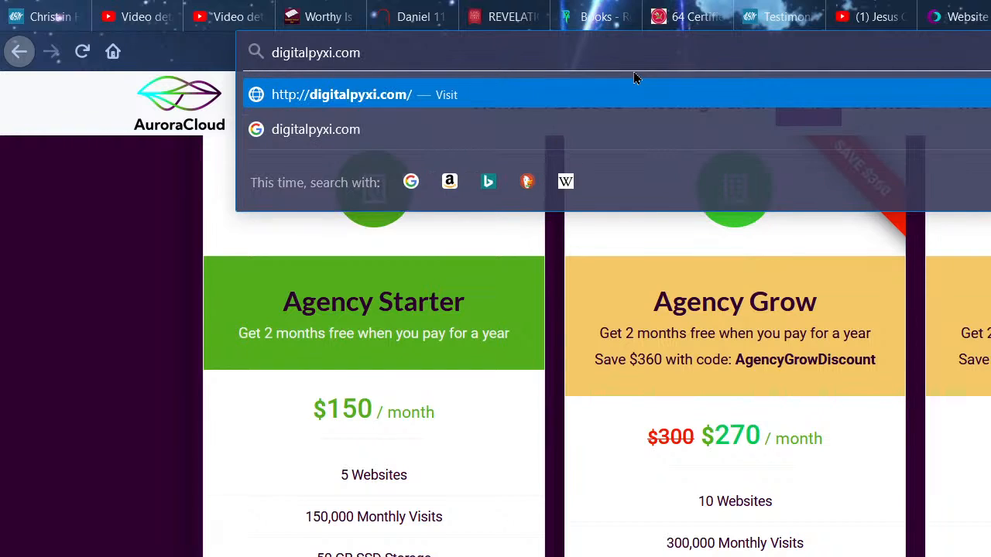
pyautogui.press('Return')
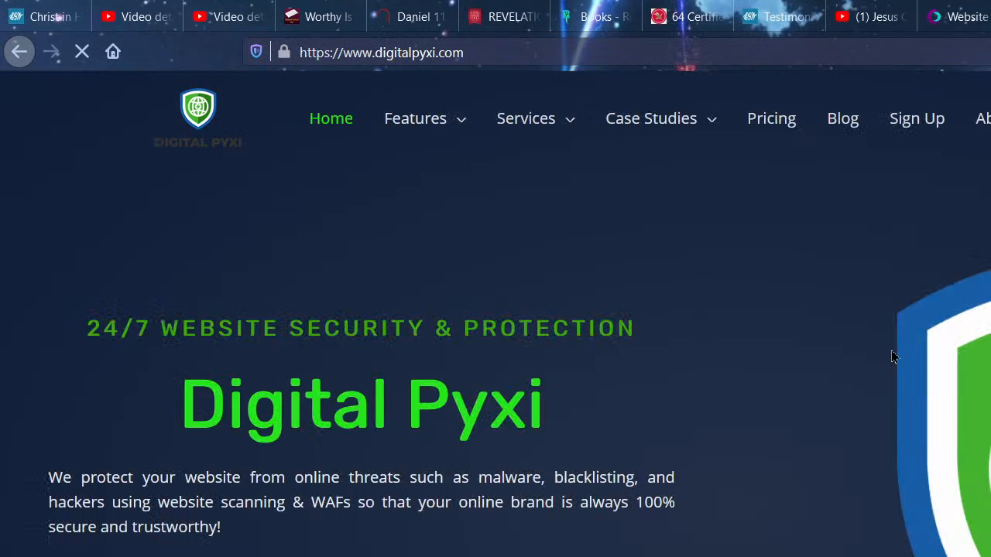
pyautogui.scroll(-1, 617, 369)
pyautogui.scroll(-1, 618, 369)
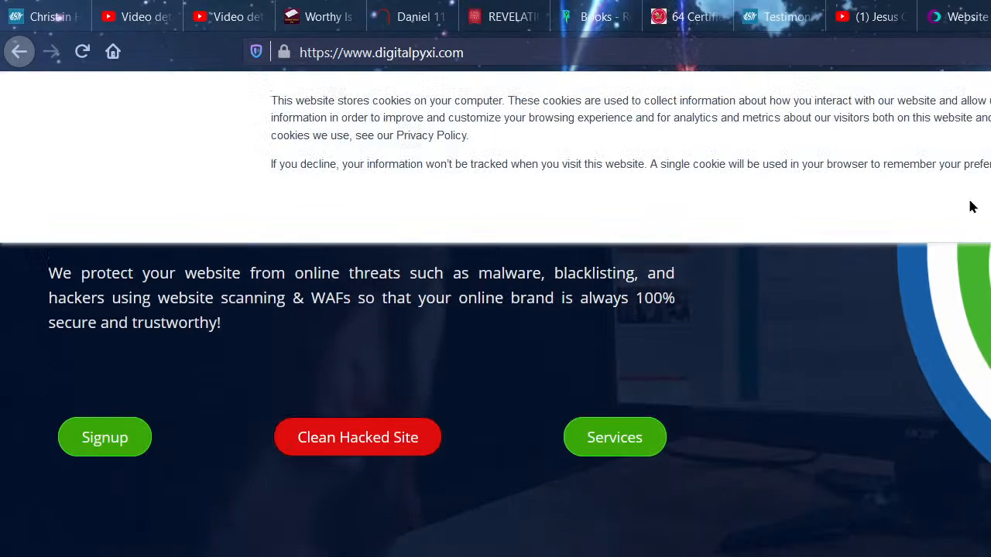
pyautogui.click(968, 206)
# - Browse Digital Pyxi's Clean Hacked Site page, then start a new tab with 'cyber' entered
pyautogui.scroll(-15, 743, 263)
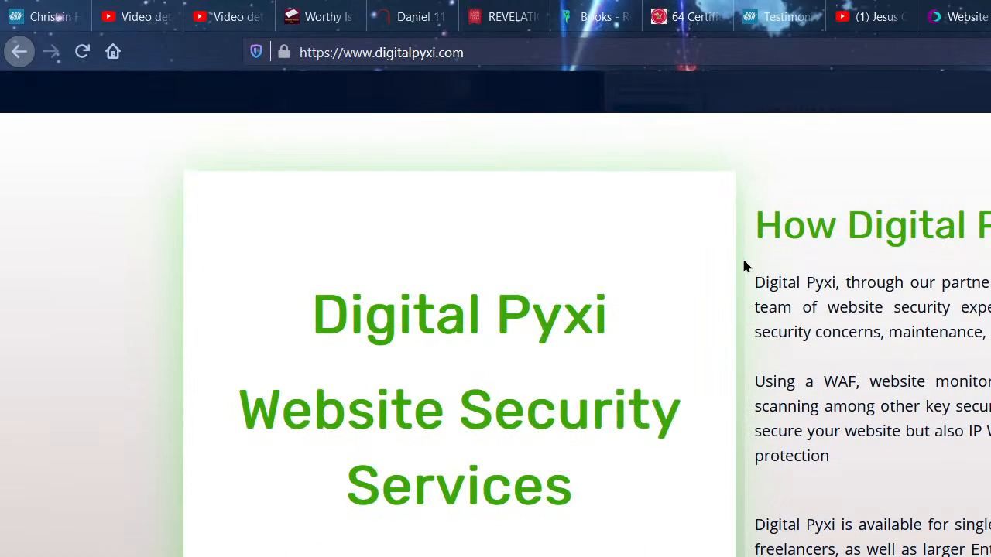
pyautogui.scroll(-1, 735, 266)
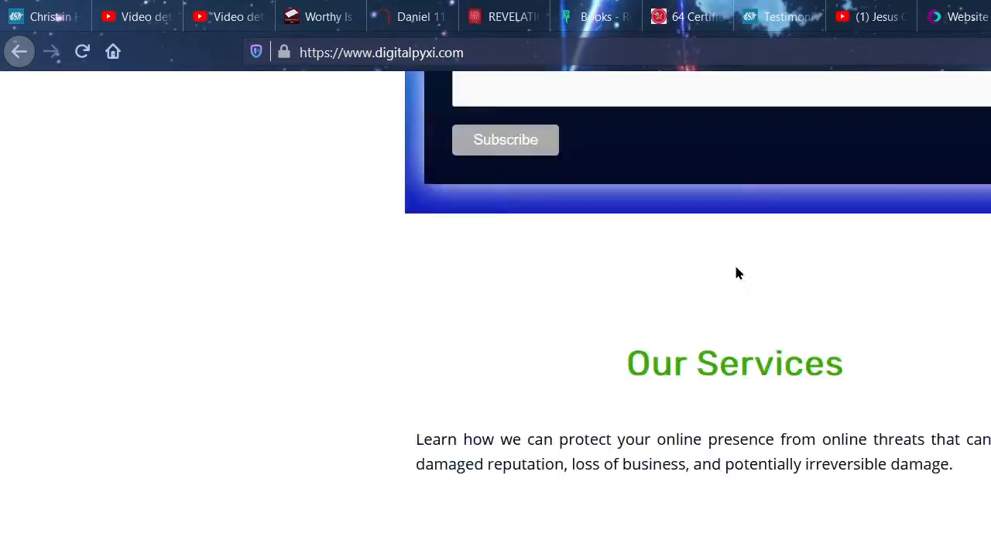
pyautogui.scroll(4, 735, 266)
pyautogui.scroll(-15, 736, 265)
pyautogui.scroll(8, 736, 270)
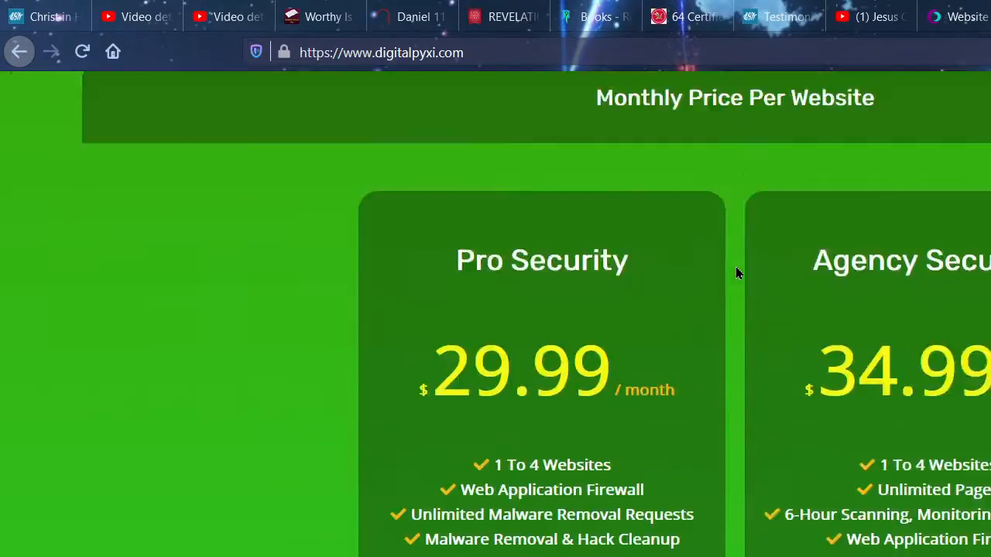
pyautogui.scroll(-6, 736, 267)
pyautogui.scroll(12, 736, 267)
pyautogui.scroll(1, 988, 116)
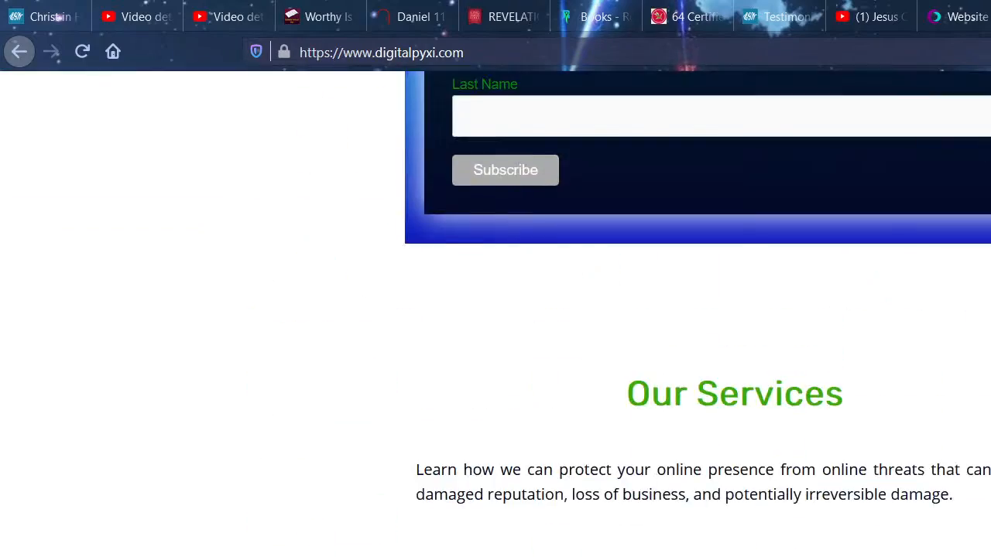
pyautogui.scroll(10, 888, 209)
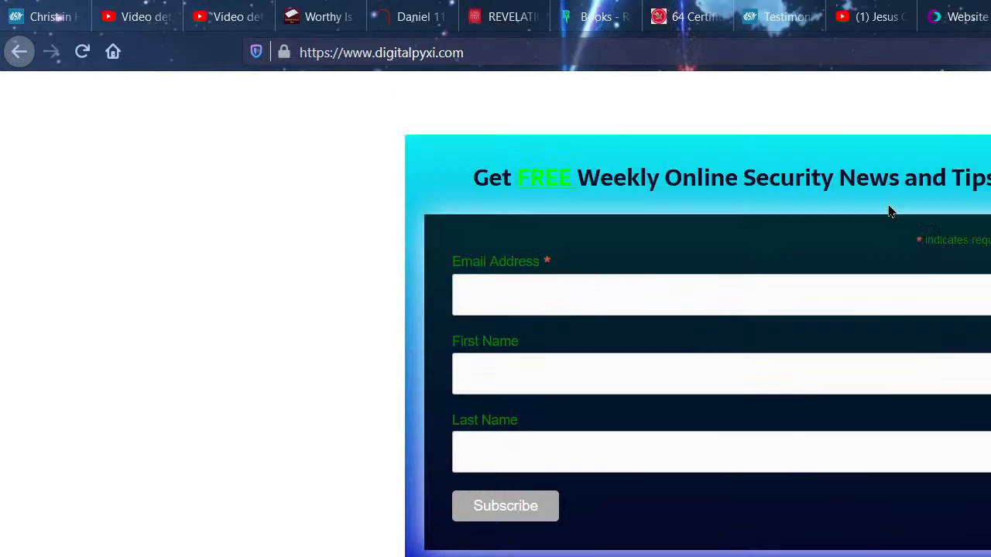
pyautogui.scroll(8, 888, 205)
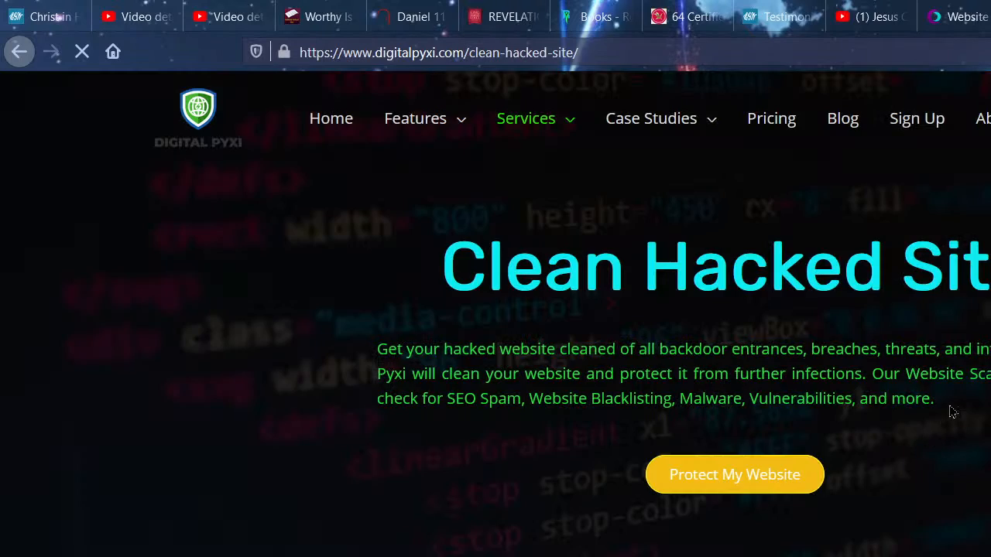
pyautogui.scroll(-10, 952, 412)
pyautogui.hotkey('ctrl', 't')
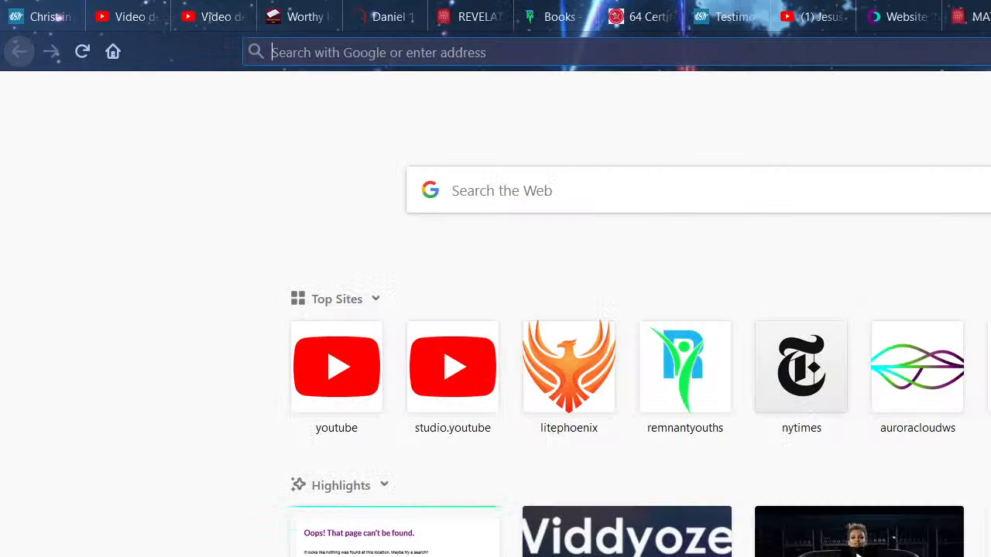
pyautogui.write('cyber')
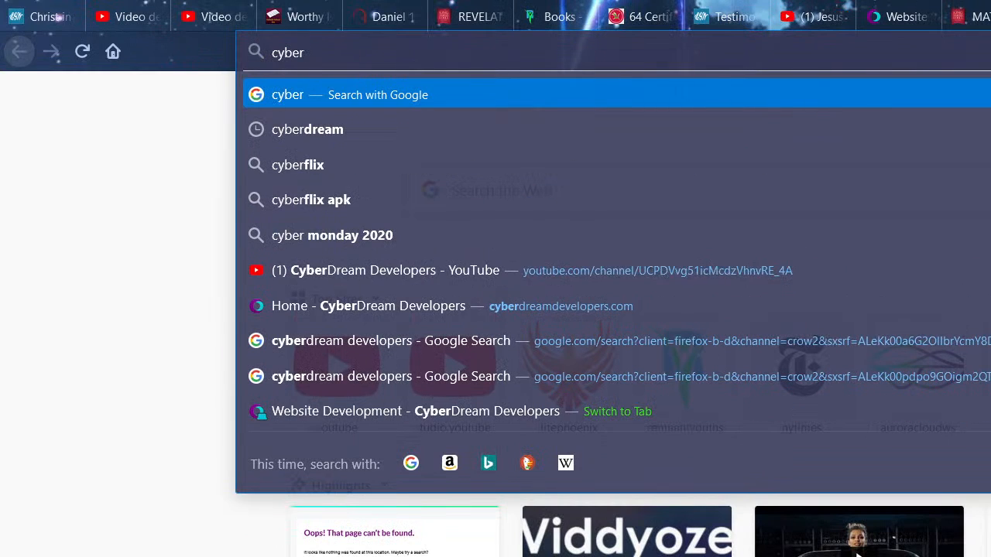
# - Open the 'Home - CyberDream Developers' suggestion and scroll through the home page sections
pyautogui.click(849, 304)
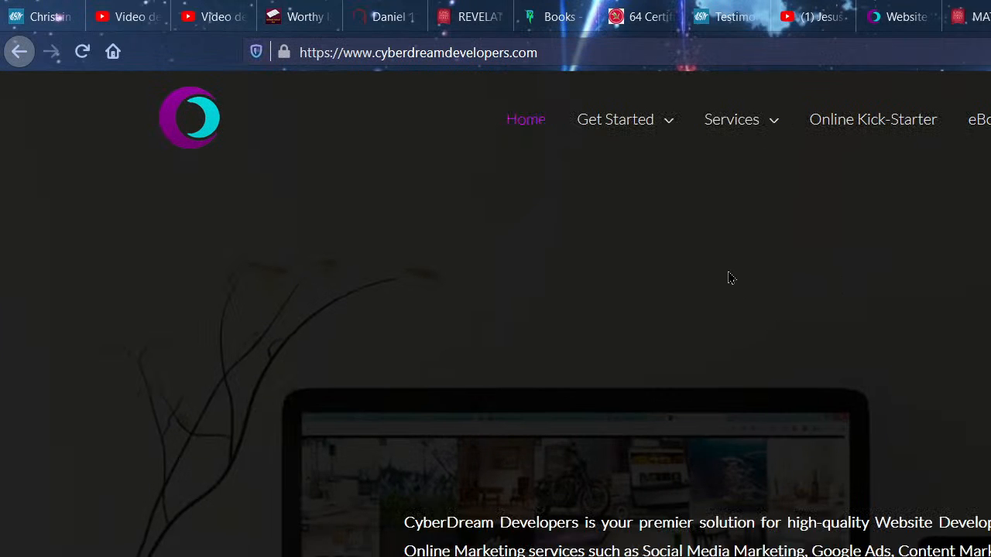
pyautogui.scroll(-1, 730, 278)
pyautogui.scroll(-12, 727, 269)
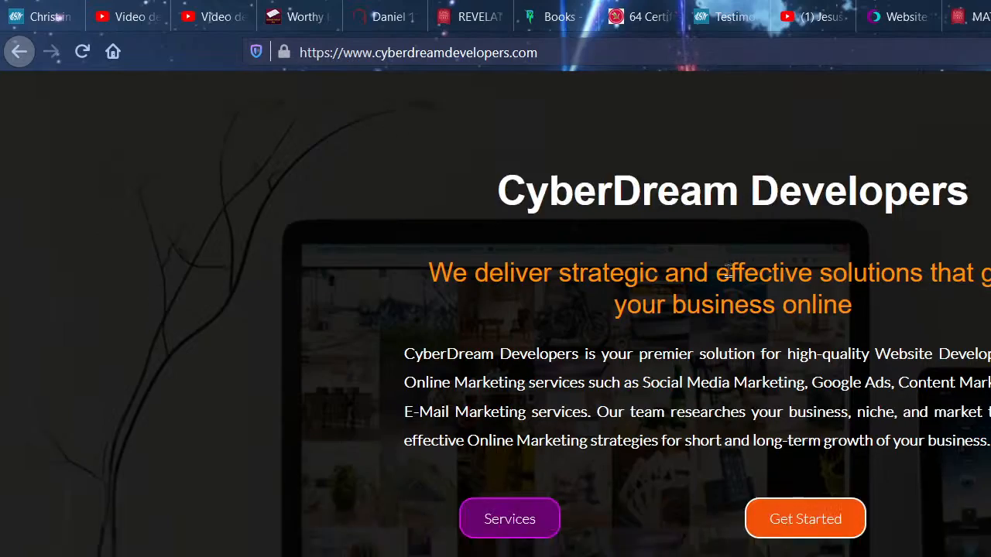
pyautogui.scroll(-4, 727, 269)
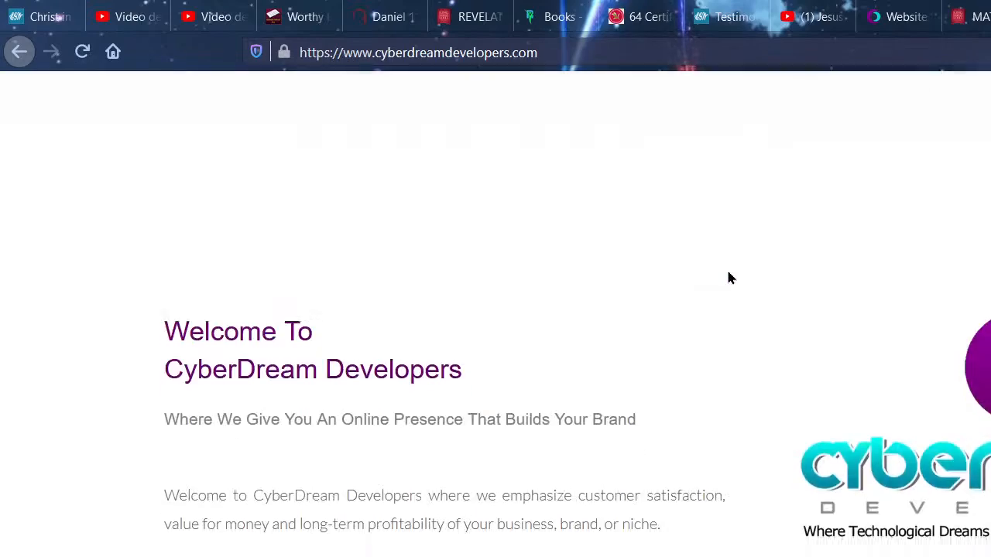
pyautogui.scroll(7, 728, 270)
pyautogui.scroll(-4, 729, 278)
pyautogui.scroll(-10, 730, 293)
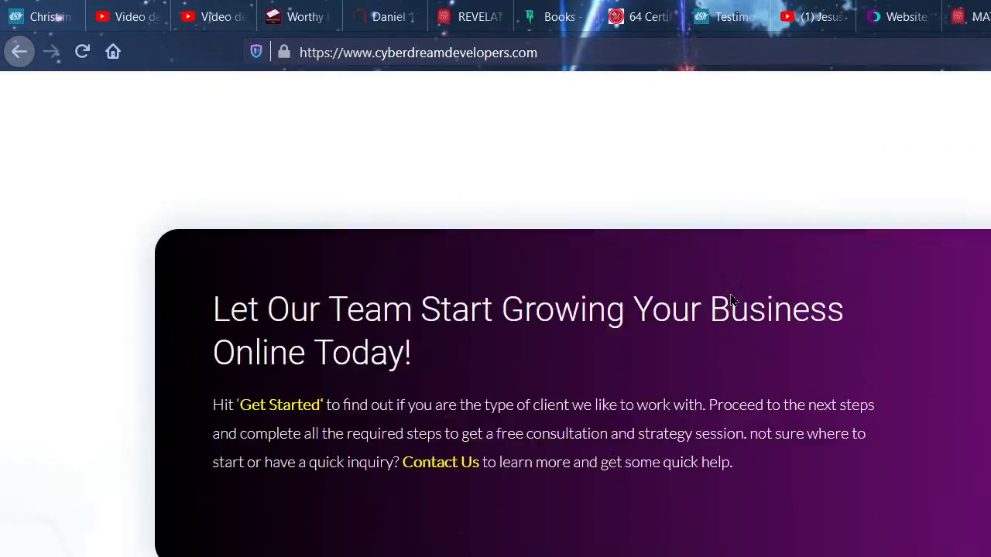
pyautogui.scroll(-12, 731, 298)
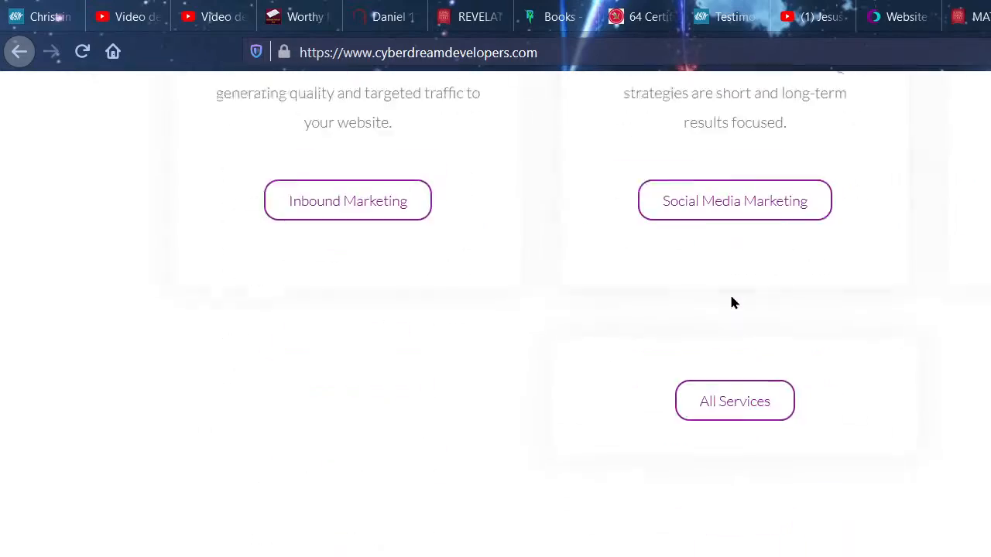
pyautogui.scroll(-12, 731, 302)
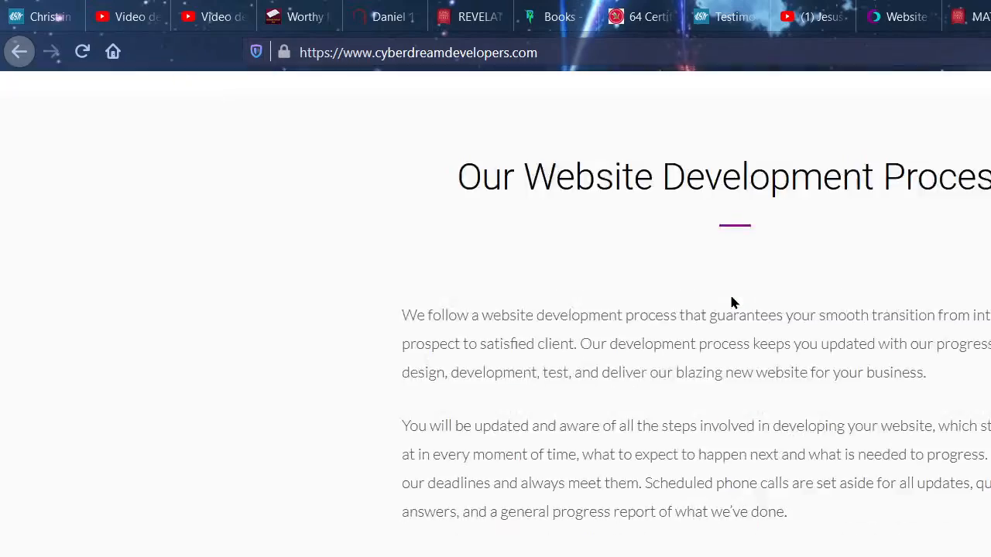
pyautogui.scroll(-12, 731, 302)
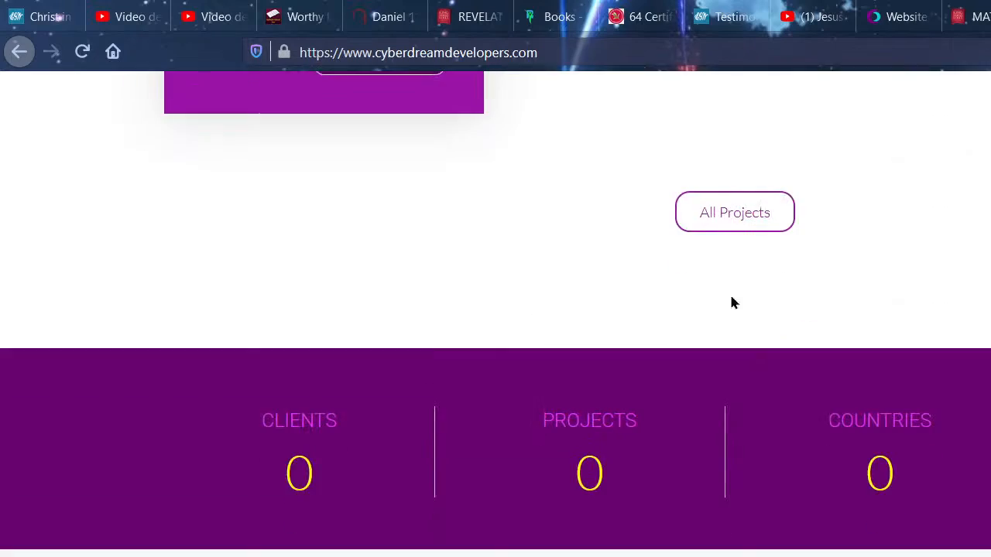
pyautogui.scroll(-12, 735, 304)
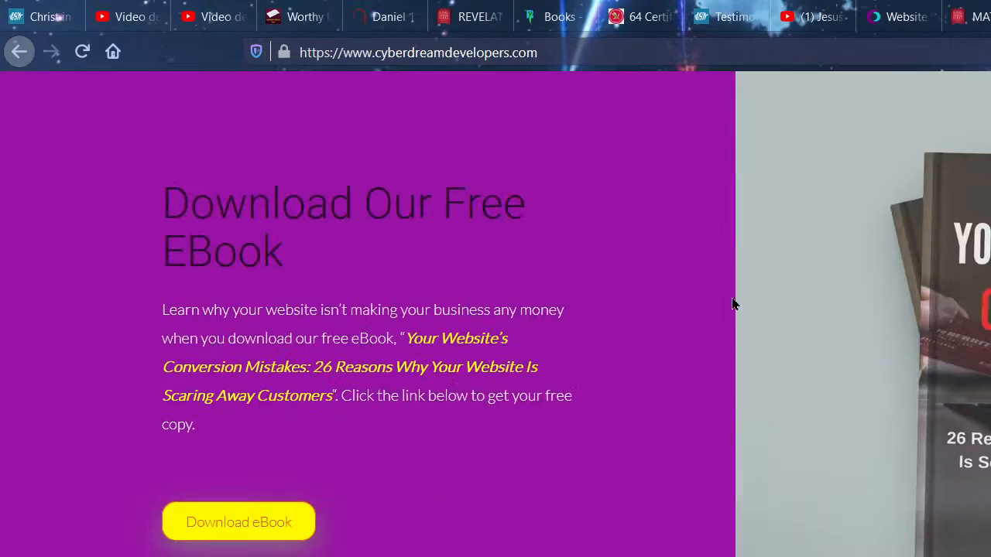
pyautogui.scroll(-3, 735, 305)
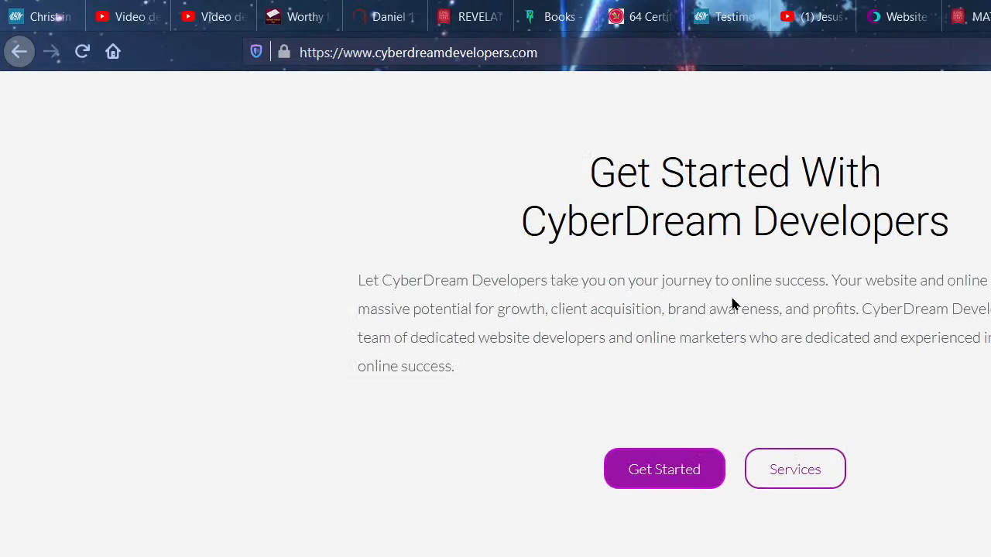
pyautogui.scroll(-8, 732, 305)
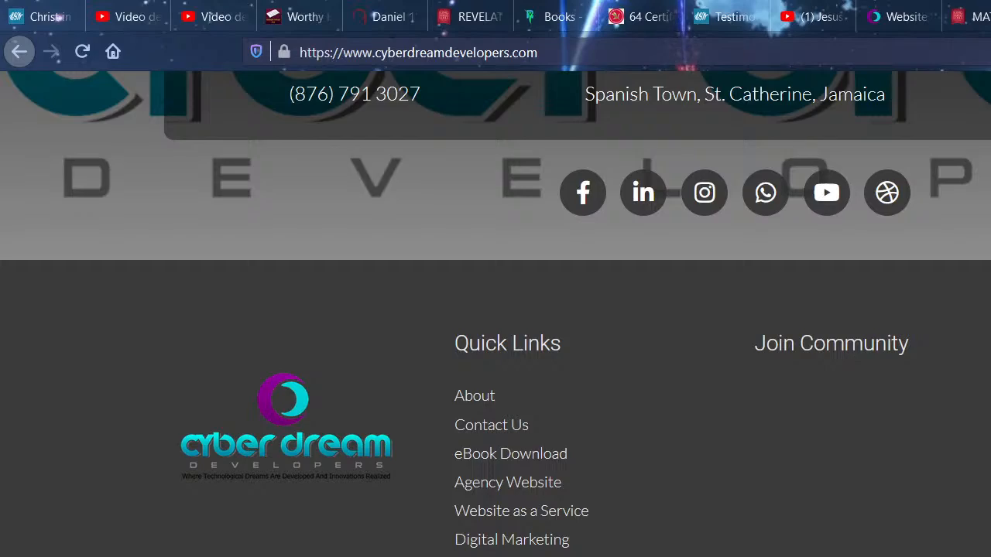
pyautogui.scroll(20, 670, 438)
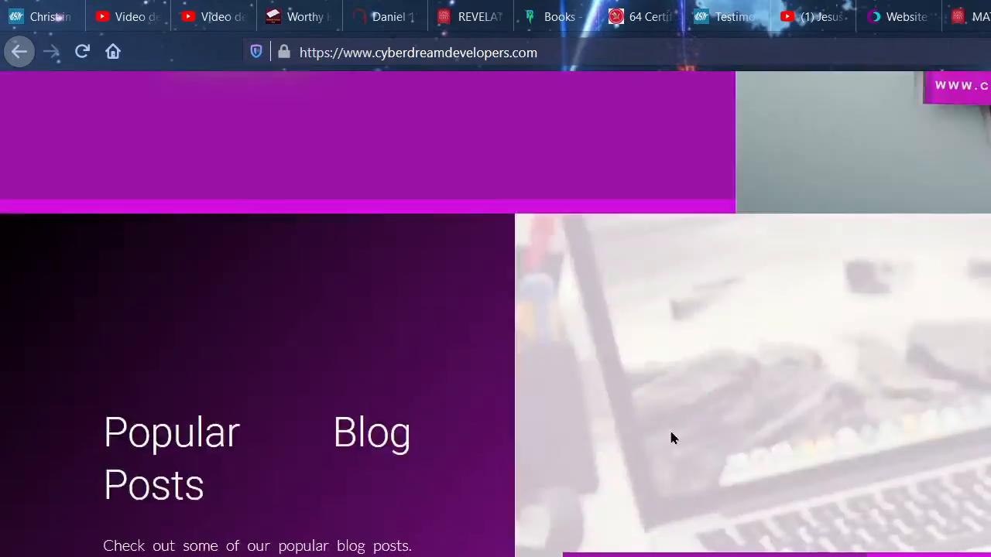
pyautogui.scroll(20, 682, 418)
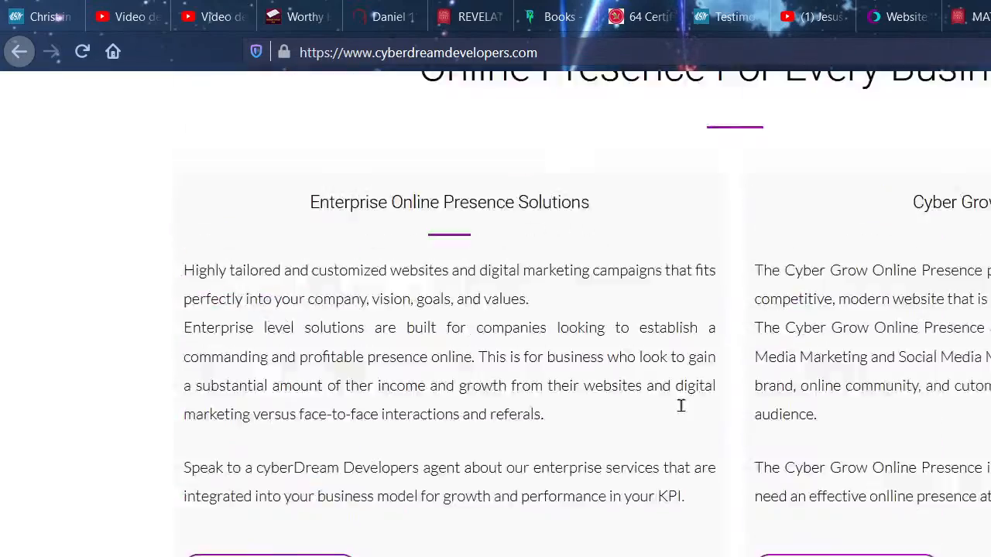
pyautogui.scroll(10, 682, 412)
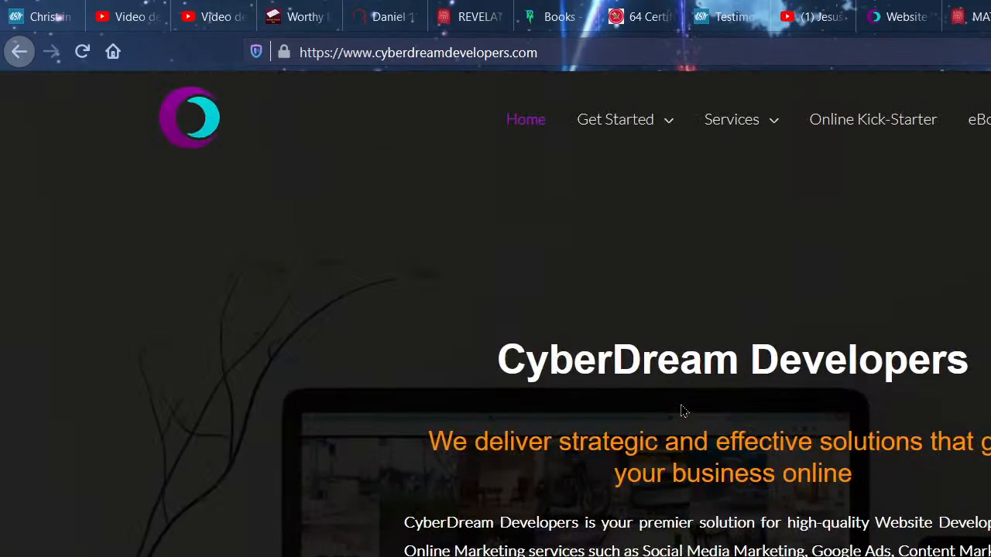
# - Open the Cyber Grow Online Presence page from the Services menu
pyautogui.moveTo(741, 109)
pyautogui.moveTo(747, 126)
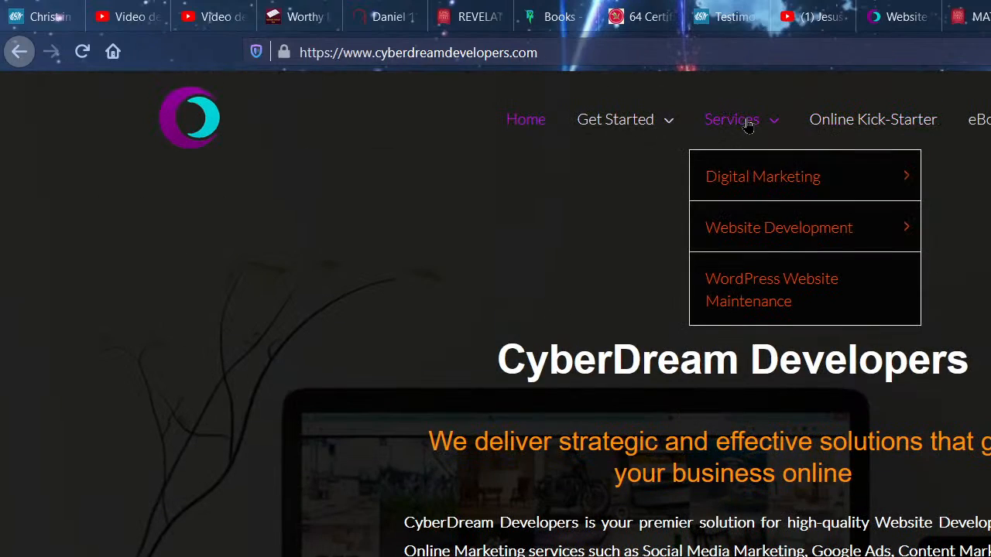
pyautogui.moveTo(770, 230)
pyautogui.click(962, 232)
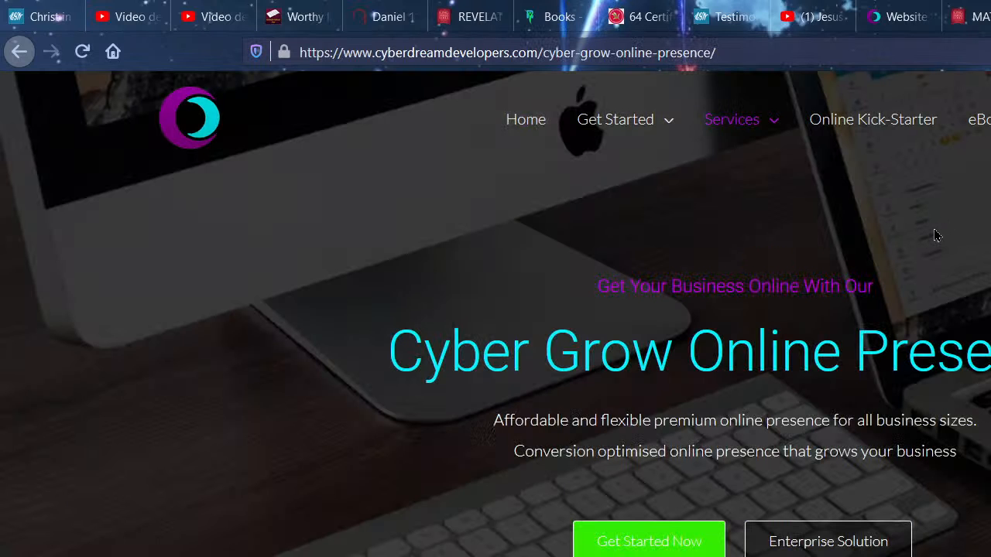
pyautogui.scroll(-7, 755, 275)
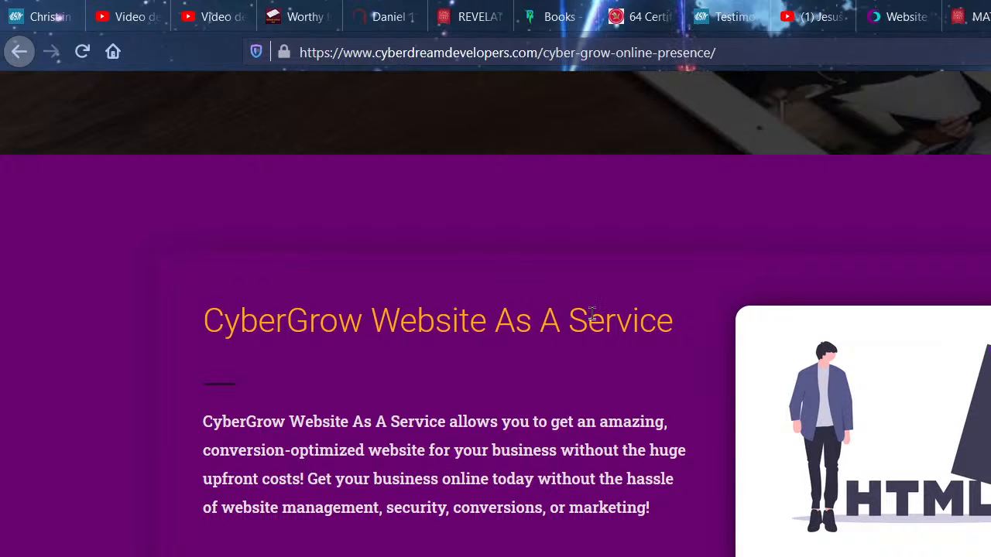
pyautogui.scroll(-6, 533, 338)
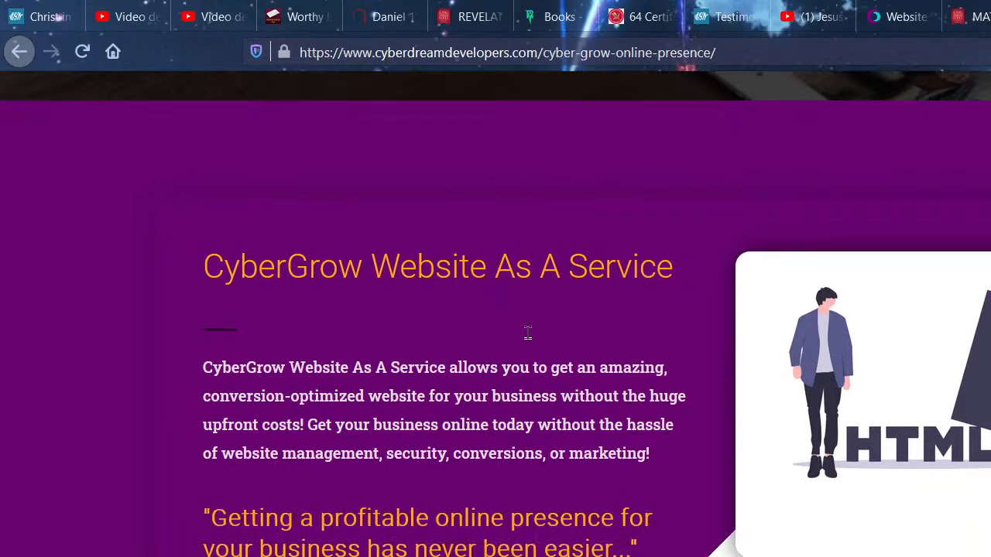
pyautogui.scroll(-3, 533, 422)
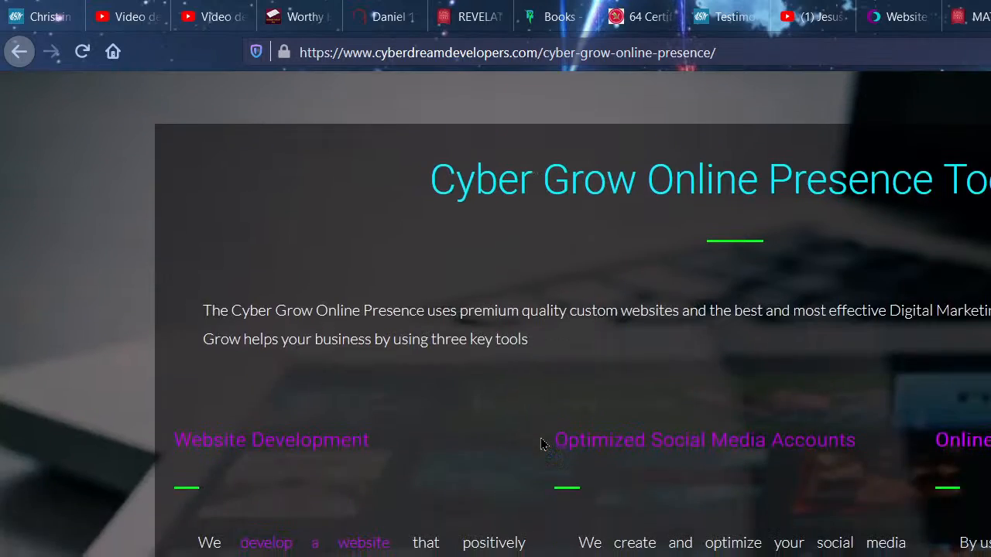
pyautogui.scroll(7, 542, 336)
pyautogui.scroll(4, 980, 313)
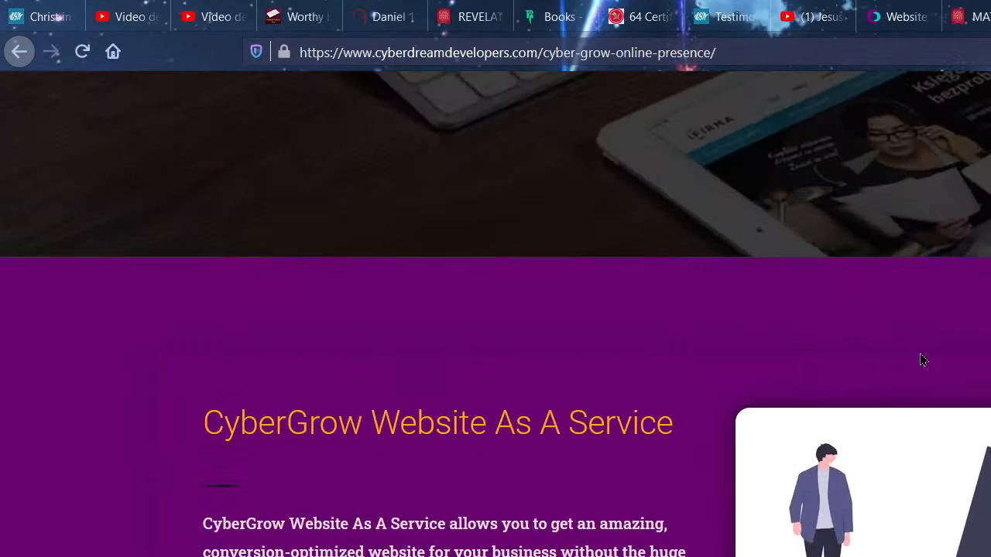
pyautogui.scroll(5, 592, 277)
pyautogui.scroll(2, 749, 262)
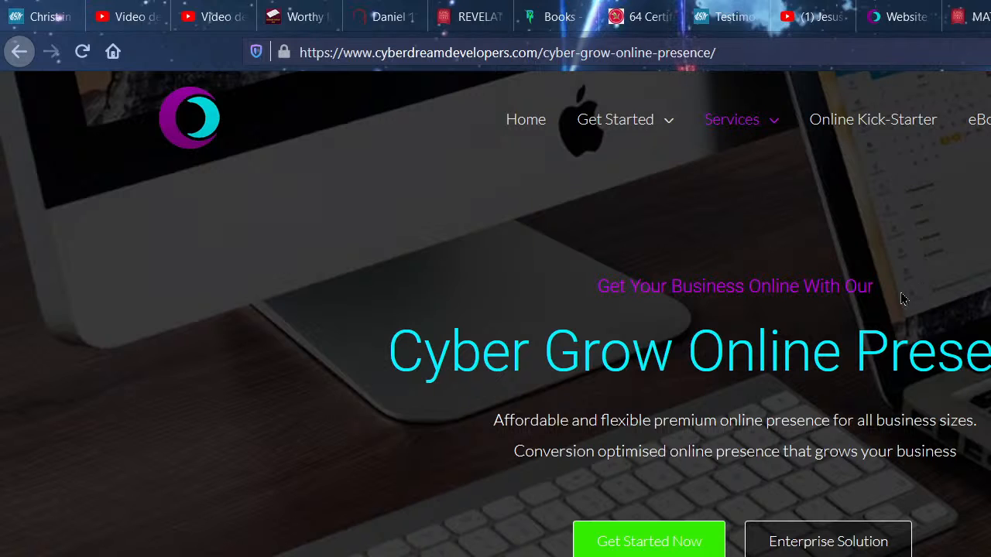
pyautogui.scroll(-9, 901, 292)
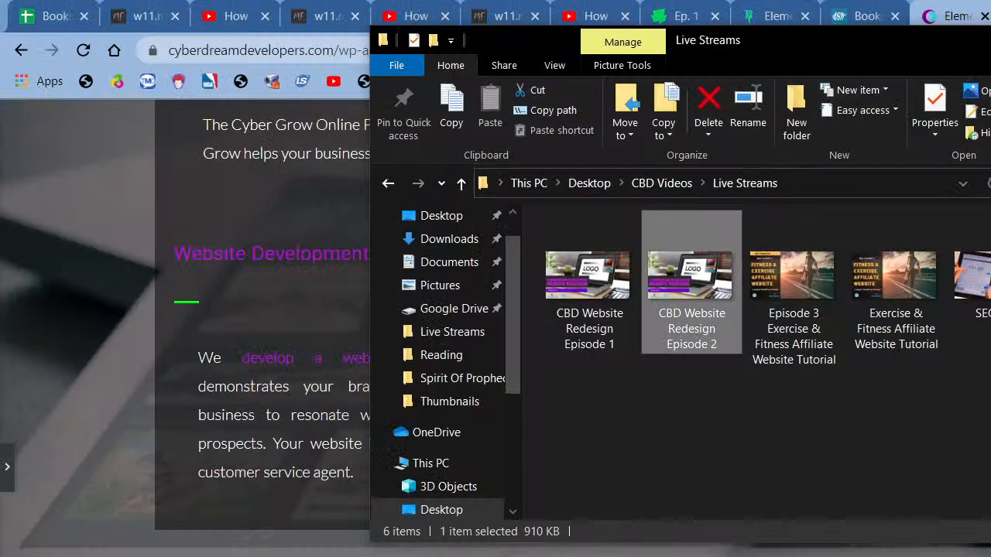
# - Return to Elementor, insert an empty section above Tools, and open the Installed Template Kits library
pyautogui.hotkey('alt', 'Tab')
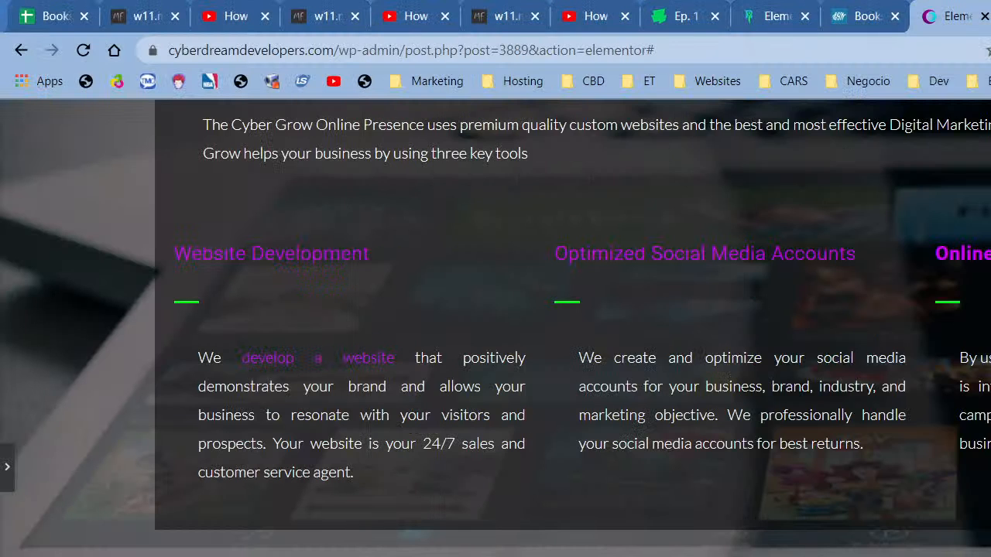
pyautogui.scroll(5, 582, 354)
pyautogui.scroll(-2, 387, 363)
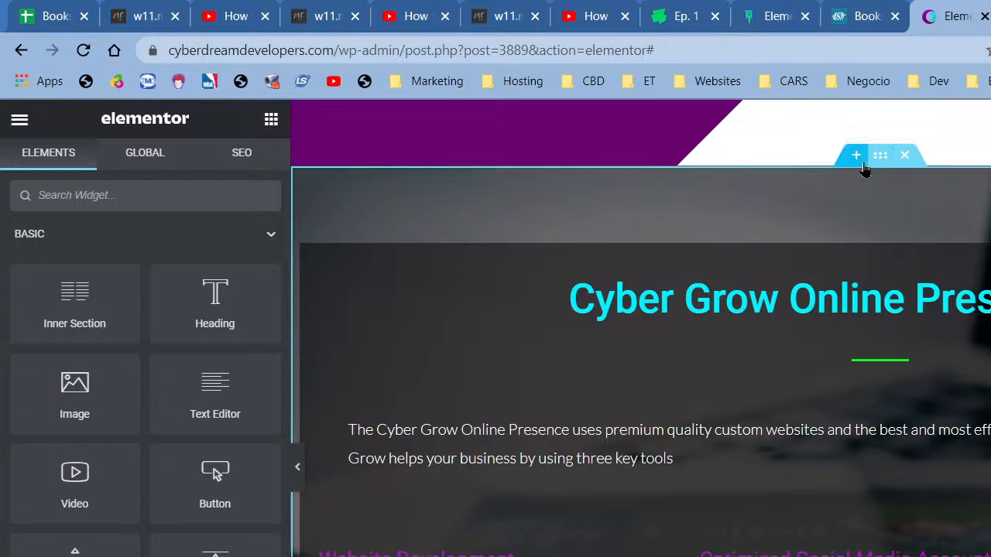
pyautogui.click(857, 158)
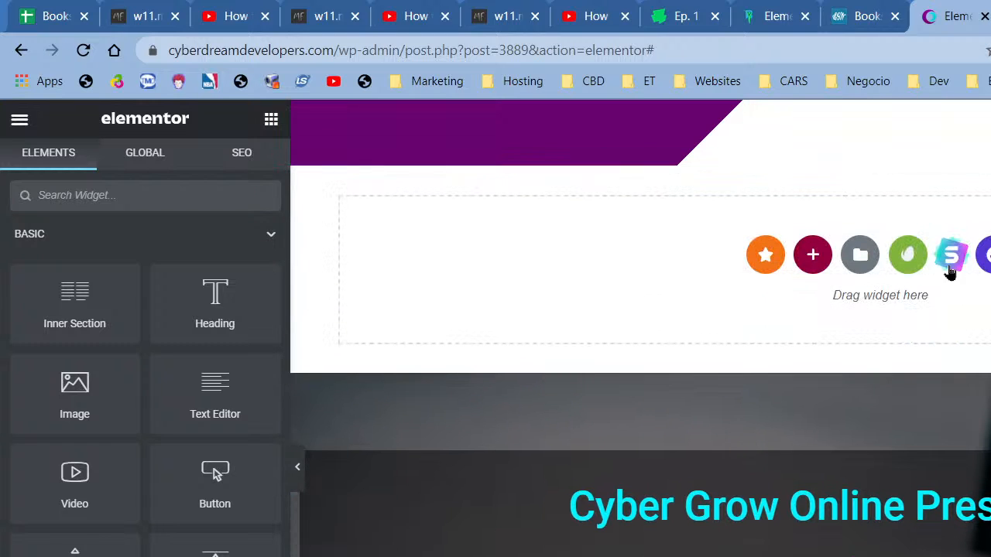
pyautogui.click(913, 257)
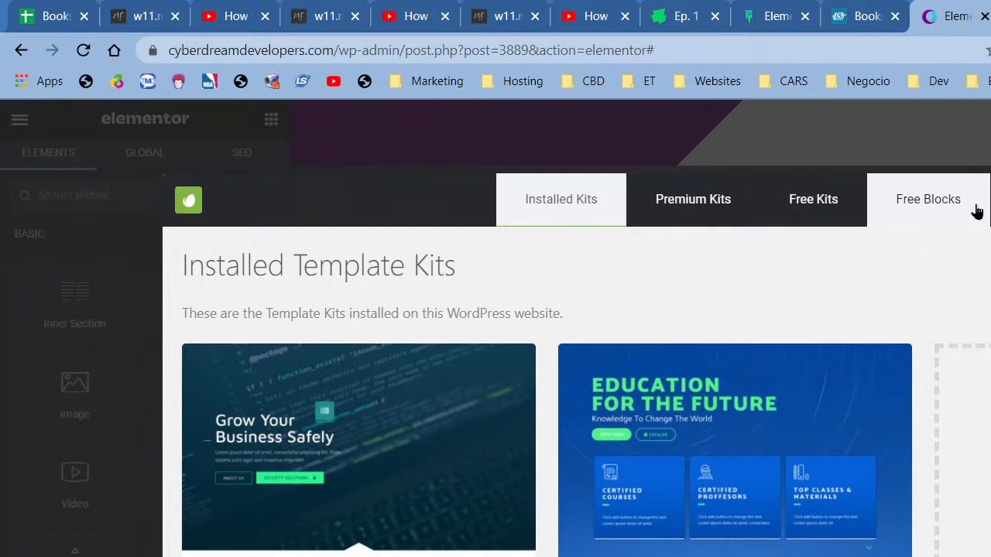
# - Preview the free Features & Benefit blocks, then go back to the Free Blocks categories
pyautogui.click(974, 210)
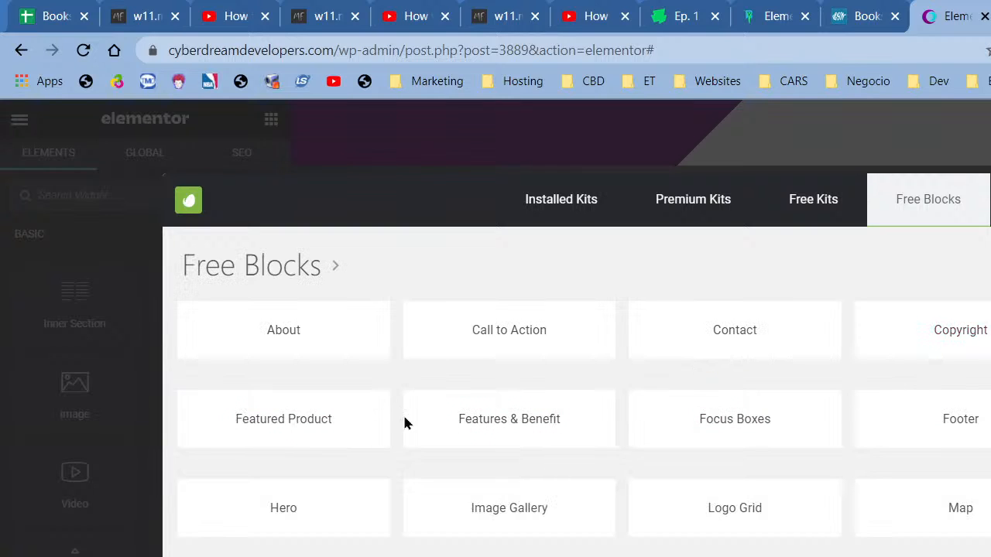
pyautogui.click(471, 421)
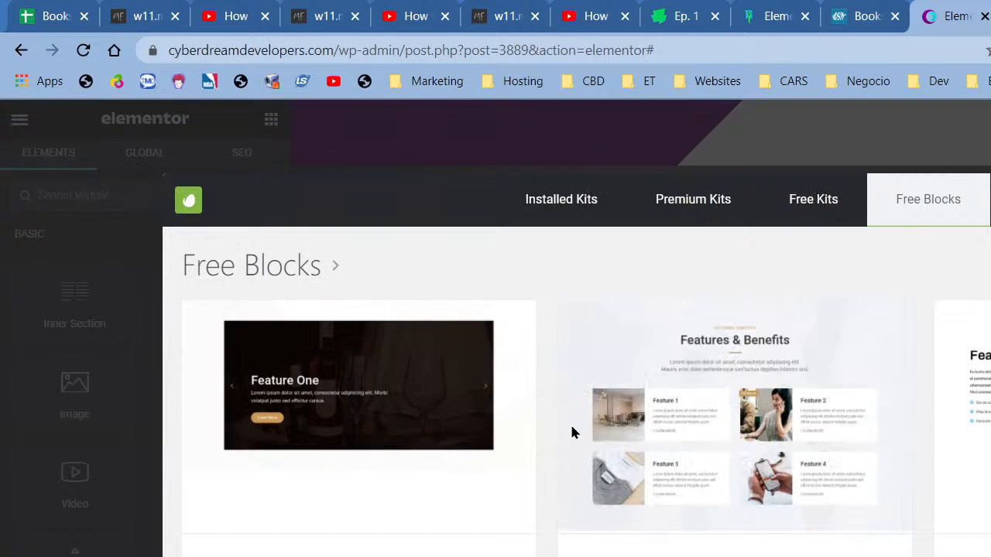
pyautogui.scroll(-6, 936, 458)
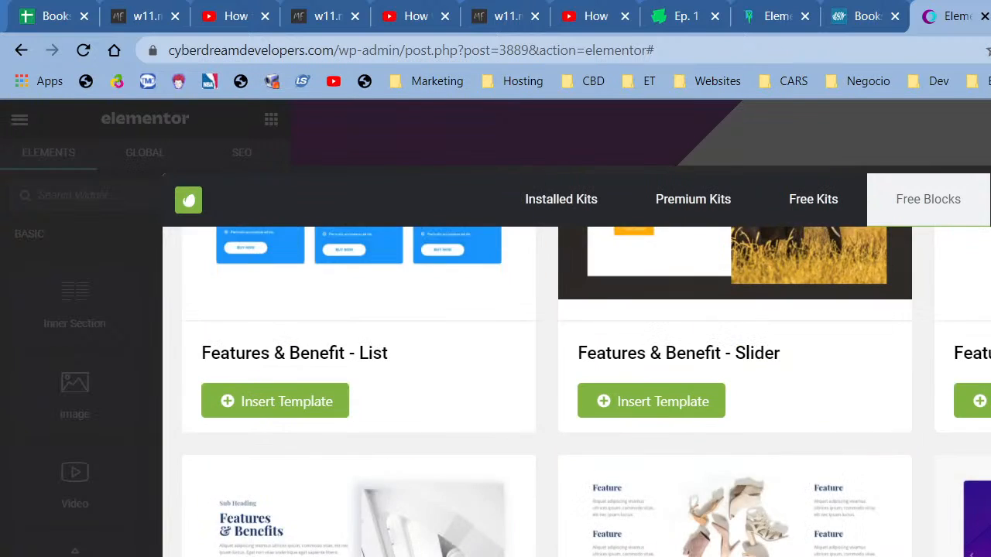
pyautogui.scroll(-10, 972, 436)
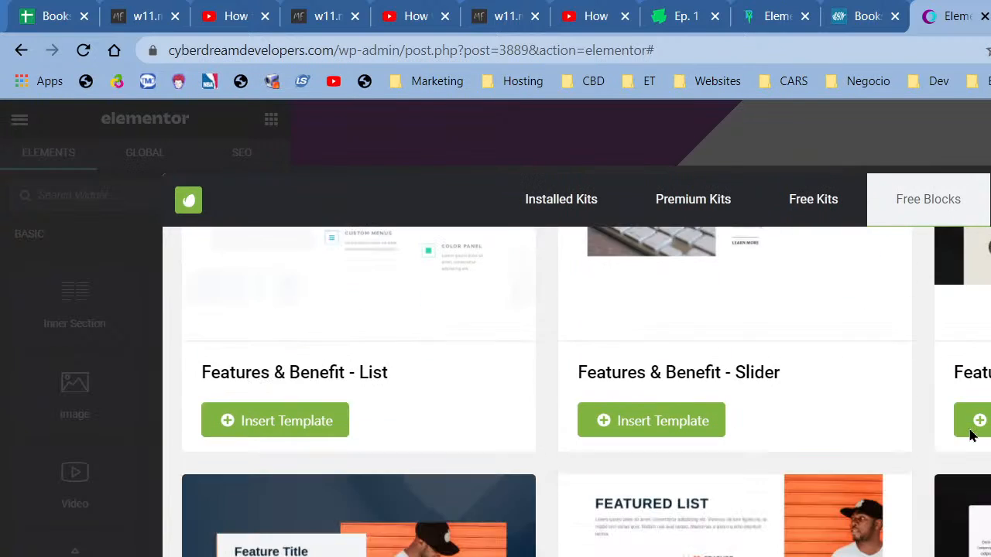
pyautogui.scroll(-3, 971, 436)
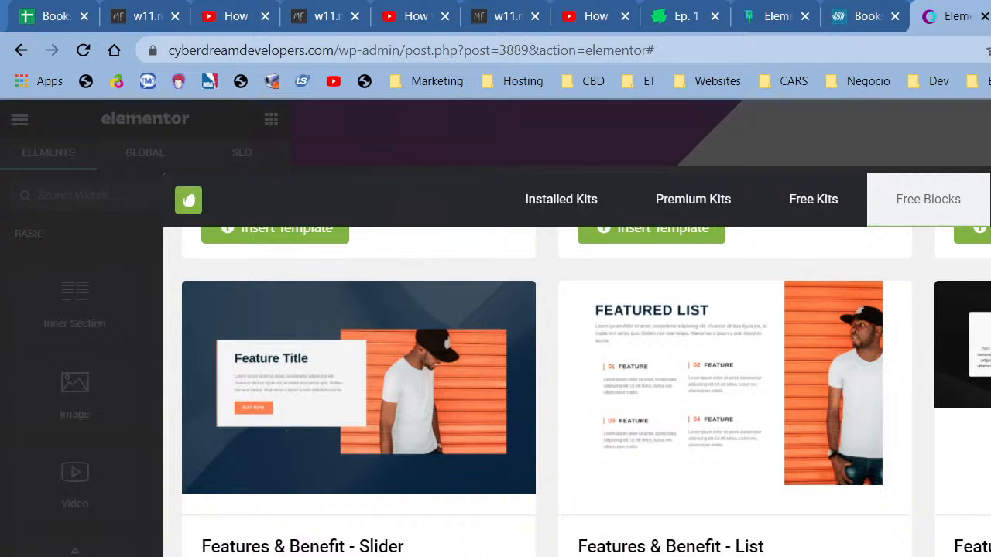
pyautogui.scroll(-4, 971, 435)
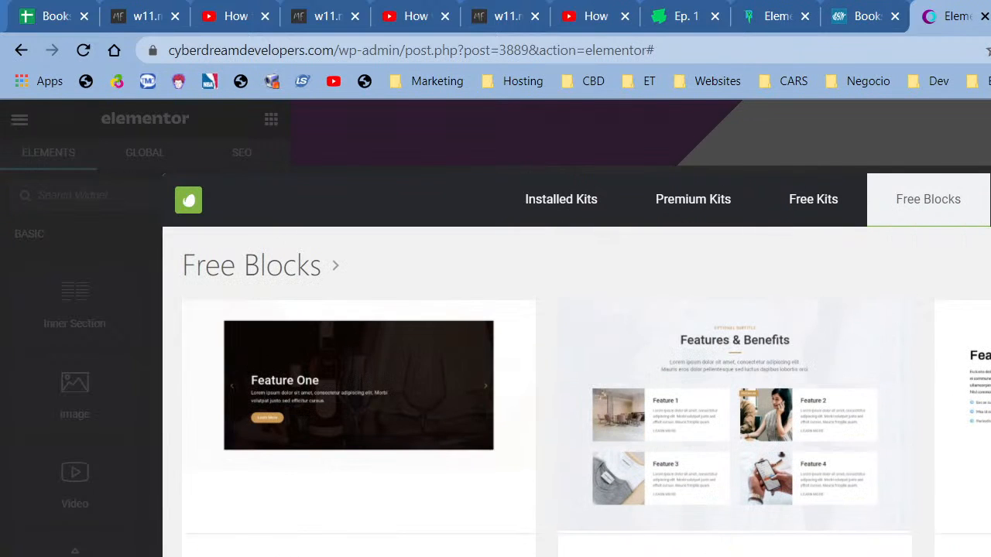
pyautogui.click(923, 208)
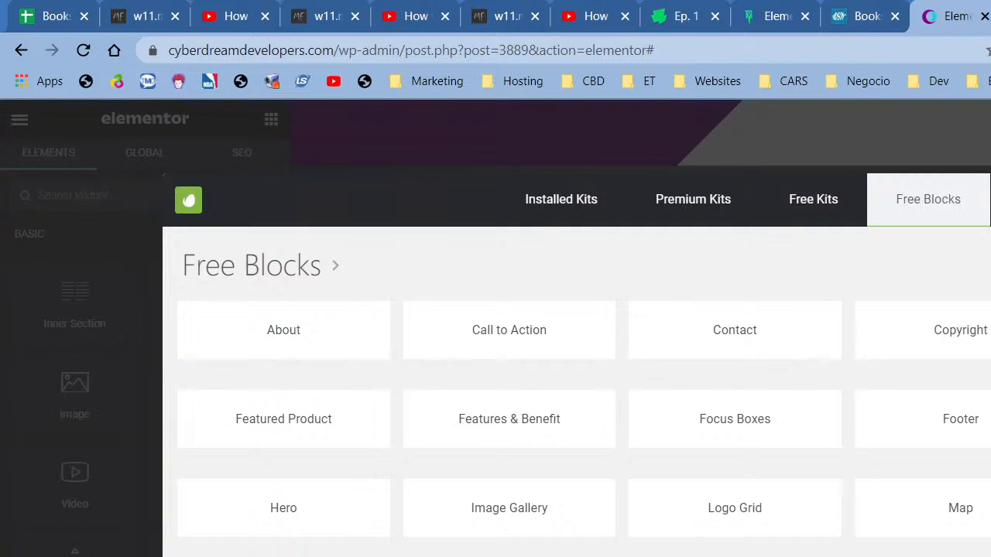
pyautogui.click(898, 555)
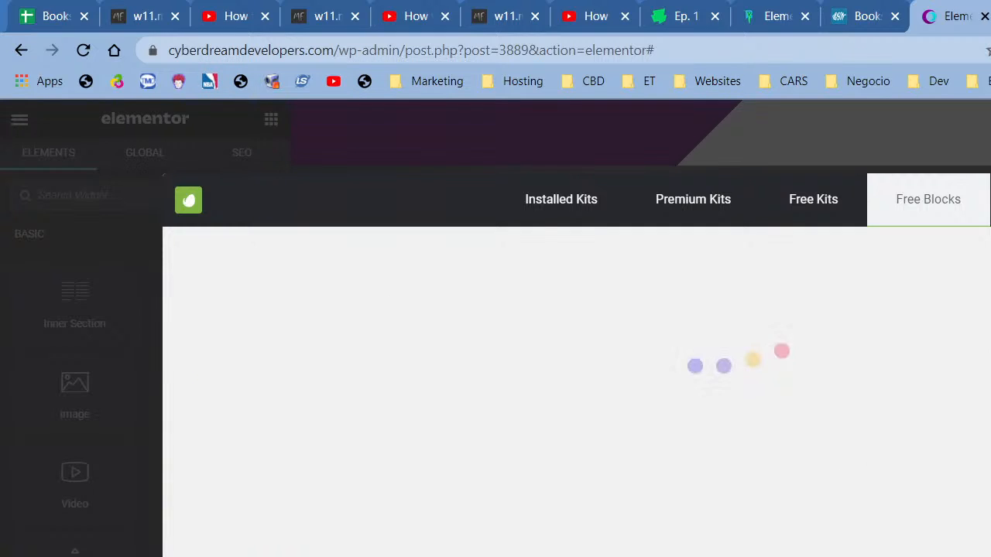
# - Scroll through the free Services block templates
pyautogui.scroll(-3, 919, 496)
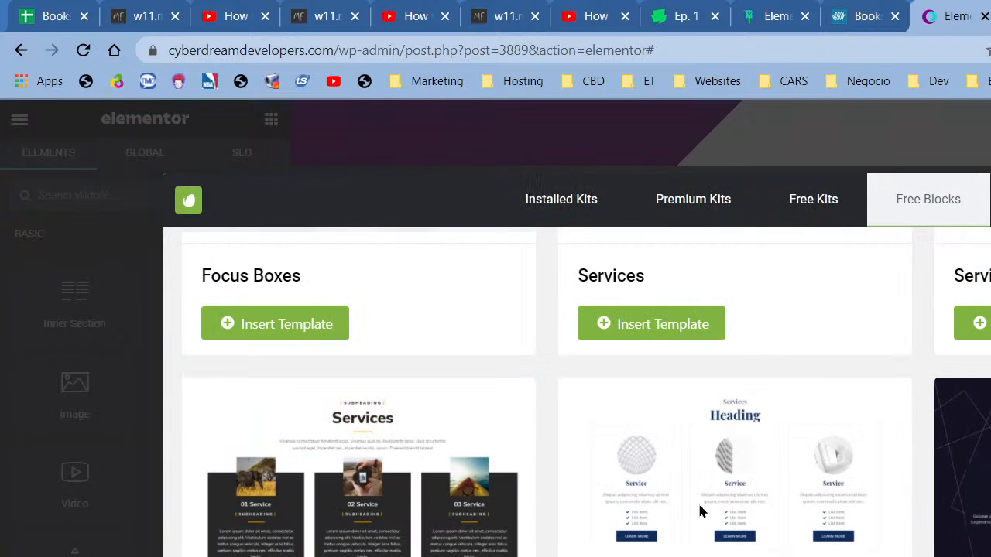
pyautogui.scroll(-1, 443, 534)
pyautogui.scroll(-5, 411, 424)
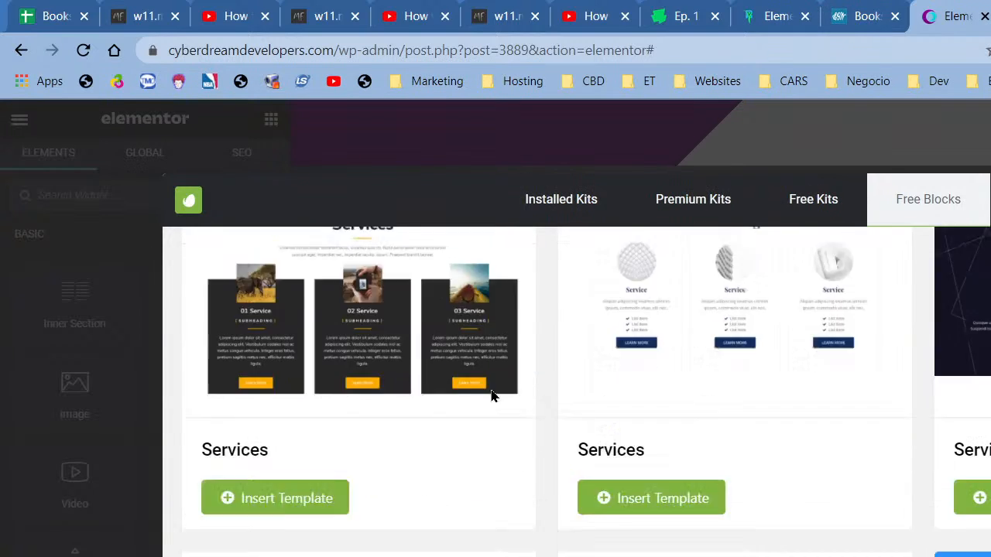
pyautogui.scroll(-2, 596, 464)
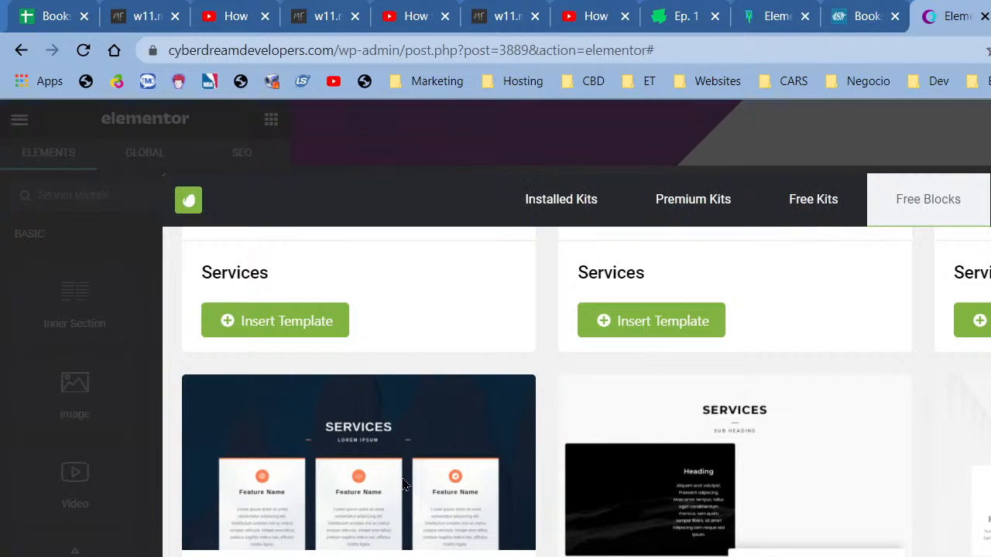
pyautogui.scroll(10, 403, 484)
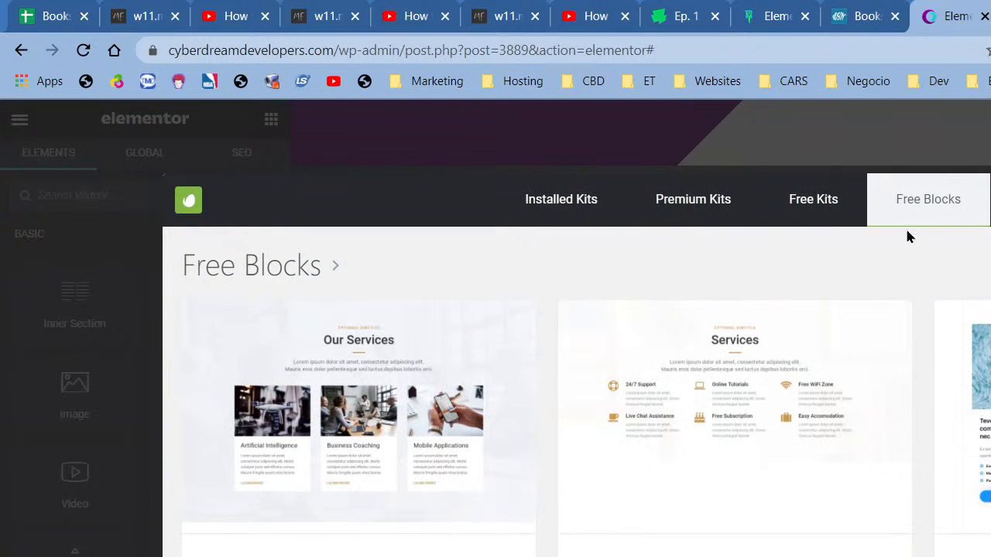
# - Open the free Pricing Menu blocks and insert a Pricing block into the page
pyautogui.click(946, 215)
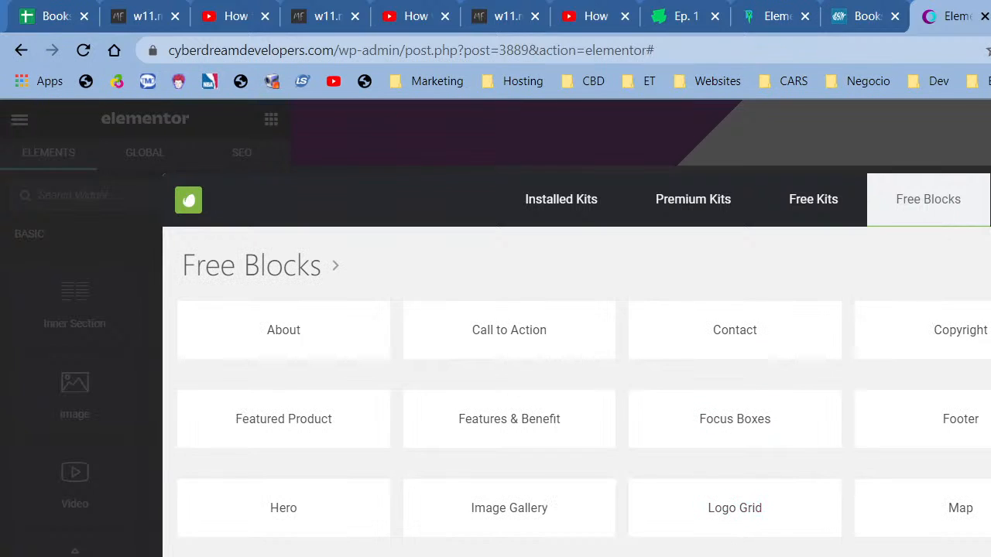
pyautogui.click(747, 553)
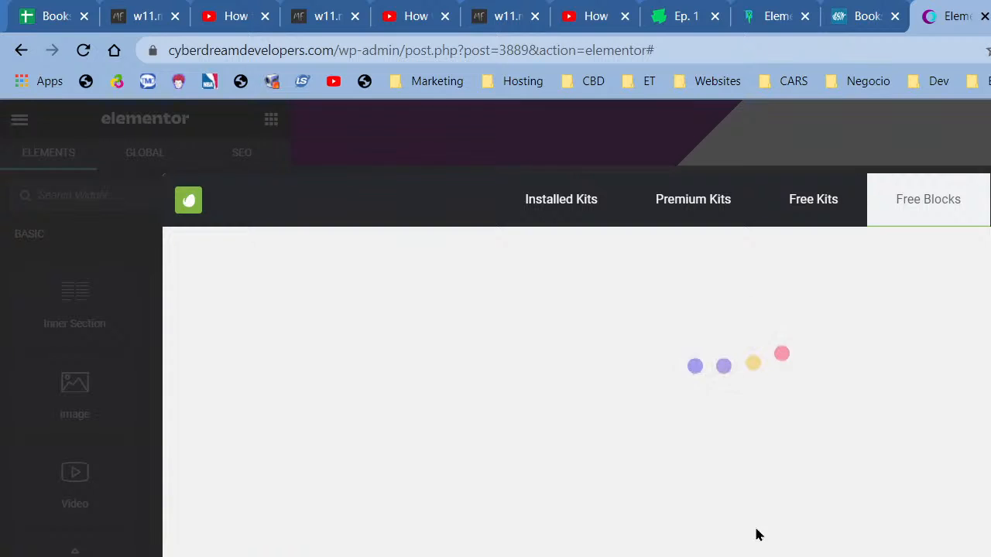
pyautogui.scroll(-5, 914, 505)
pyautogui.scroll(-4, 914, 511)
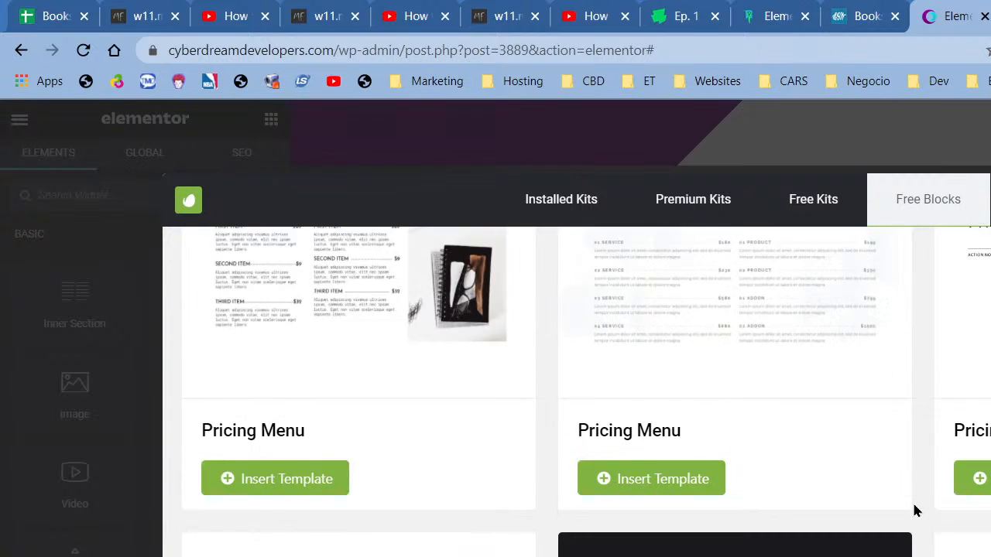
pyautogui.scroll(10, 913, 511)
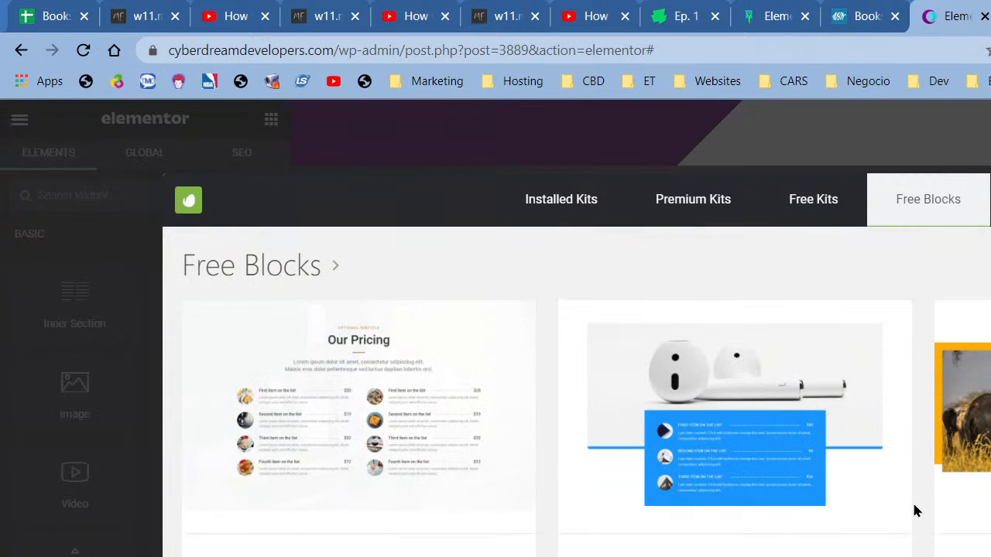
pyautogui.scroll(-6, 911, 512)
pyautogui.click(944, 211)
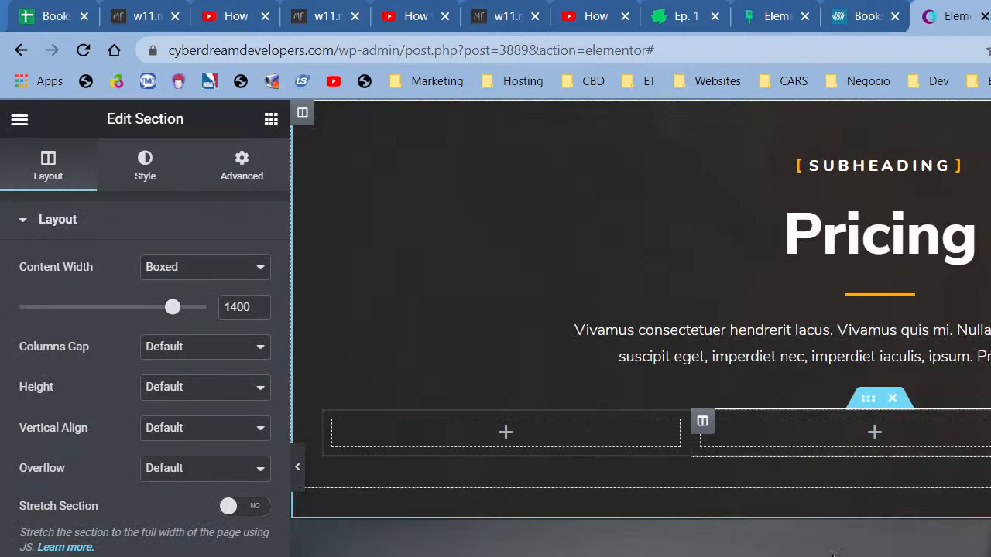
# - Scroll back to the Pricing section below the purple hero and bring up the widget list
pyautogui.scroll(-20, 832, 554)
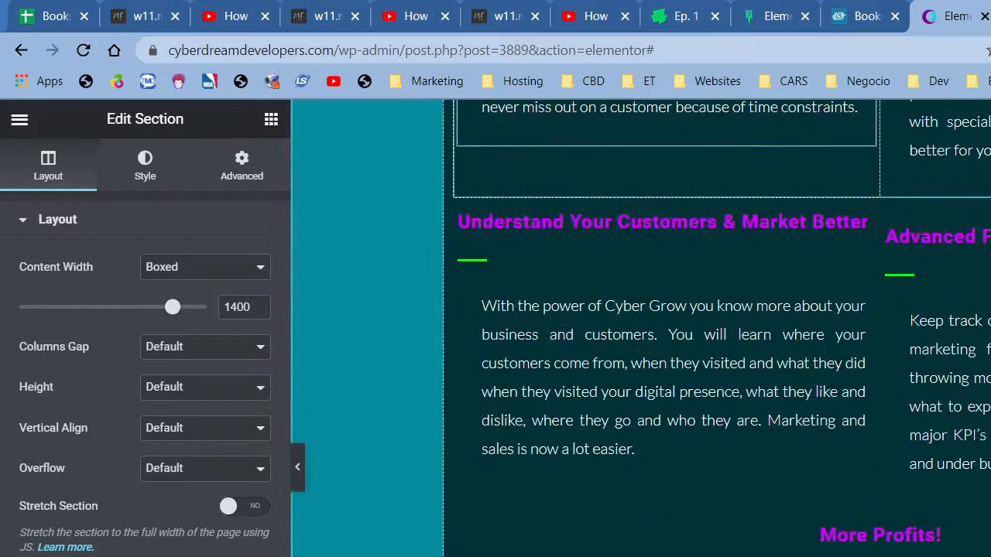
pyautogui.scroll(-20, 833, 551)
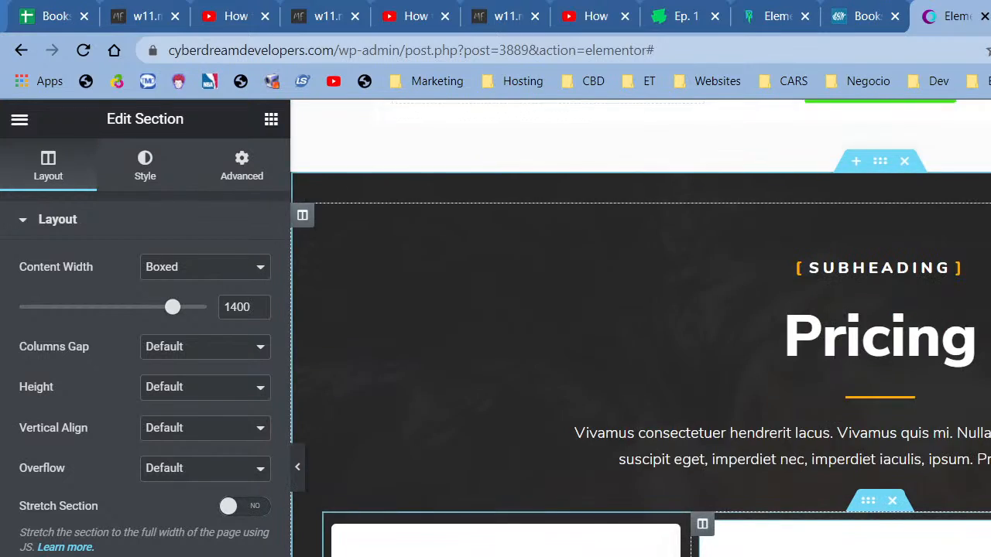
pyautogui.scroll(-6, 833, 551)
pyautogui.scroll(6, 641, 328)
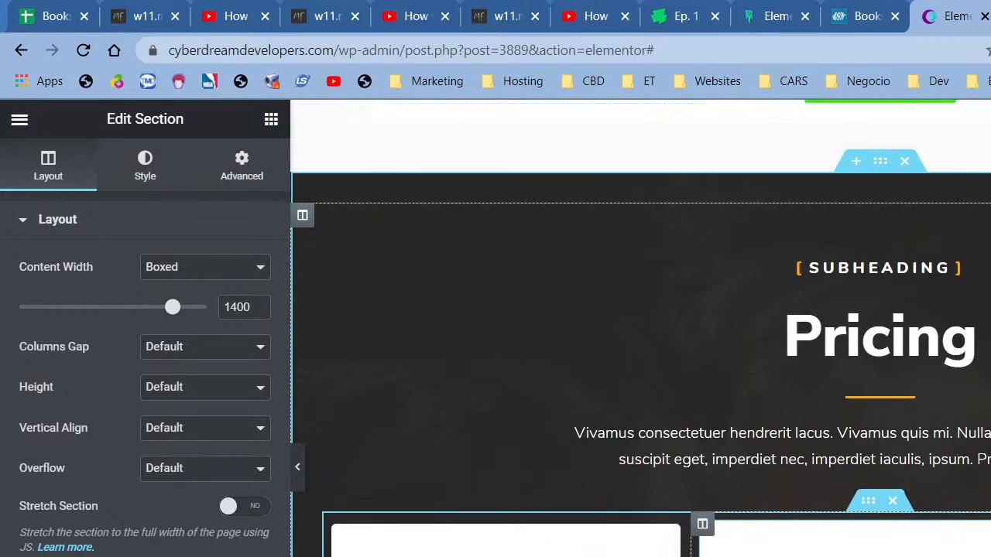
pyautogui.scroll(15, 640, 328)
pyautogui.scroll(15, 641, 328)
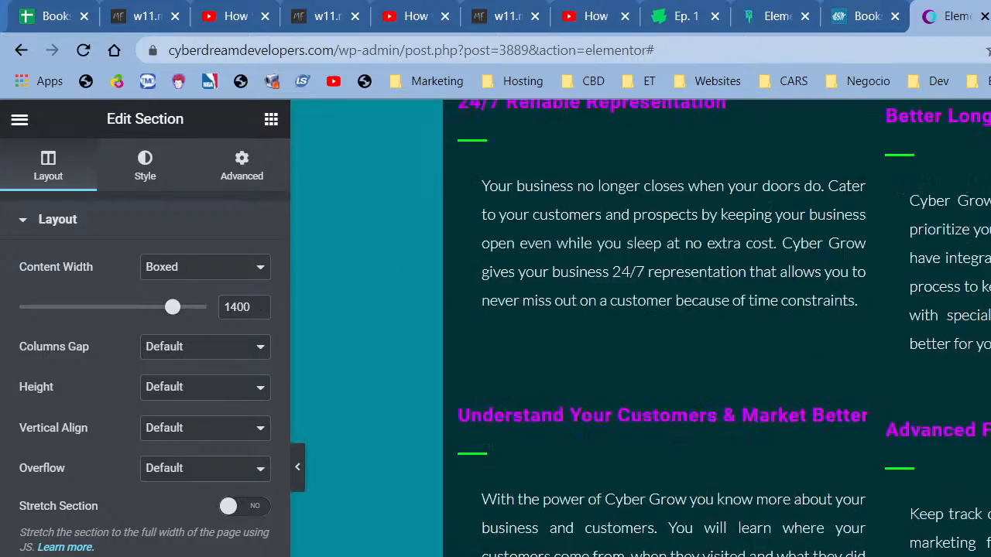
pyautogui.scroll(-15, 641, 328)
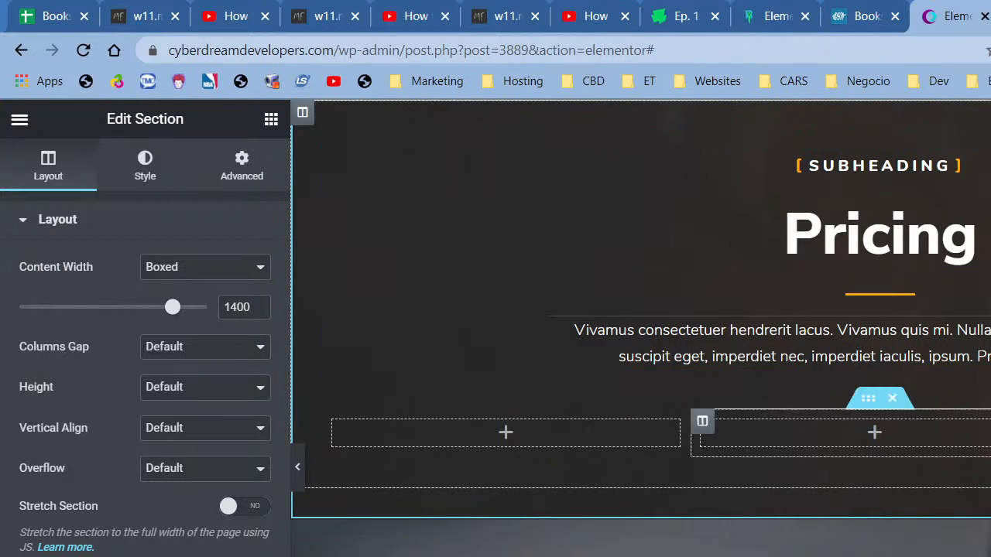
pyautogui.scroll(-5, 774, 348)
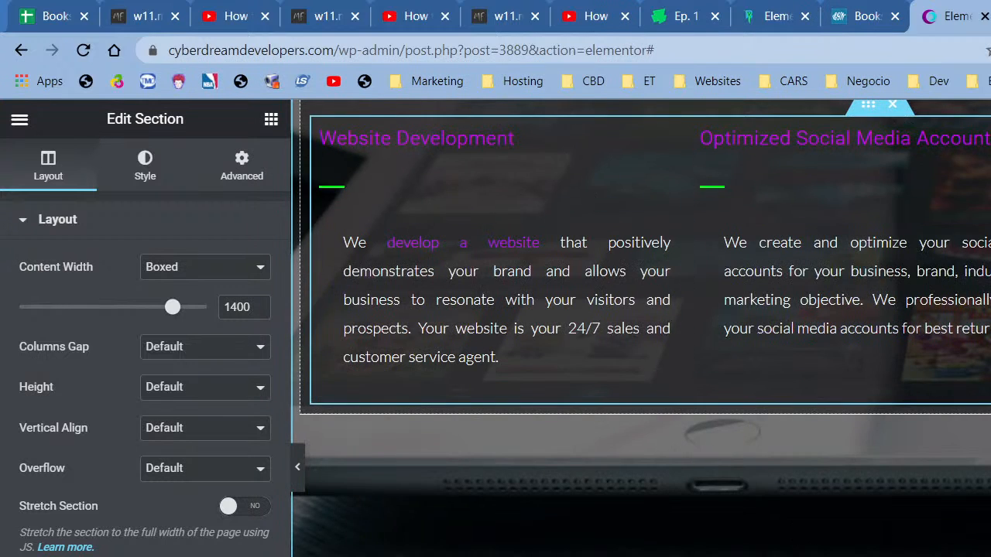
pyautogui.scroll(5, 774, 309)
pyautogui.scroll(-5, 915, 432)
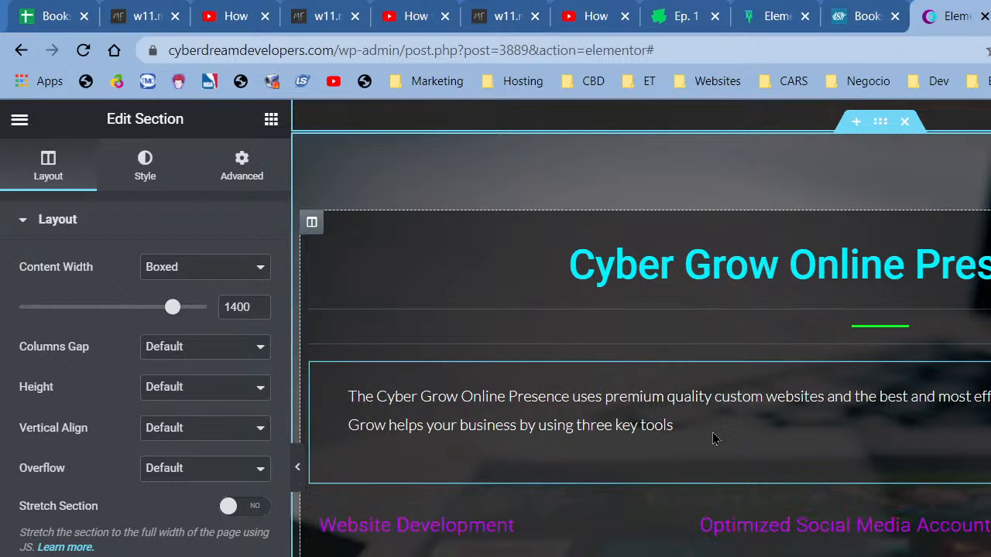
pyautogui.scroll(2, 674, 533)
pyautogui.scroll(4, 641, 328)
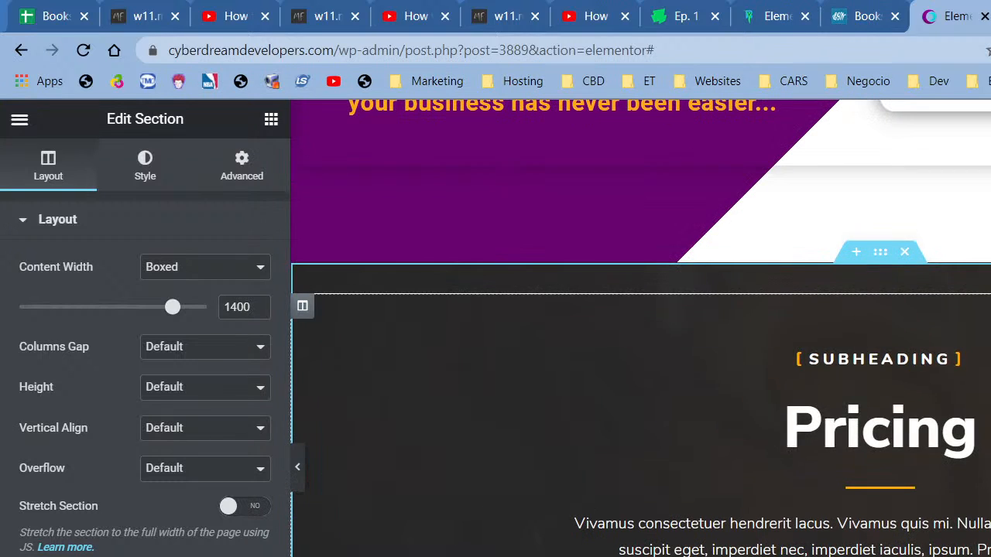
pyautogui.click(271, 119)
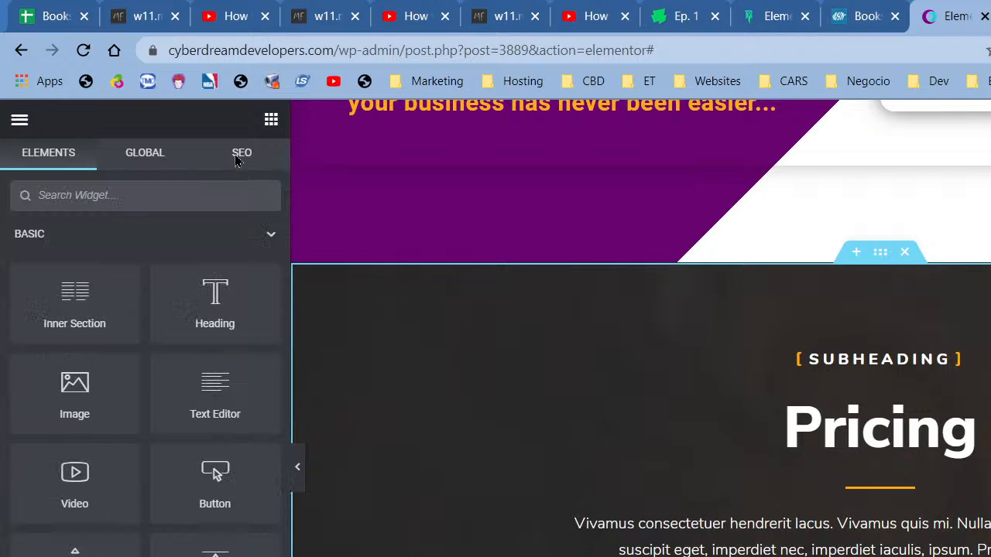
# - Search 'ico', drop an Icon Box into the Pricing left column, and give it the Desktop icon
pyautogui.click(176, 195)
pyautogui.write('icon')
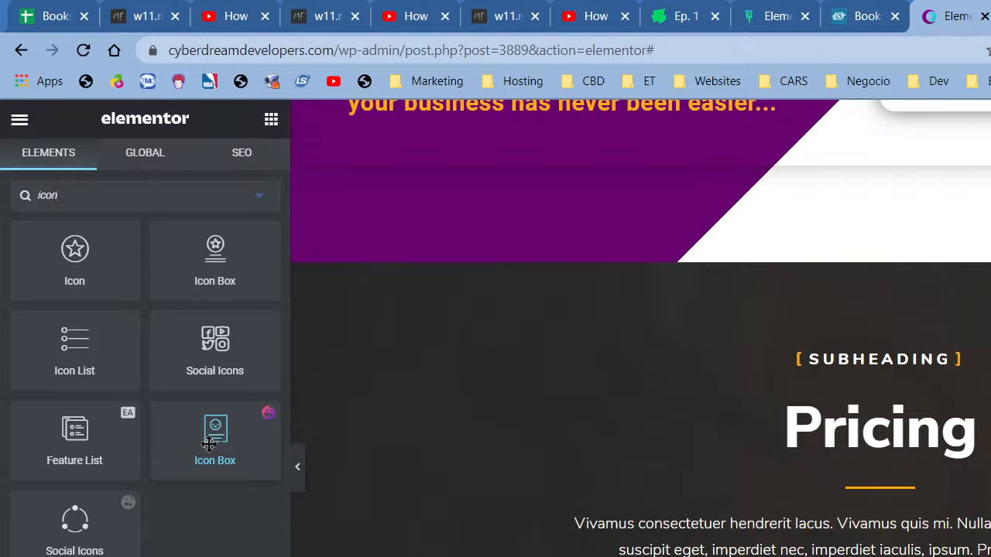
pyautogui.moveTo(215, 441); pyautogui.dragTo(880, 542)
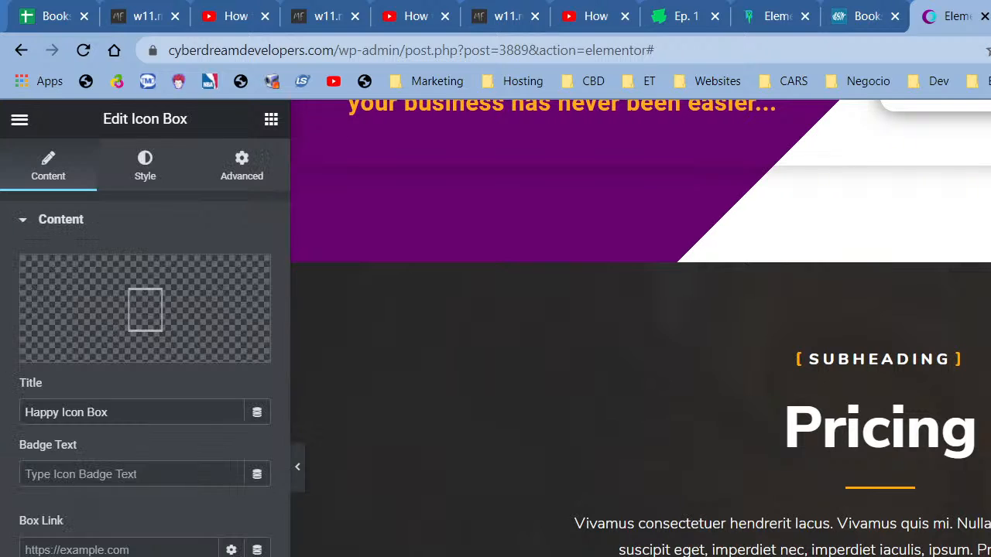
pyautogui.click(166, 309)
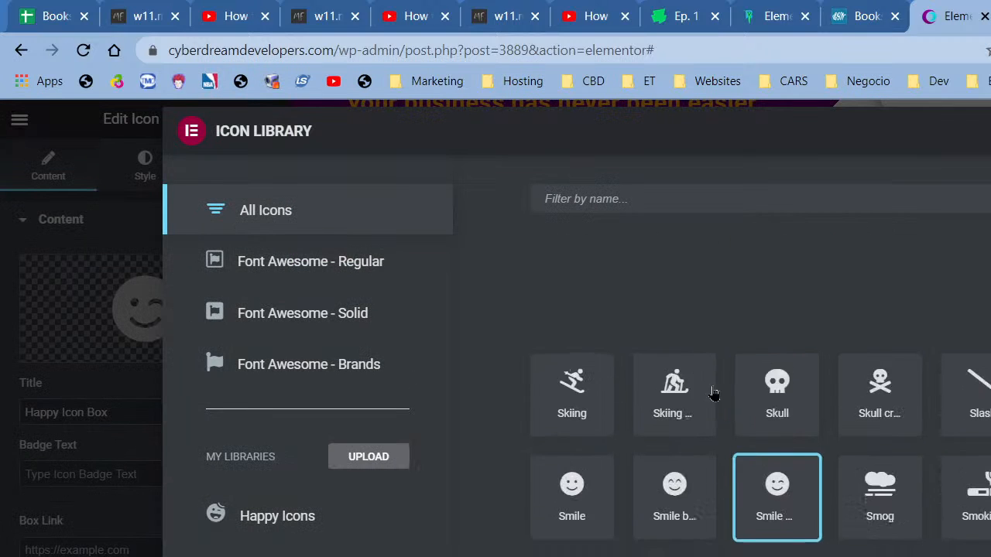
pyautogui.write('deskt')
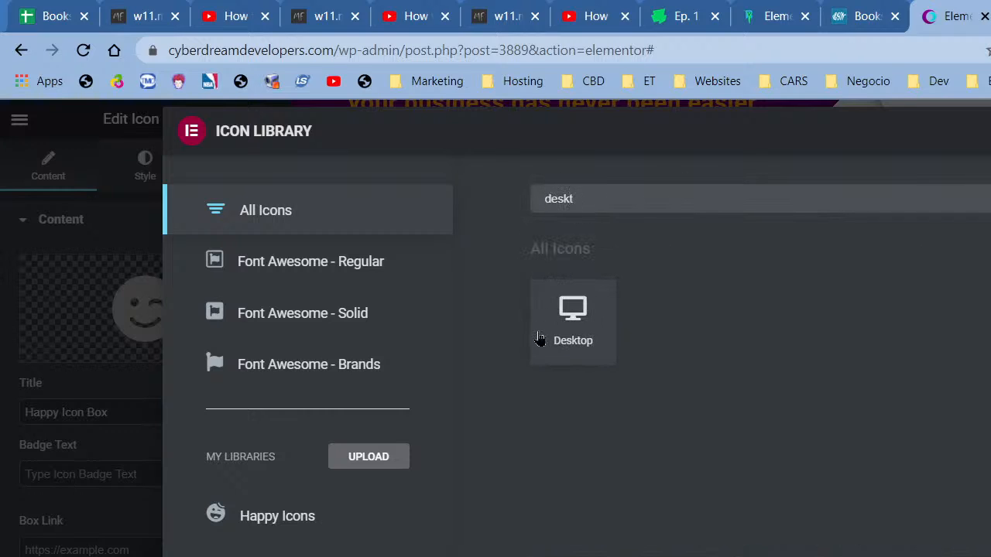
pyautogui.click(539, 339)
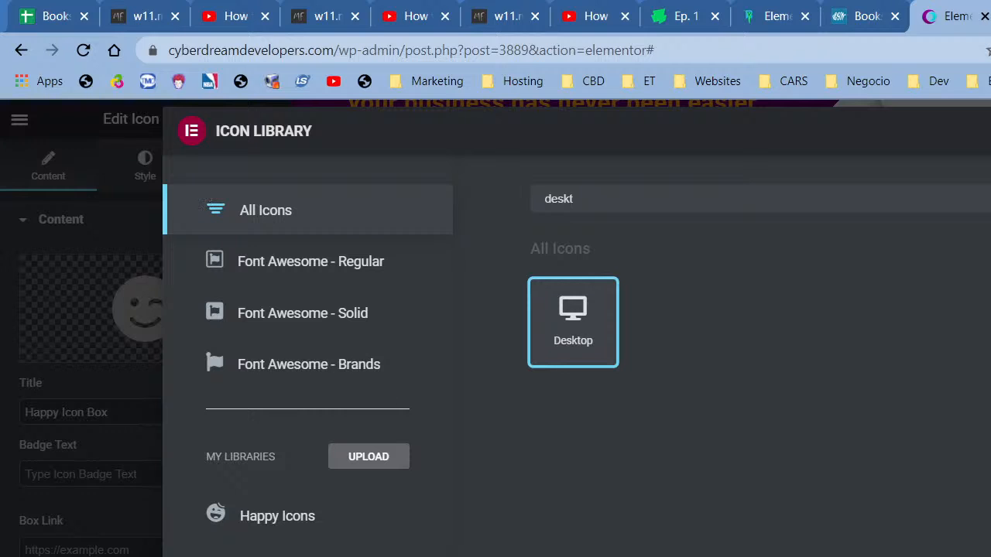
pyautogui.click(990, 556)
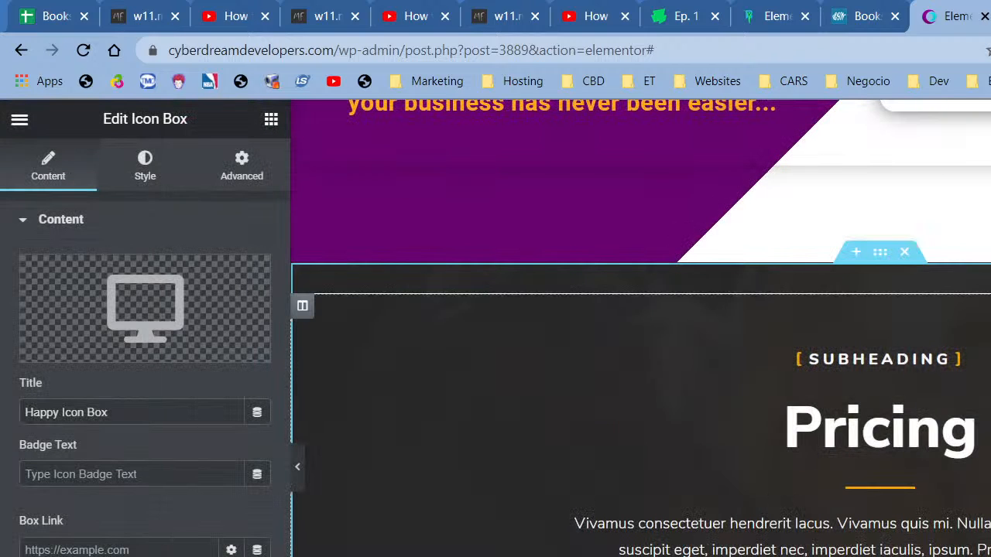
# - Replace the 'Happy Icon Box' title with 'Website Development'
pyautogui.tripleClick(132, 417)
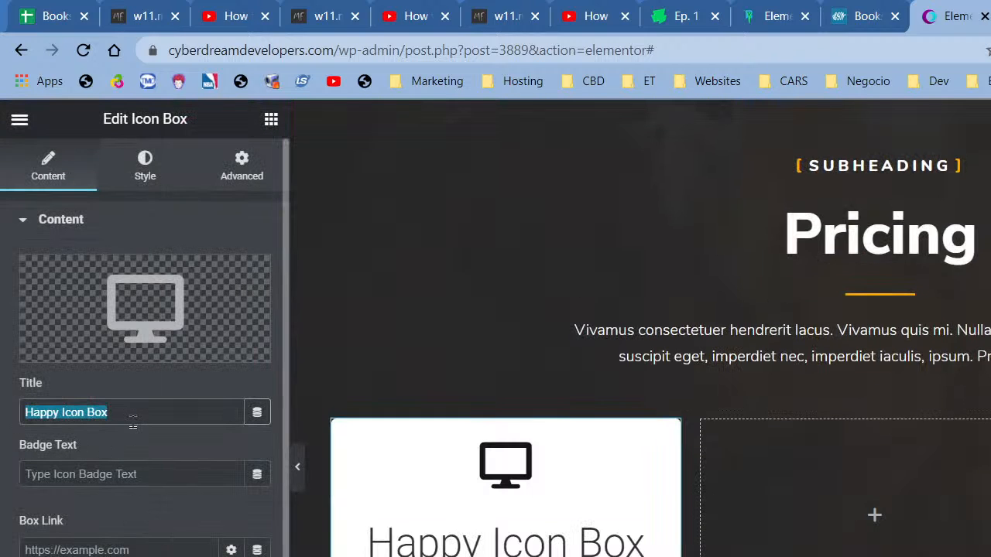
pyautogui.write('Websit ed')
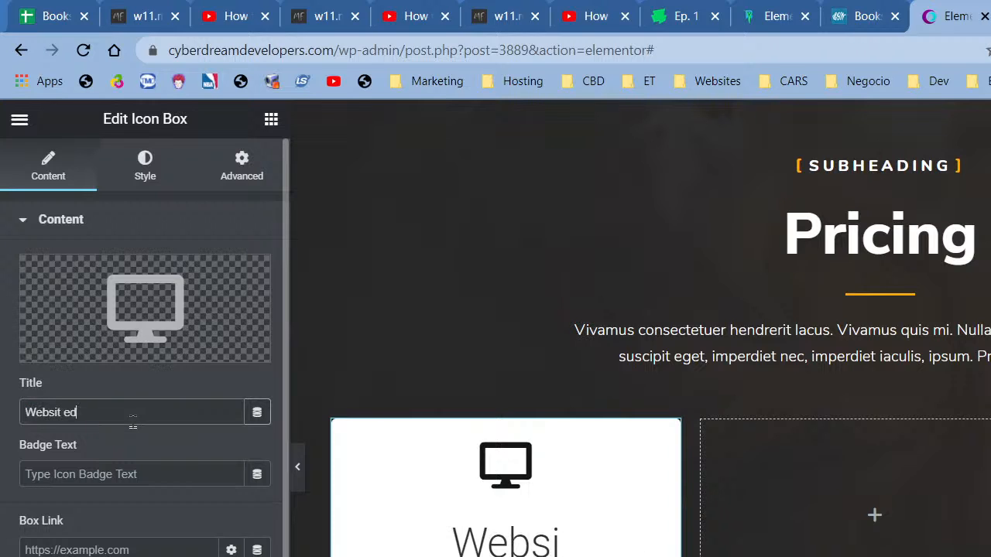
pyautogui.press('BackSpace')
pyautogui.press('BackSpace')
pyautogui.press('BackSpace')
pyautogui.write('e')
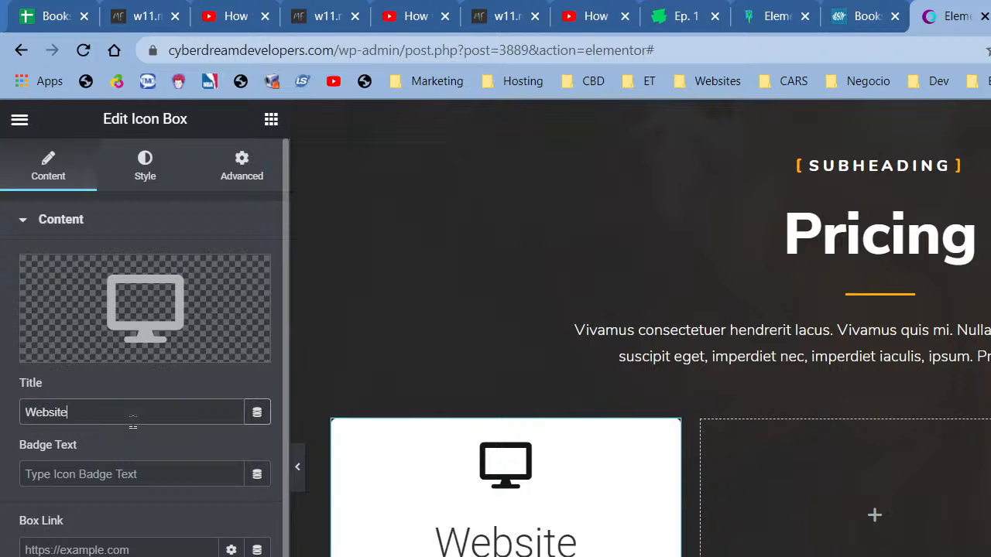
pyautogui.write(' Development')
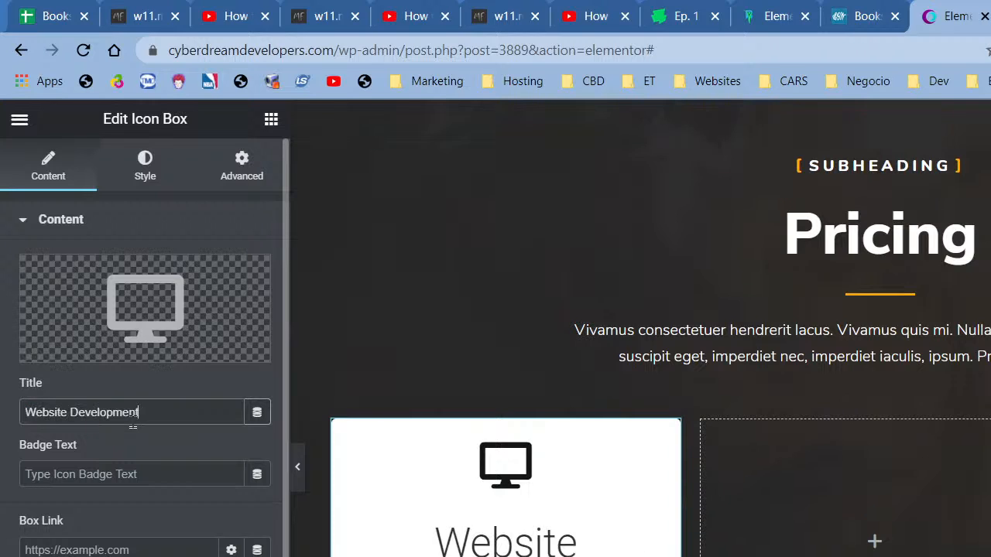
# - Set the box link to the suggested CyberDream Developers website address
pyautogui.click(67, 550)
pyautogui.write('website')
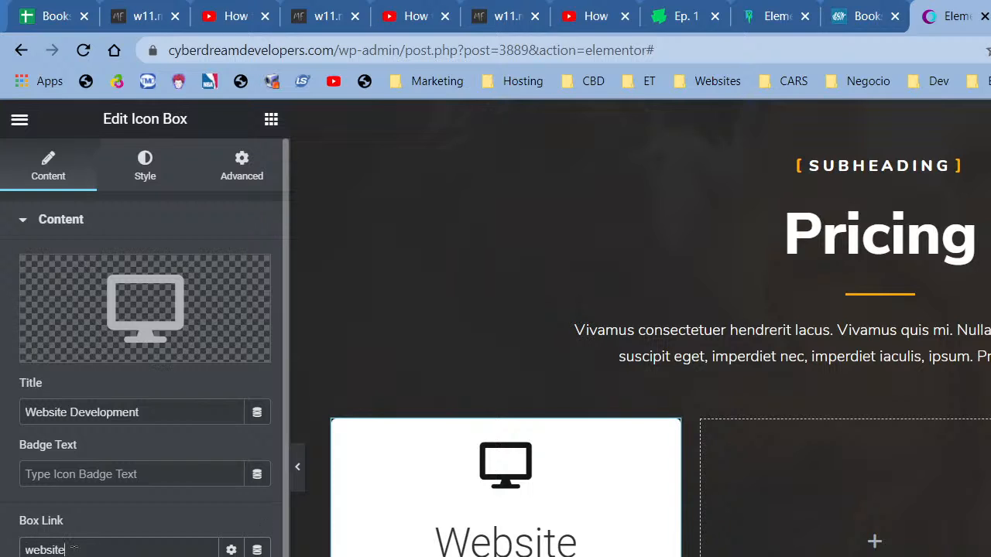
pyautogui.click(74, 556)
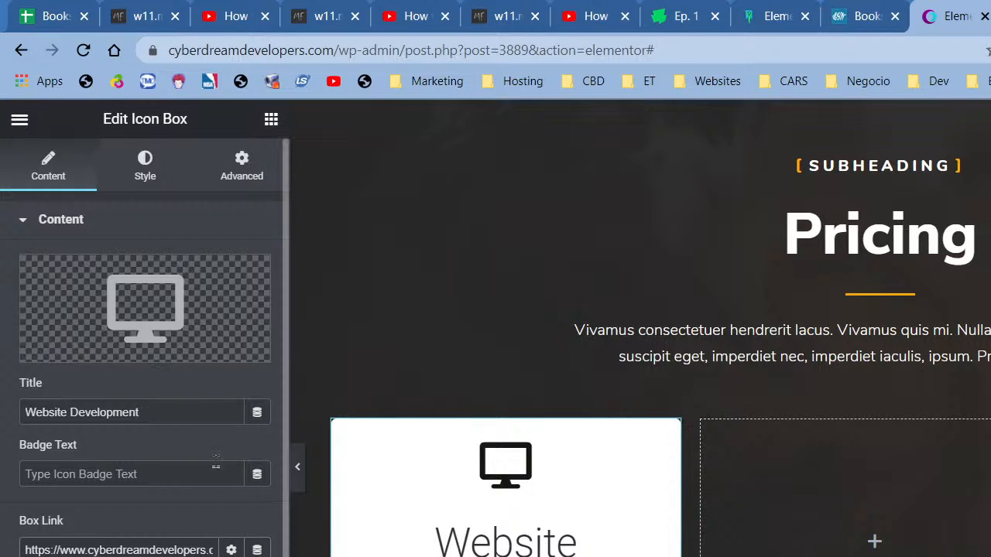
pyautogui.click(92, 477)
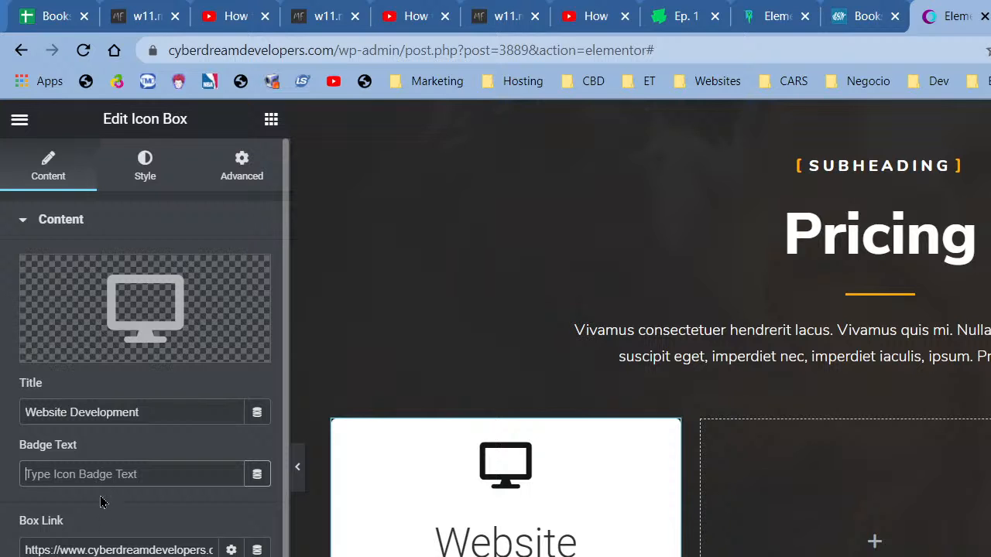
pyautogui.scroll(-1, 537, 546)
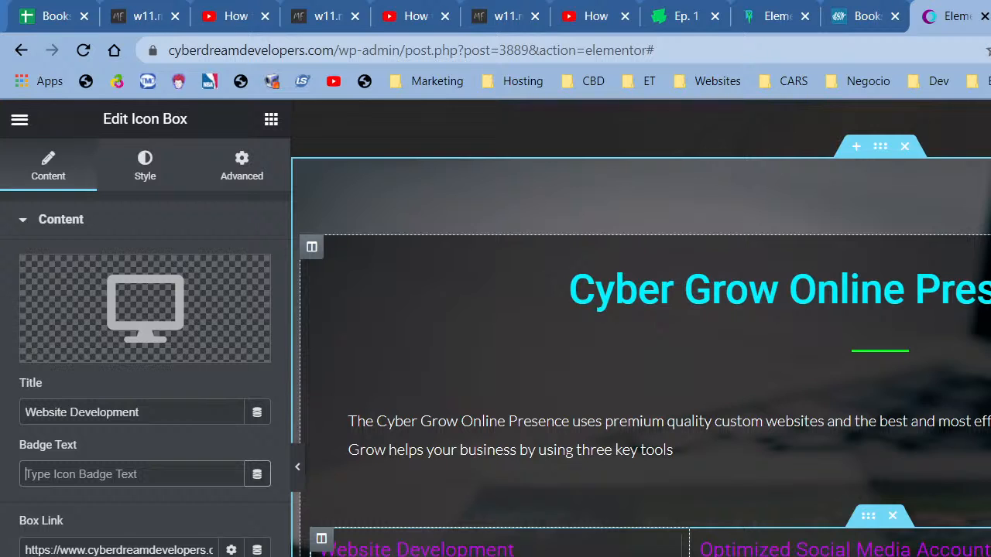
# - Copy the Website Development description paragraph
pyautogui.scroll(6, 503, 495)
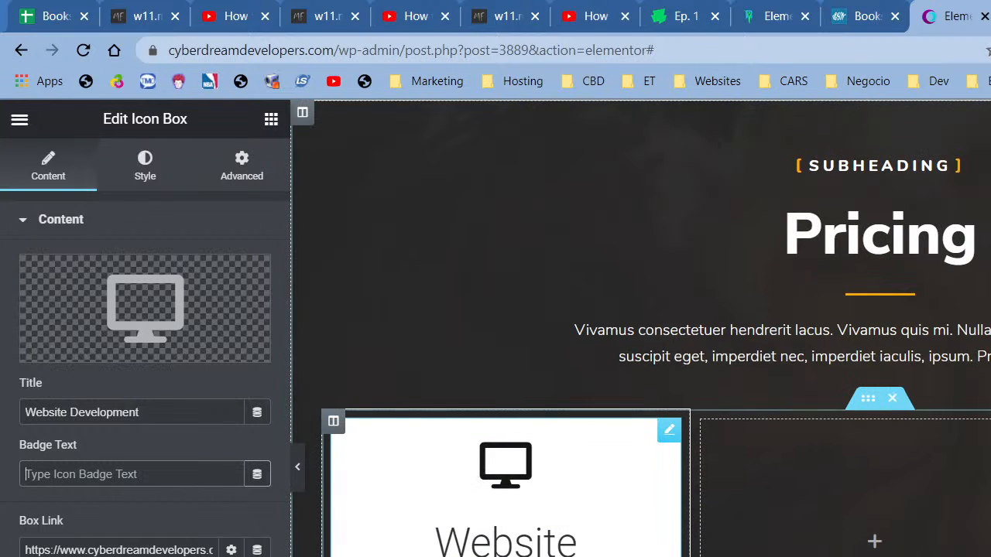
pyautogui.scroll(-1, 503, 495)
pyautogui.scroll(-5, 503, 387)
pyautogui.rightClick(457, 443)
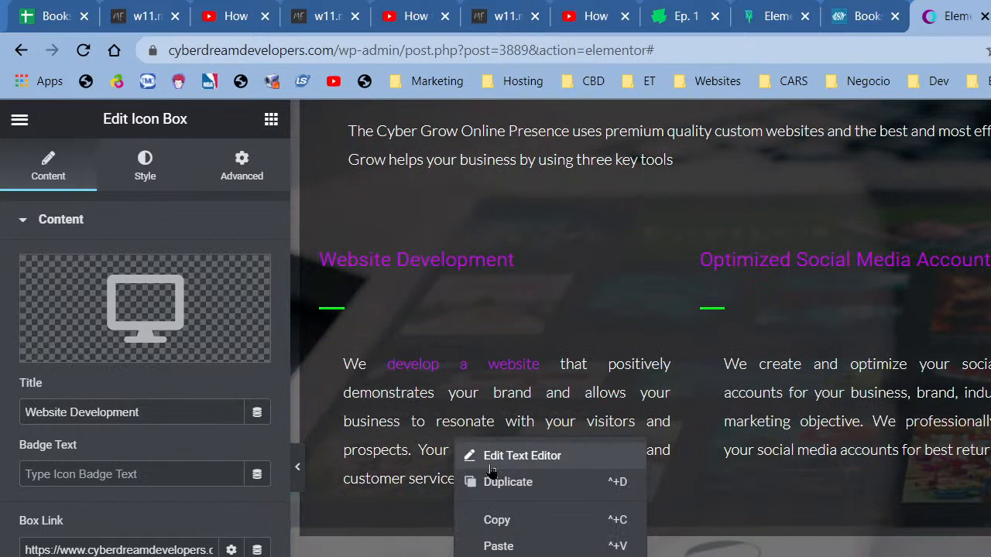
pyautogui.click(515, 520)
pyautogui.scroll(5, 515, 520)
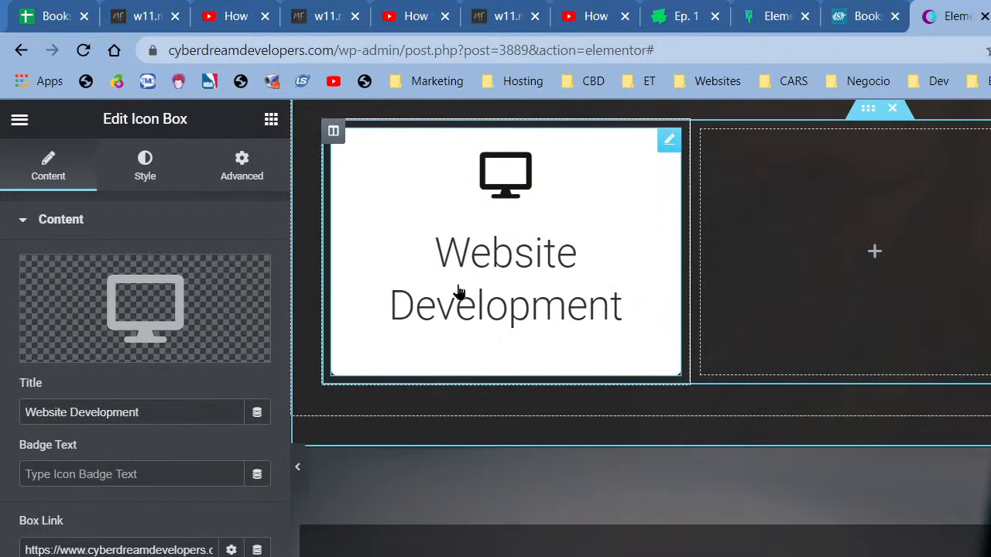
pyautogui.rightClick(459, 290)
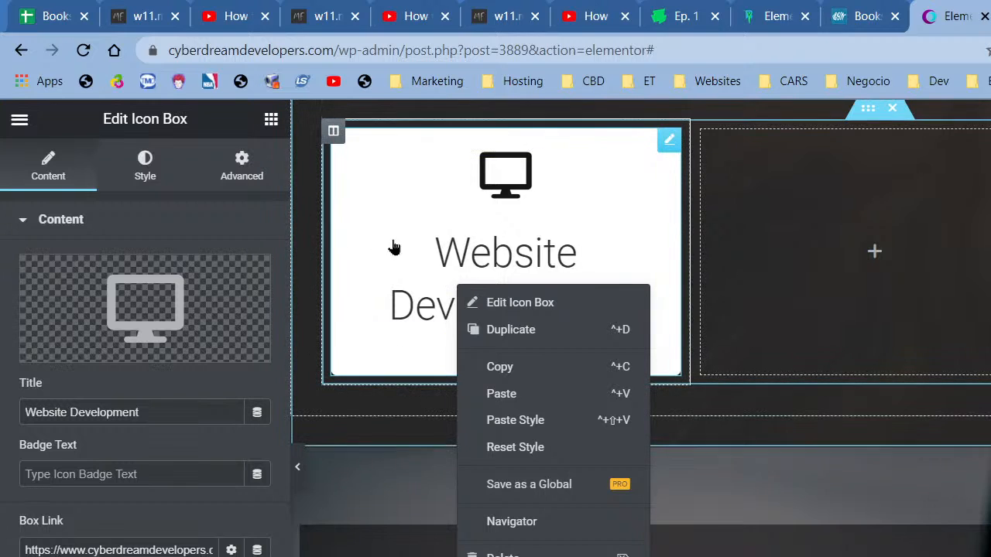
# - Copy the Website Development icon box and add an Inner Section below the Pricing cards
pyautogui.click(271, 122)
pyautogui.moveTo(99, 321); pyautogui.dragTo(823, 233)
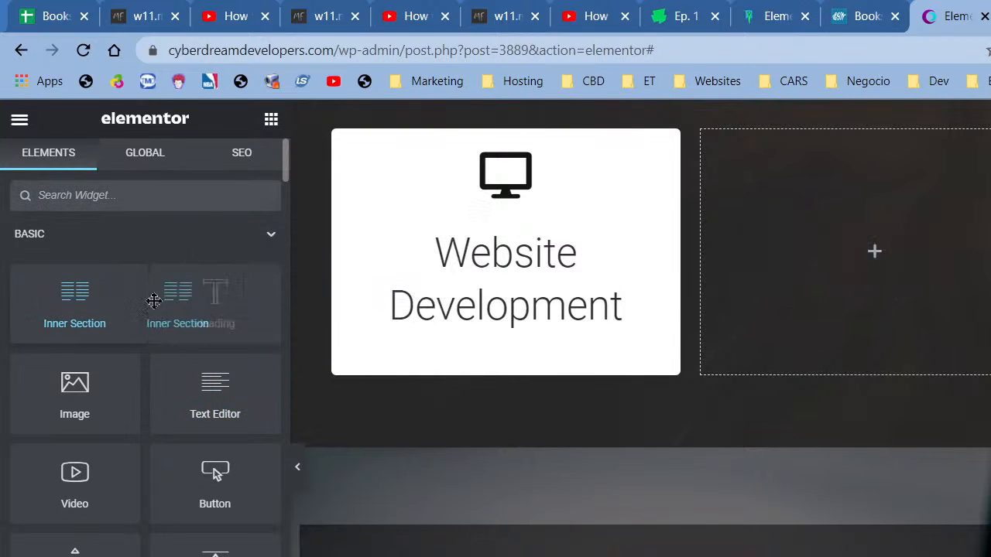
pyautogui.scroll(3, 904, 451)
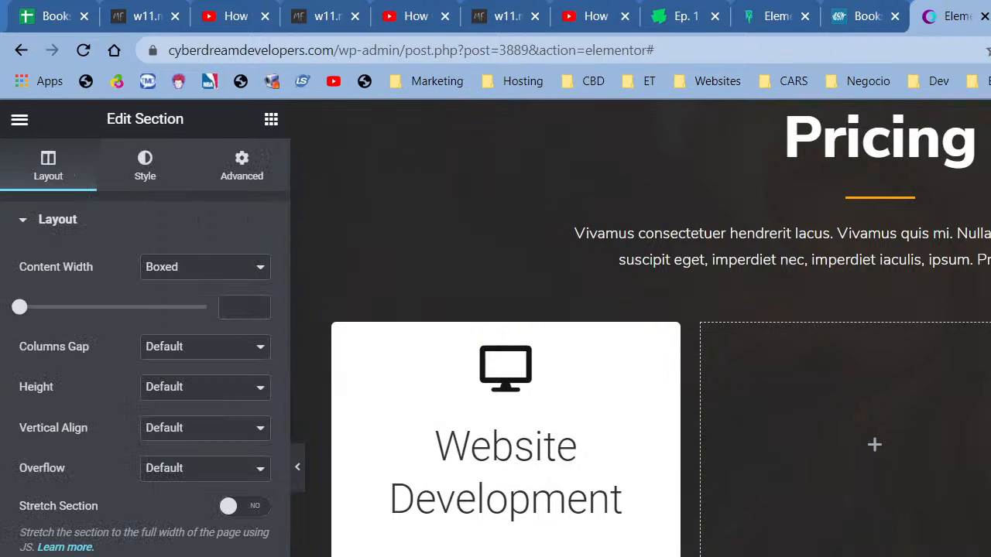
pyautogui.scroll(-1, 640, 328)
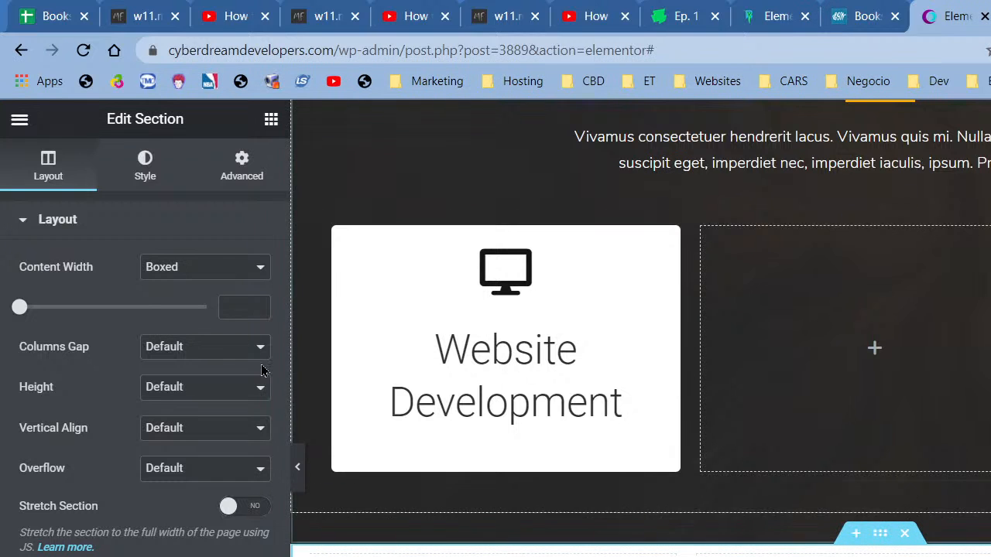
pyautogui.rightClick(520, 324)
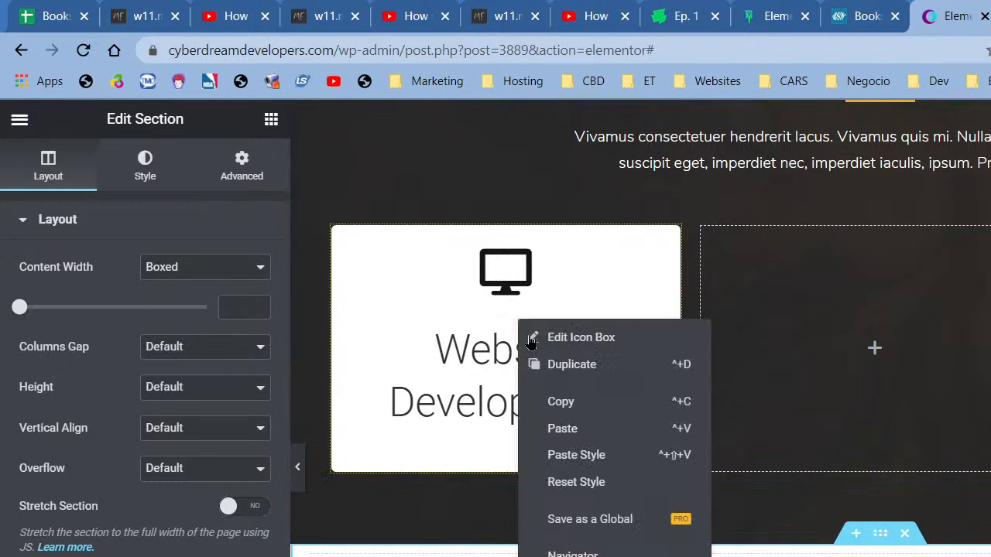
pyautogui.click(584, 412)
pyautogui.rightClick(477, 553)
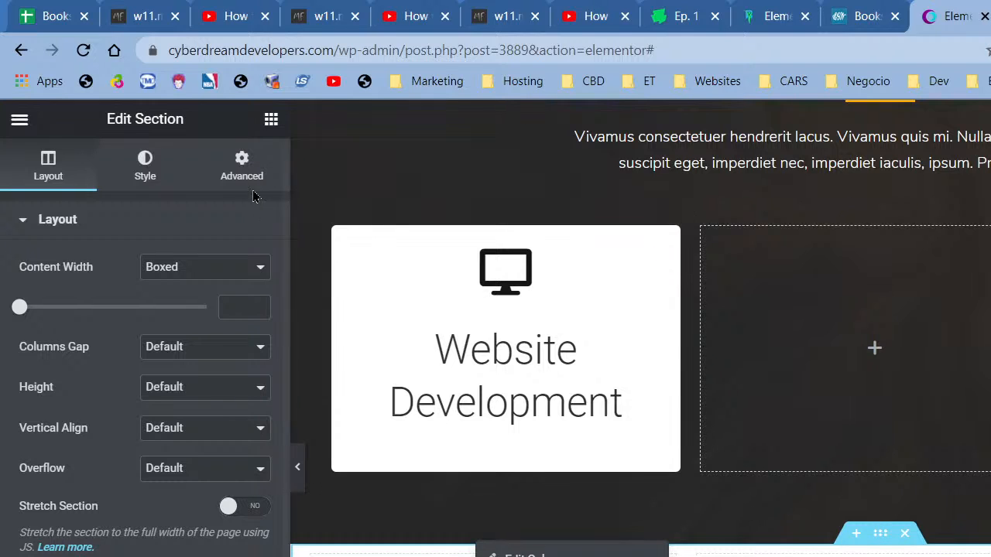
pyautogui.click(270, 120)
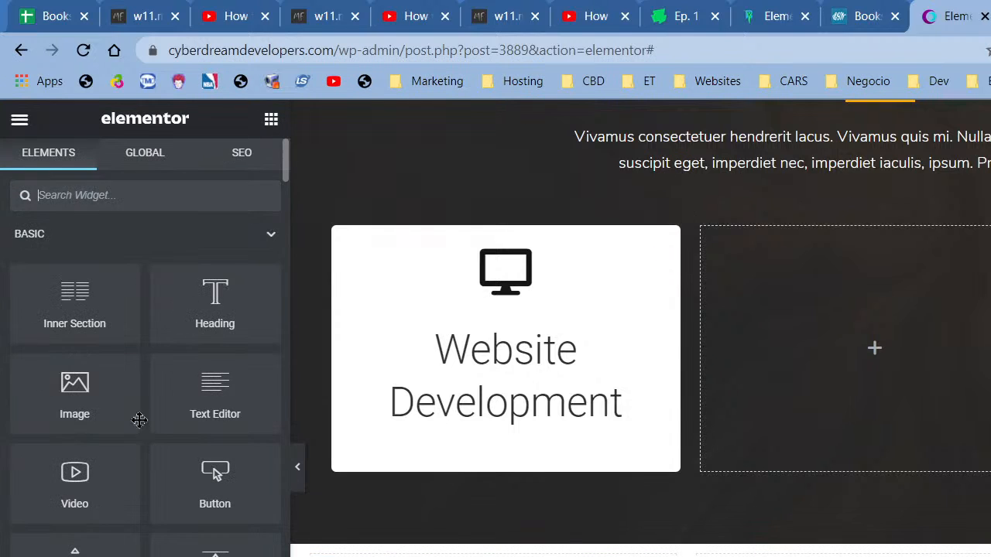
pyautogui.moveTo(74, 302); pyautogui.dragTo(523, 551)
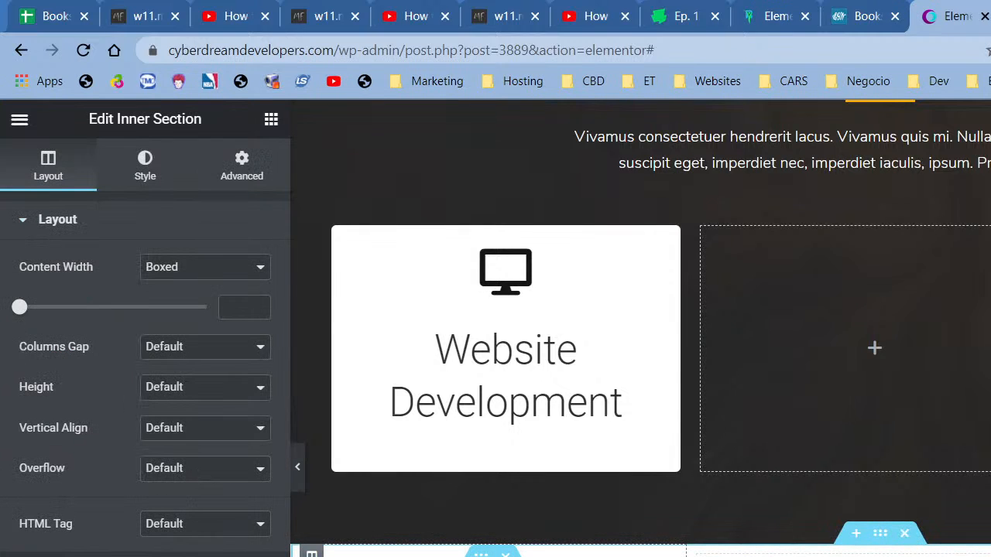
# - Paste a copy of the Website Development icon box into the white section's first column
pyautogui.rightClick(493, 348)
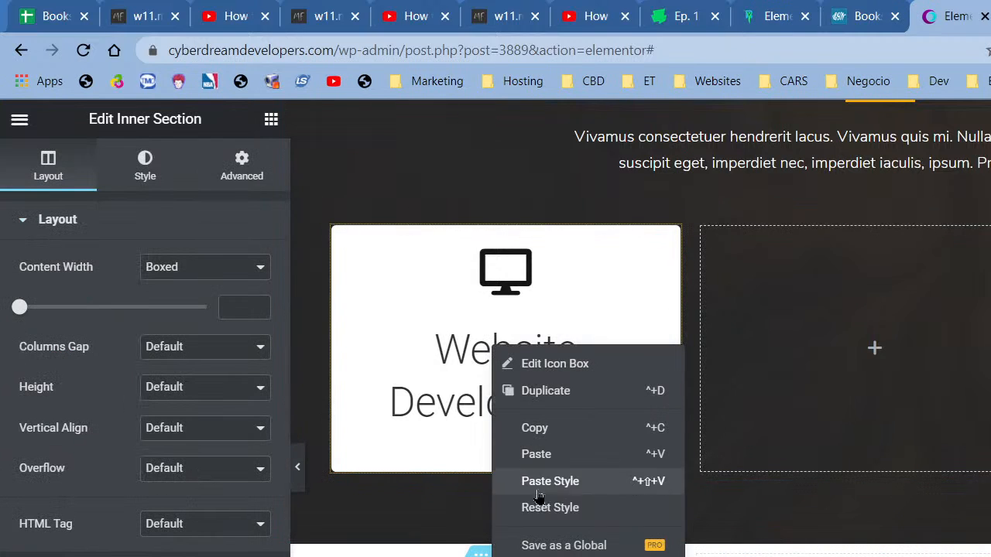
pyautogui.click(545, 440)
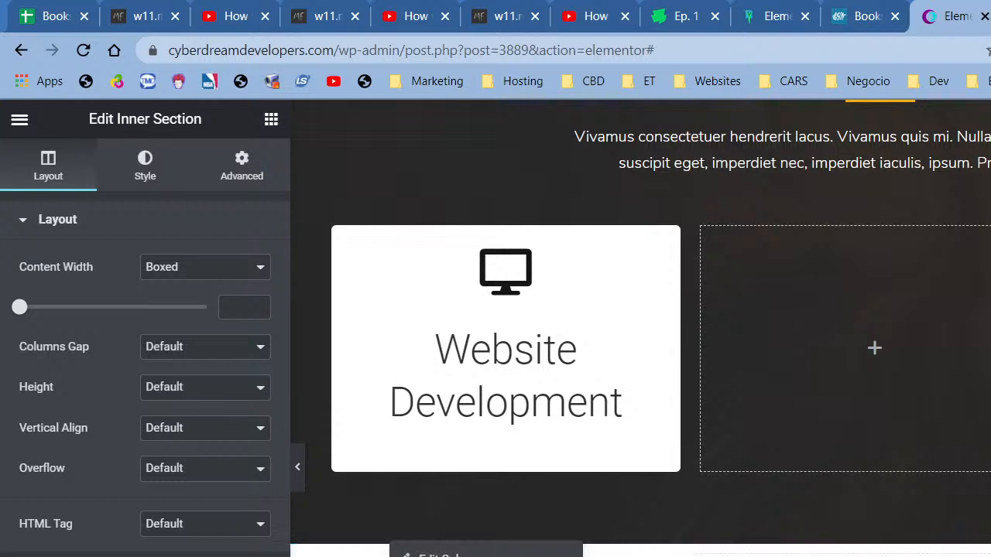
pyautogui.click(442, 556)
pyautogui.scroll(-7, 496, 449)
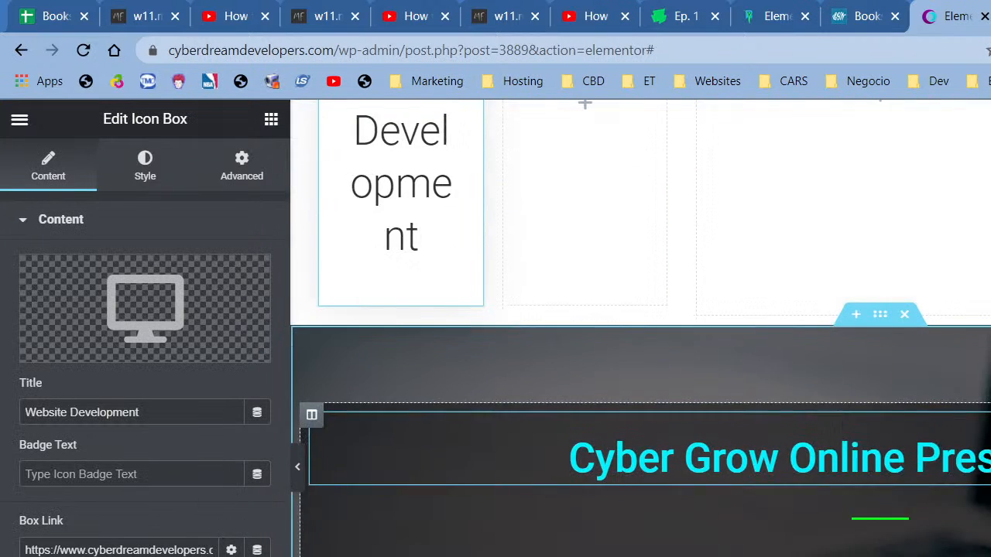
pyautogui.scroll(-8, 640, 328)
pyautogui.scroll(5, 640, 328)
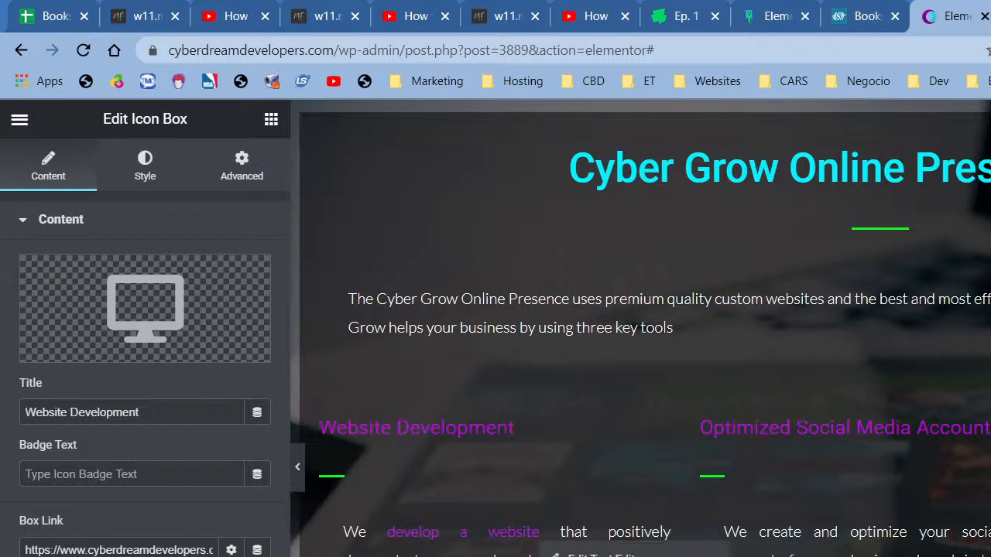
pyautogui.scroll(8, 548, 410)
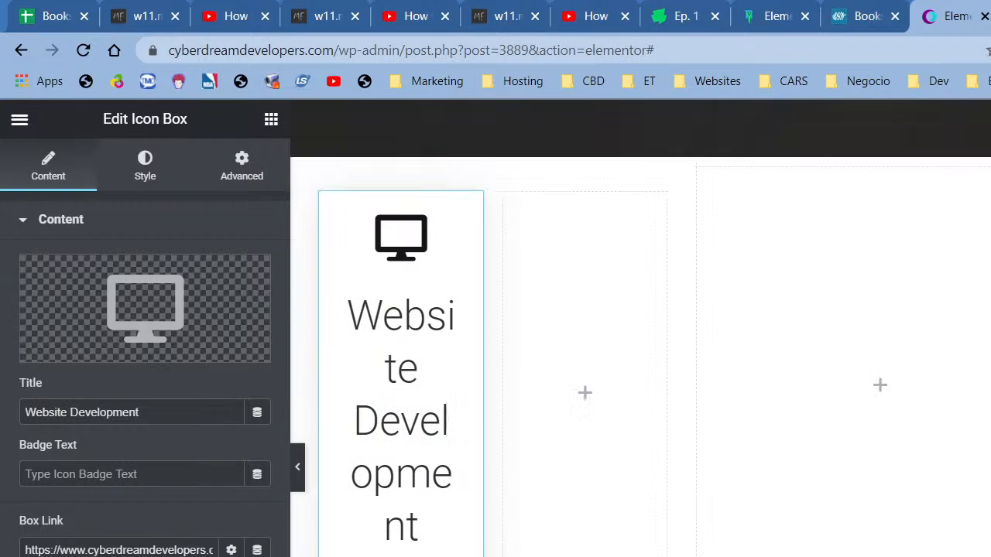
# - Paste the description paragraph into the empty second column
pyautogui.rightClick(548, 405)
pyautogui.click(592, 545)
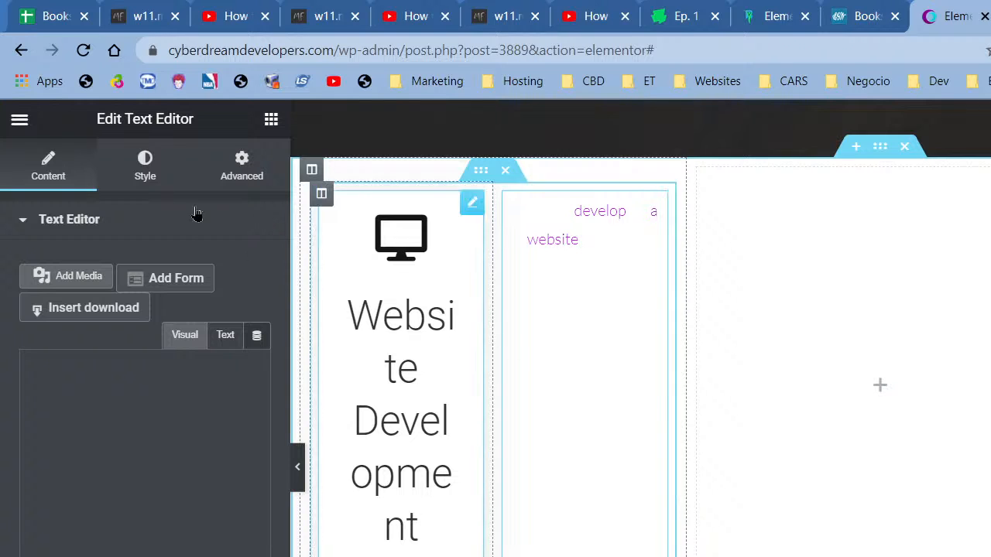
pyautogui.click(153, 183)
# - Set the pasted paragraph's text colour to the grey global colour
pyautogui.click(232, 309)
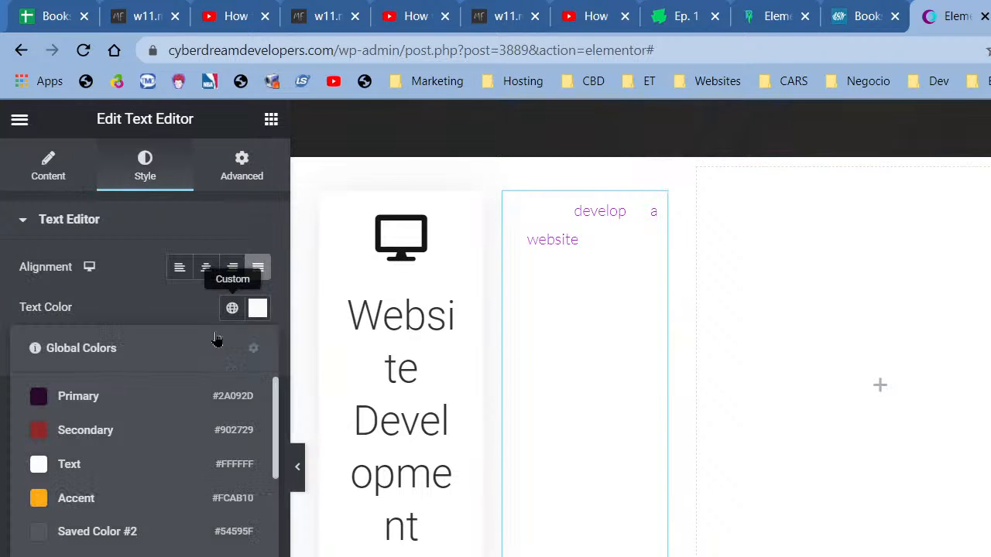
pyautogui.click(116, 542)
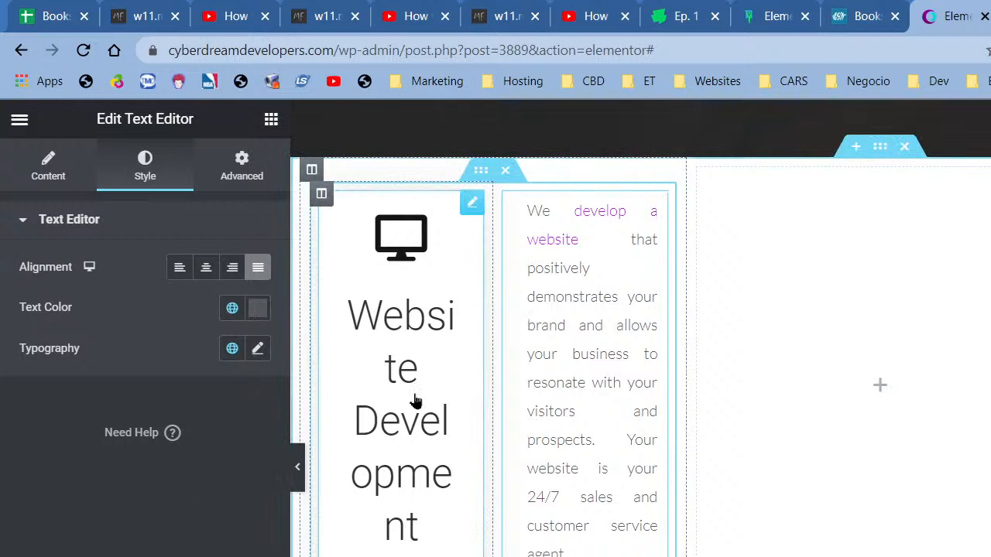
pyautogui.click(410, 348)
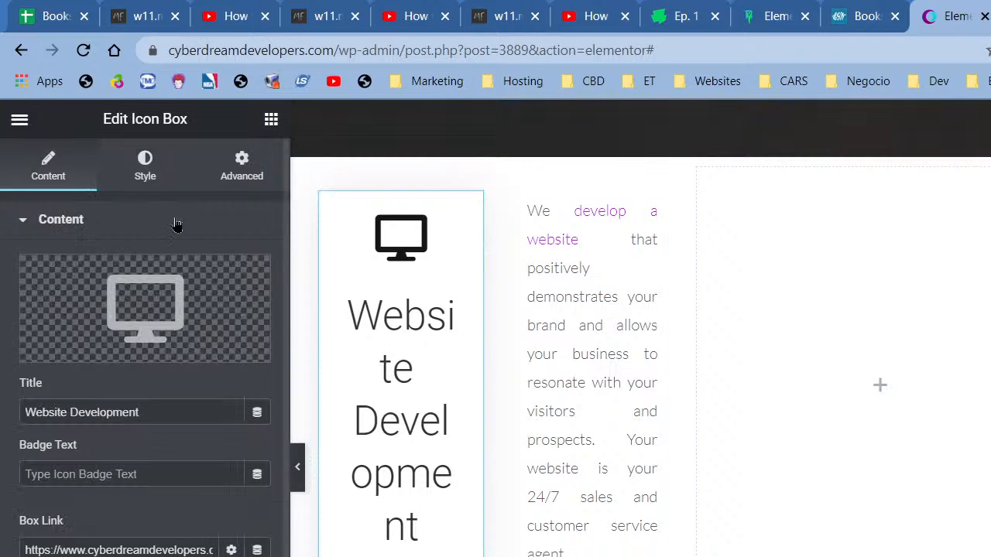
# - Give the Website Development title weight 600 and size 24, then preview the page
pyautogui.click(156, 193)
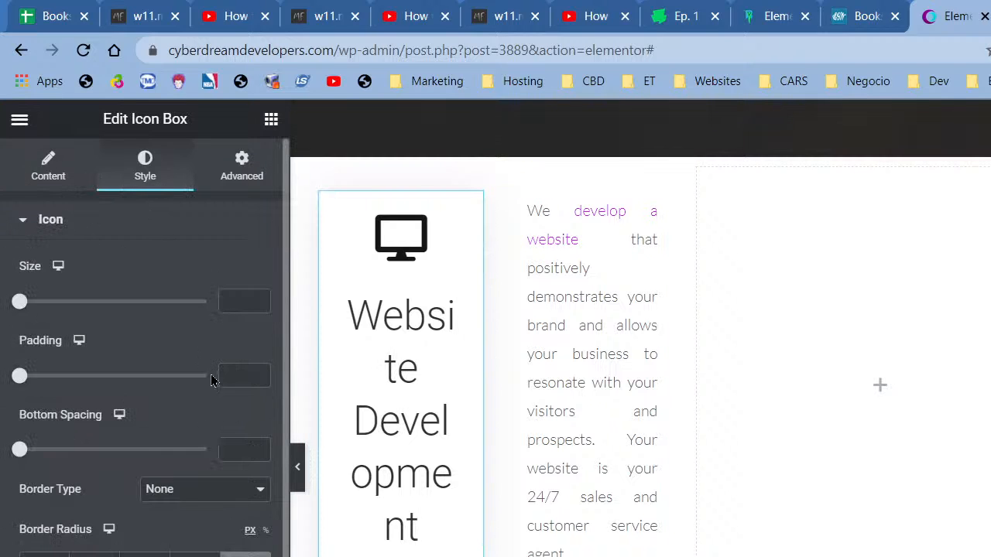
pyautogui.scroll(-2, 197, 463)
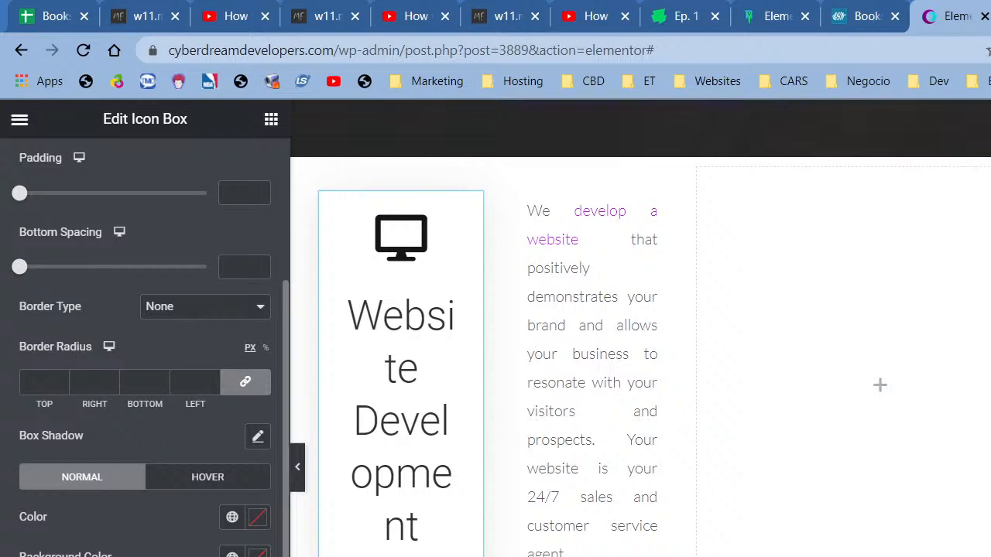
pyautogui.click(93, 551)
pyautogui.click(233, 437)
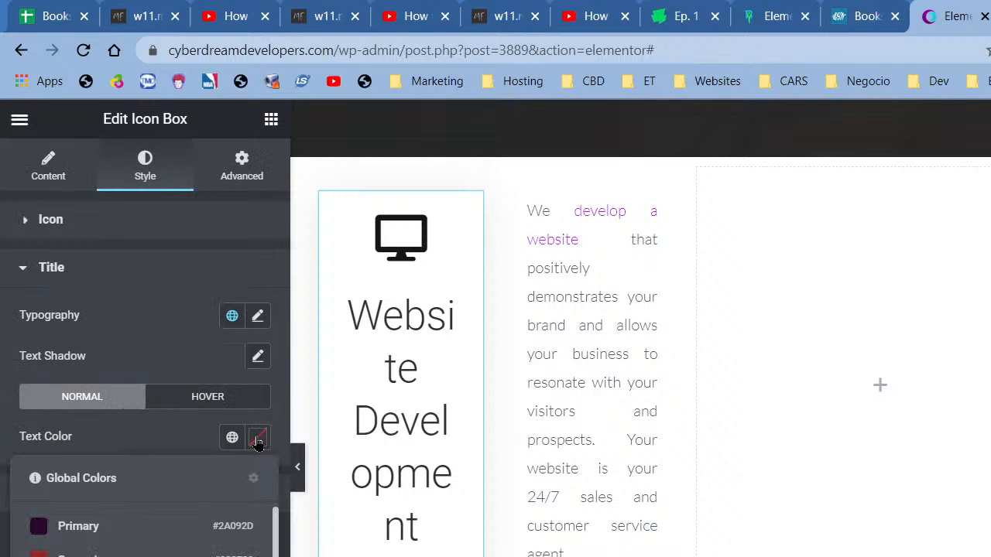
pyautogui.click(257, 438)
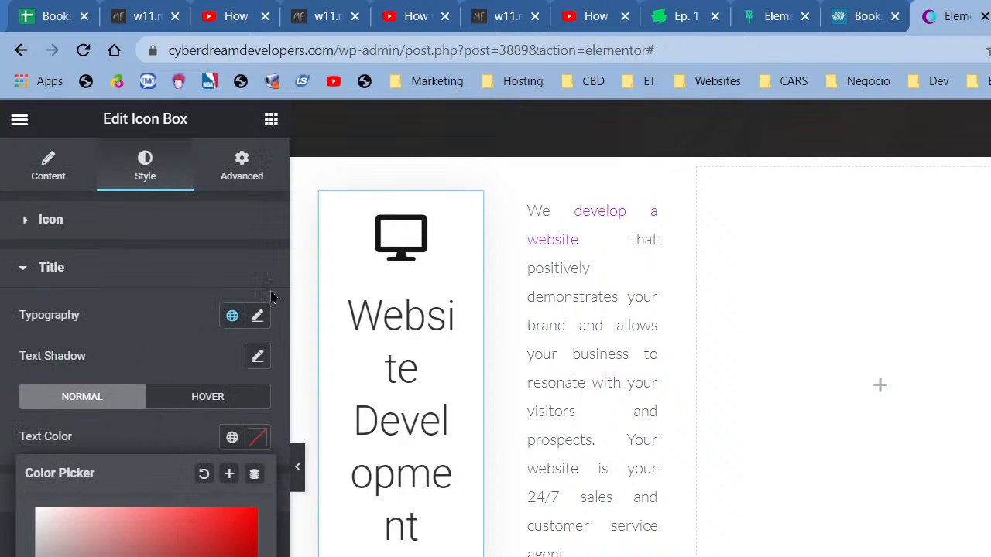
pyautogui.click(258, 316)
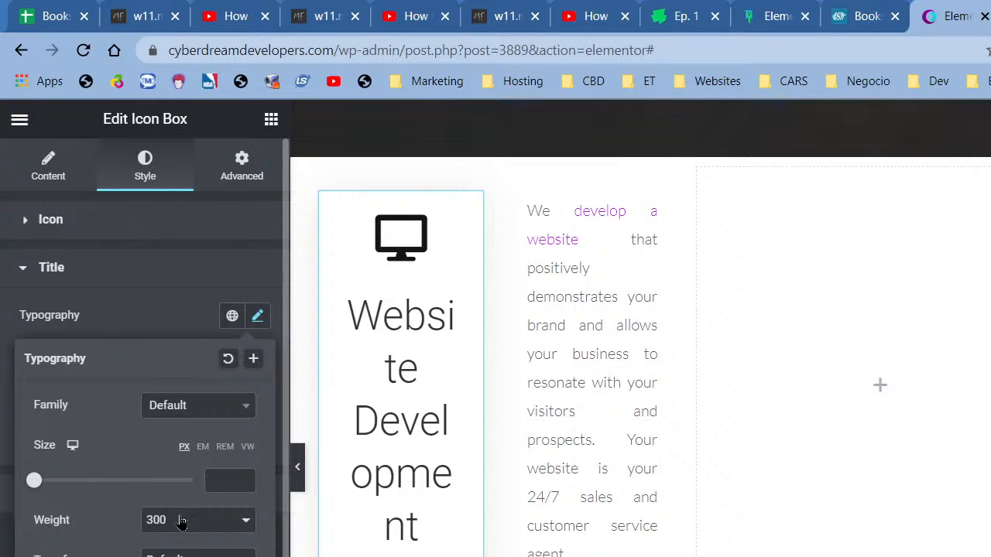
pyautogui.click(180, 520)
pyautogui.click(171, 554)
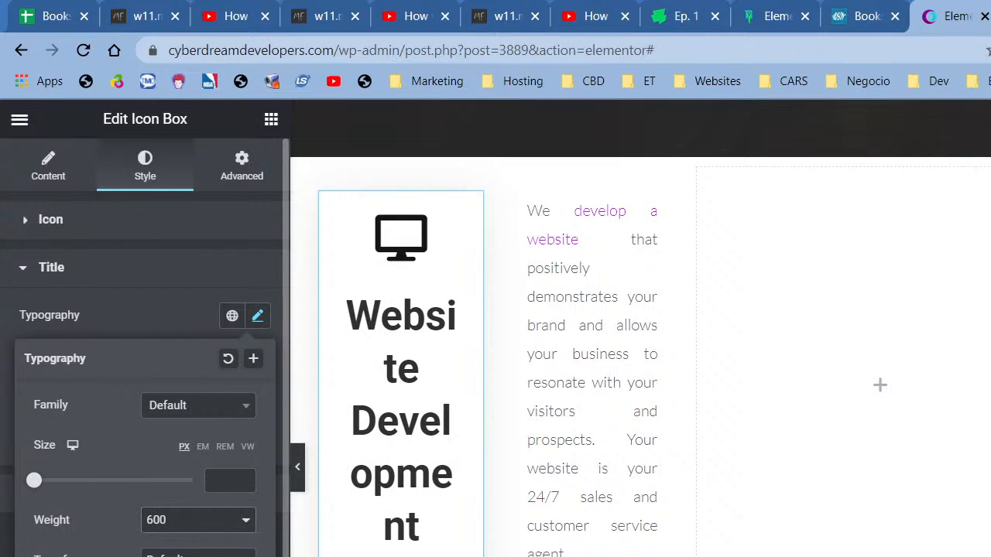
pyautogui.click(243, 477)
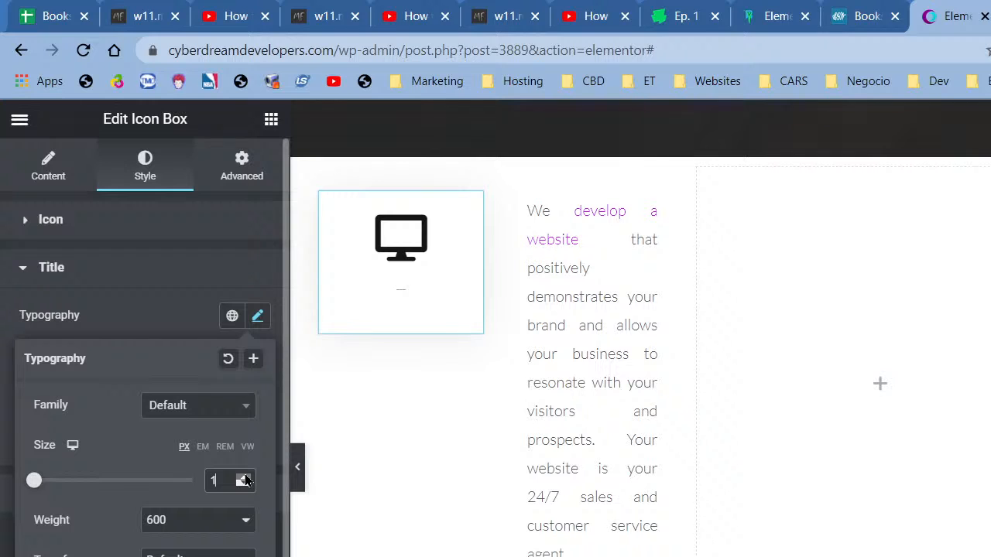
pyautogui.click(243, 476)
pyautogui.click(243, 476)
pyautogui.click(243, 477)
pyautogui.click(243, 477)
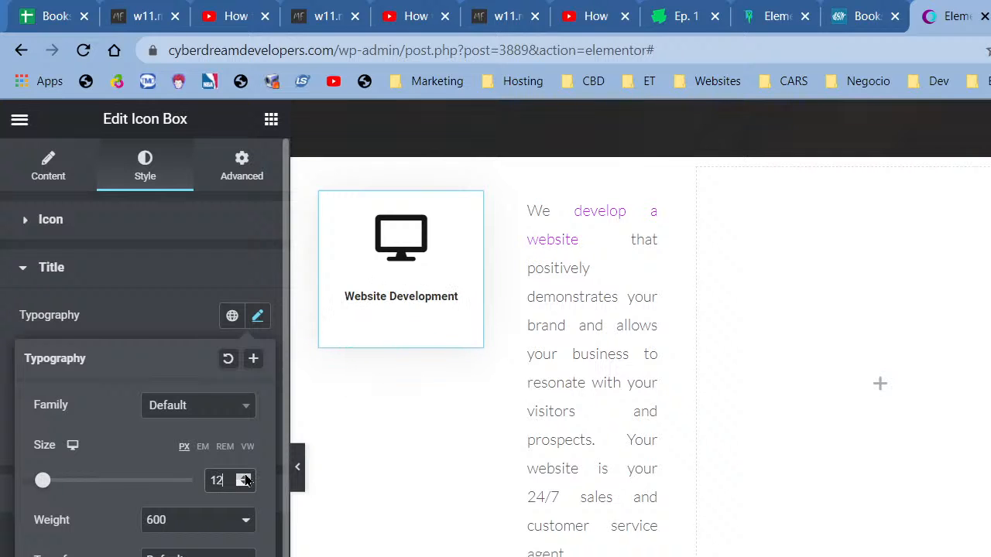
pyautogui.click(243, 477)
pyautogui.click(243, 477)
pyautogui.click(243, 477)
pyautogui.click(243, 478)
pyautogui.click(243, 478)
pyautogui.click(243, 477)
pyautogui.click(243, 478)
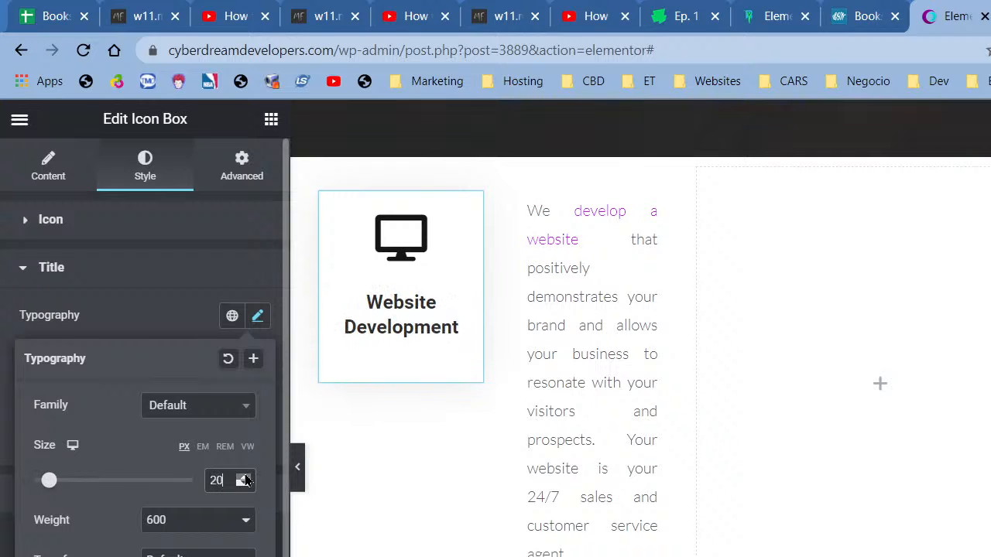
pyautogui.click(243, 478)
pyautogui.click(243, 477)
pyautogui.click(243, 478)
pyautogui.click(243, 477)
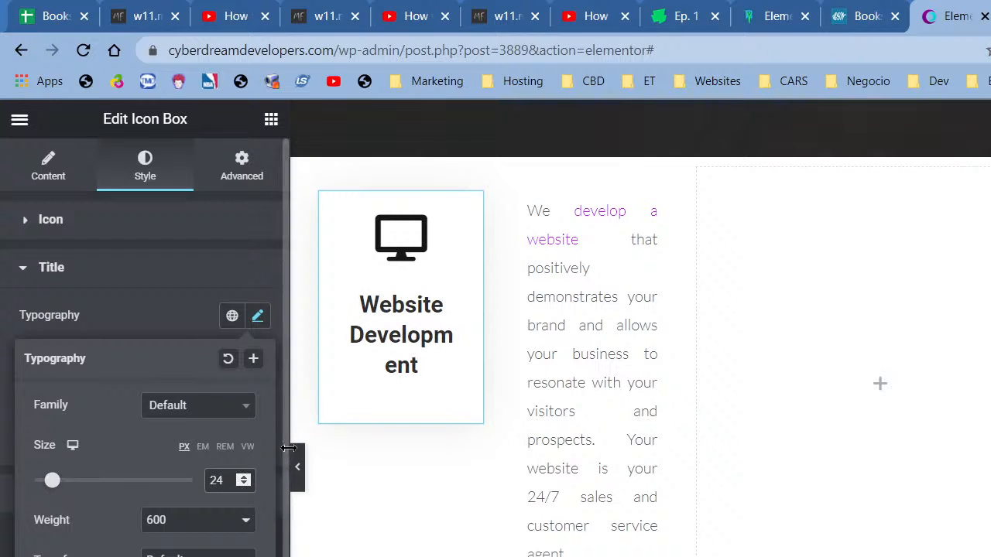
pyautogui.click(299, 473)
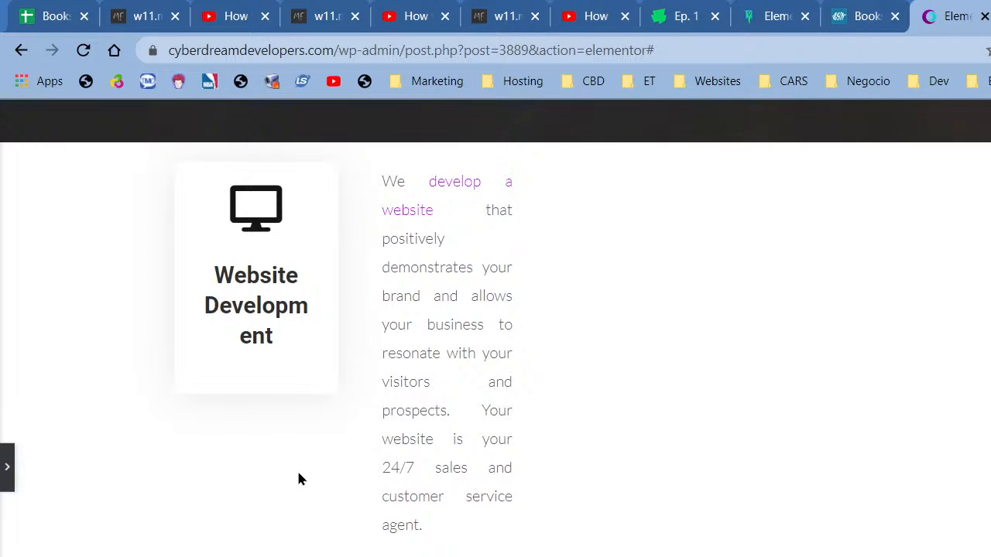
# - Set the white section's content width to 1200
pyautogui.click(7, 455)
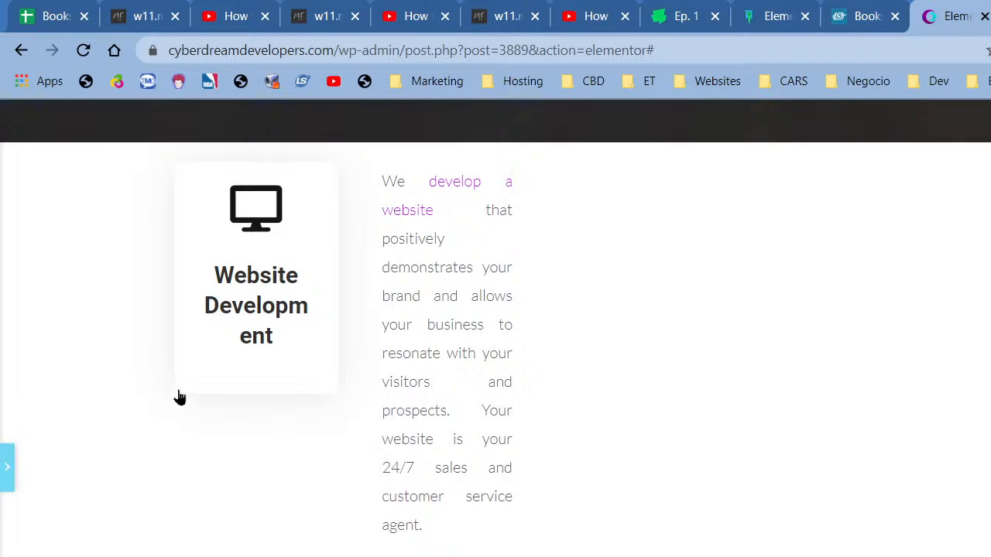
pyautogui.rightClick(884, 157)
pyautogui.click(960, 171)
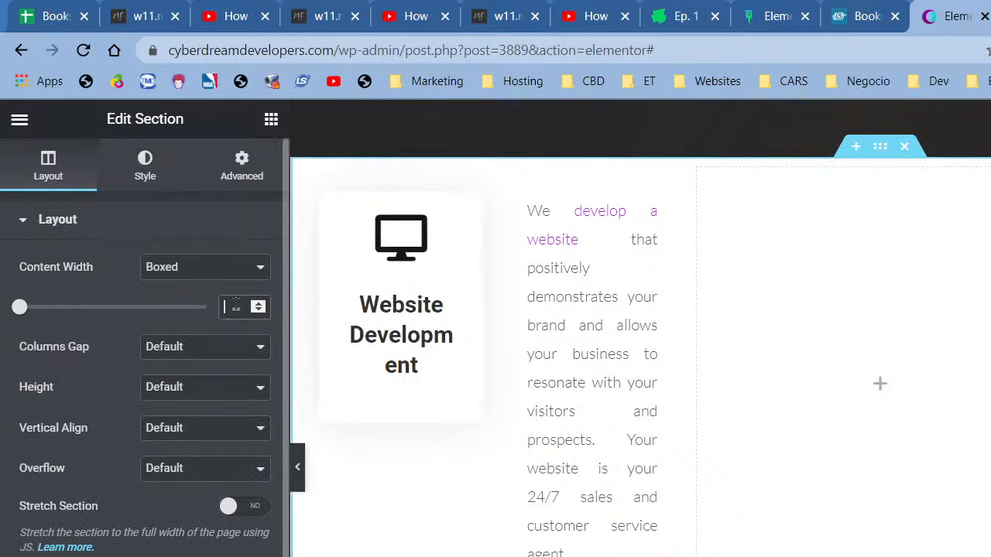
pyautogui.click(237, 306)
pyautogui.write('12')
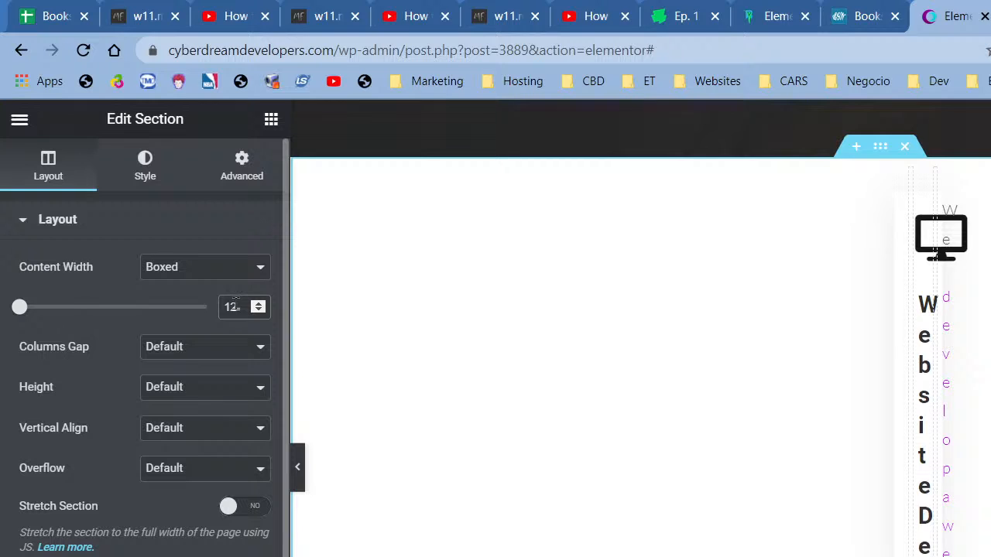
pyautogui.write('00')
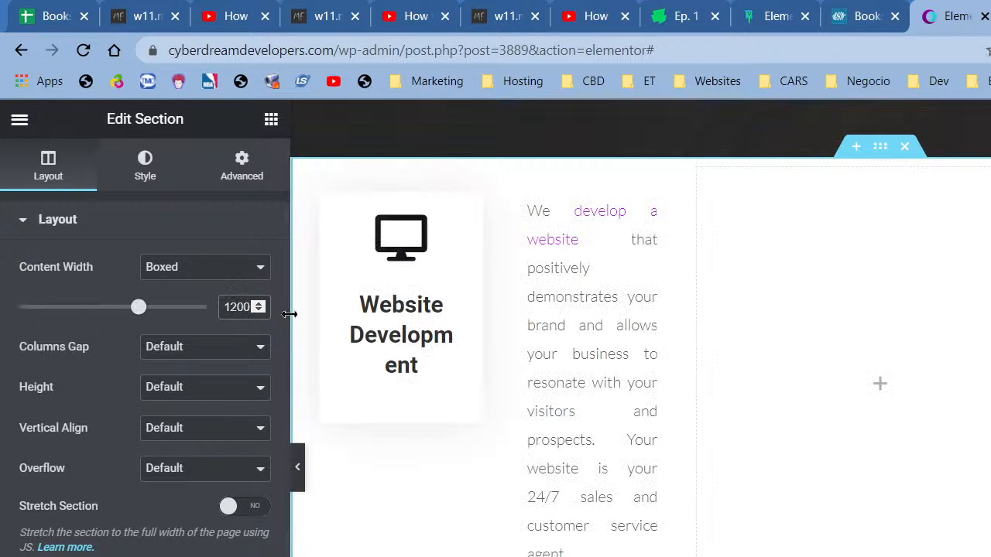
# - Reduce the Website Development title size to 20 so it wraps onto two lines
pyautogui.click(387, 362)
pyautogui.scroll(-3, 144, 464)
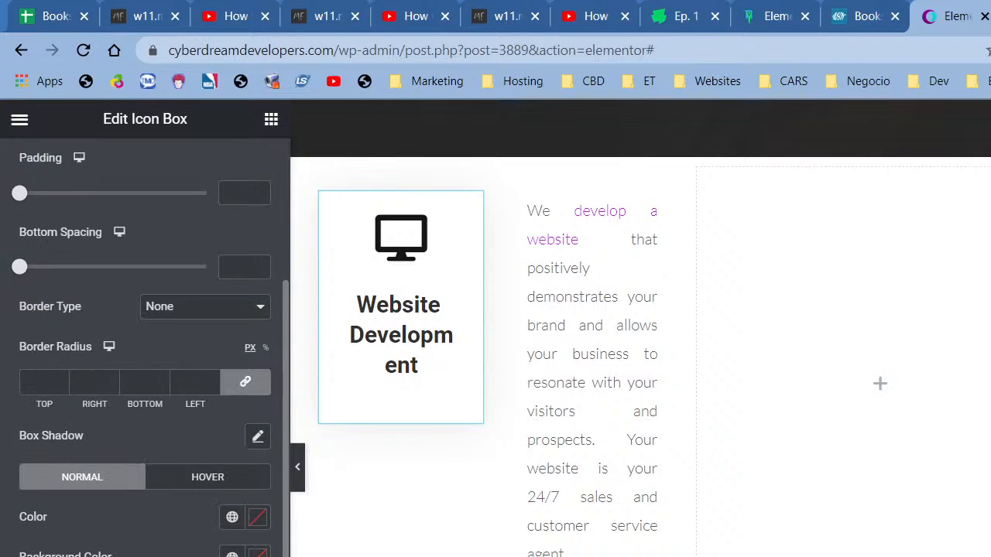
pyautogui.click(232, 554)
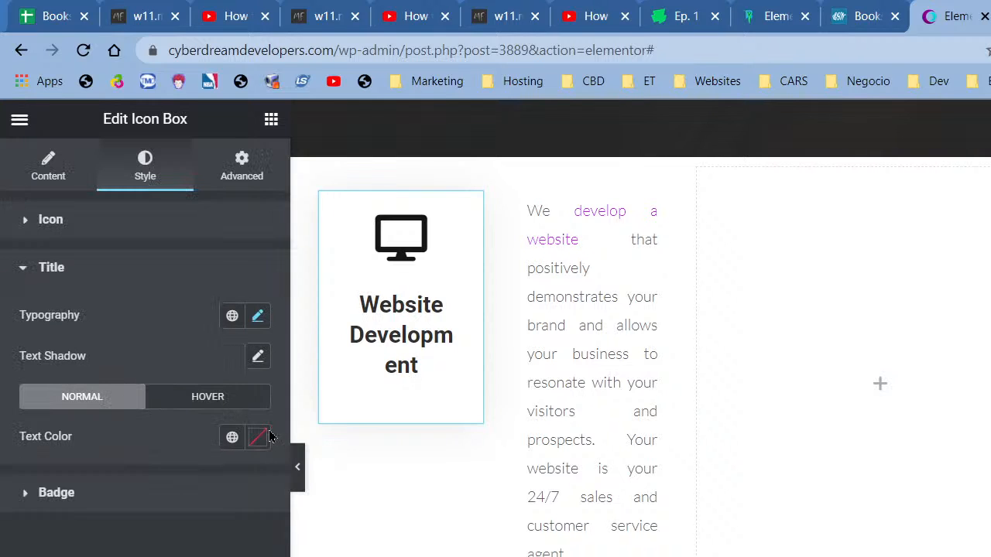
pyautogui.click(257, 317)
pyautogui.click(245, 484)
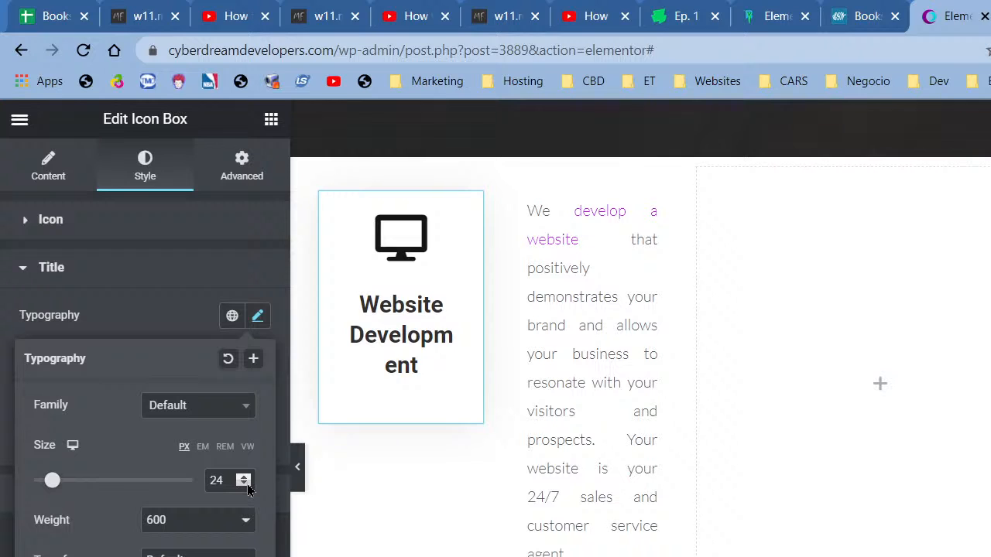
pyautogui.click(244, 484)
pyautogui.click(244, 484)
pyautogui.click(245, 484)
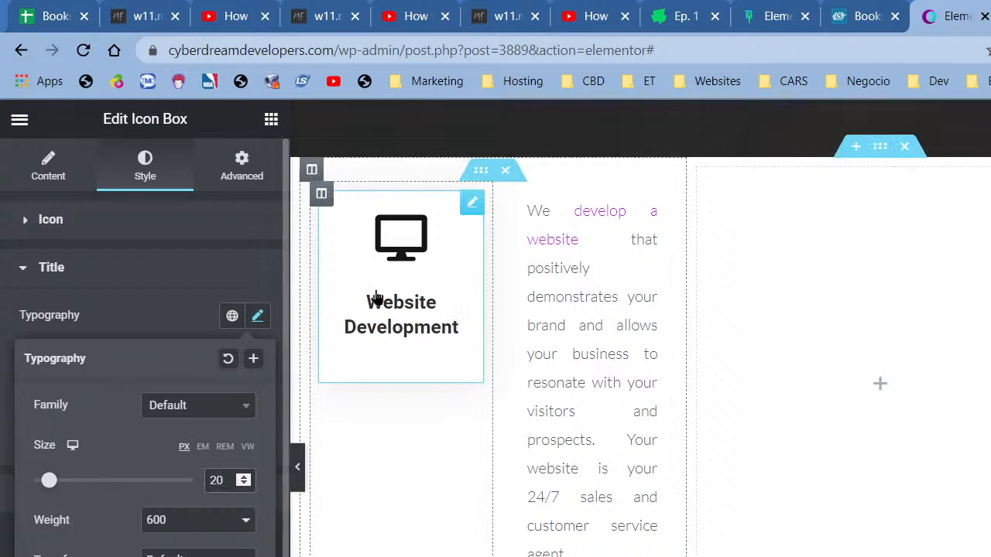
pyautogui.click(271, 119)
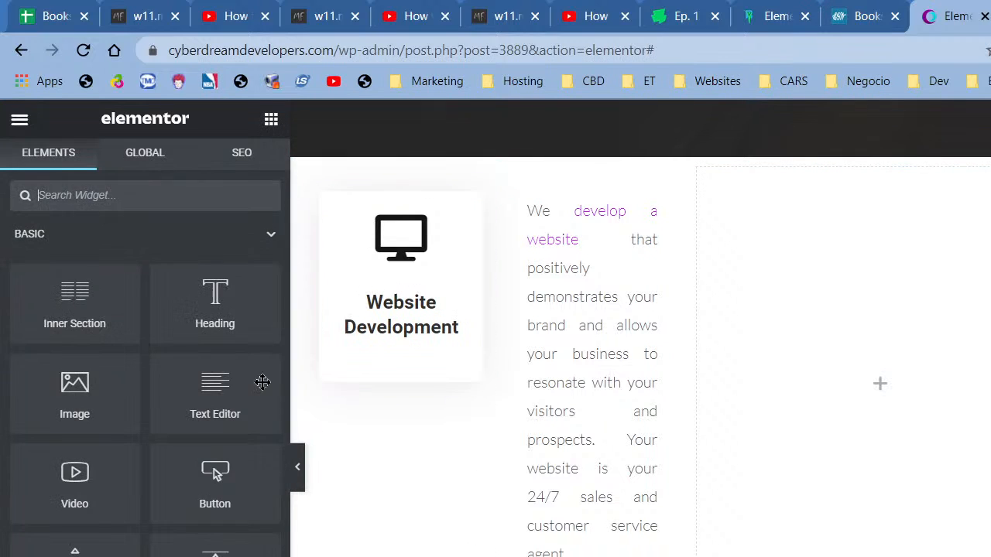
# - Add an 80 px Spacer above the Website Development icon box and preview the result
pyautogui.moveTo(215, 551); pyautogui.dragTo(397, 208)
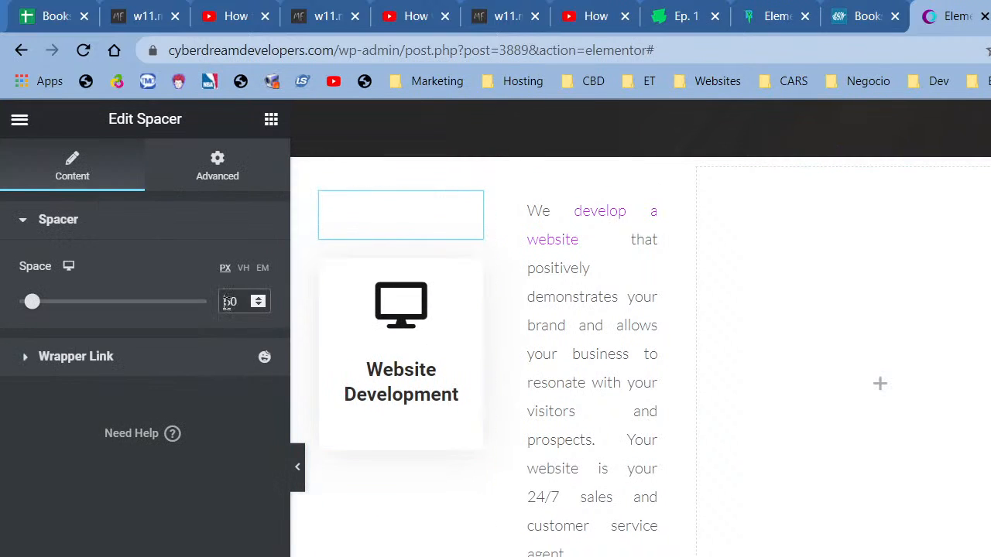
pyautogui.write('7')
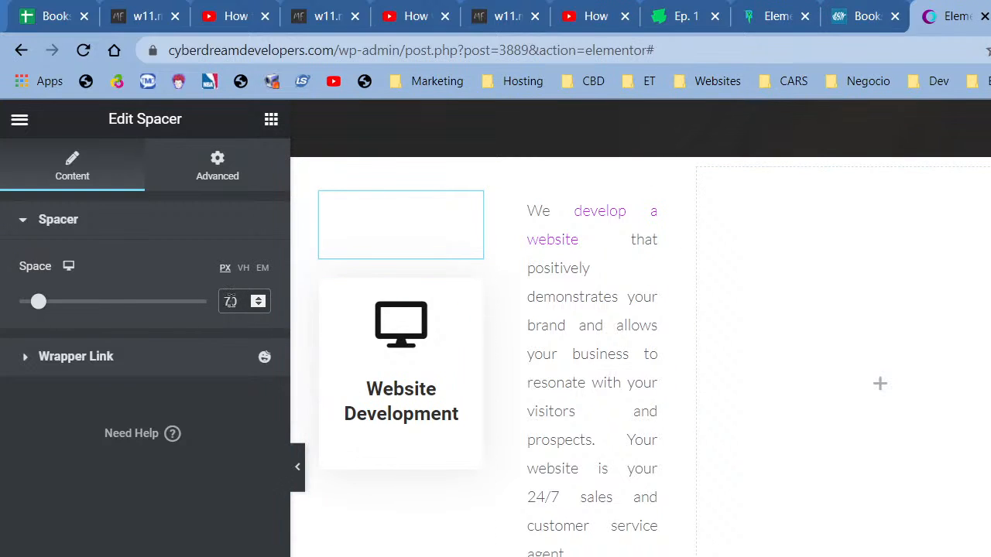
pyautogui.write('8')
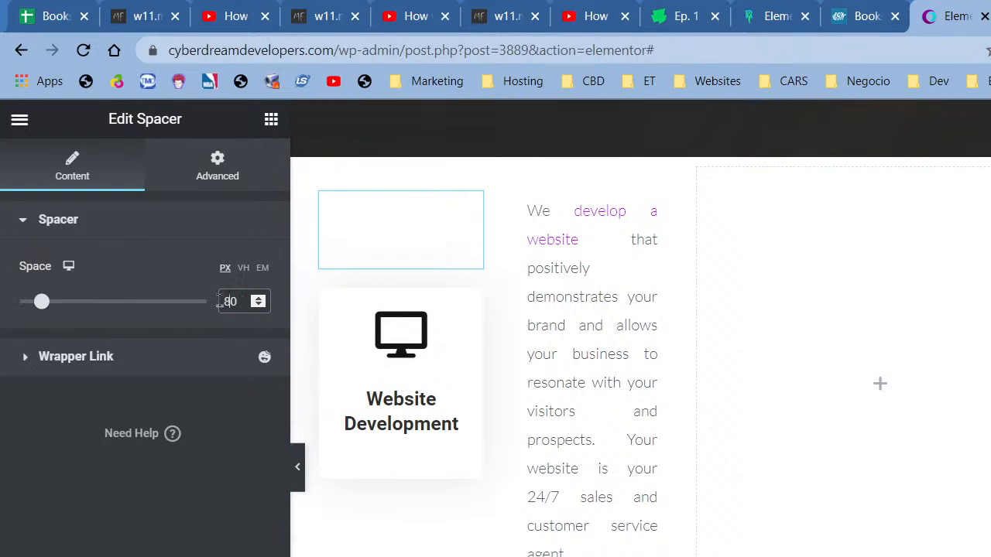
pyautogui.click(298, 472)
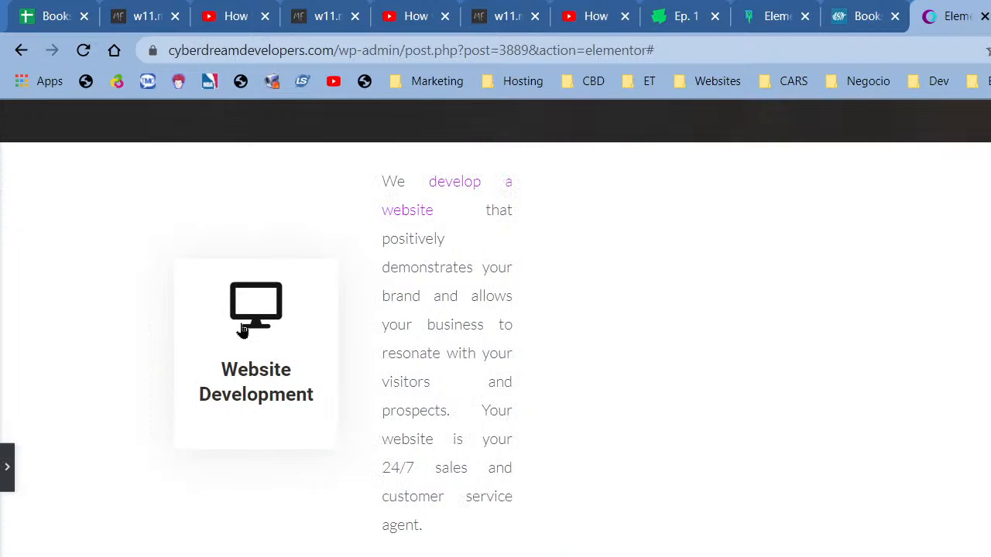
pyautogui.click(12, 466)
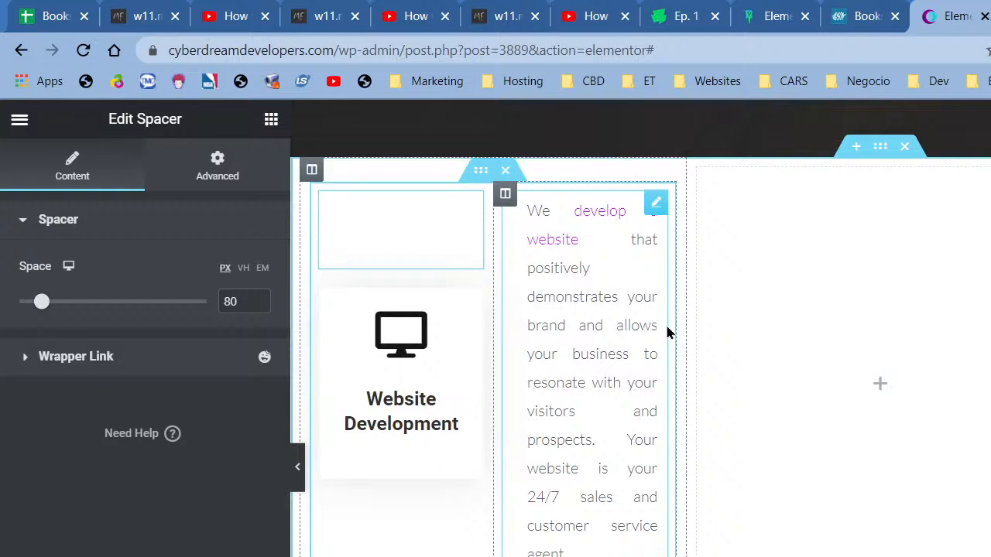
pyautogui.rightClick(880, 147)
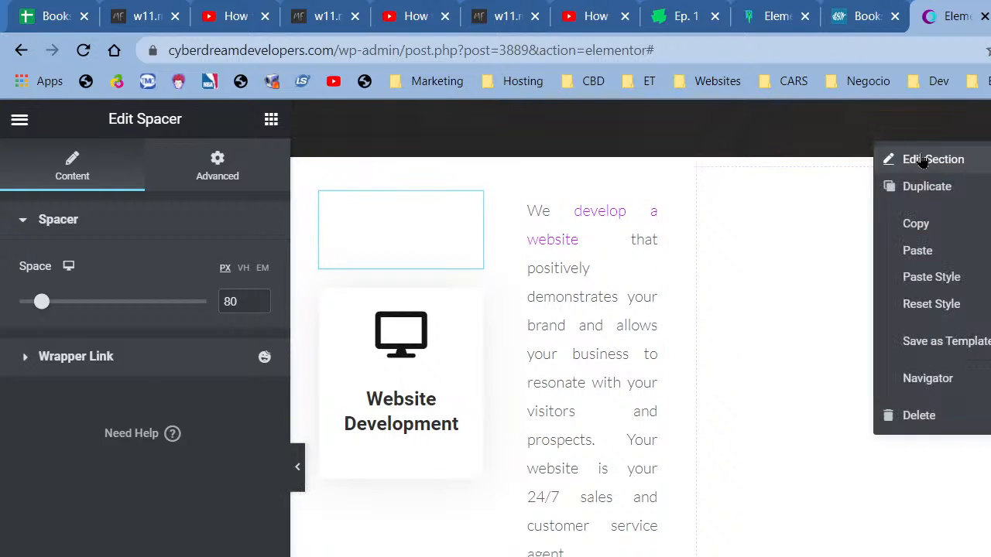
# - Preview the section at Full Width content, then return it to Boxed
pyautogui.click(929, 160)
pyautogui.click(188, 267)
pyautogui.click(171, 301)
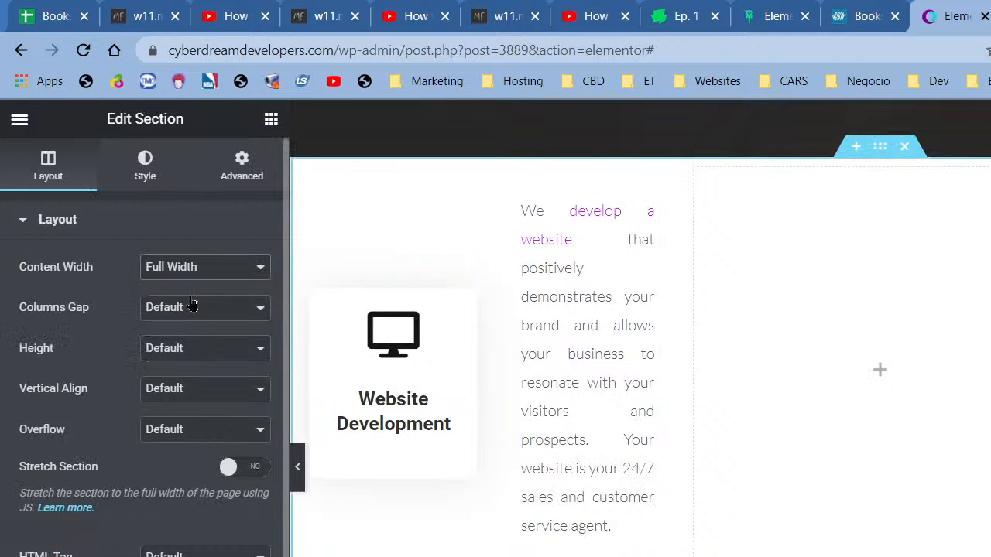
pyautogui.click(301, 481)
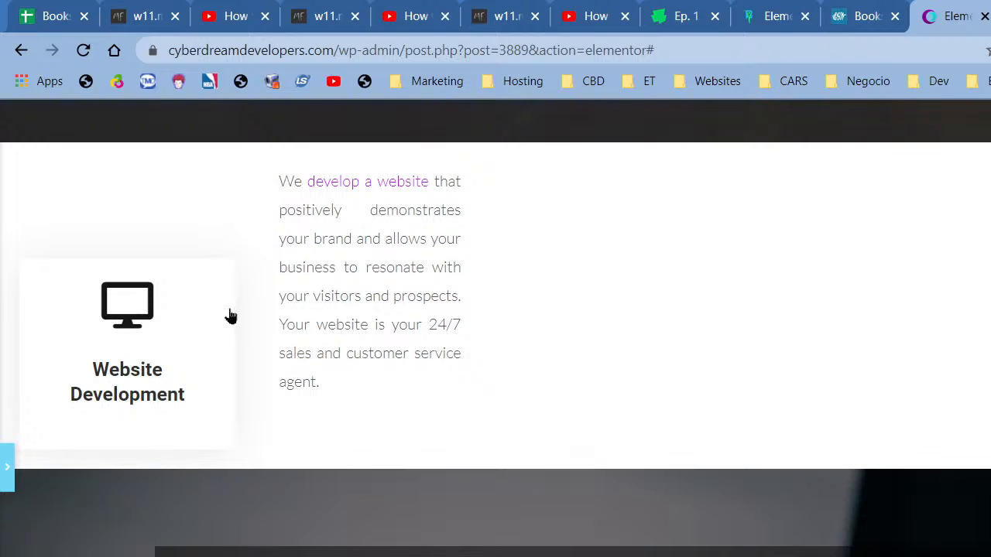
pyautogui.click(5, 476)
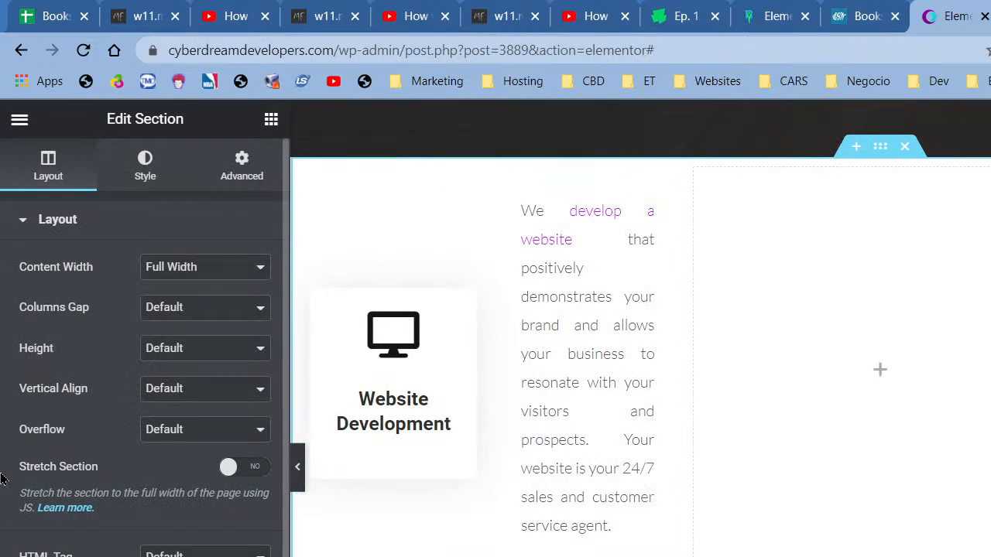
pyautogui.click(194, 277)
pyautogui.click(194, 286)
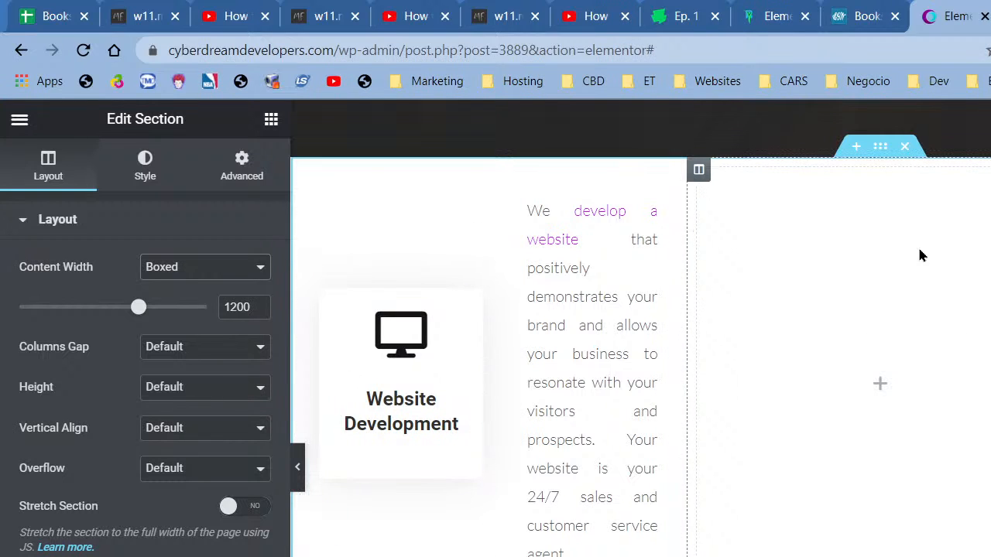
# - Reopen the section settings and expand its column Structure choices
pyautogui.rightClick(877, 148)
pyautogui.click(898, 165)
pyautogui.scroll(-2, 144, 349)
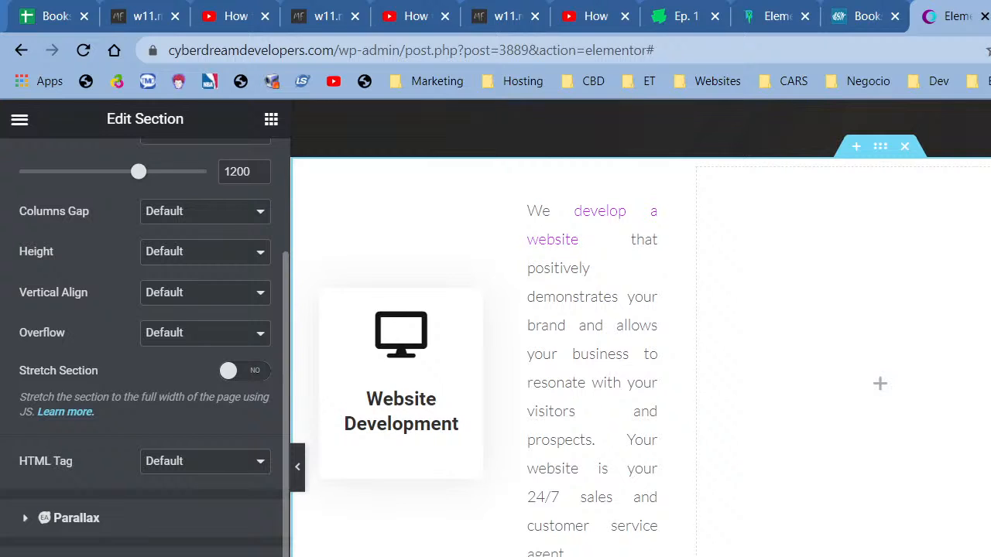
pyautogui.click(116, 555)
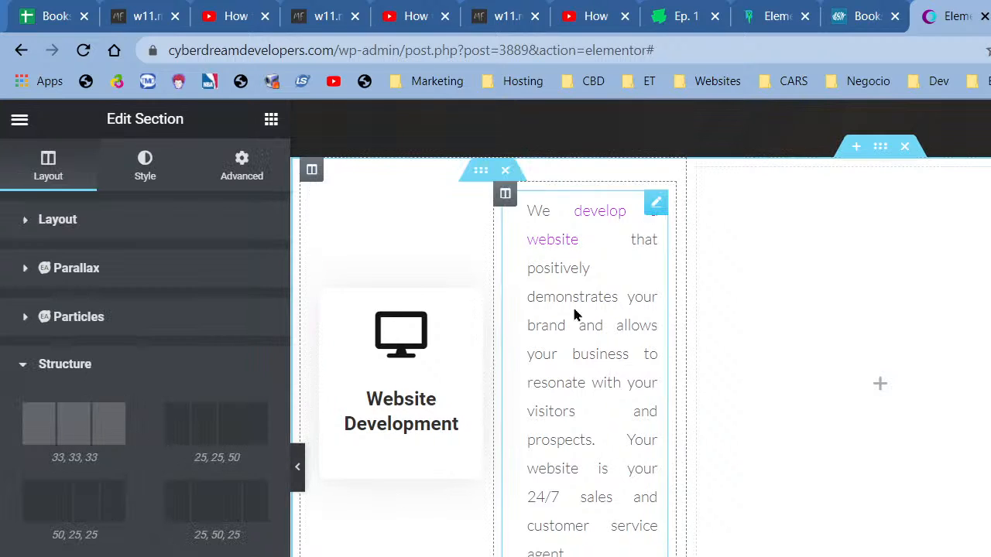
# - Paste the copied Website Development inner section into the empty right column and select its icon box
pyautogui.rightClick(403, 342)
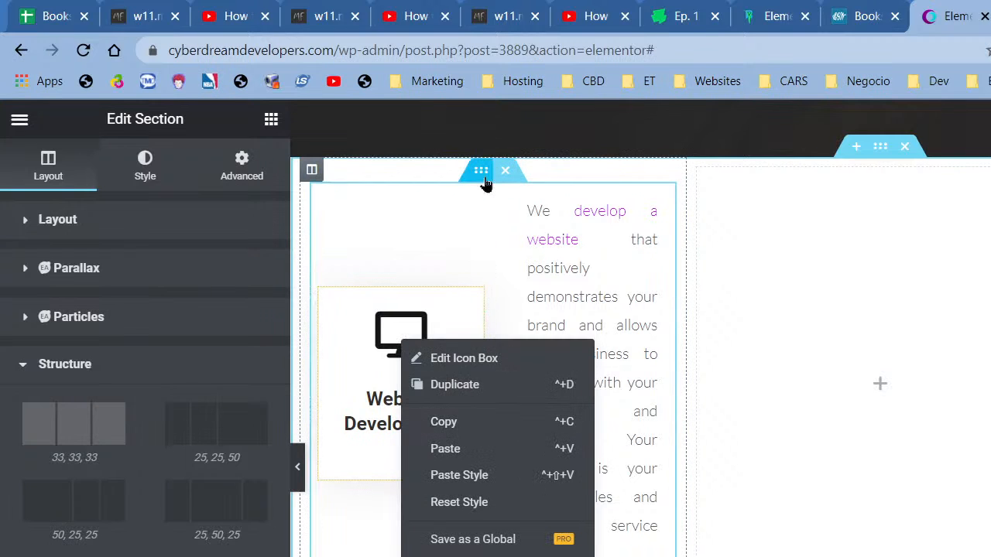
pyautogui.rightClick(485, 178)
pyautogui.rightClick(866, 383)
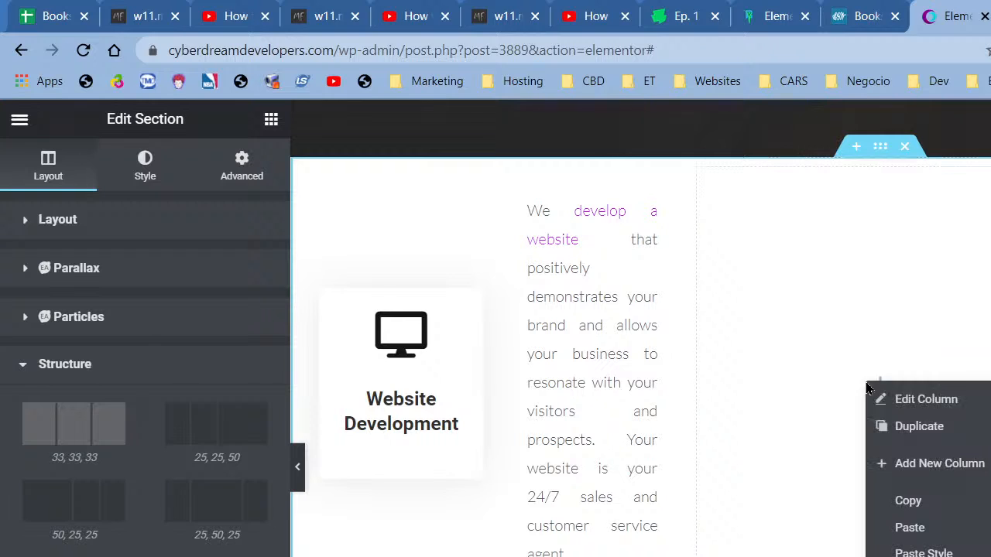
pyautogui.click(952, 527)
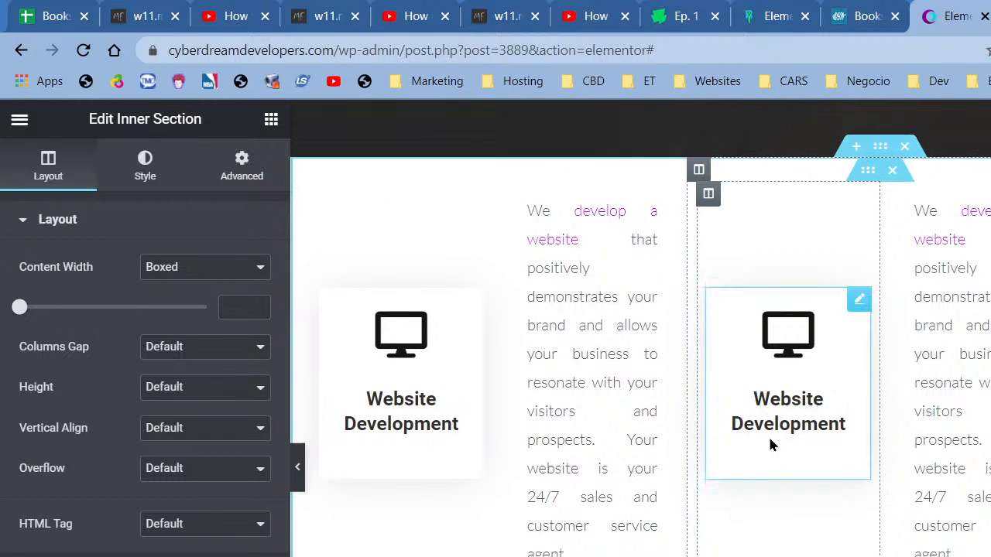
pyautogui.scroll(6, 827, 495)
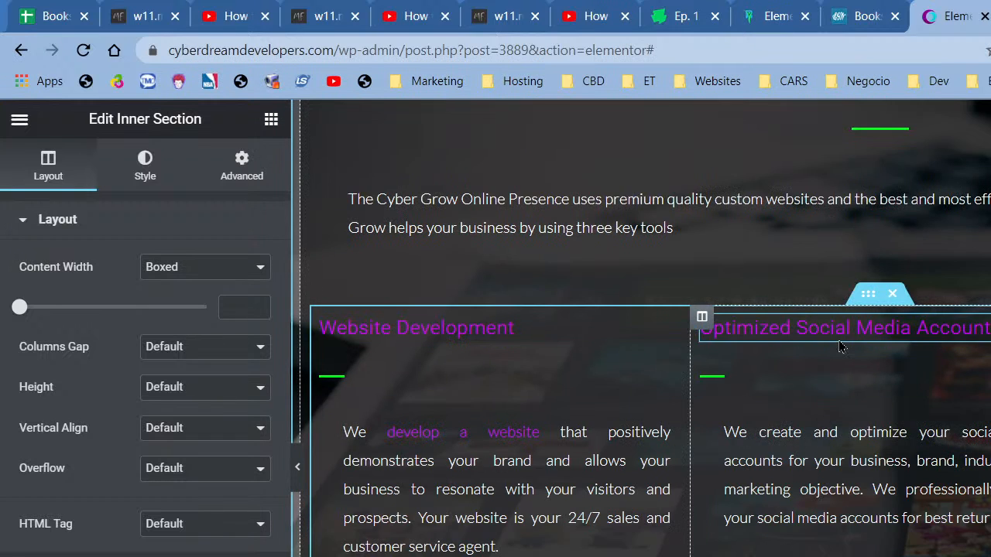
pyautogui.scroll(4, 838, 340)
pyautogui.scroll(2, 806, 389)
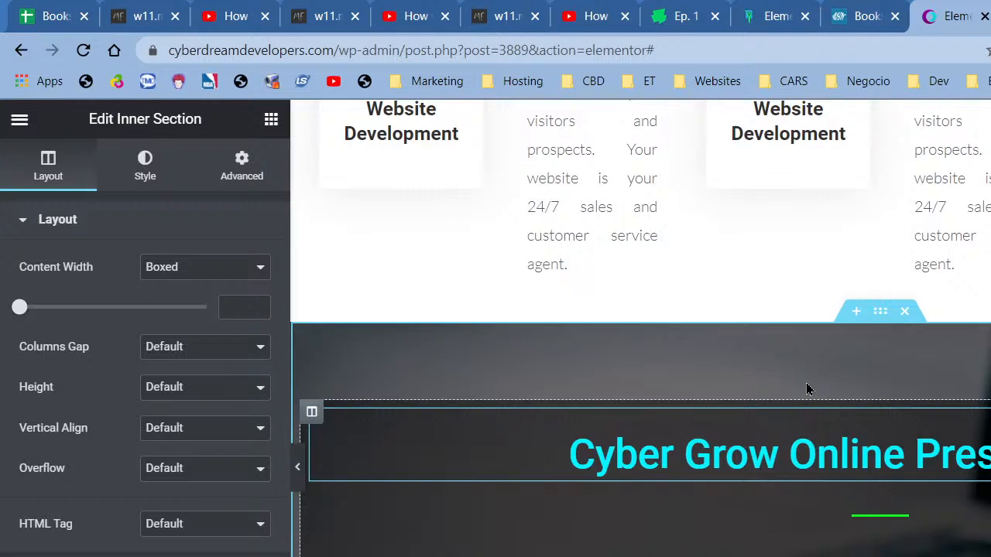
pyautogui.scroll(2, 806, 389)
pyautogui.click(787, 339)
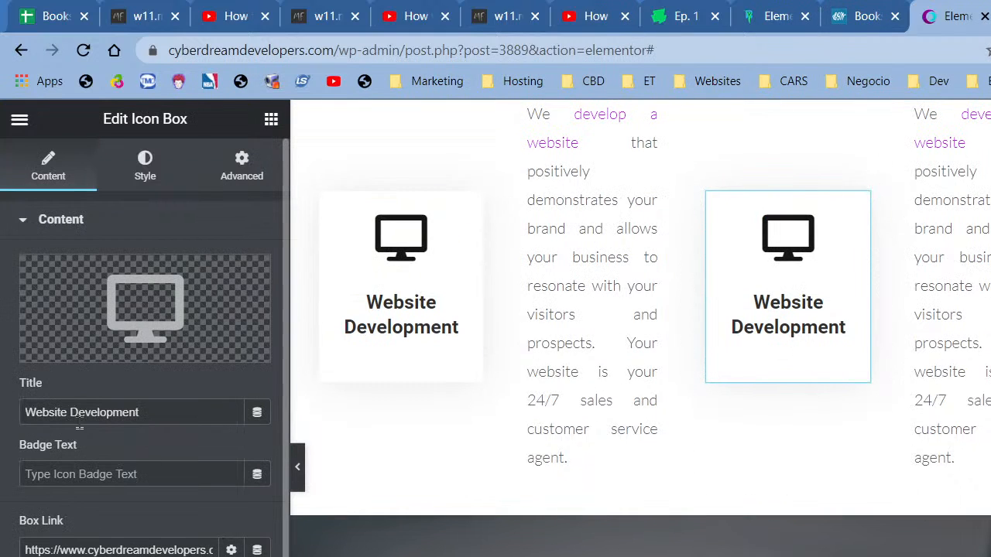
# - Retitle the icon box 'Social Media Marketing'
pyautogui.tripleClick(127, 412)
pyautogui.write('S')
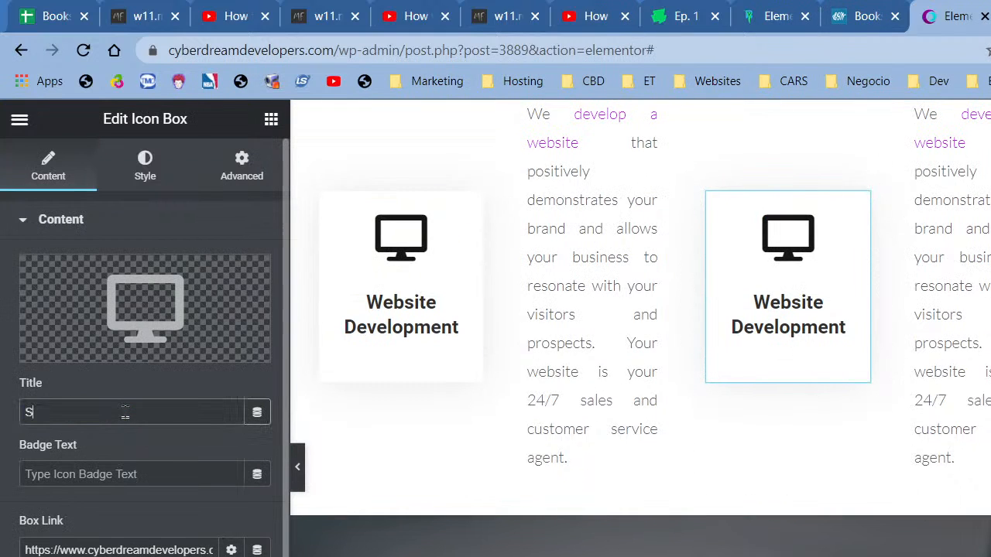
pyautogui.write('ocial Media Ar')
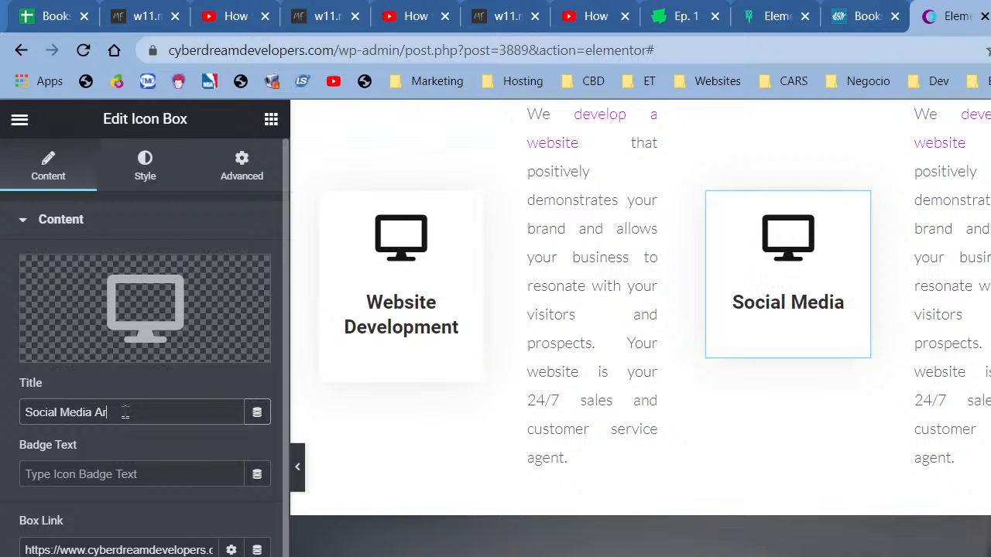
pyautogui.write('keitng')
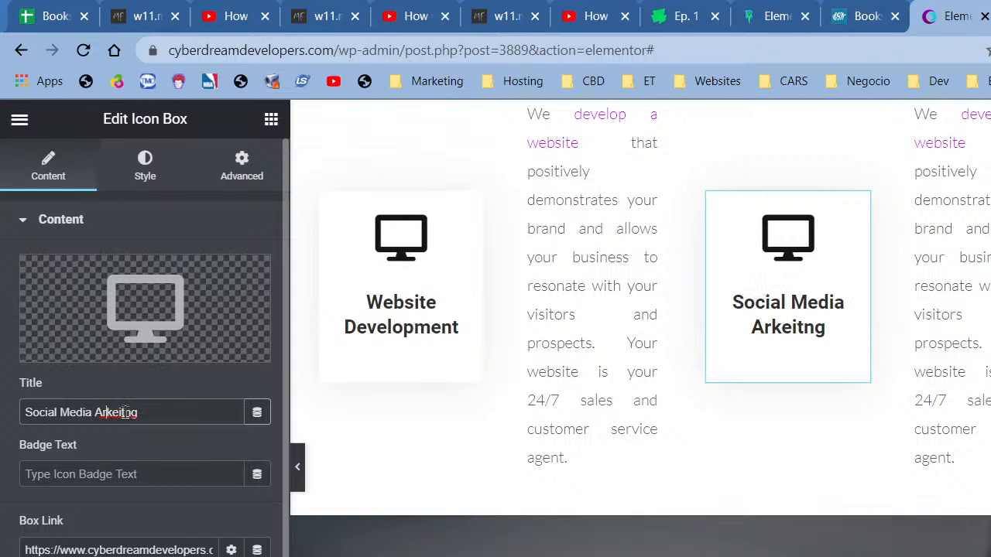
pyautogui.write('M')
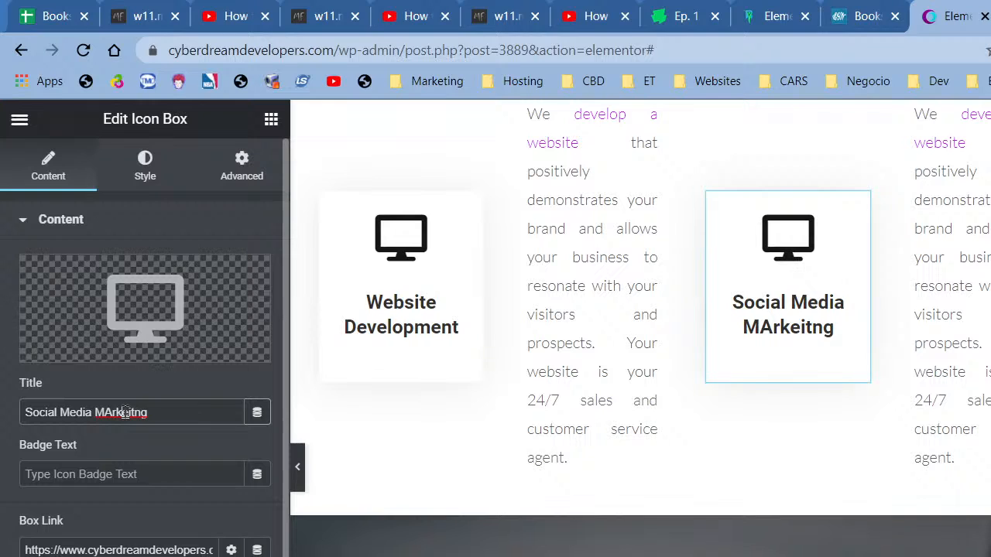
pyautogui.press('Delete')
pyautogui.write('a')
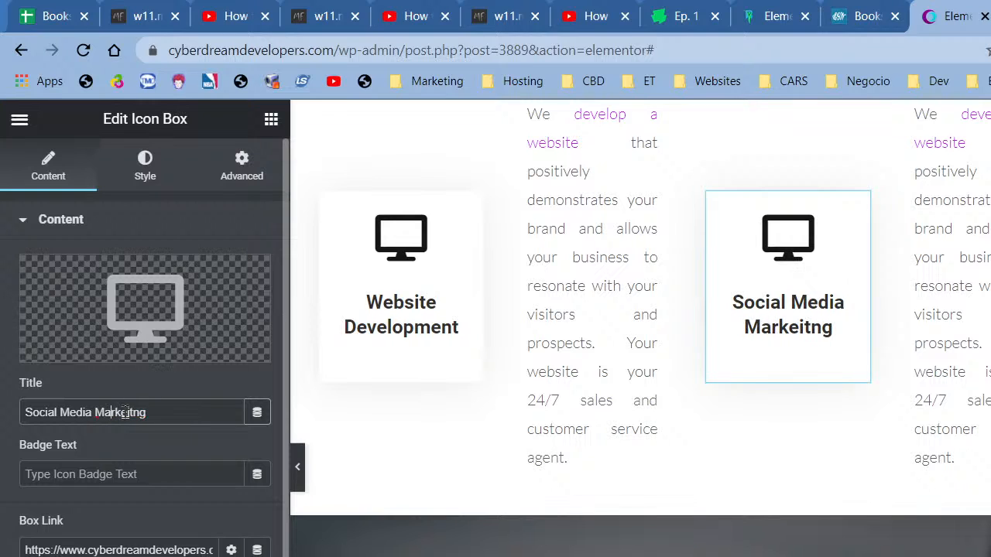
pyautogui.press('BackSpace')
pyautogui.press('BackSpace')
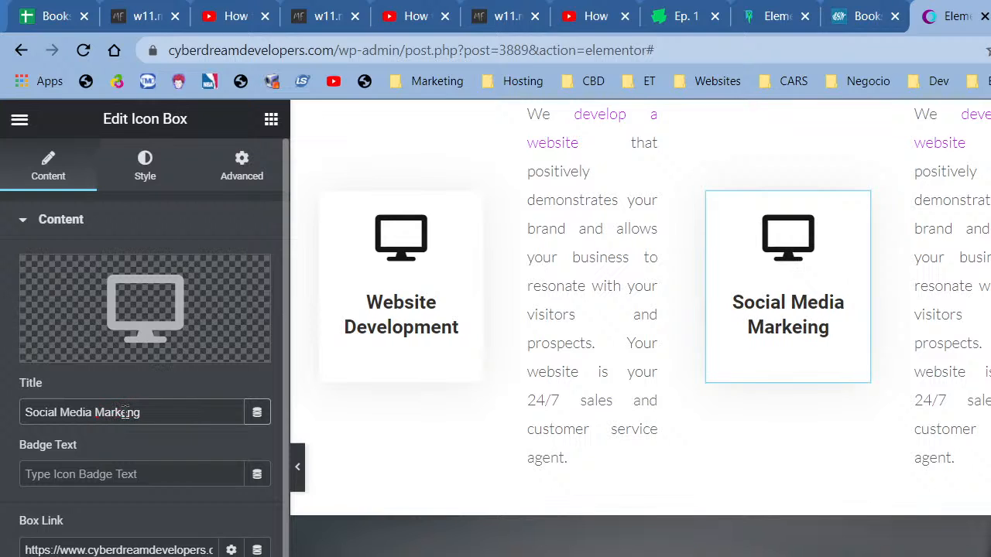
pyautogui.write('ti')
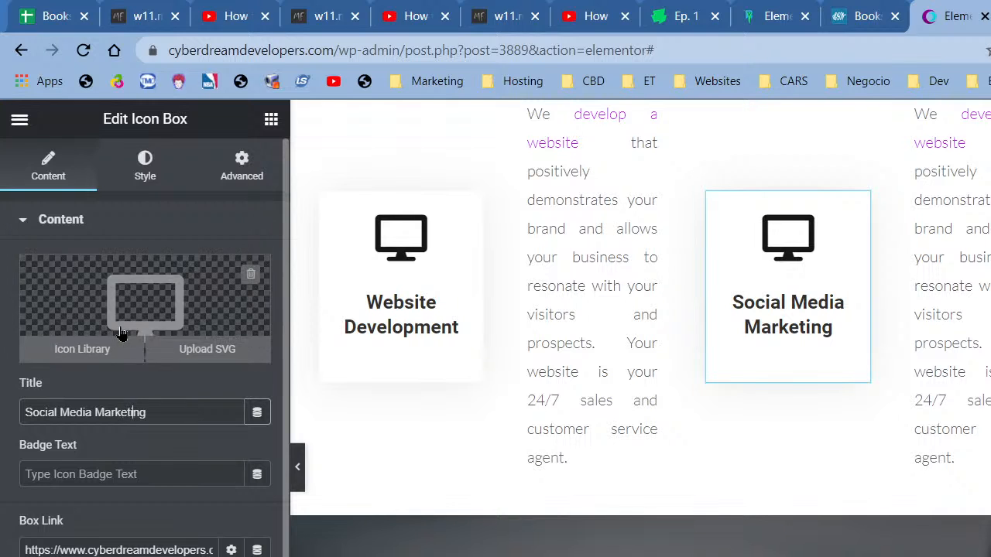
# - Replace the box icon with the square Facebook icon from the icon library
pyautogui.click(165, 294)
pyautogui.click(602, 207)
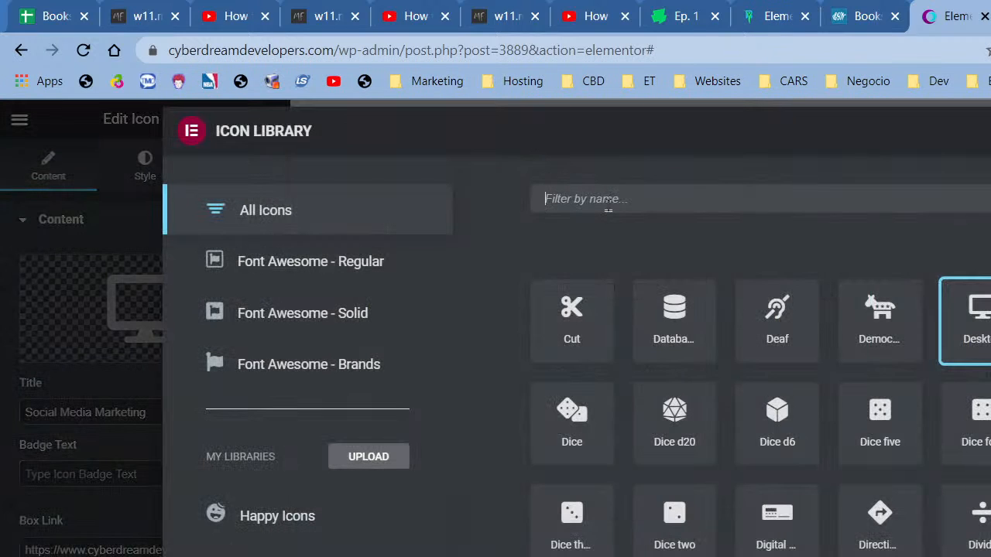
pyautogui.write('fac')
pyautogui.click(570, 339)
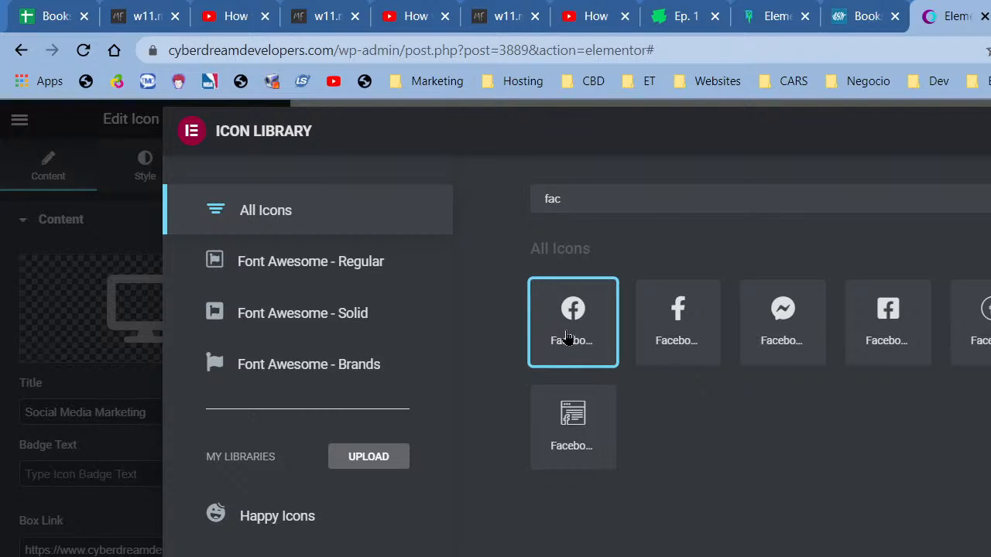
pyautogui.click(656, 305)
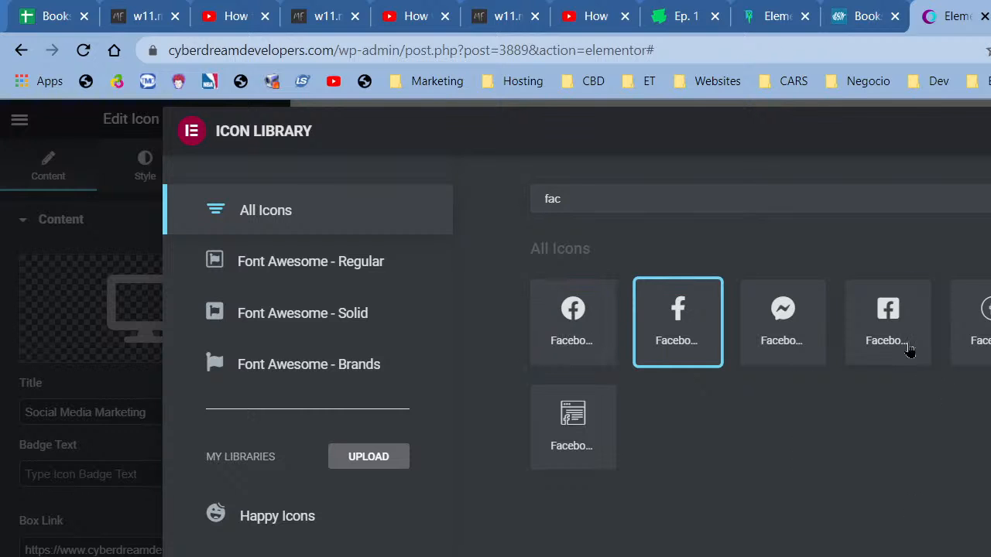
pyautogui.click(899, 317)
pyautogui.click(990, 556)
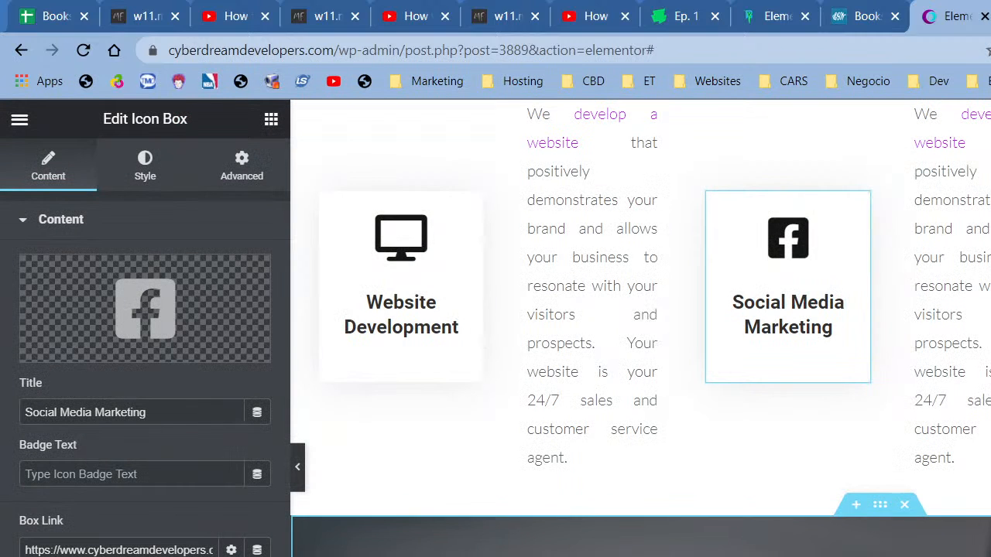
# - Set the Box Link to the social media page chosen from the link suggestions
pyautogui.tripleClick(85, 549)
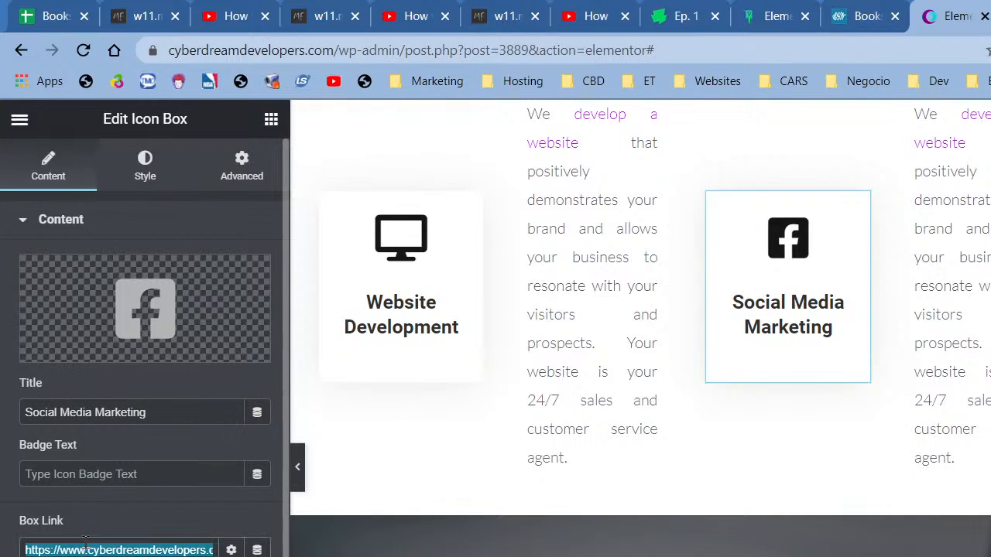
pyautogui.write('s')
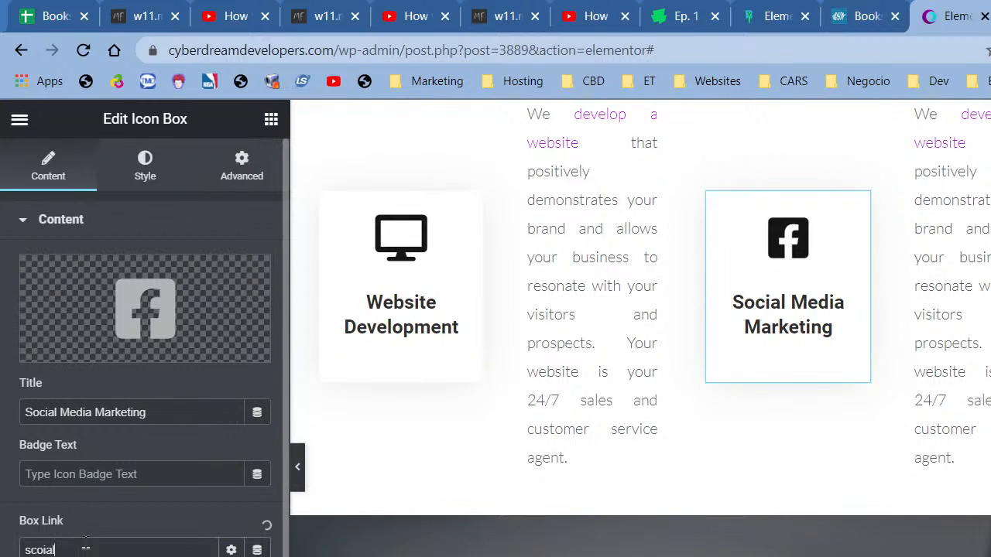
pyautogui.write('co')
pyautogui.press('BackSpace')
pyautogui.press('BackSpace')
pyautogui.press('BackSpace')
pyautogui.write('socialmedme')
pyautogui.click(85, 556)
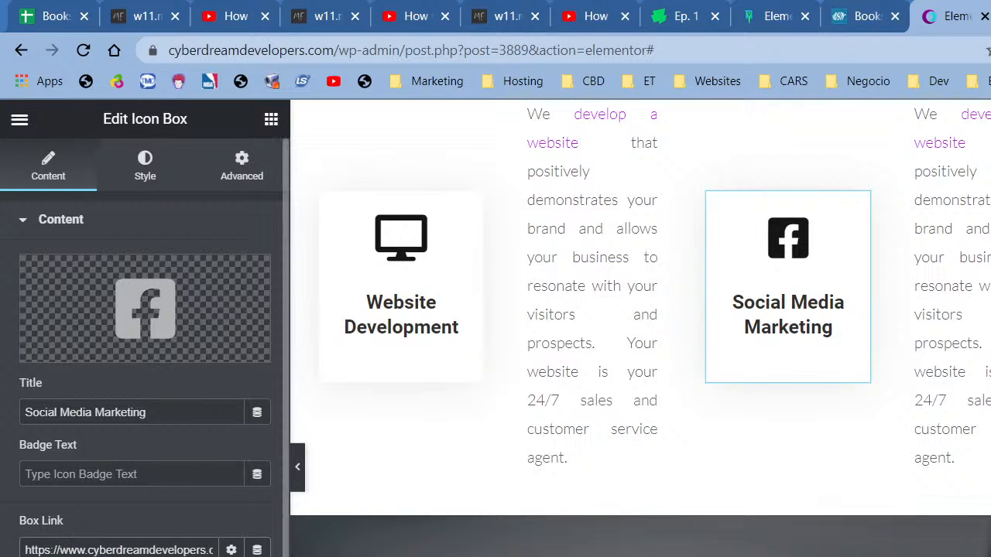
pyautogui.tripleClick(172, 548)
pyautogui.write('s')
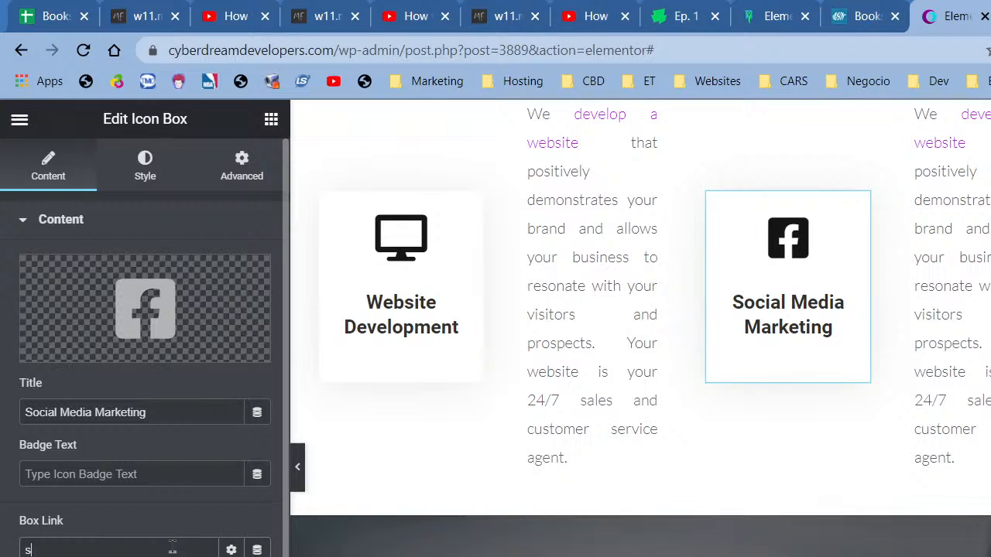
pyautogui.write('ocial media')
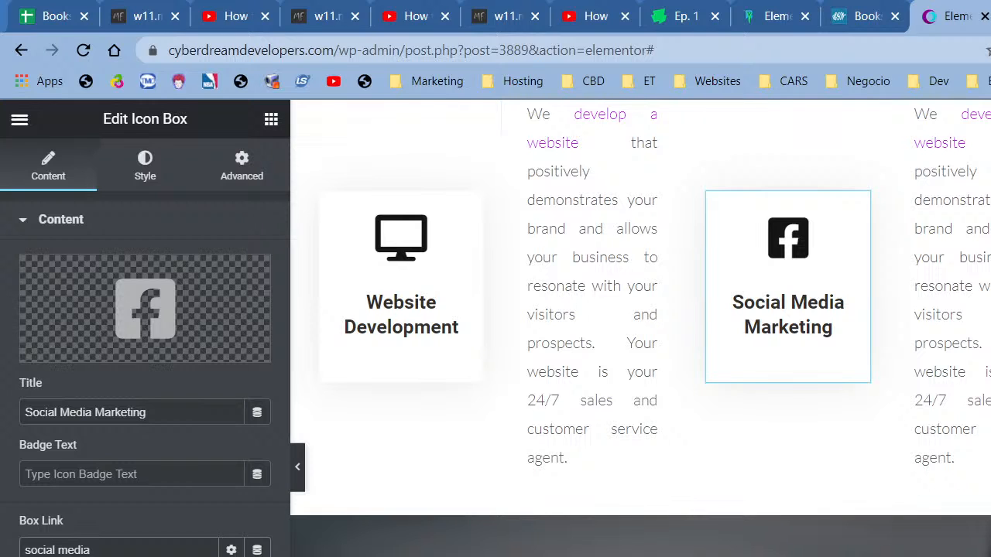
pyautogui.click(116, 555)
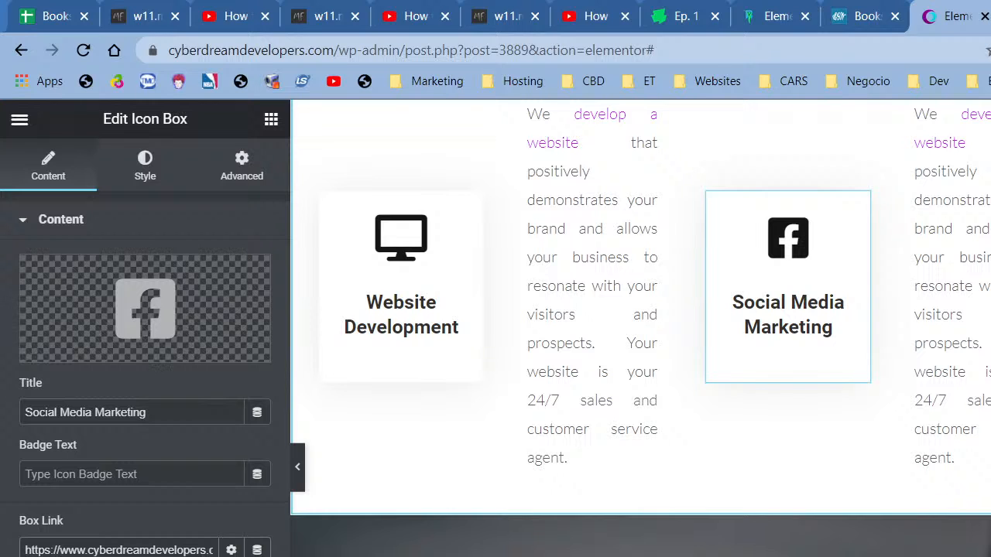
pyautogui.scroll(5, 640, 325)
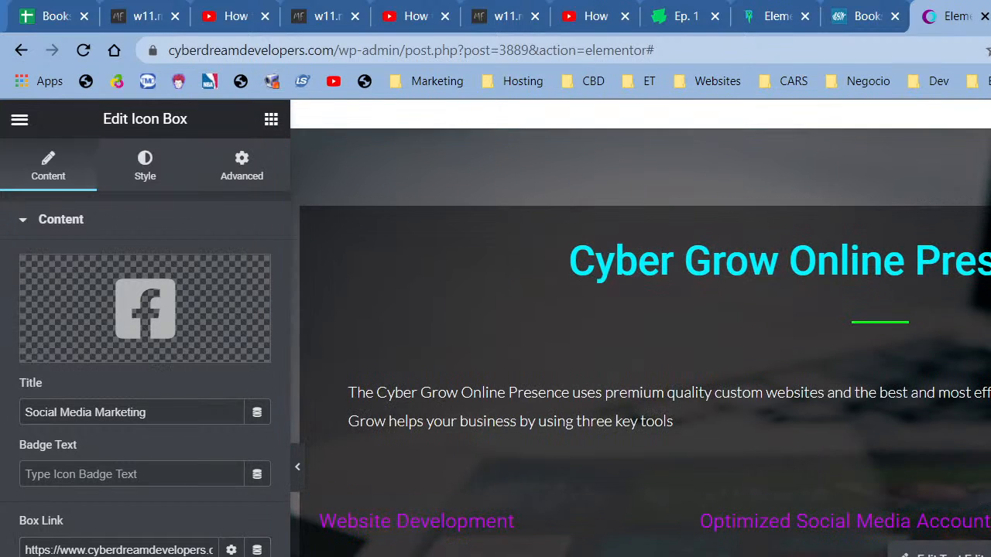
# - Paste the copied 'We create and optimize your' social media paragraph over the column's old text
pyautogui.click(948, 554)
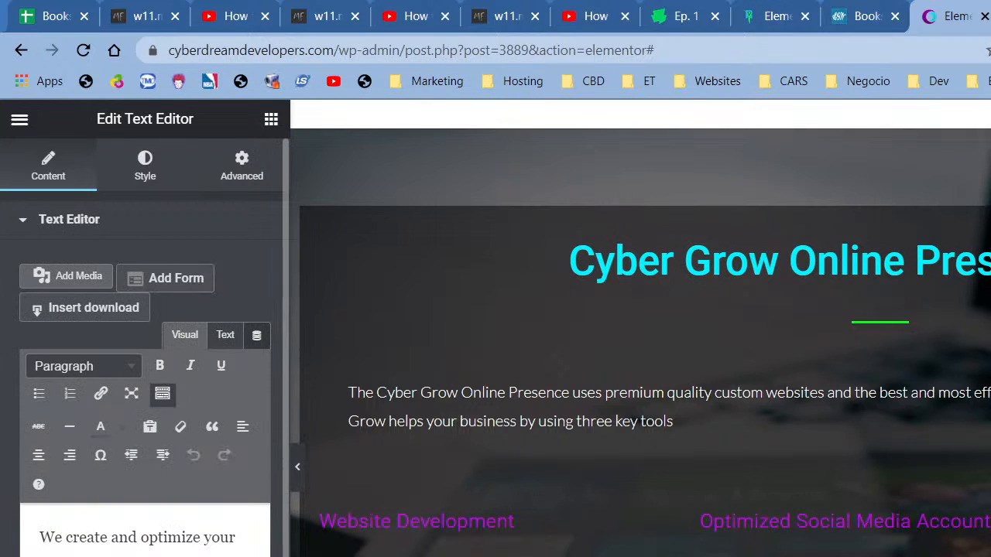
pyautogui.tripleClick(111, 555)
pyautogui.hotkey('ctrl', 'c')
pyautogui.scroll(-5, 557, 446)
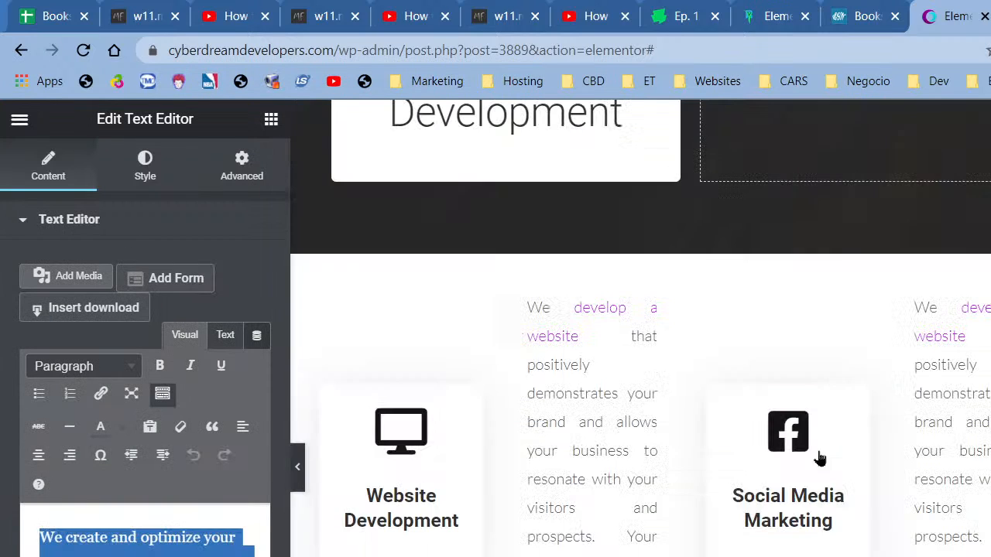
pyautogui.click(942, 447)
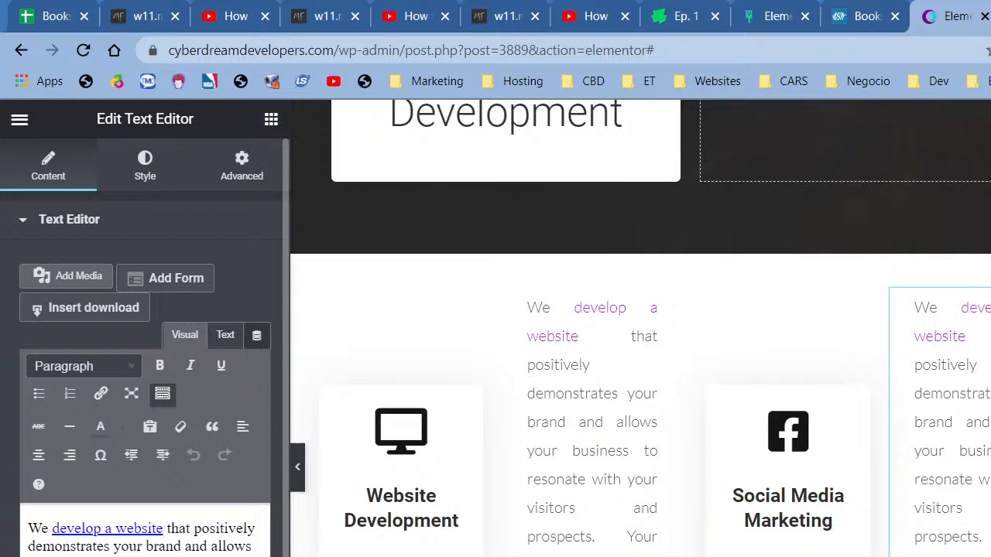
pyautogui.hotkey('ctrl', 'a')
pyautogui.hotkey('ctrl', 'v')
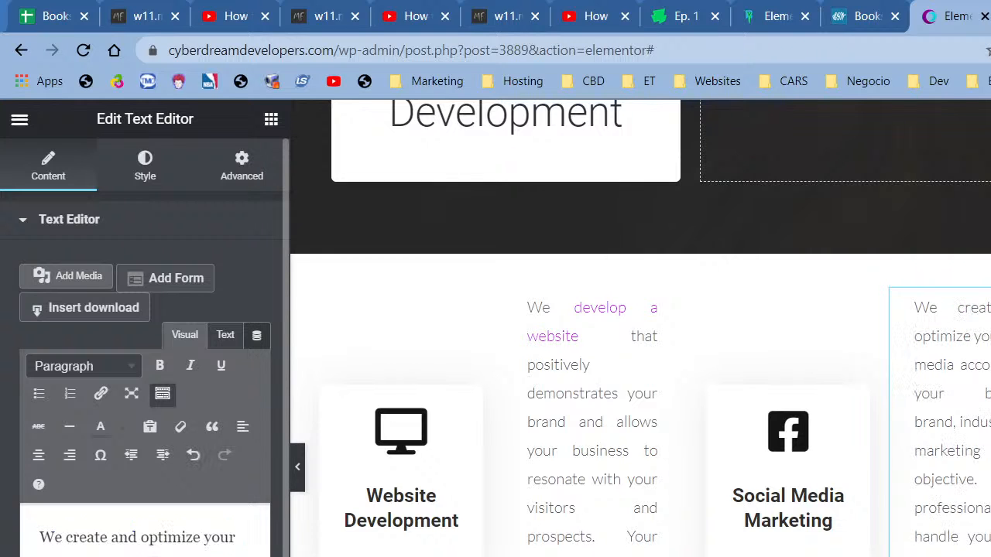
pyautogui.scroll(-4, 640, 329)
pyautogui.scroll(-4, 640, 329)
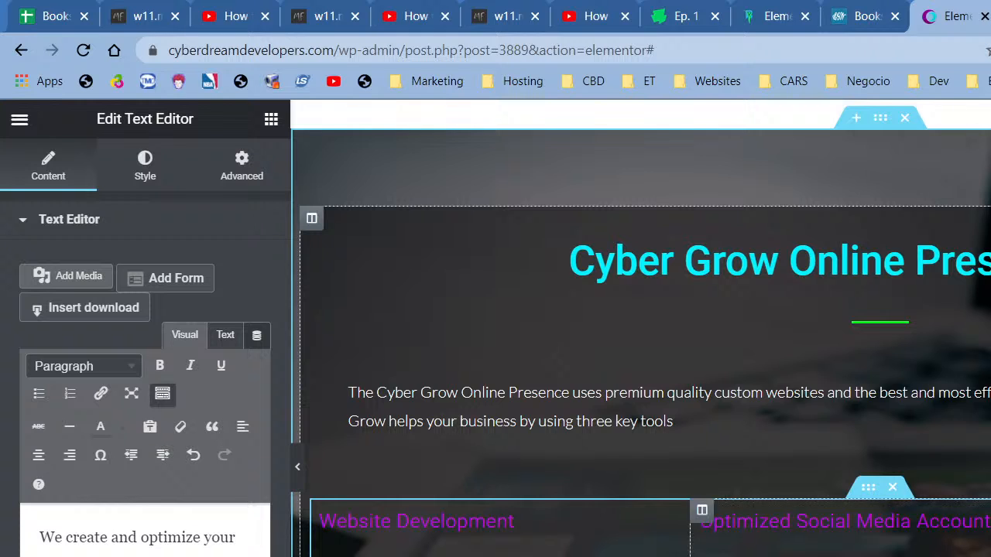
pyautogui.scroll(9, 640, 328)
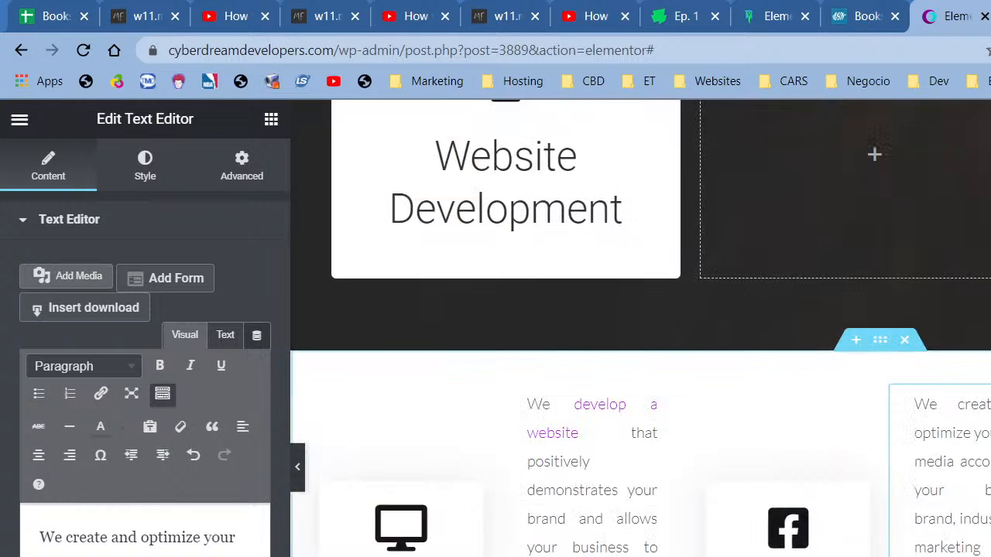
pyautogui.click(401, 527)
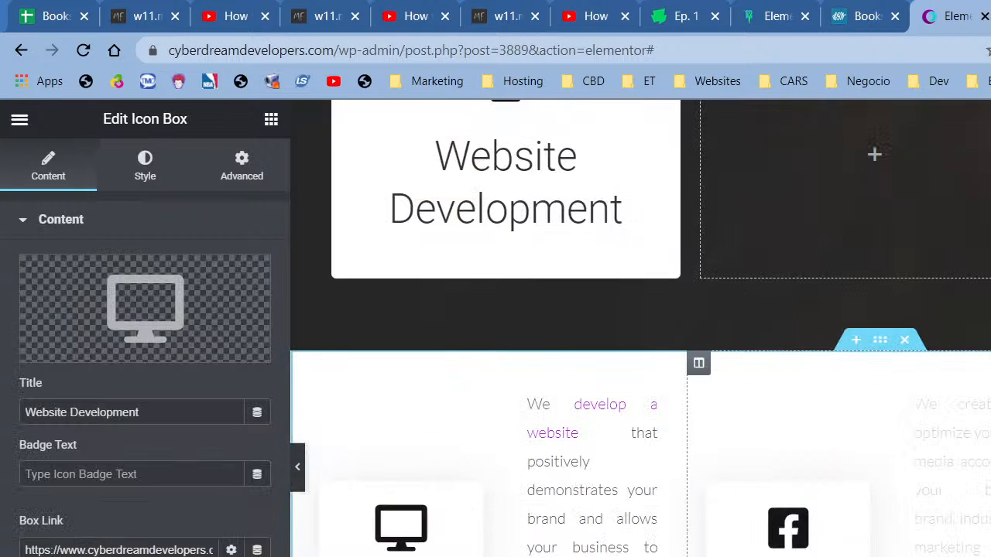
# - Retitle the box 'Content Marketing' and give it the Newspaper icon found by filtering 'news'
pyautogui.tripleClick(150, 416)
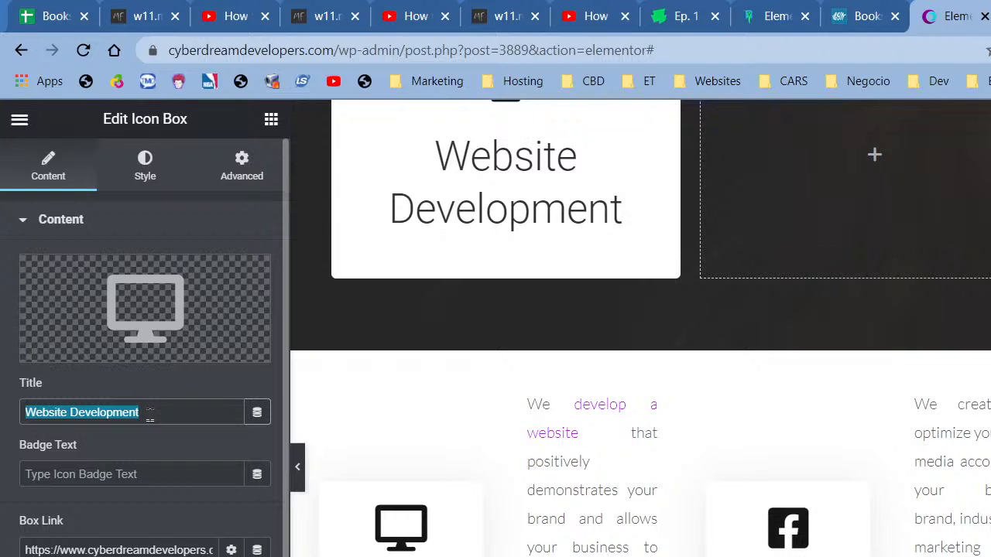
pyautogui.write('Conte')
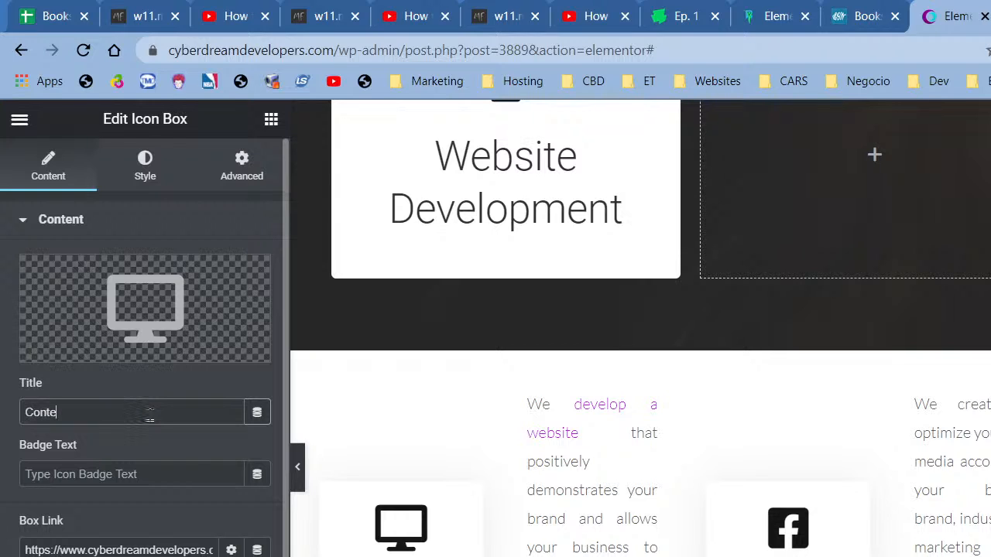
pyautogui.write('nt Marketing')
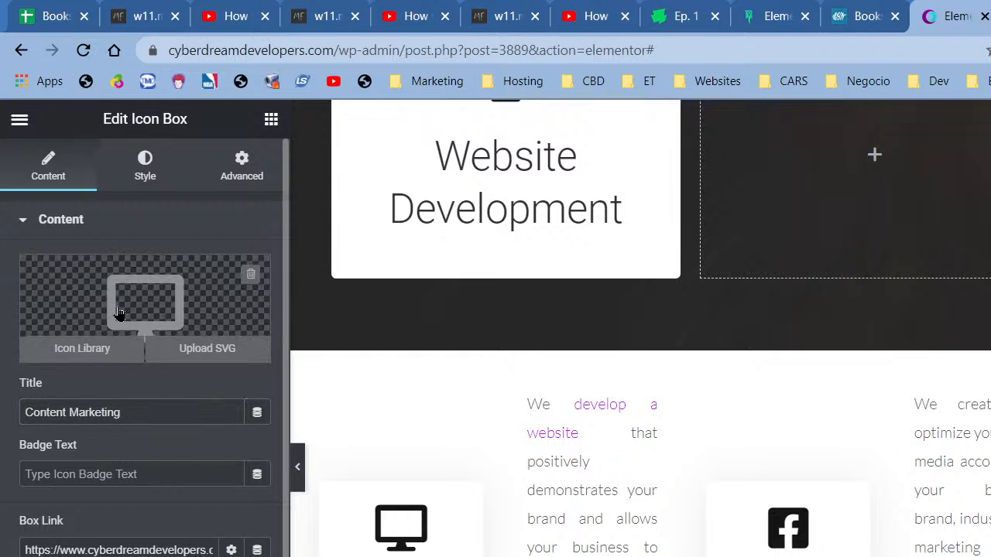
pyautogui.click(84, 348)
pyautogui.click(802, 209)
pyautogui.write('news')
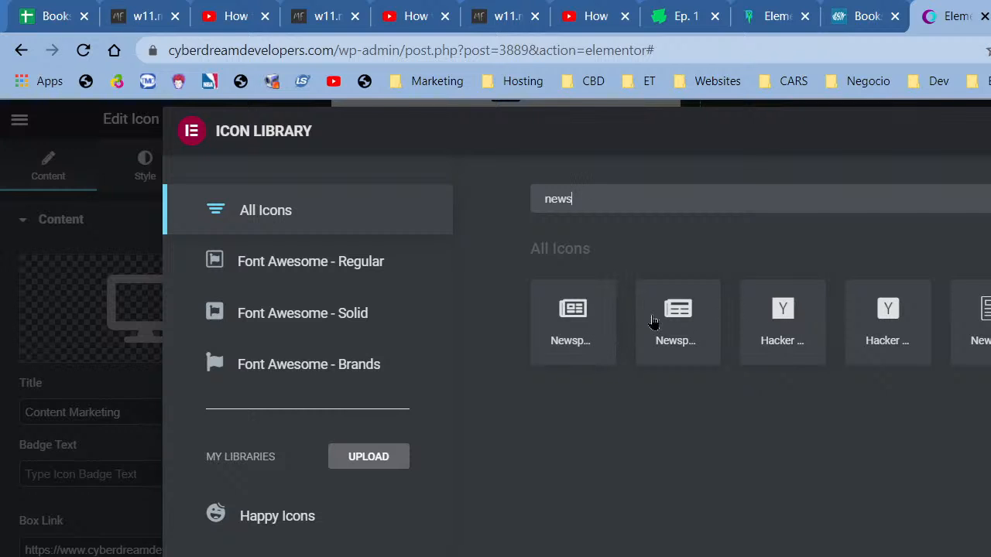
pyautogui.press('Escape')
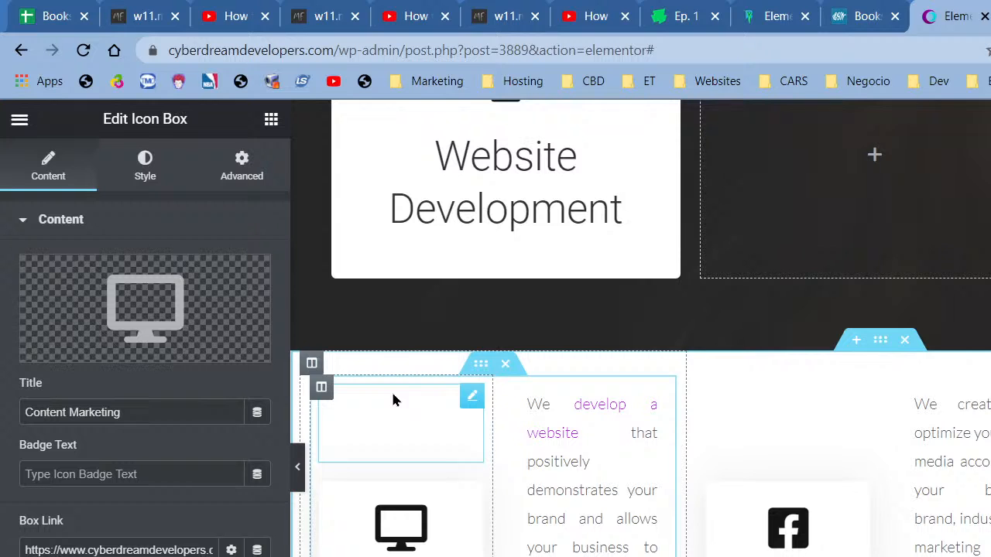
pyautogui.click(193, 328)
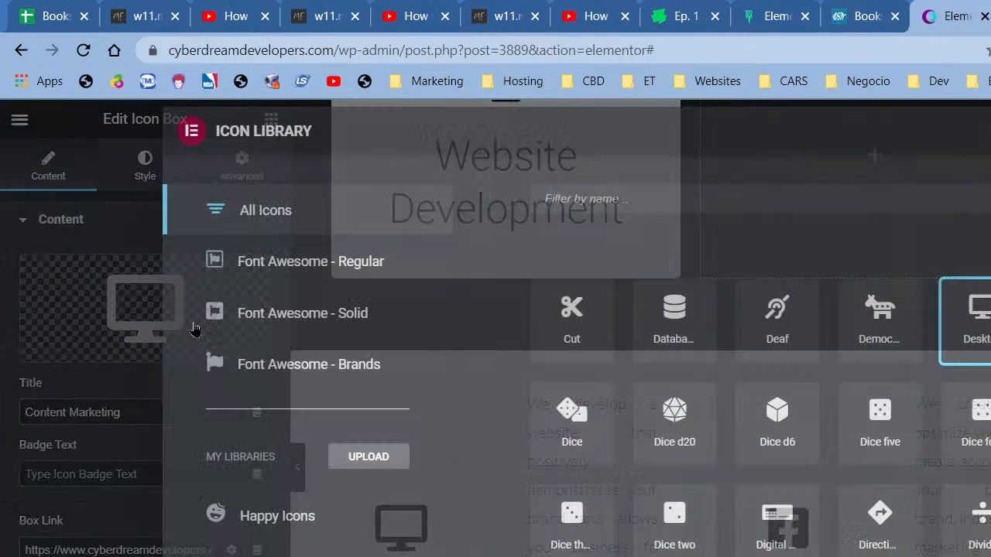
pyautogui.write('news')
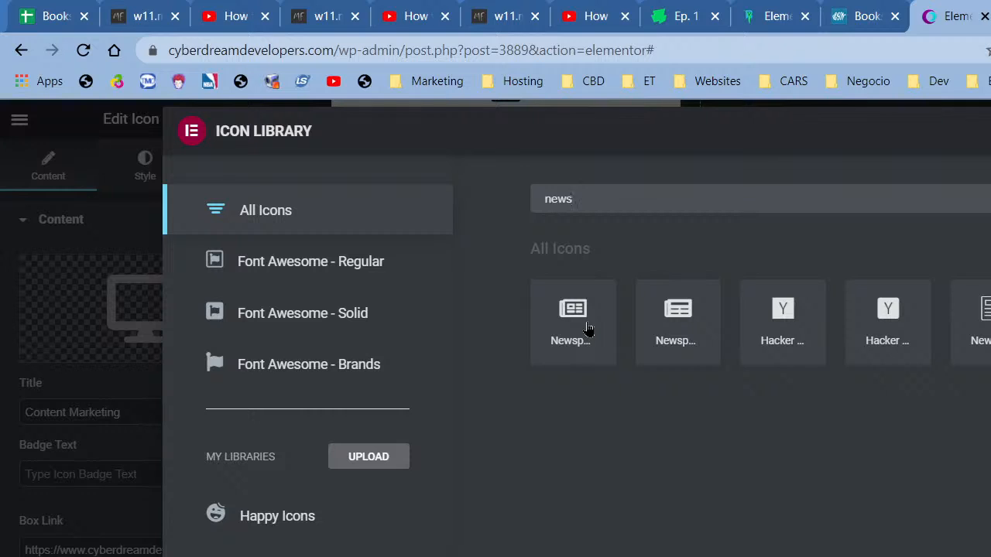
pyautogui.click(582, 325)
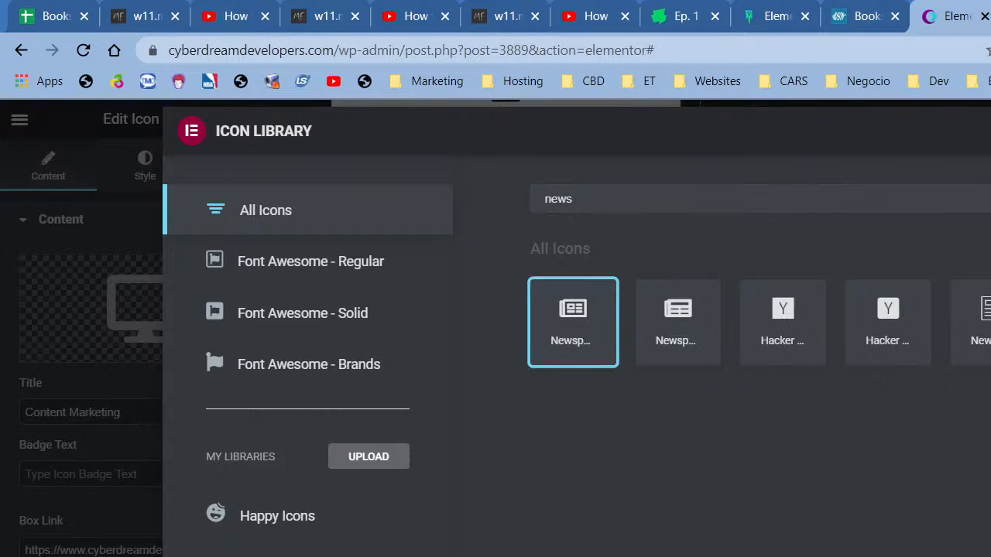
pyautogui.click(987, 553)
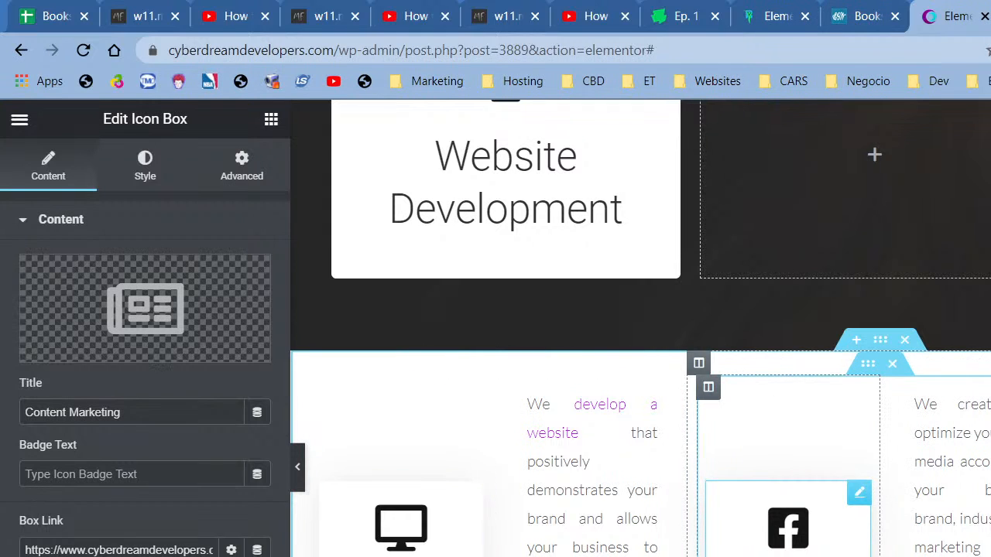
# - Copy the 'By using your optimized social' paragraph and paste it over the last column's website text
pyautogui.scroll(-10, 641, 328)
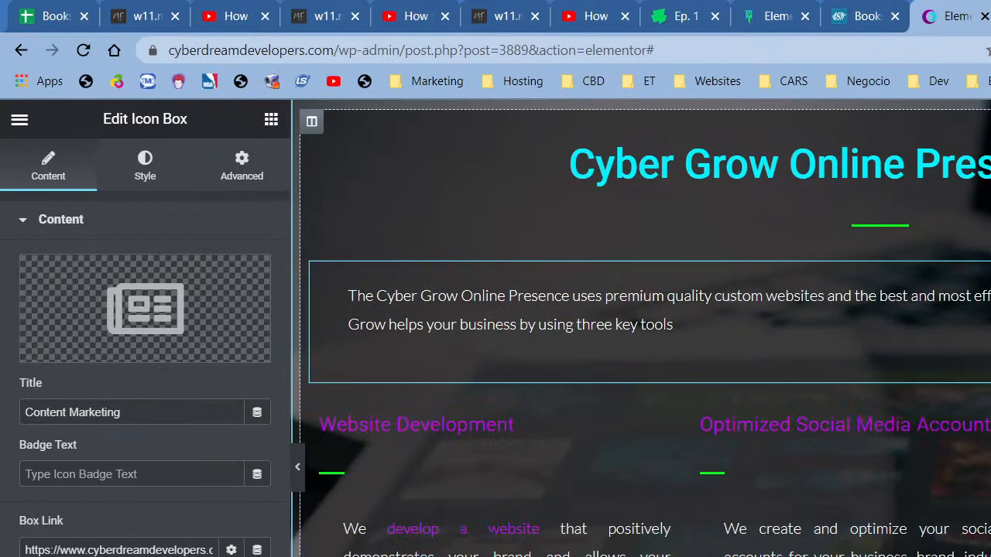
pyautogui.click(987, 520)
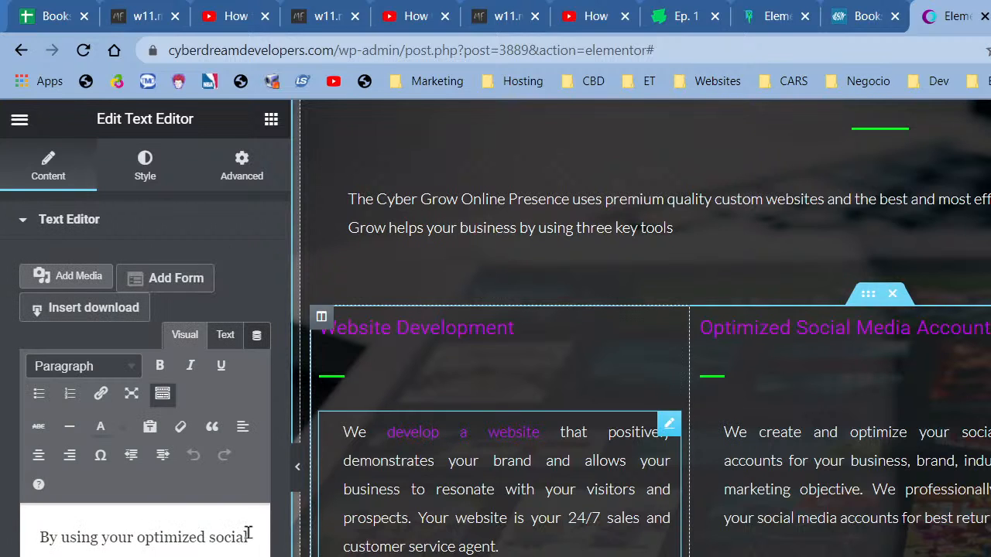
pyautogui.click(241, 547)
pyautogui.hotkey('ctrl', 'a')
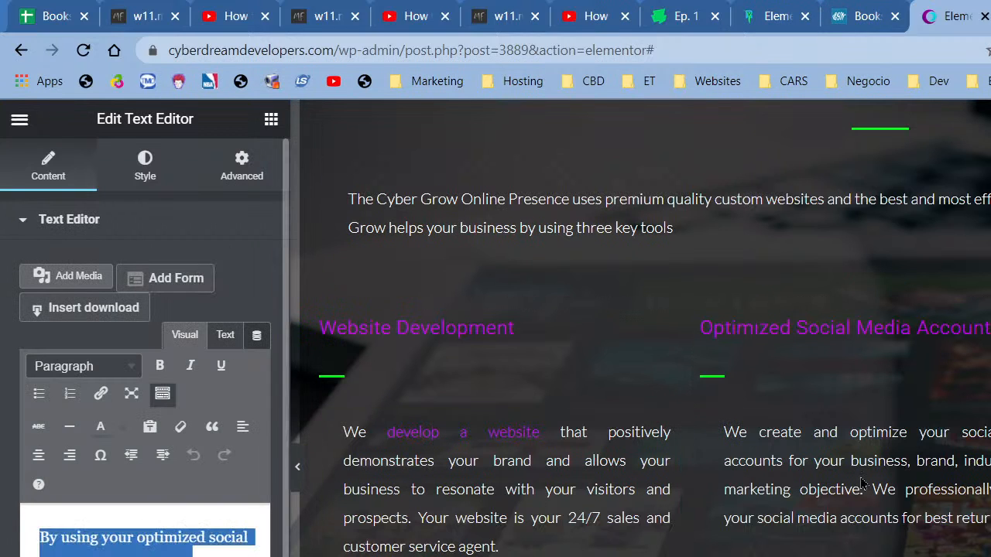
pyautogui.scroll(5, 860, 479)
pyautogui.click(987, 387)
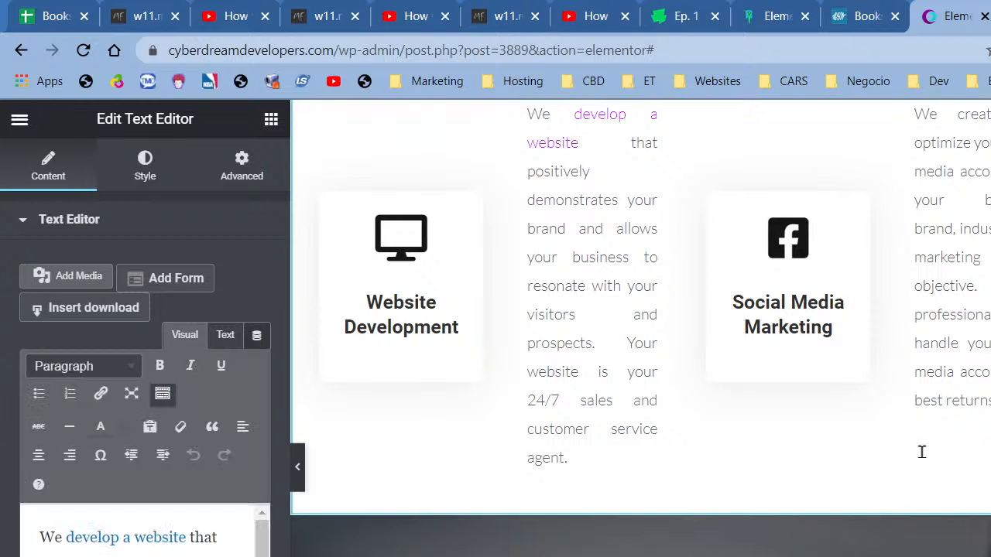
pyautogui.click(186, 552)
pyautogui.hotkey('ctrl', 'a')
pyautogui.hotkey('ctrl', 'v')
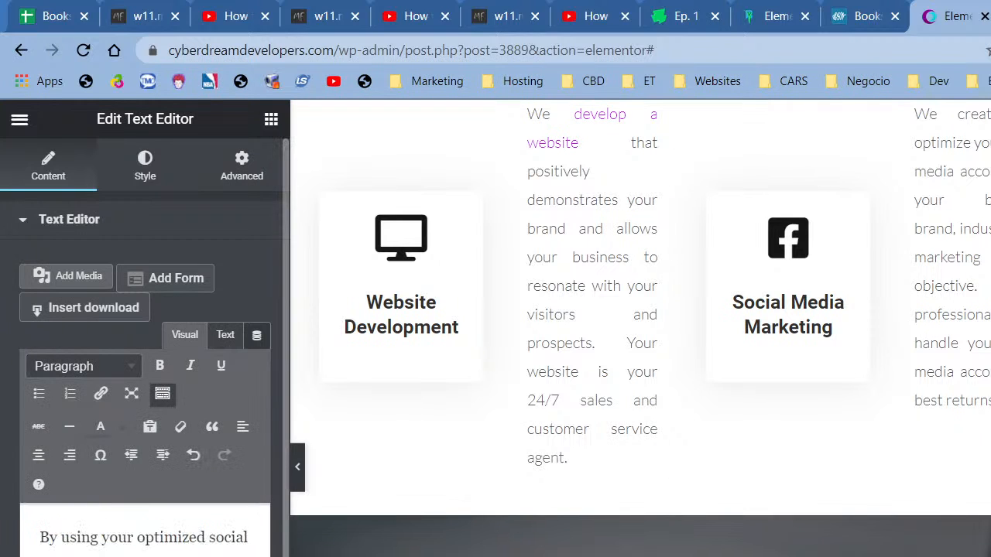
pyautogui.scroll(5, 489, 377)
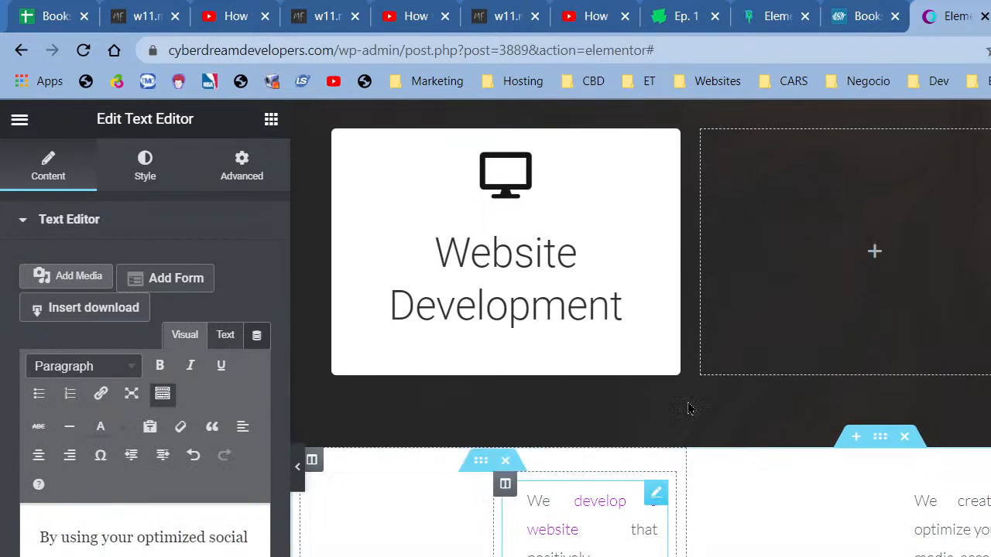
pyautogui.scroll(3, 900, 475)
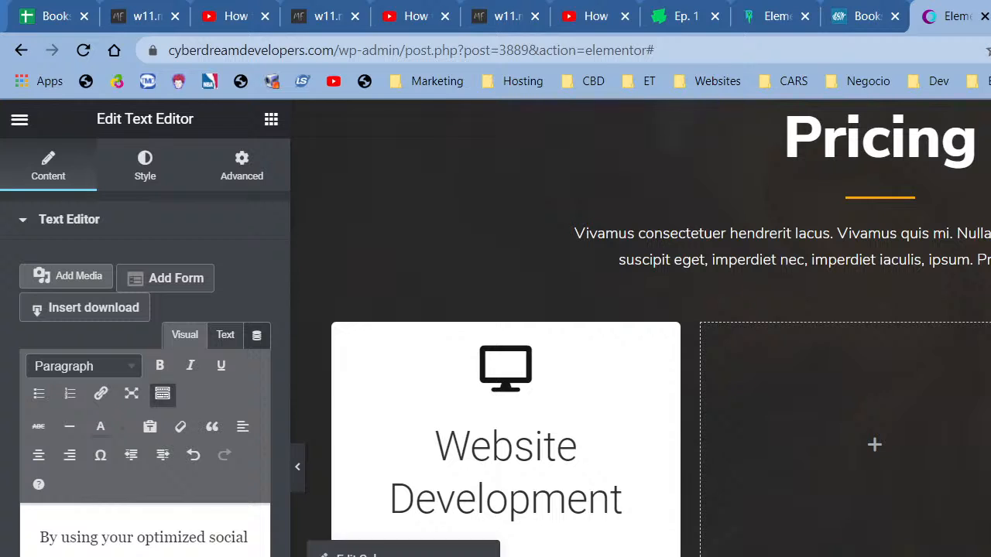
# - Paste the copied Website Development column into the Pricing row and delete the empty first column
pyautogui.rightClick(334, 325)
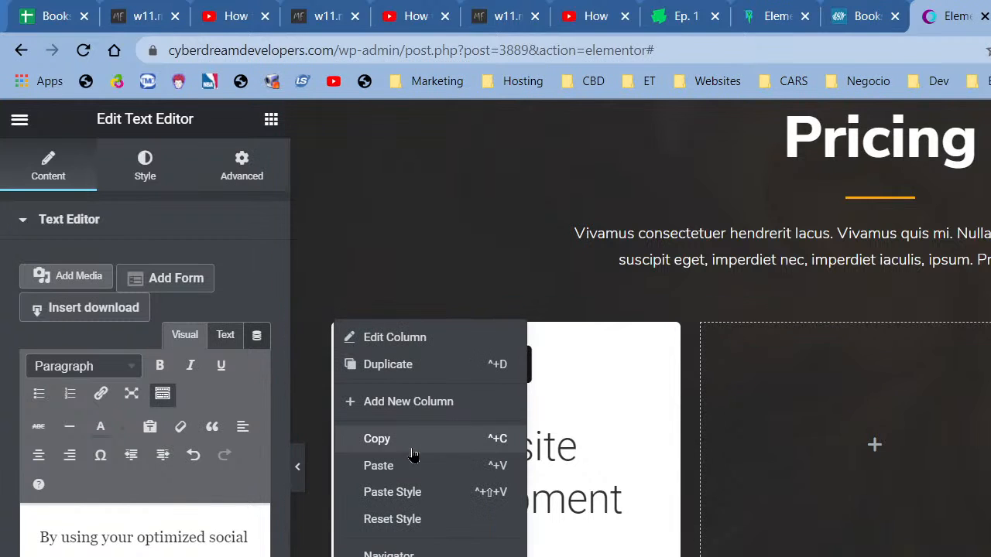
pyautogui.click(415, 467)
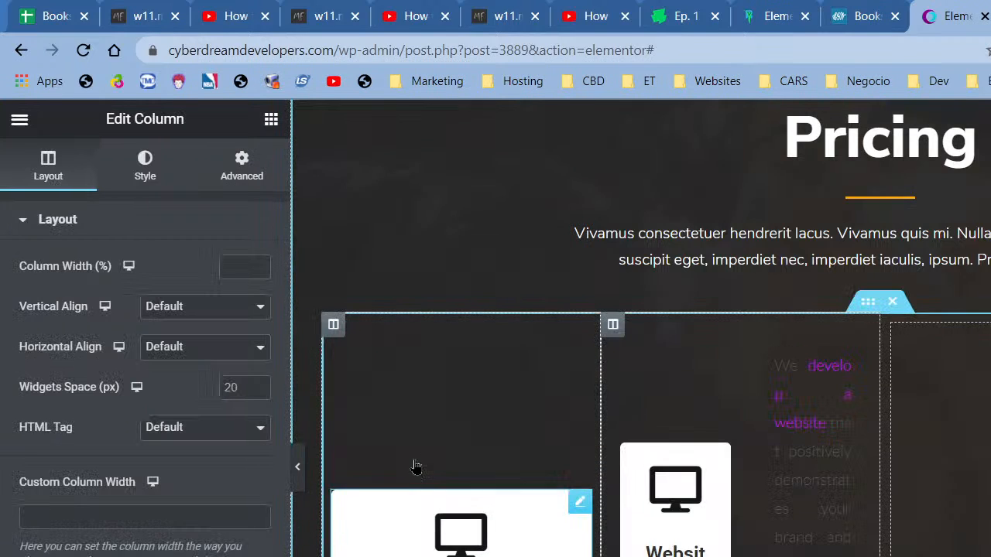
pyautogui.rightClick(334, 325)
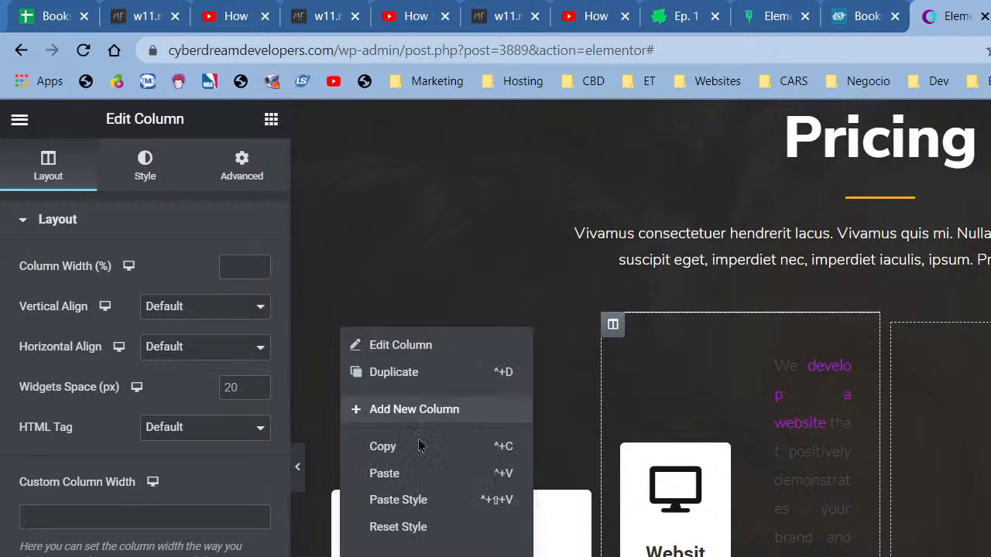
pyautogui.click(399, 556)
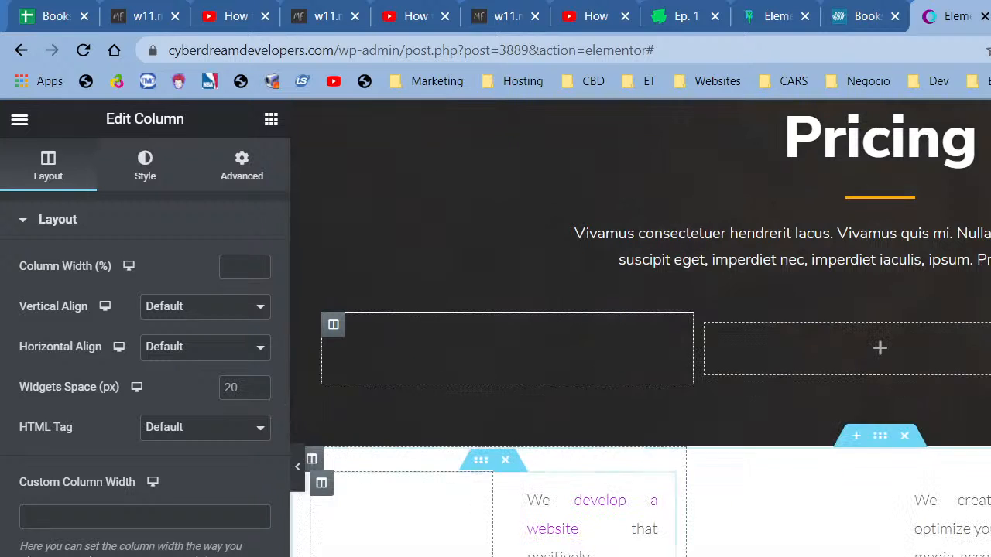
pyautogui.scroll(-3, 593, 469)
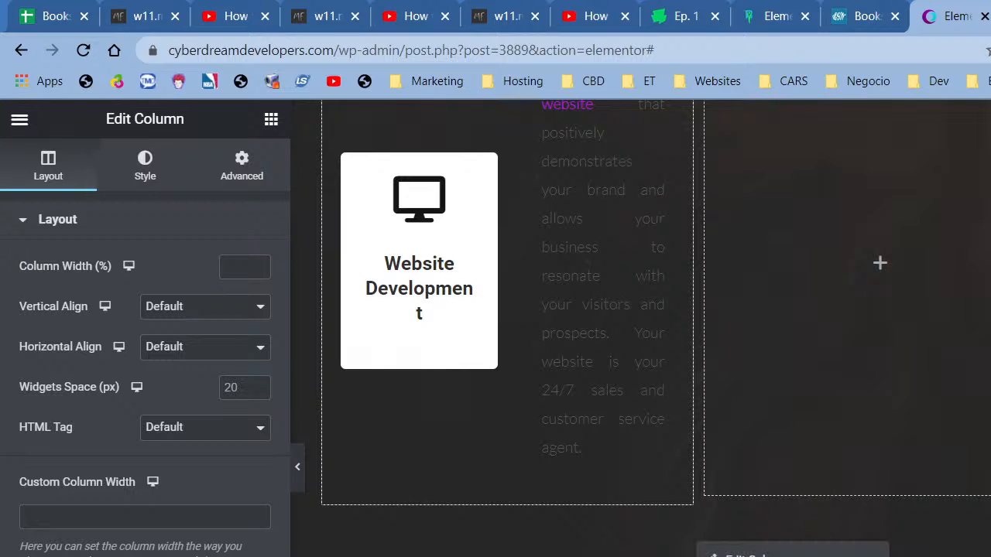
pyautogui.scroll(5, 728, 465)
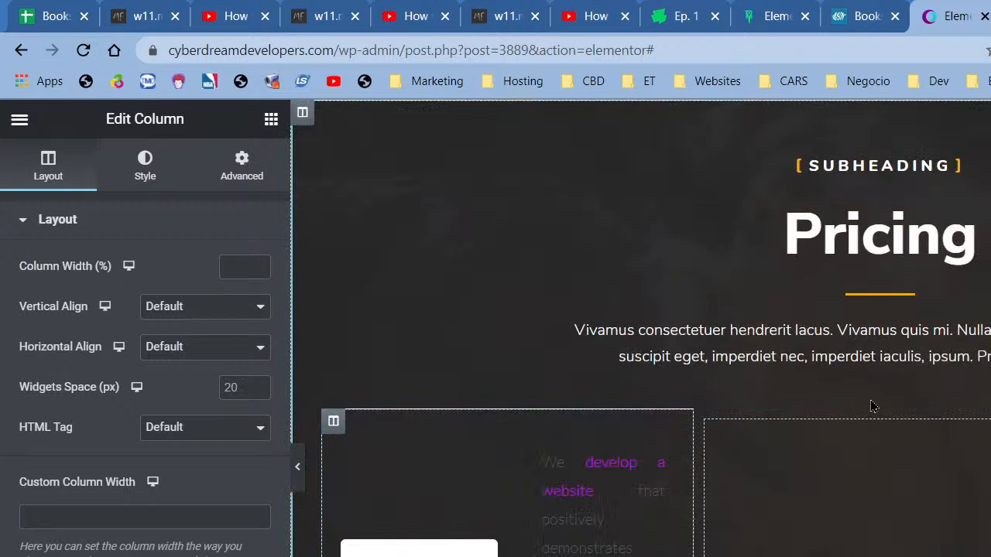
# - Add a column, paste the Social Media Marketing column into it, and delete the empty middle column
pyautogui.rightClick(706, 435)
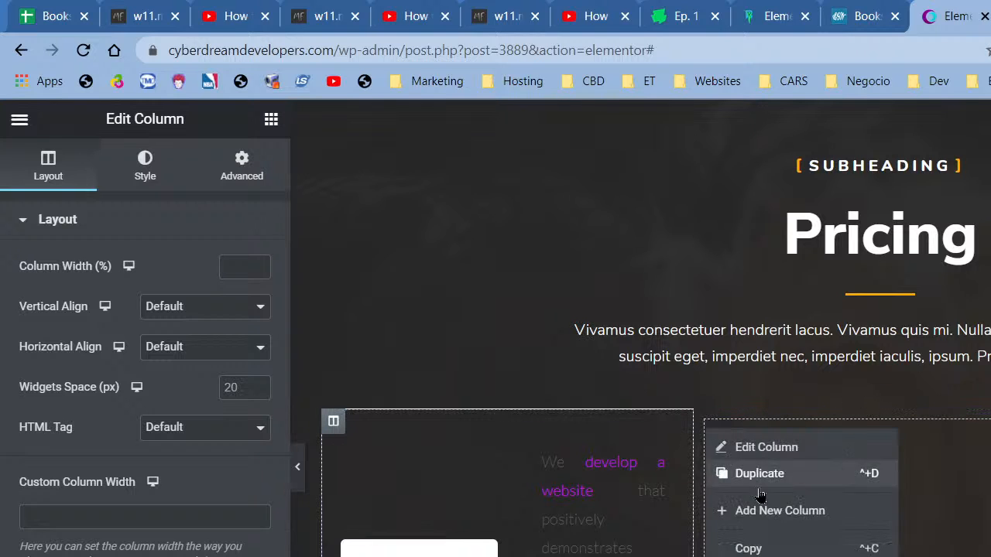
pyautogui.click(779, 510)
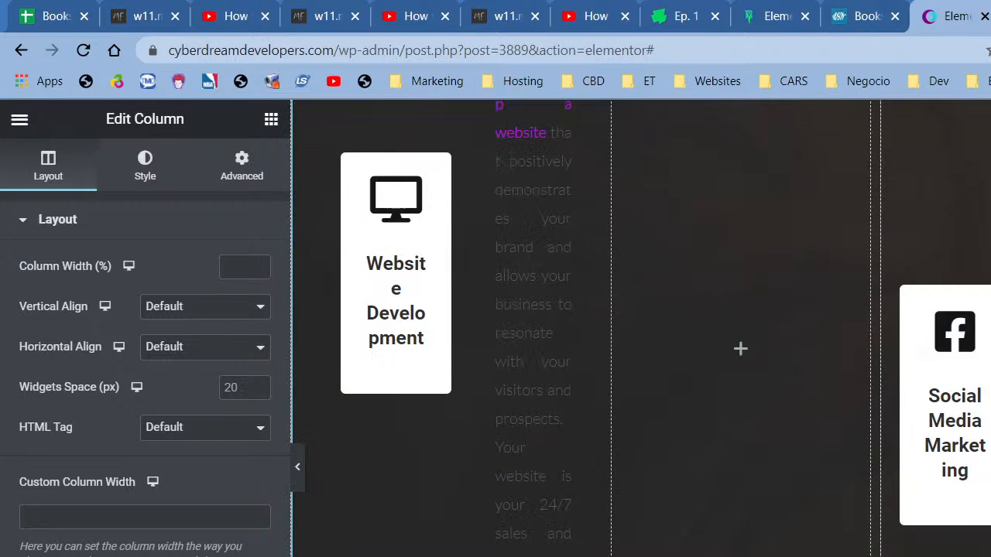
pyautogui.scroll(-4, 901, 534)
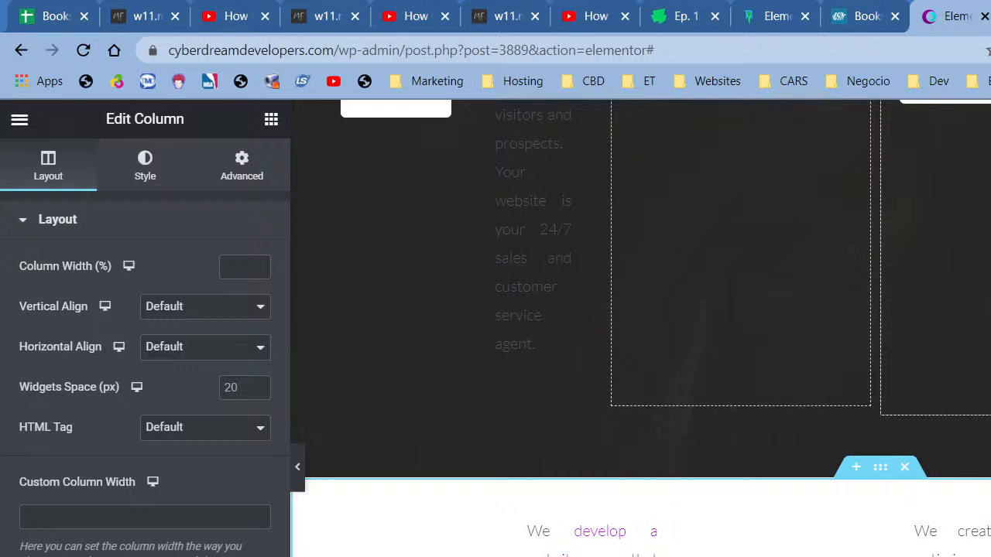
pyautogui.scroll(5, 774, 349)
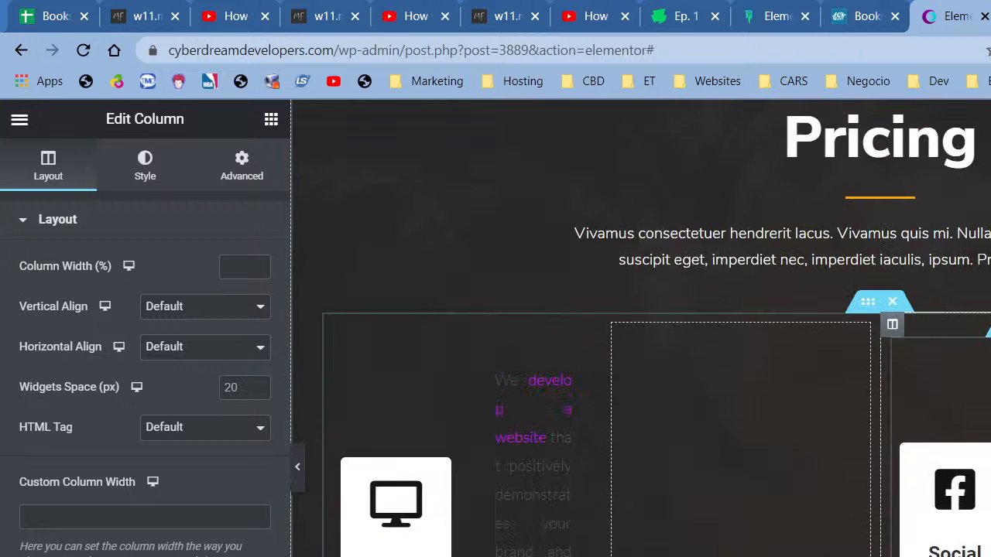
pyautogui.rightClick(899, 329)
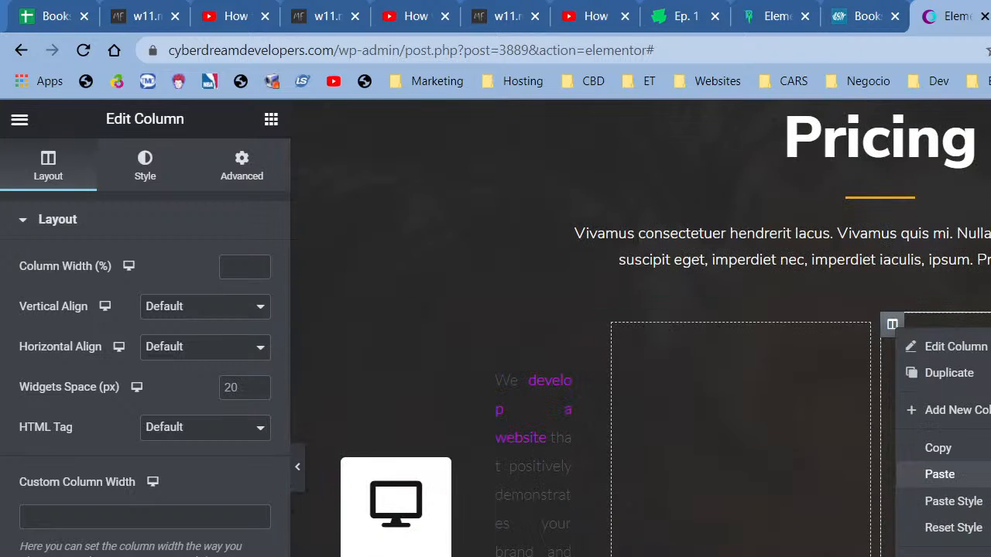
pyautogui.click(940, 474)
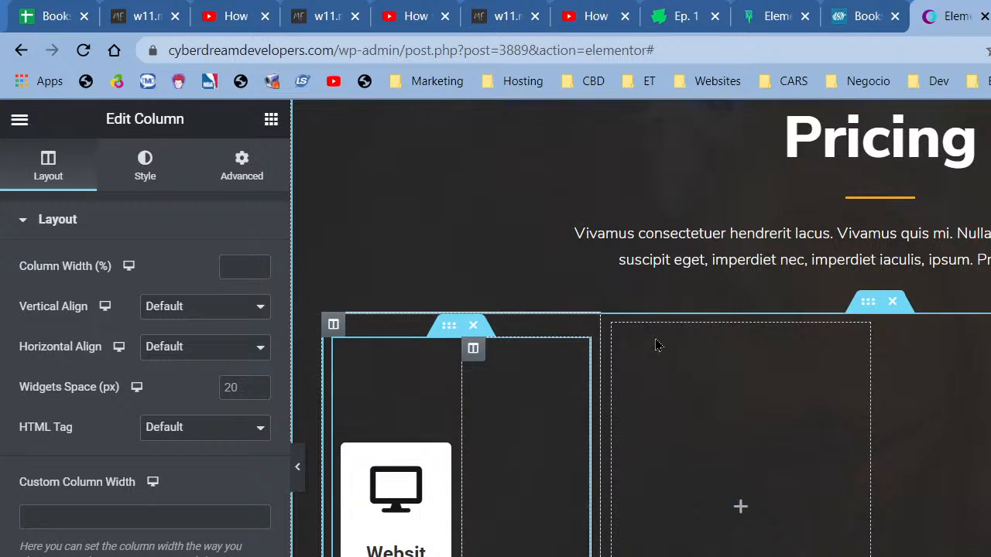
pyautogui.rightClick(612, 325)
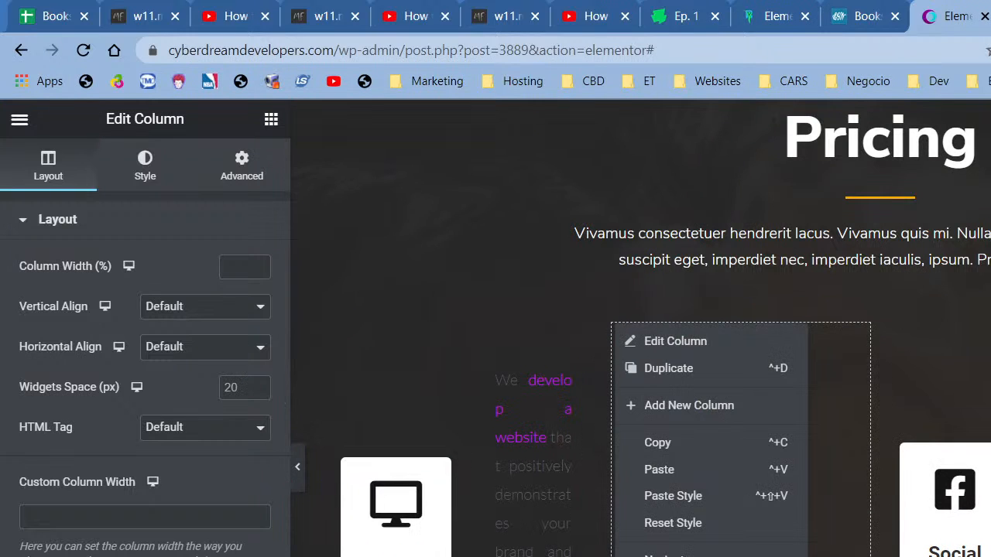
pyautogui.click(661, 555)
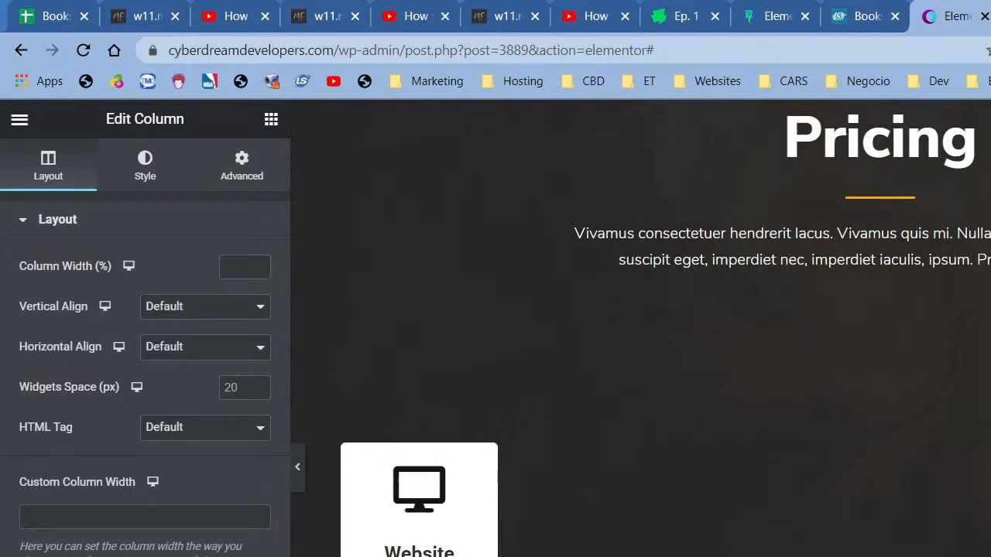
pyautogui.scroll(-1, 543, 384)
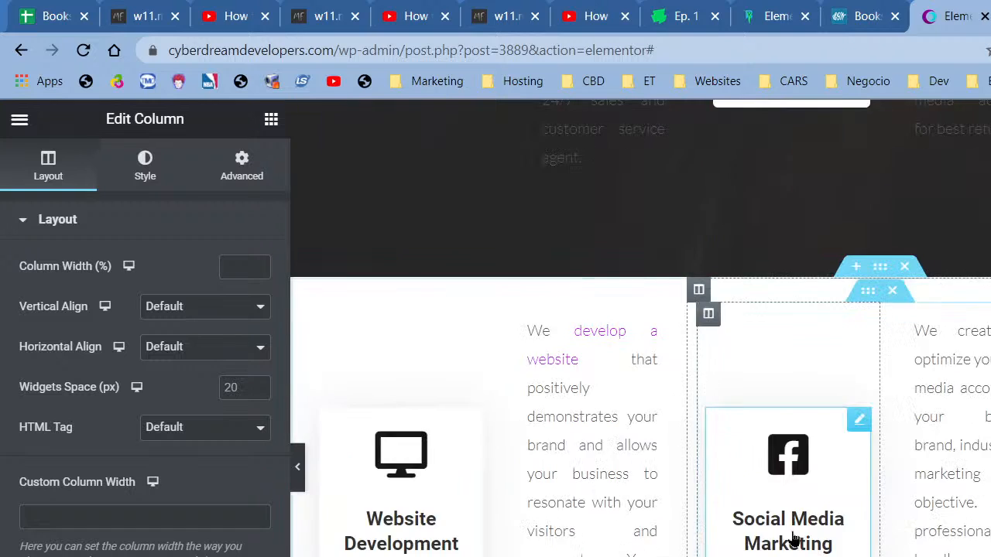
pyautogui.scroll(-3, 791, 537)
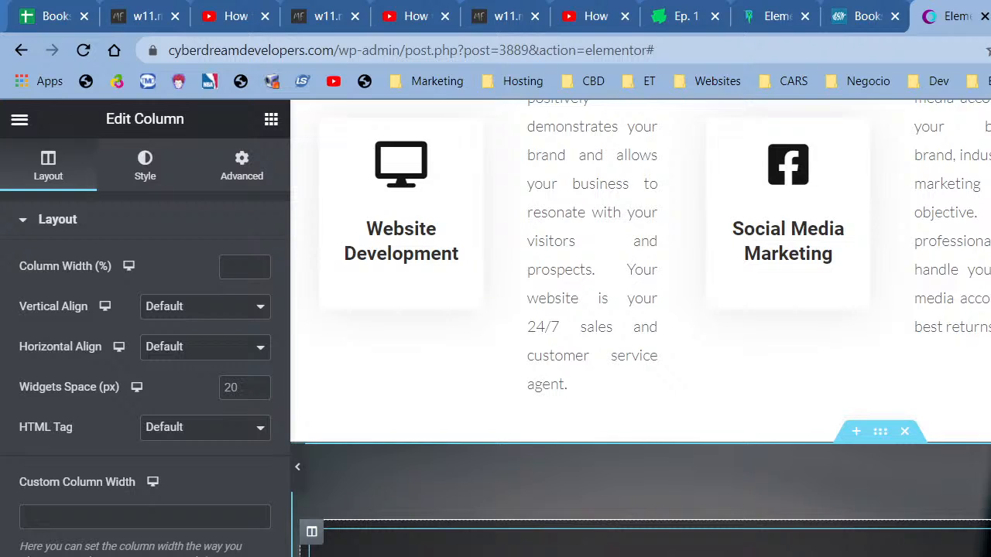
pyautogui.scroll(-2, 778, 540)
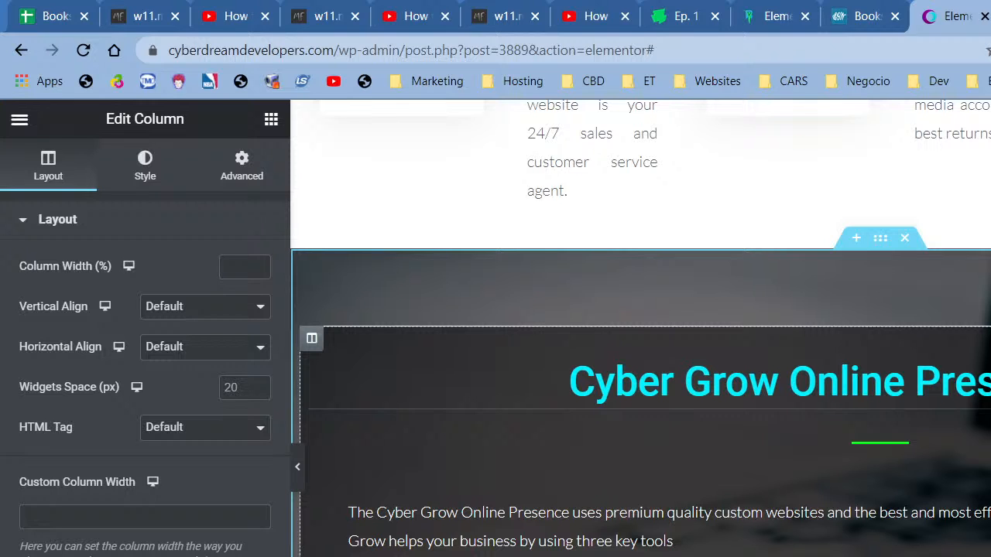
pyautogui.scroll(10, 897, 447)
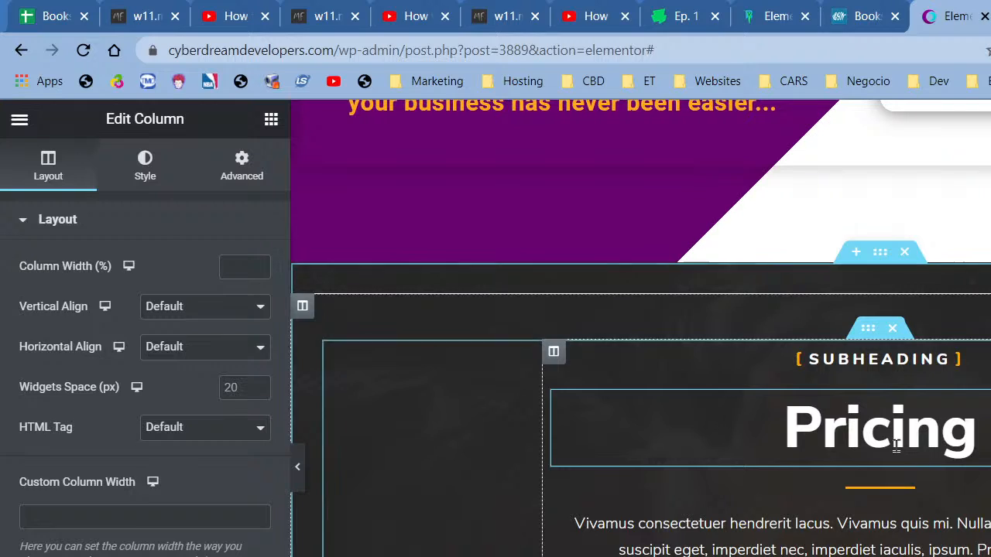
# - Retitle the Pricing heading 'Three Services In One'
pyautogui.click(896, 447)
pyautogui.tripleClick(101, 334)
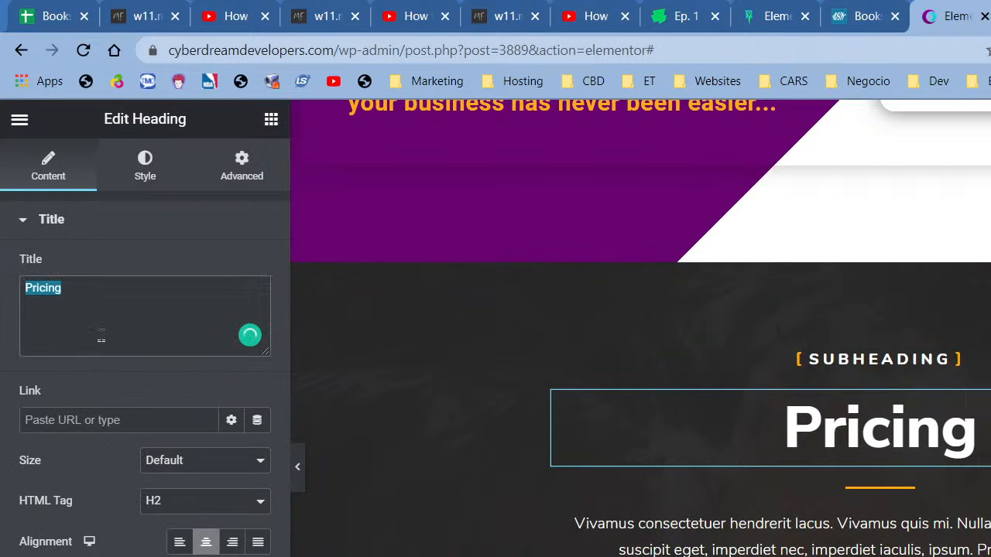
pyautogui.write('Three Ser')
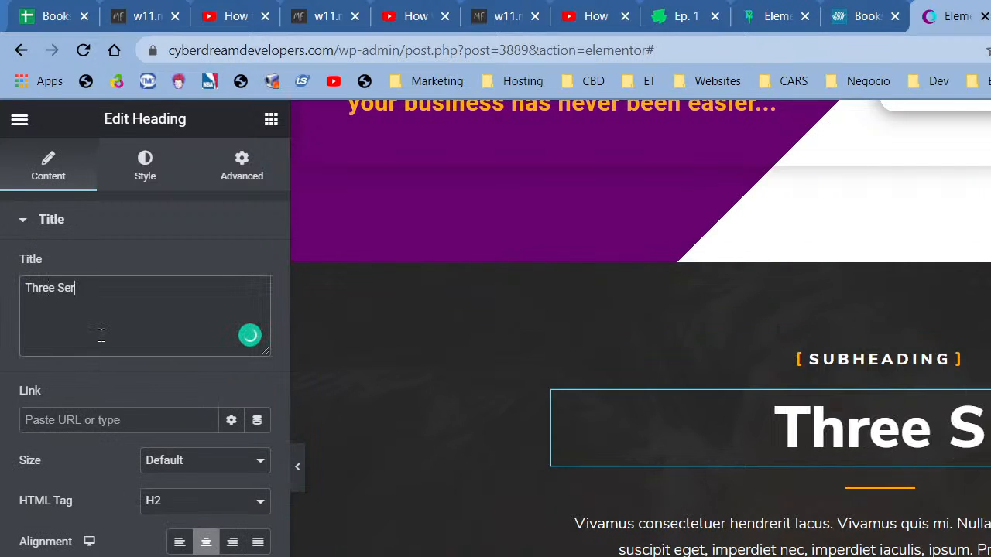
pyautogui.write('vices')
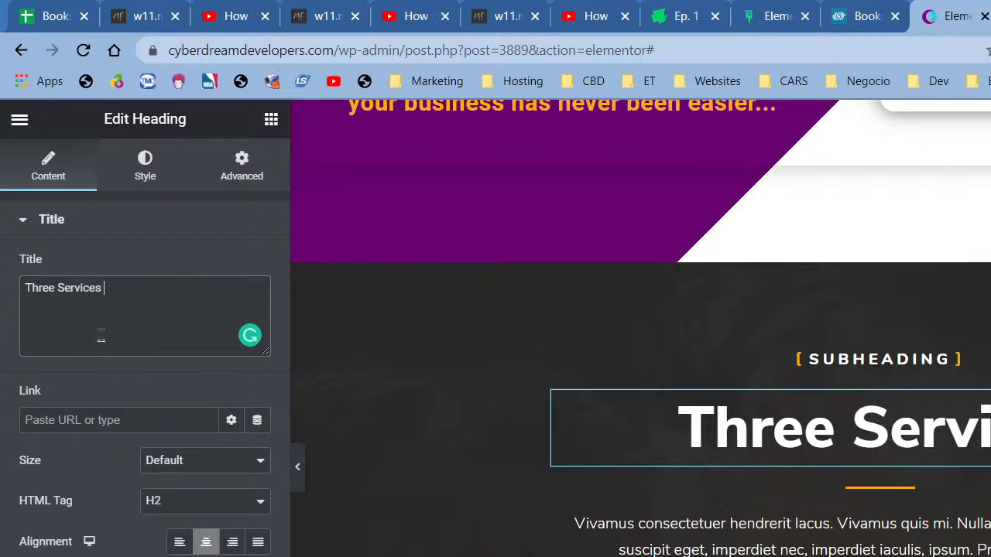
pyautogui.write('In One')
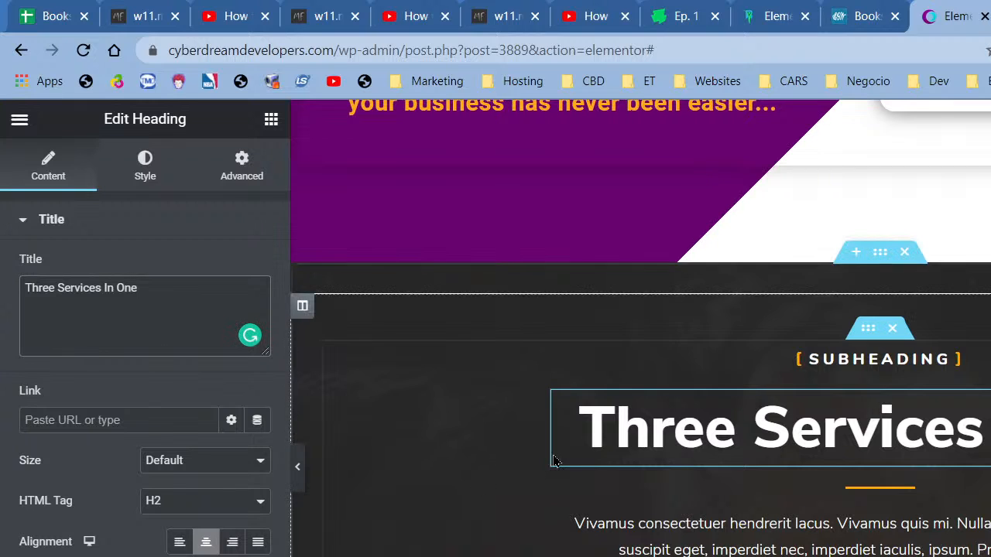
# - Change the subheading above the title to 'Website Build'
pyautogui.click(553, 352)
pyautogui.click(161, 327)
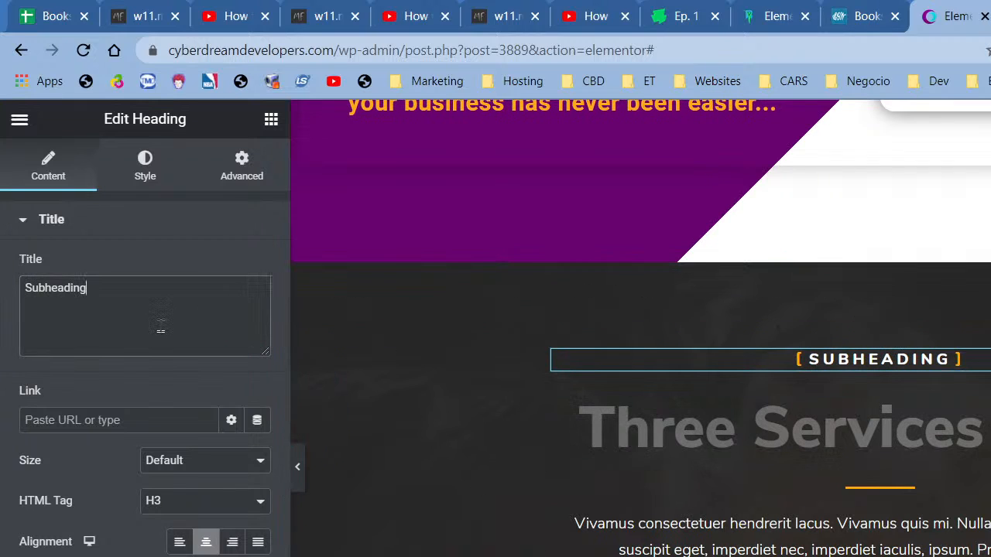
pyautogui.hotkey('ctrl', 'a')
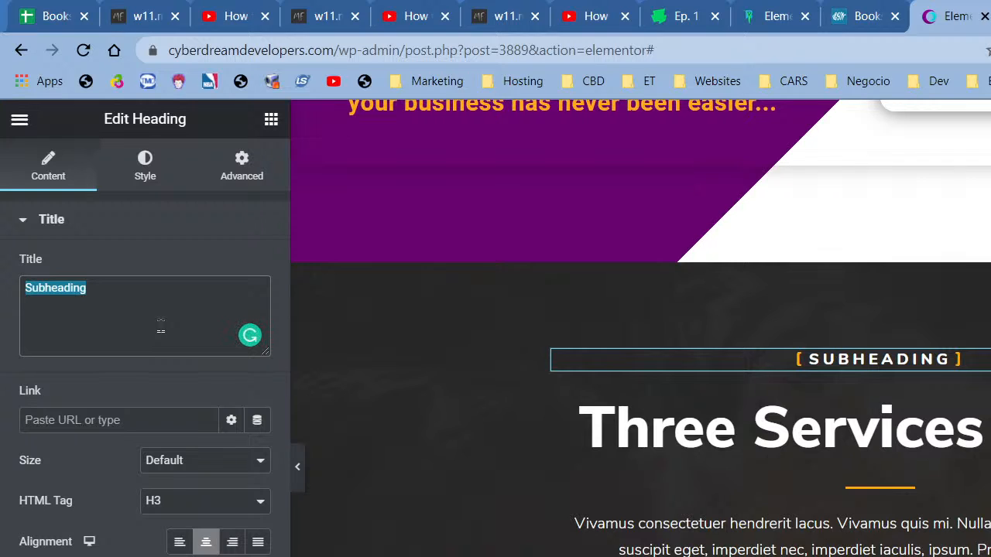
pyautogui.scroll(-5, 447, 542)
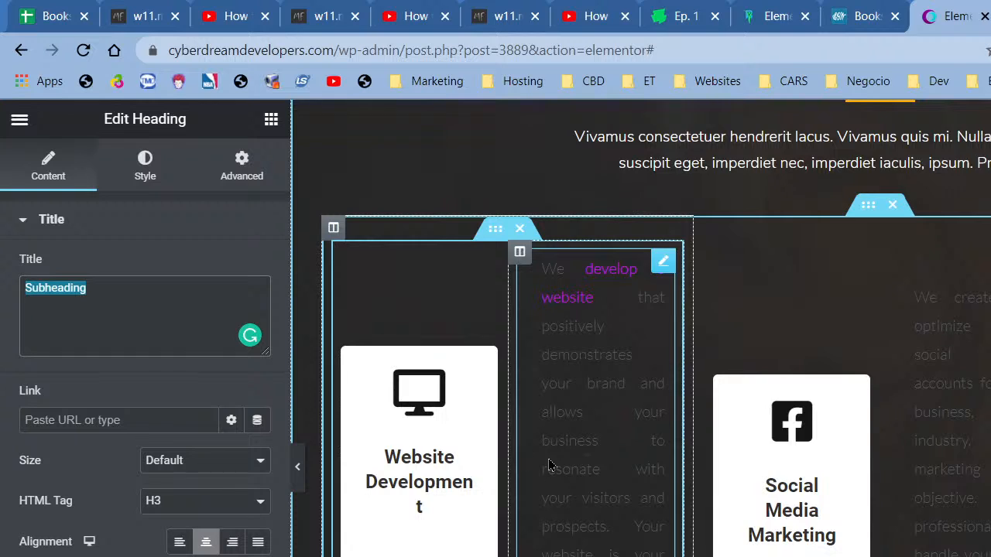
pyautogui.scroll(5, 441, 471)
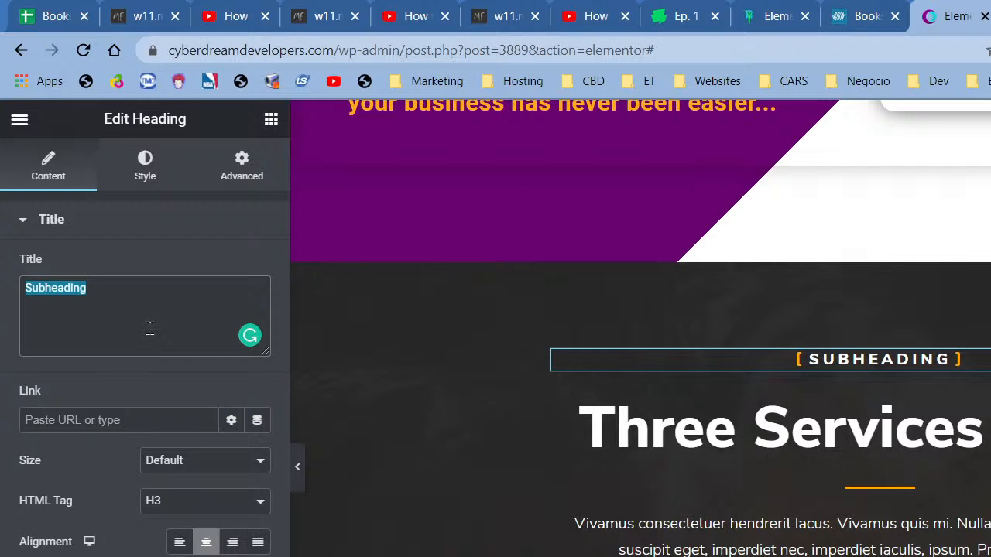
pyautogui.write('Bu')
pyautogui.press('BackSpace')
pyautogui.press('BackSpace')
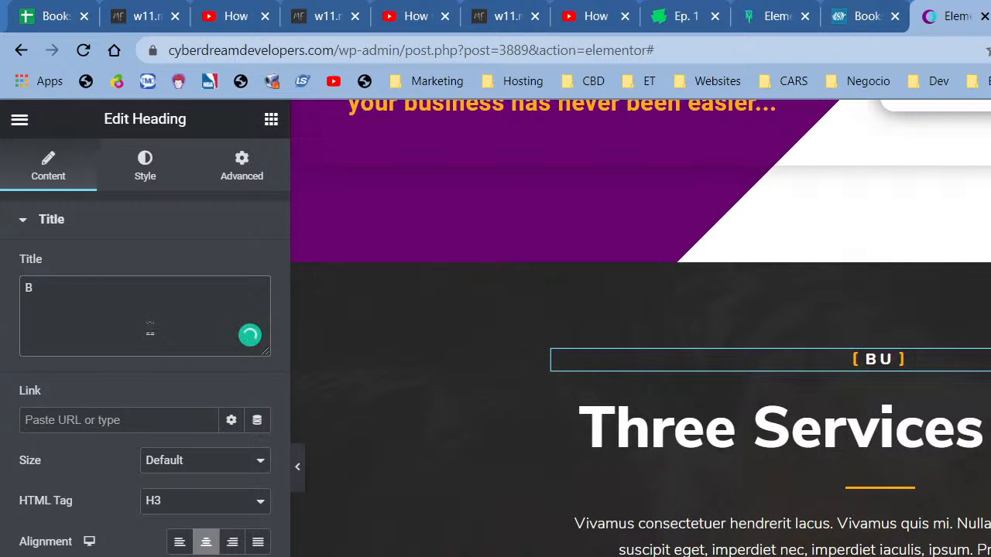
pyautogui.write('We')
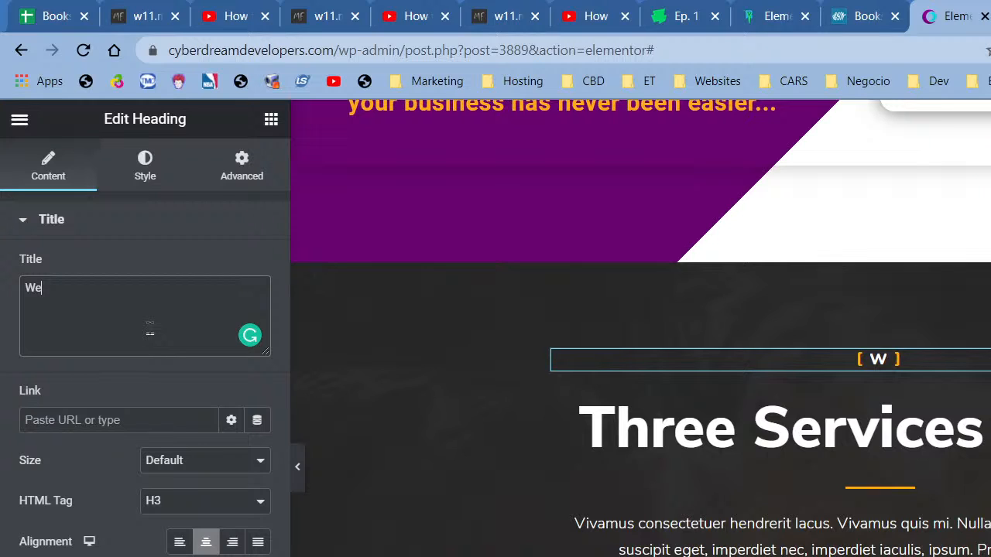
pyautogui.write('bsite Build')
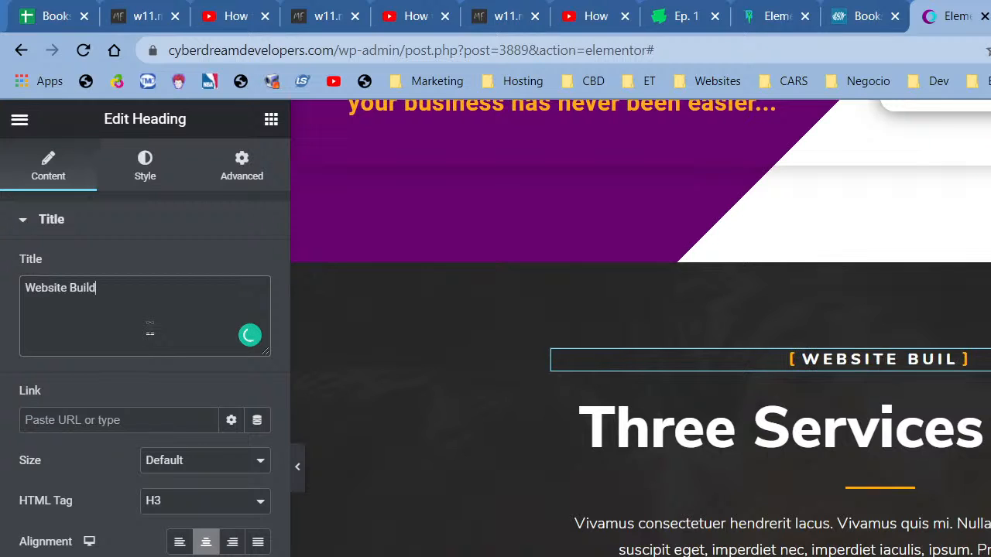
# - Retitle the heading 'Website Design To Online Marketing In One'
pyautogui.click(758, 458)
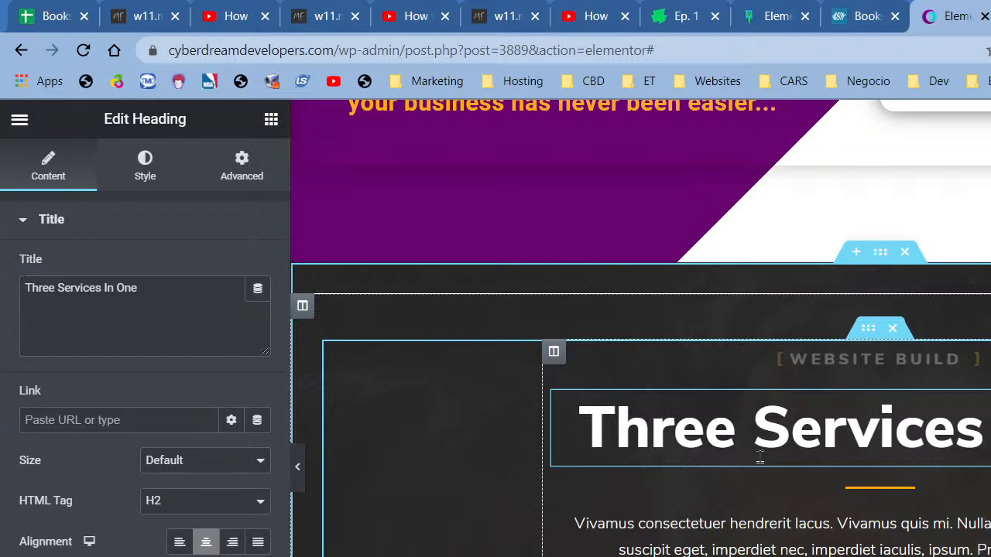
pyautogui.tripleClick(178, 328)
pyautogui.write('Website ')
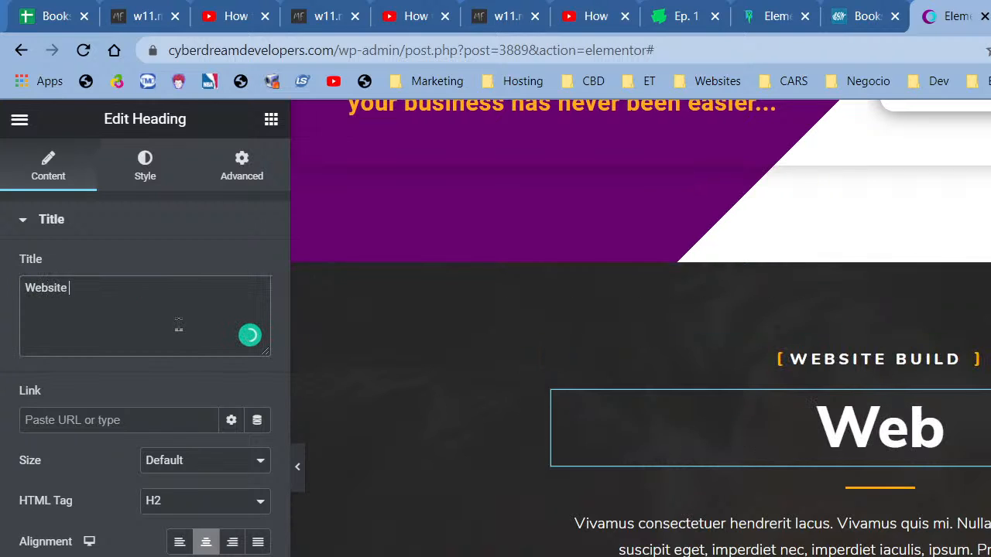
pyautogui.write('Design To ')
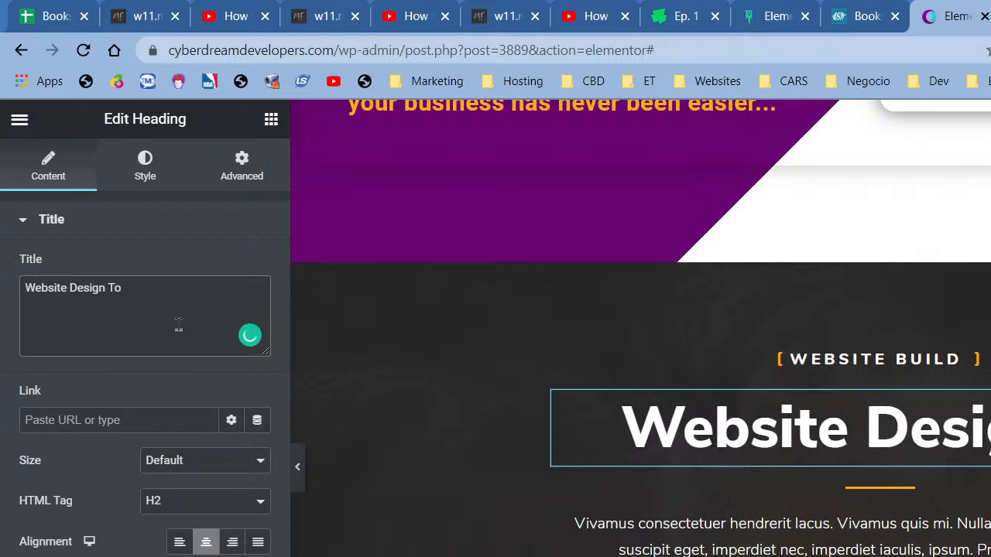
pyautogui.write('Online Mar')
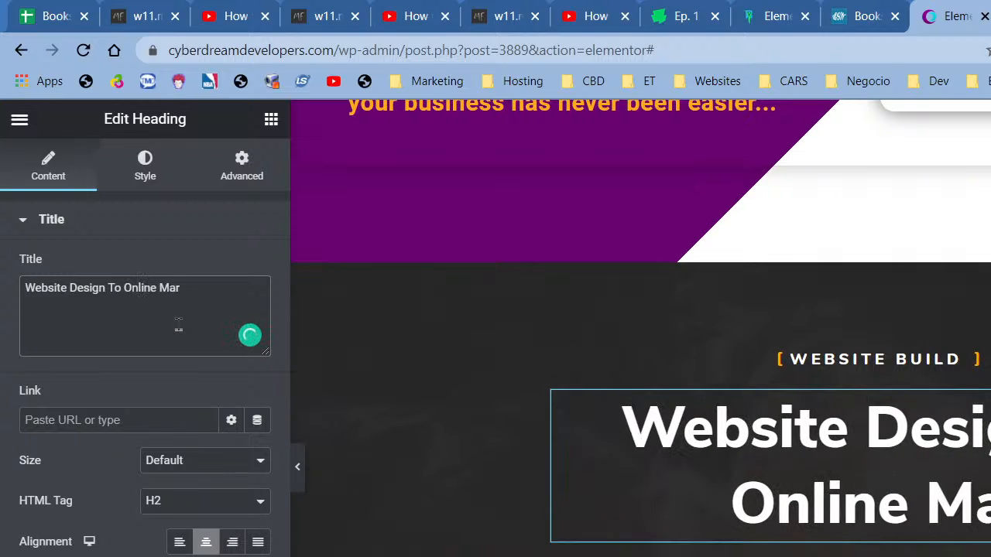
pyautogui.write('keting In One')
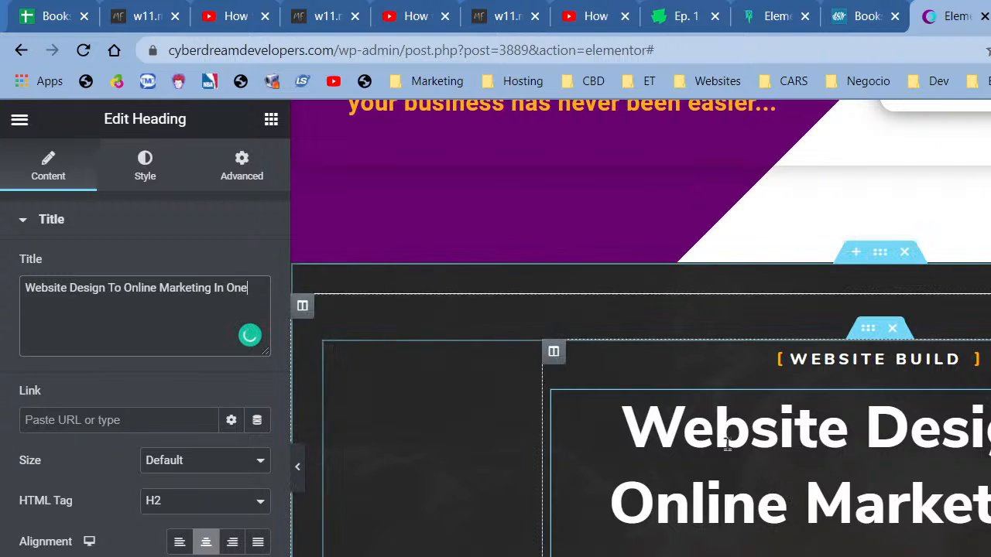
# - Start retyping the WEBSITE BUILD subheading as 'All Online Success tools Integrated'
pyautogui.rightClick(851, 348)
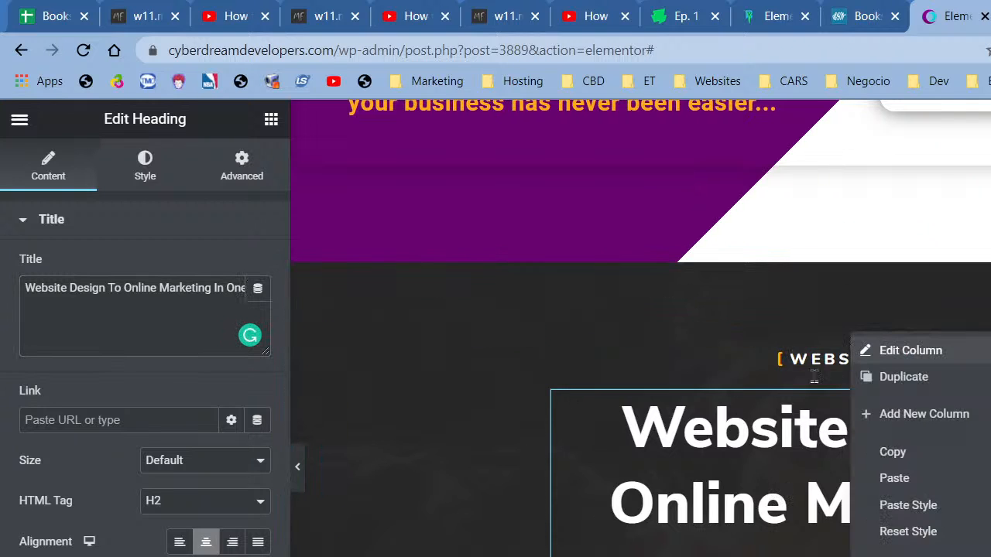
pyautogui.click(836, 358)
pyautogui.click(97, 344)
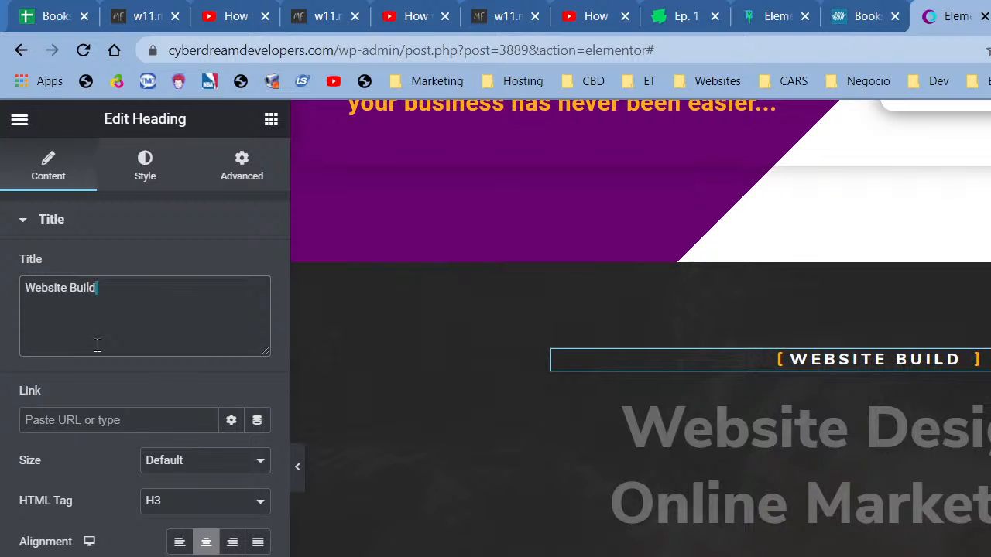
pyautogui.hotkey('ctrl', 'a')
pyautogui.write('Onli')
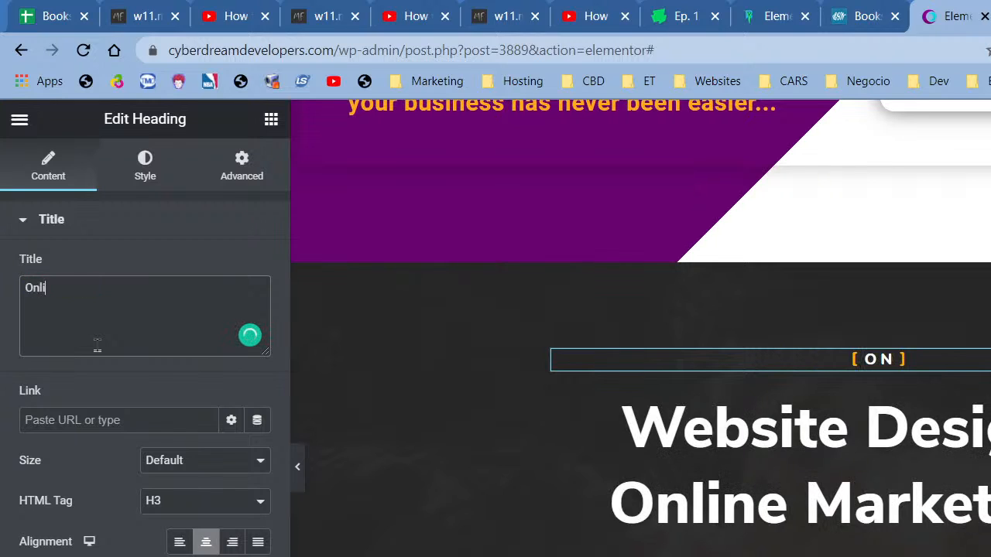
pyautogui.write('ne Success')
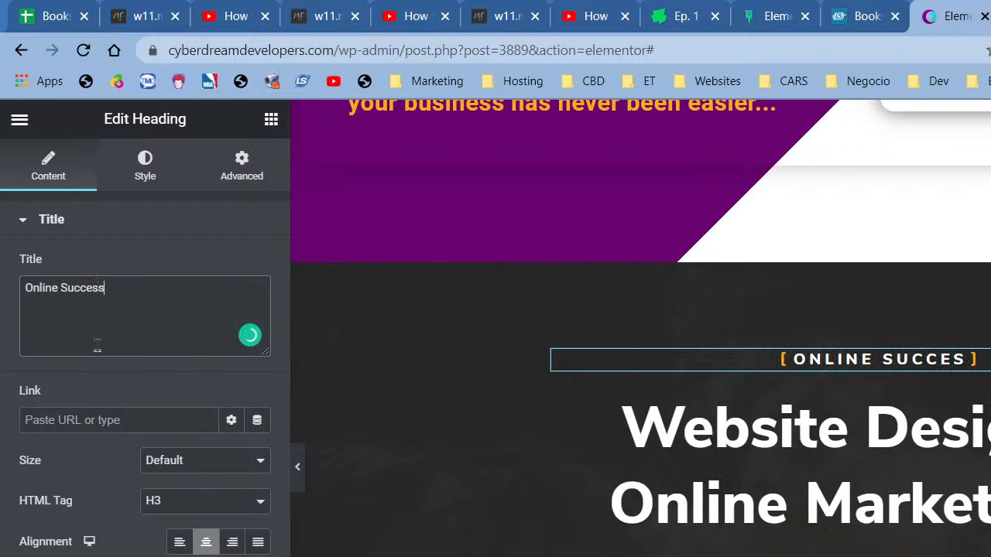
pyautogui.write(' tools')
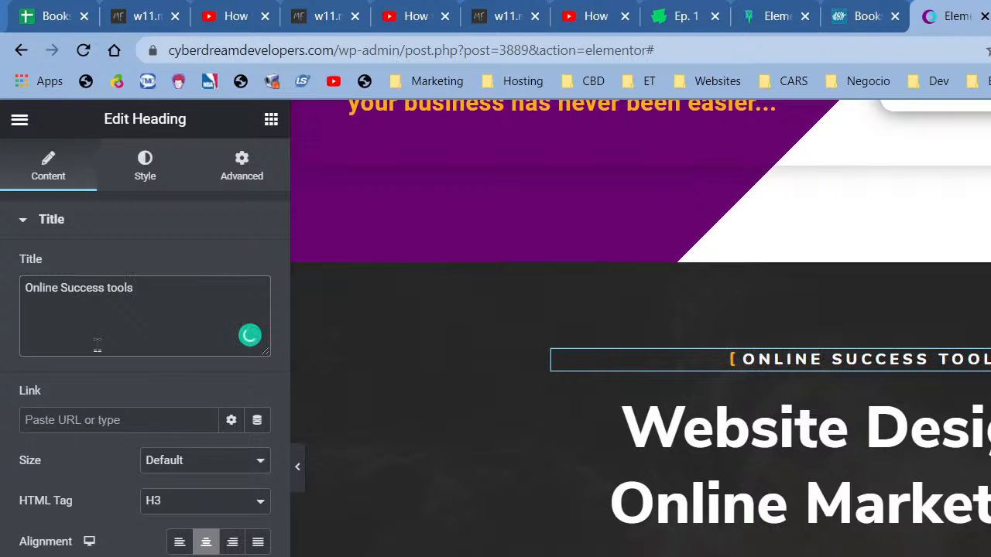
pyautogui.write(' Integrated')
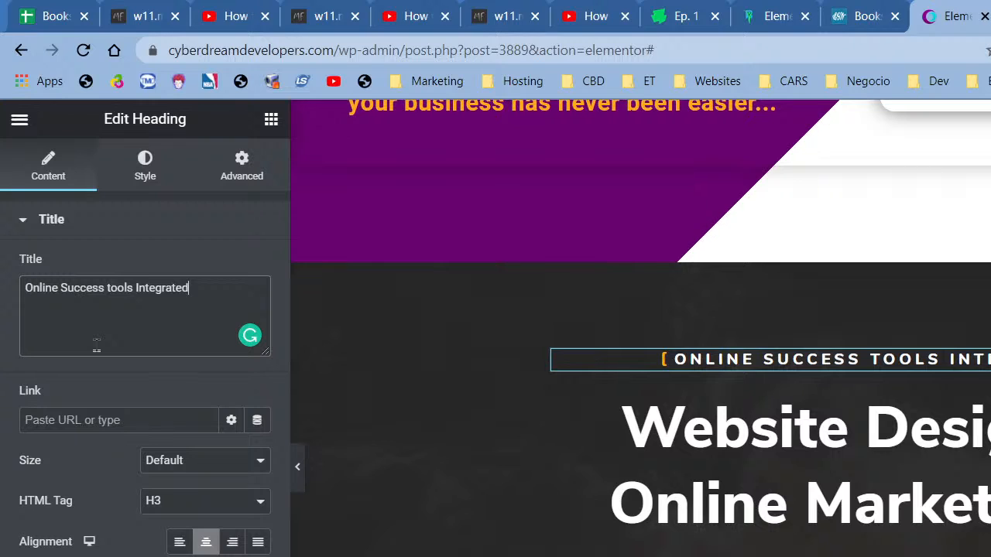
pyautogui.write('All')
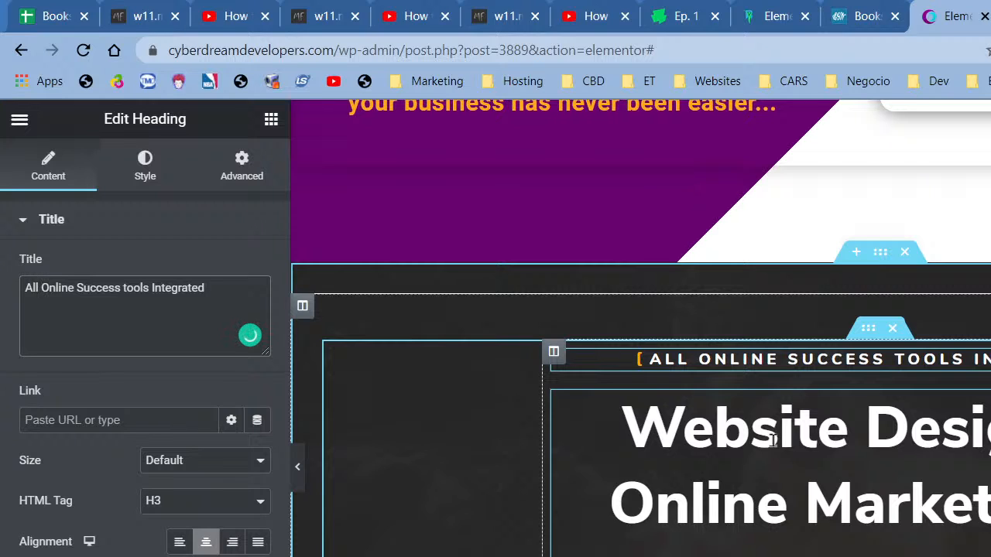
# - Set the inner section's Content Width to 900 in its Layout settings
pyautogui.rightClick(868, 329)
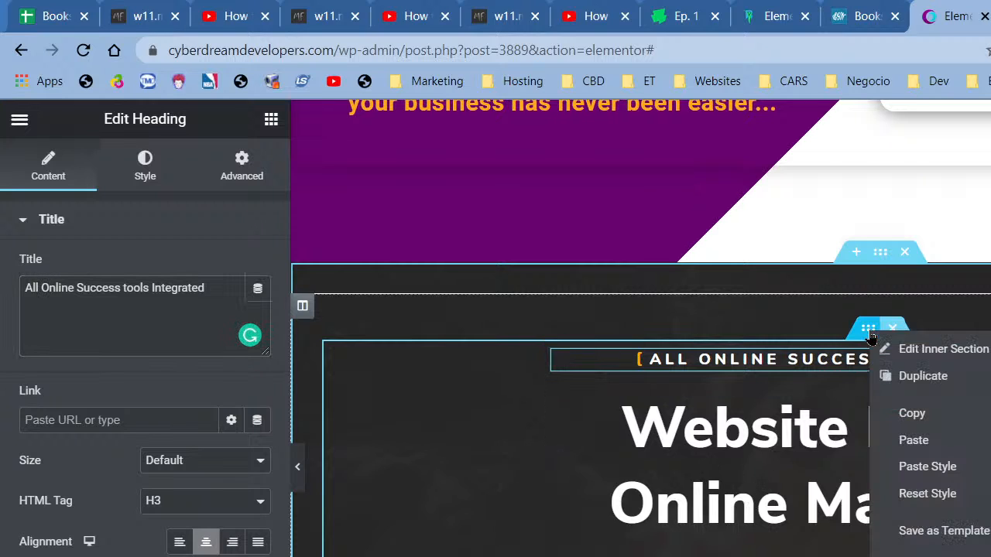
pyautogui.click(950, 356)
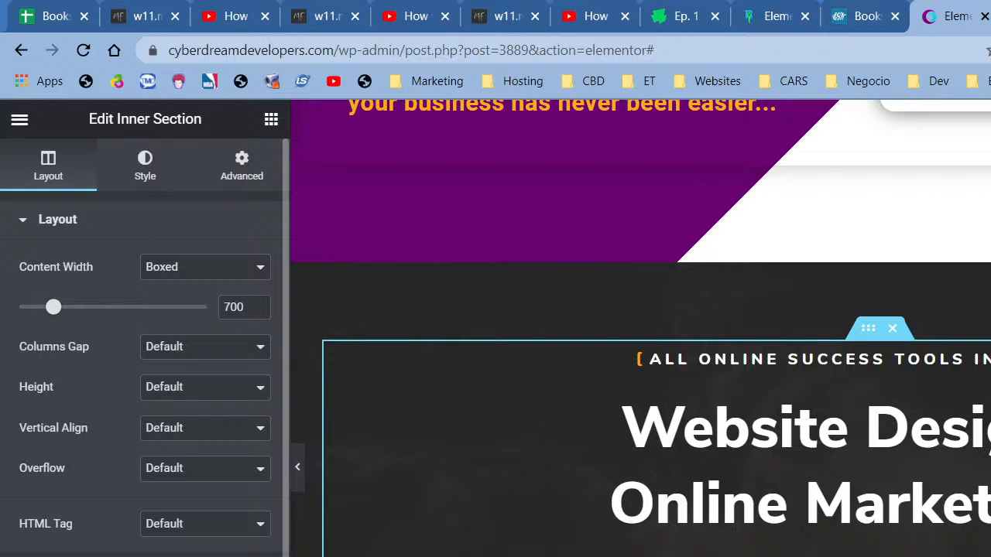
pyautogui.click(85, 556)
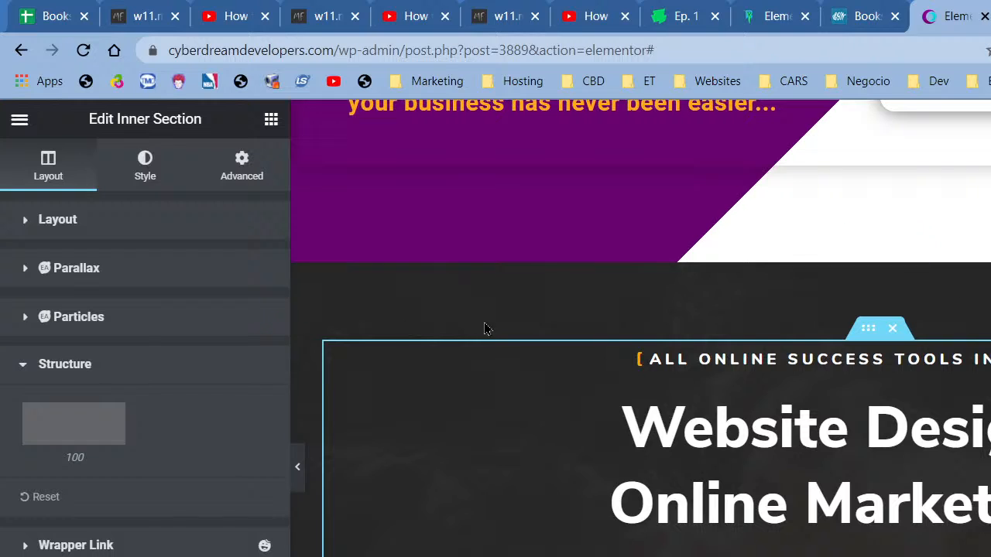
pyautogui.rightClick(863, 341)
pyautogui.click(888, 353)
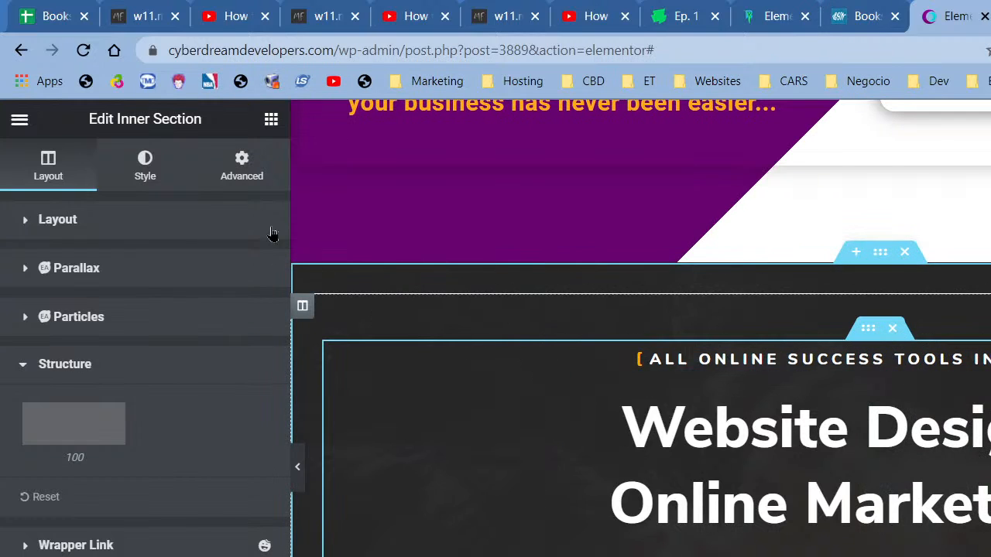
pyautogui.click(241, 162)
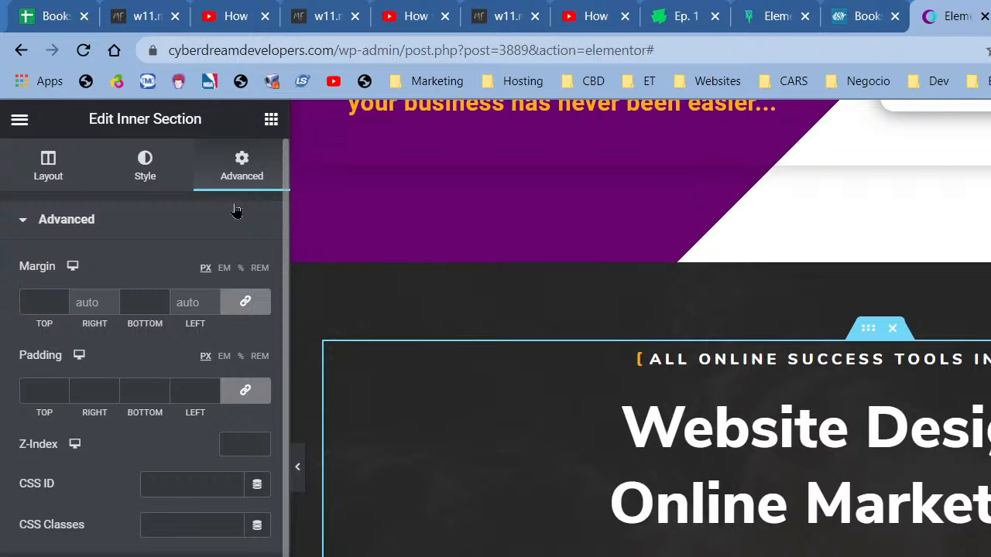
pyautogui.click(51, 172)
pyautogui.moveTo(52, 309); pyautogui.dragTo(90, 319)
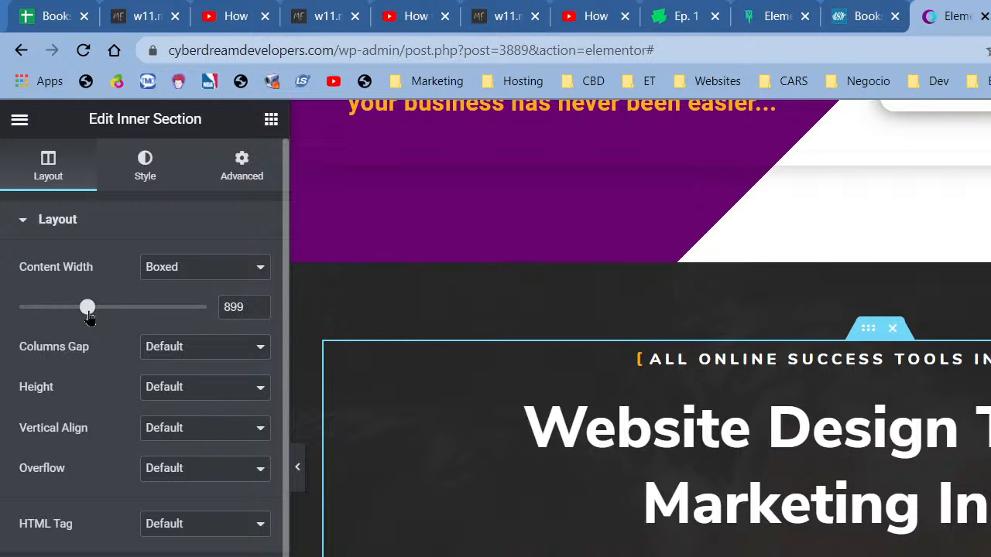
pyautogui.click(258, 302)
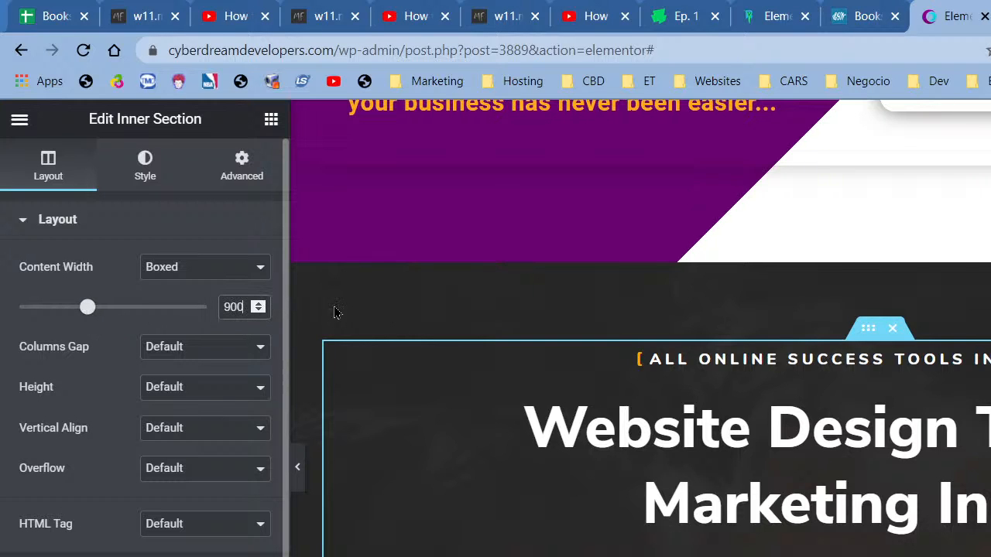
pyautogui.click(857, 422)
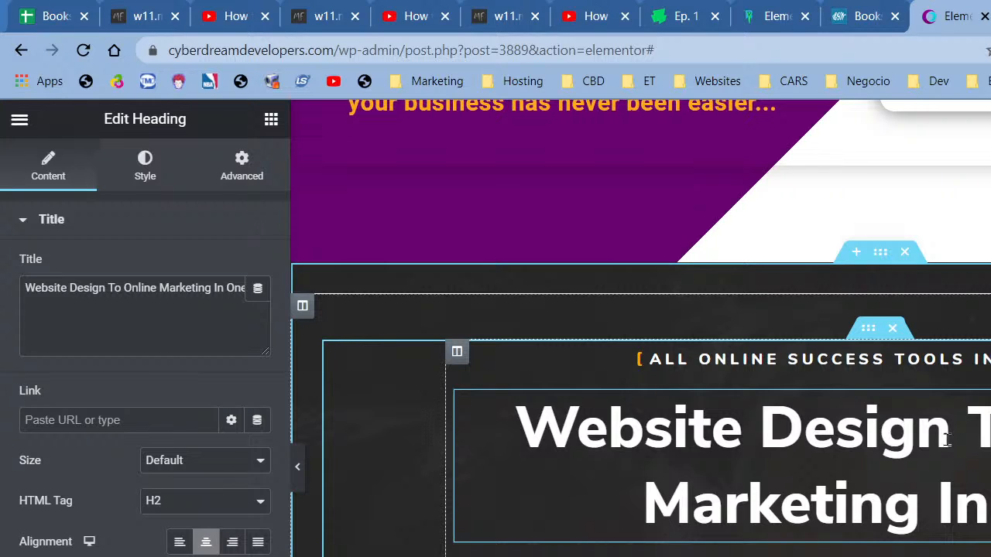
# - Replace the placeholder paragraph with text beginning 'Building a website doesn't guar'
pyautogui.click(944, 555)
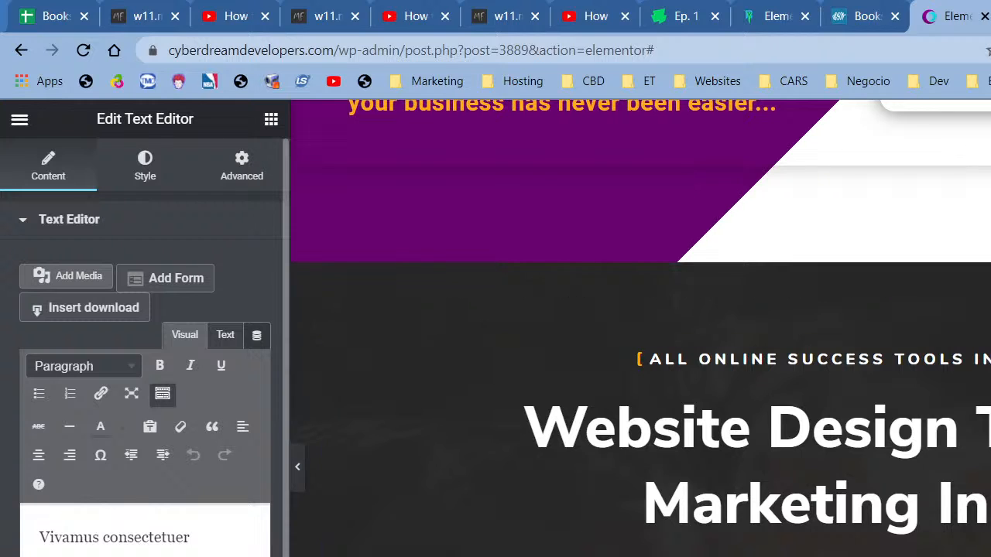
pyautogui.hotkey('ctrl', 'a')
pyautogui.write('Buil')
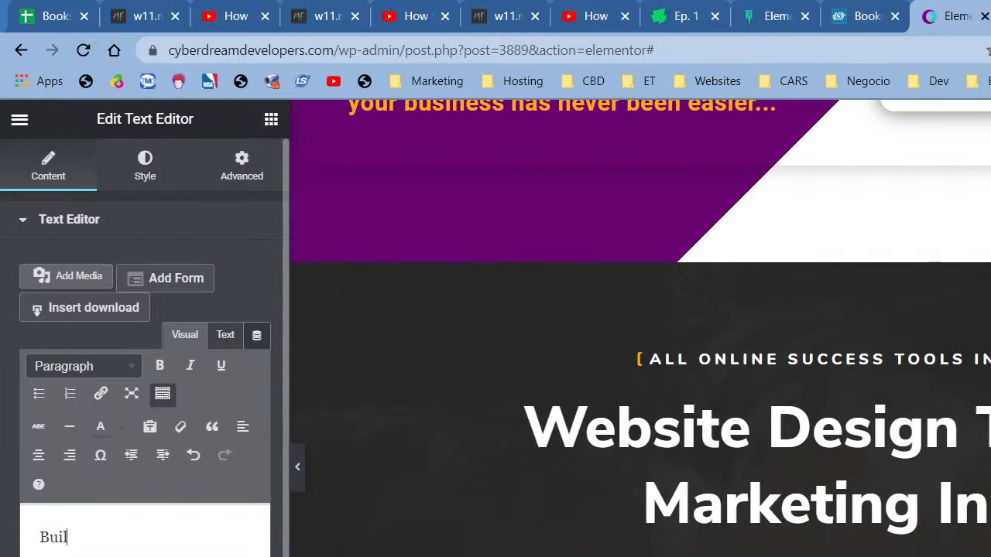
pyautogui.write('ding a')
pyautogui.press('BackSpace')
pyautogui.press('BackSpace')
pyautogui.write('g a website doesn;t')
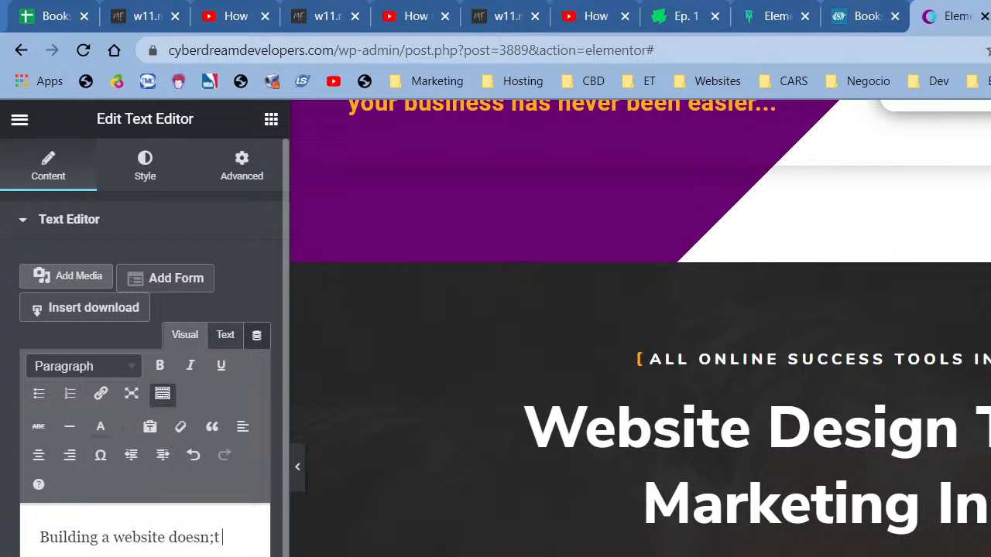
pyautogui.press('BackSpace')
pyautogui.press('BackSpace')
pyautogui.write("'t guar")
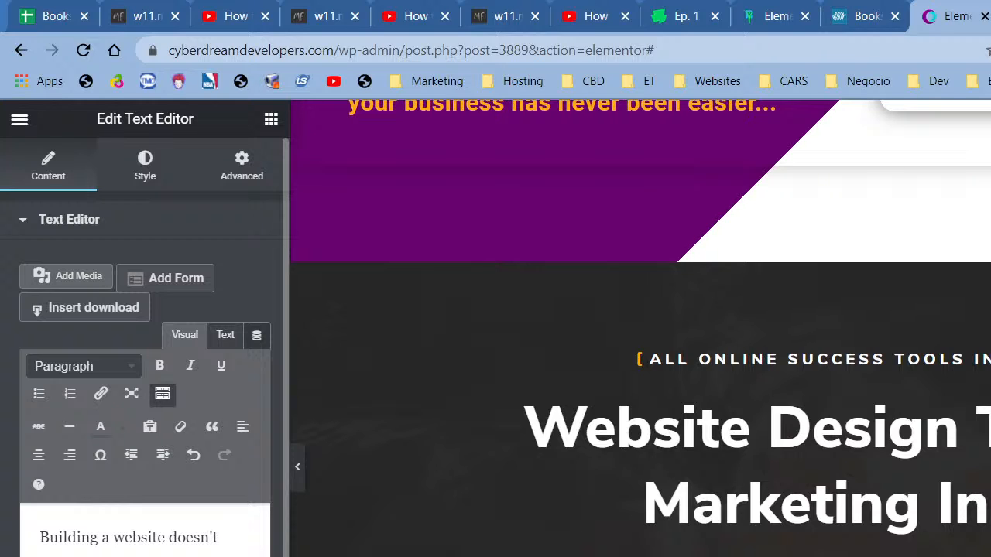
# - Select the 'Website Design To Online Marketing' heading widget to edit it
pyautogui.click(762, 468)
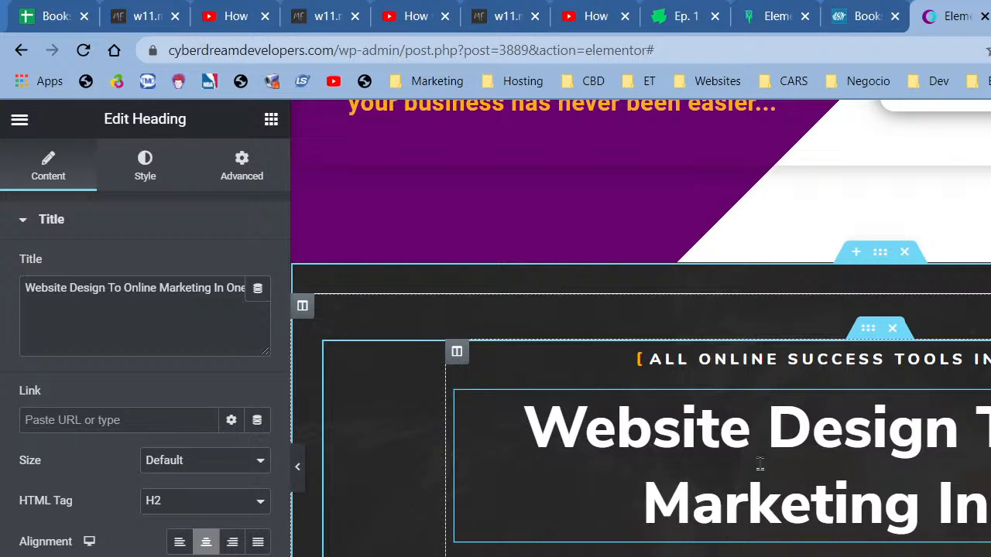
# - Replace the heading title with 'Your Road To Online Success'
pyautogui.tripleClick(151, 348)
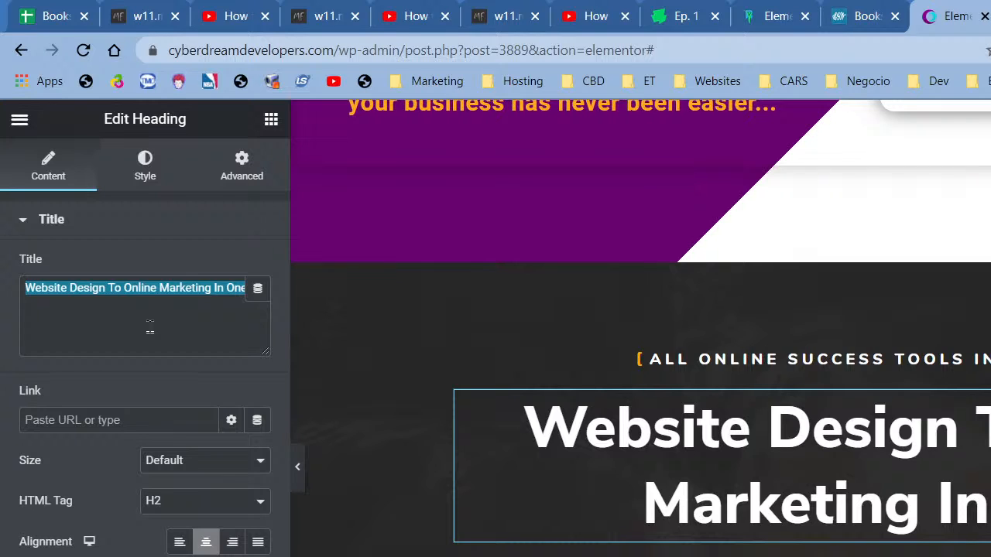
pyautogui.click(150, 328)
pyautogui.hotkey('ctrl', 'a')
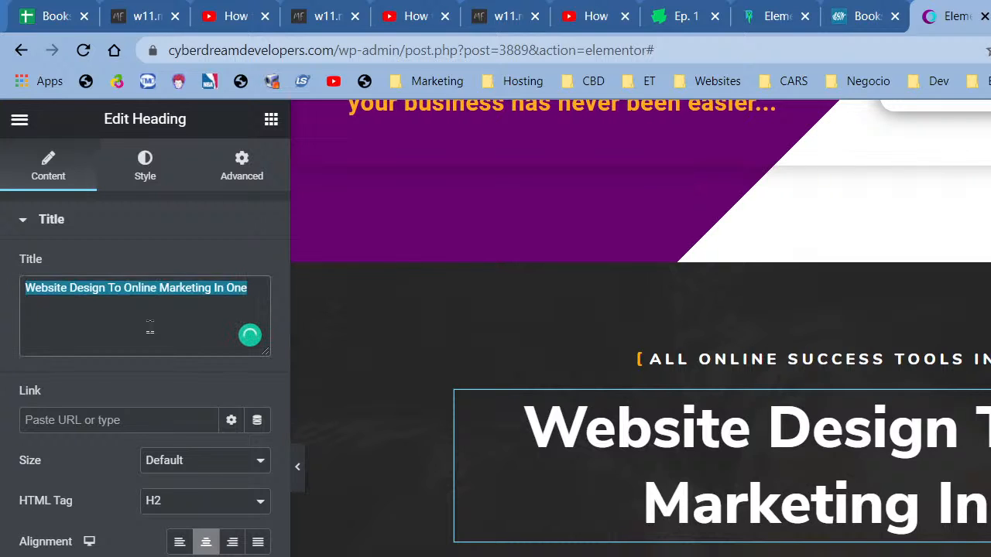
pyautogui.press('BackSpace')
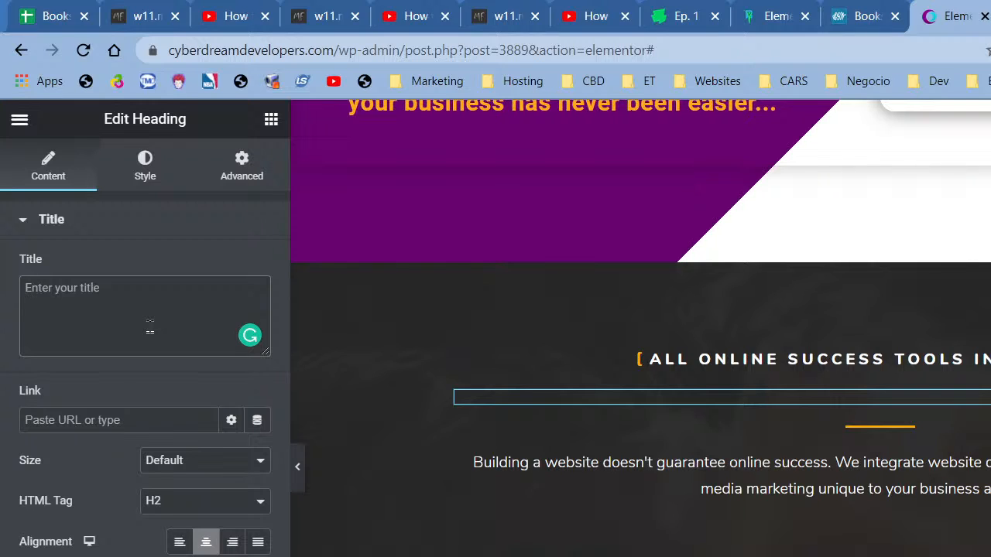
pyautogui.write('We Take')
pyautogui.press('BackSpace')
pyautogui.press('BackSpace')
pyautogui.press('BackSpace')
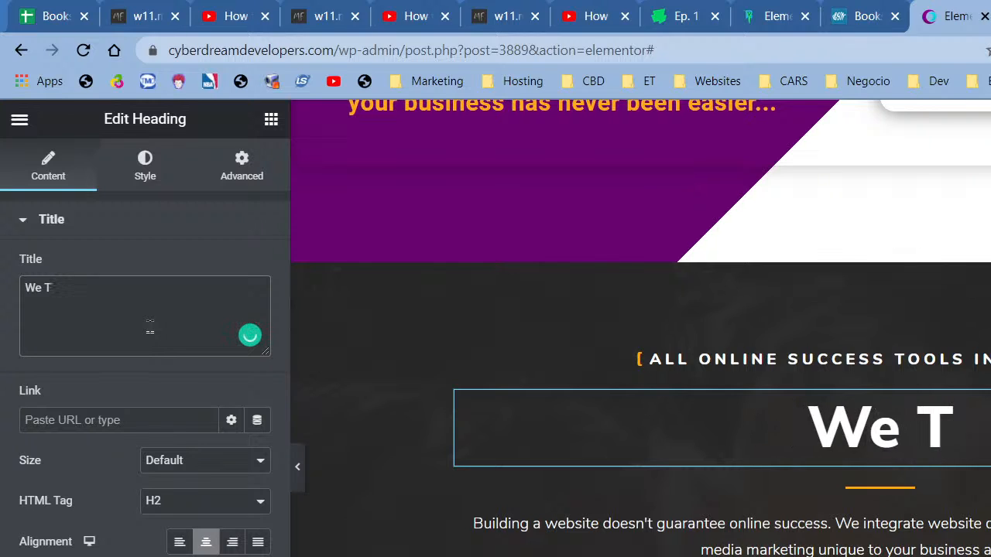
pyautogui.press('BackSpace')
pyautogui.press('BackSpace')
pyautogui.press('BackSpace')
pyautogui.press('BackSpace')
pyautogui.write('O')
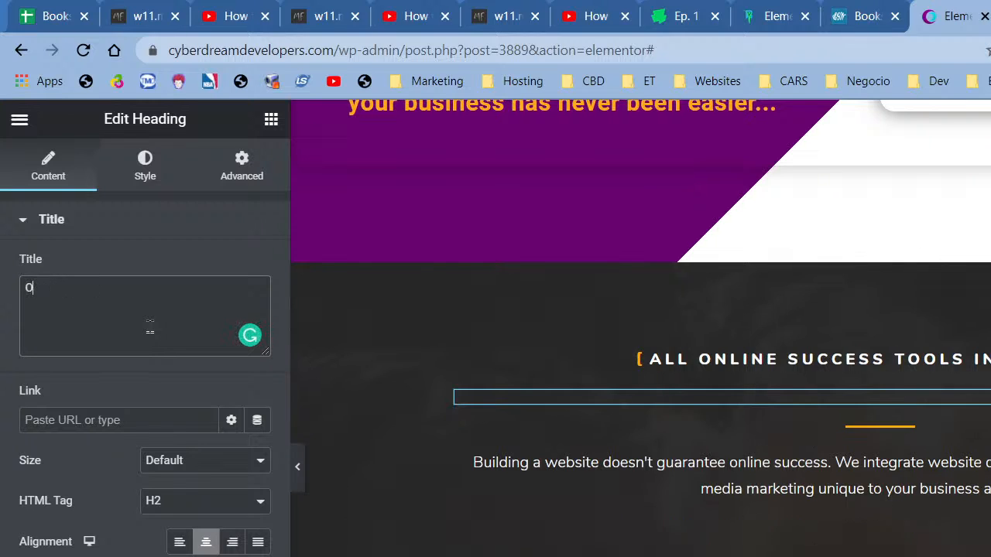
pyautogui.write('Yo')
pyautogui.press('BackSpace')
pyautogui.press('BackSpace')
pyautogui.press('BackSpace')
pyautogui.write('Your ')
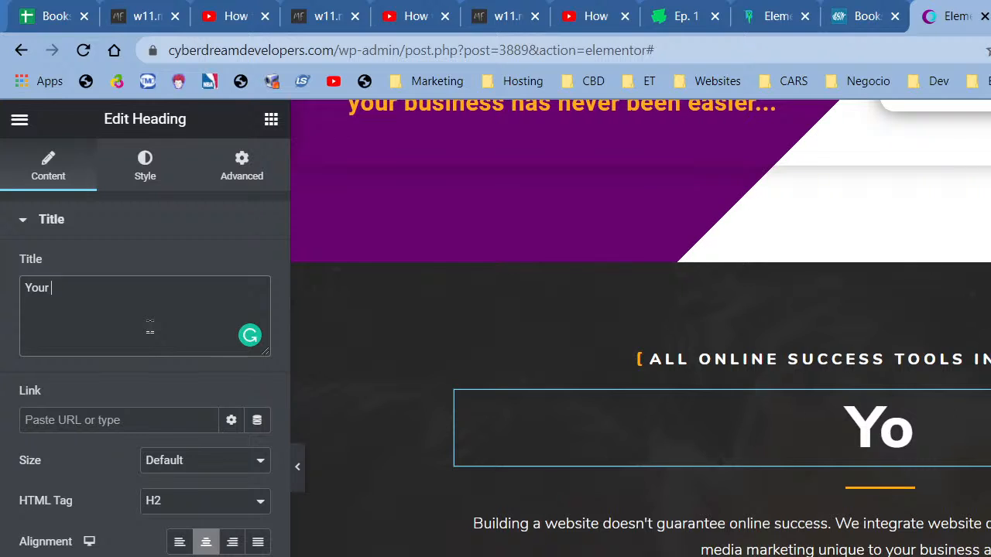
pyautogui.write('Road To On')
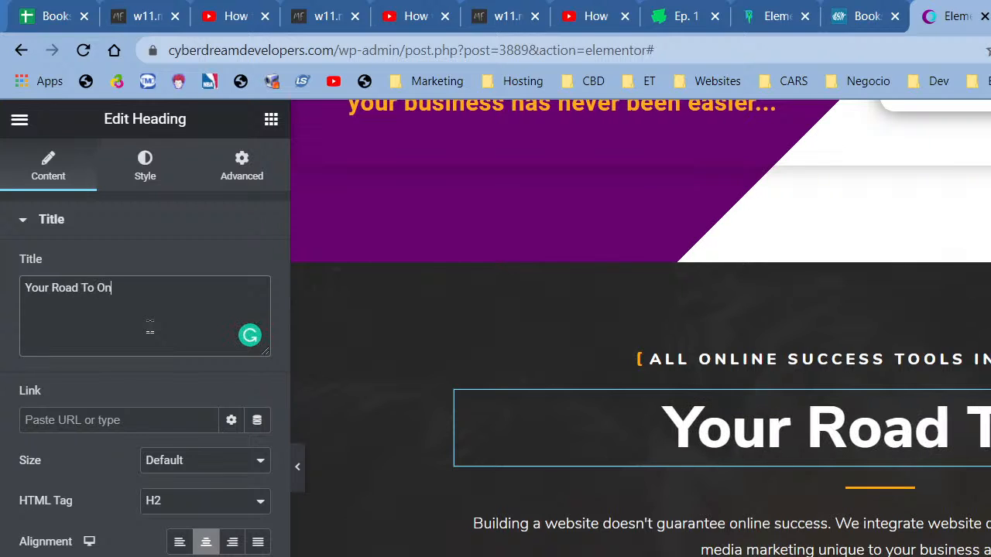
pyautogui.write('line Success')
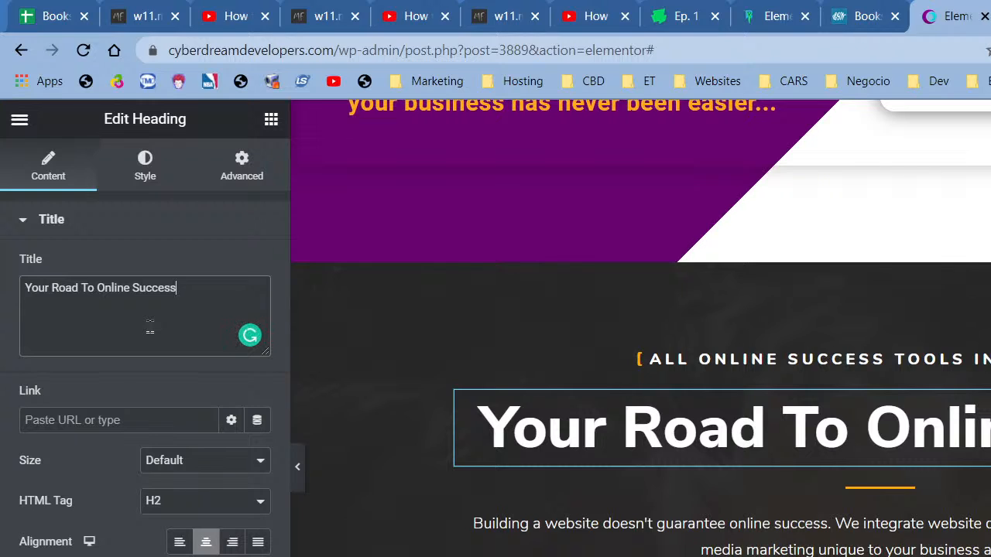
pyautogui.click(588, 535)
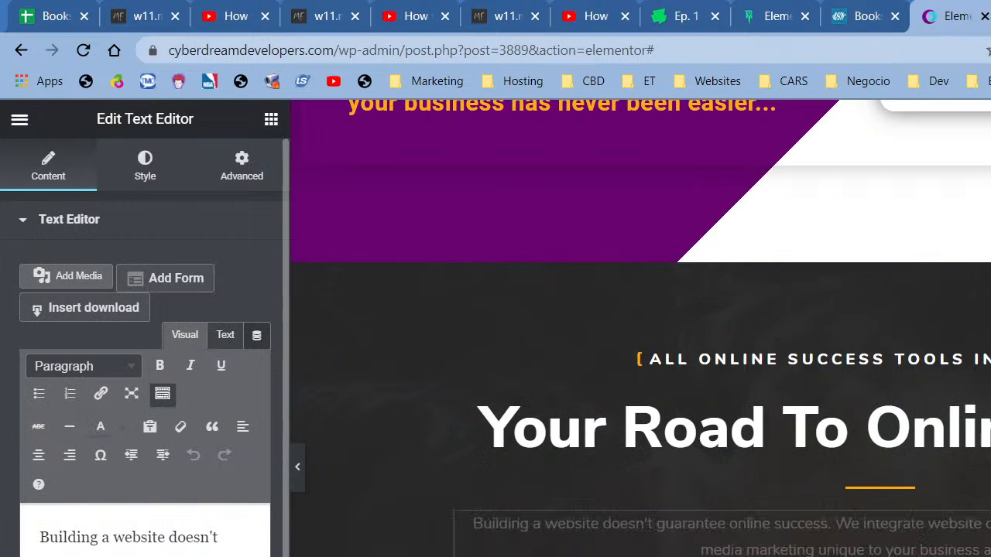
# - Type extra wording ending 'best results possible. sales.' into the intro paragraph
pyautogui.write('and')
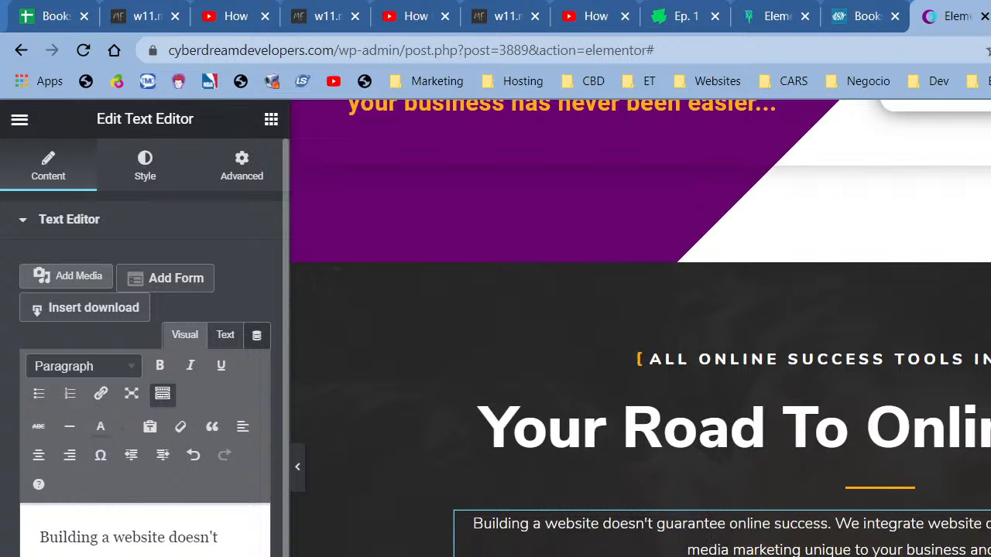
pyautogui.write(' test')
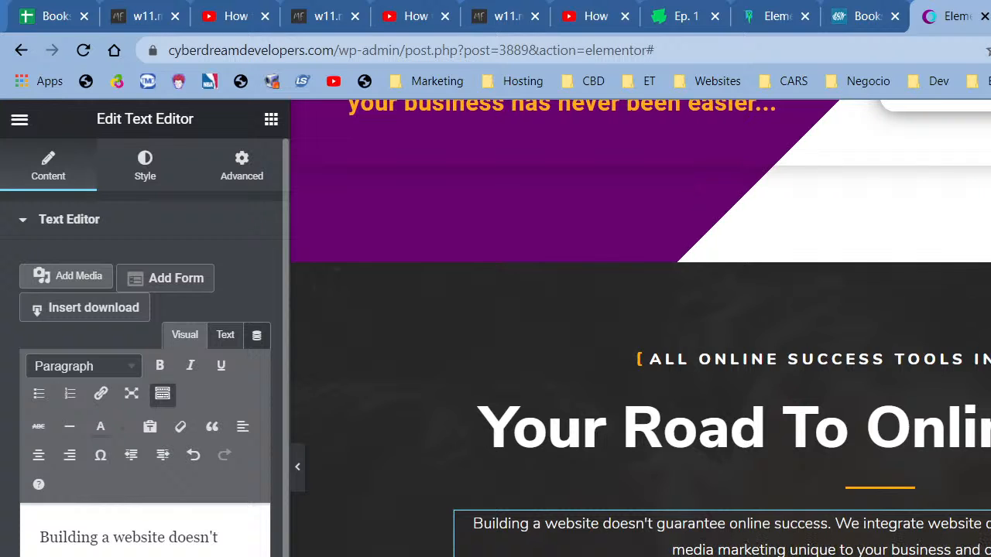
pyautogui.write(' t')
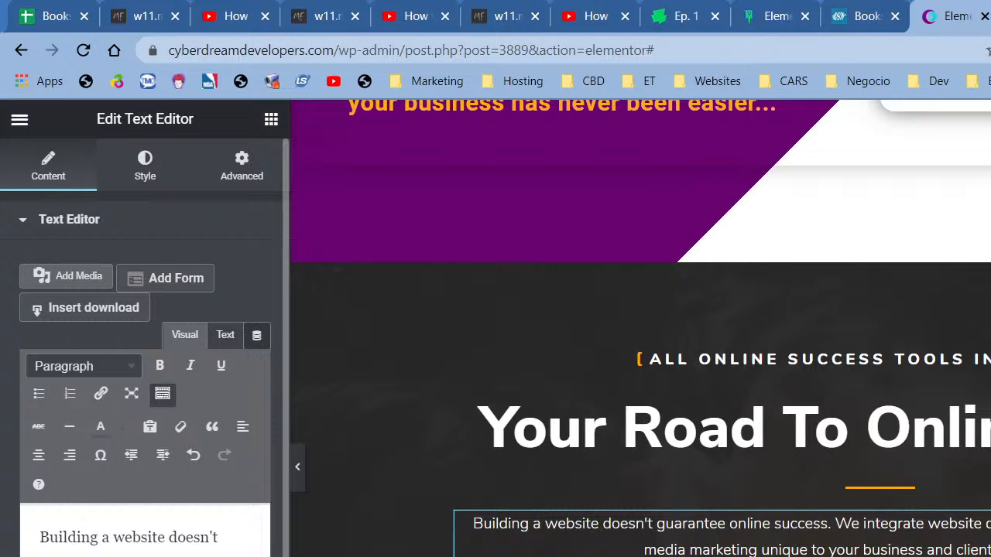
pyautogui.write('estingbest results')
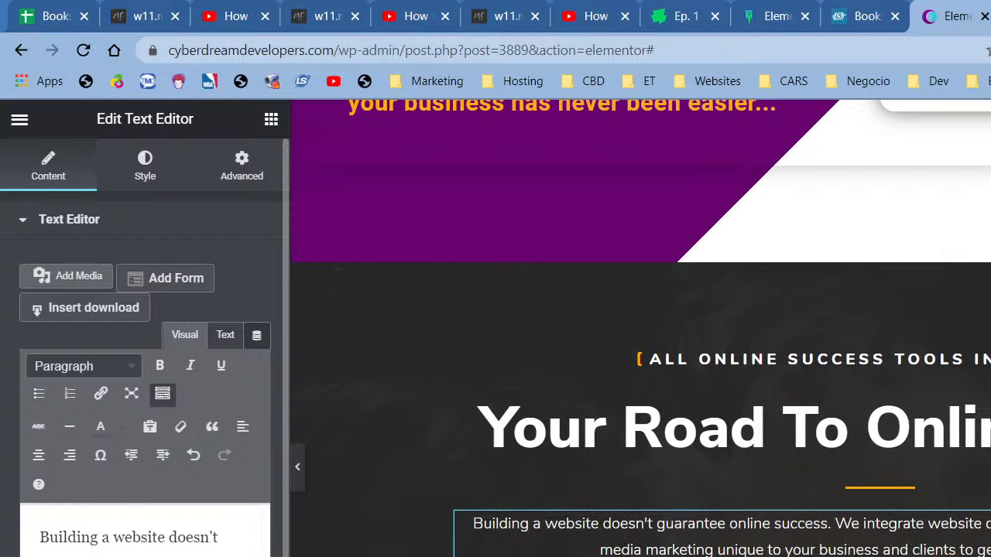
pyautogui.write(' possible.')
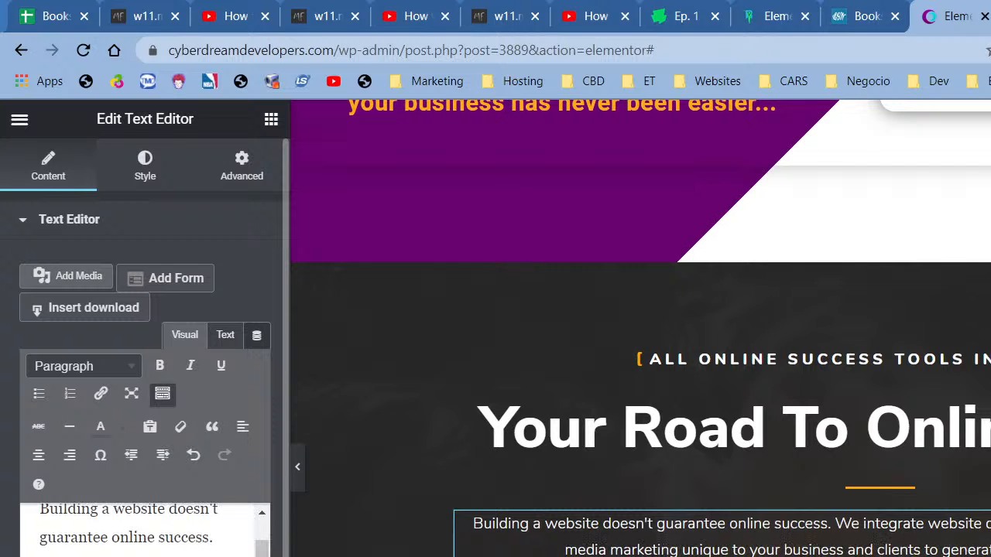
pyautogui.write(' sales')
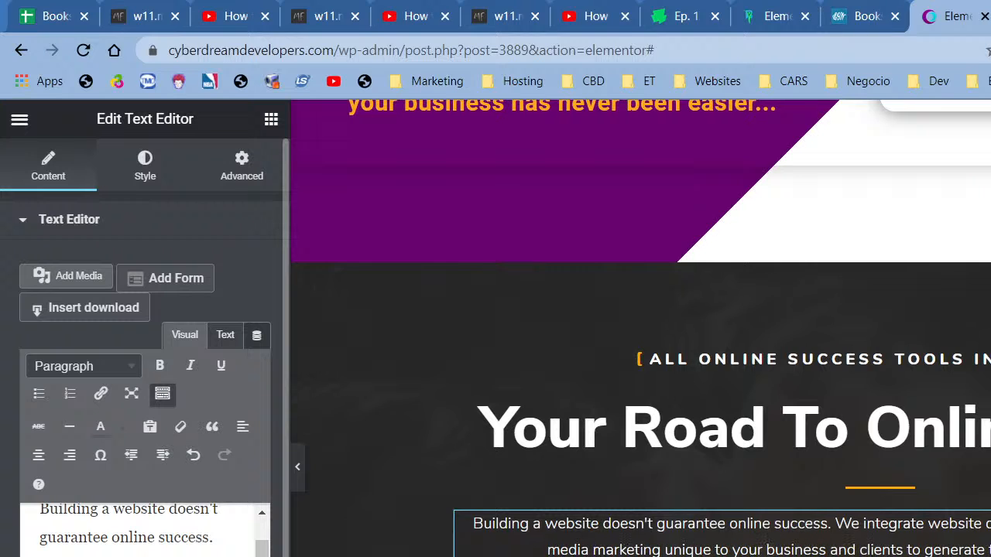
pyautogui.write('.')
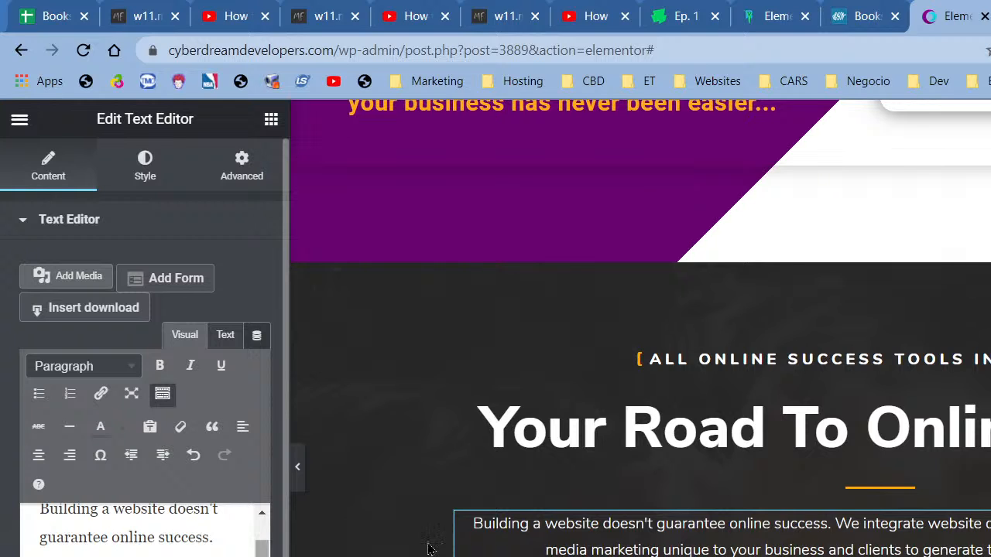
pyautogui.scroll(-4, 697, 480)
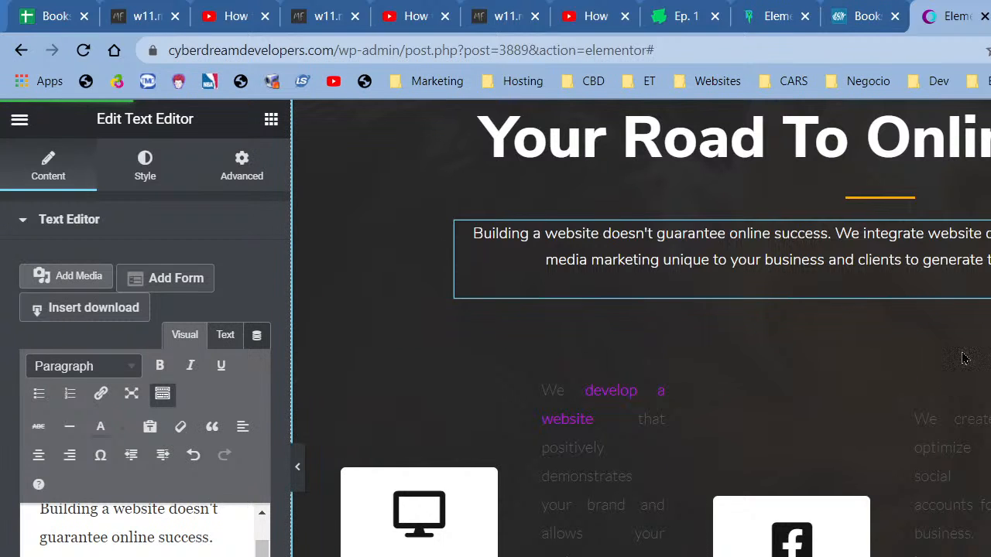
pyautogui.scroll(1, 461, 464)
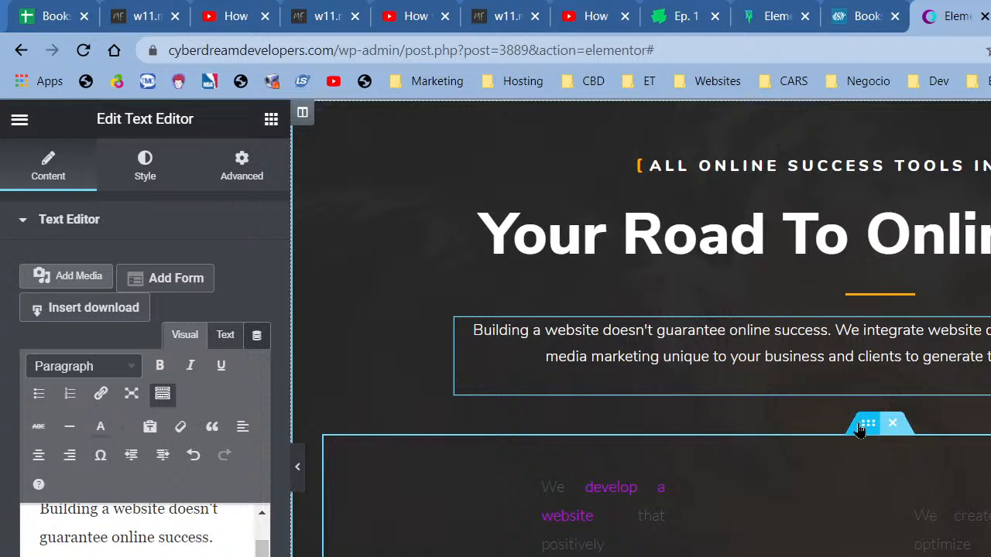
pyautogui.scroll(2, 525, 188)
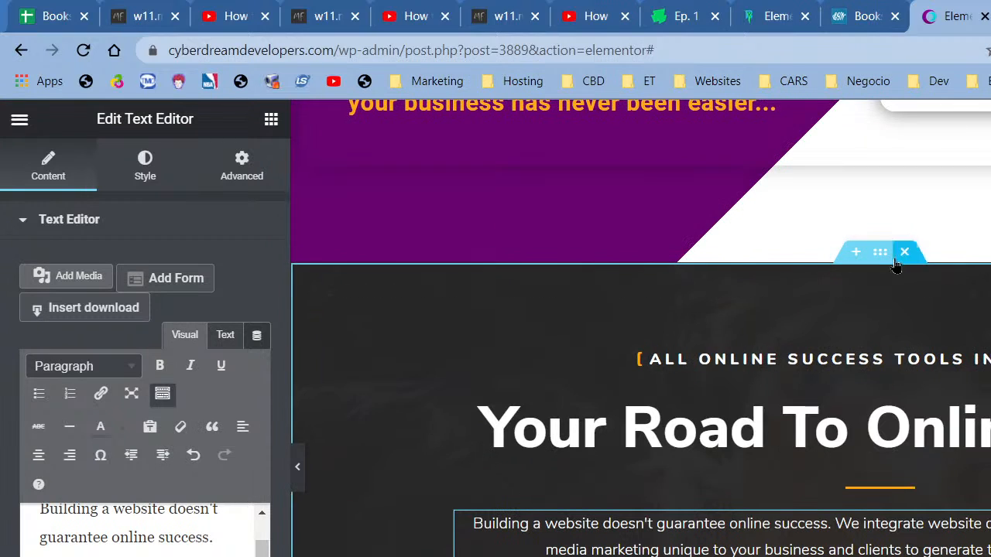
# - Open the dark section and inner section settings, then collapse the editor panel
pyautogui.rightClick(897, 253)
pyautogui.click(940, 275)
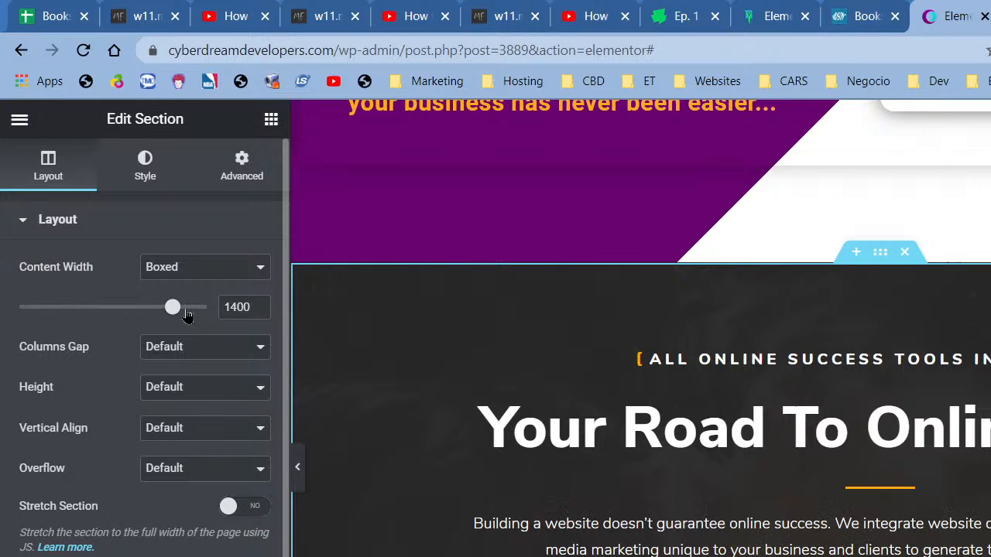
pyautogui.scroll(-2, 327, 400)
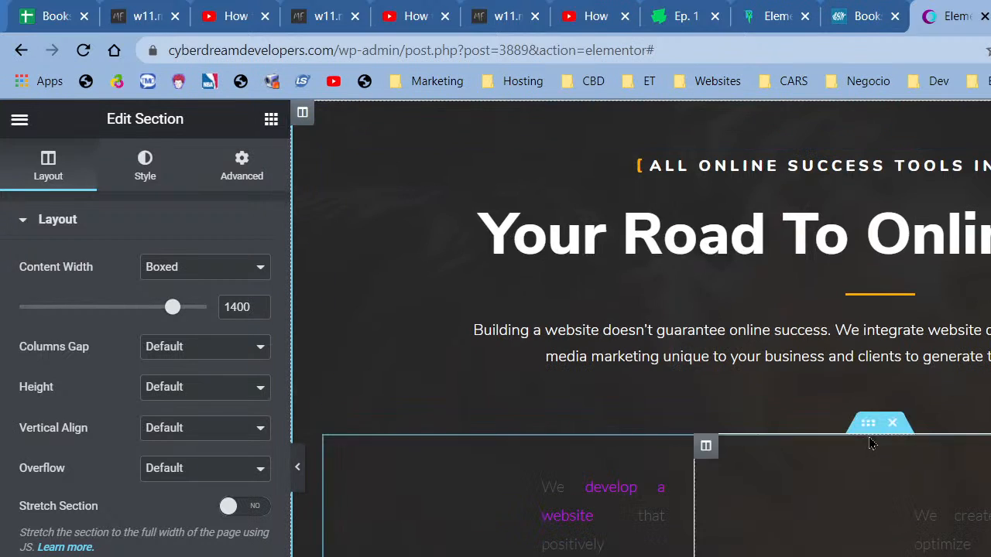
pyautogui.rightClick(886, 431)
pyautogui.click(913, 443)
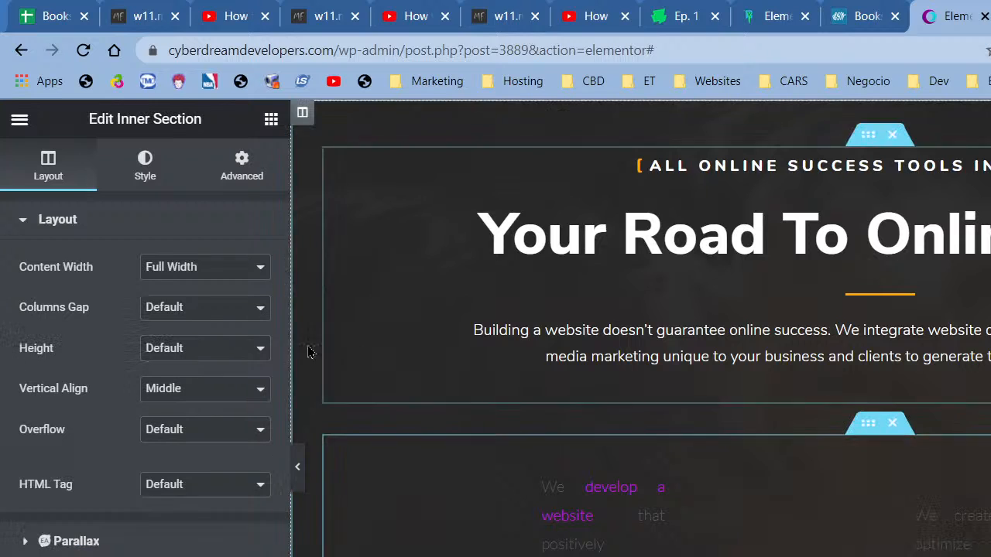
pyautogui.click(297, 467)
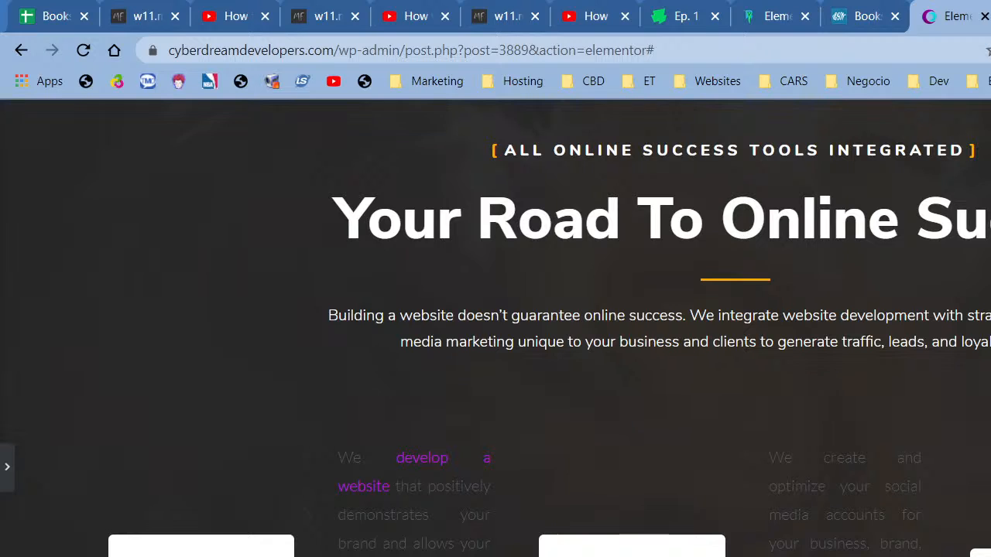
pyautogui.scroll(-3, 495, 325)
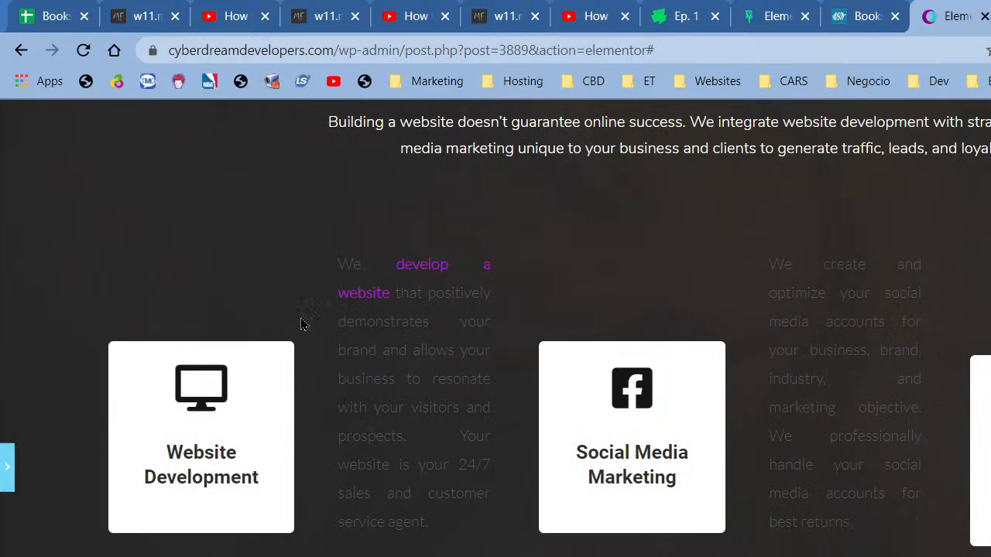
# - Delete the spacer above the Website Development card
pyautogui.click(171, 319)
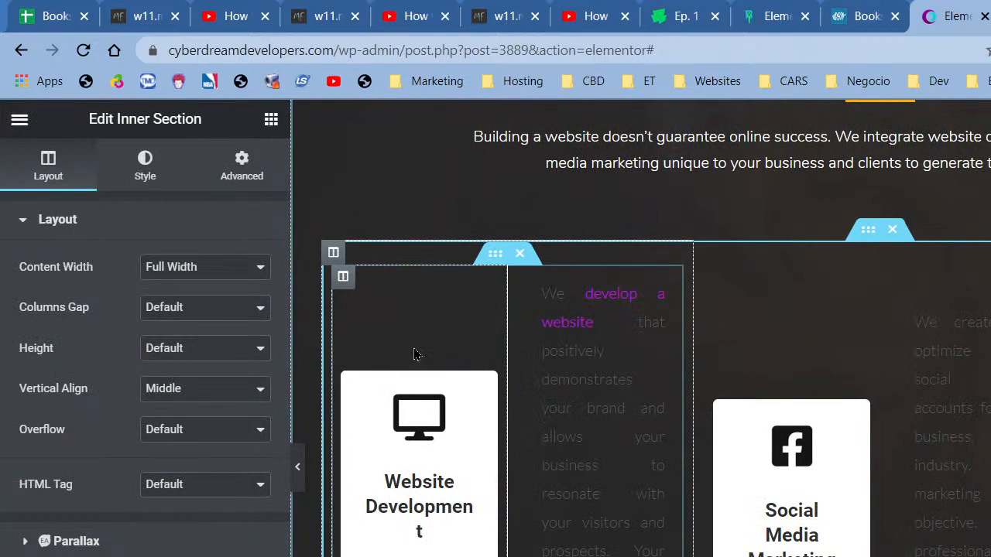
pyautogui.rightClick(394, 325)
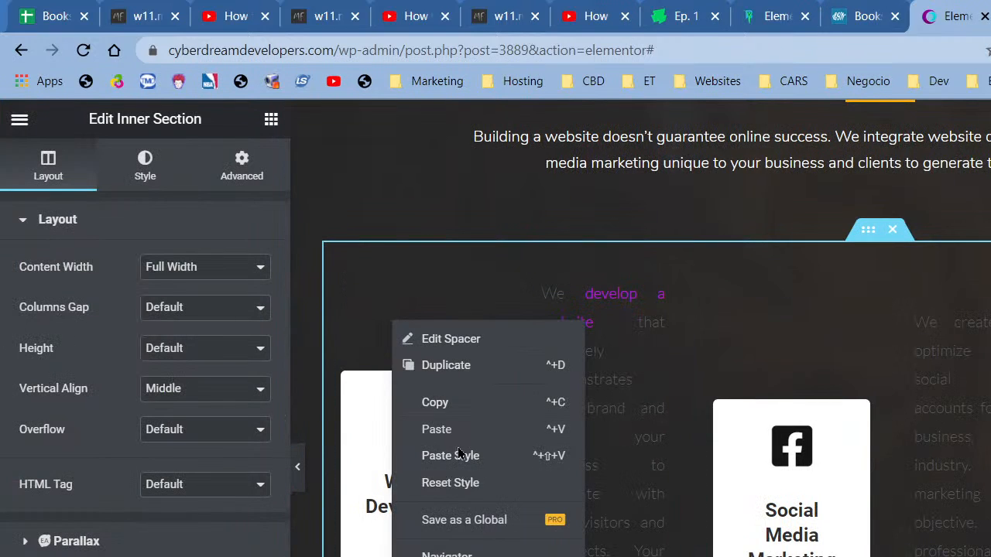
pyautogui.click(453, 556)
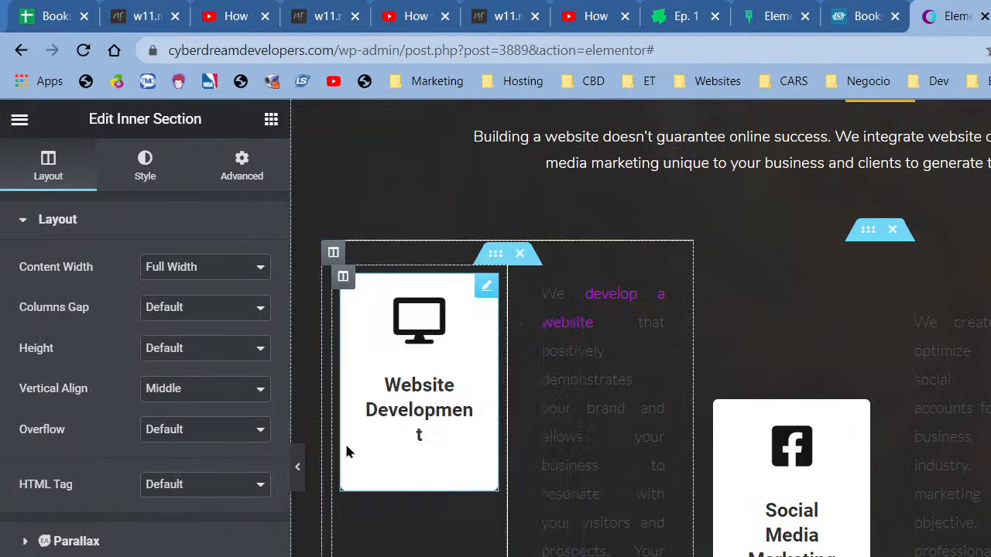
pyautogui.click(298, 472)
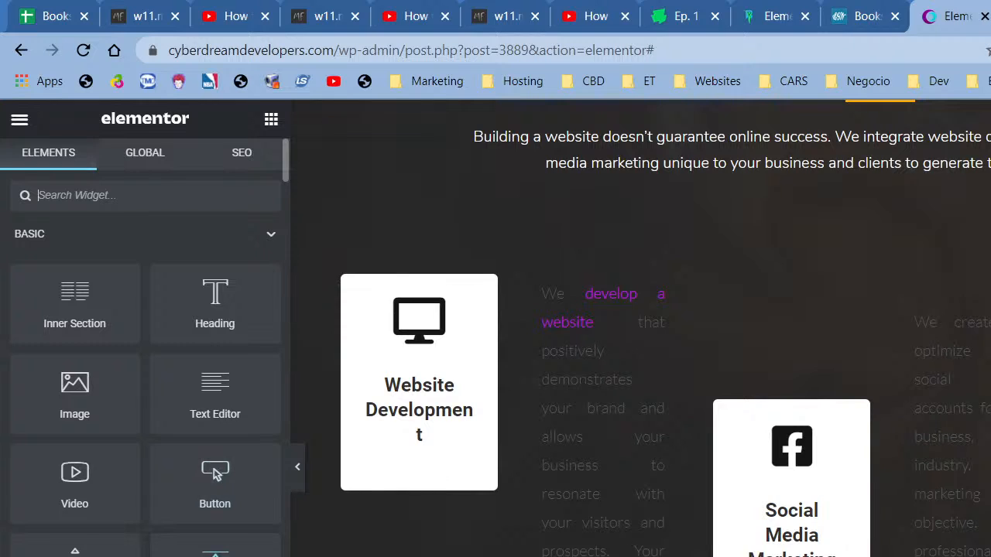
# - Add a new spacer above the Website Development card with 30 px height
pyautogui.moveTo(214, 547); pyautogui.dragTo(415, 318)
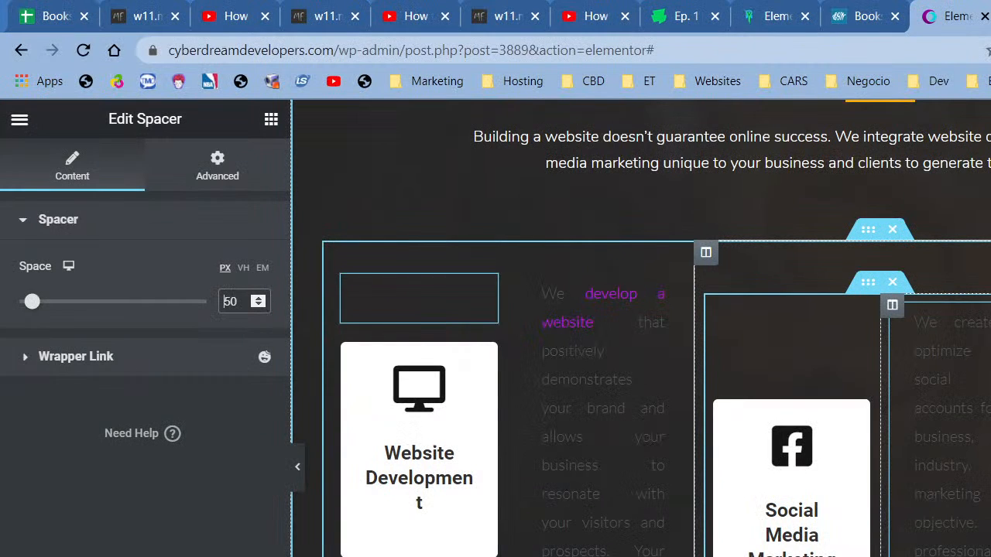
pyautogui.moveTo(231, 301); pyautogui.dragTo(219, 299)
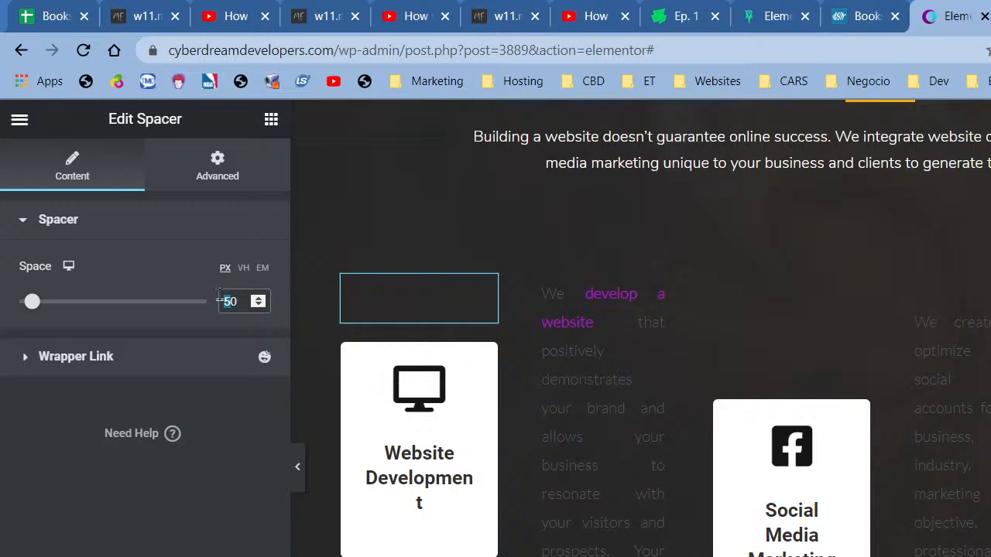
pyautogui.write('3')
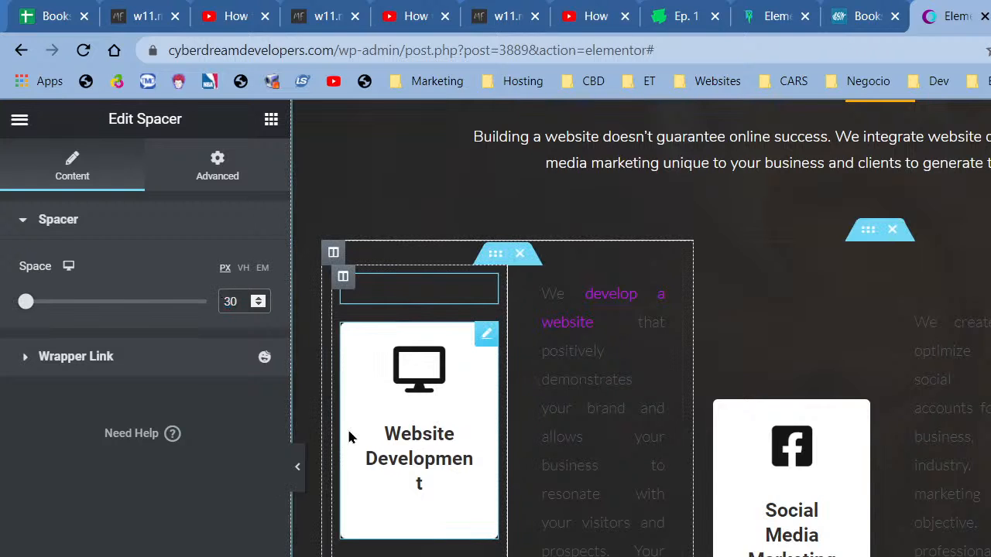
pyautogui.click(295, 467)
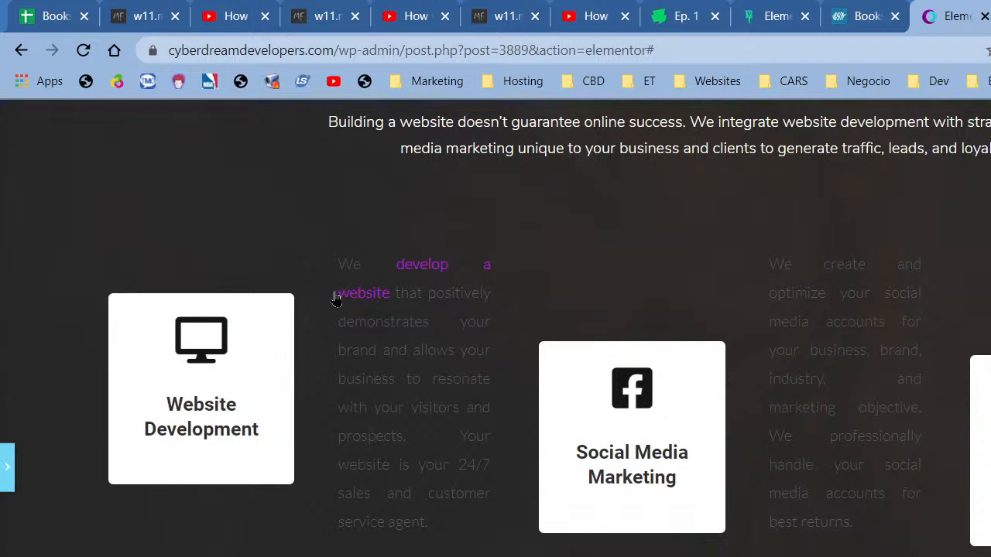
pyautogui.click(7, 467)
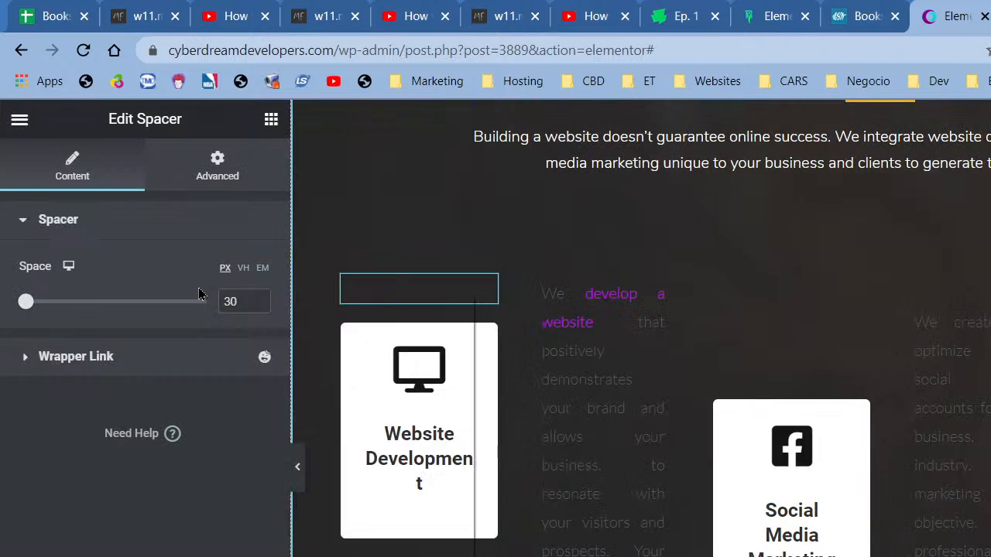
# - Copy the Website Development spacer and paste its style onto the other column's spacer
pyautogui.rightClick(199, 288)
pyautogui.click(205, 548)
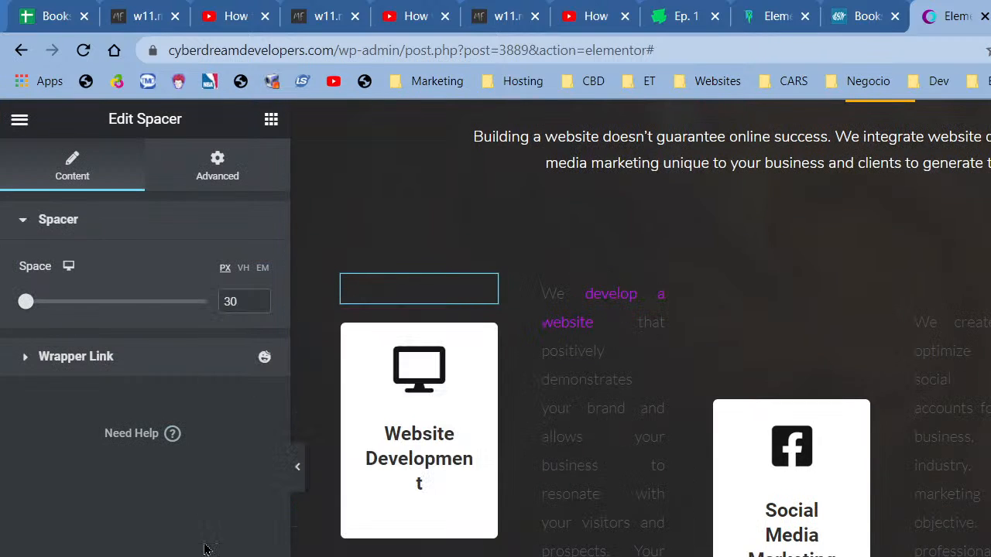
pyautogui.rightClick(403, 298)
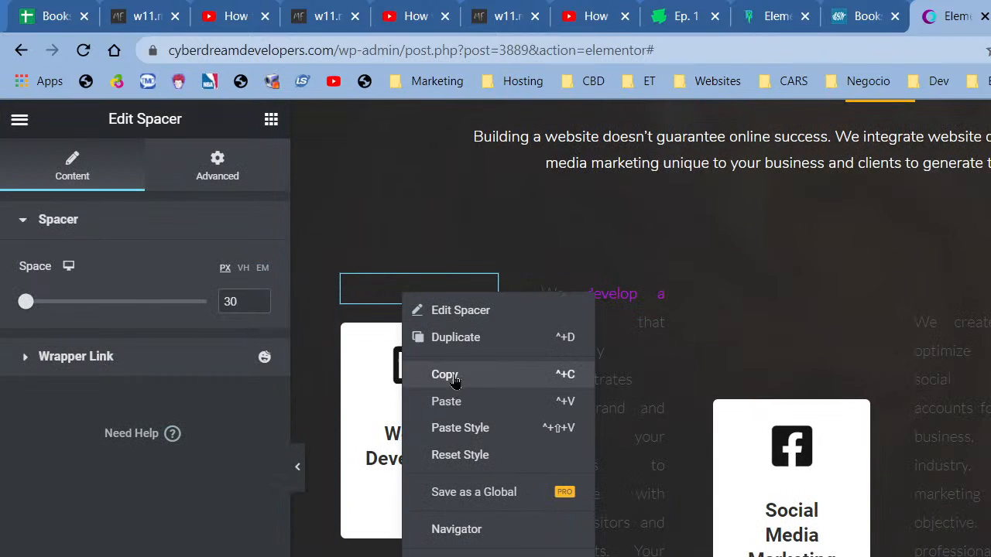
pyautogui.click(447, 376)
pyautogui.hotkey('ctrl', 'v')
pyautogui.rightClick(797, 352)
pyautogui.click(866, 488)
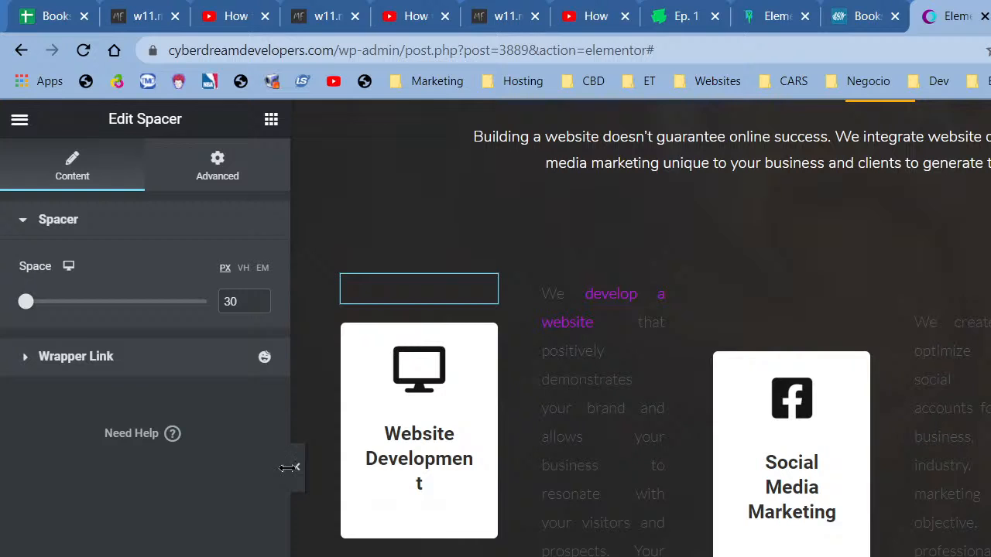
pyautogui.click(299, 481)
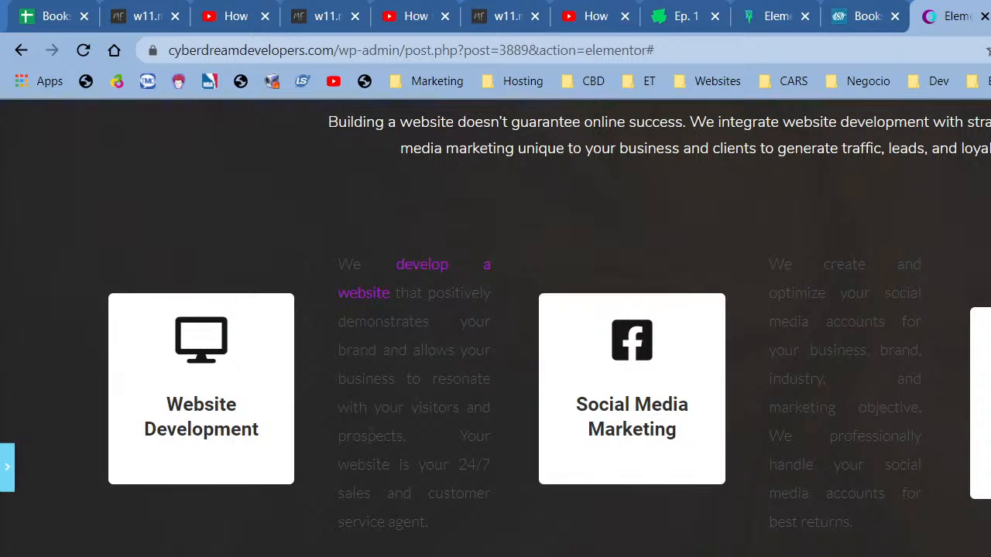
# - Reduce the Website Development spacer to 15 px
pyautogui.click(7, 467)
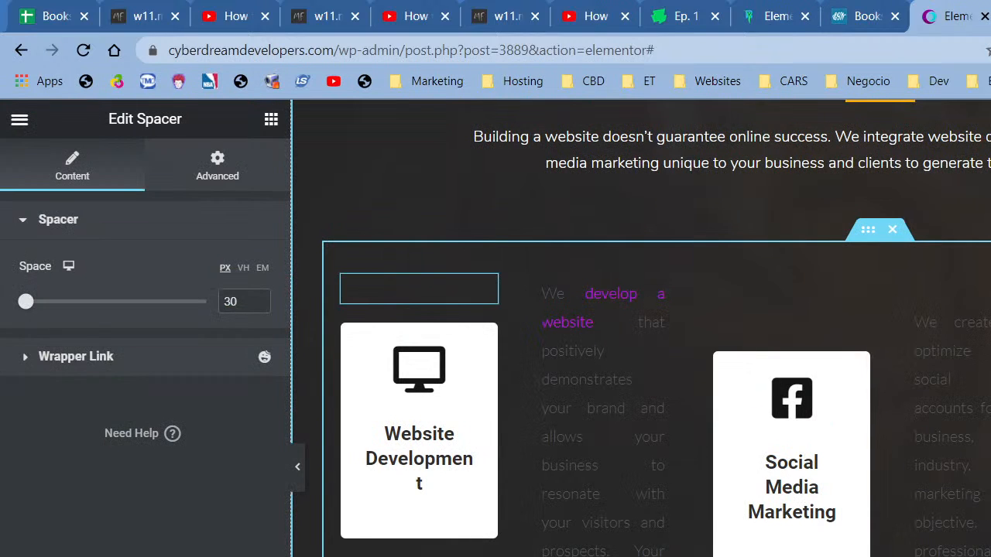
pyautogui.doubleClick(234, 302)
pyautogui.write('15')
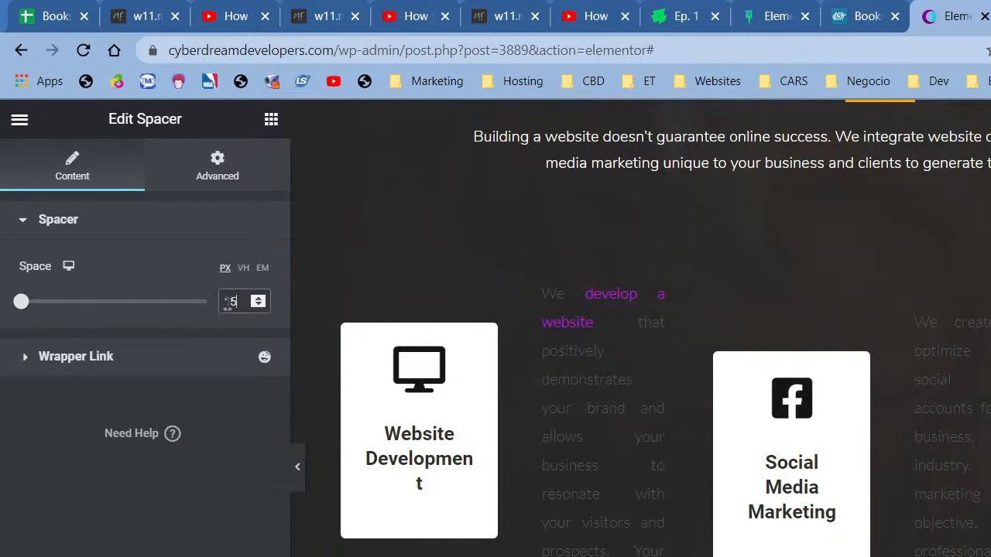
pyautogui.click(298, 472)
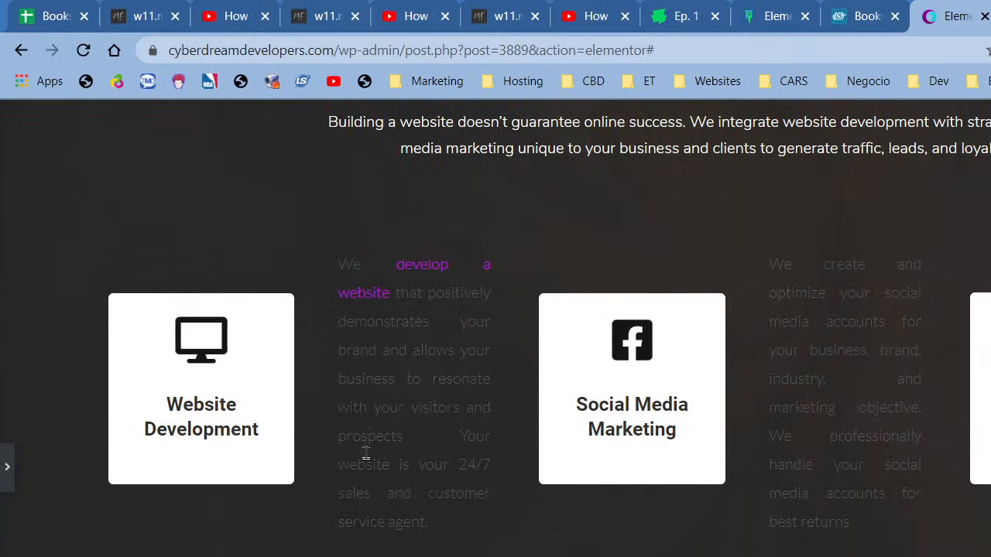
pyautogui.scroll(4, 376, 455)
pyautogui.scroll(1, 384, 455)
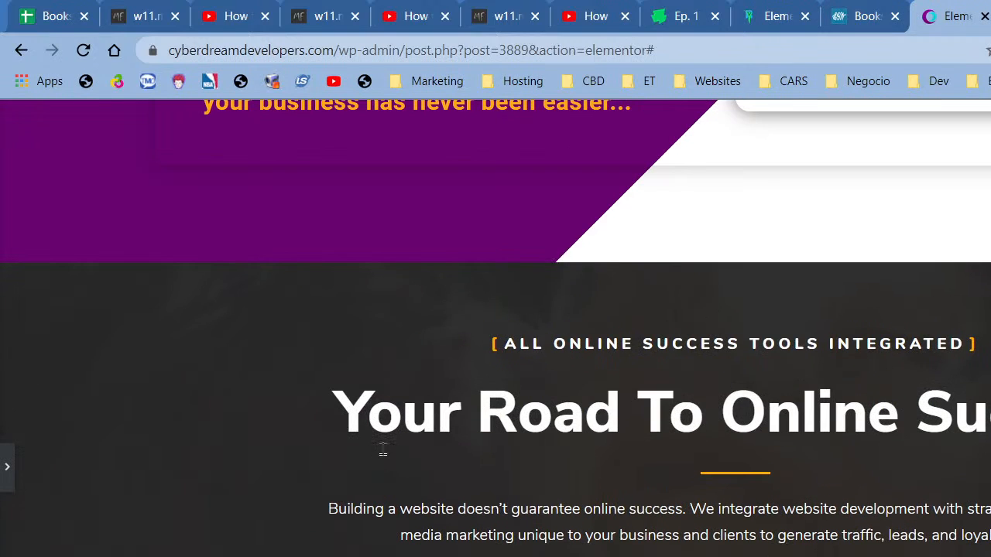
pyautogui.scroll(-3, 382, 449)
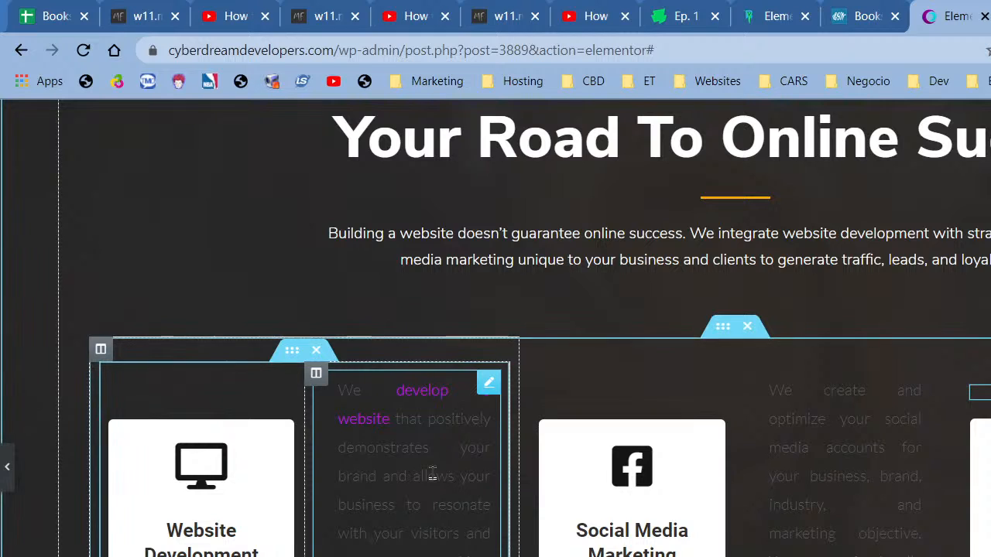
pyautogui.click(432, 474)
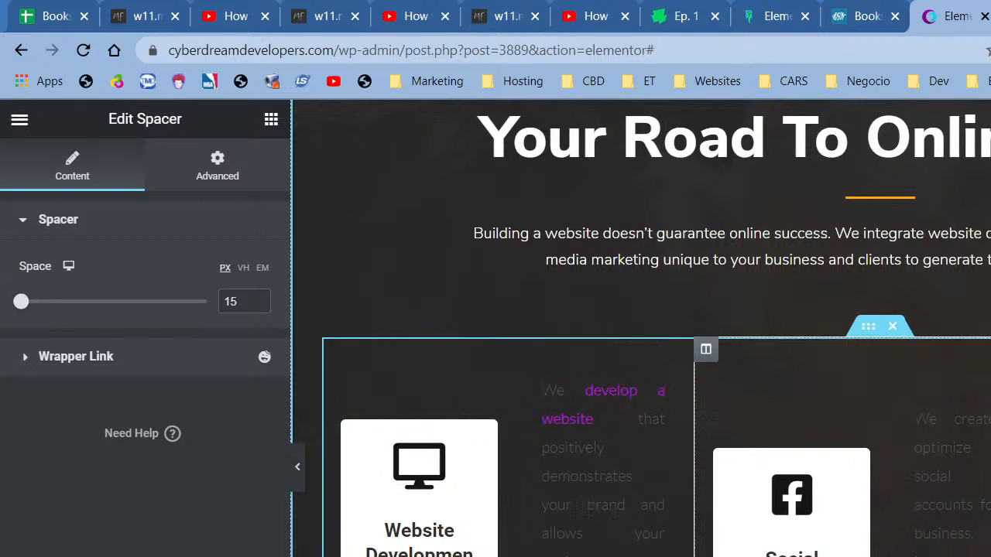
# - Set the Website Development description text colour to global New Item #9 (#F7F3F5)
pyautogui.click(675, 533)
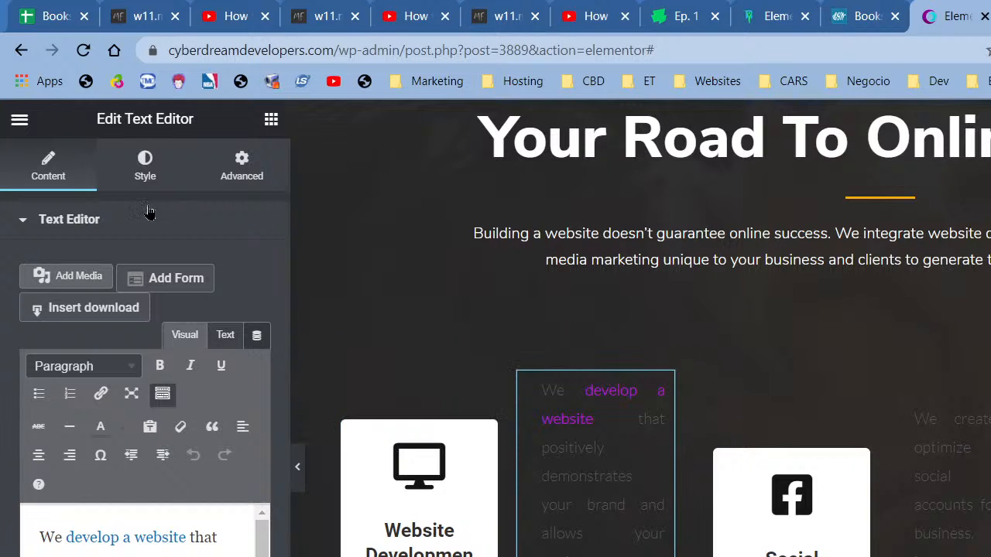
pyautogui.click(146, 169)
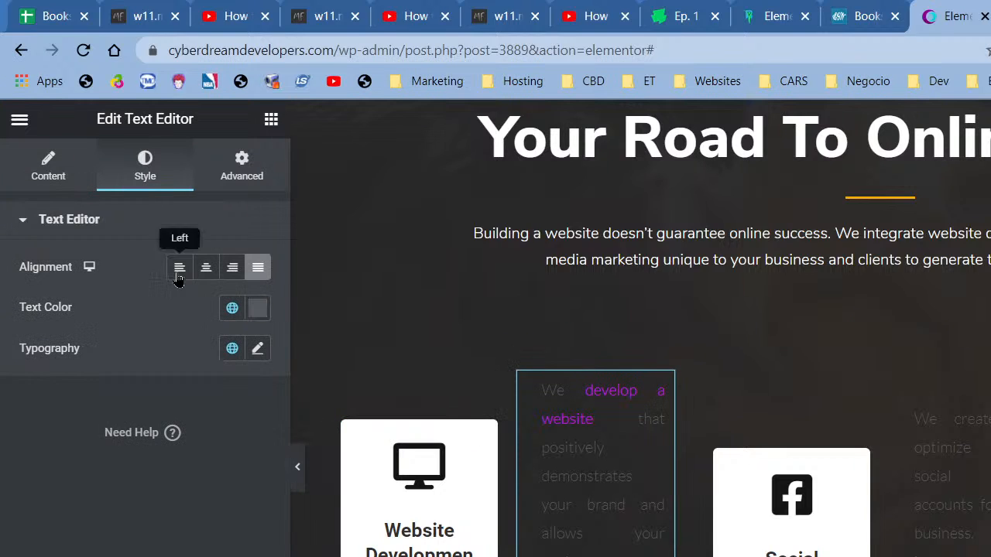
pyautogui.click(232, 309)
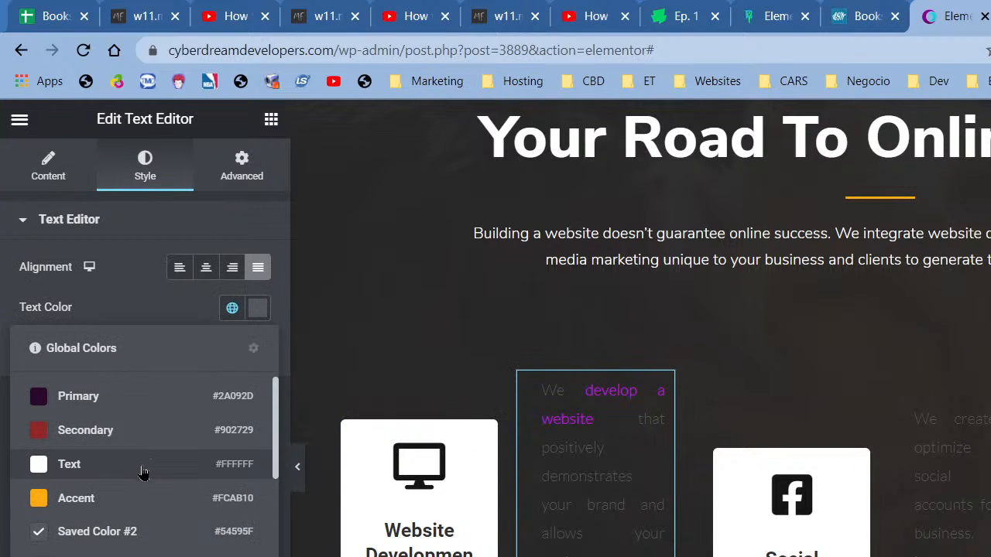
pyautogui.scroll(-5, 142, 472)
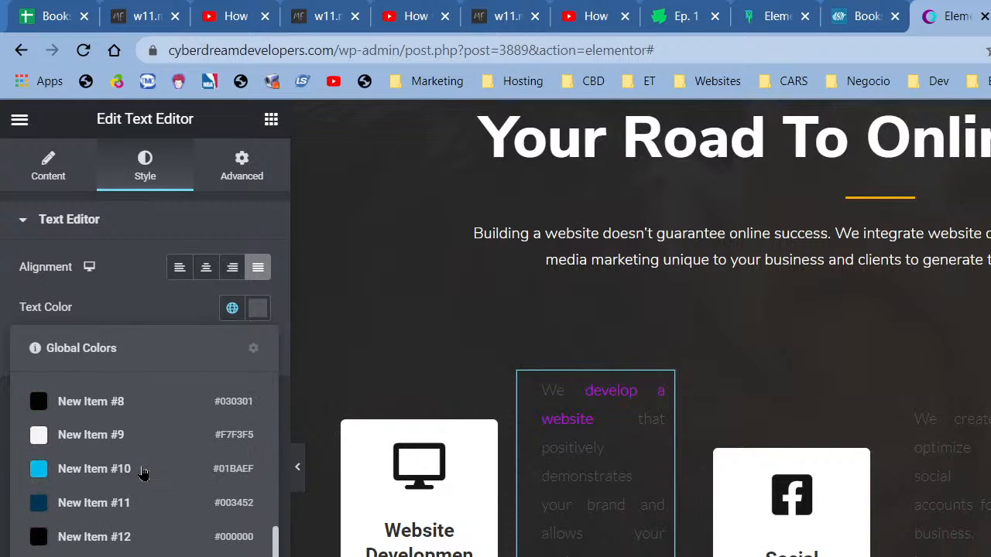
pyautogui.click(91, 434)
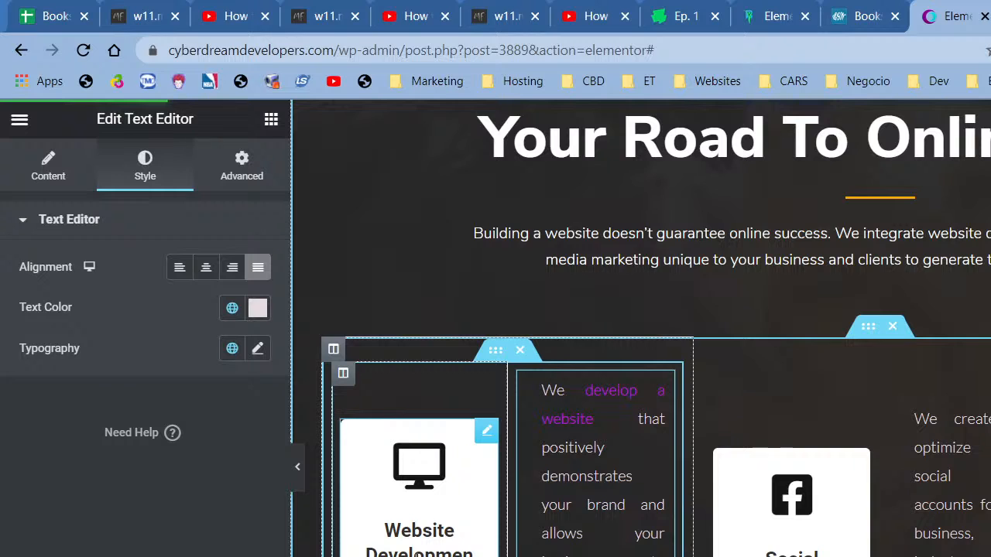
pyautogui.click(400, 538)
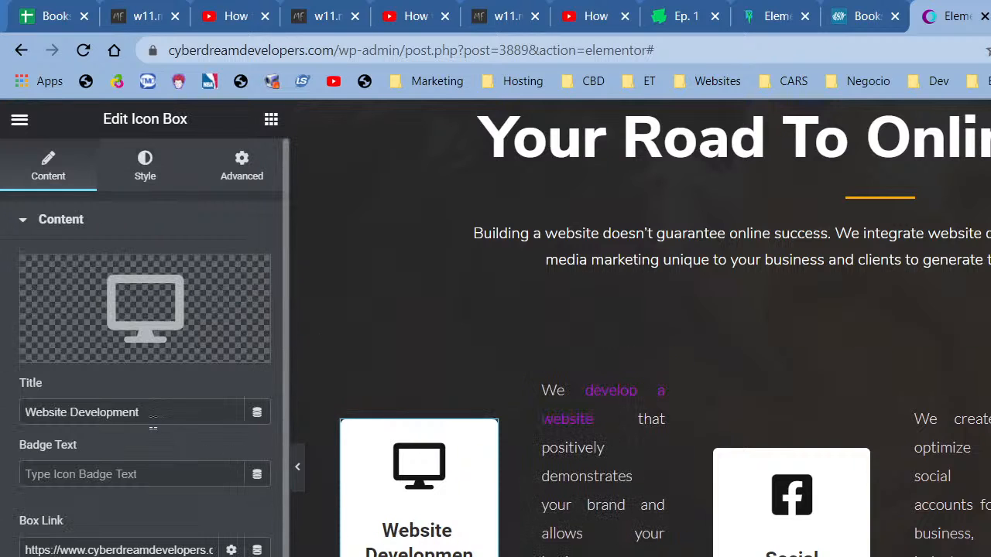
# - Check the icon box's icon library, Style tab and Advanced background settings without changes
pyautogui.click(141, 314)
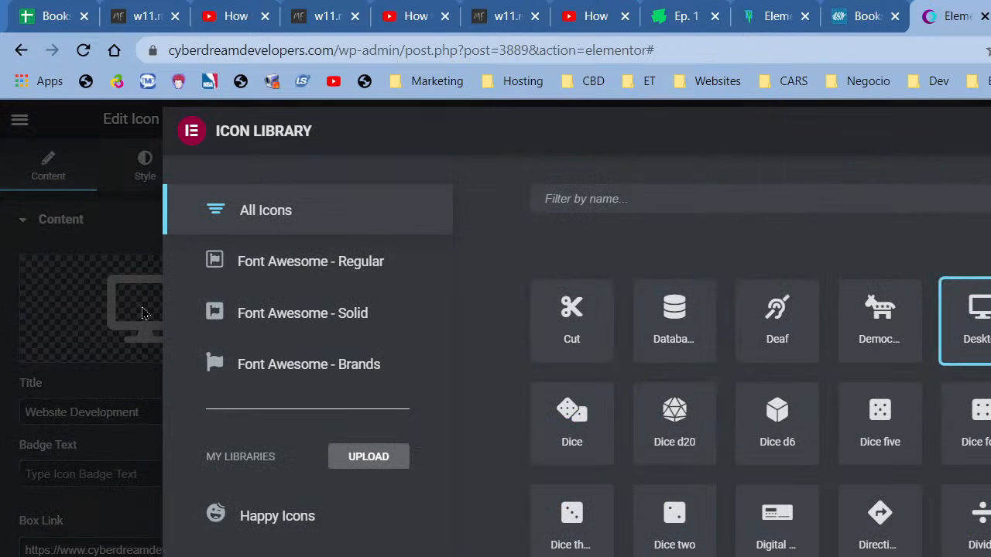
pyautogui.click(92, 443)
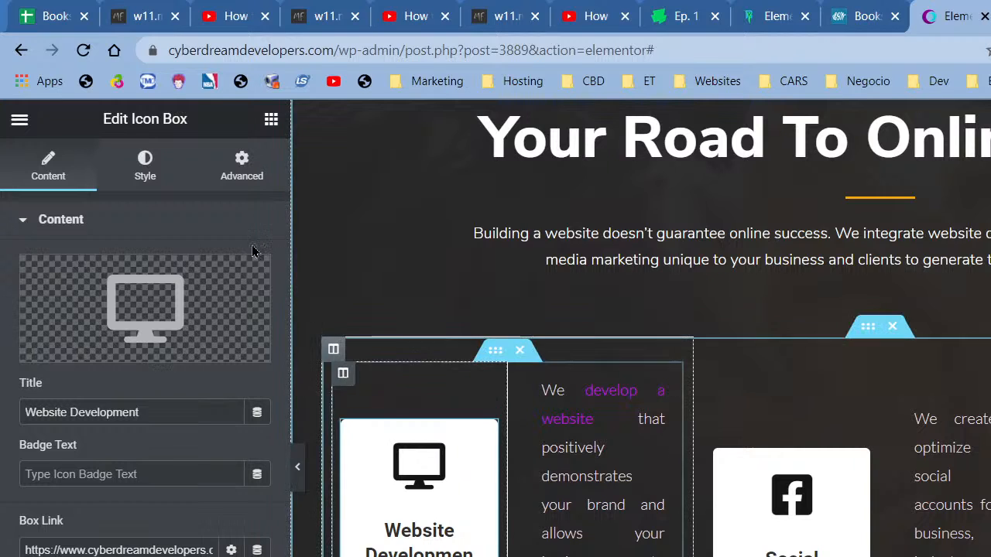
pyautogui.click(147, 167)
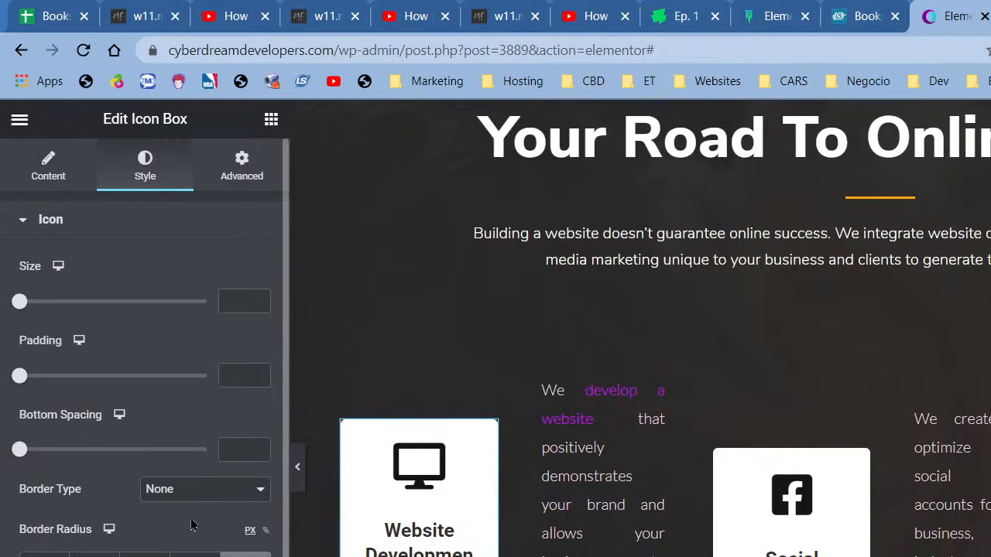
pyautogui.scroll(-2, 145, 348)
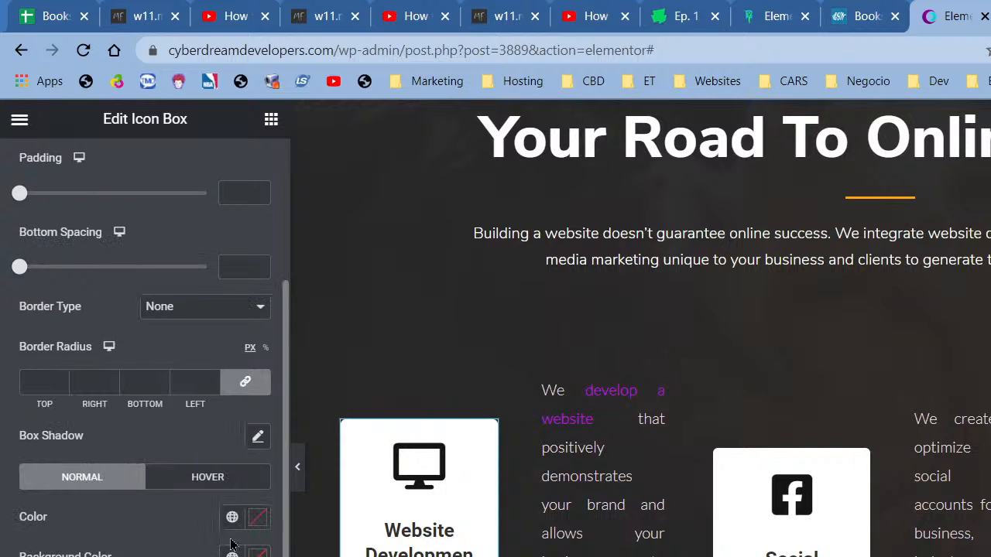
pyautogui.rightClick(494, 443)
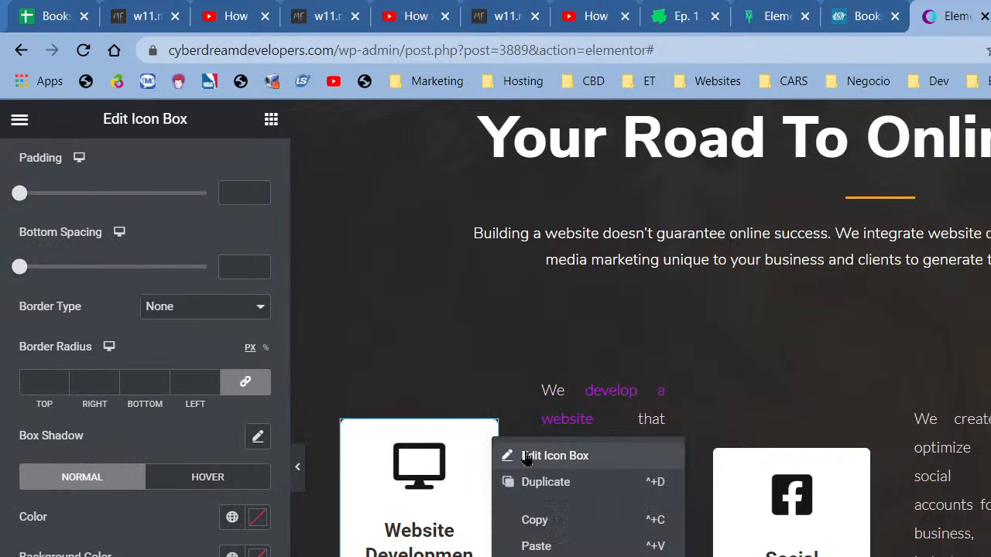
pyautogui.scroll(2, 222, 457)
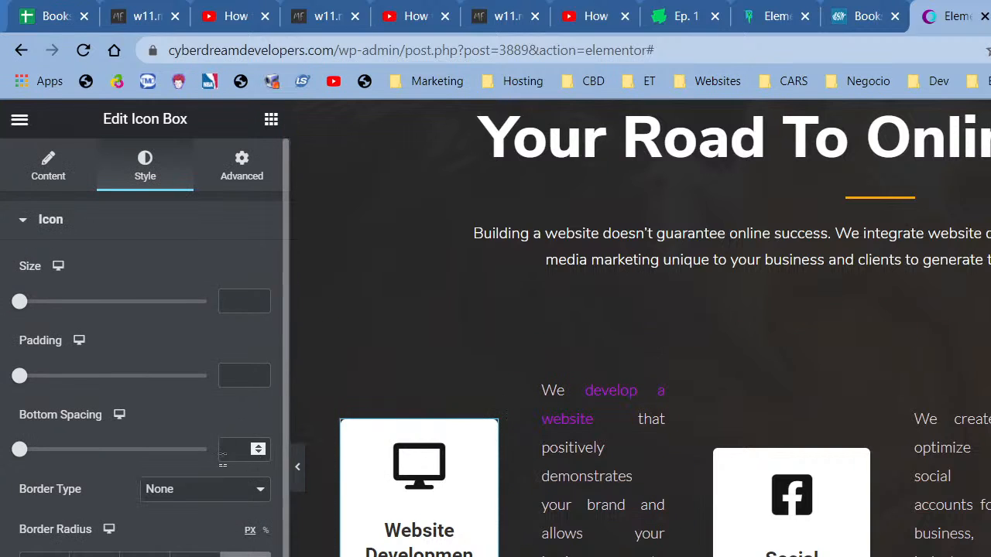
pyautogui.click(233, 168)
pyautogui.scroll(-3, 145, 353)
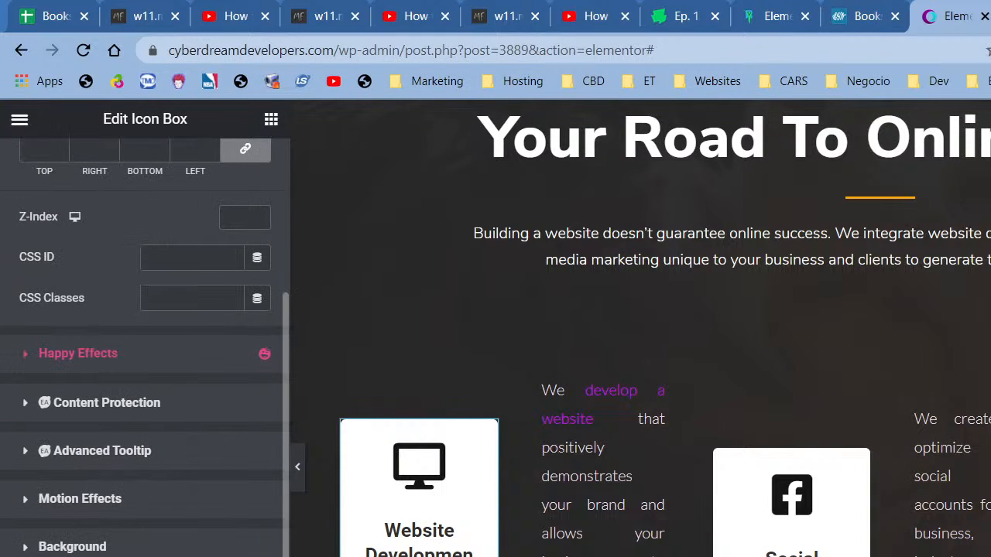
pyautogui.click(72, 546)
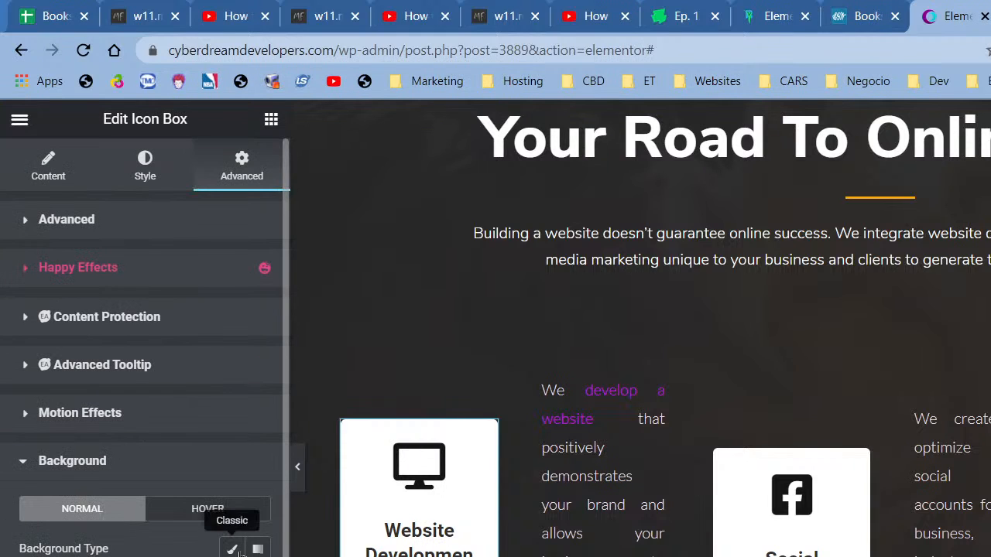
pyautogui.rightClick(396, 478)
pyautogui.press('Escape')
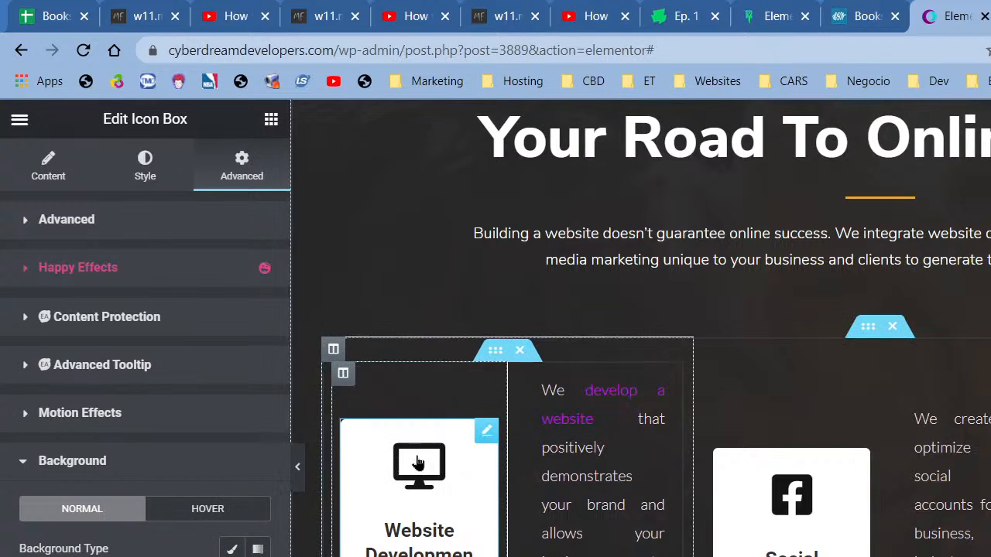
# - Look through the icon box's Title, Badge, Content and Wrapper Link settings
pyautogui.click(133, 184)
pyautogui.scroll(-2, 154, 473)
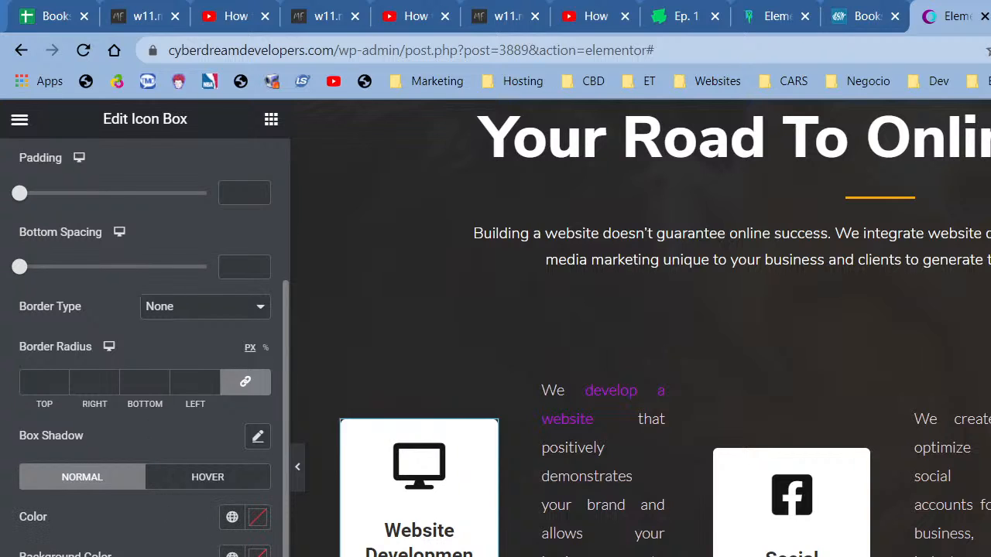
pyautogui.click(145, 554)
pyautogui.click(135, 493)
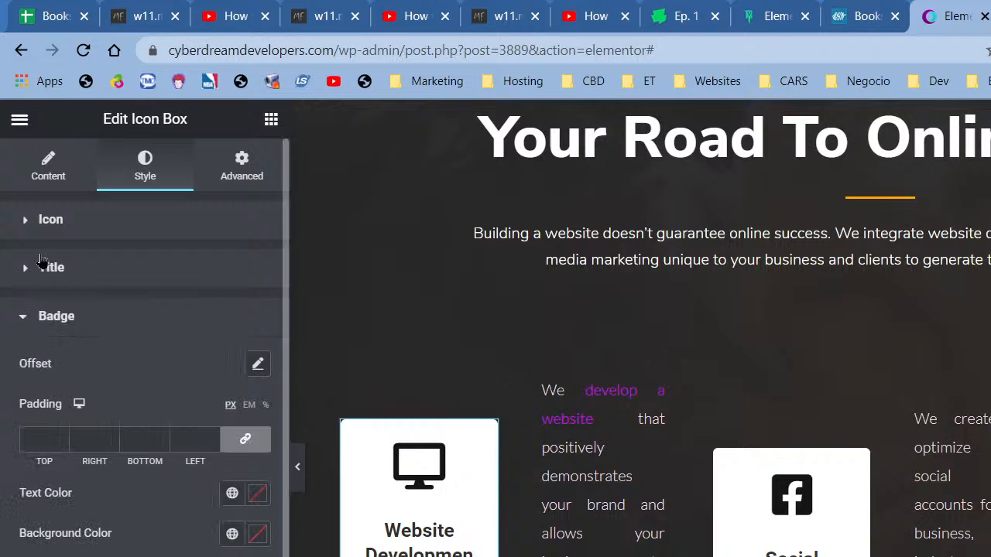
pyautogui.click(32, 186)
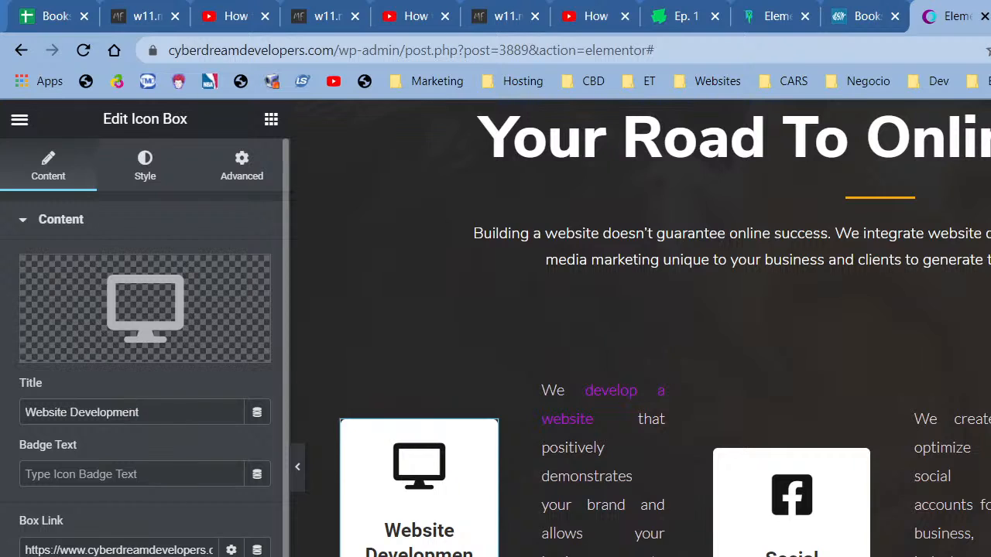
pyautogui.click(111, 556)
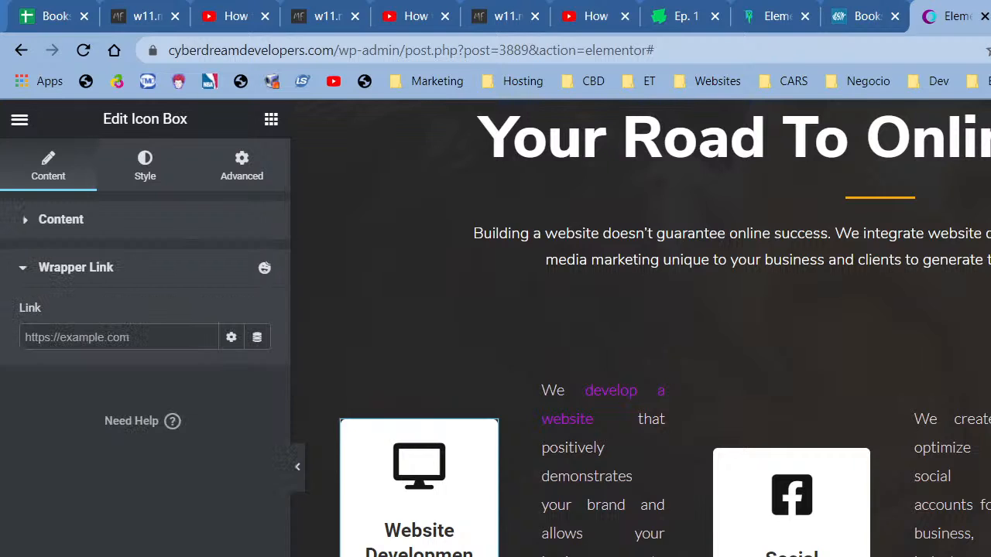
pyautogui.click(136, 186)
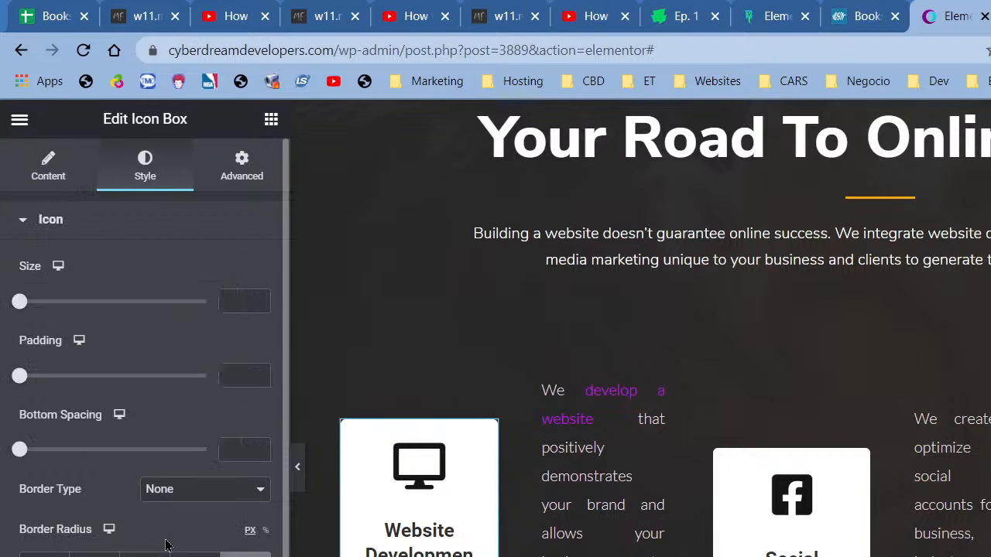
pyautogui.scroll(-2, 109, 476)
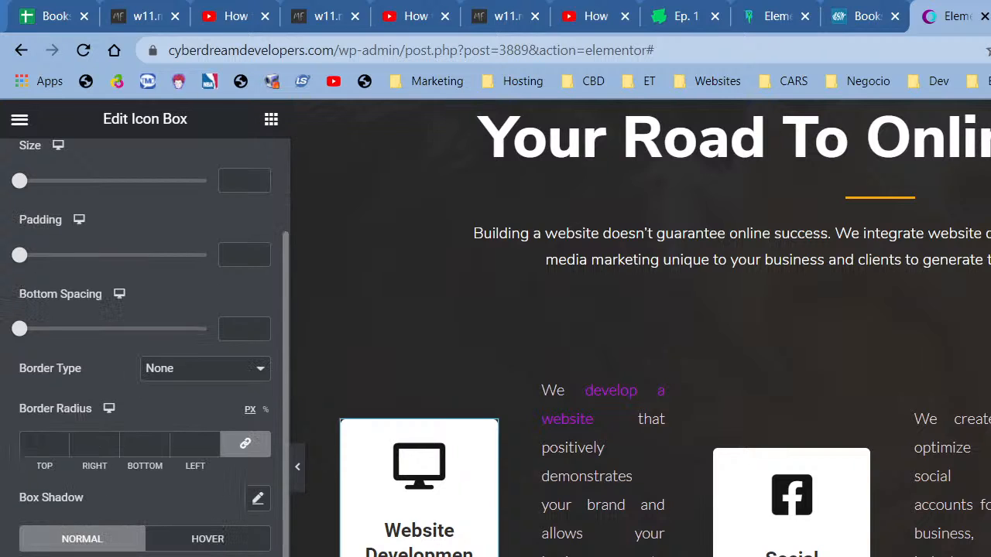
pyautogui.click(166, 556)
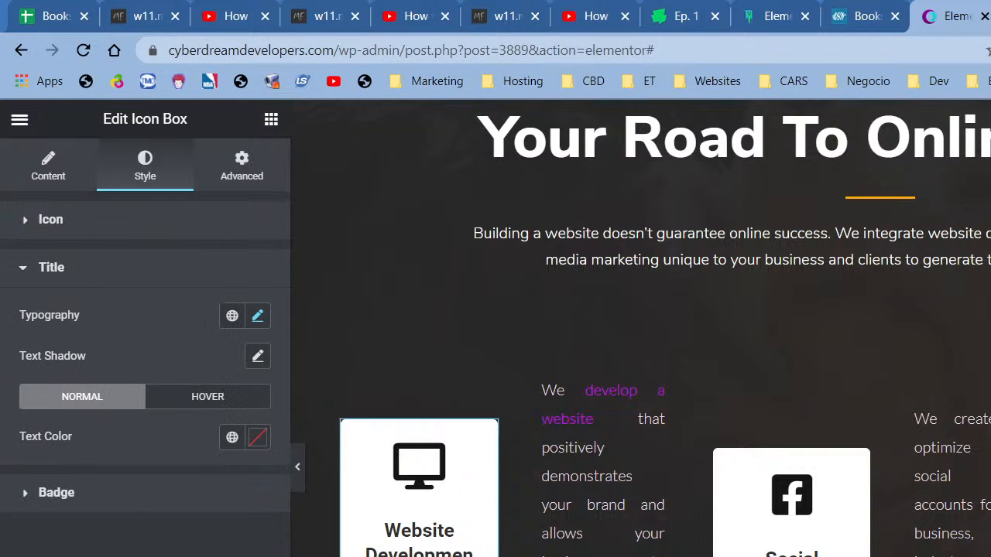
pyautogui.click(149, 236)
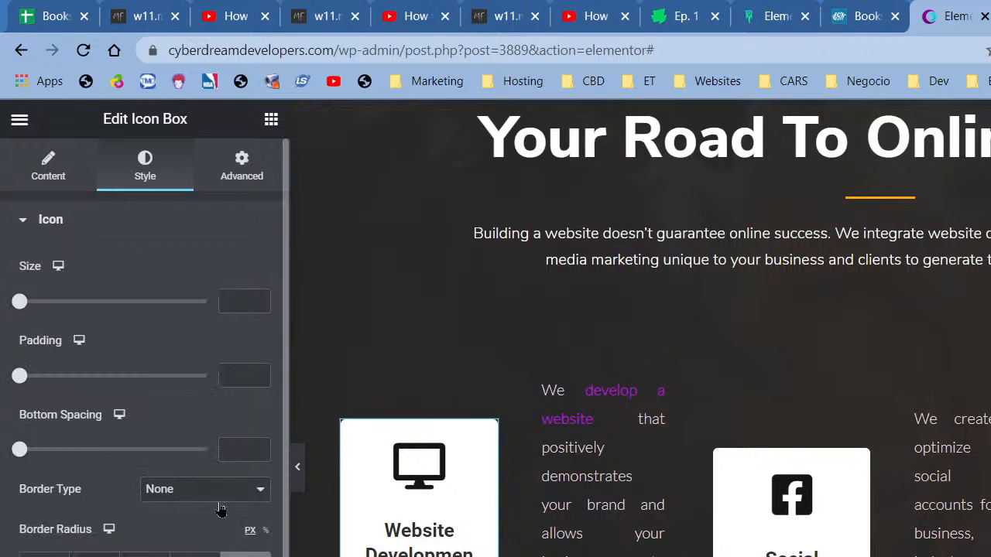
pyautogui.click(228, 187)
pyautogui.scroll(-3, 145, 348)
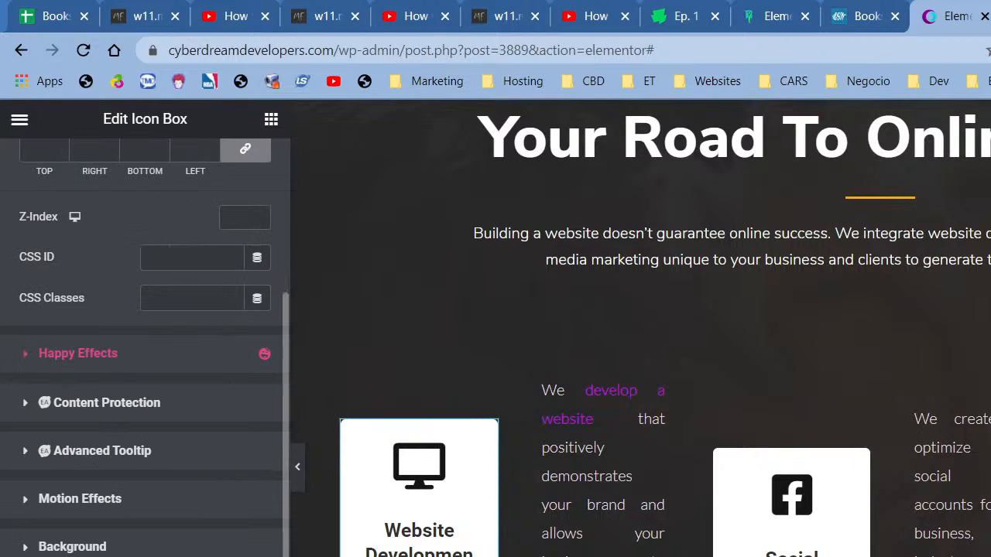
# - Give the icon box a Classic background in the Primary global colour
pyautogui.click(91, 548)
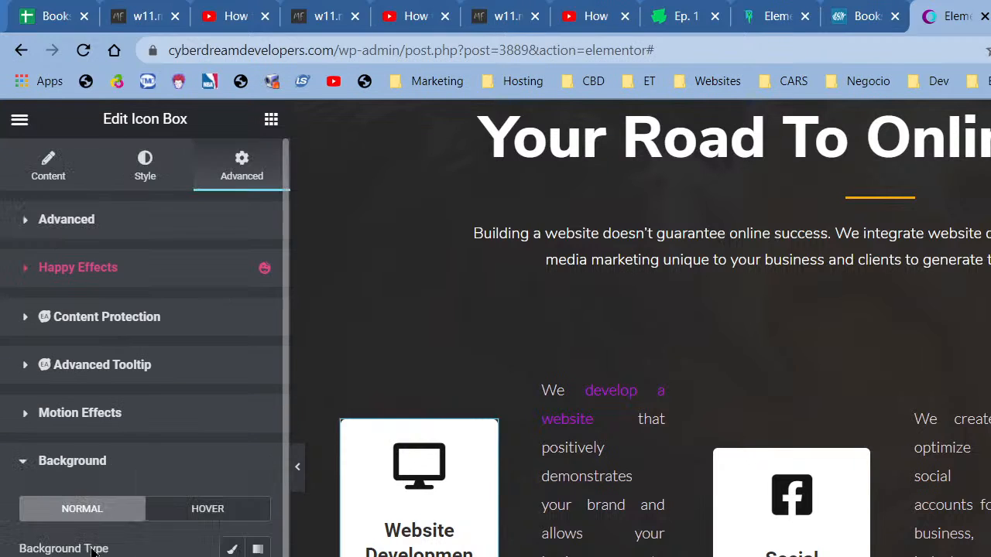
pyautogui.click(231, 549)
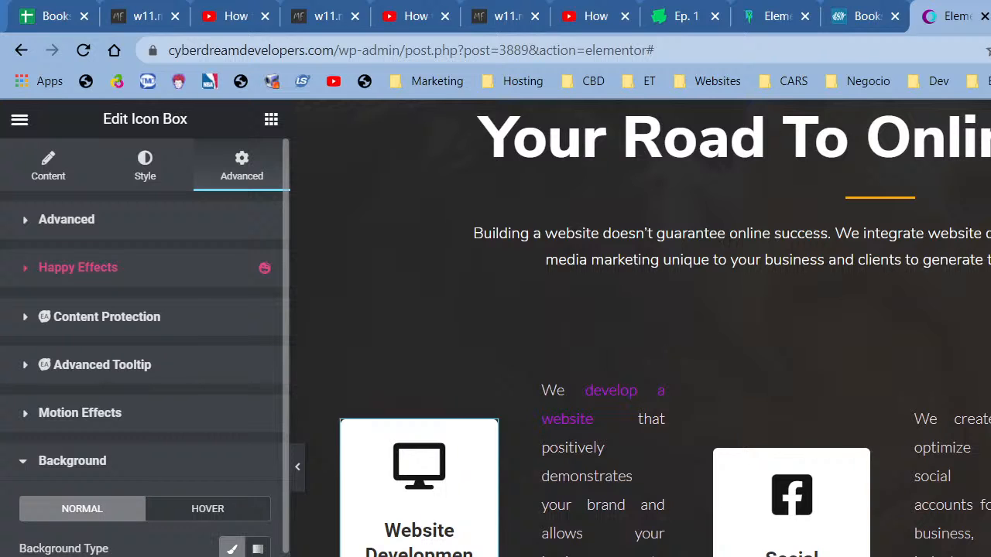
pyautogui.click(236, 556)
pyautogui.click(86, 344)
pyautogui.scroll(-3, 85, 346)
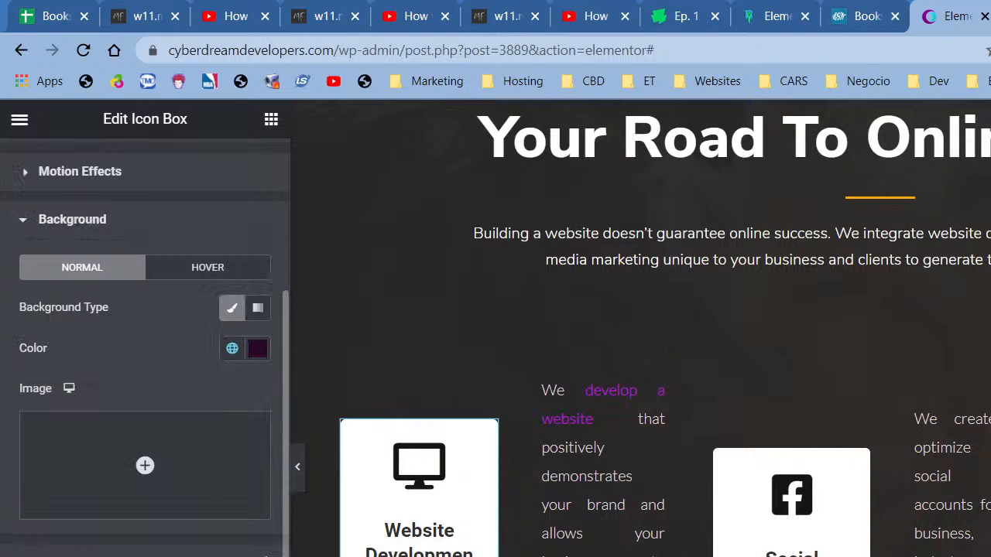
pyautogui.scroll(-2, 145, 348)
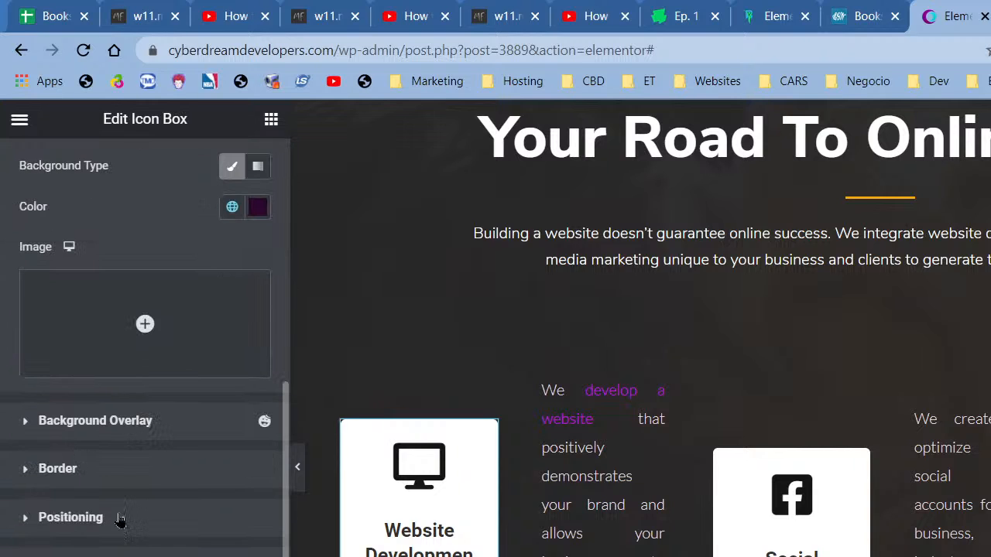
pyautogui.scroll(5, 120, 520)
pyautogui.scroll(-5, 118, 521)
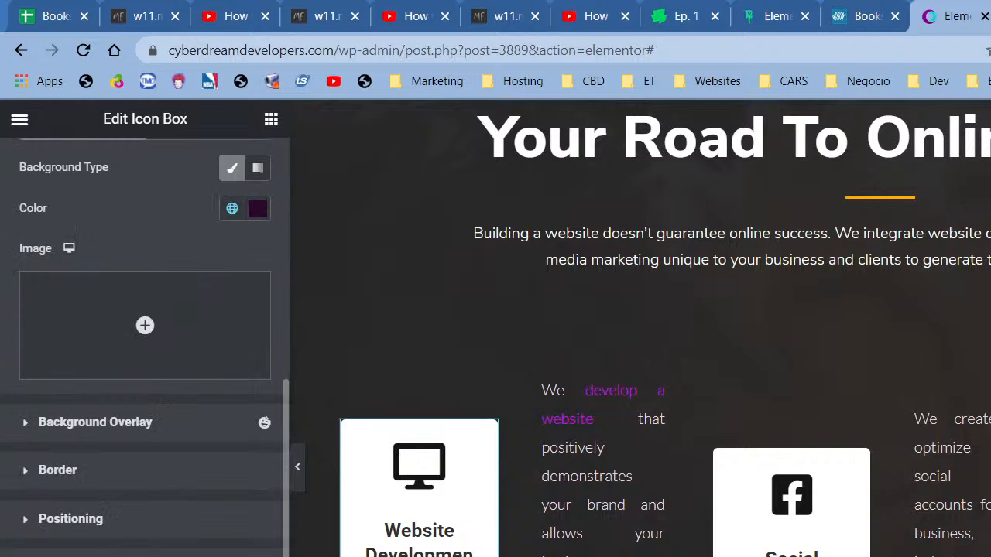
pyautogui.click(95, 423)
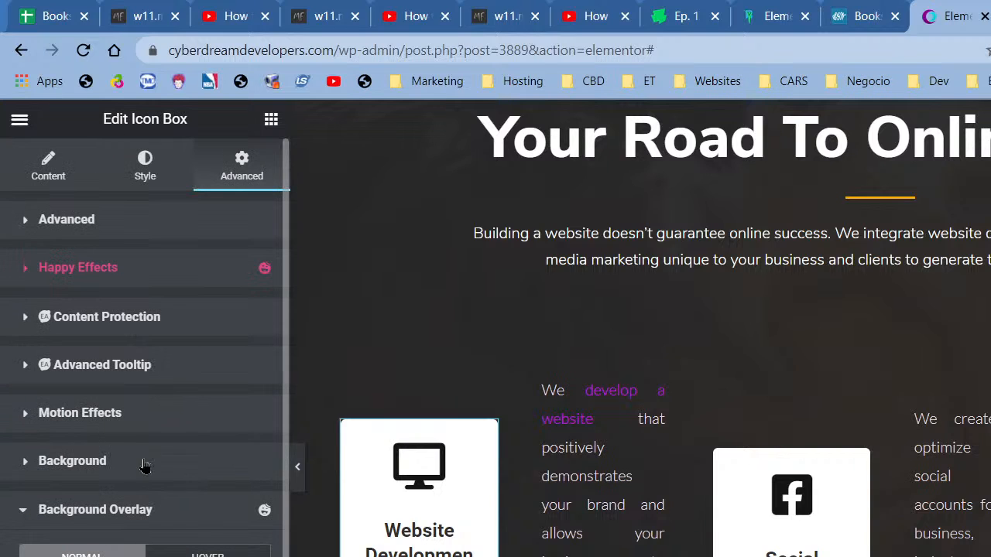
pyautogui.click(165, 483)
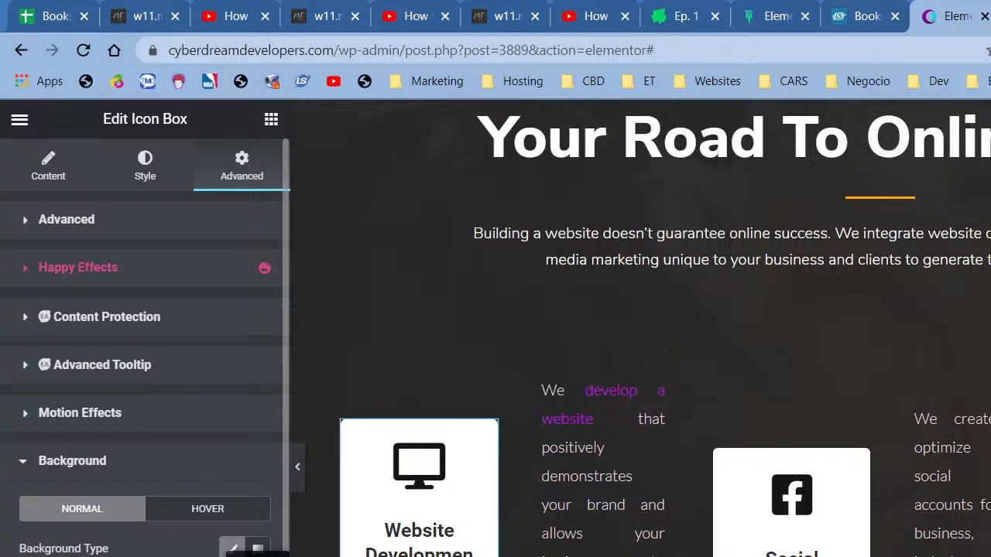
# - Clear the icon box's background colour
pyautogui.click(258, 555)
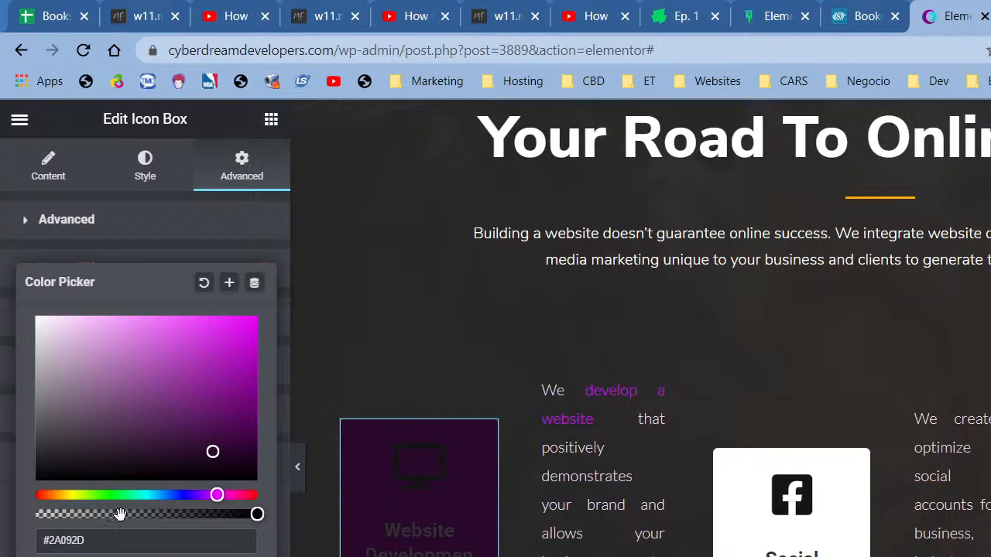
pyautogui.click(205, 282)
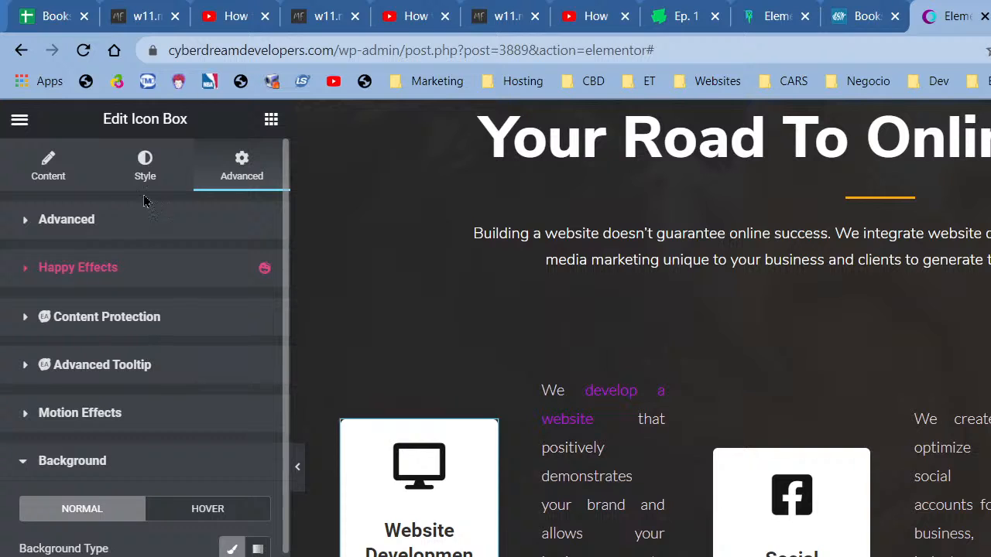
pyautogui.click(147, 166)
pyautogui.scroll(-3, 145, 349)
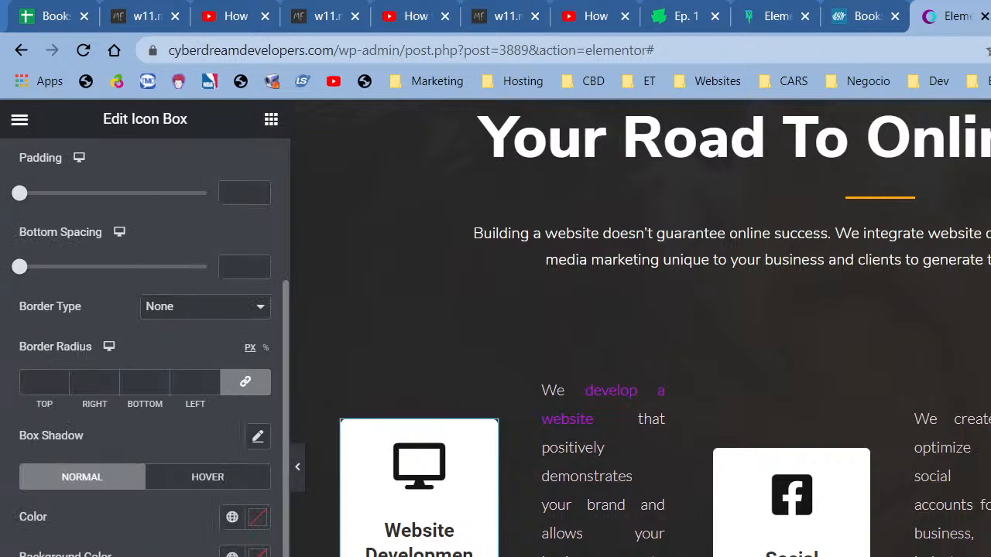
pyautogui.click(51, 555)
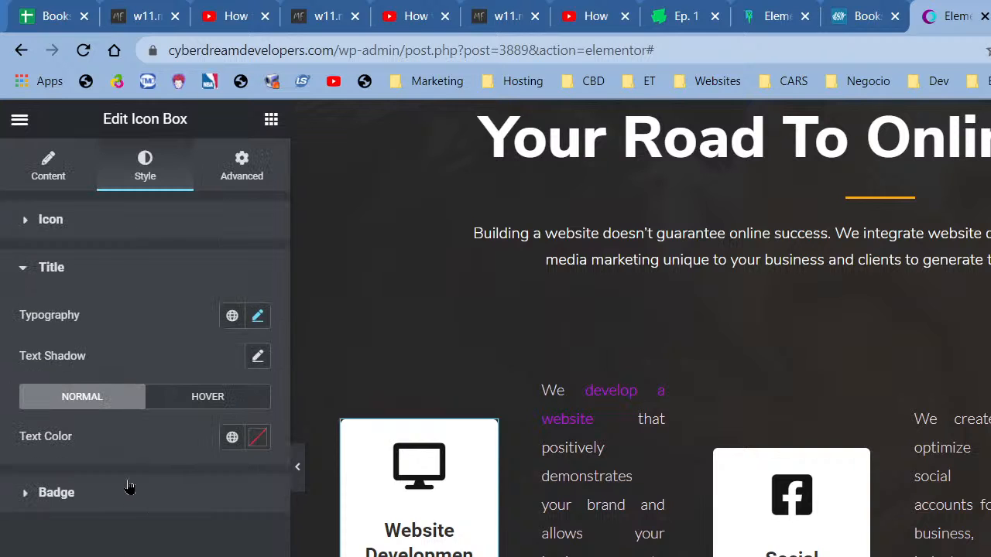
pyautogui.click(118, 229)
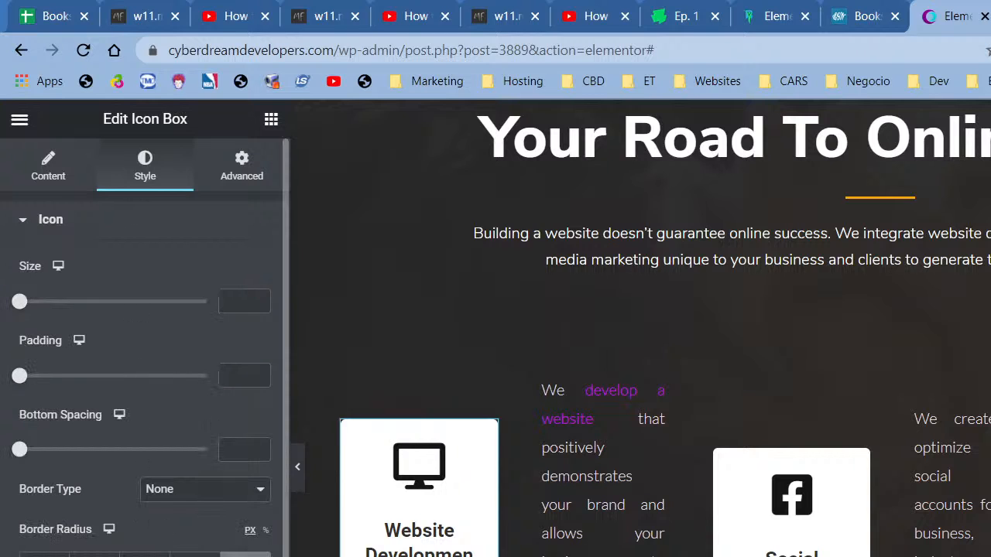
pyautogui.scroll(-3, 145, 349)
# - Make the icon purple with Saved Color #24, leaving no icon background colour
pyautogui.click(231, 517)
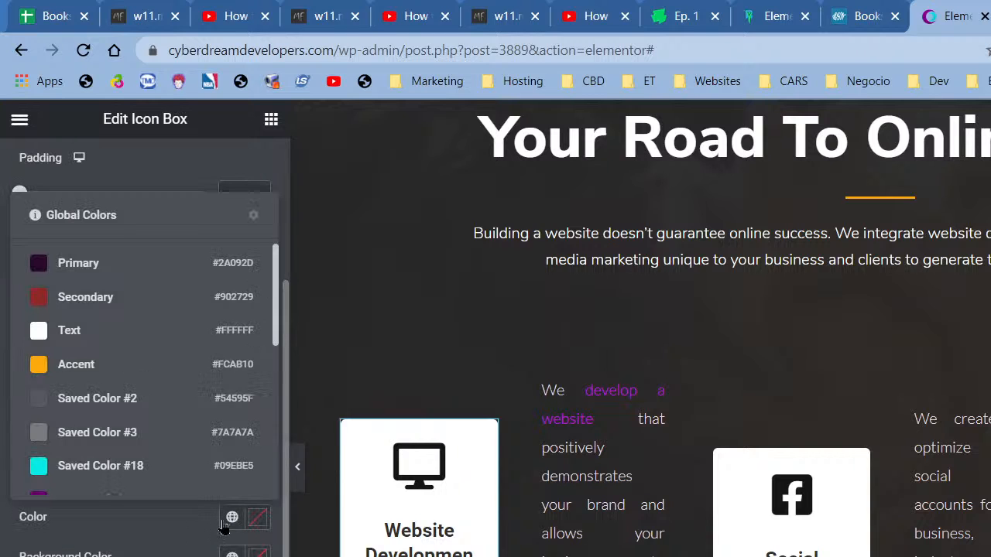
pyautogui.scroll(-3, 79, 382)
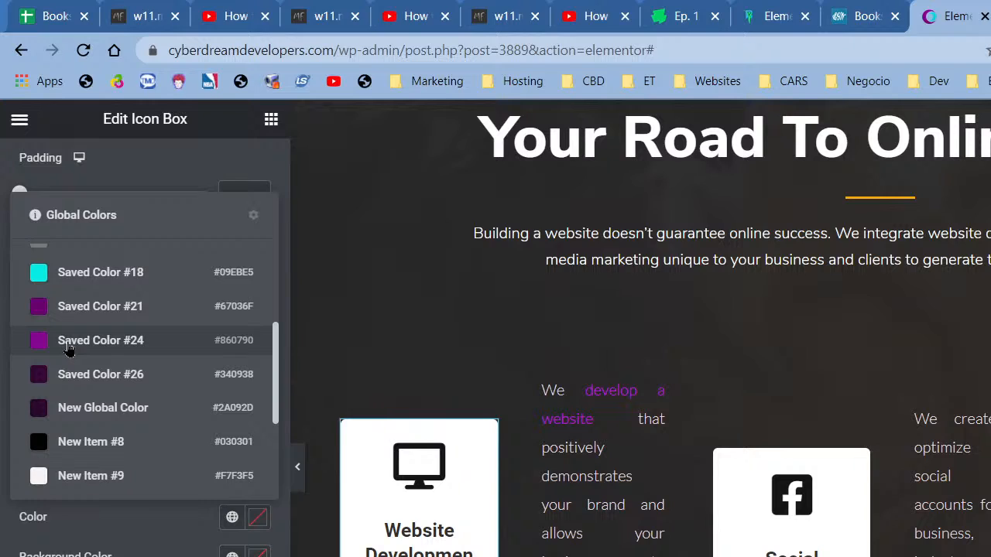
pyautogui.click(68, 345)
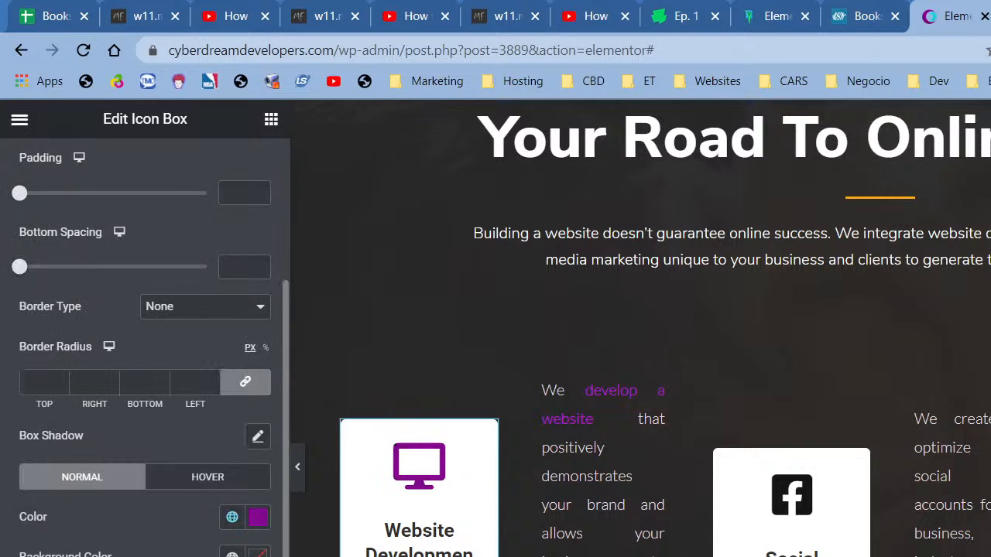
pyautogui.click(231, 554)
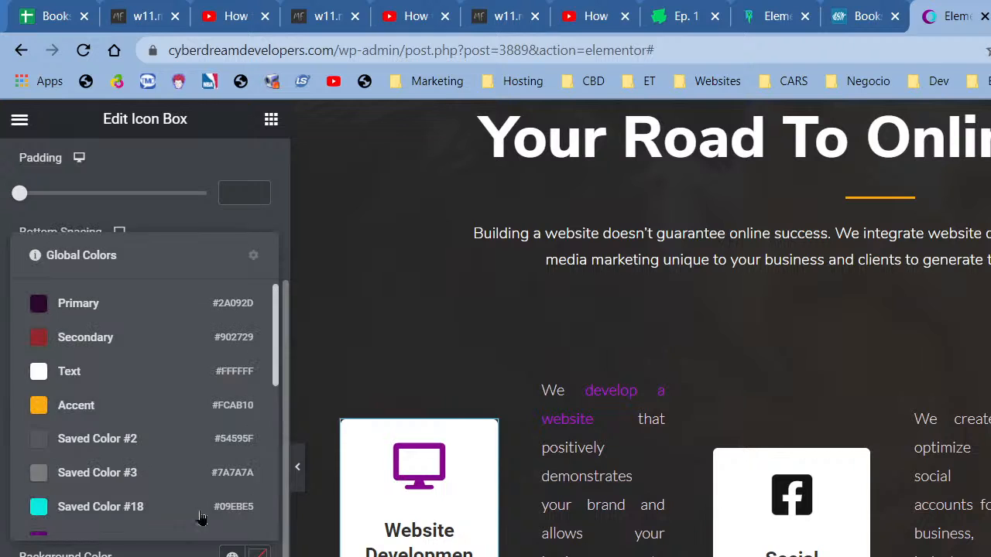
pyautogui.click(97, 415)
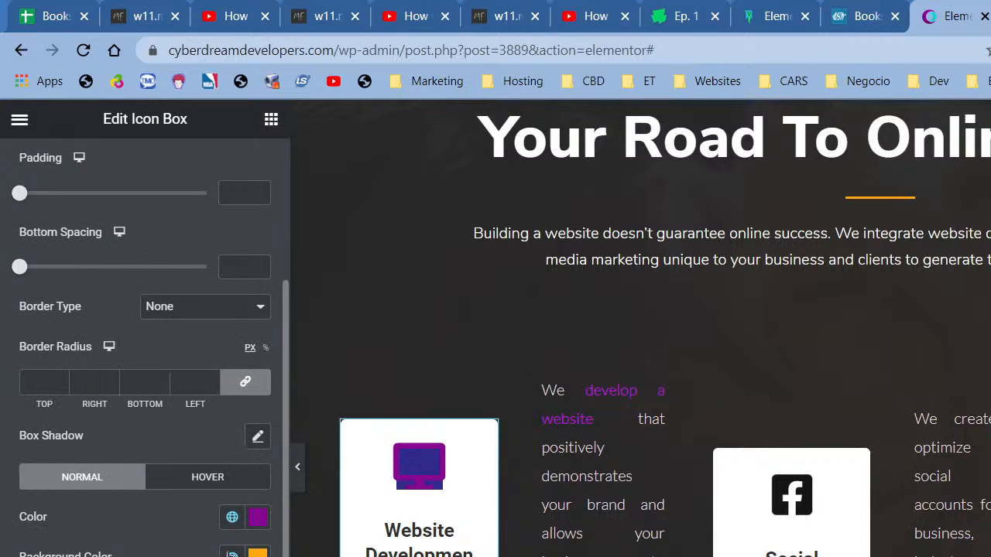
pyautogui.click(255, 552)
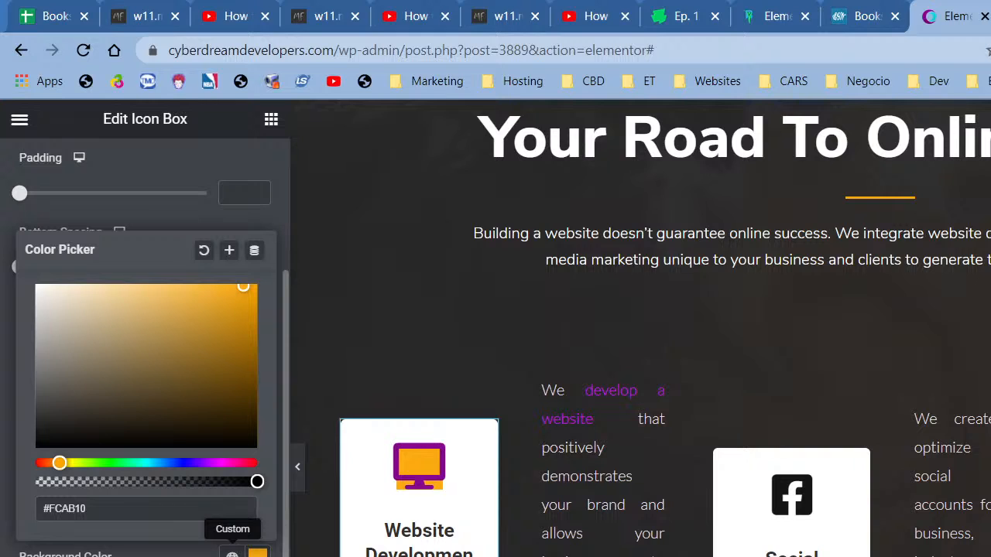
pyautogui.click(203, 250)
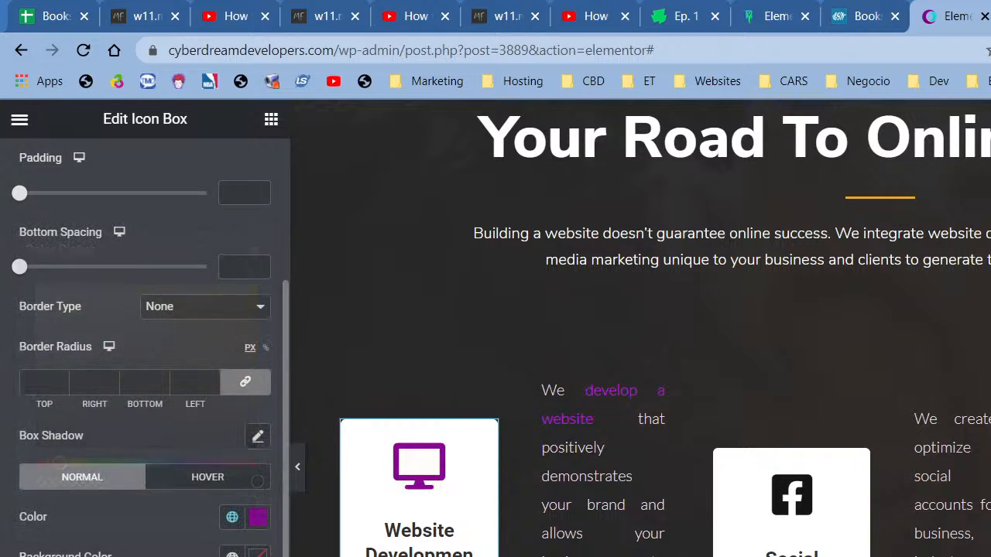
# - Set the icon's hover colour to Saved Color #21
pyautogui.click(211, 487)
pyautogui.click(231, 516)
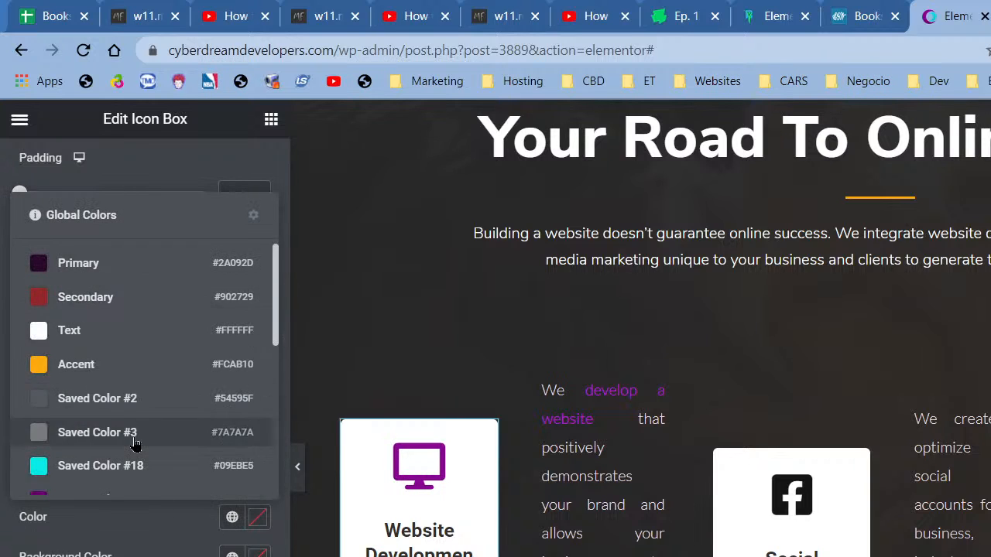
pyautogui.scroll(-3, 124, 379)
pyautogui.click(117, 305)
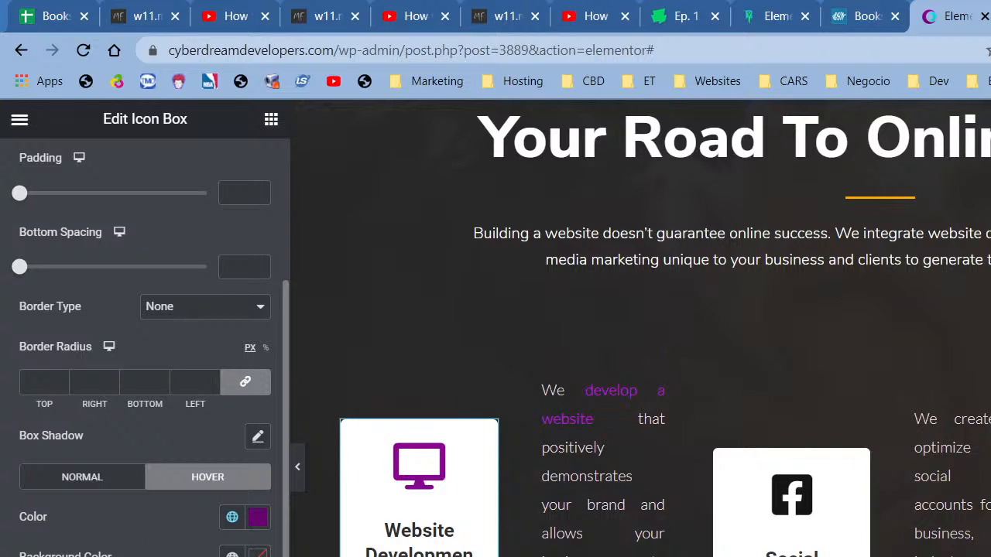
pyautogui.scroll(3, 144, 348)
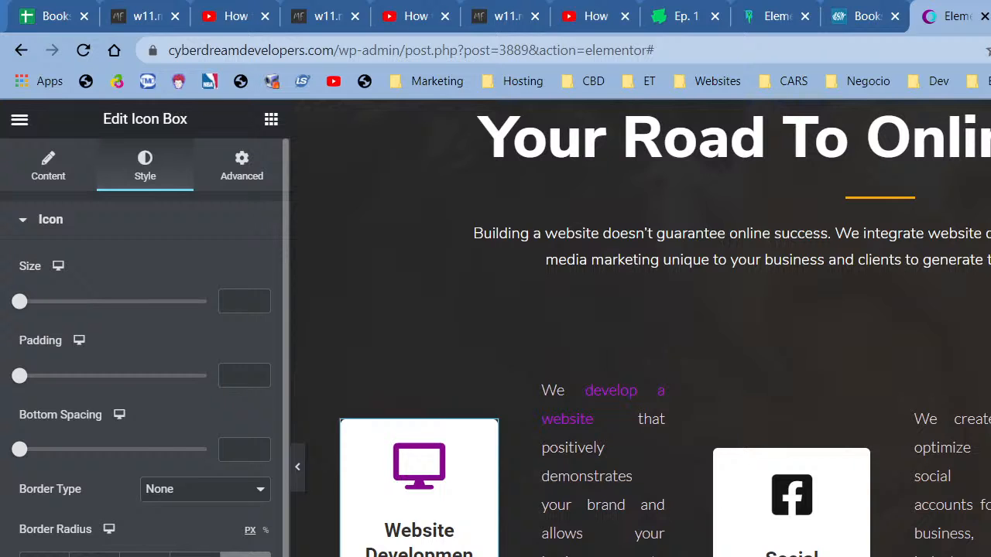
pyautogui.scroll(-2, 145, 349)
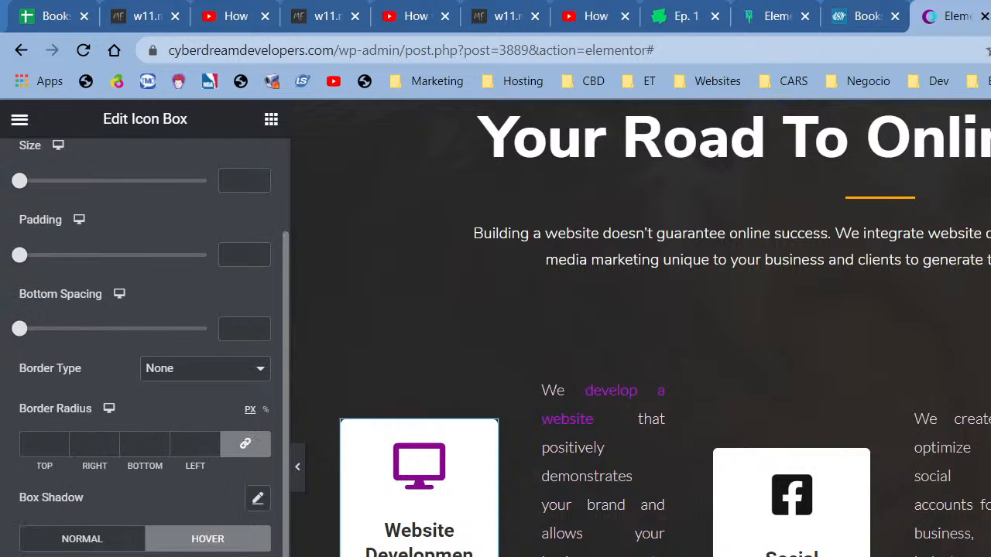
# - Set the Website Development title text colour to Primary global #2A092D
pyautogui.click(232, 436)
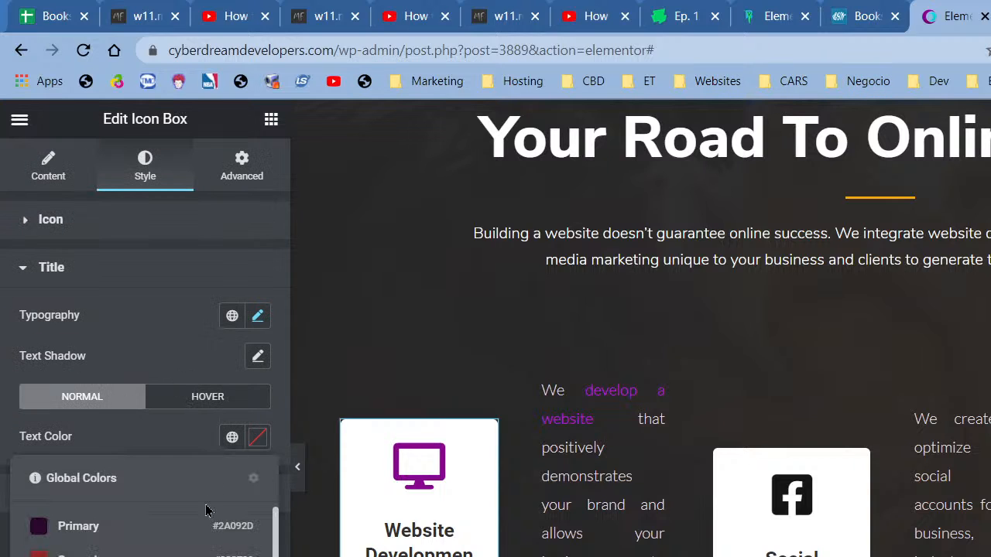
pyautogui.click(145, 535)
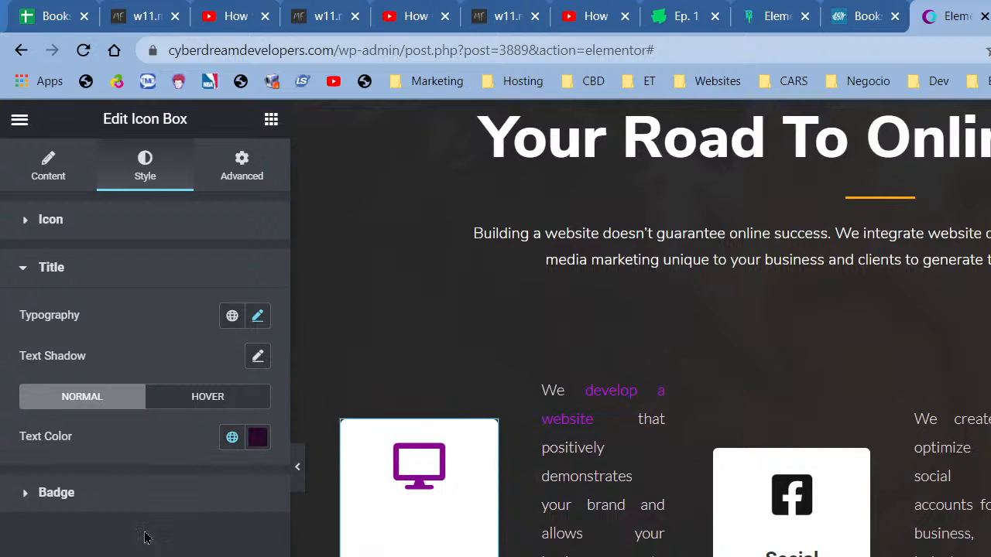
pyautogui.click(259, 438)
pyautogui.click(258, 438)
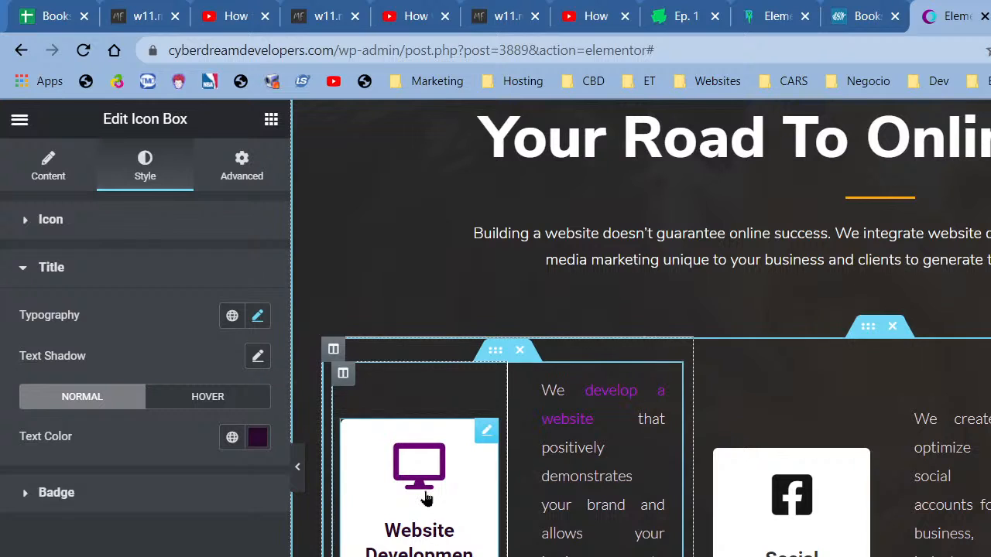
# - Give the Website Development icon box a Classic hover background in the Accent colour #FCAB10
pyautogui.click(231, 184)
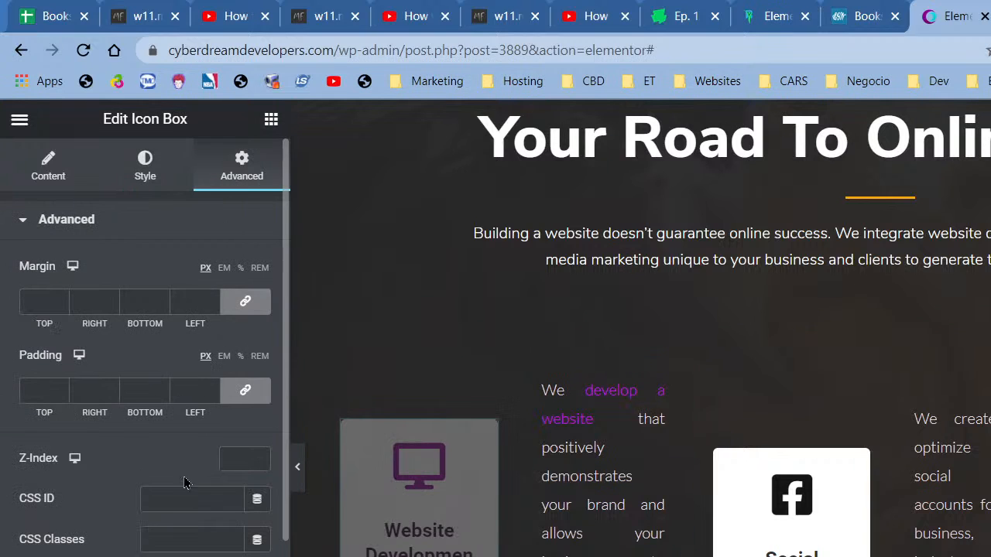
pyautogui.scroll(-3, 185, 477)
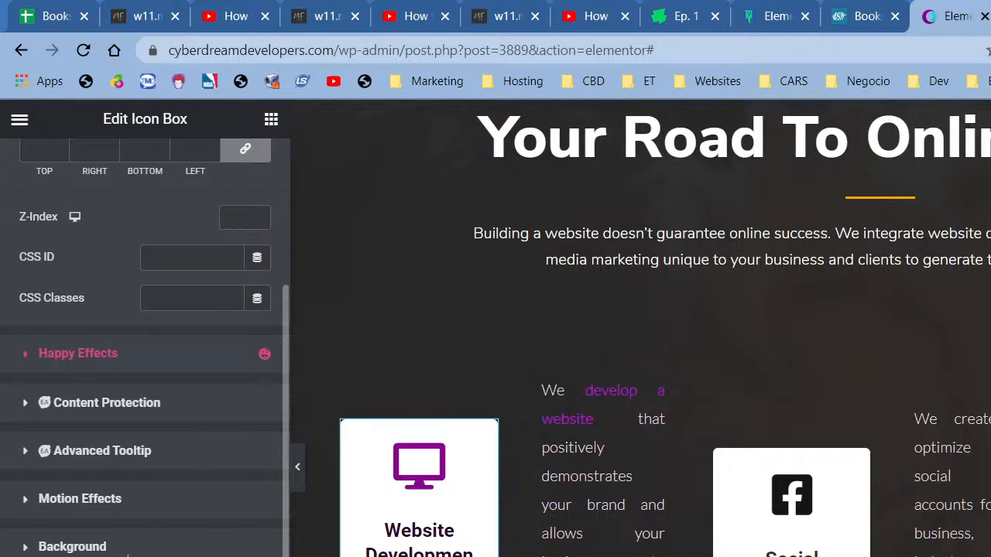
pyautogui.click(128, 548)
pyautogui.click(235, 516)
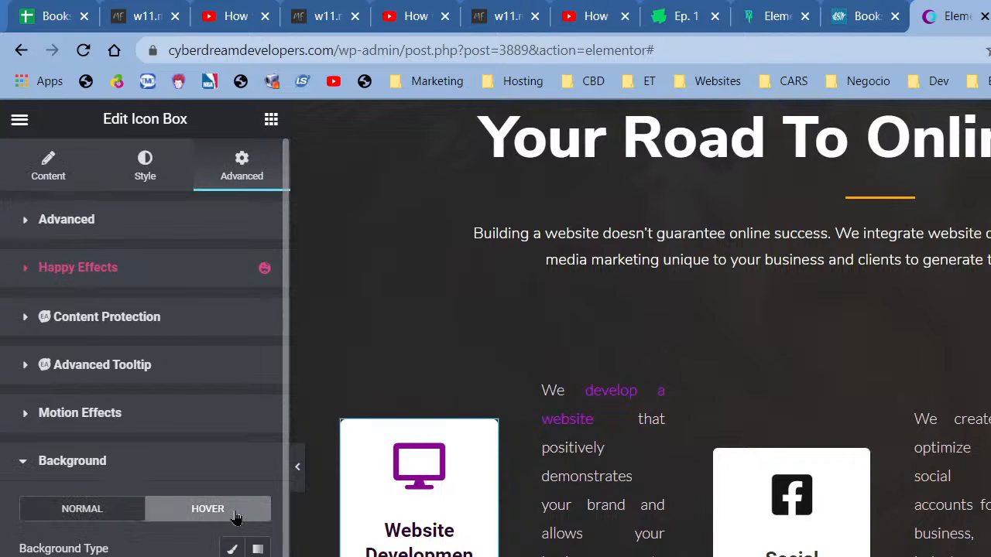
pyautogui.click(231, 549)
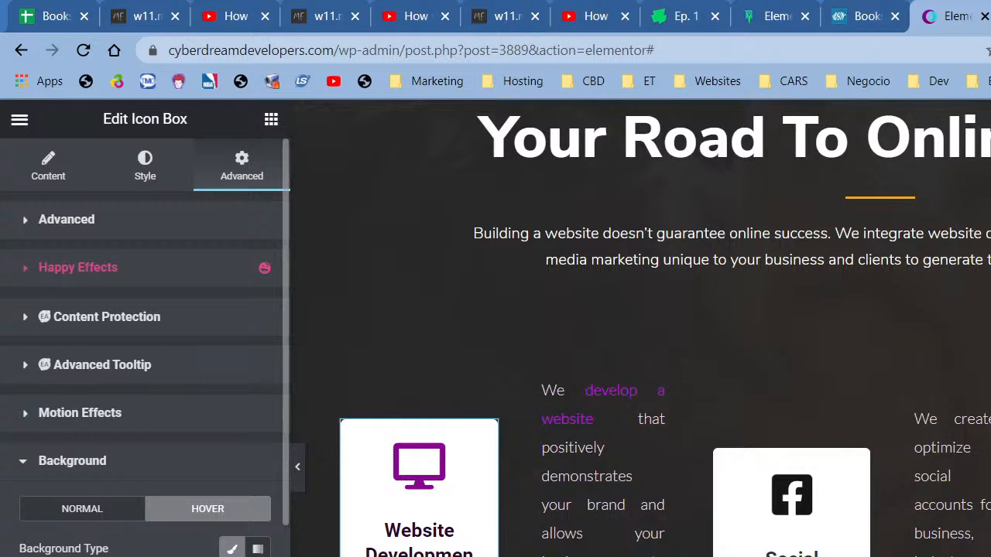
pyautogui.click(237, 556)
pyautogui.click(122, 451)
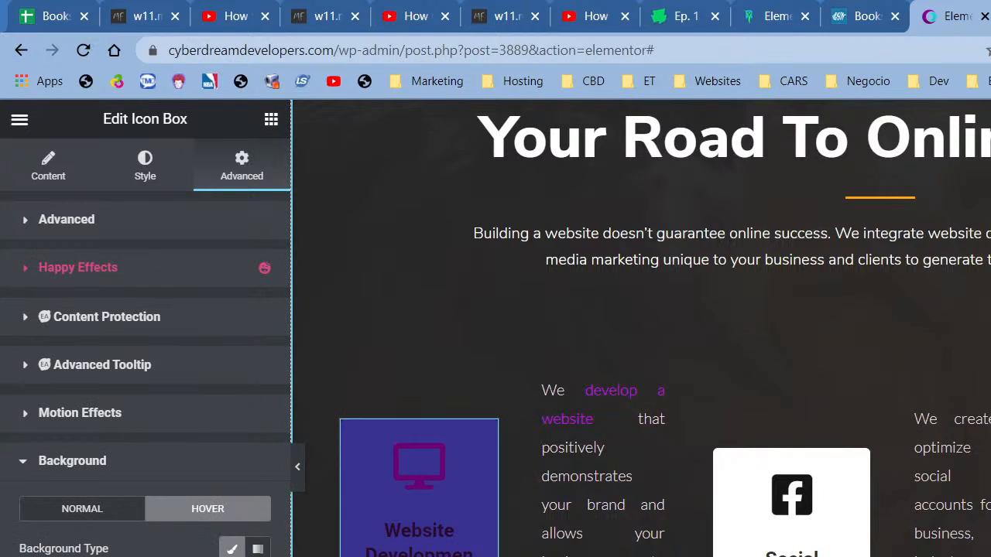
pyautogui.click(259, 556)
pyautogui.click(260, 556)
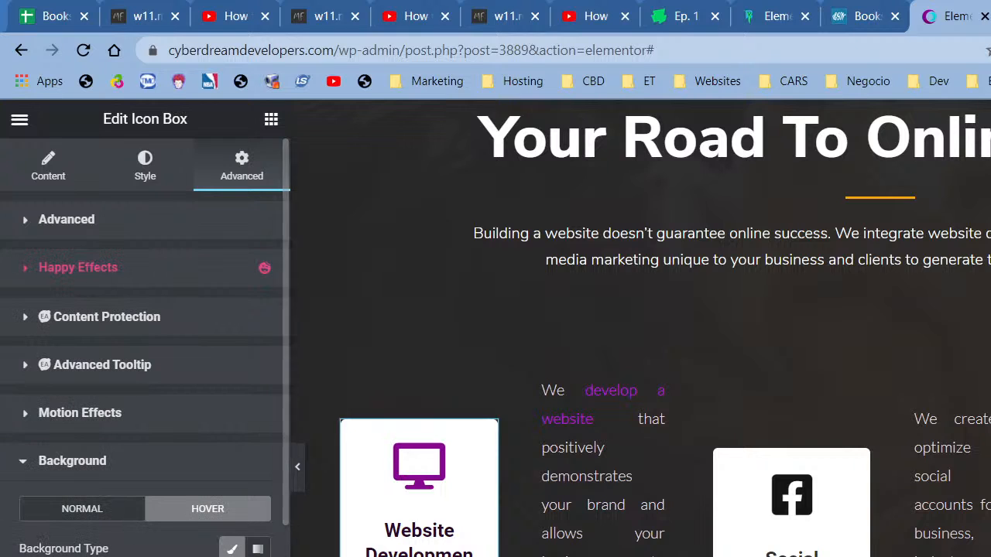
pyautogui.scroll(-3, 145, 328)
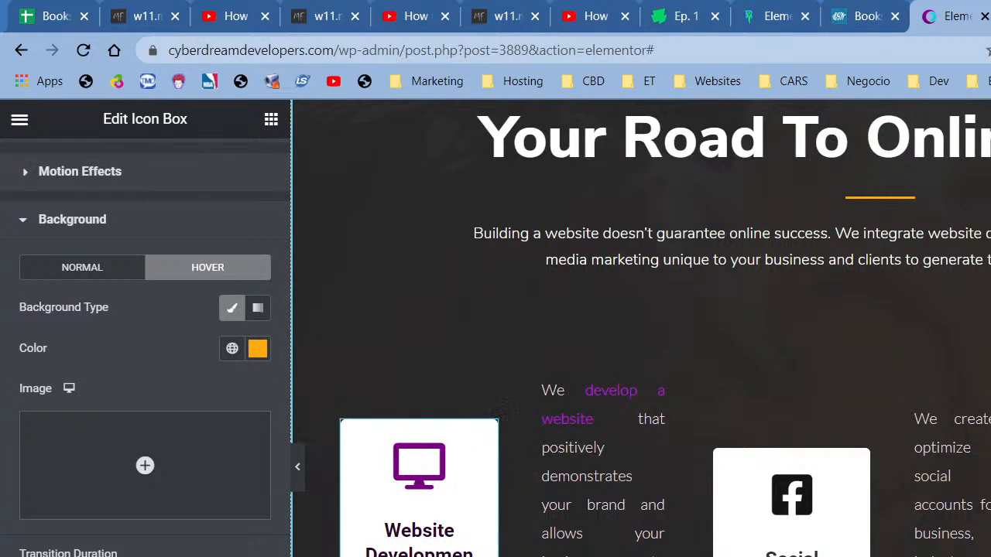
pyautogui.click(296, 466)
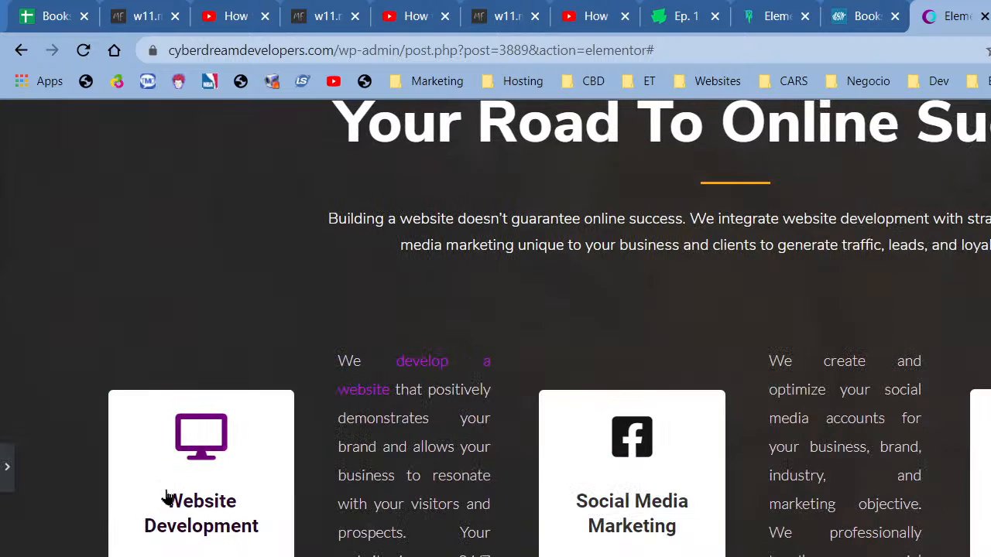
pyautogui.click(9, 480)
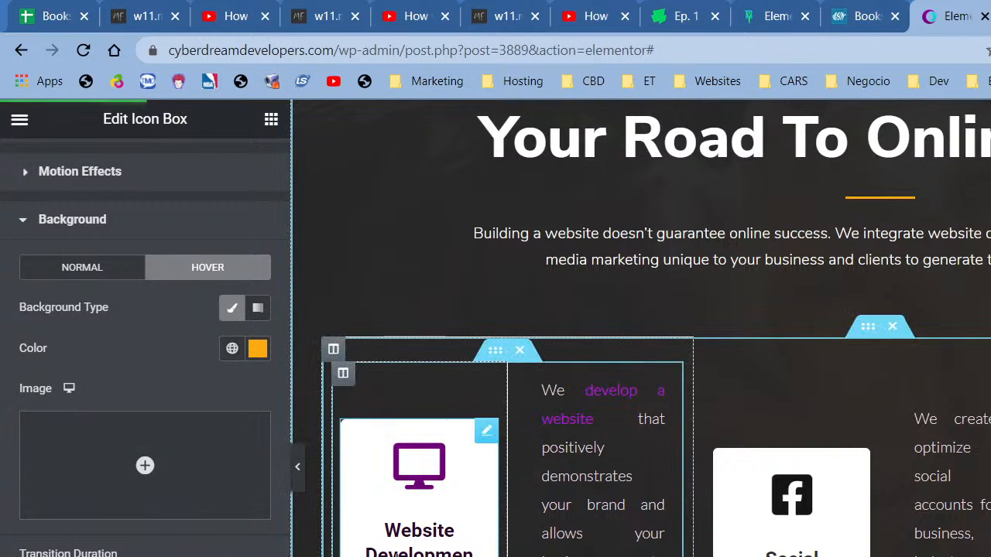
# - Copy the Website Development icon box and paste its style onto the Social Media Marketing box
pyautogui.rightClick(378, 469)
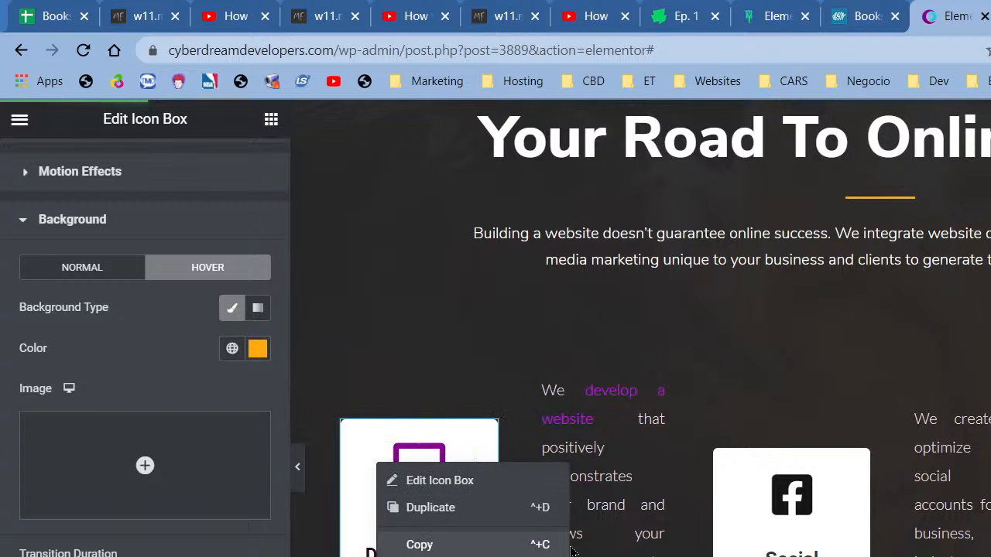
pyautogui.click(427, 545)
pyautogui.rightClick(729, 548)
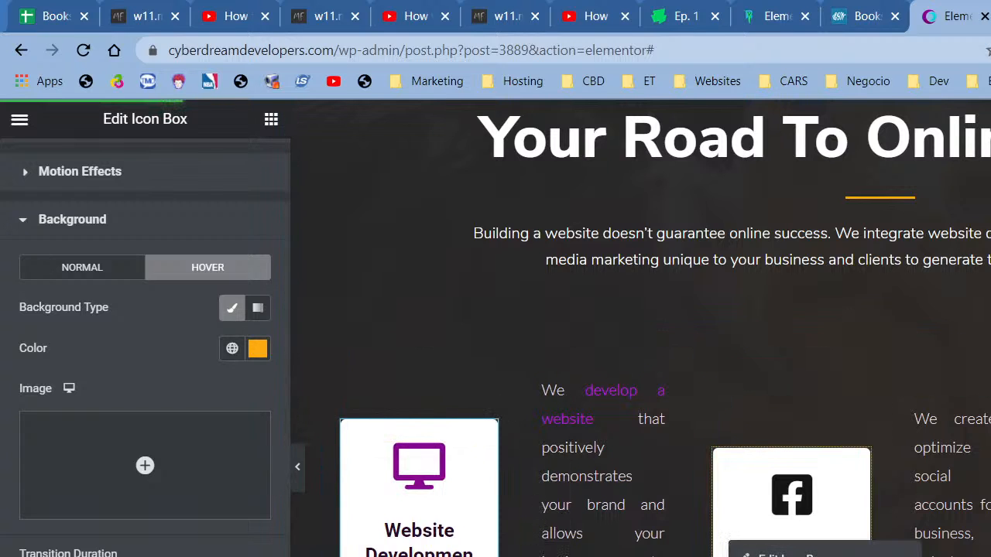
pyautogui.click(778, 556)
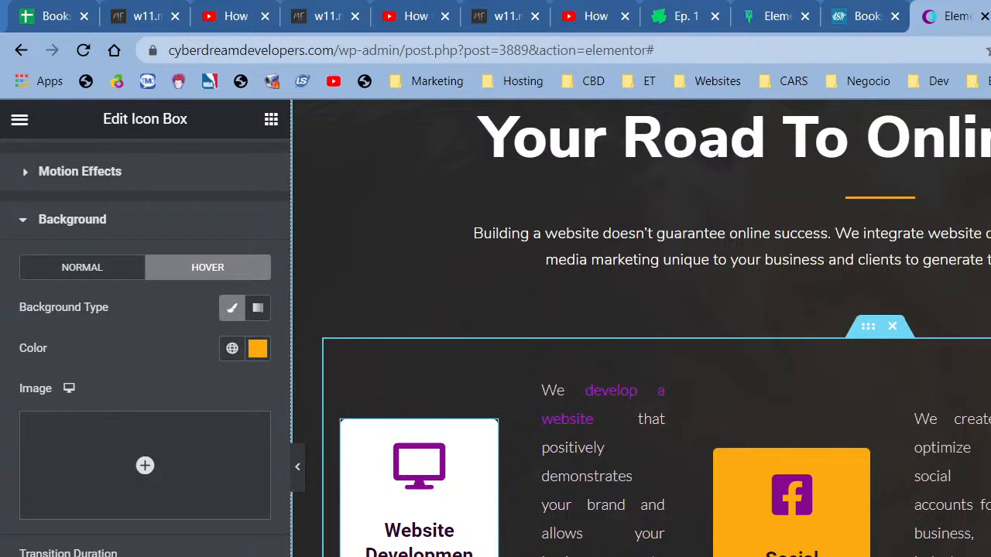
pyautogui.scroll(3, 659, 517)
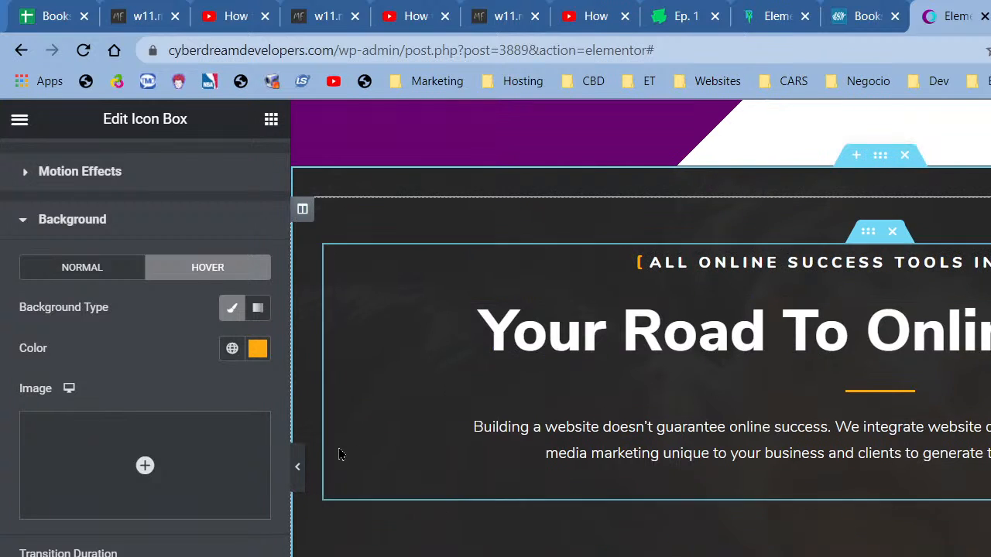
pyautogui.scroll(-1, 467, 484)
pyautogui.scroll(10, 466, 485)
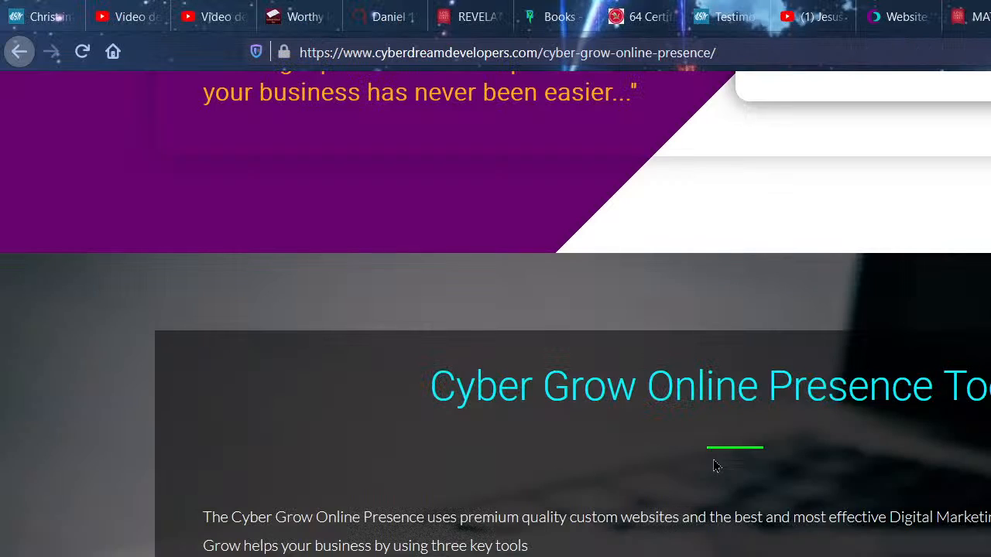
# - Go to the live site's Home page and scroll from the services area to the free eBook offer
pyautogui.scroll(10, 714, 461)
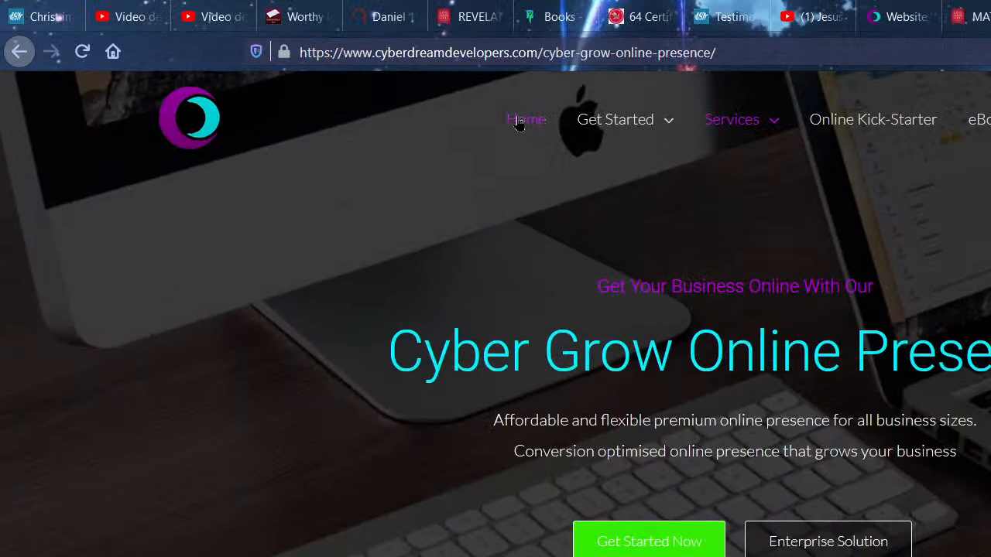
pyautogui.click(520, 123)
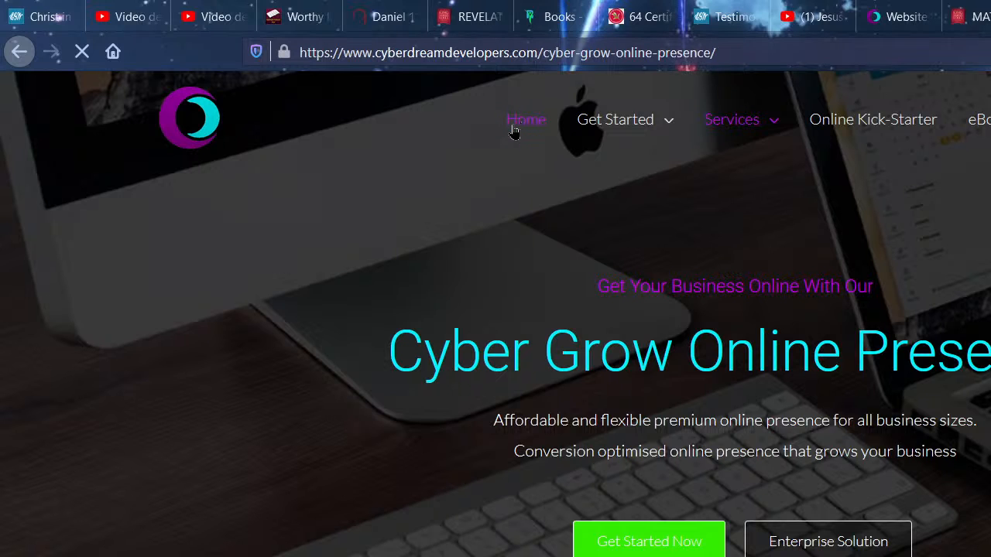
pyautogui.scroll(-2, 739, 330)
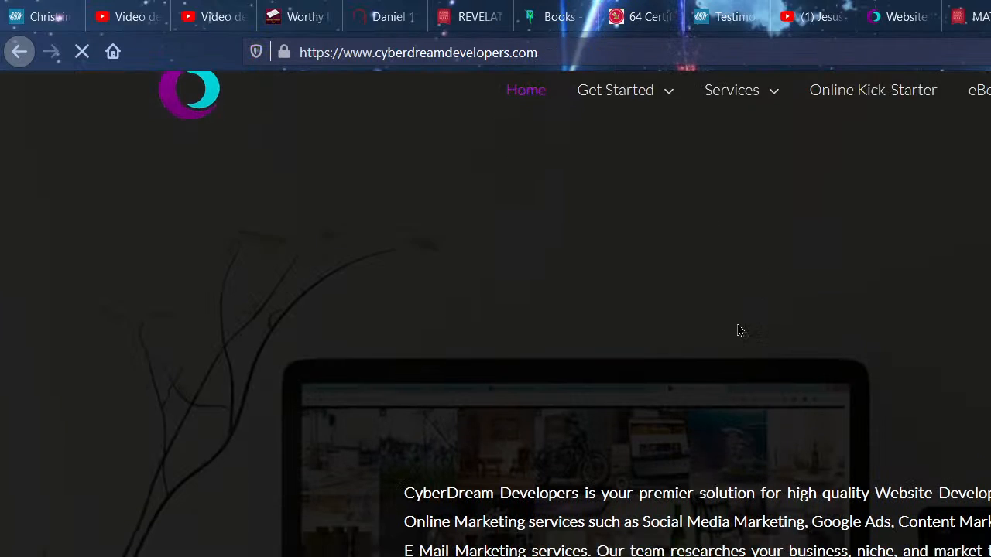
pyautogui.scroll(-10, 738, 330)
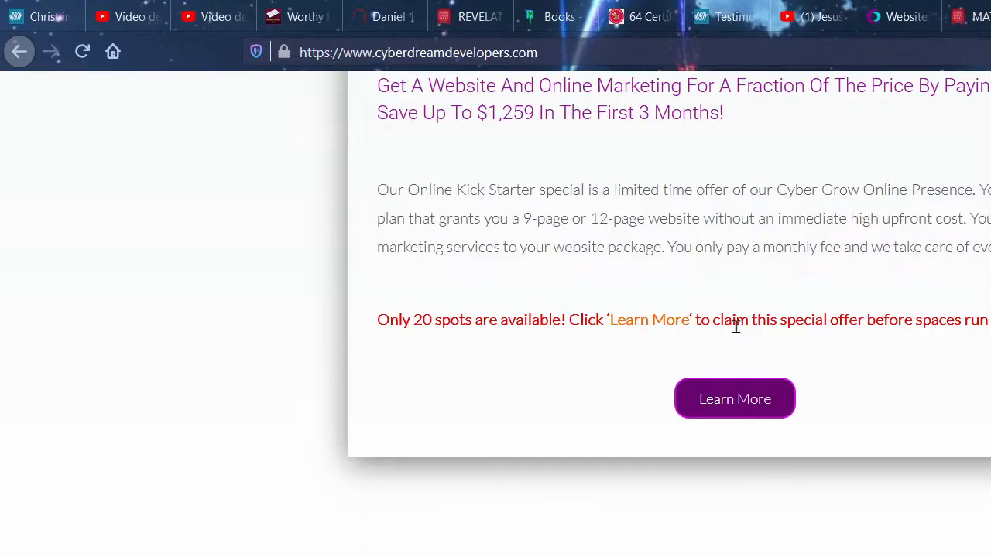
pyautogui.scroll(-10, 734, 325)
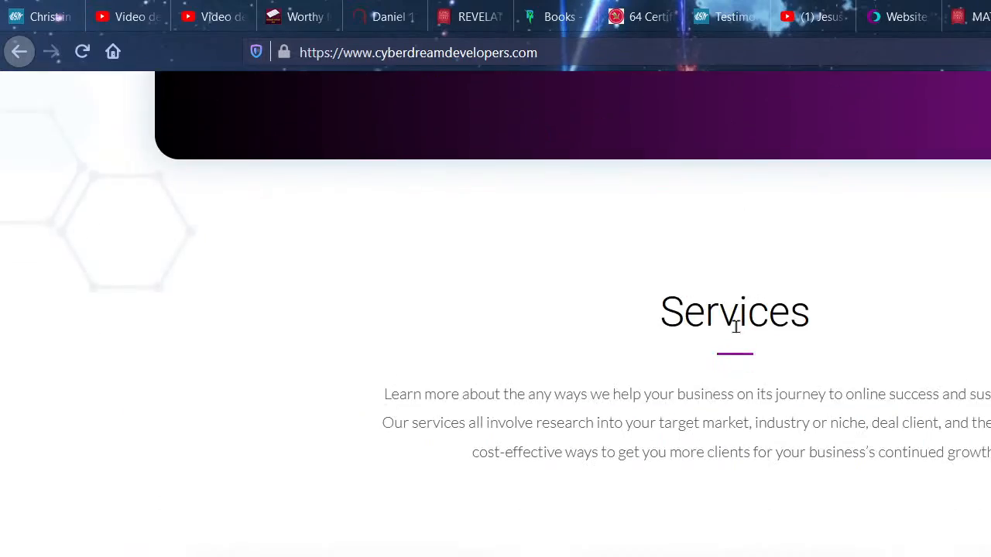
pyautogui.scroll(-15, 735, 325)
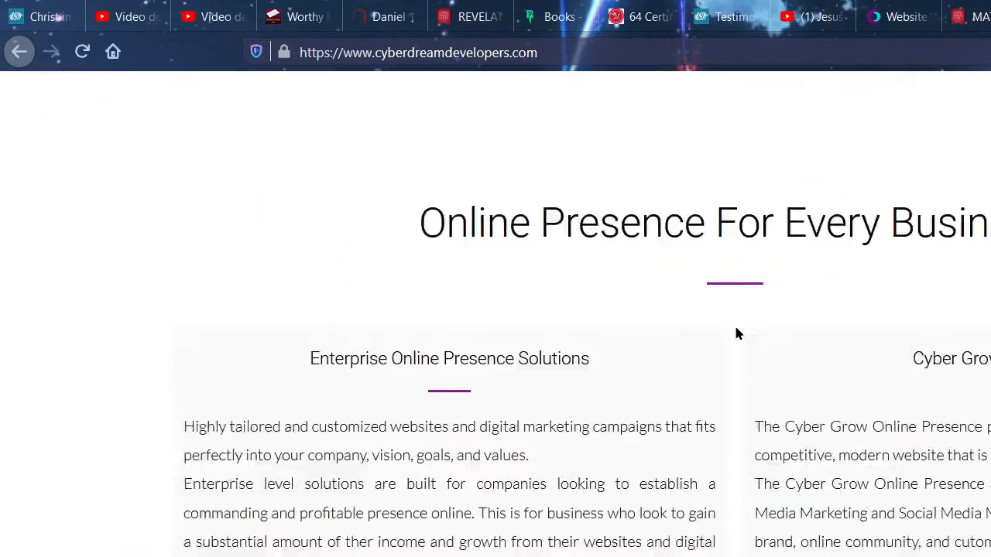
pyautogui.scroll(-10, 736, 332)
pyautogui.scroll(5, 736, 328)
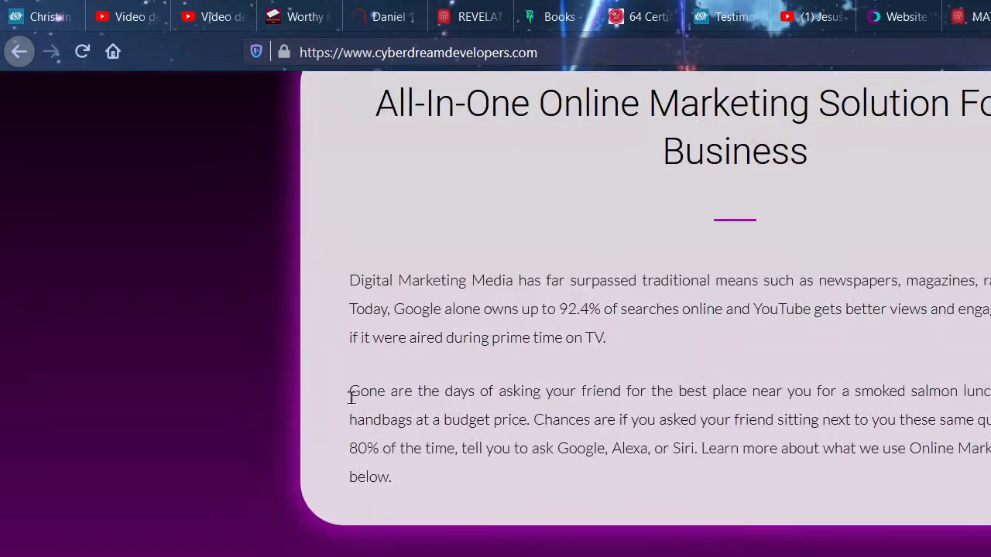
pyautogui.scroll(5, 204, 453)
pyautogui.scroll(-10, 196, 444)
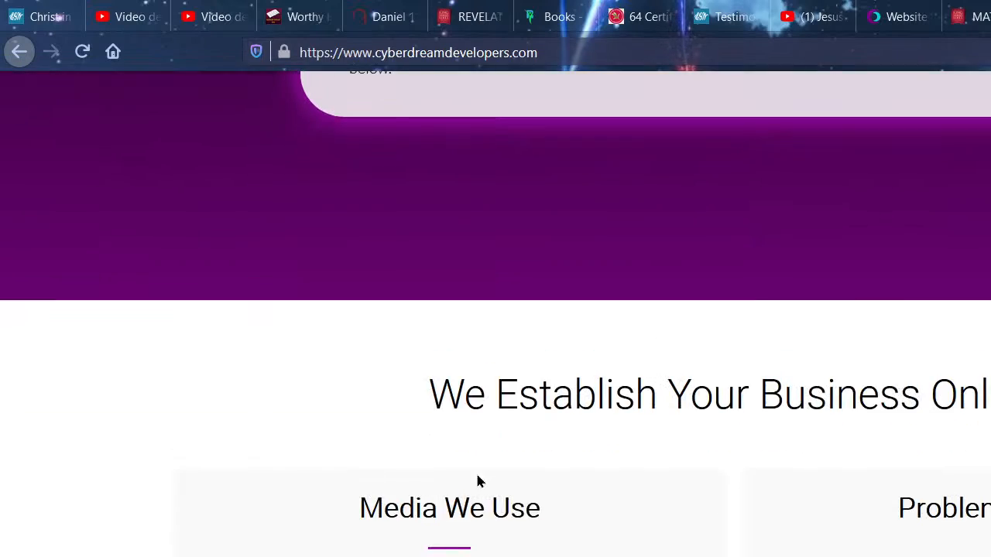
pyautogui.scroll(-15, 483, 476)
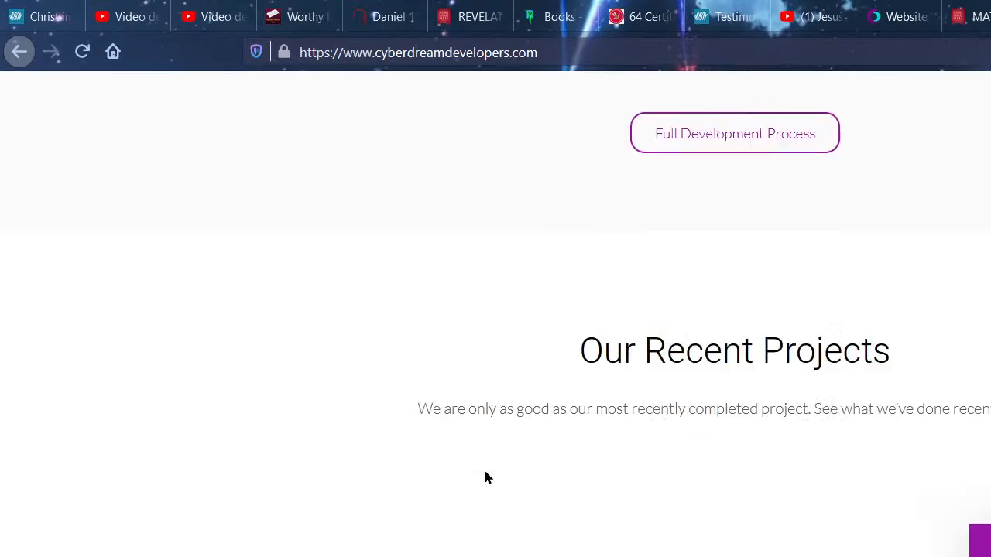
pyautogui.scroll(-15, 486, 477)
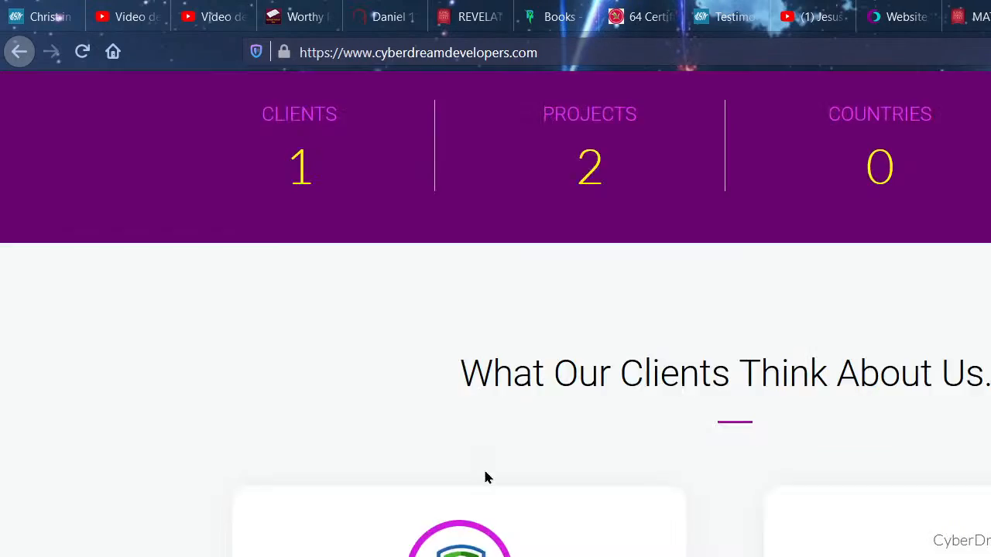
pyautogui.scroll(-15, 486, 477)
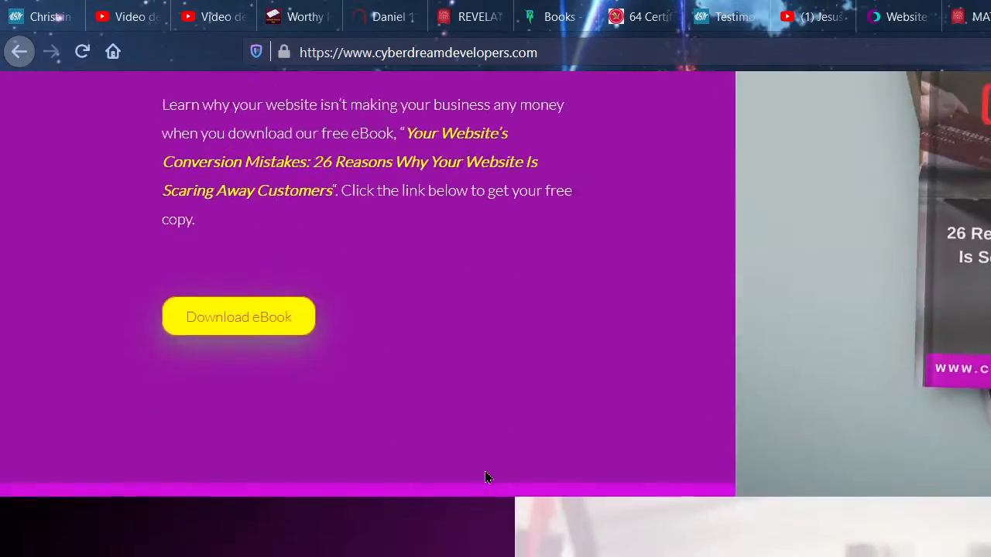
pyautogui.scroll(-15, 485, 478)
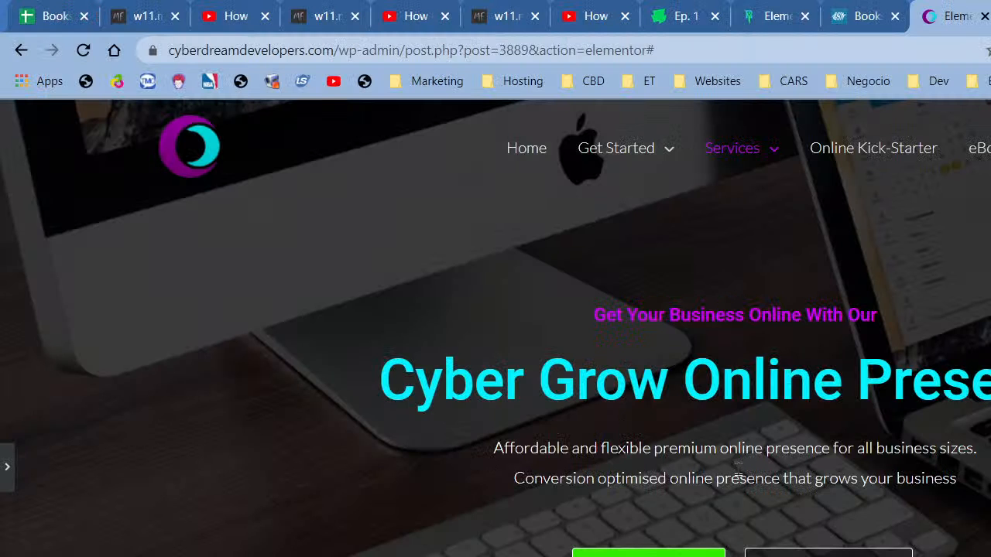
# - Scroll through the purple and dark sections, then bring back the Elementor panel with Ctrl+P
pyautogui.scroll(-5, 727, 472)
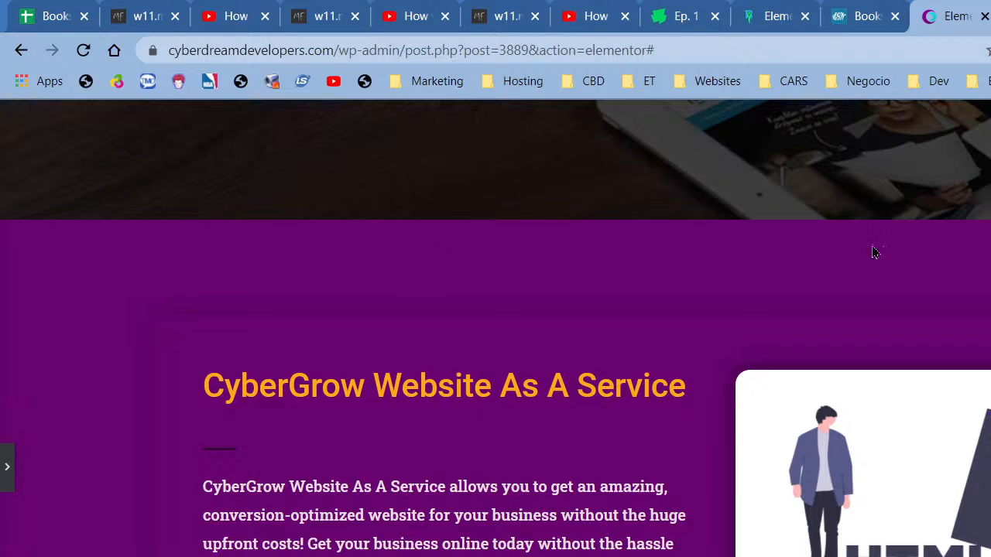
pyautogui.scroll(-5, 496, 328)
pyautogui.scroll(-4, 670, 422)
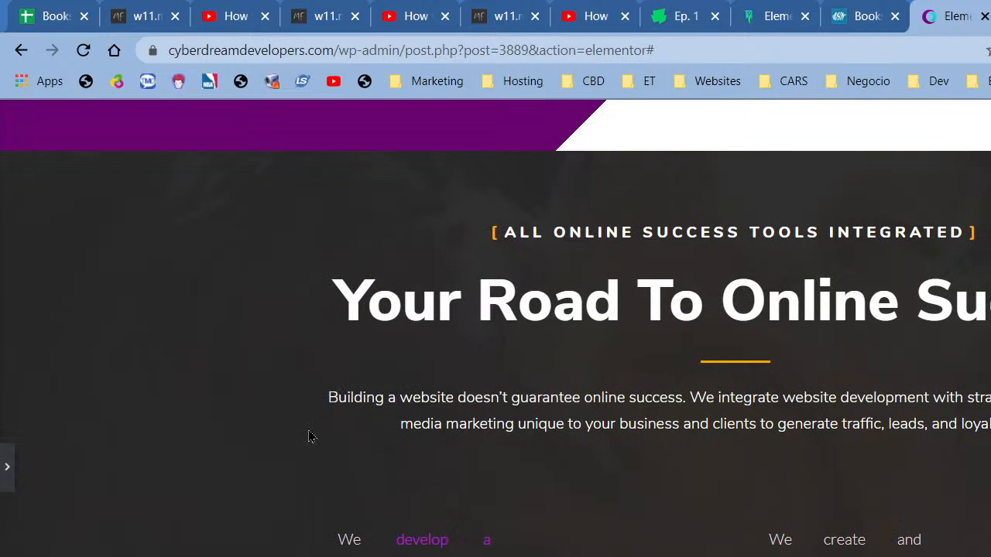
pyautogui.scroll(5, 327, 309)
pyautogui.scroll(3, 465, 461)
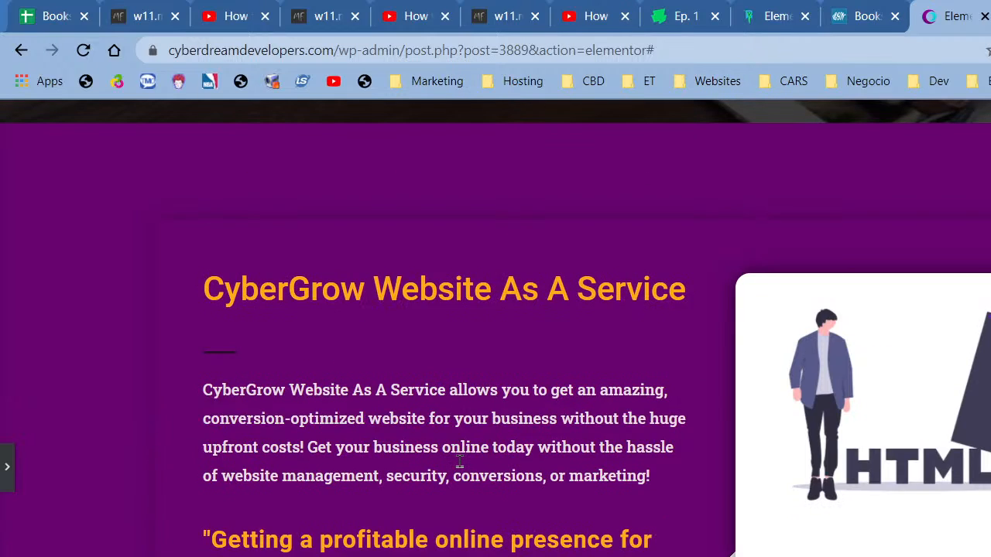
pyautogui.scroll(-7, 385, 376)
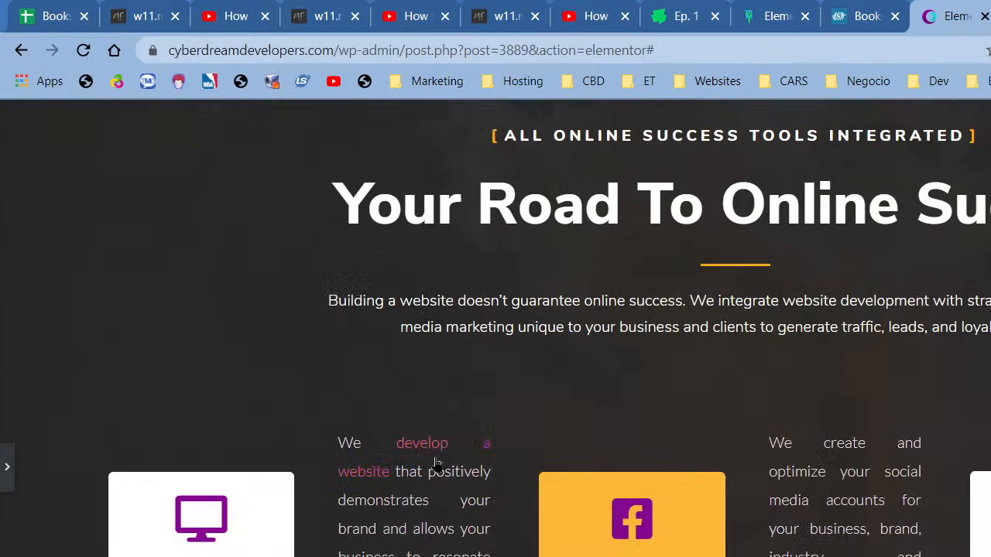
pyautogui.scroll(10, 457, 433)
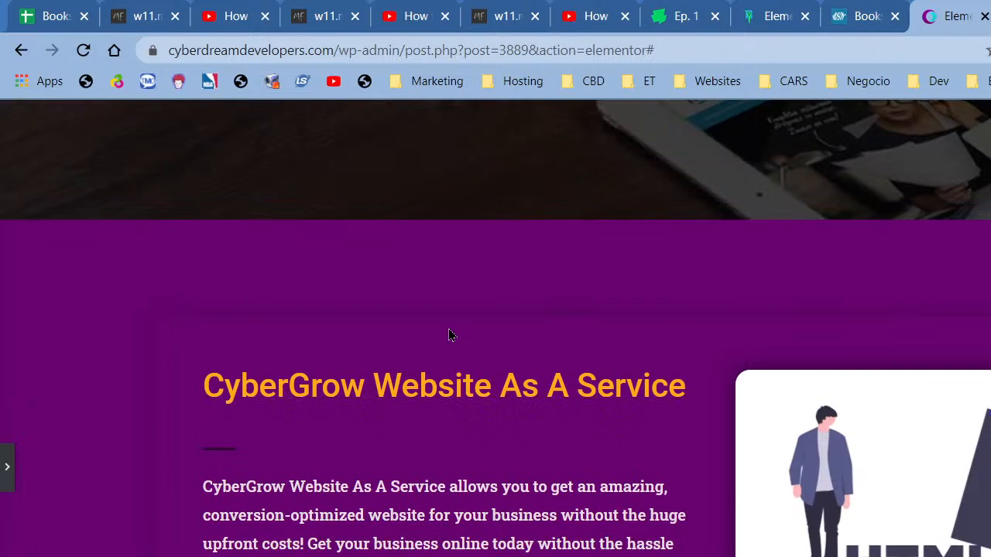
pyautogui.scroll(-3, 495, 328)
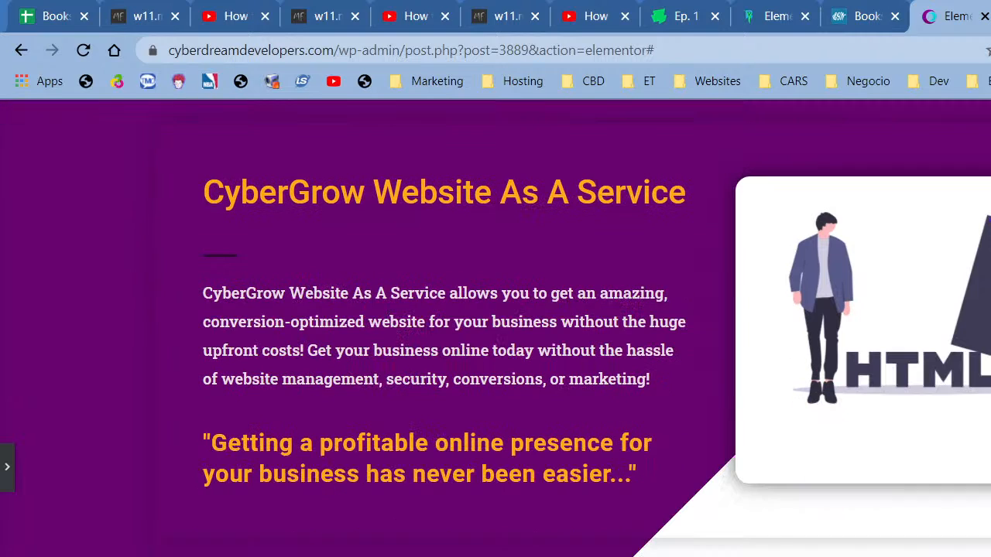
pyautogui.scroll(-7, 610, 362)
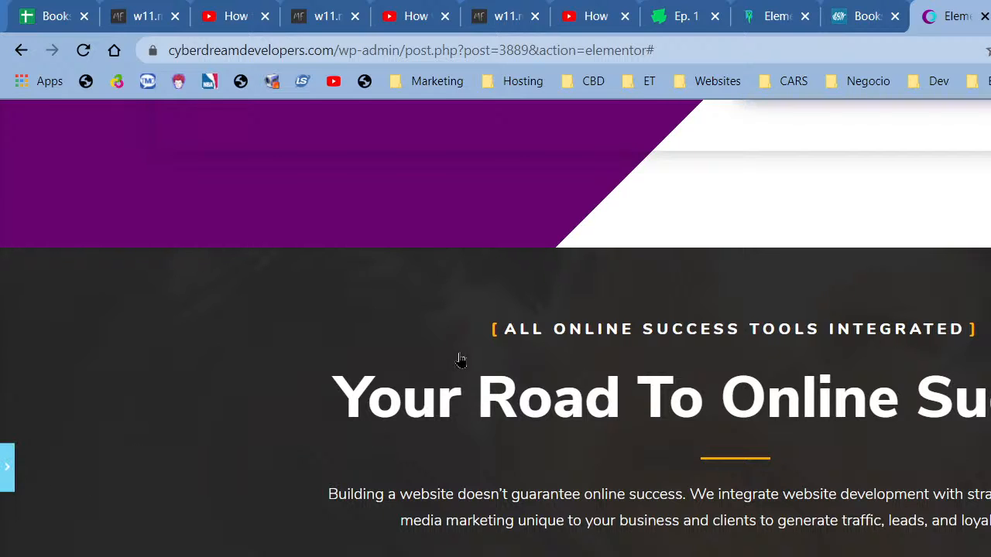
pyautogui.scroll(1, 509, 354)
pyautogui.hotkey('ctrl', 'p')
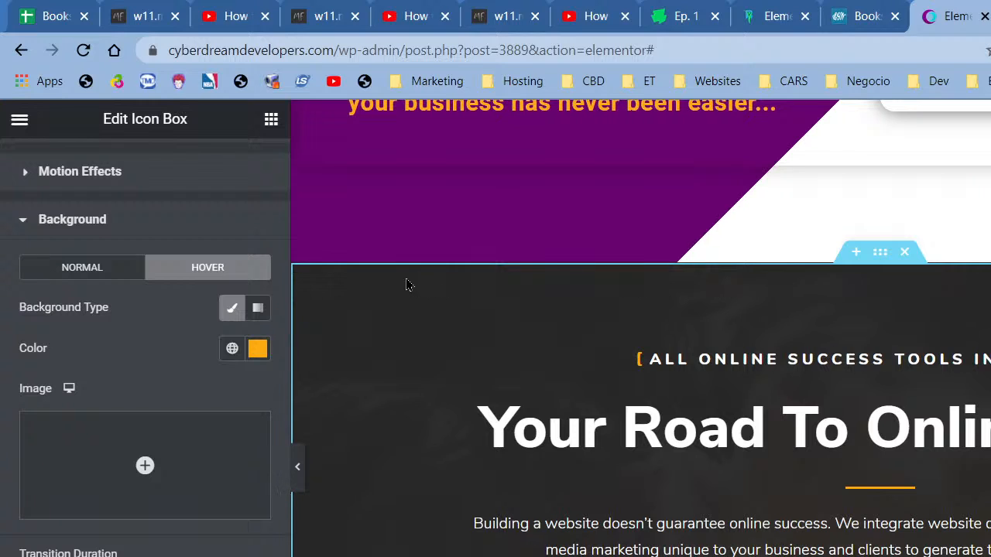
pyautogui.rightClick(416, 289)
# - Remove the services section's background image and clear its background overlay colour
pyautogui.click(451, 295)
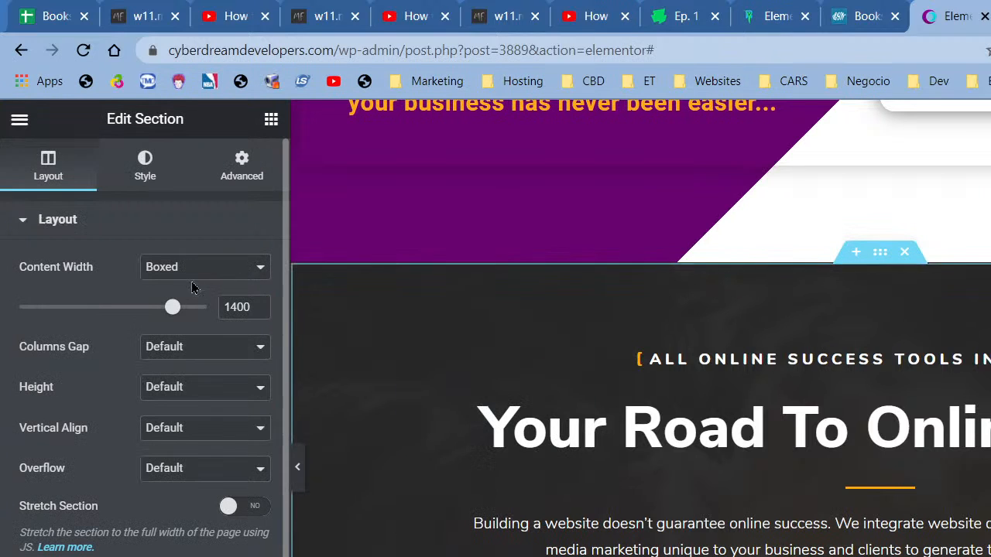
pyautogui.click(145, 166)
pyautogui.moveTo(212, 453)
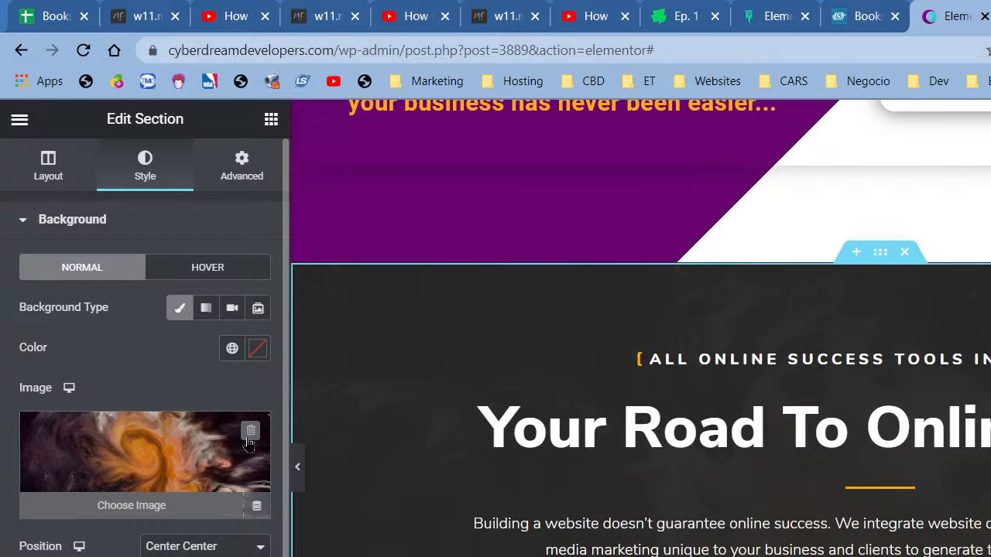
pyautogui.click(250, 433)
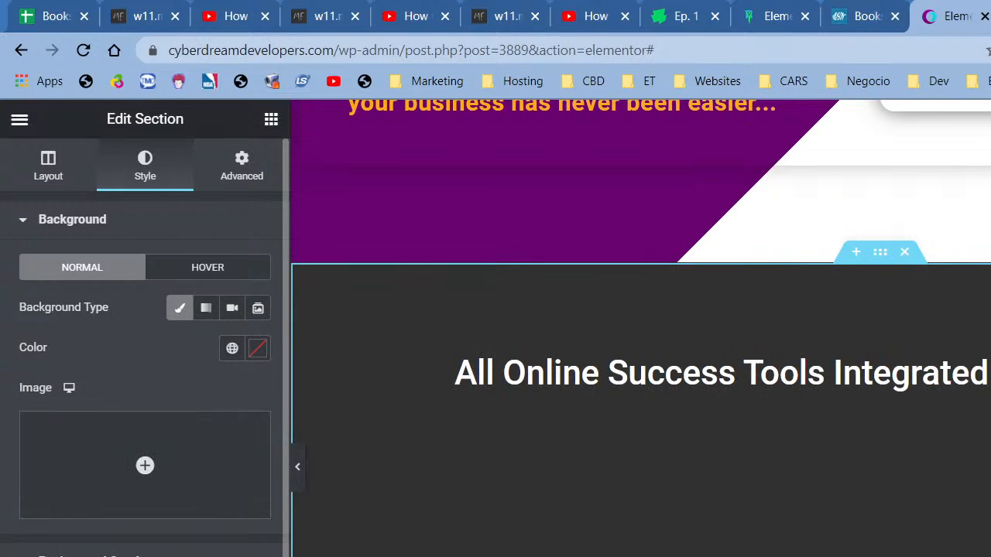
pyautogui.click(96, 553)
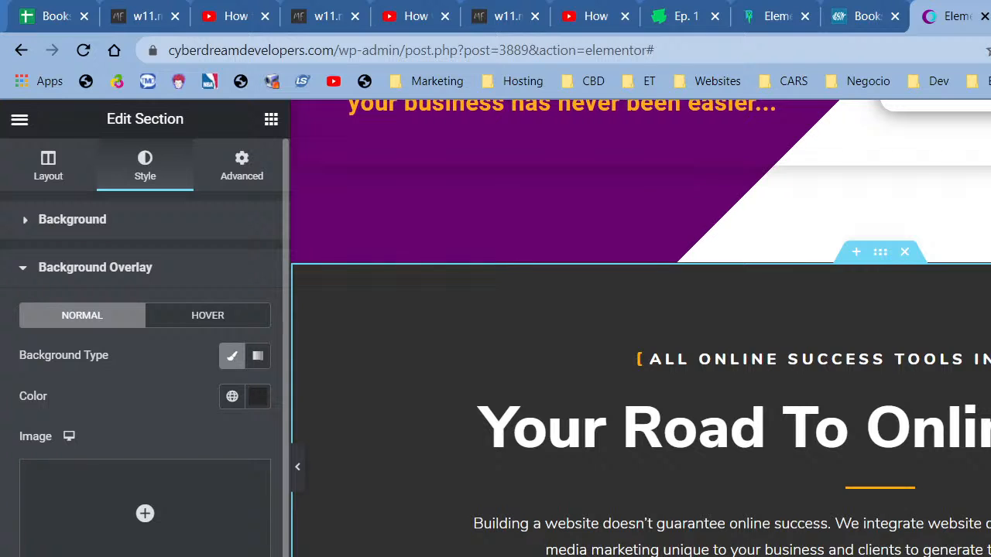
pyautogui.click(261, 404)
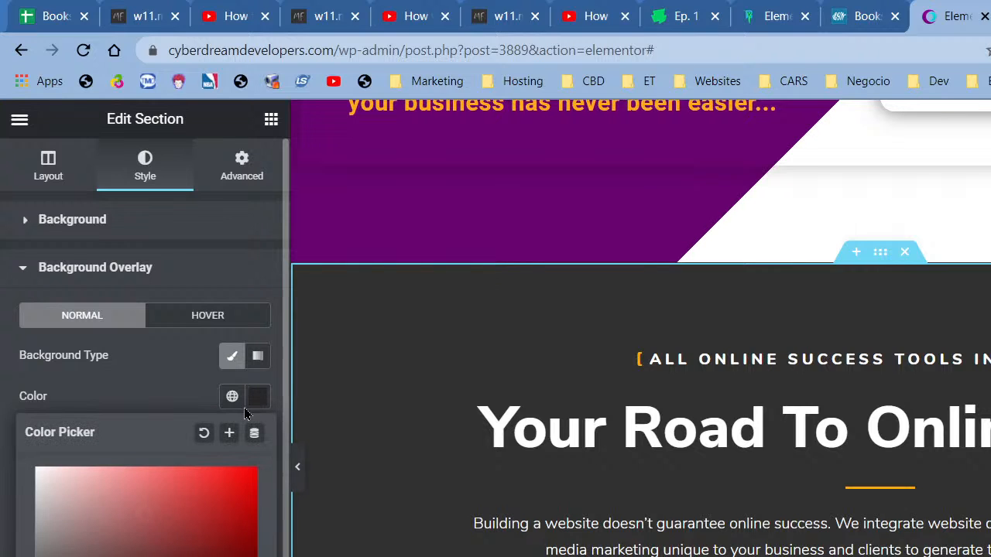
pyautogui.click(204, 433)
pyautogui.click(216, 373)
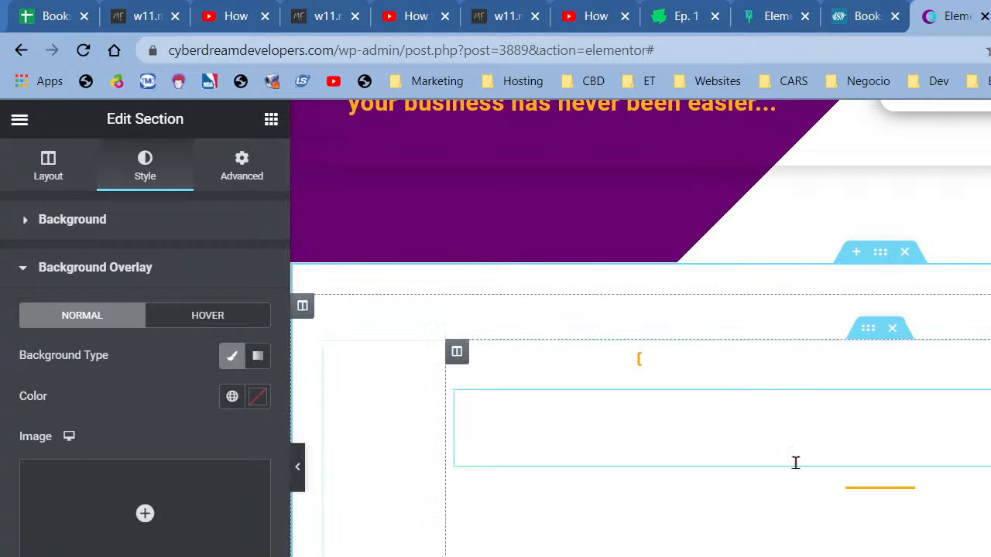
# - Set the section background to the global Saved Color #21 purple
pyautogui.click(96, 224)
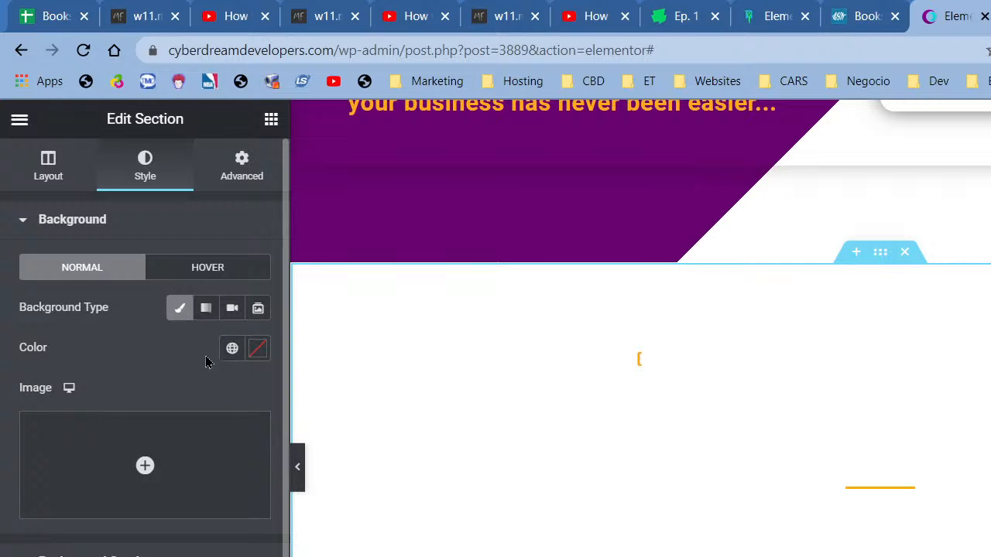
pyautogui.click(232, 349)
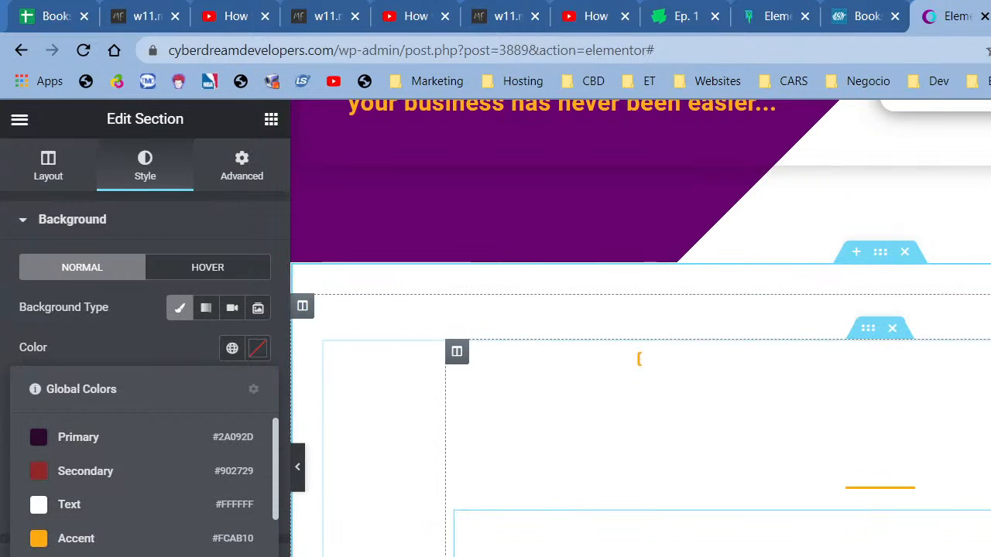
pyautogui.scroll(-4, 617, 475)
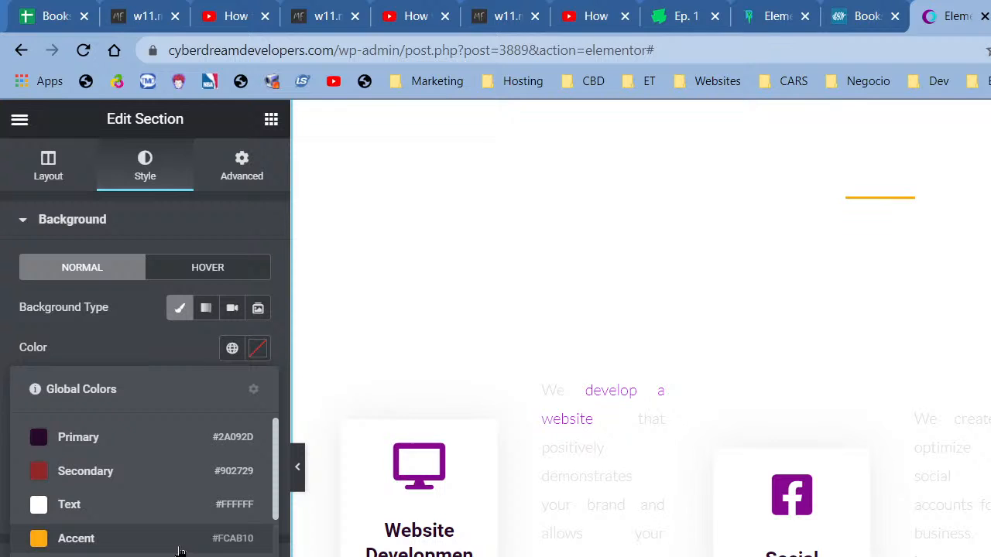
pyautogui.scroll(-5, 93, 530)
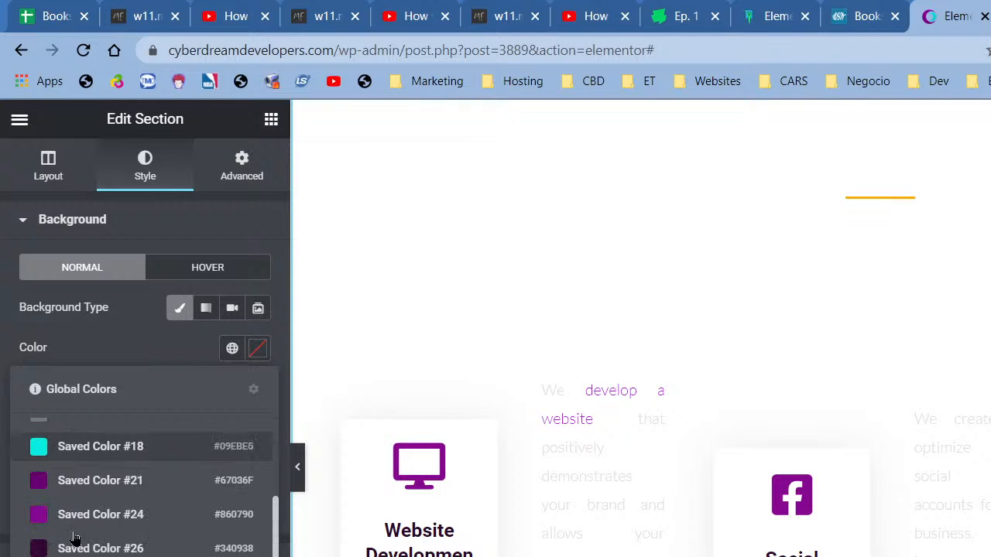
pyautogui.click(103, 487)
pyautogui.scroll(5, 763, 480)
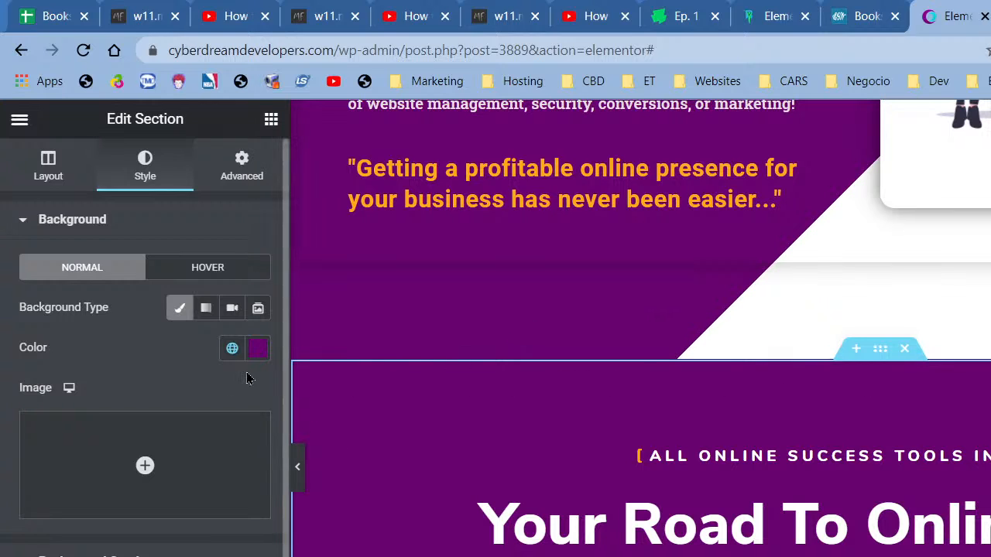
# - Switch the section background to the darker global Saved Color #26
pyautogui.click(232, 349)
pyautogui.scroll(-8, 177, 486)
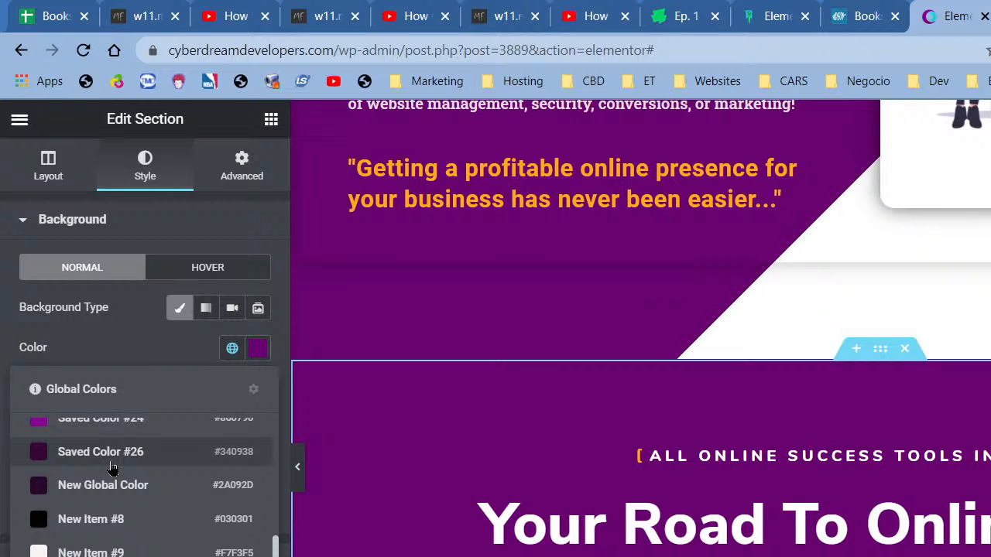
pyautogui.click(111, 465)
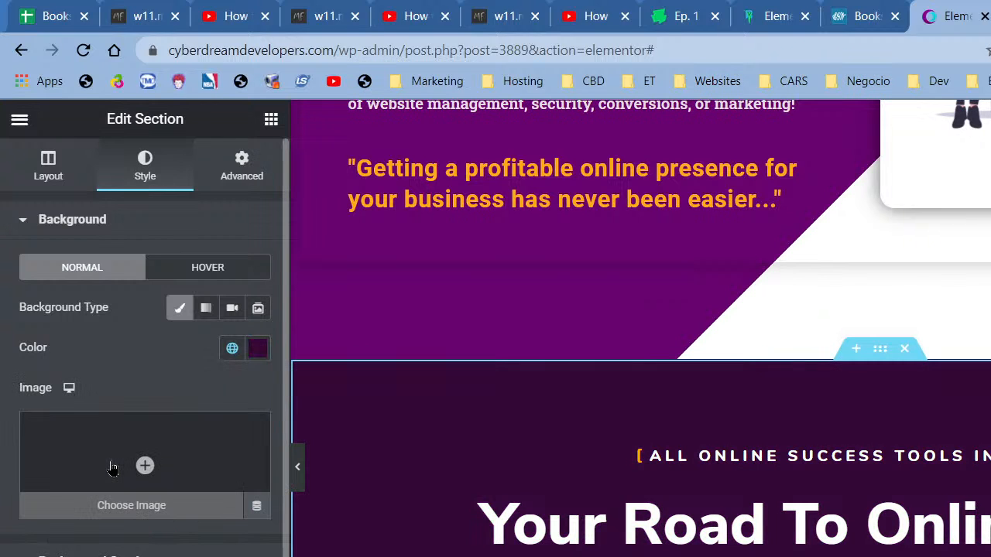
pyautogui.scroll(3, 890, 537)
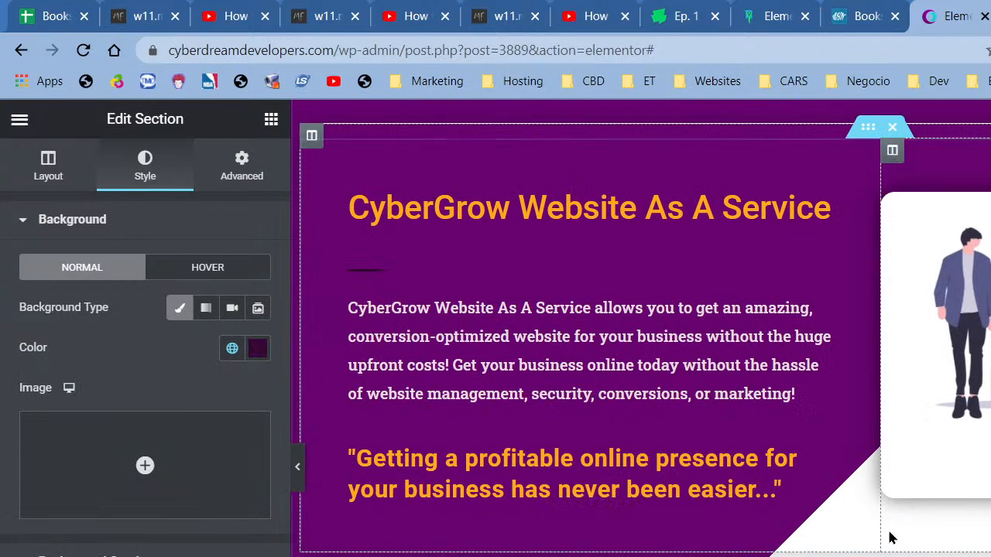
pyautogui.scroll(-2, 890, 538)
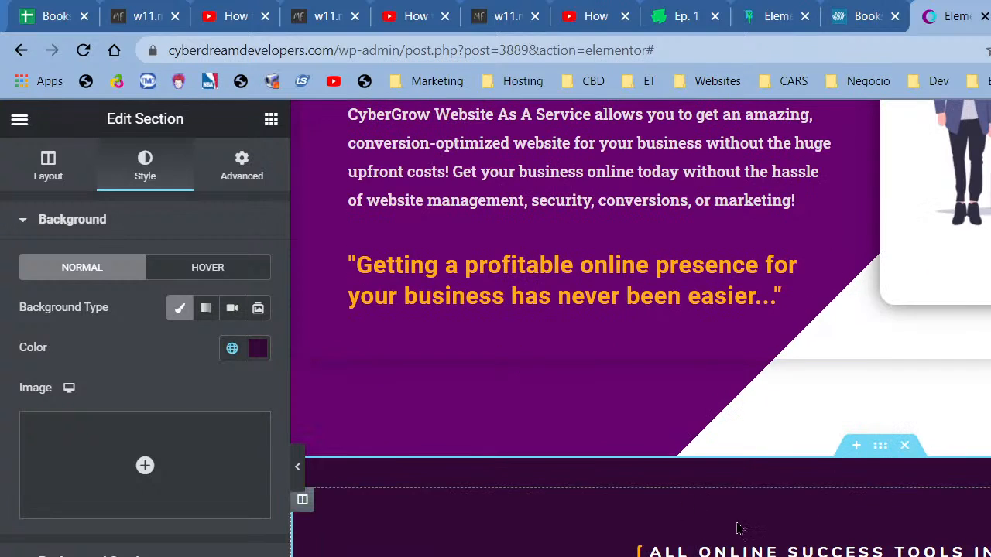
pyautogui.scroll(5, 735, 526)
pyautogui.rightClick(671, 256)
pyautogui.click(701, 267)
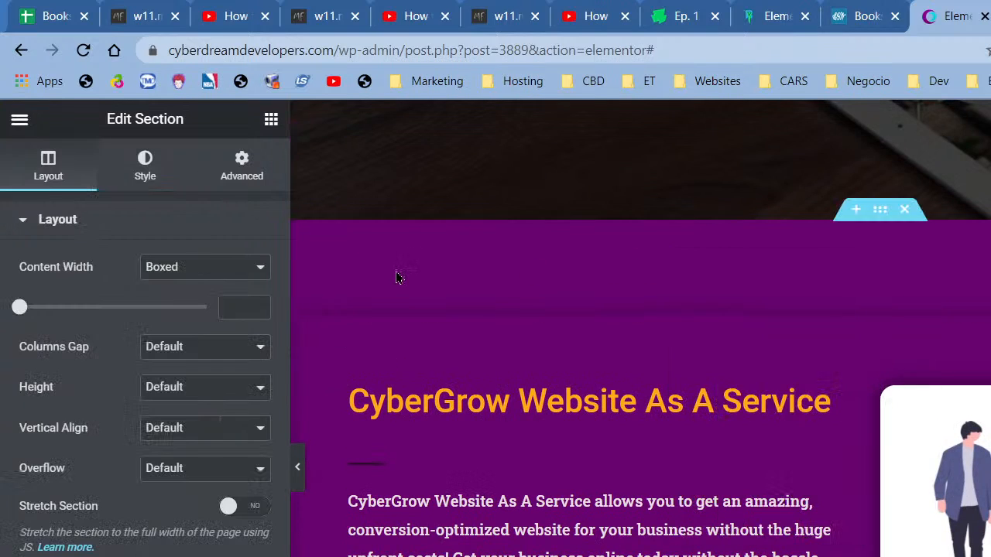
# - Set the CyberGrow section's background to global Saved Color #26 and collapse the editing panel
pyautogui.click(145, 176)
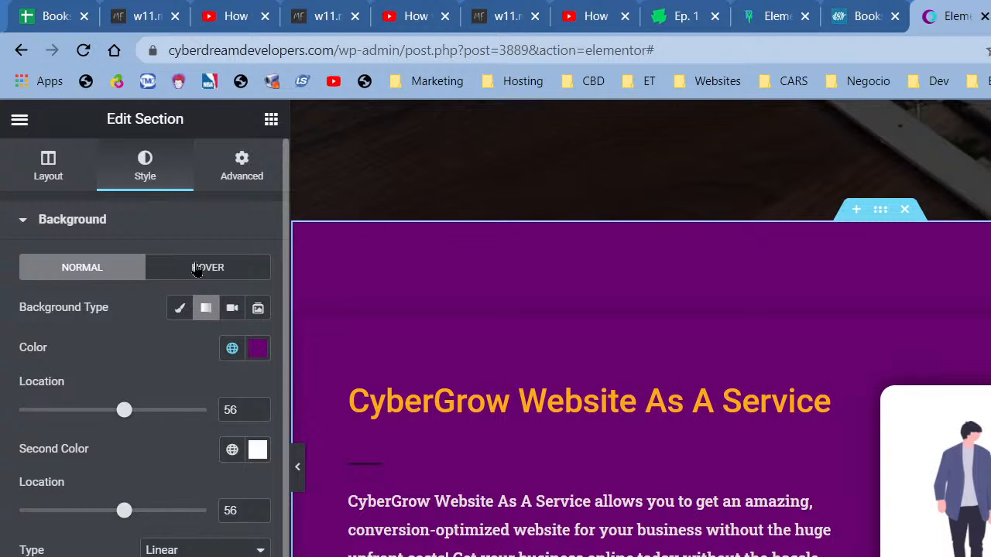
pyautogui.click(232, 348)
pyautogui.scroll(-5, 150, 483)
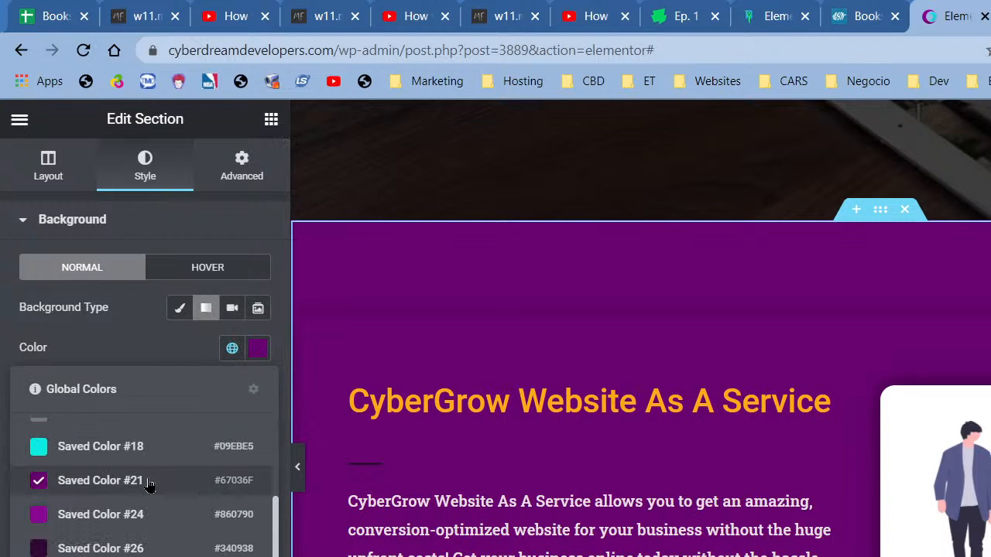
pyautogui.click(119, 548)
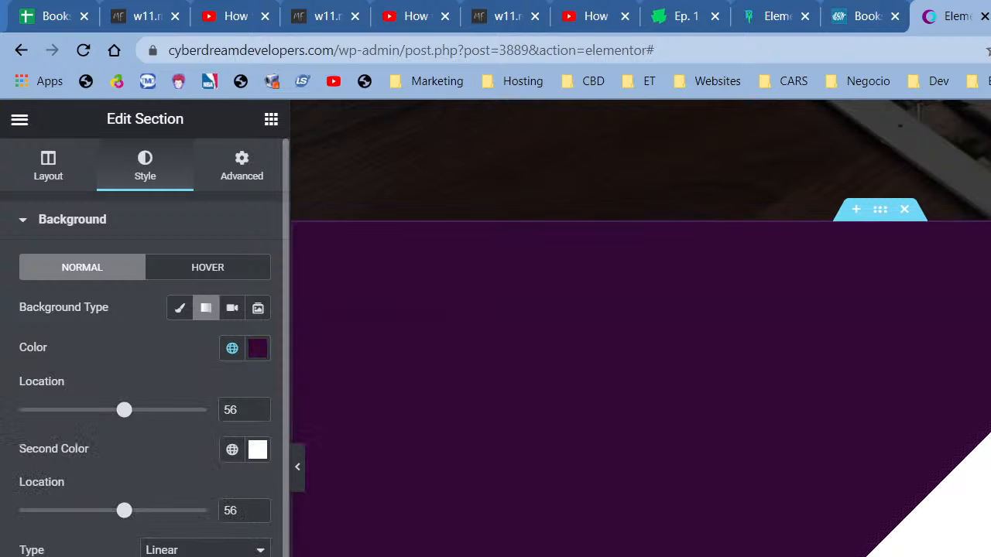
pyautogui.click(300, 486)
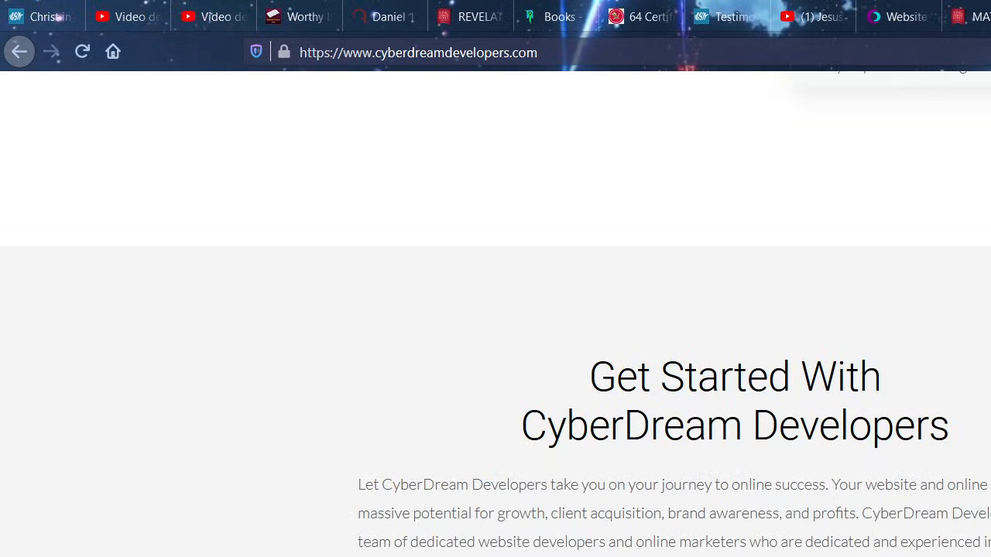
pyautogui.scroll(-20, 495, 310)
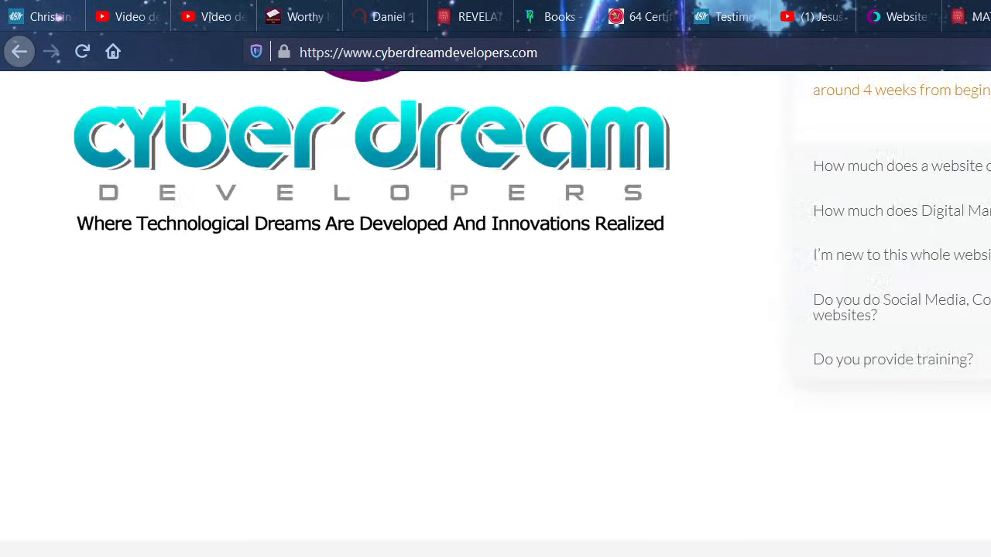
pyautogui.scroll(10, 496, 310)
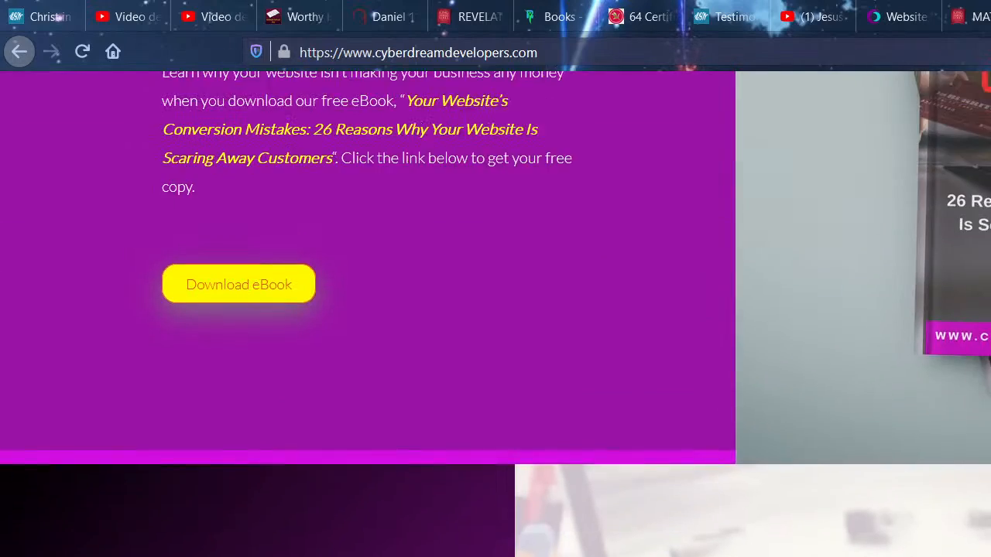
pyautogui.scroll(15, 495, 310)
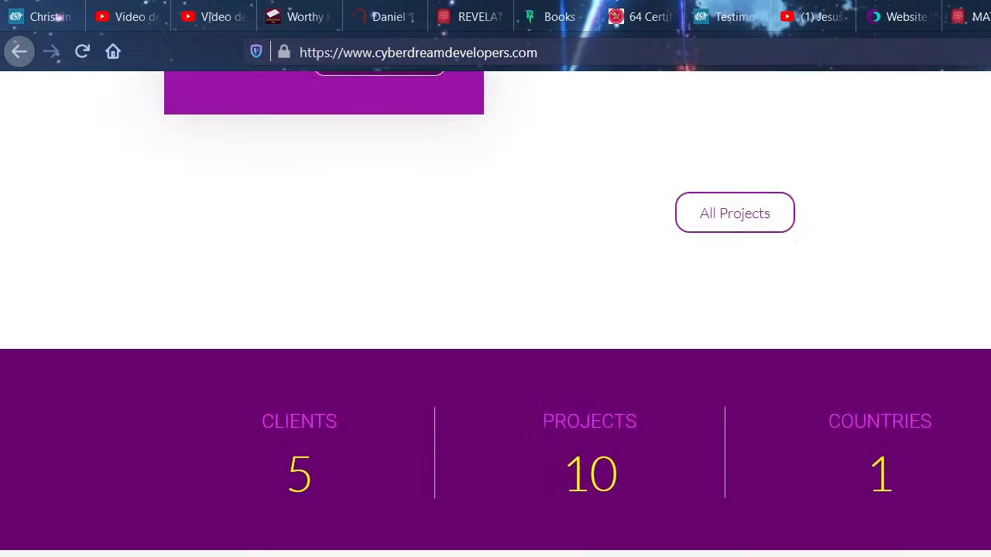
pyautogui.scroll(15, 558, 520)
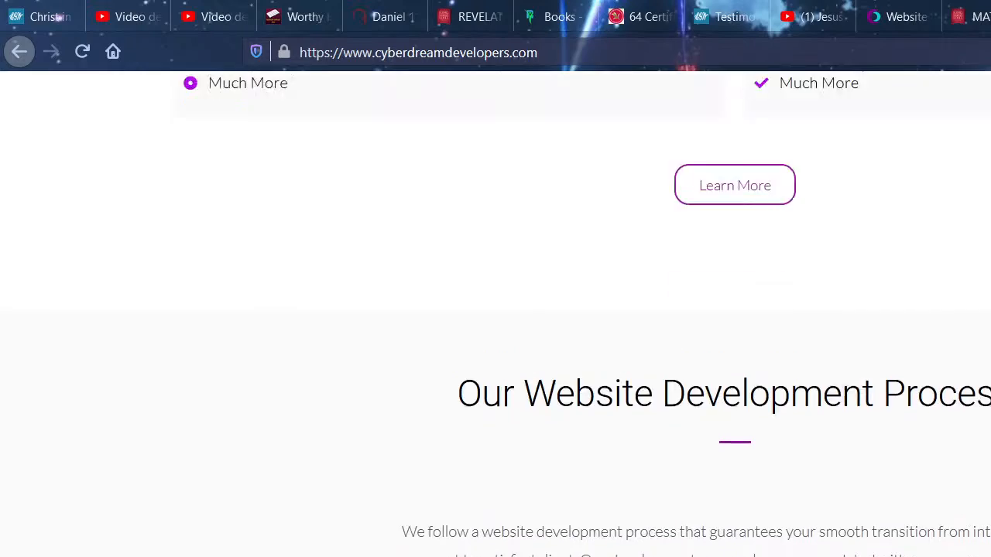
pyautogui.scroll(10, 559, 521)
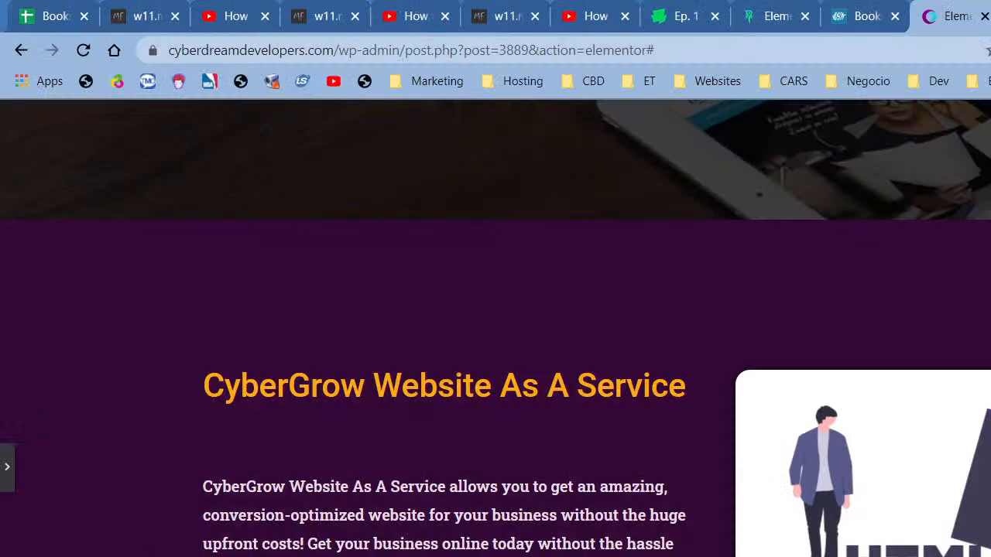
pyautogui.scroll(-3, 699, 343)
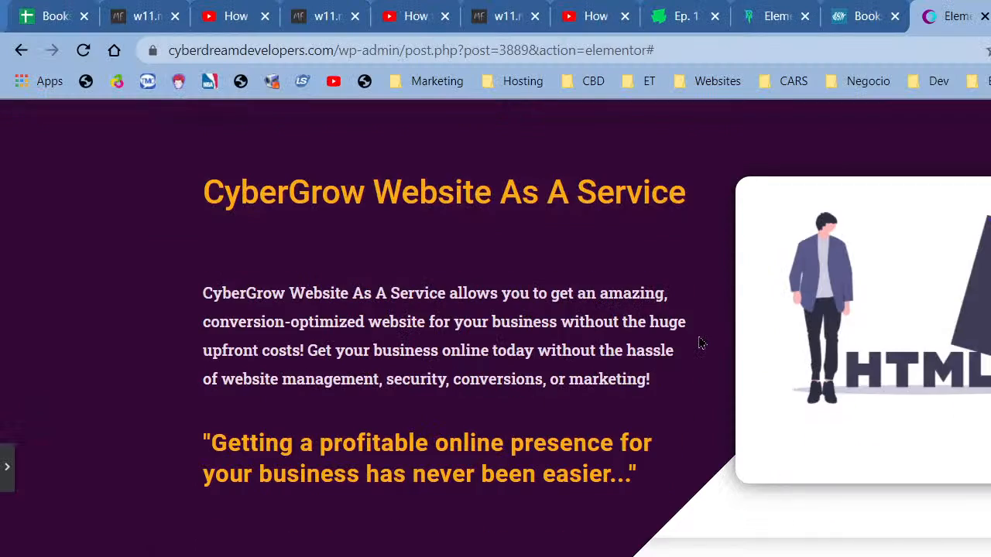
# - Find the services area and open the outer 'Your Road To Online Success' section's settings
pyautogui.scroll(-1, 699, 343)
pyautogui.scroll(2, 699, 342)
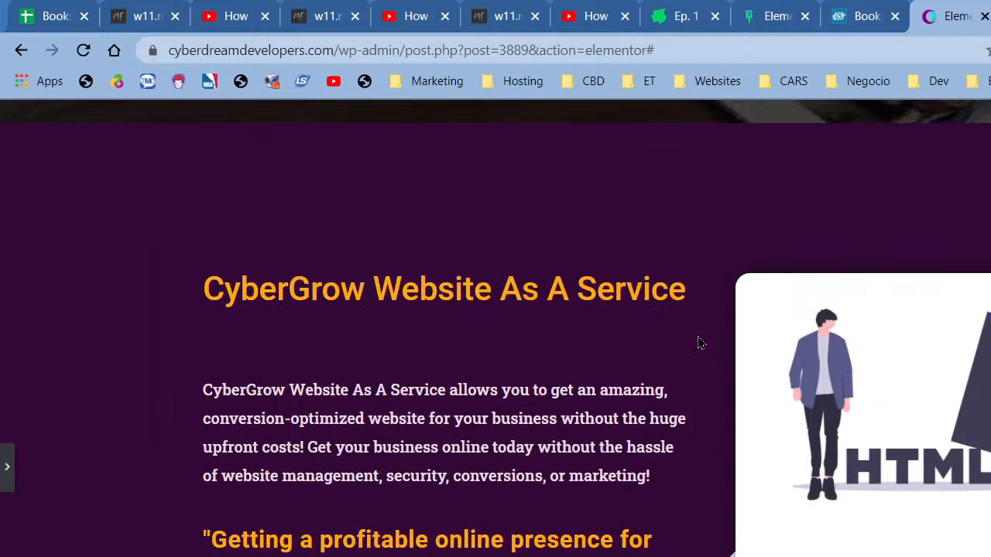
pyautogui.scroll(-4, 454, 349)
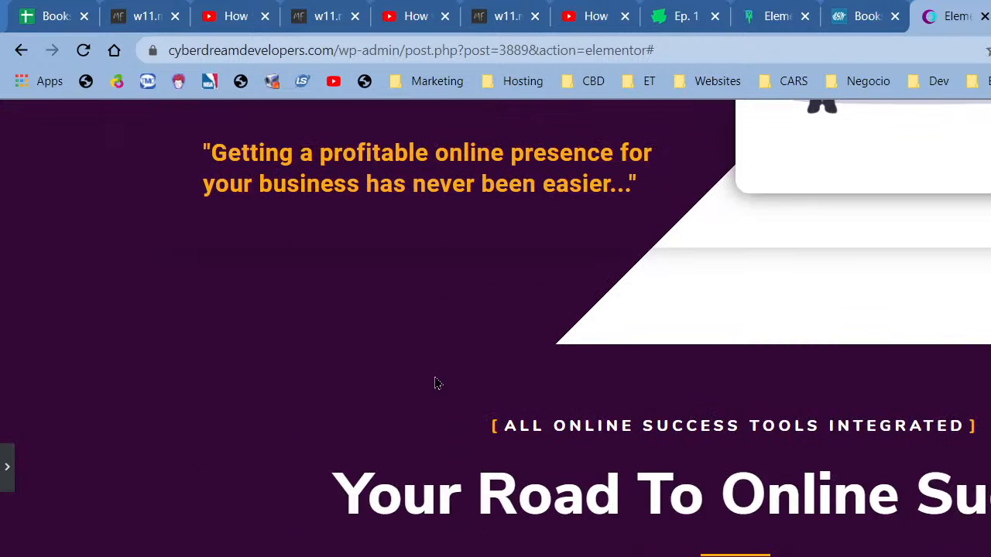
pyautogui.scroll(-6, 436, 383)
pyautogui.scroll(3, 752, 371)
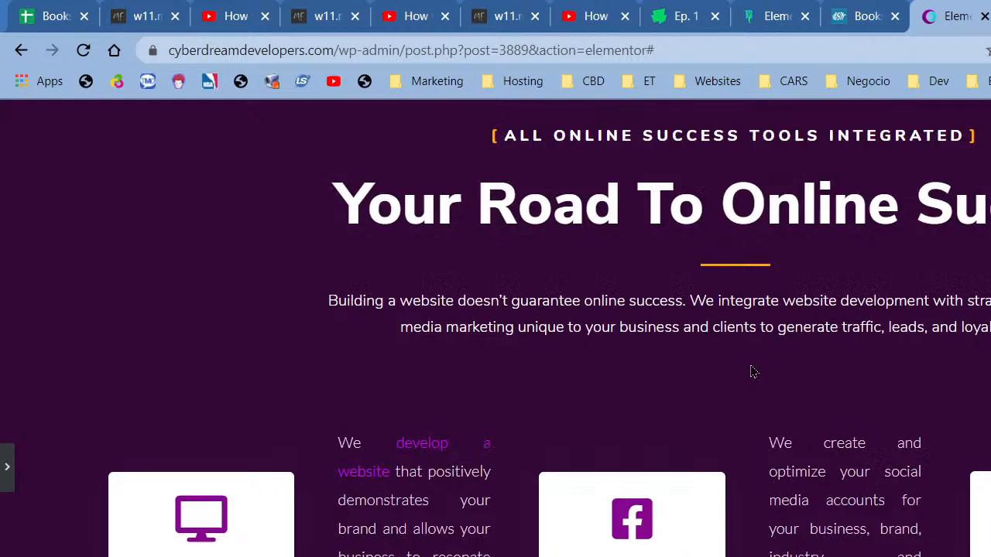
pyautogui.scroll(2, 752, 372)
pyautogui.scroll(1, 750, 365)
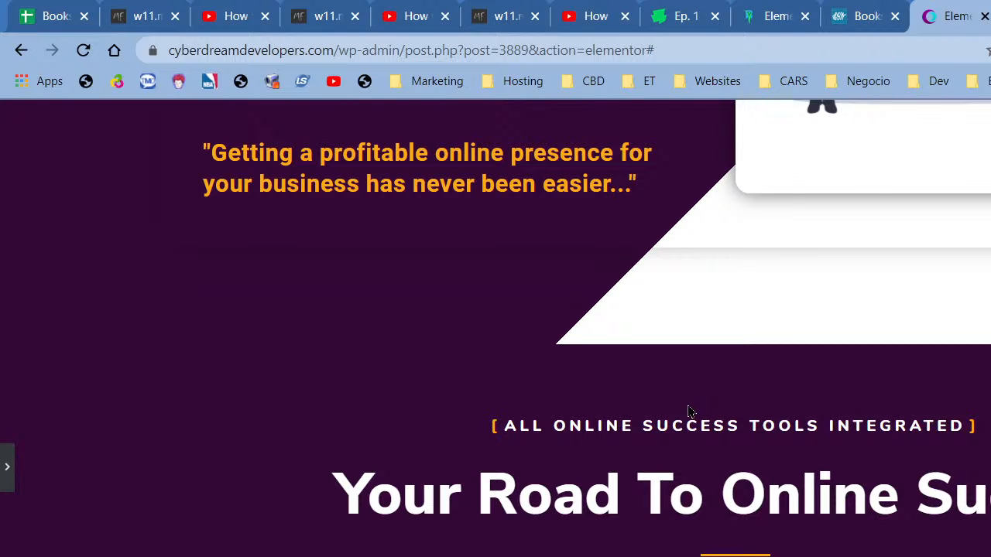
pyautogui.scroll(4, 689, 411)
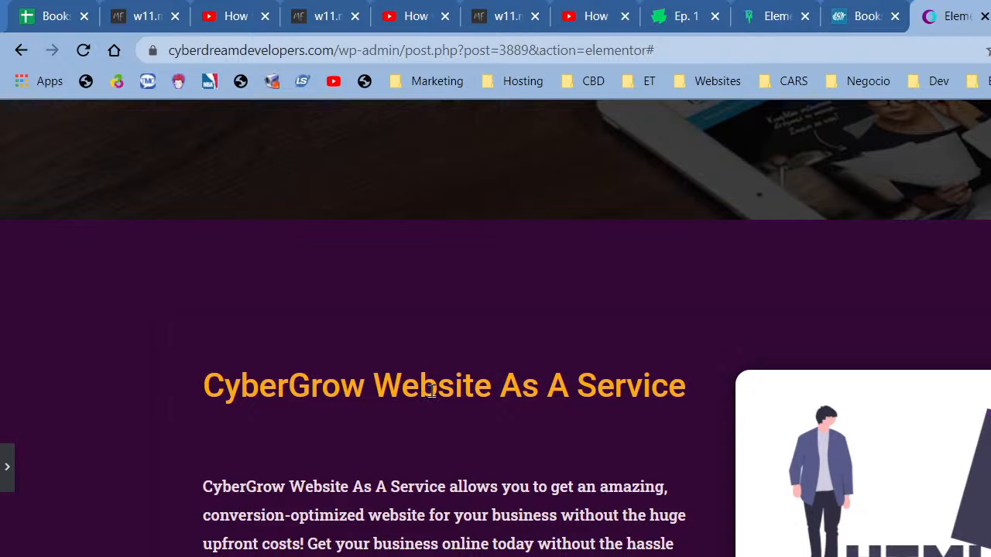
pyautogui.scroll(-12, 432, 390)
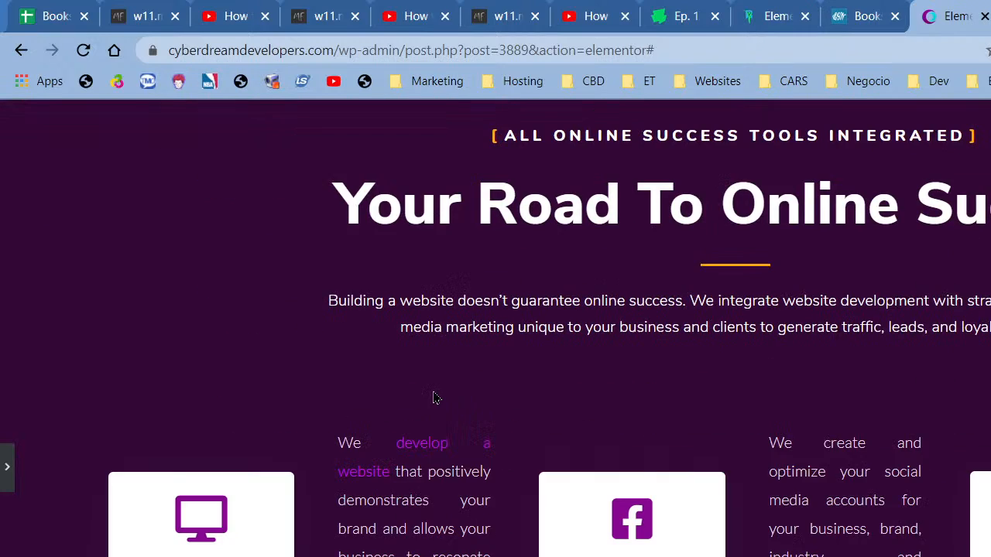
pyautogui.scroll(1, 376, 482)
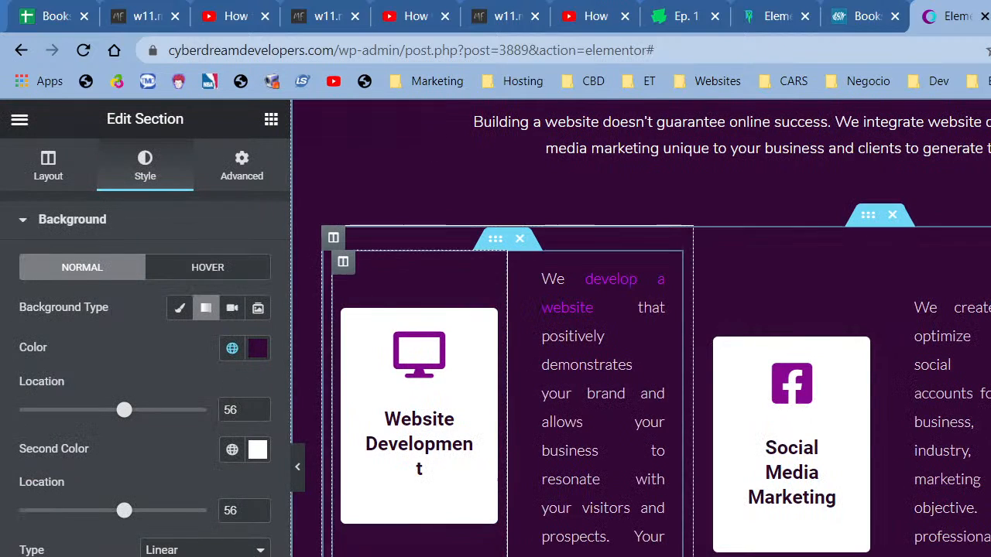
pyautogui.rightClick(410, 190)
pyautogui.scroll(4, 414, 167)
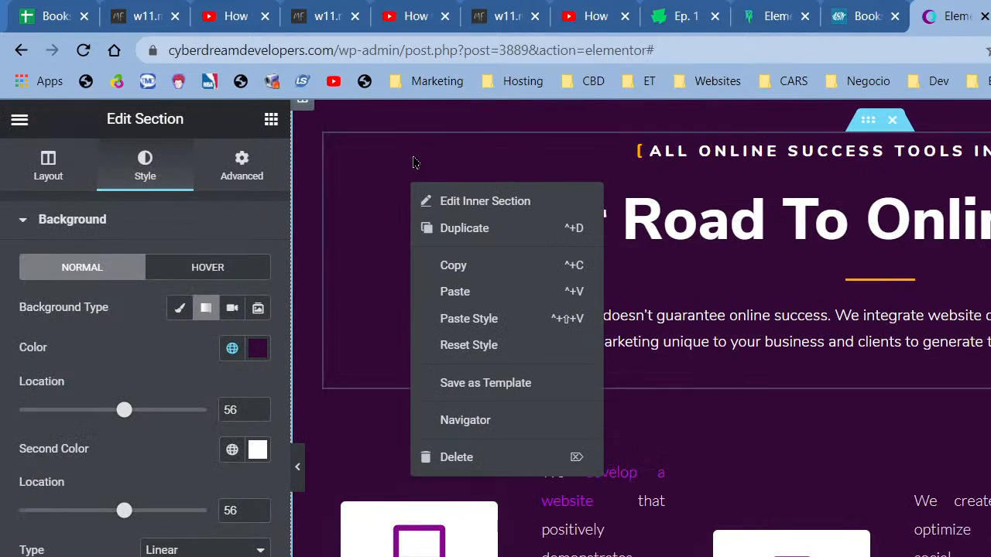
pyautogui.rightClick(365, 175)
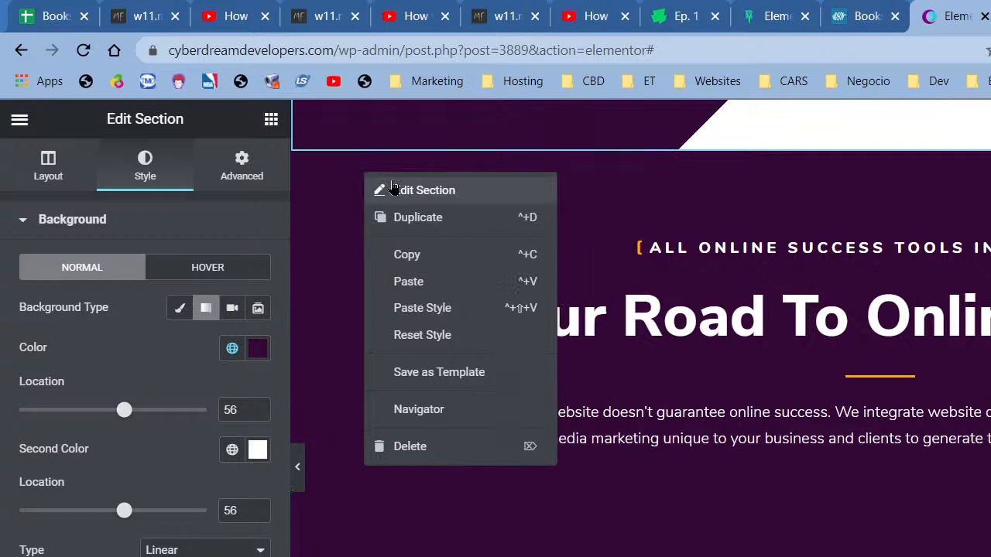
pyautogui.click(393, 188)
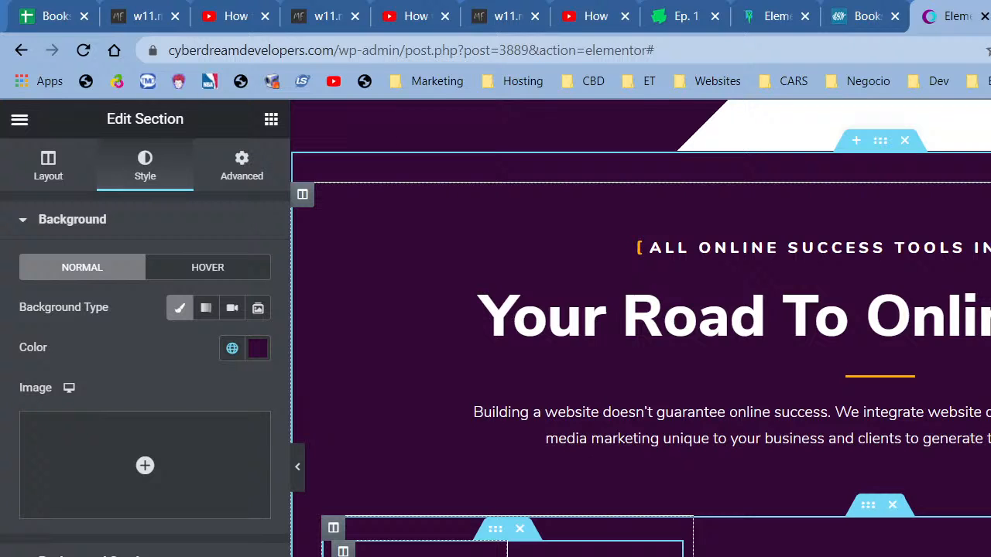
# - Set the section background to global Saved Color #21 (#67036F)
pyautogui.click(232, 349)
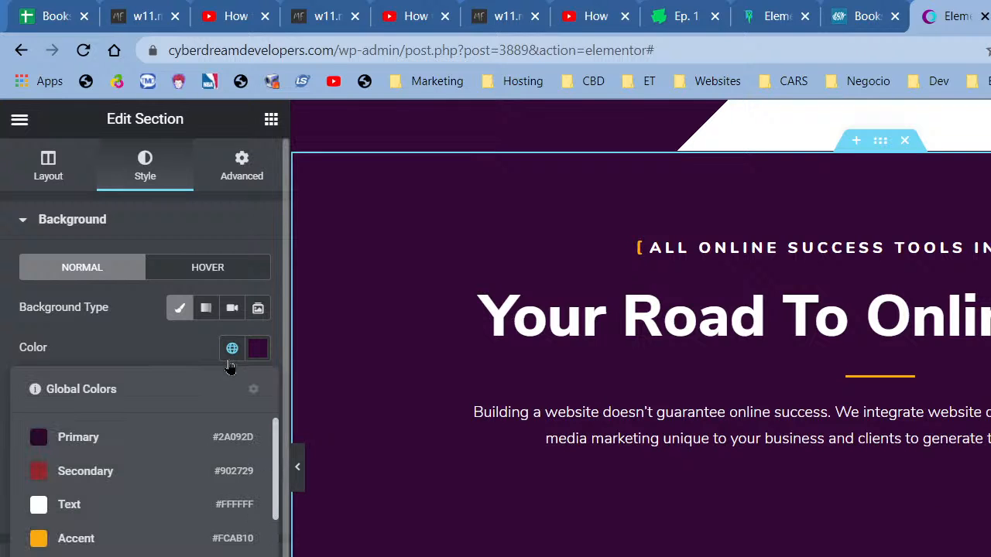
pyautogui.scroll(-5, 106, 513)
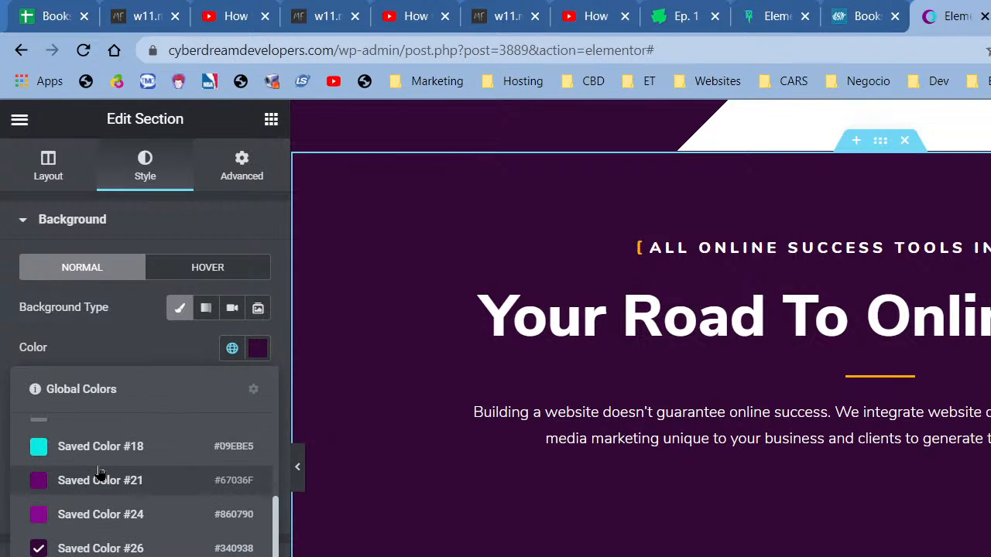
pyautogui.click(101, 493)
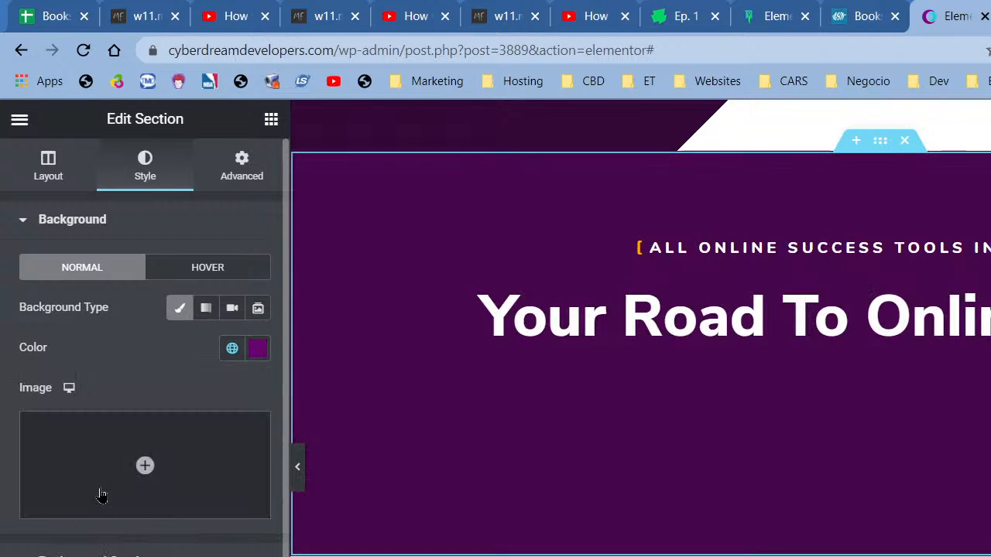
# - Hide the editing panel and scroll the preview to compare the sections
pyautogui.click(299, 474)
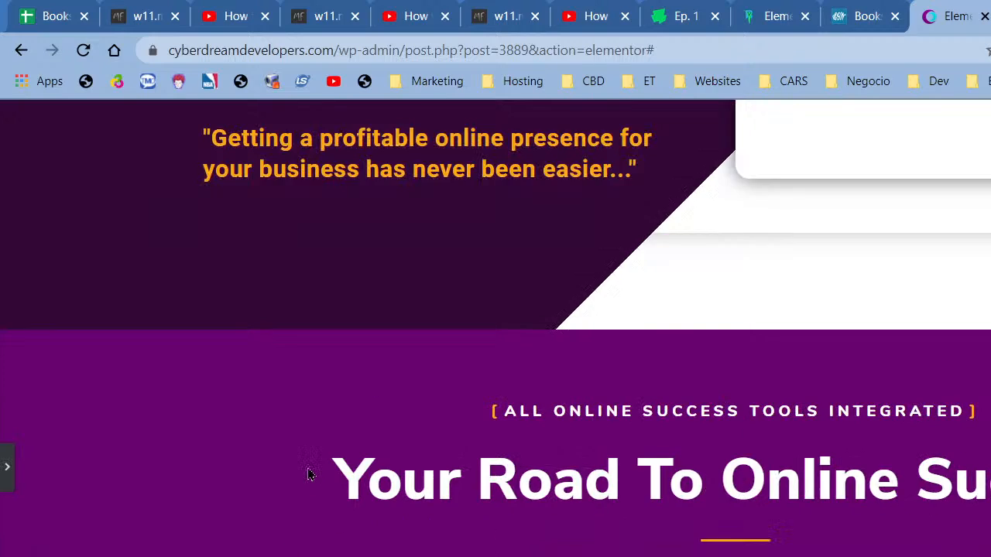
pyautogui.scroll(4, 306, 468)
pyautogui.scroll(3, 284, 434)
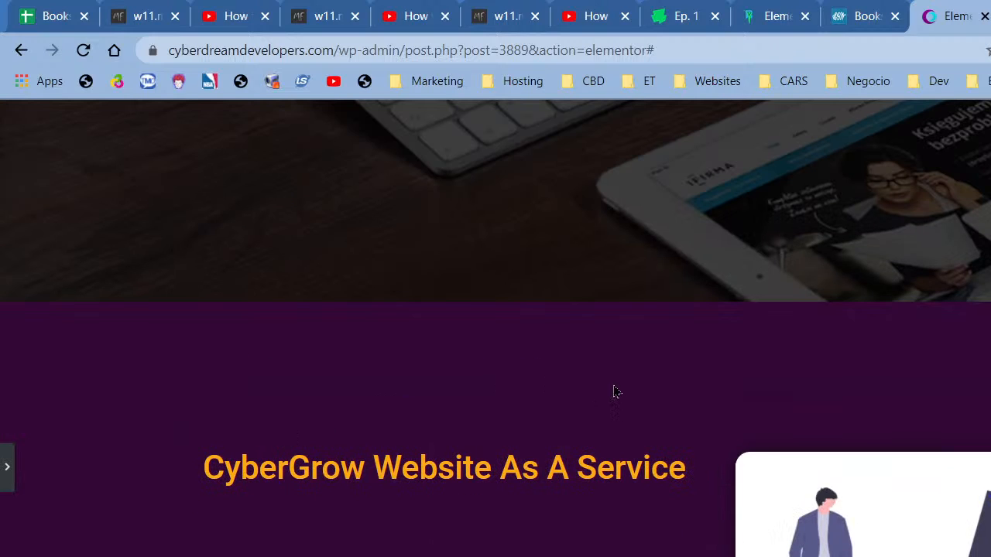
pyautogui.scroll(-2, 603, 416)
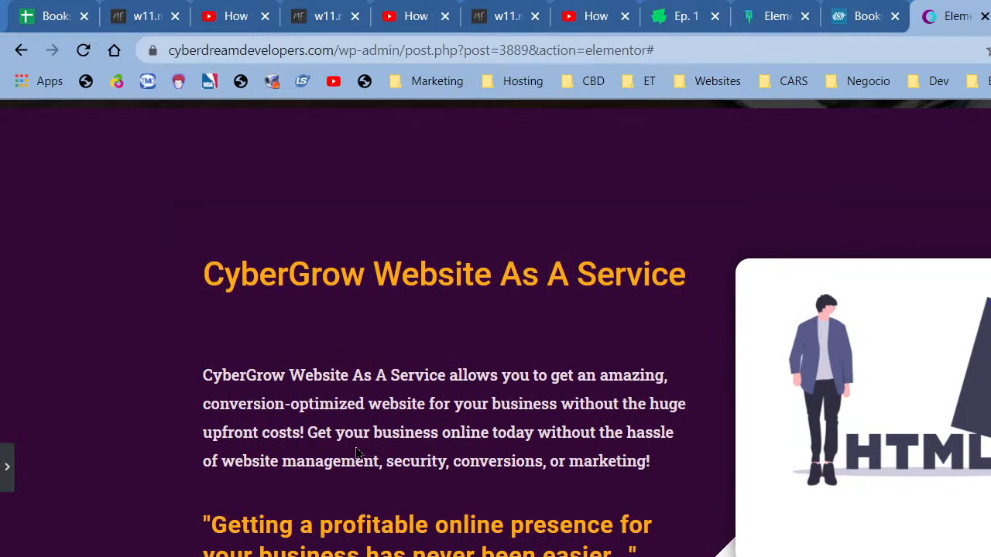
pyautogui.scroll(-9, 352, 455)
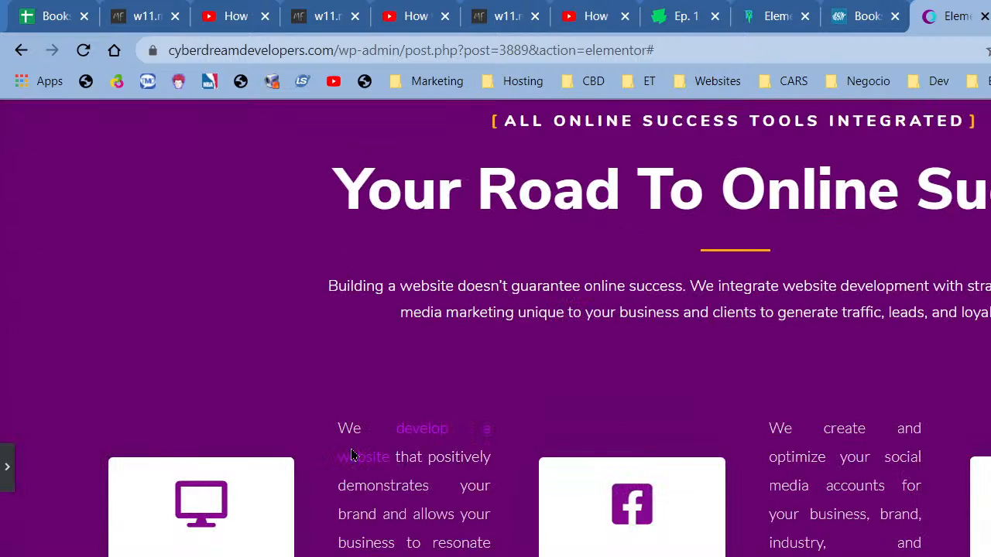
pyautogui.scroll(4, 336, 456)
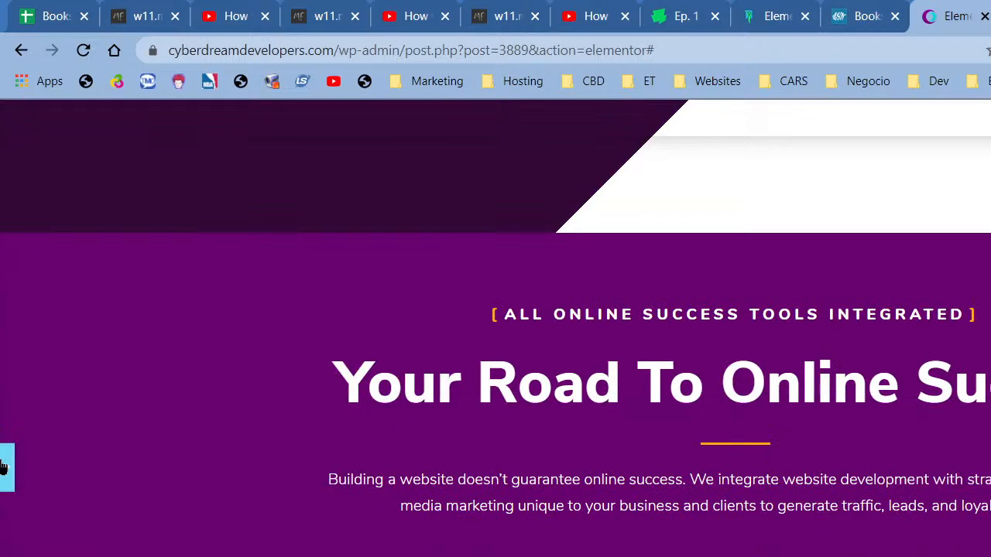
# - Switch the section background to the near-white global New Item #9 (#F7F3F5) and review it
pyautogui.click(44, 486)
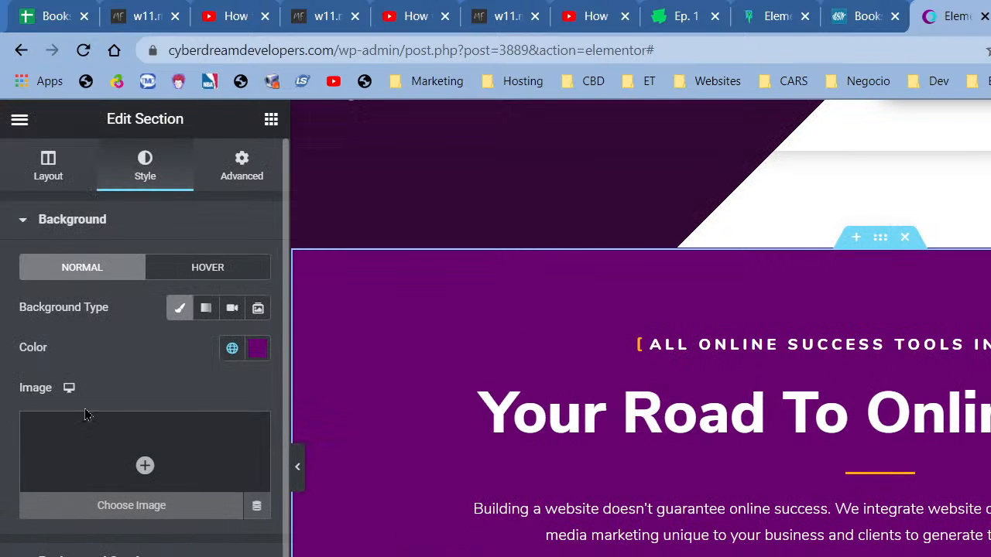
pyautogui.click(232, 348)
pyautogui.scroll(-15, 108, 506)
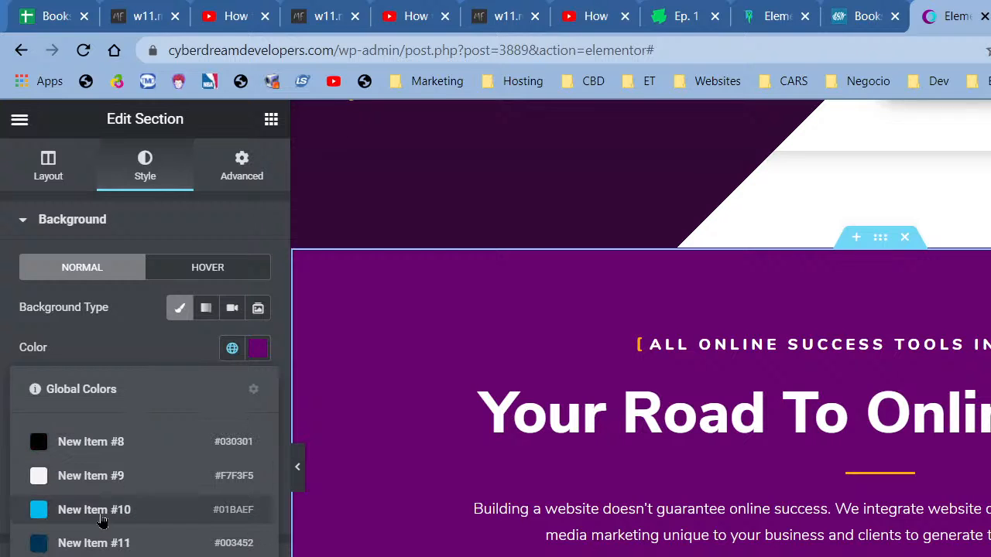
pyautogui.click(94, 478)
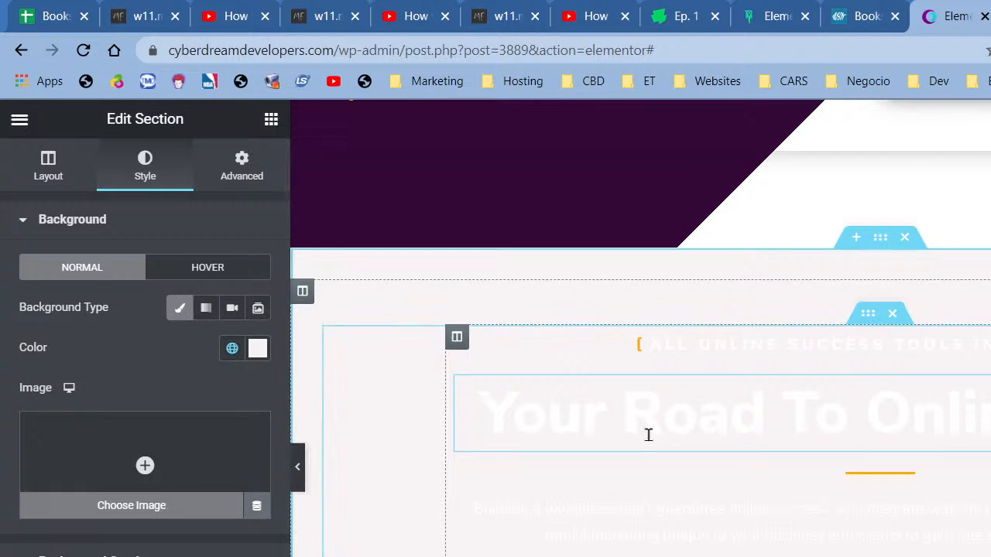
pyautogui.scroll(-3, 647, 434)
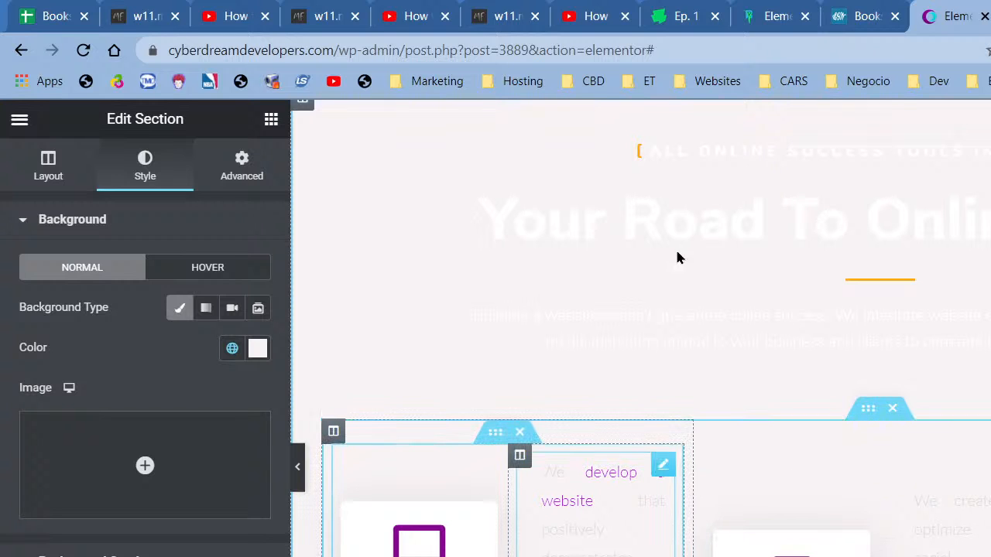
pyautogui.scroll(5, 719, 356)
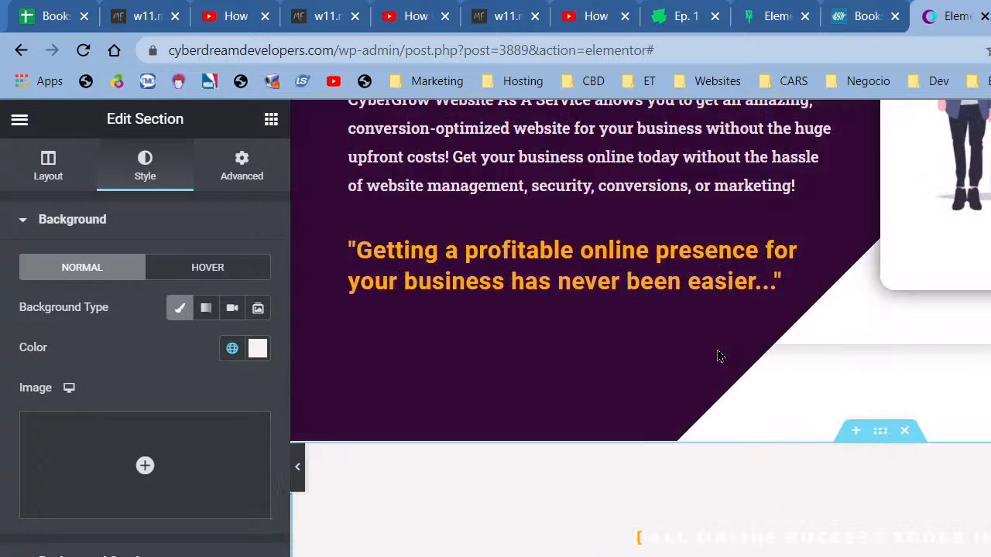
pyautogui.scroll(-1, 717, 355)
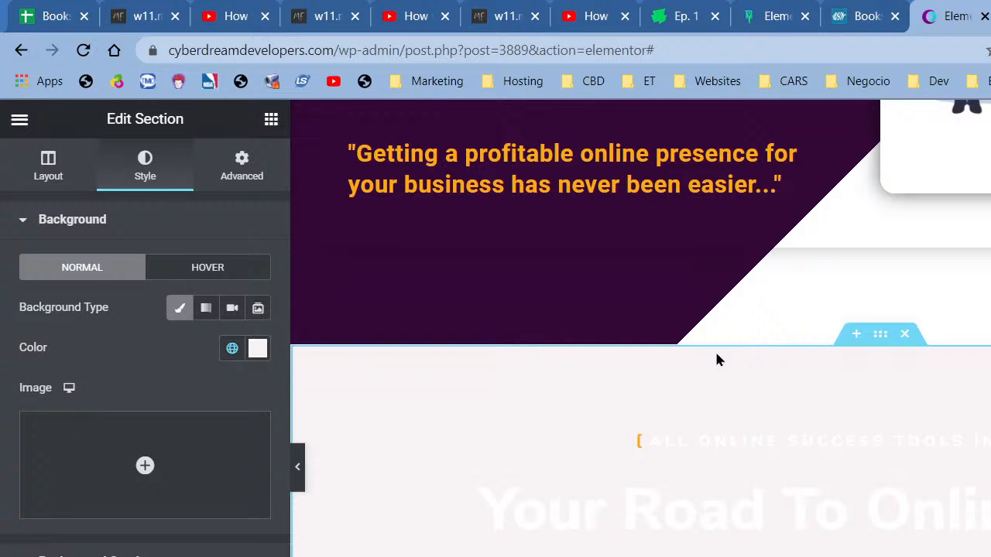
pyautogui.scroll(-10, 717, 359)
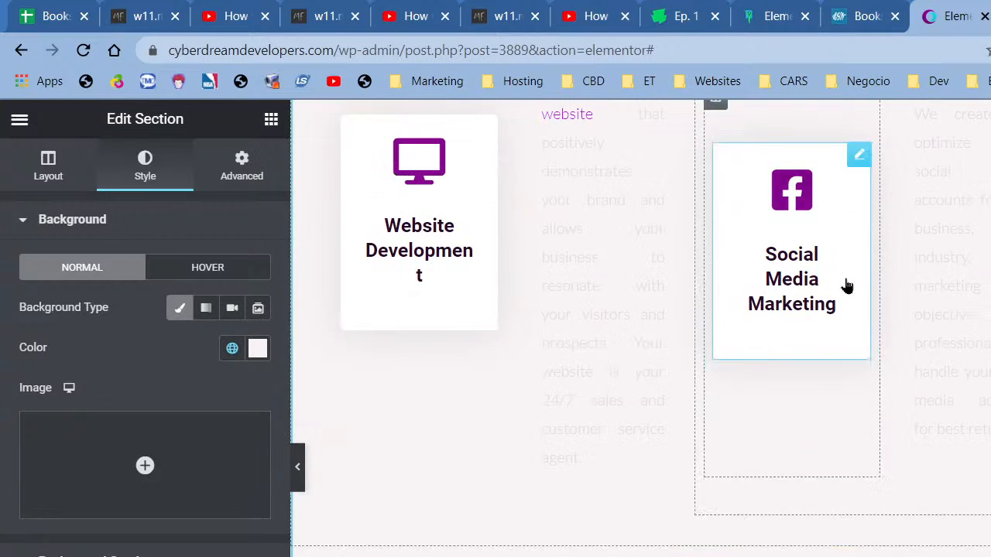
pyautogui.scroll(10, 848, 286)
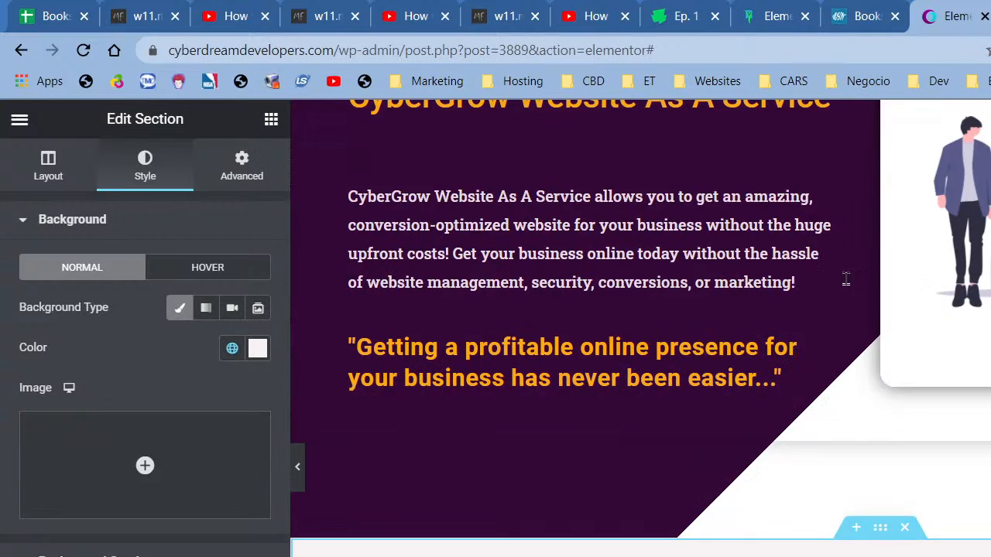
pyautogui.scroll(4, 846, 284)
pyautogui.scroll(-9, 844, 283)
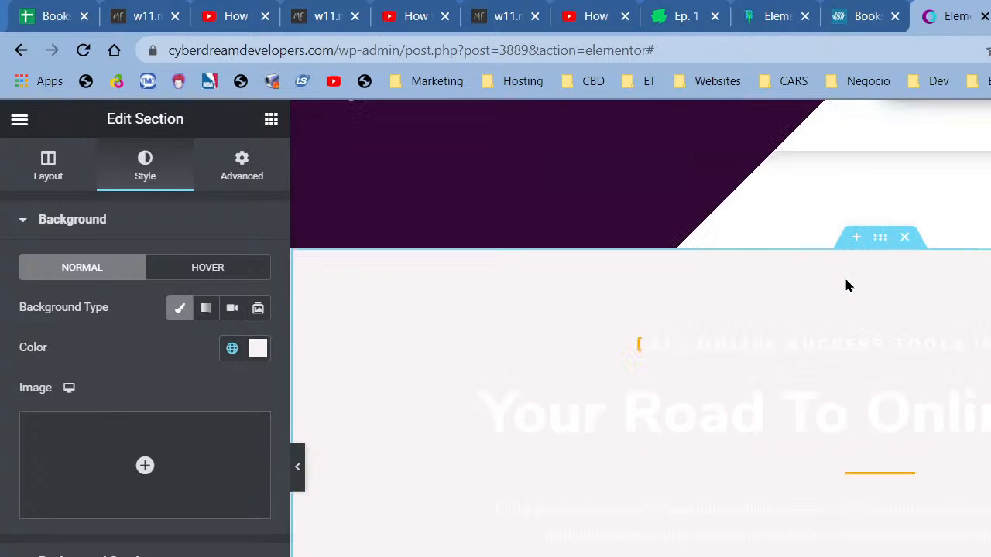
# - Select the Website Development icon box and give its background the Primary global colour
pyautogui.click(805, 403)
pyautogui.scroll(-3, 805, 403)
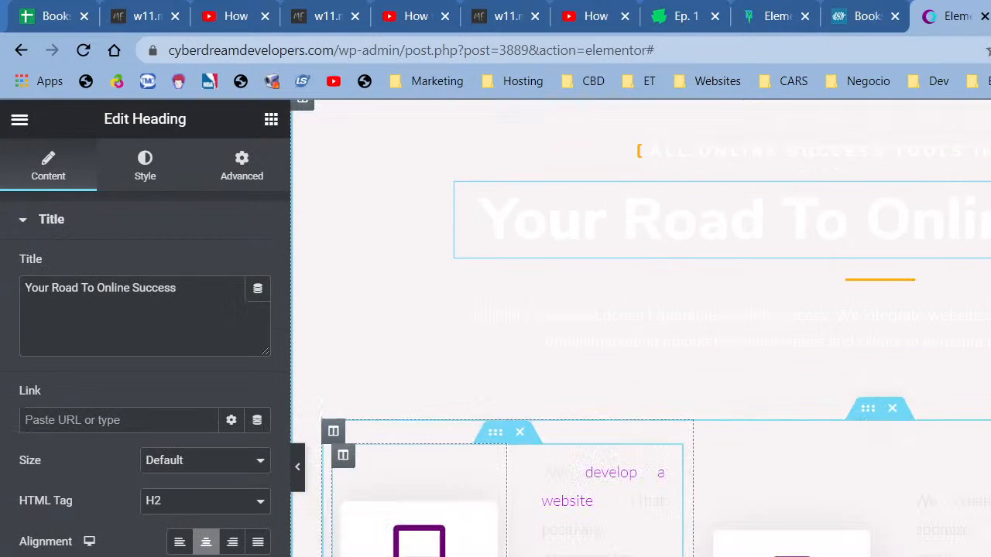
pyautogui.click(418, 544)
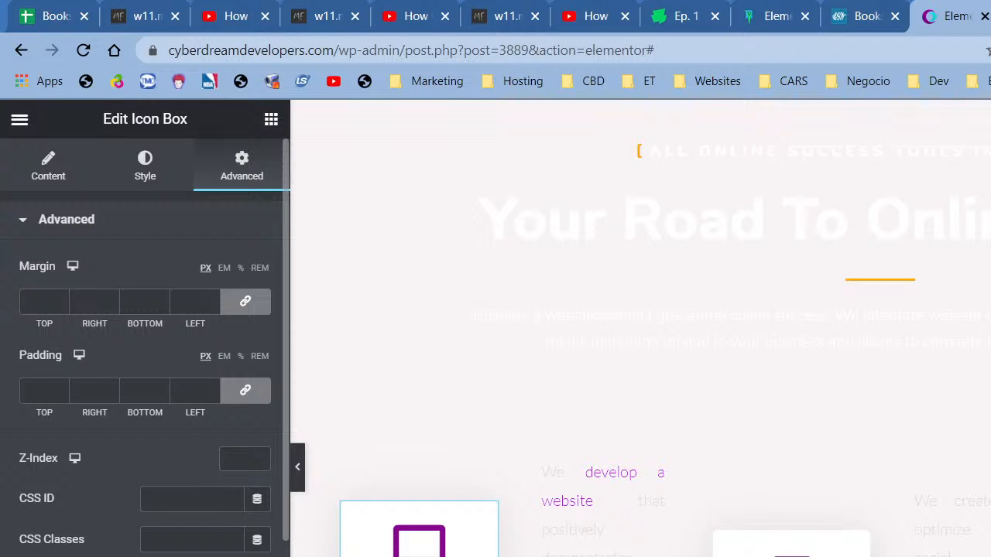
pyautogui.click(72, 460)
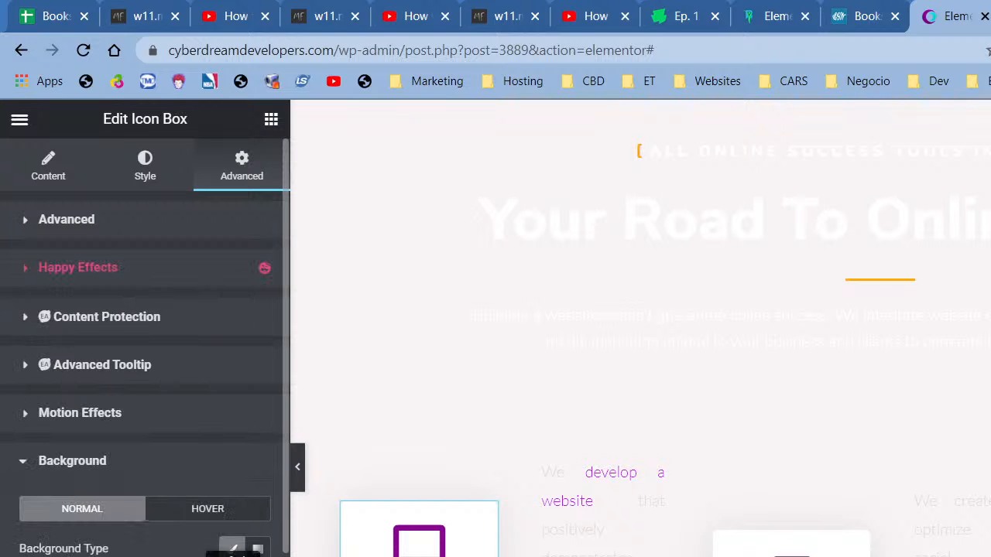
pyautogui.click(233, 556)
pyautogui.click(91, 342)
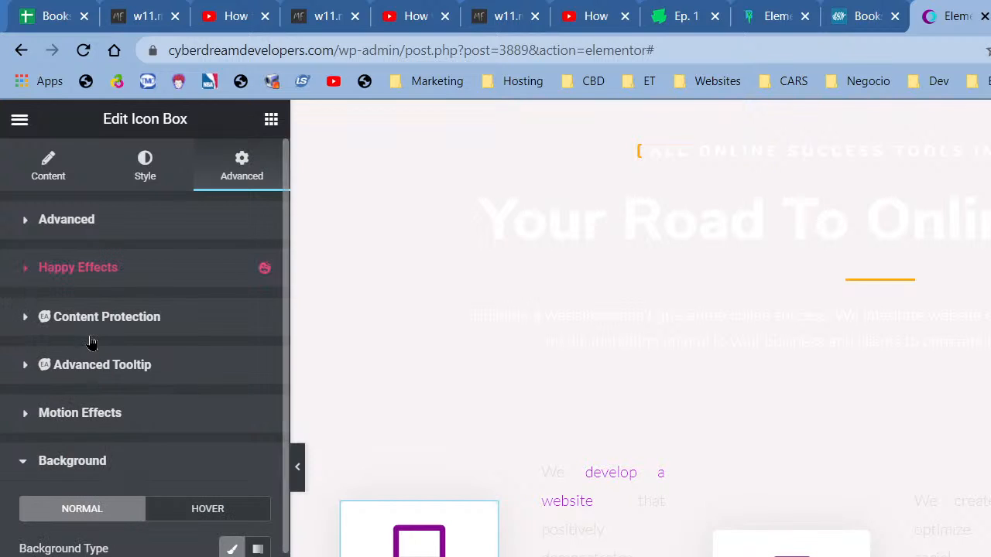
# - Change the card background to dark purple #2A052D and switch to its Hover background
pyautogui.click(258, 556)
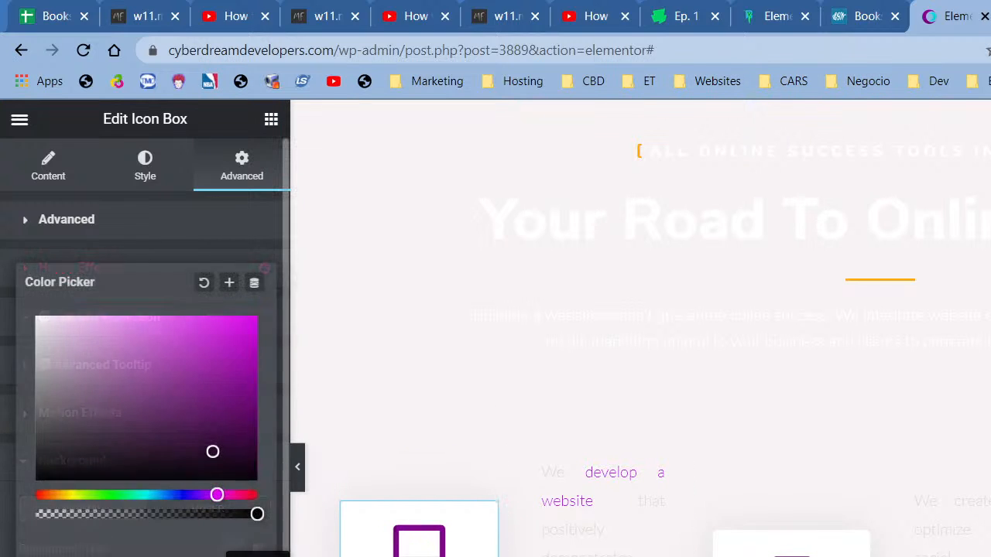
pyautogui.click(258, 556)
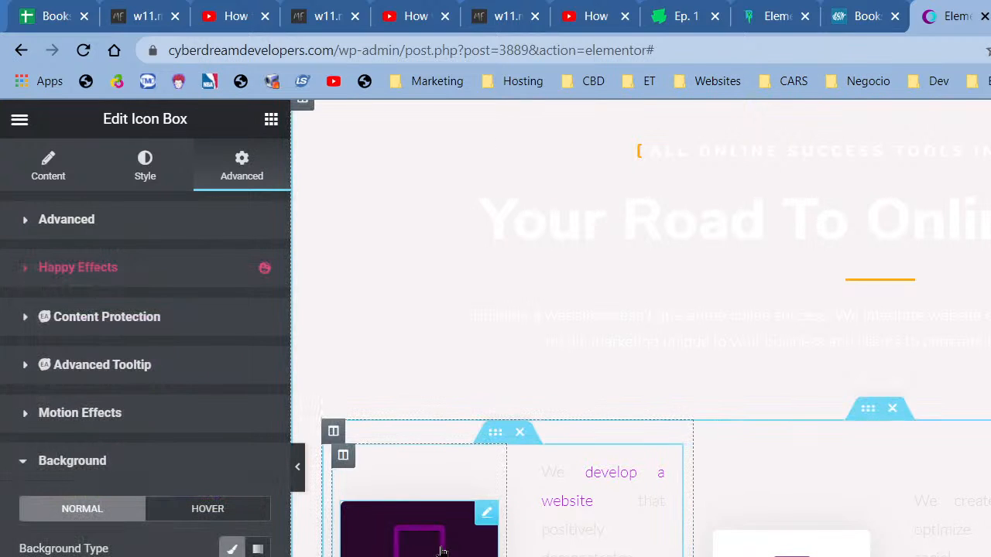
pyautogui.click(223, 516)
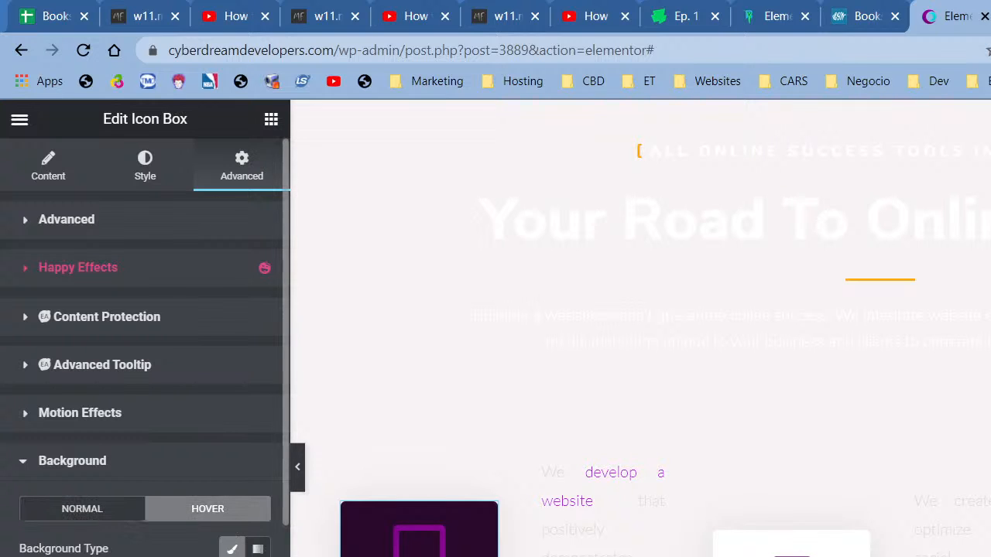
pyautogui.click(148, 164)
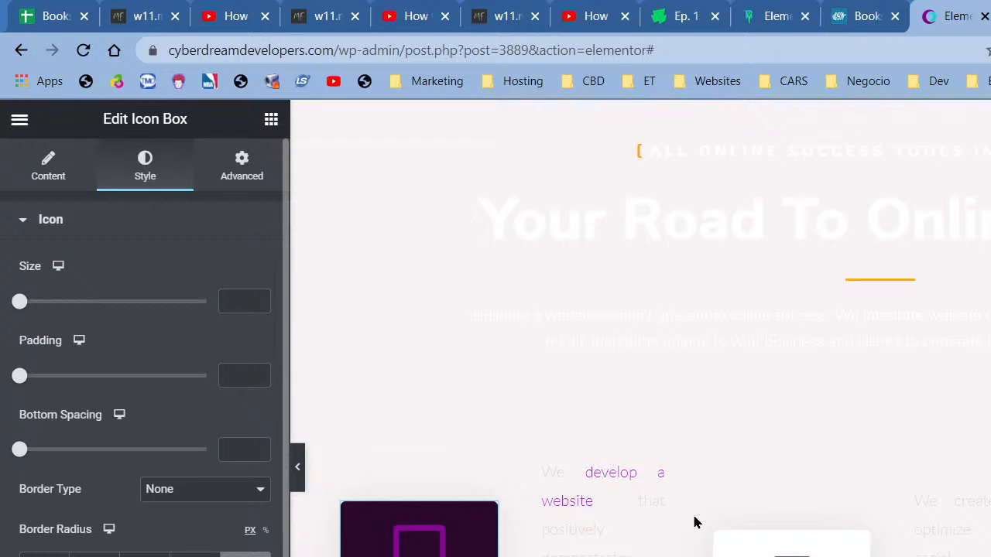
# - Scroll through the page preview to review the sections, then bring up the editing history
pyautogui.scroll(-5, 694, 522)
pyautogui.scroll(5, 692, 522)
pyautogui.scroll(-10, 593, 537)
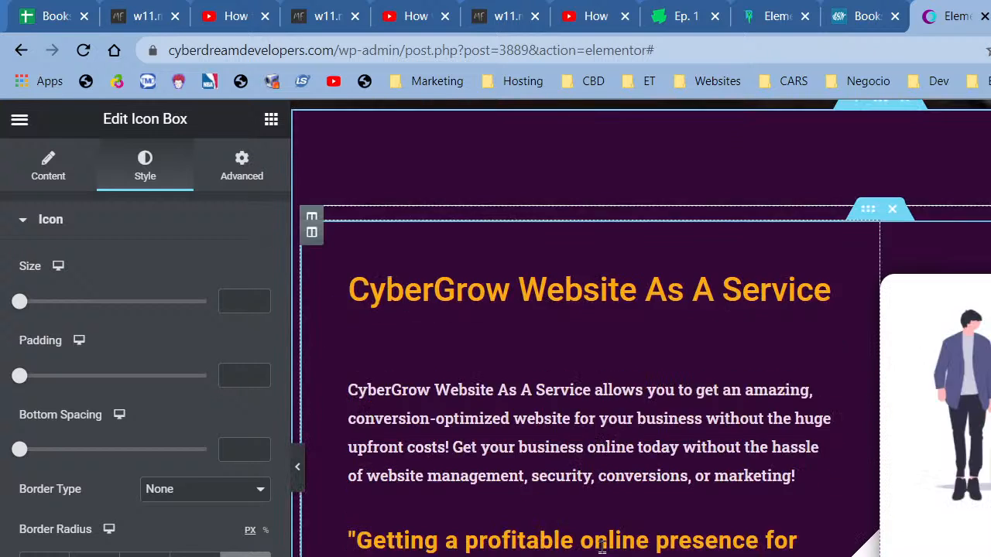
pyautogui.scroll(-1, 590, 554)
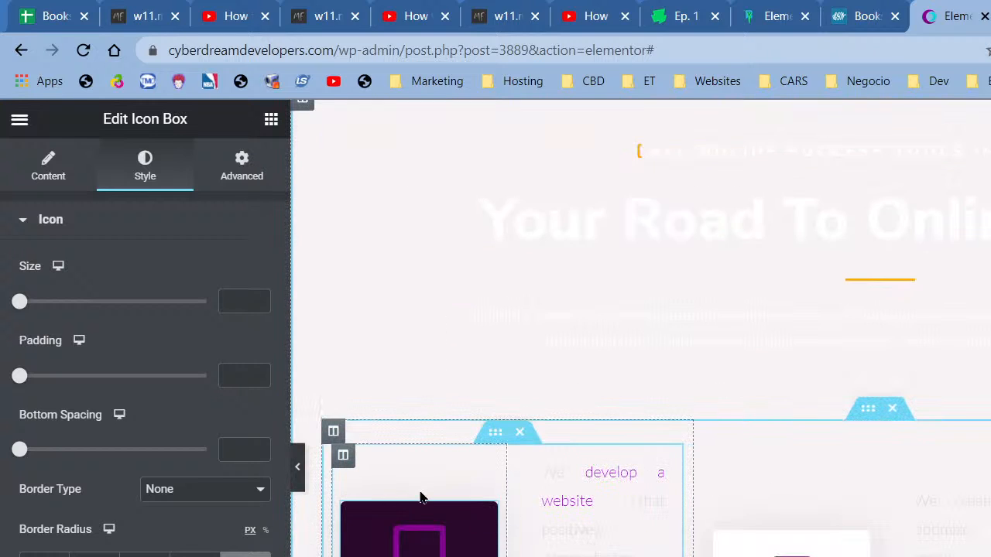
pyautogui.scroll(-1, 698, 507)
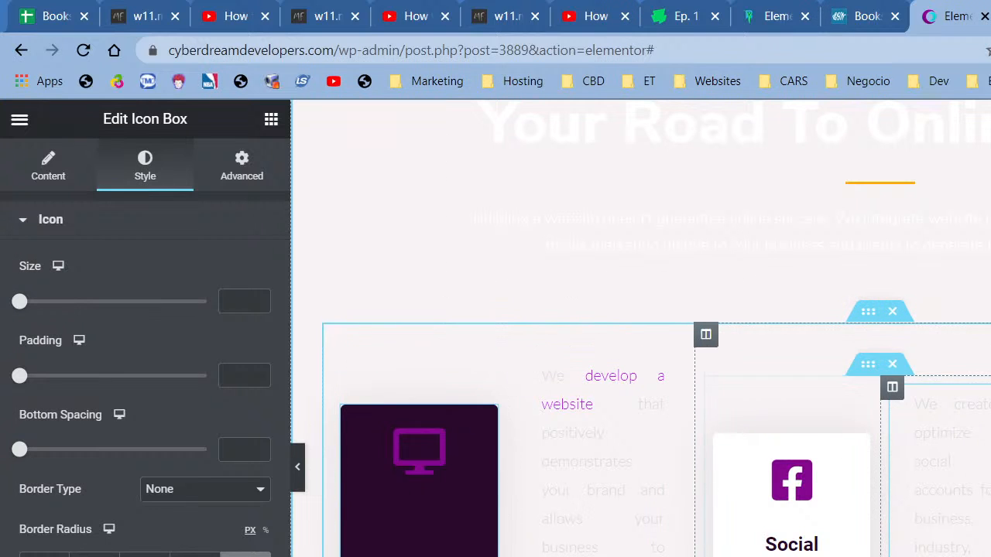
pyautogui.scroll(1, 933, 544)
pyautogui.scroll(2, 667, 338)
pyautogui.scroll(-10, 712, 417)
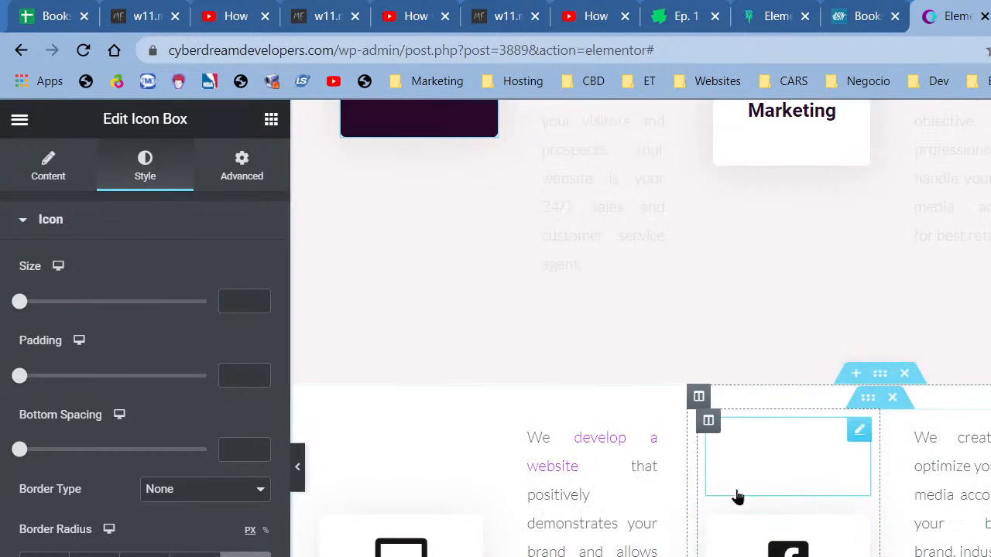
pyautogui.scroll(-3, 761, 496)
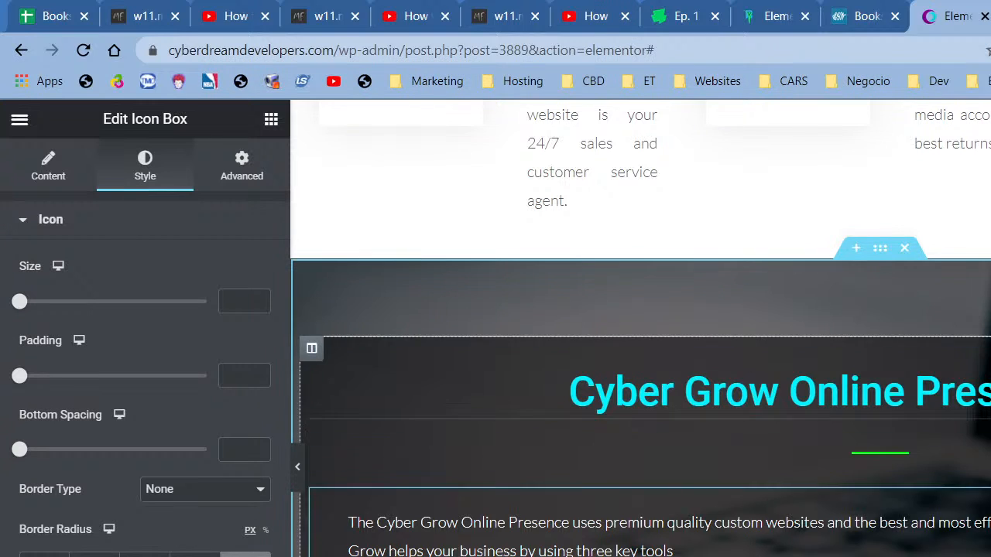
pyautogui.scroll(5, 813, 534)
pyautogui.scroll(-3, 880, 524)
pyautogui.scroll(5, 911, 255)
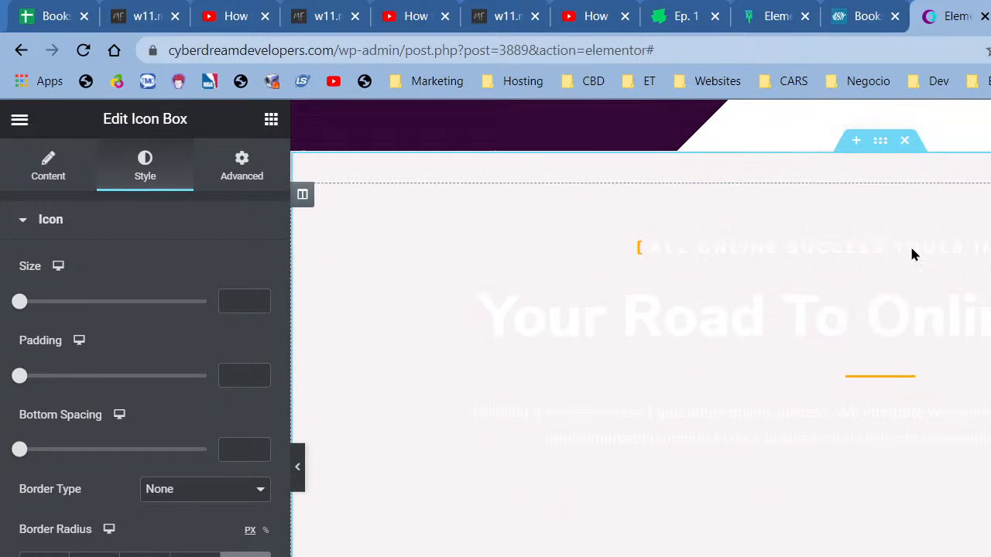
pyautogui.scroll(-5, 819, 319)
pyautogui.scroll(-5, 819, 319)
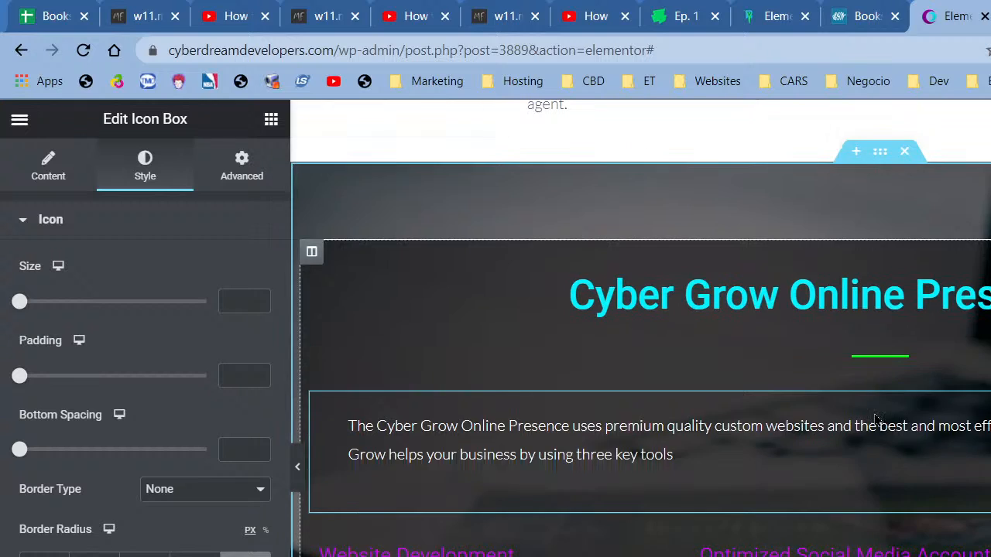
pyautogui.scroll(-2, 836, 371)
pyautogui.scroll(10, 814, 531)
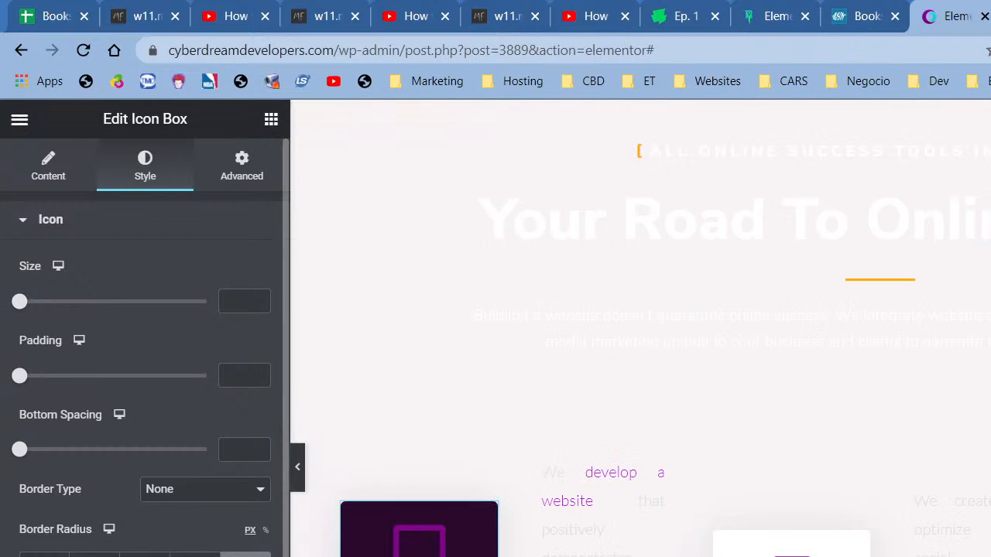
pyautogui.hotkey('ctrl', 'shift', 'h')
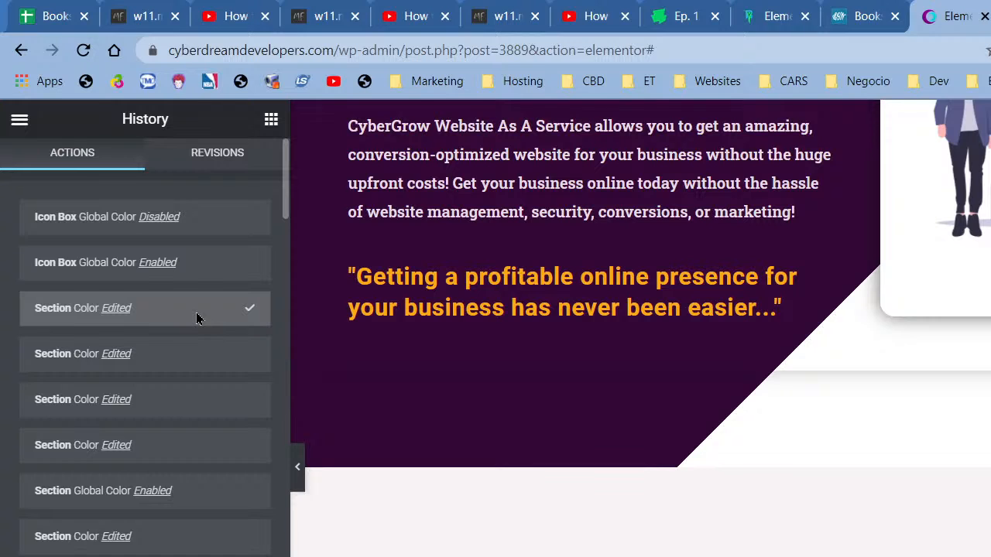
# - Undo the last two section colour edits so the services section is dark purple again
pyautogui.scroll(3, 606, 449)
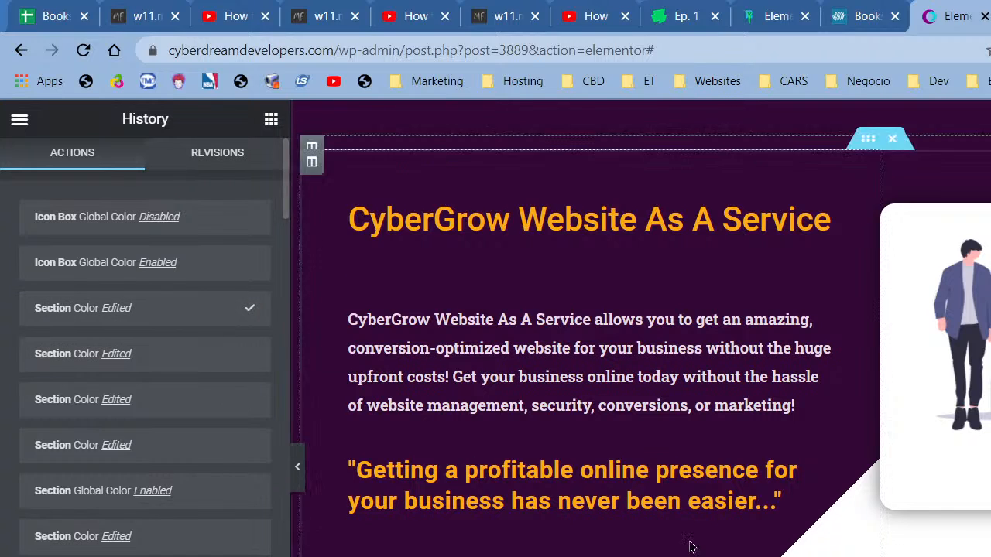
pyautogui.scroll(-3, 604, 526)
pyautogui.hotkey('ctrl', 'z')
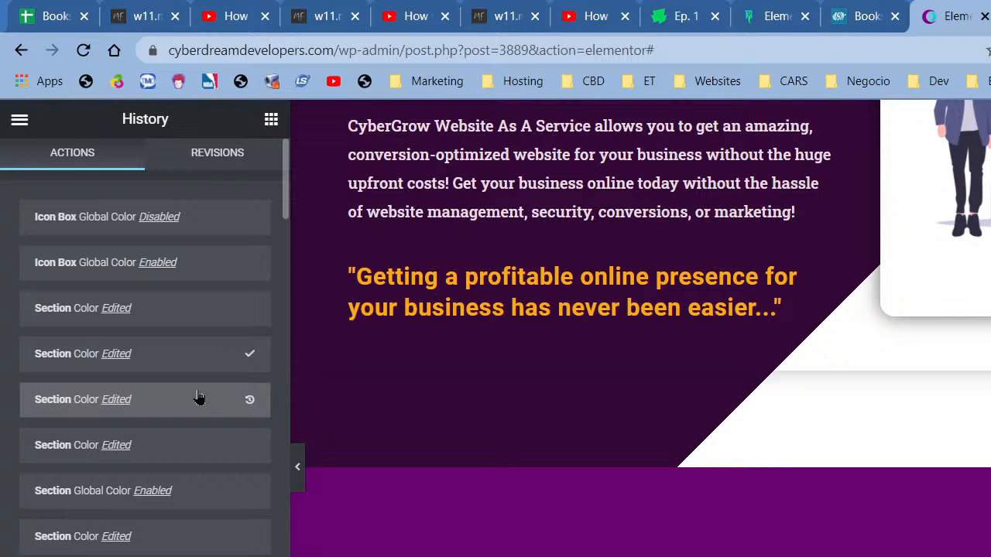
pyautogui.scroll(-8, 928, 531)
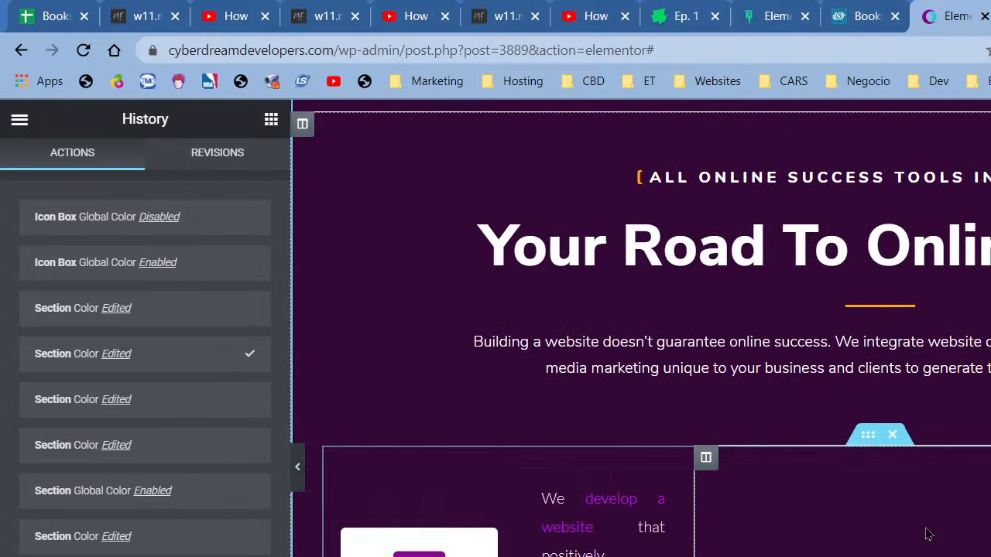
pyautogui.hotkey('ctrl', 'z')
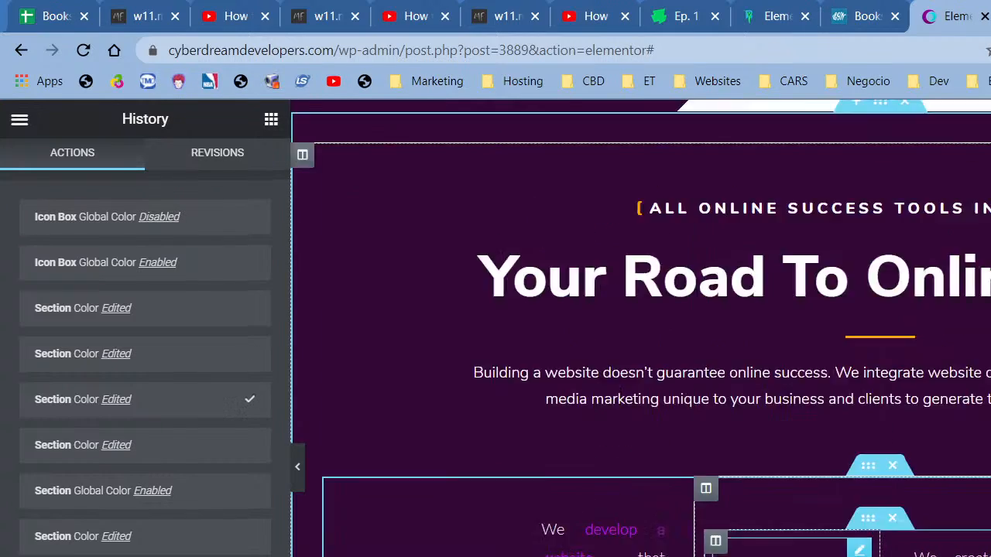
# - Delete the duplicate white services section
pyautogui.scroll(-4, 641, 328)
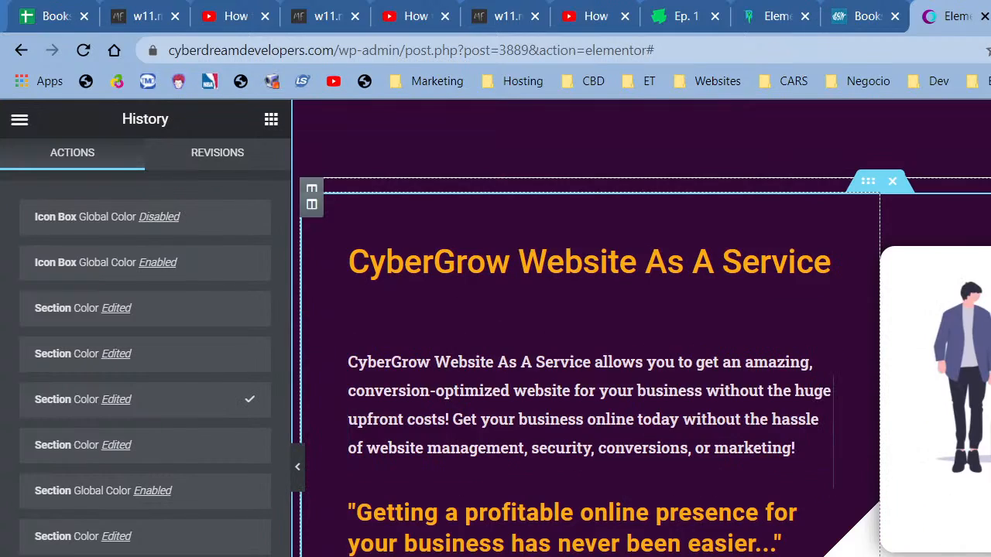
pyautogui.scroll(4, 641, 328)
pyautogui.scroll(-4, 641, 328)
pyautogui.scroll(-7, 621, 436)
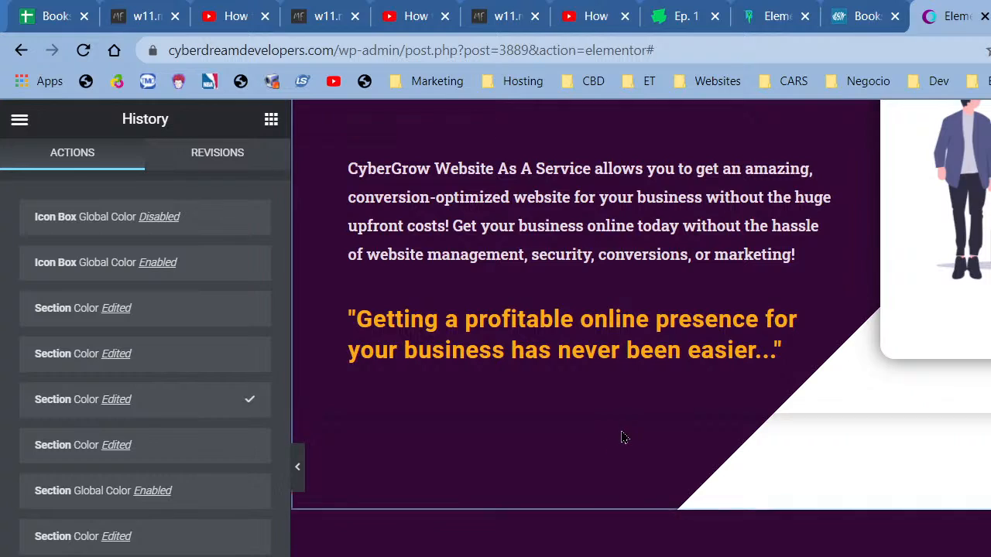
pyautogui.scroll(-5, 786, 447)
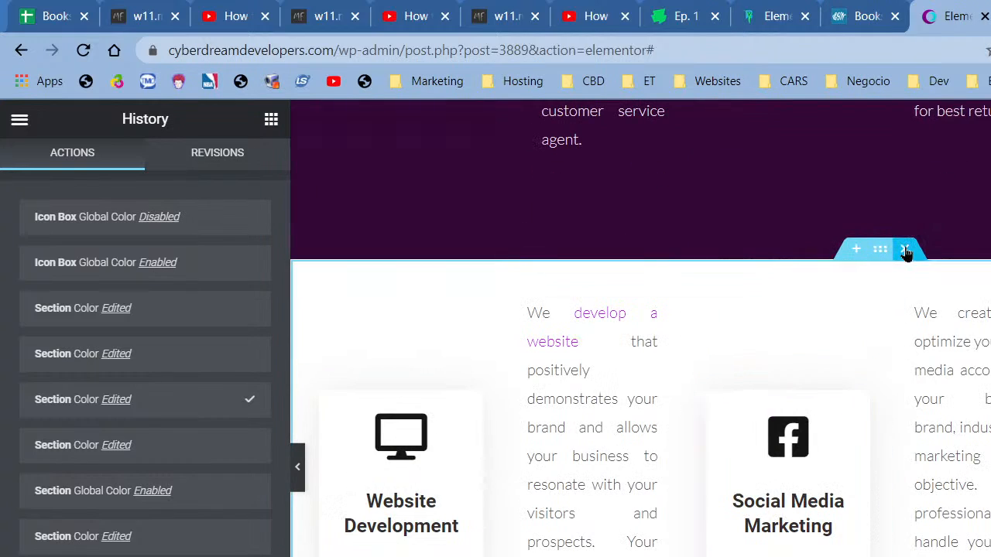
pyautogui.click(907, 253)
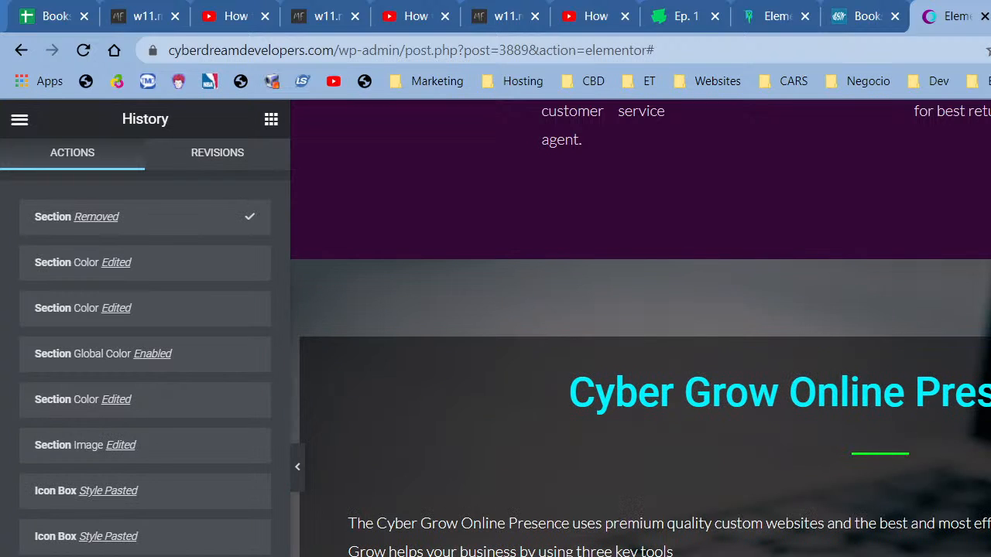
# - Preview the page at full width, then return to editing
pyautogui.scroll(1, 744, 455)
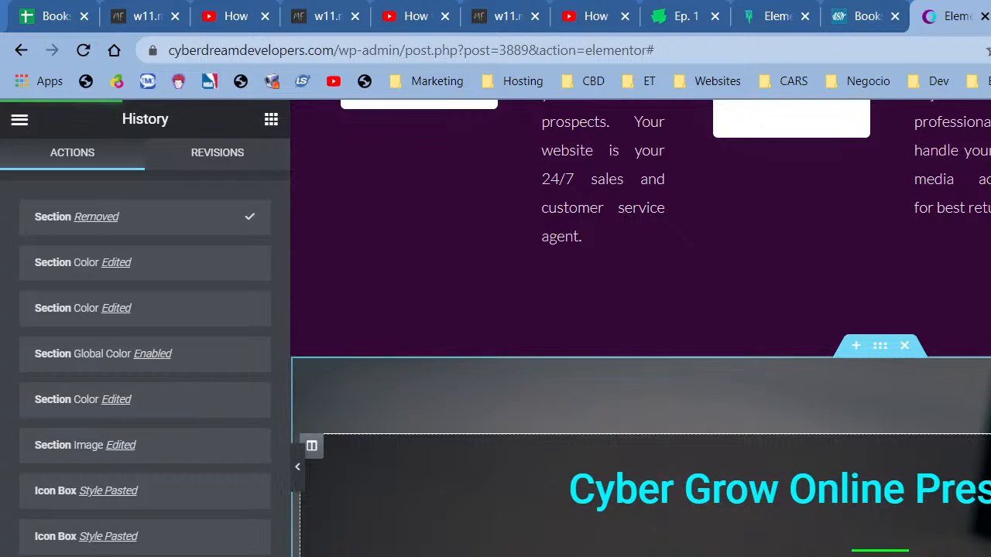
pyautogui.scroll(5, 330, 454)
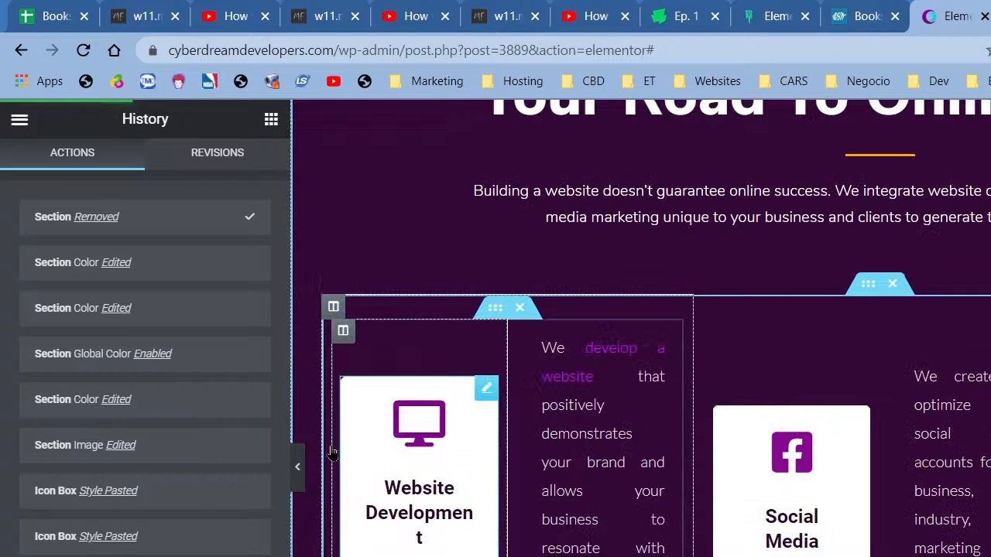
pyautogui.click(298, 473)
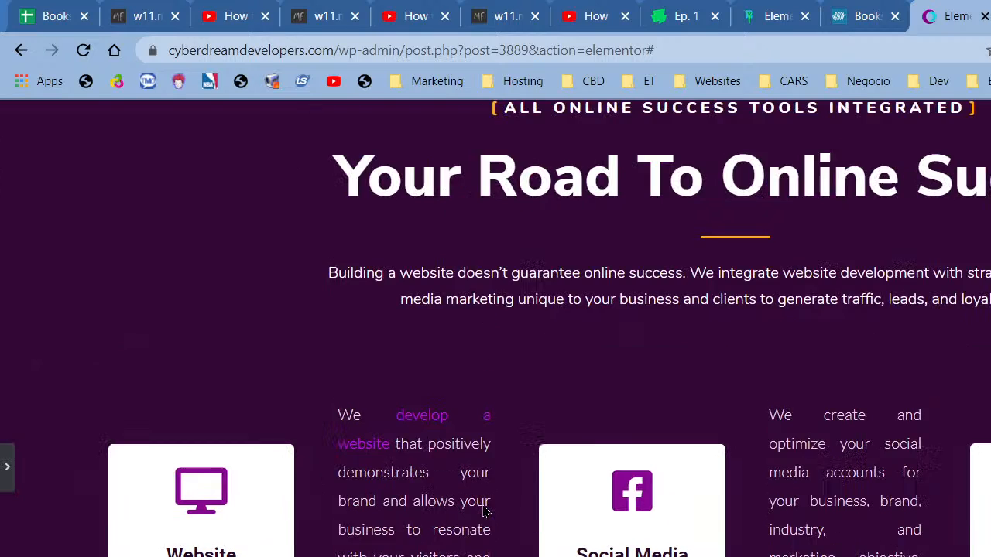
pyautogui.scroll(1, 486, 511)
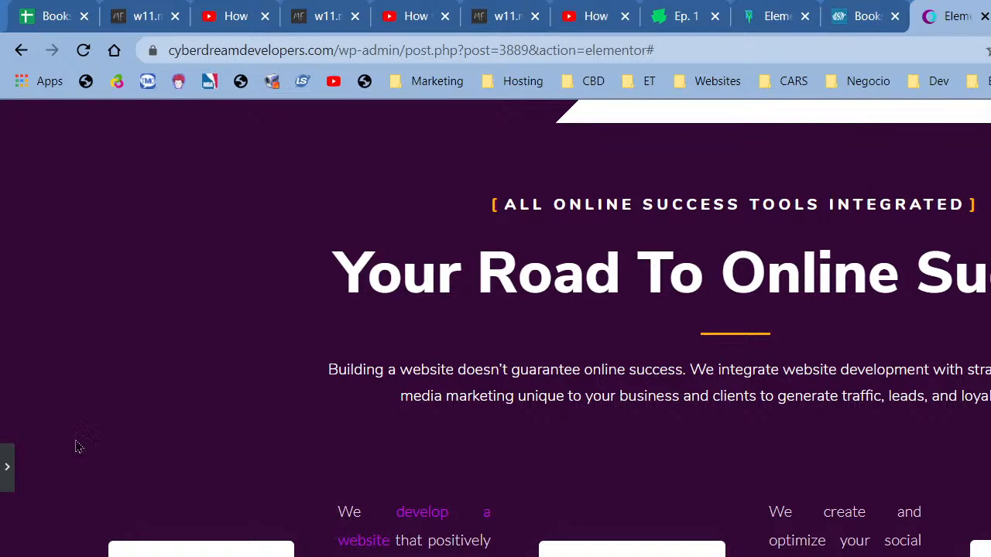
pyautogui.click(4, 467)
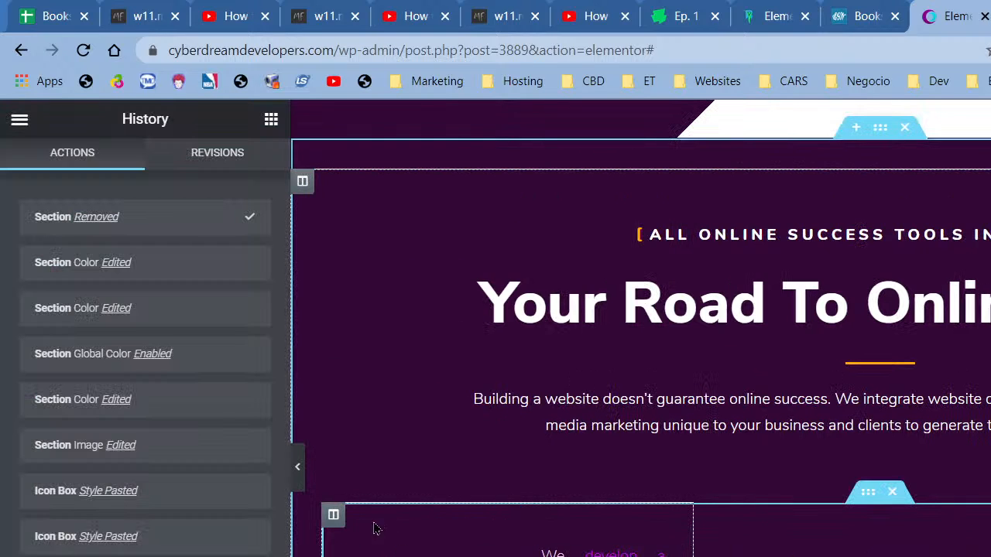
pyautogui.rightClick(332, 516)
# - Give the services column a solid border 1 px wide on all sides
pyautogui.click(379, 533)
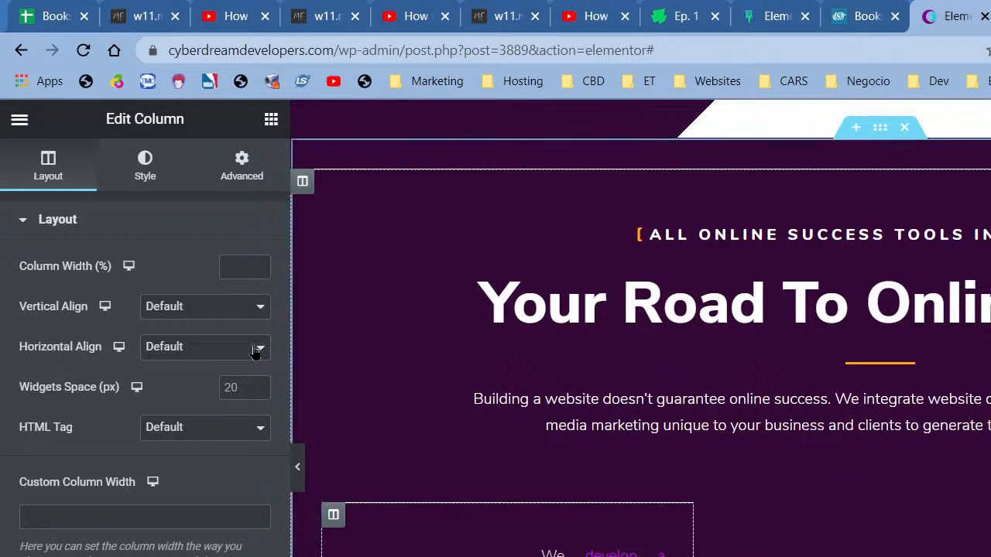
pyautogui.click(155, 174)
pyautogui.click(173, 375)
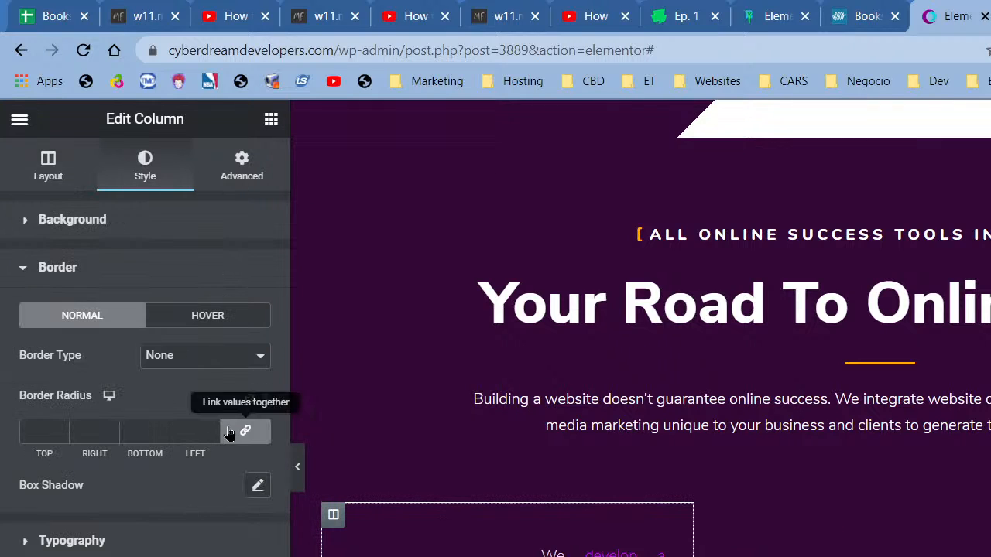
pyautogui.click(203, 357)
pyautogui.click(200, 390)
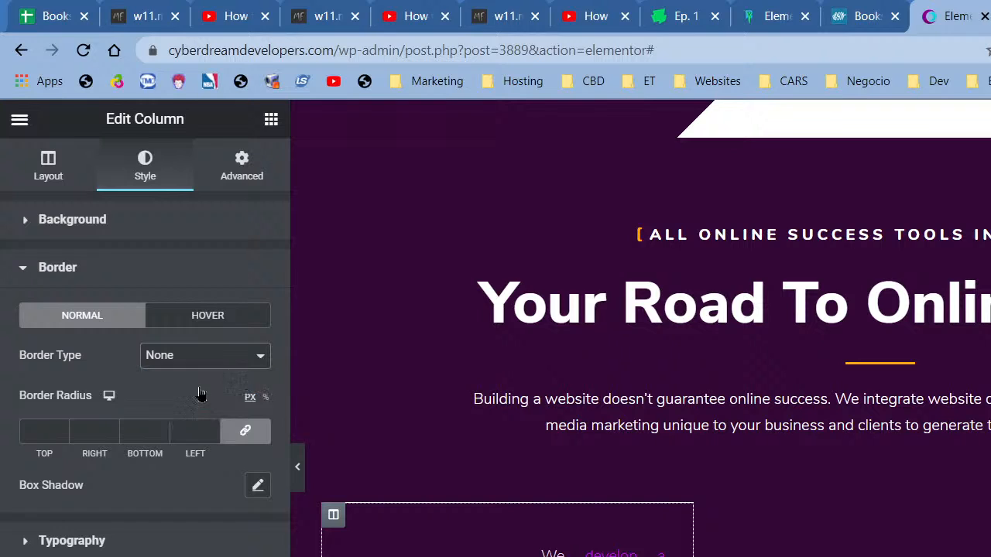
pyautogui.click(194, 431)
pyautogui.write('1')
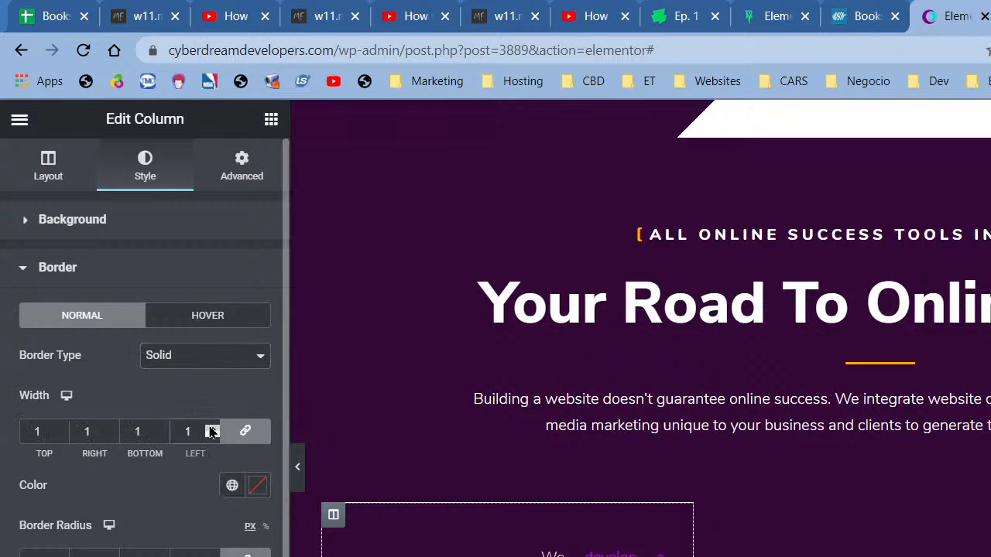
pyautogui.click(198, 555)
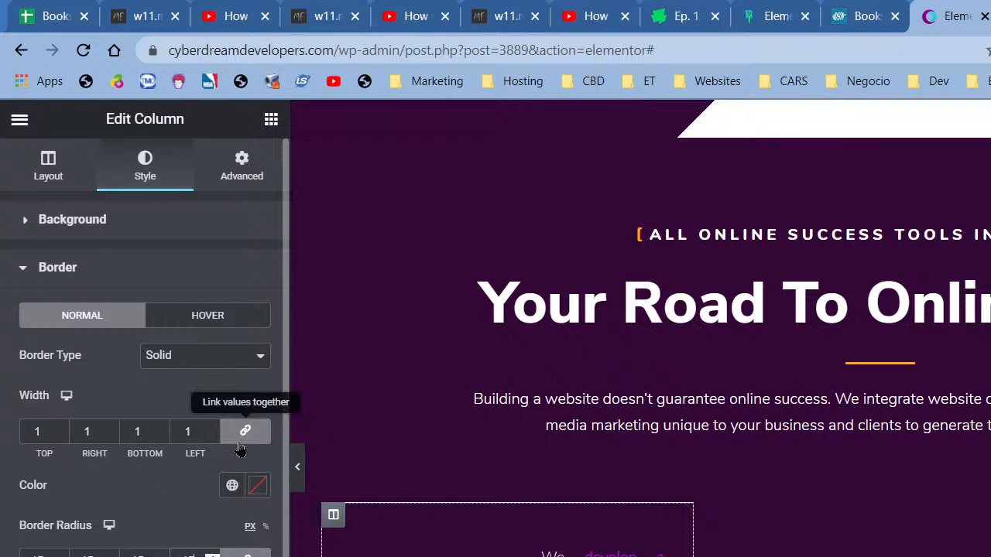
# - Set the column's border colour to the purple global colour
pyautogui.click(233, 486)
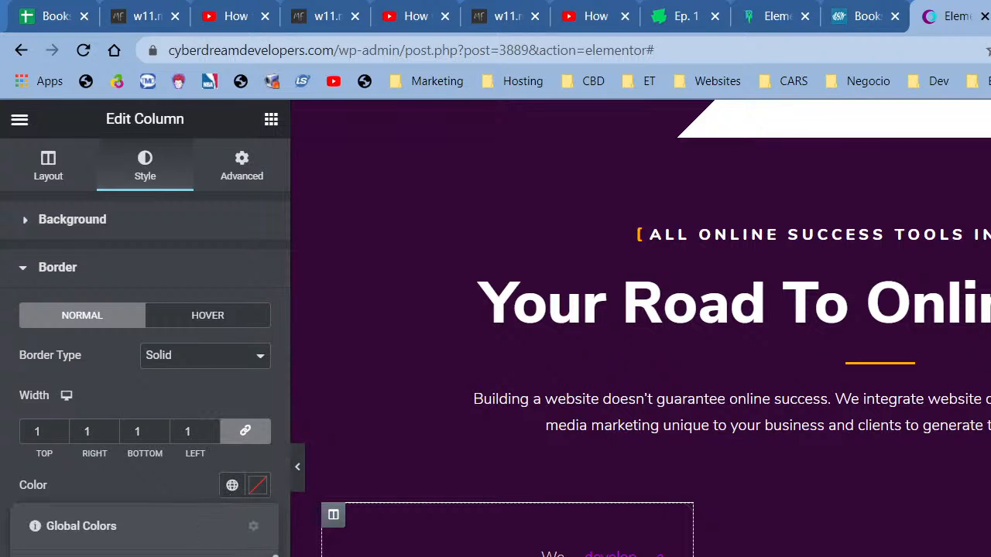
pyautogui.click(117, 556)
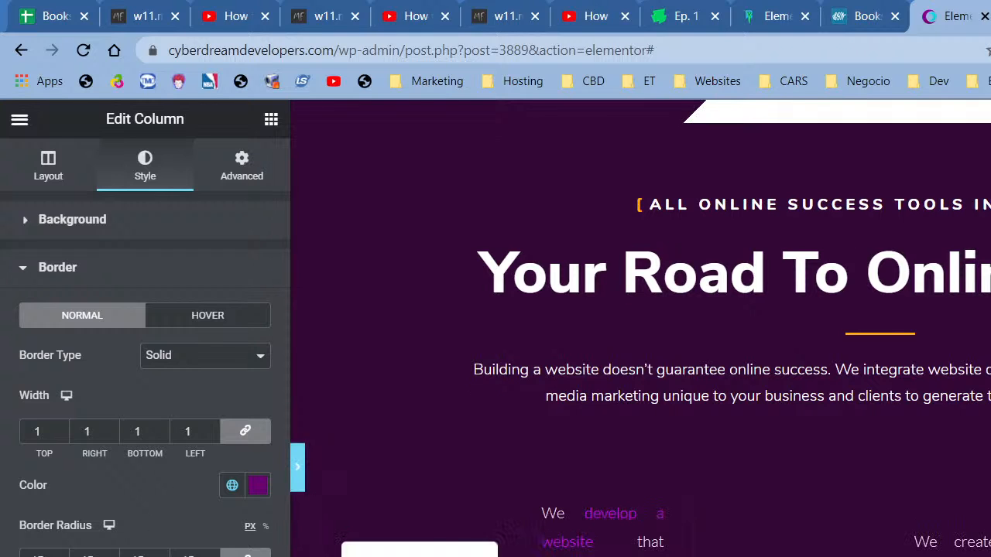
pyautogui.scroll(-3, 142, 511)
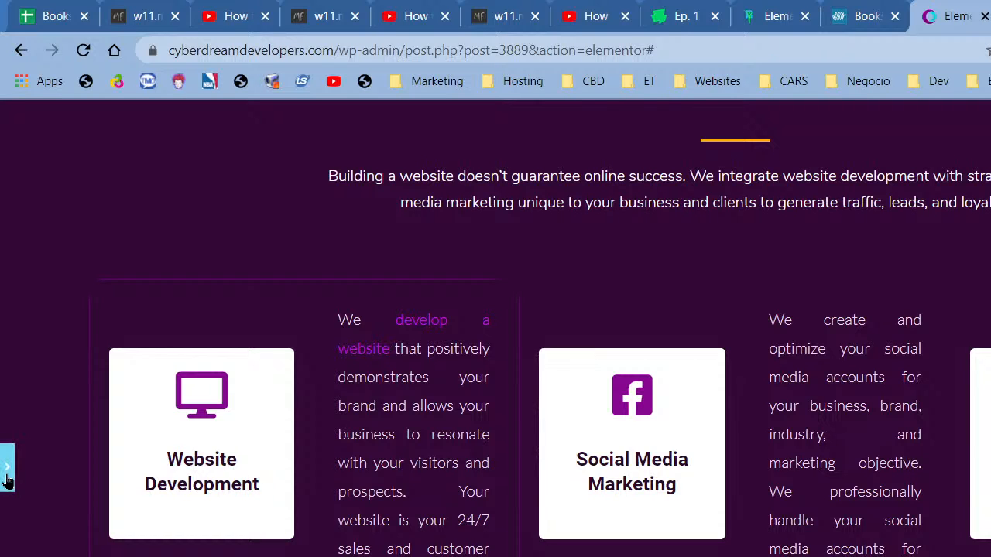
pyautogui.scroll(1, 210, 280)
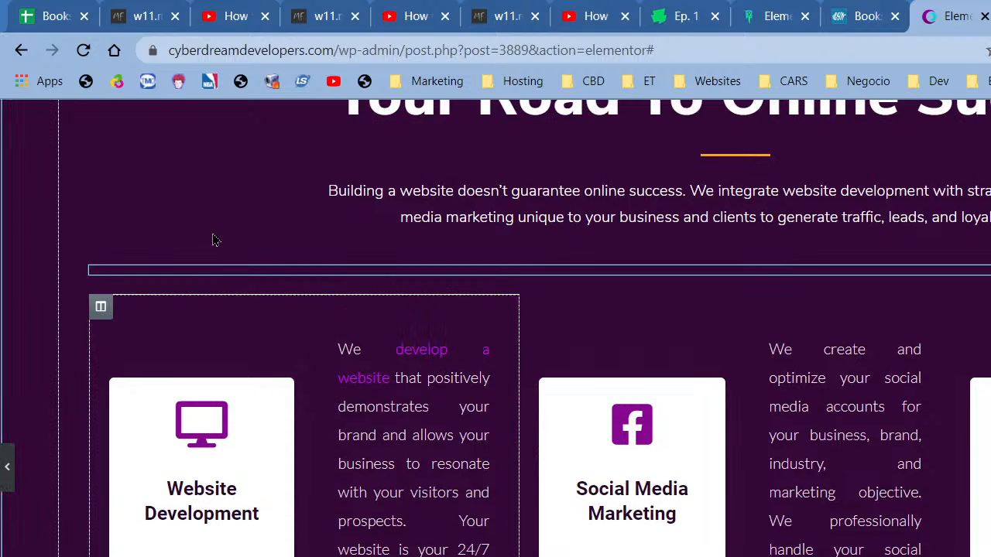
# - Unlink the first service column's margins and set left and right to 5 px
pyautogui.click(334, 371)
pyautogui.click(242, 166)
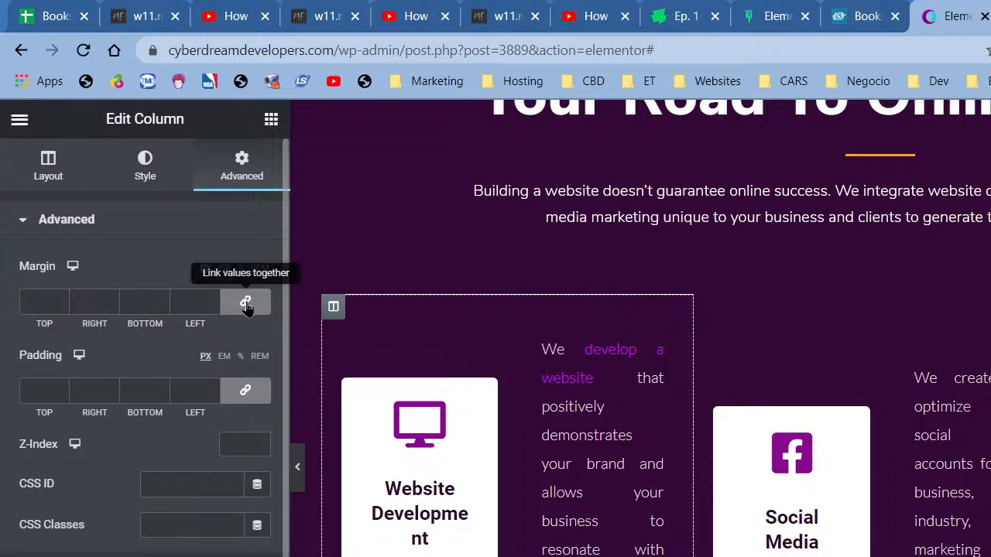
pyautogui.click(245, 302)
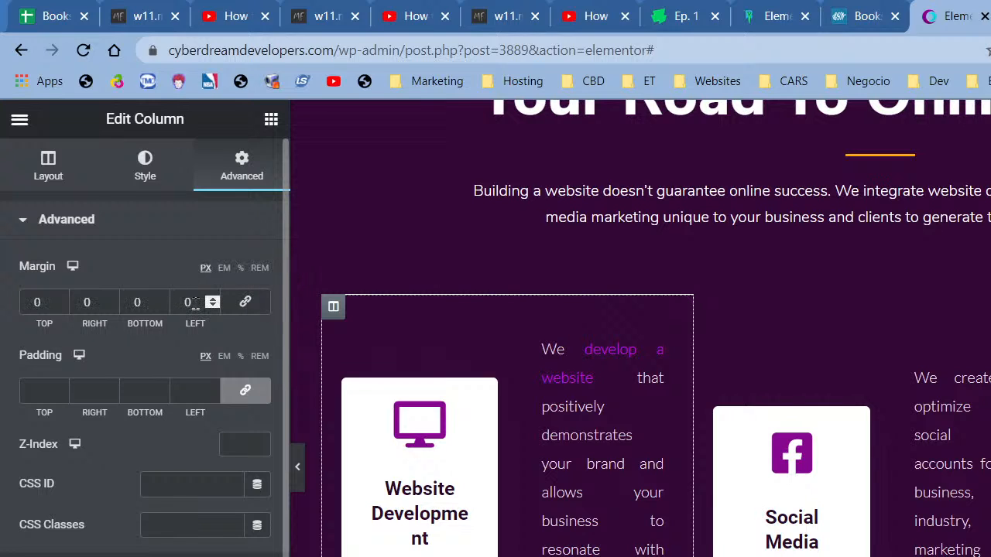
pyautogui.moveTo(197, 304); pyautogui.dragTo(185, 304)
pyautogui.write('5')
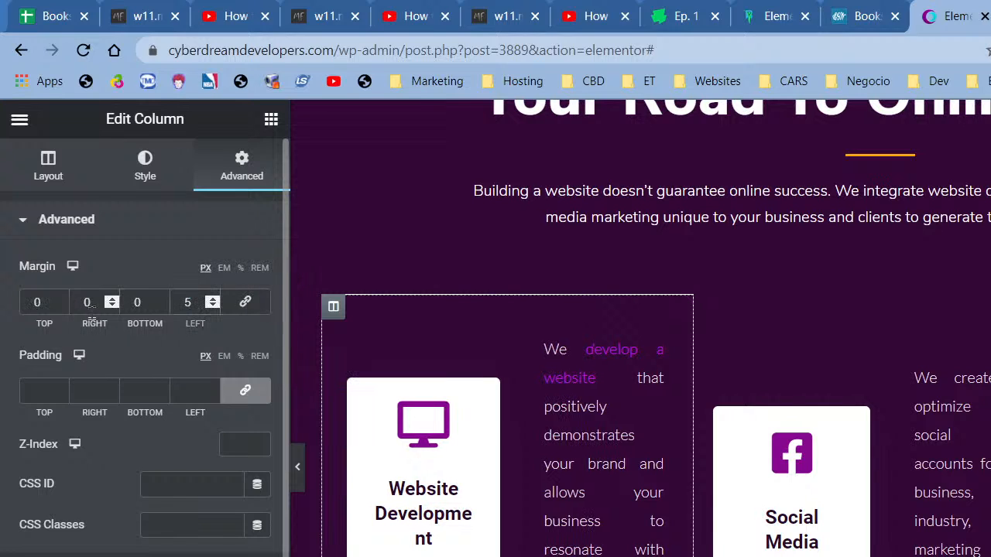
pyautogui.moveTo(92, 304); pyautogui.dragTo(73, 304)
pyautogui.write('5')
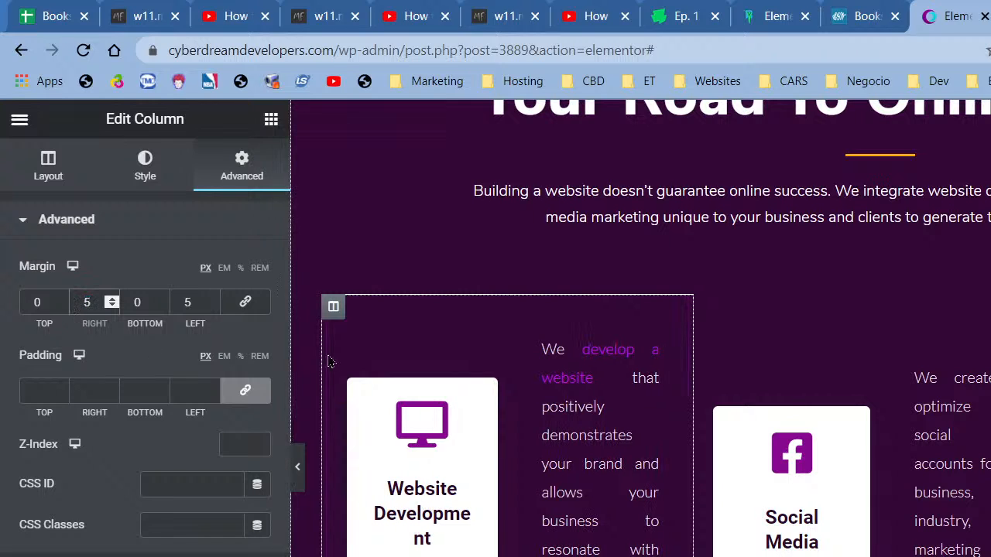
# - Copy the first column and paste its styling onto the second column
pyautogui.rightClick(333, 310)
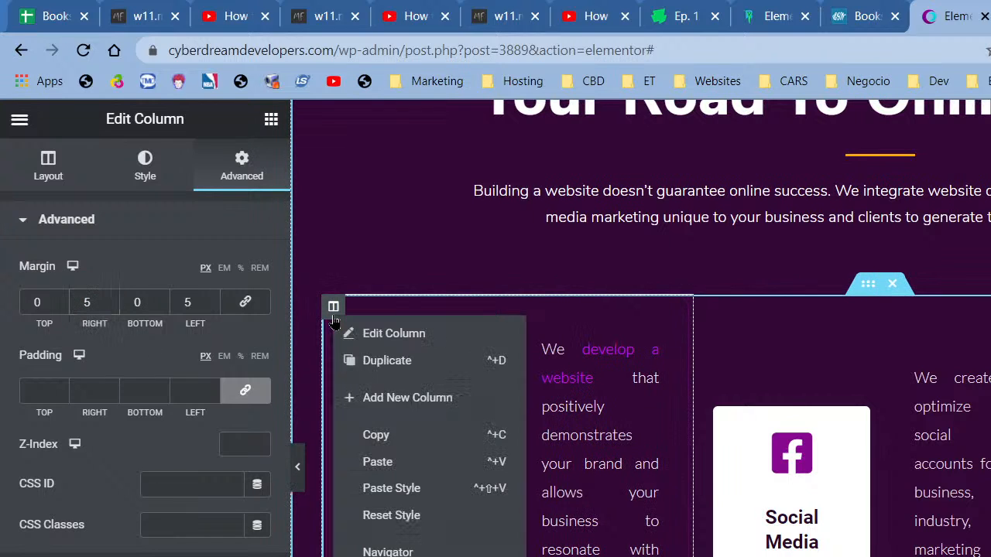
pyautogui.click(379, 436)
pyautogui.rightClick(707, 326)
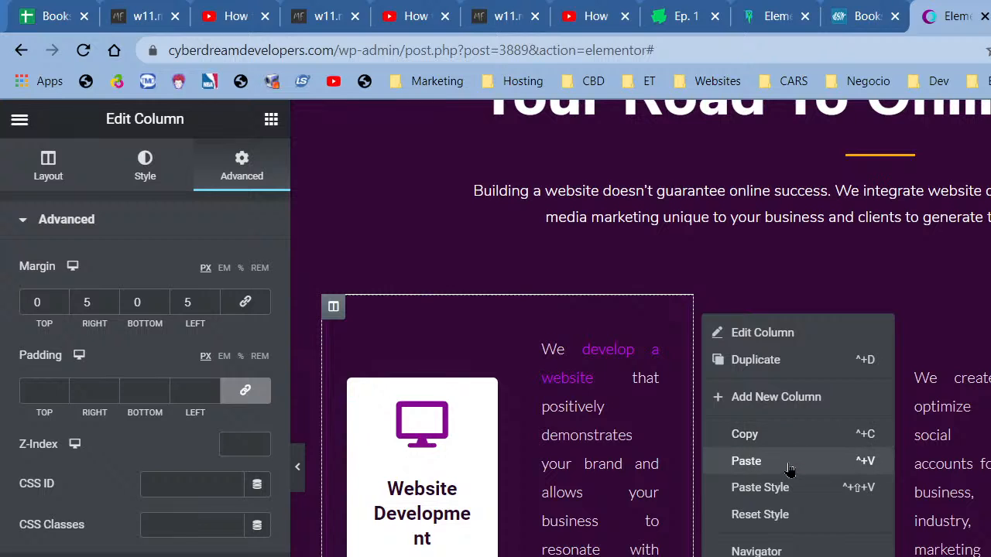
pyautogui.click(838, 487)
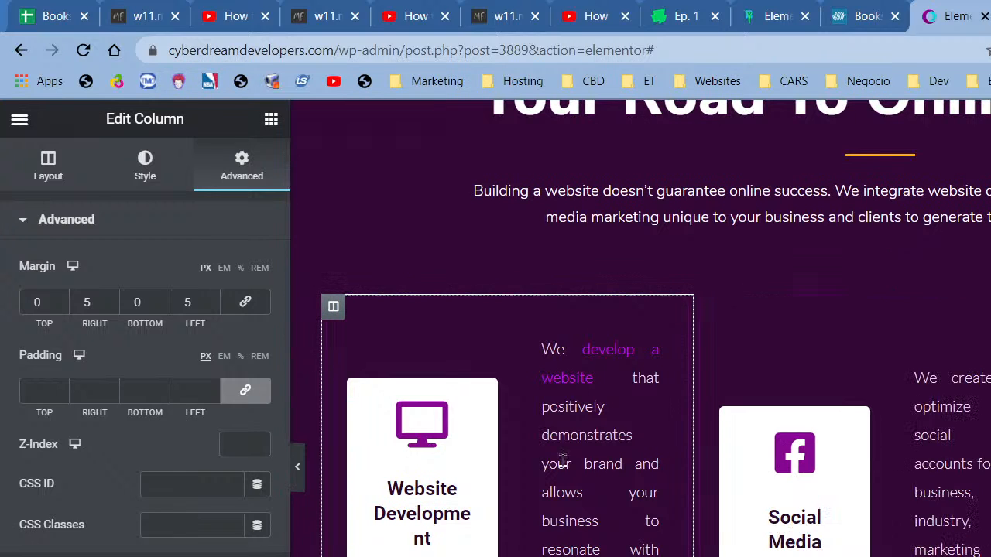
pyautogui.click(298, 469)
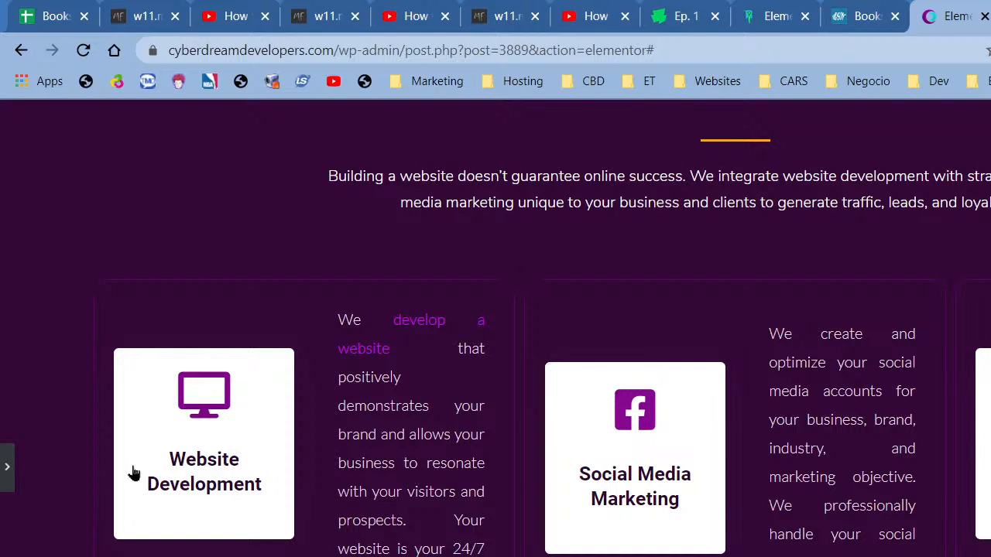
pyautogui.scroll(5, 97, 475)
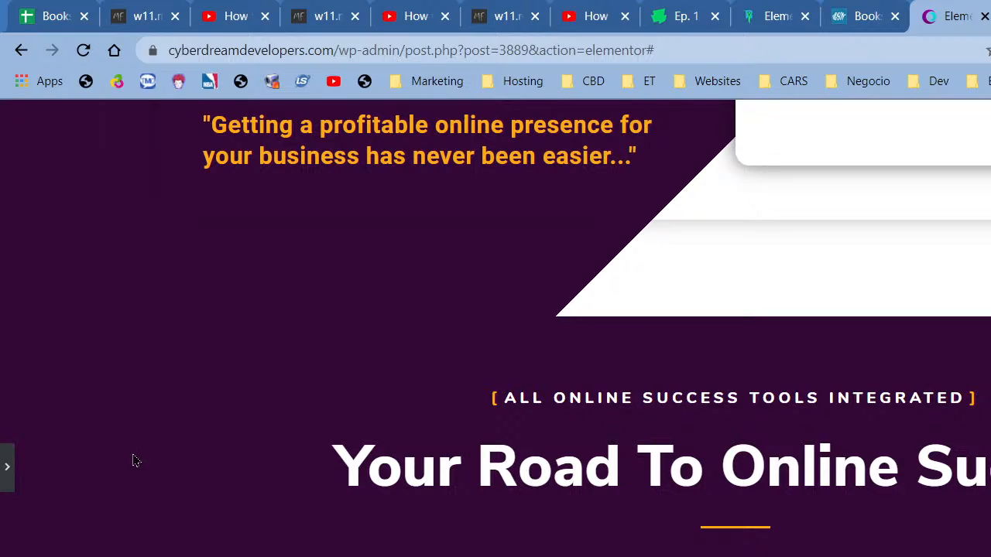
pyautogui.scroll(-1, 255, 451)
pyautogui.scroll(-2, 256, 451)
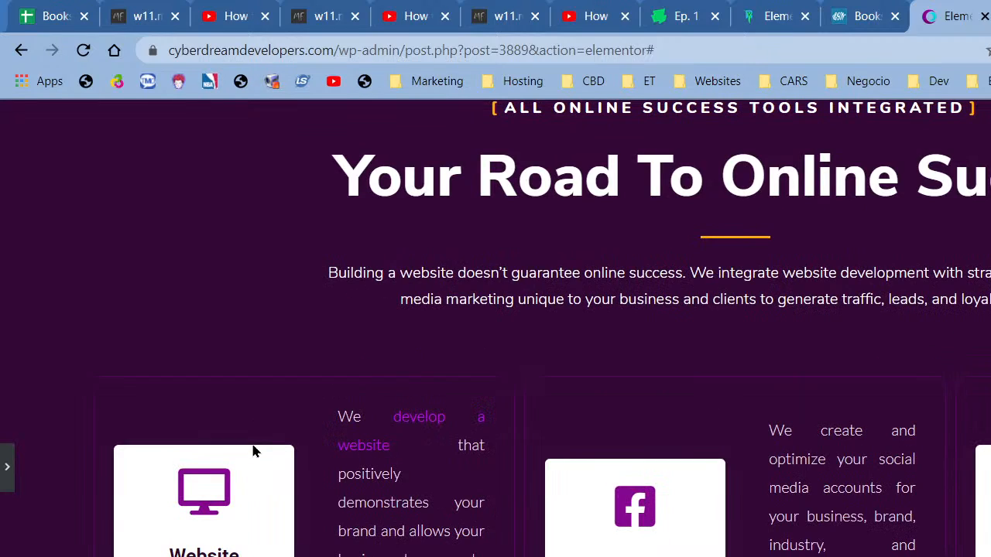
pyautogui.scroll(1, 255, 452)
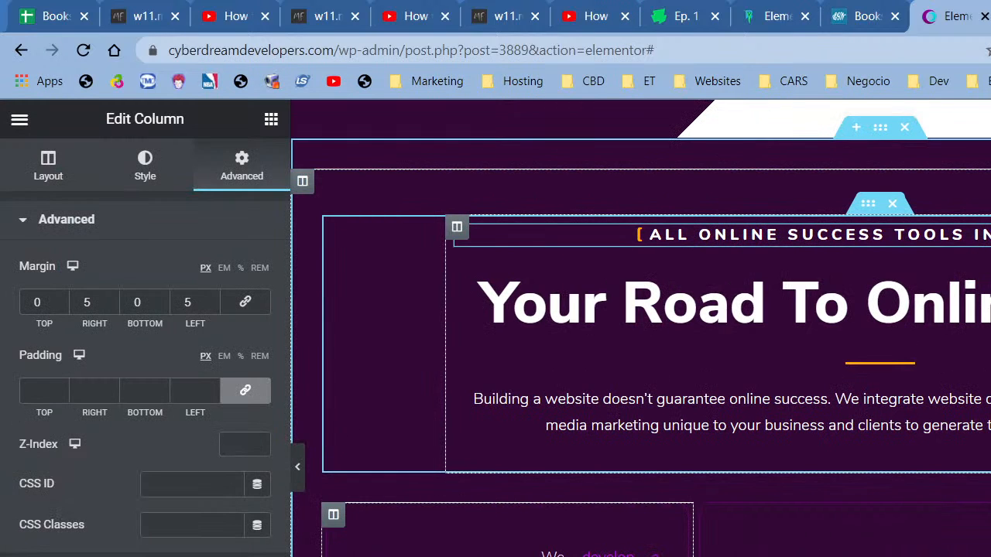
pyautogui.scroll(5, 940, 358)
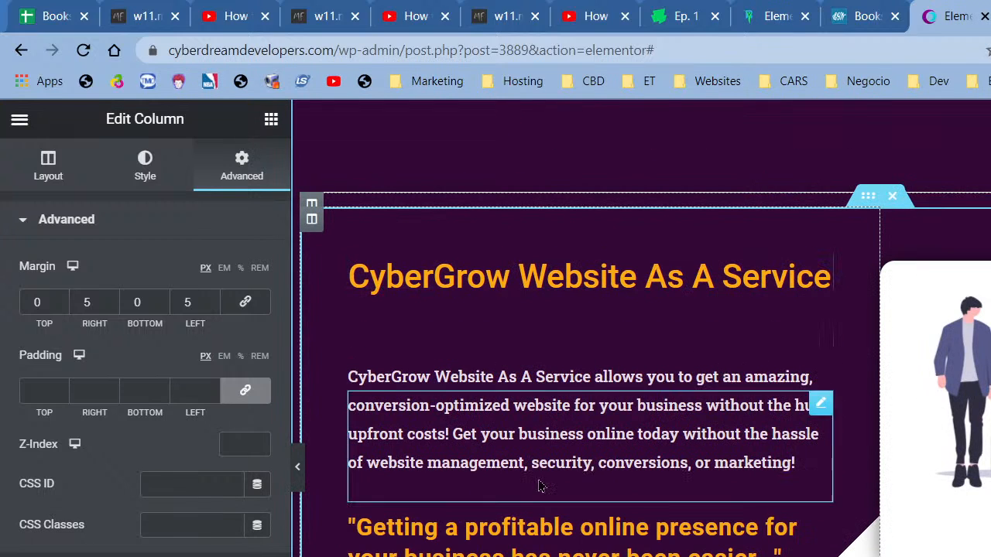
pyautogui.scroll(-5, 687, 501)
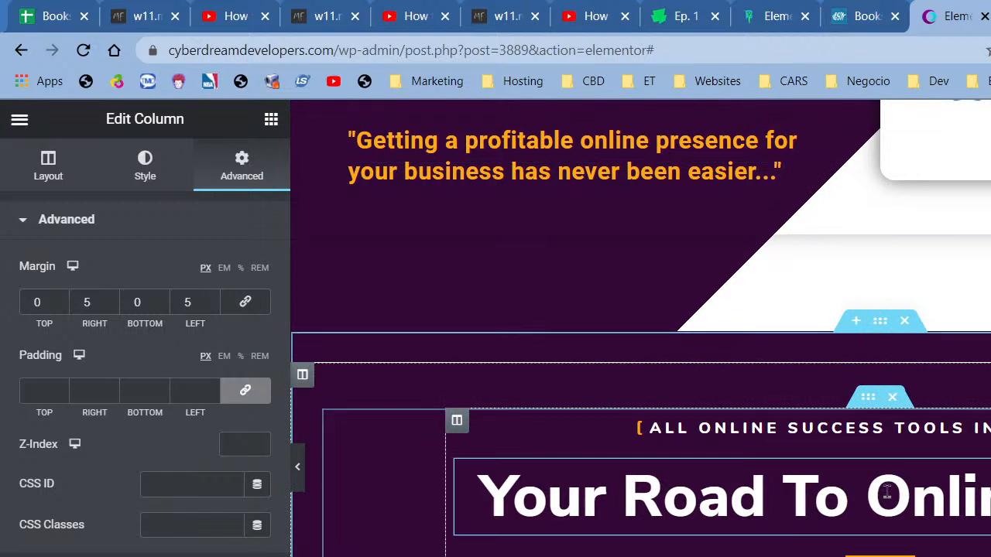
pyautogui.scroll(-1, 818, 349)
pyautogui.scroll(-4, 818, 349)
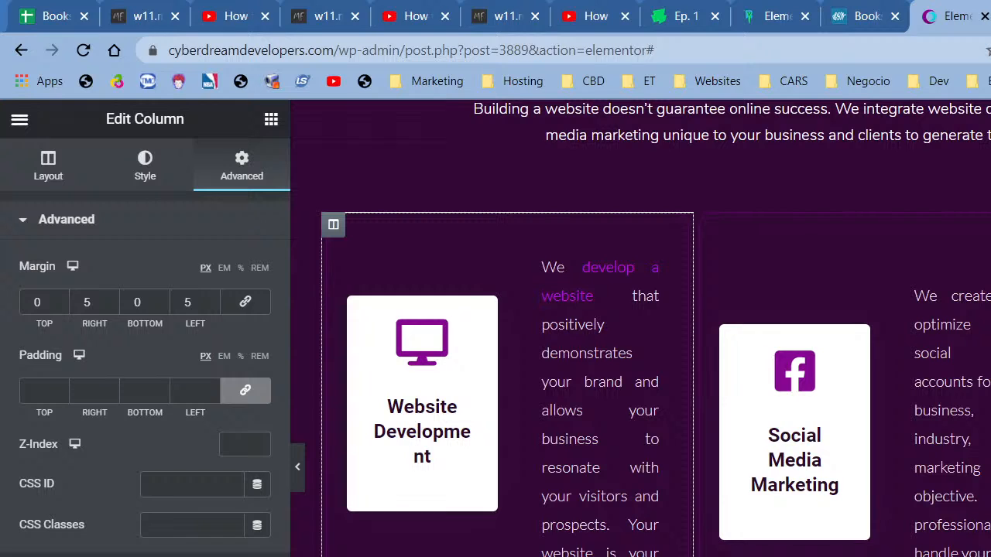
pyautogui.scroll(-5, 873, 348)
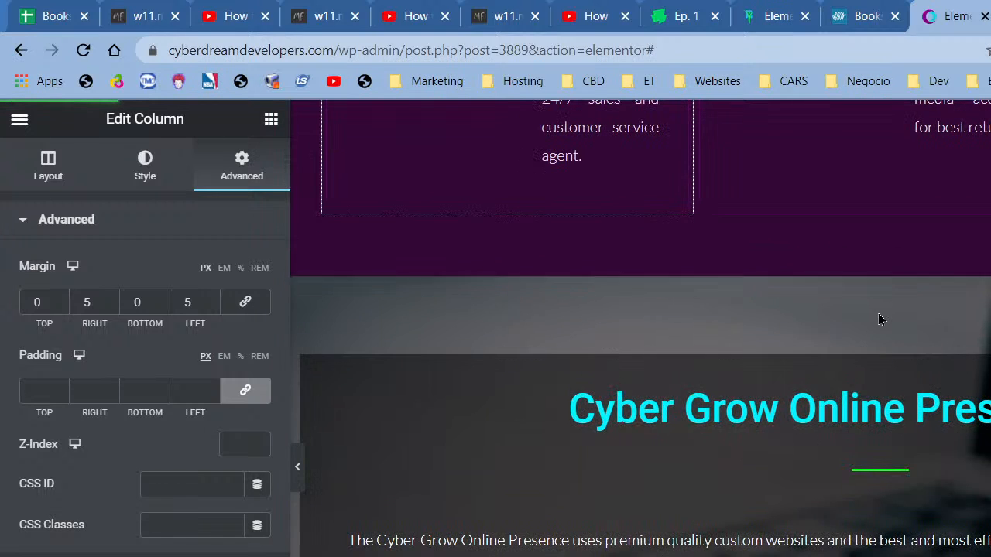
pyautogui.scroll(-5, 880, 327)
pyautogui.scroll(5, 881, 326)
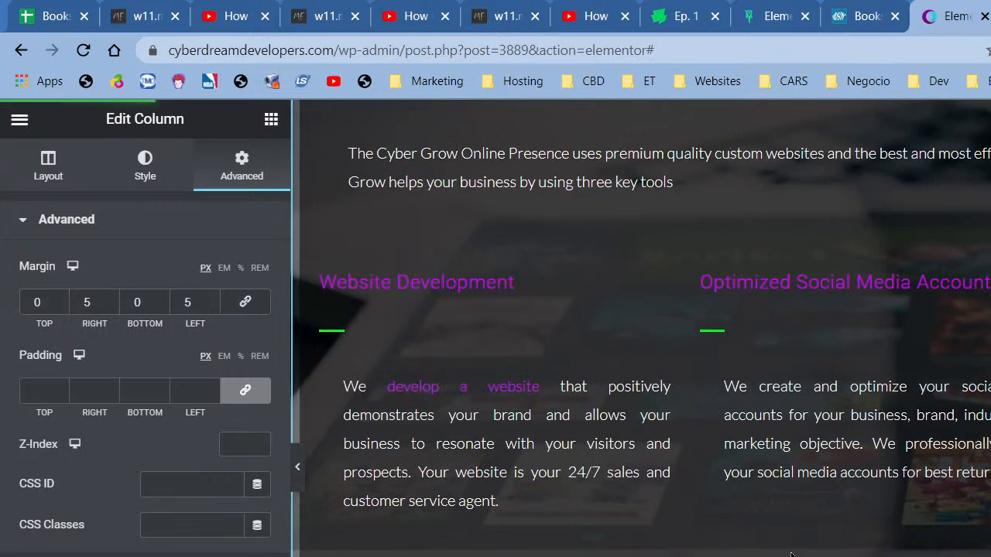
pyautogui.scroll(1, 797, 309)
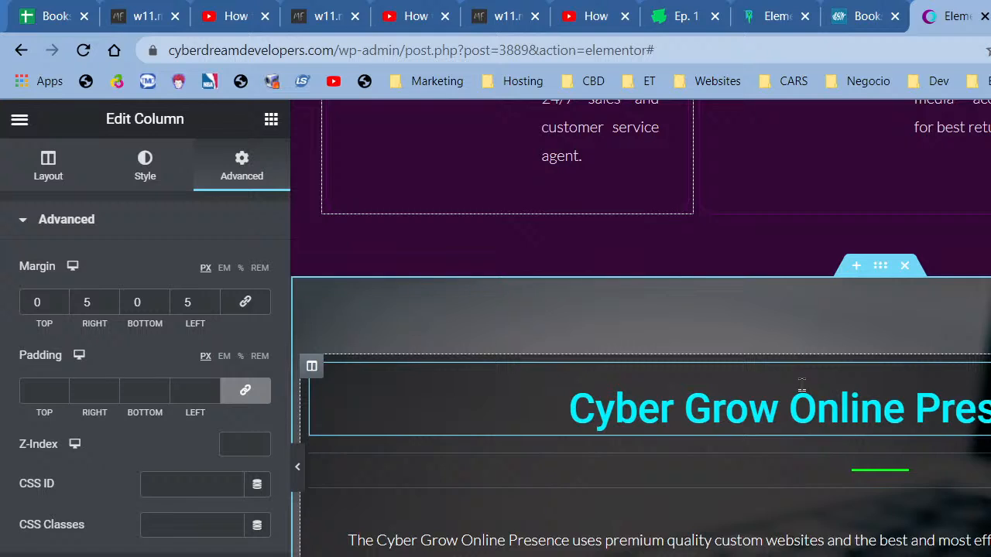
pyautogui.scroll(-5, 801, 387)
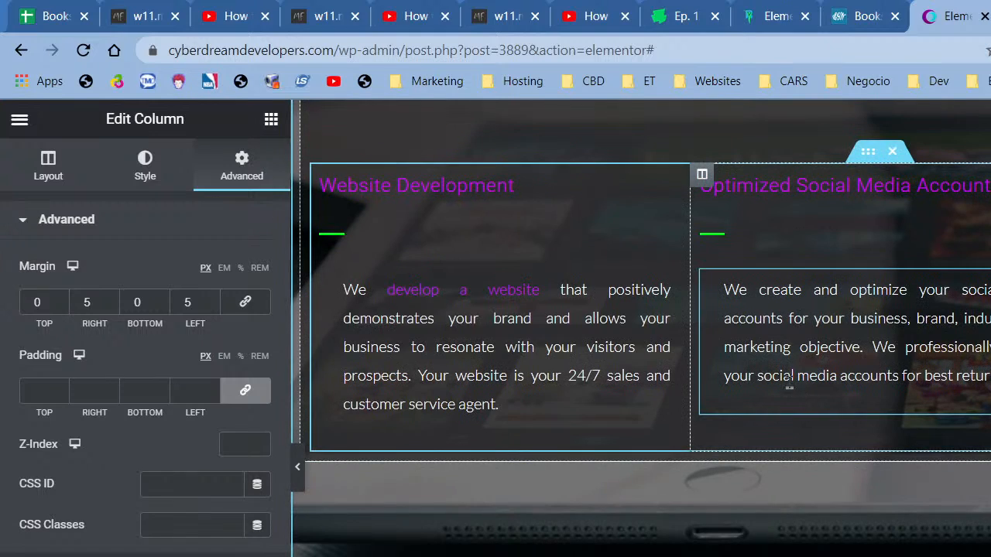
pyautogui.scroll(-7, 785, 380)
pyautogui.scroll(5, 774, 380)
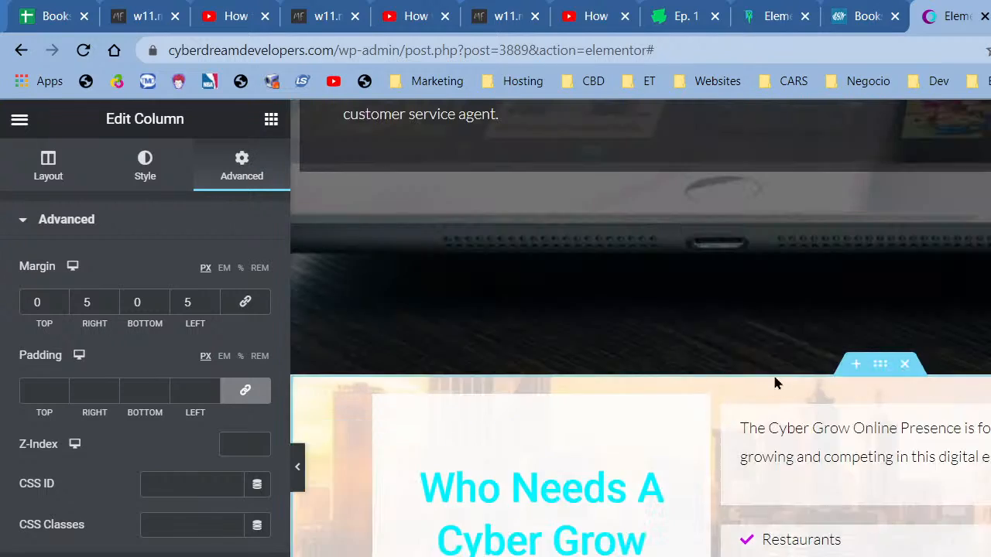
# - In a new tab, search for the person's Twitter and open their profile from the results
pyautogui.hotkey('ctrl', 't')
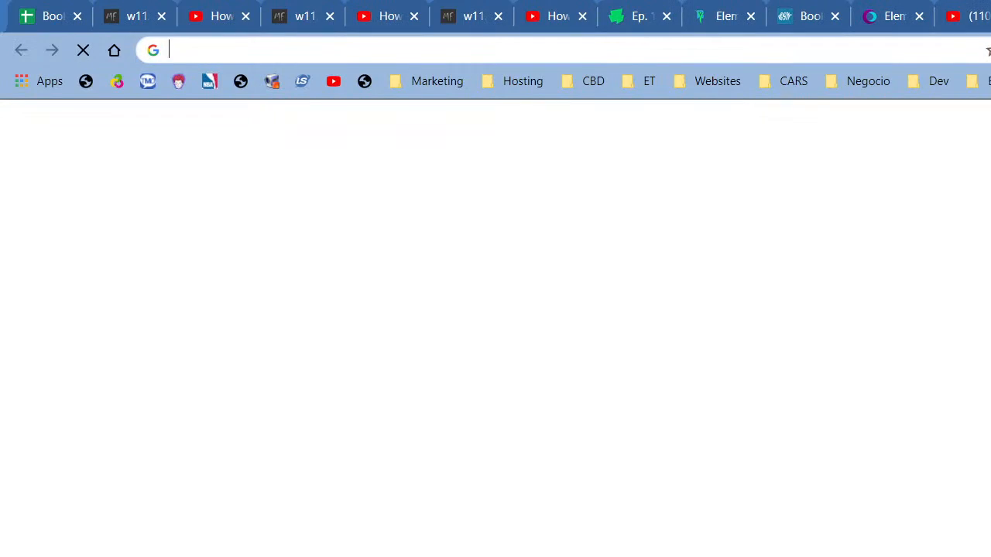
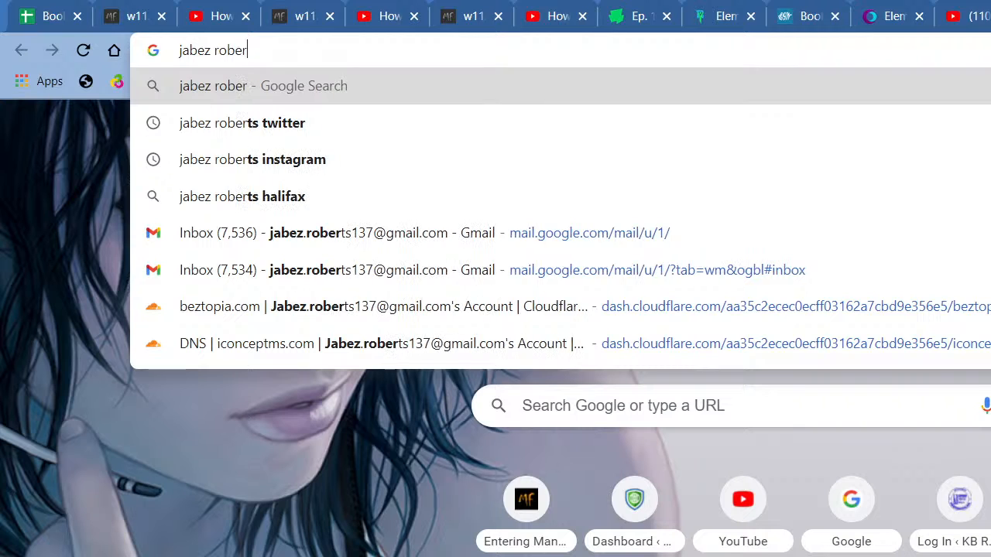
pyautogui.press('Down')
pyautogui.press('Return')
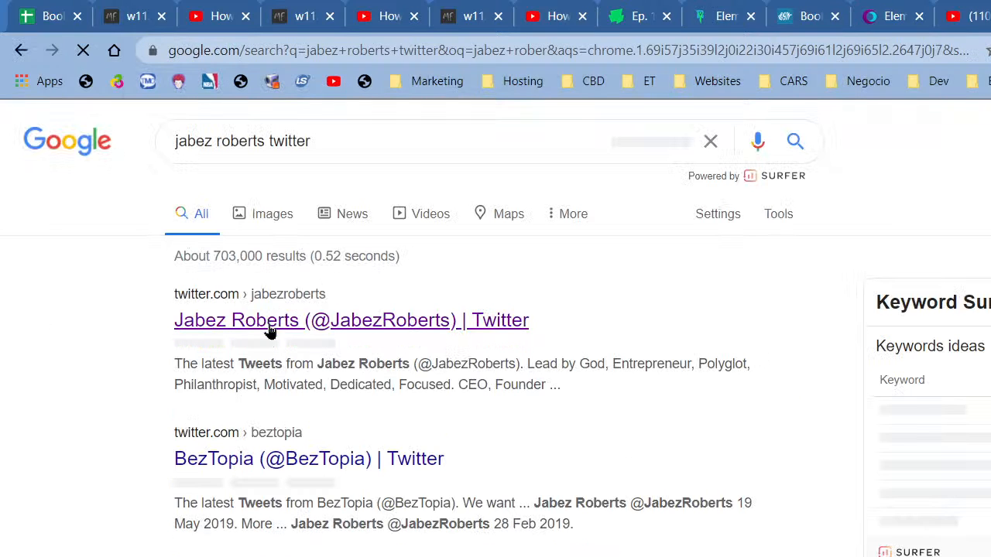
pyautogui.click(269, 328)
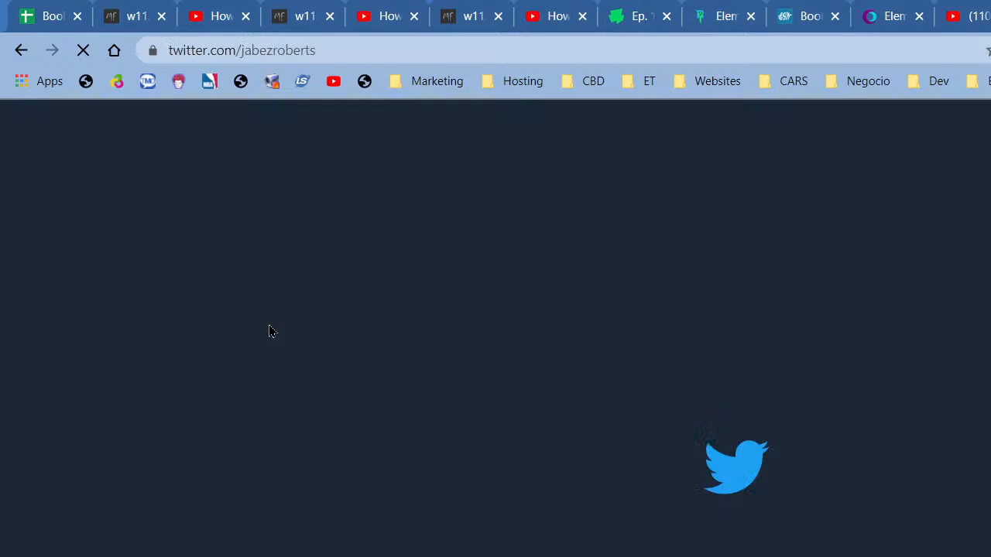
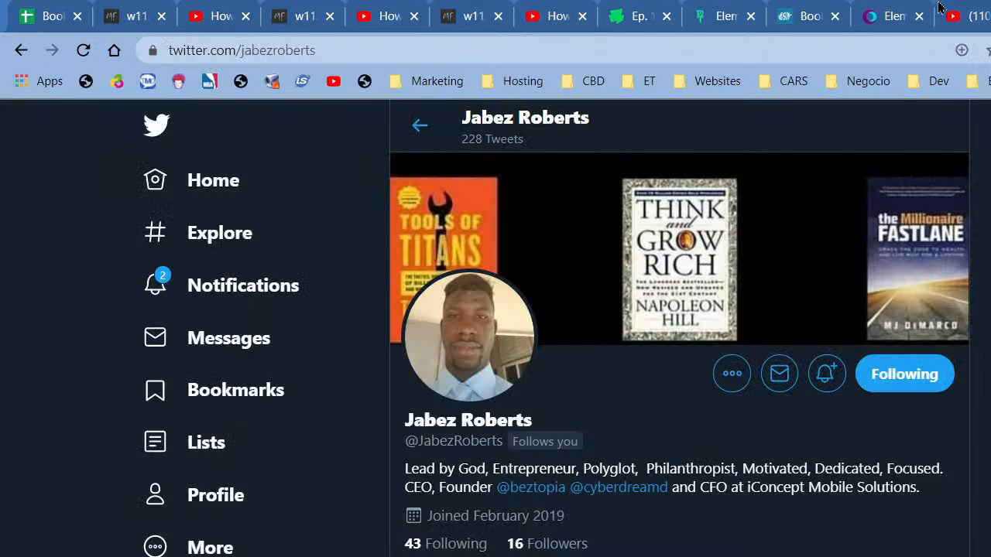
# - Switch from Twitter back to the Elementor editor tab for the Cyber Grow page
pyautogui.click(898, 12)
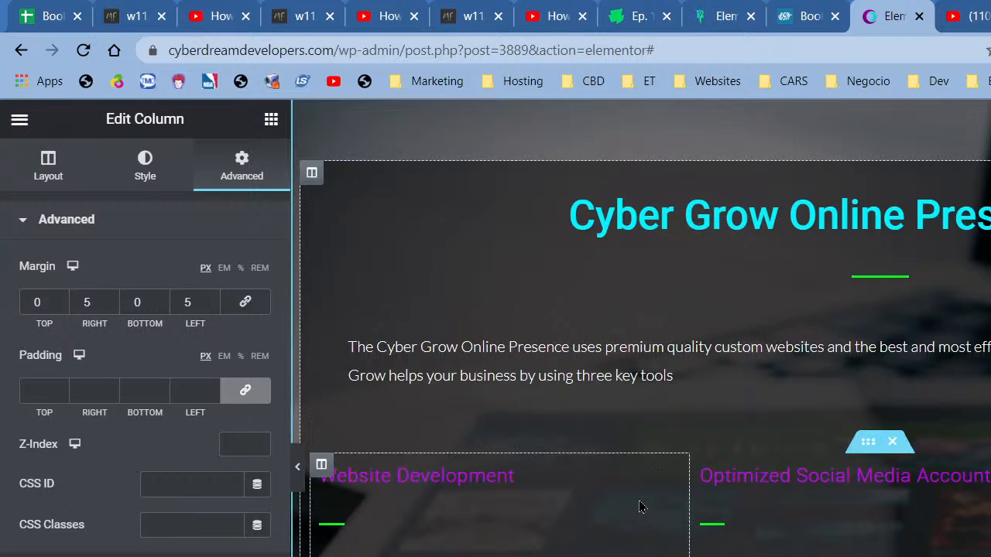
# - Delete the dark Cyber Grow Online Presence section and insert an empty section above Who Needs
pyautogui.scroll(3, 639, 506)
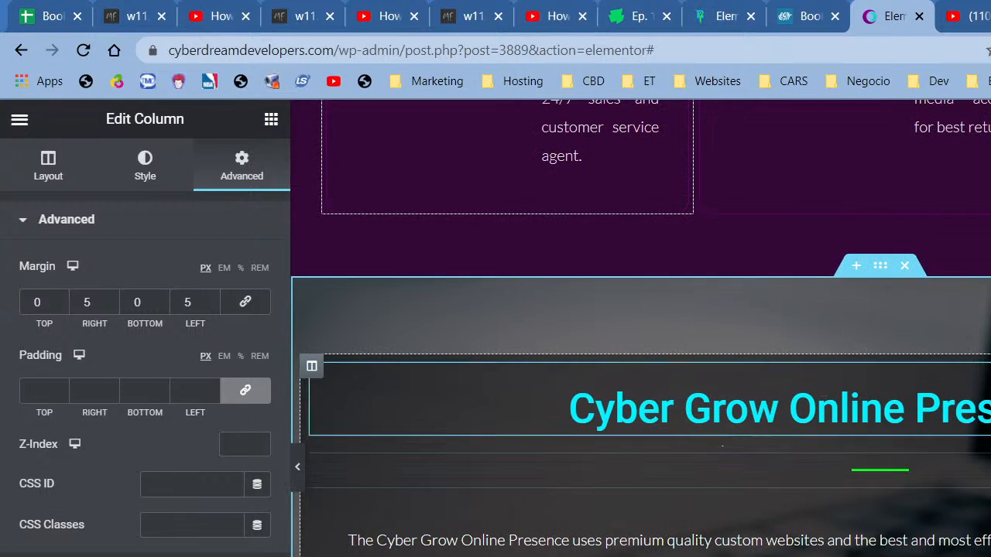
pyautogui.scroll(-3, 619, 511)
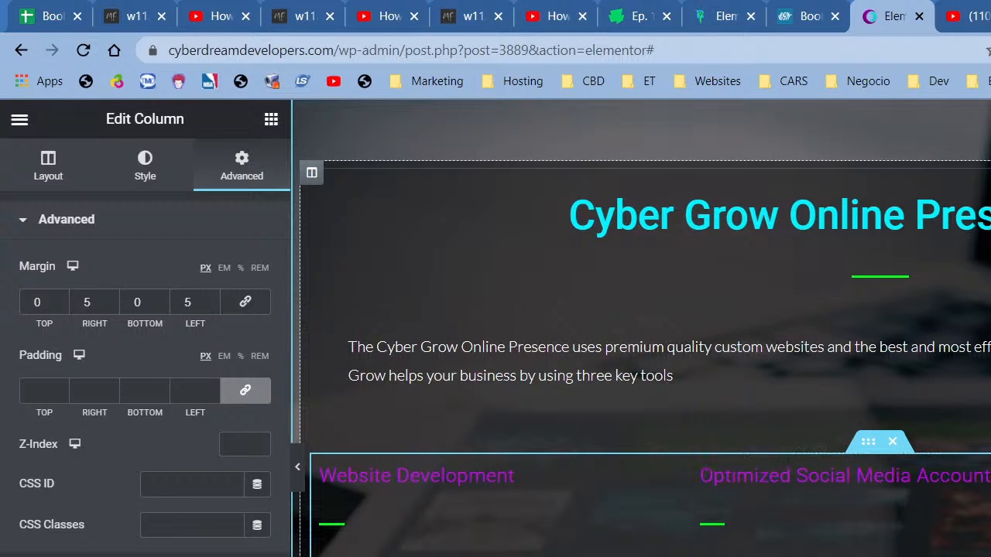
pyautogui.scroll(5, 640, 328)
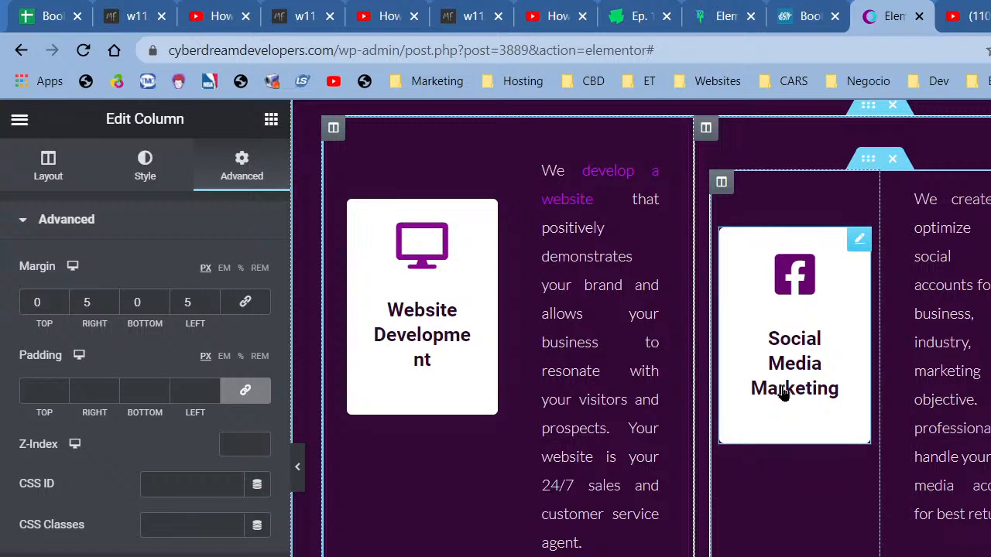
pyautogui.scroll(-5, 404, 368)
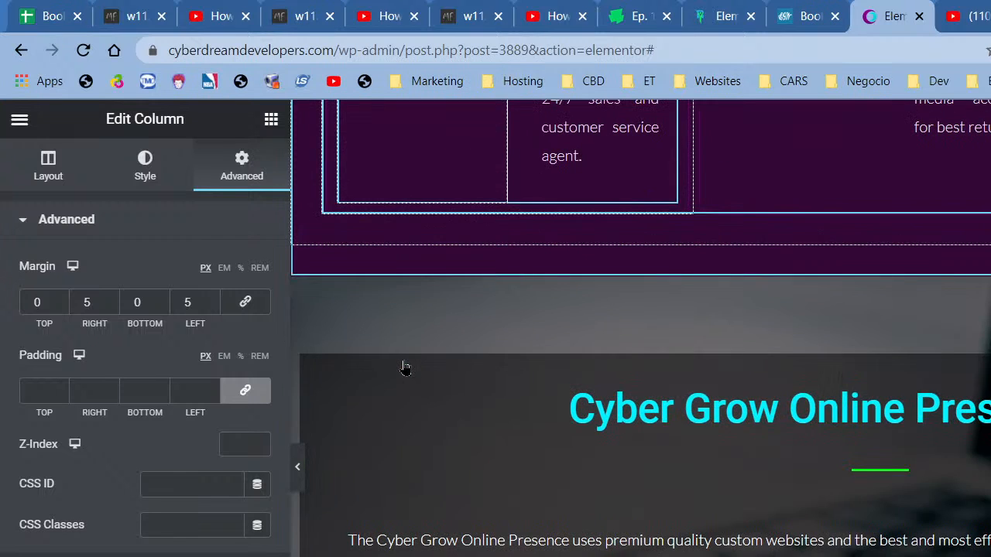
pyautogui.scroll(-3, 403, 368)
pyautogui.scroll(5, 936, 458)
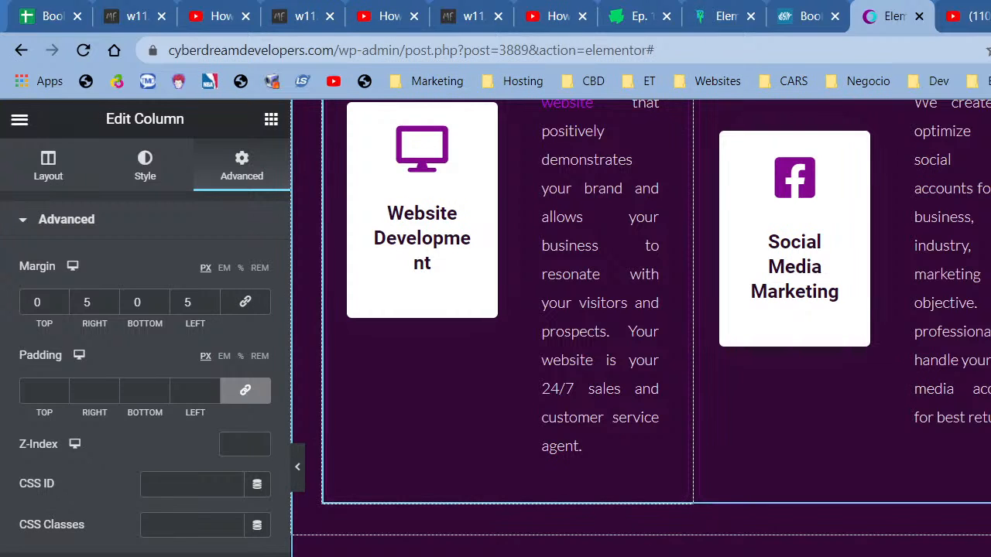
pyautogui.scroll(-5, 967, 416)
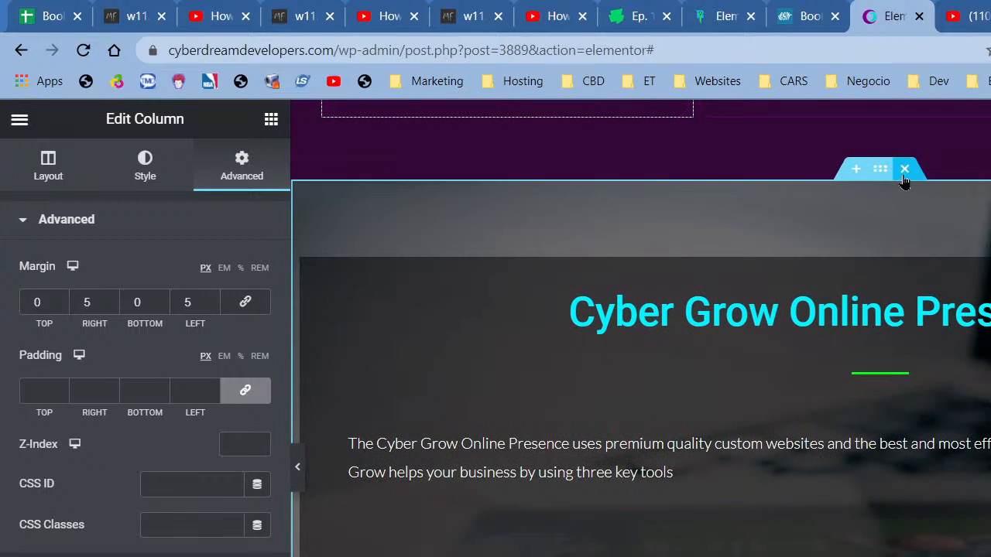
pyautogui.click(904, 172)
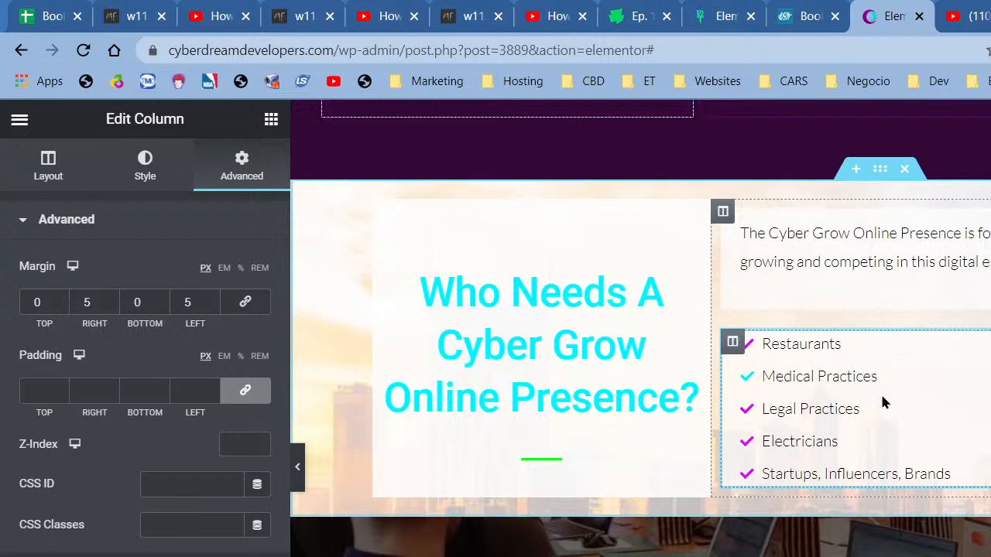
pyautogui.scroll(1, 881, 443)
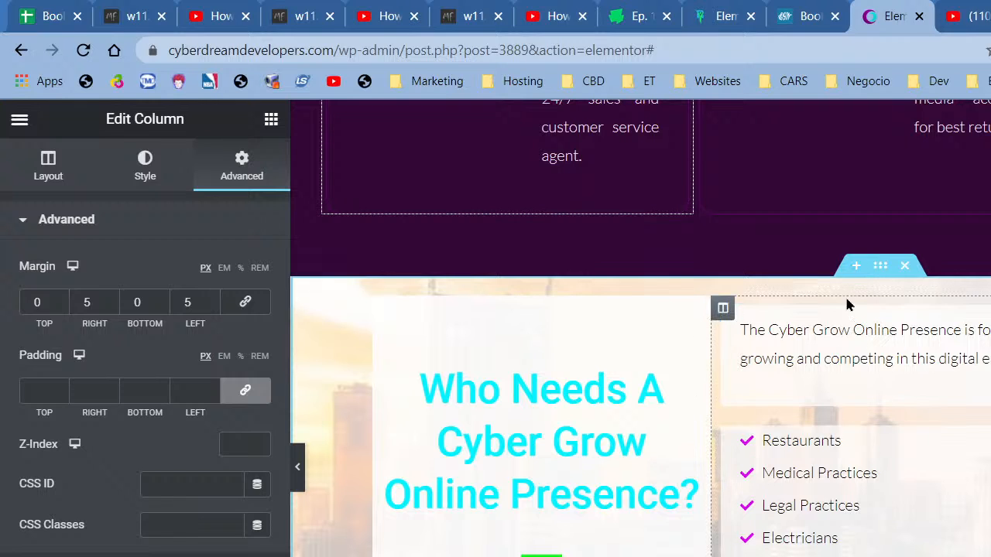
pyautogui.click(855, 267)
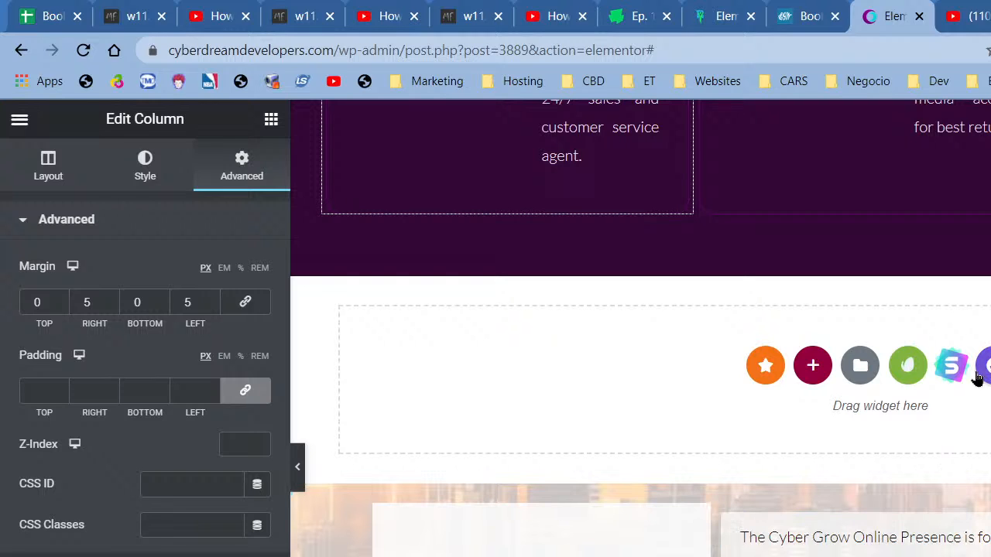
# - Add an empty section above Who Needs and bring up the ready-made template library
pyautogui.click(868, 367)
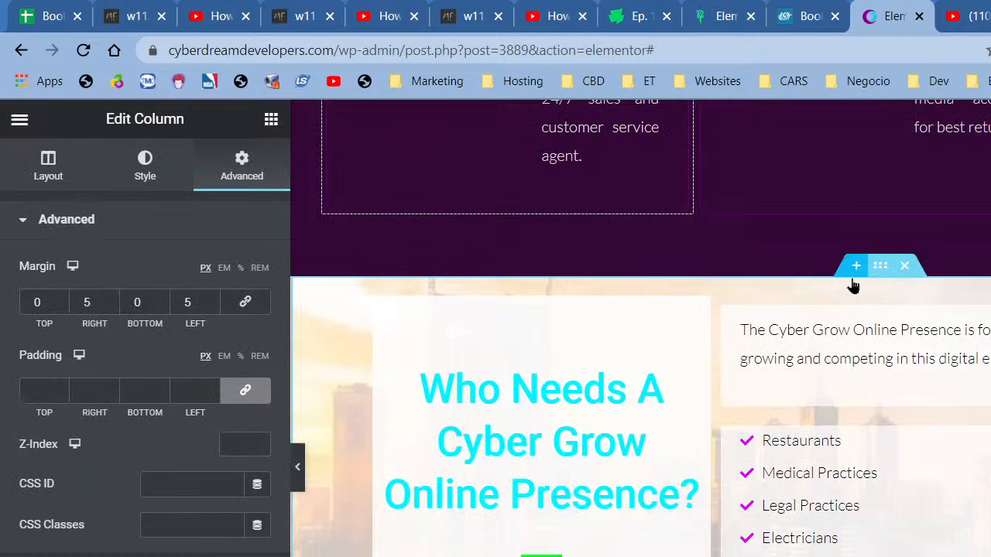
pyautogui.click(855, 265)
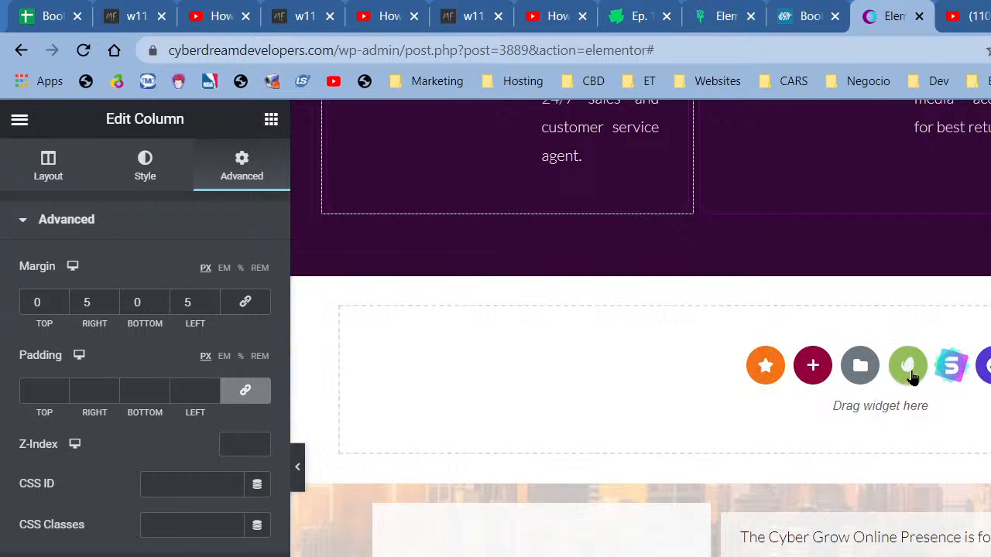
pyautogui.click(952, 367)
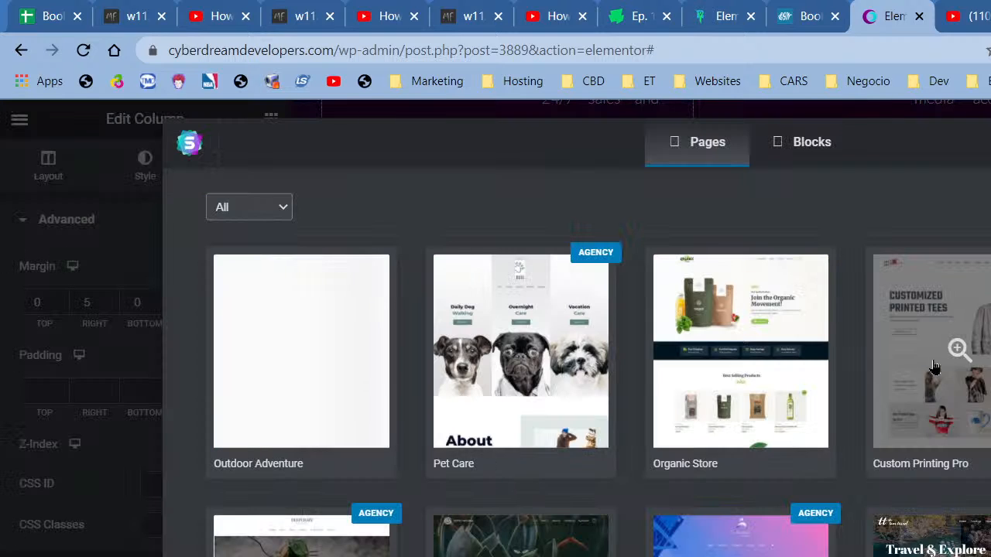
# - Filter the template library to show only free page templates
pyautogui.click(813, 143)
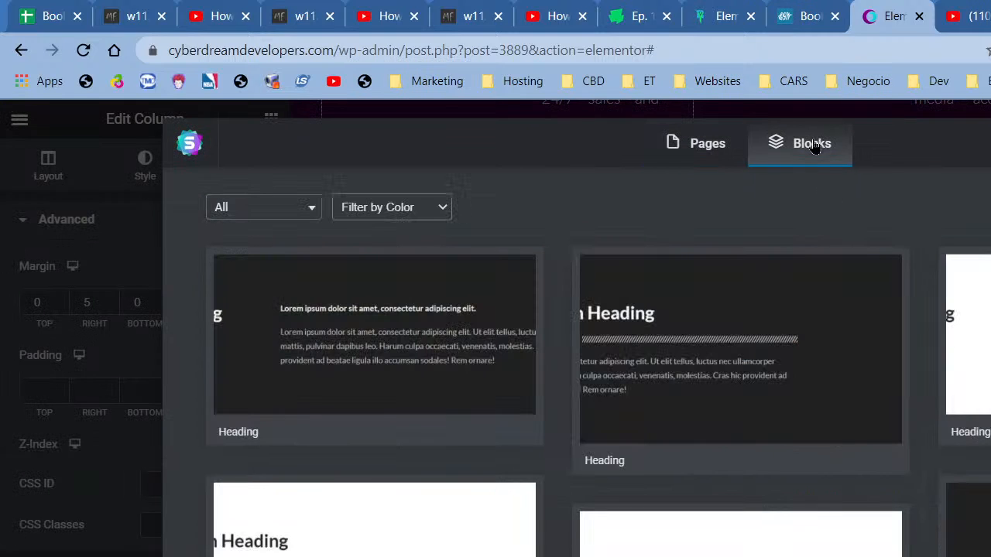
pyautogui.click(719, 160)
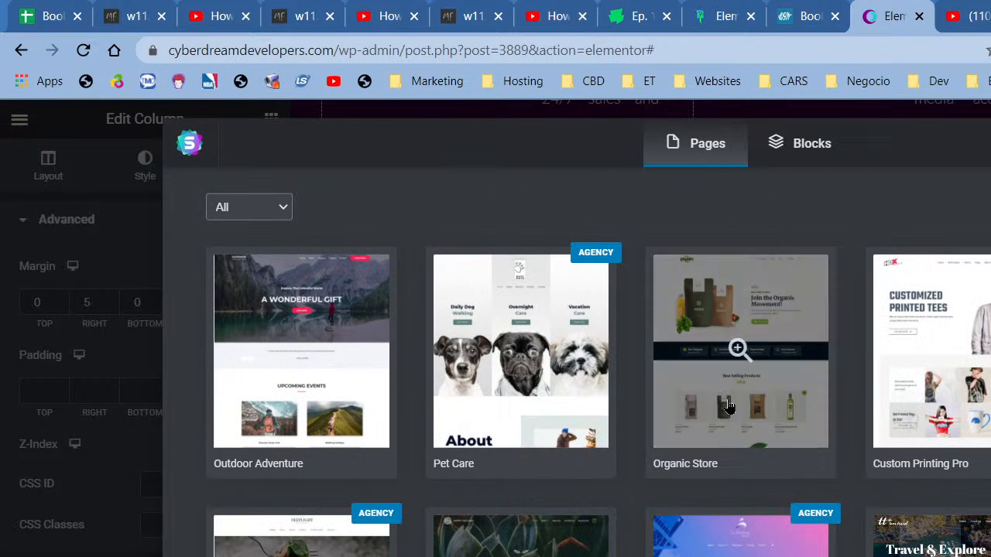
pyautogui.click(301, 215)
pyautogui.click(264, 243)
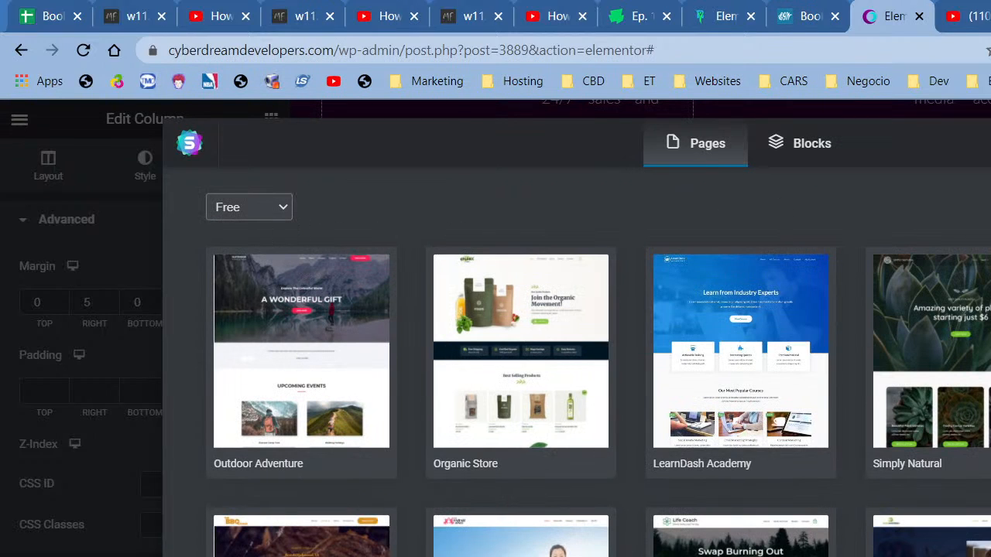
# - Open the Green Gardener kit and preview its Home page
pyautogui.scroll(-3, 660, 349)
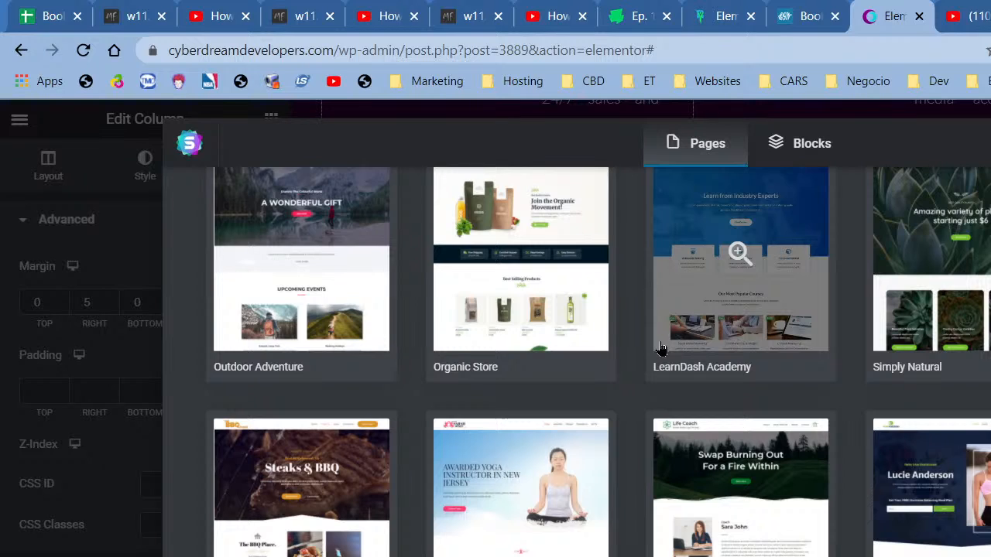
pyautogui.scroll(-1, 660, 348)
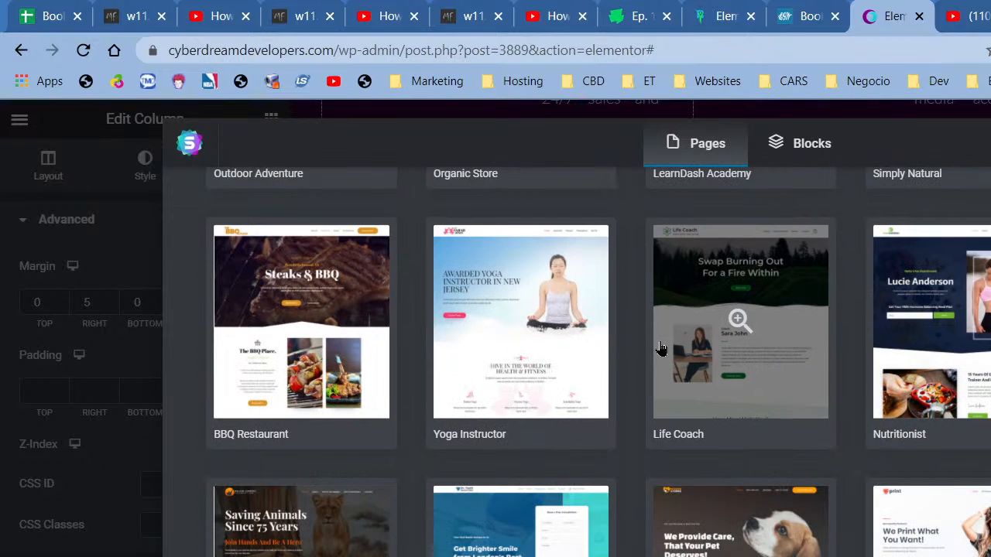
pyautogui.scroll(-3, 660, 349)
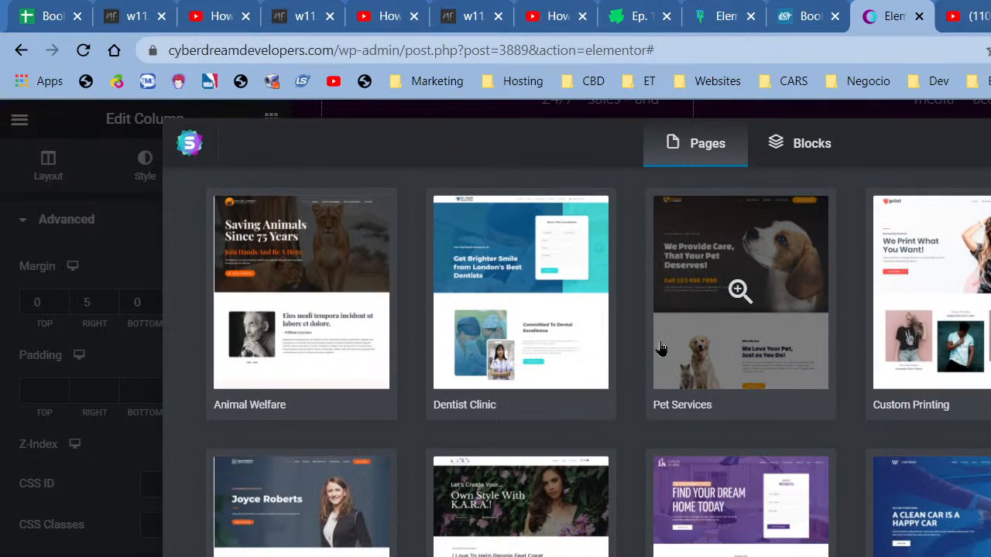
pyautogui.scroll(6, 660, 348)
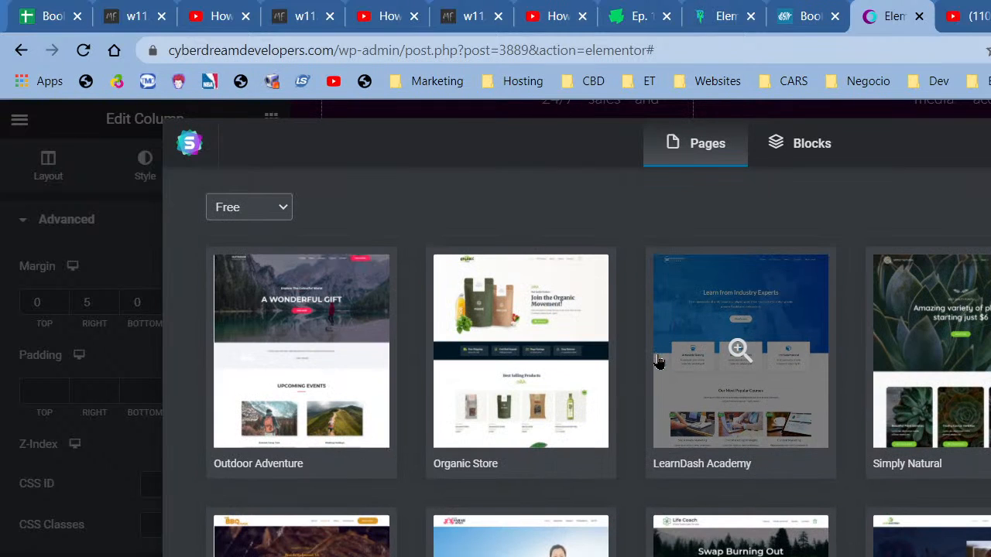
pyautogui.scroll(-3, 655, 375)
pyautogui.scroll(-9, 655, 378)
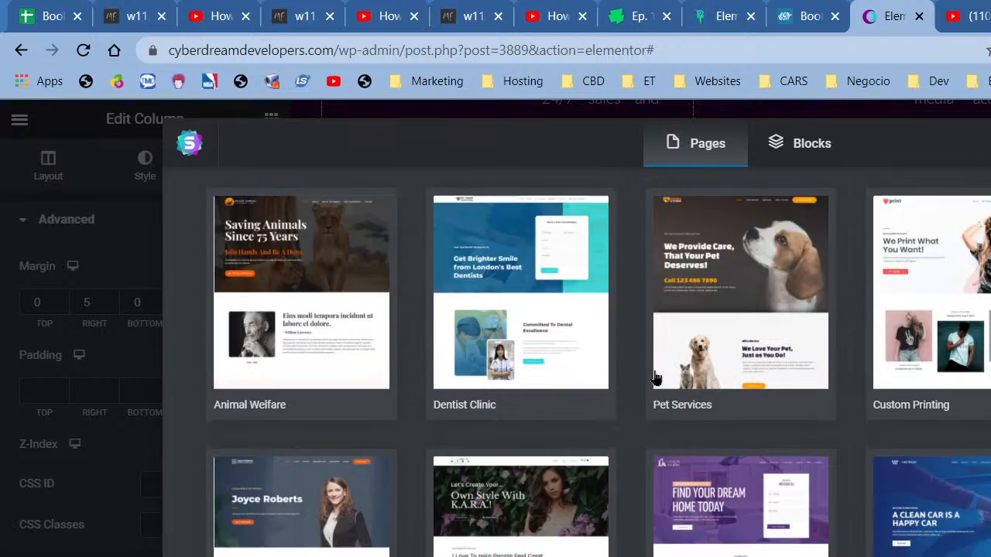
pyautogui.scroll(-4, 655, 378)
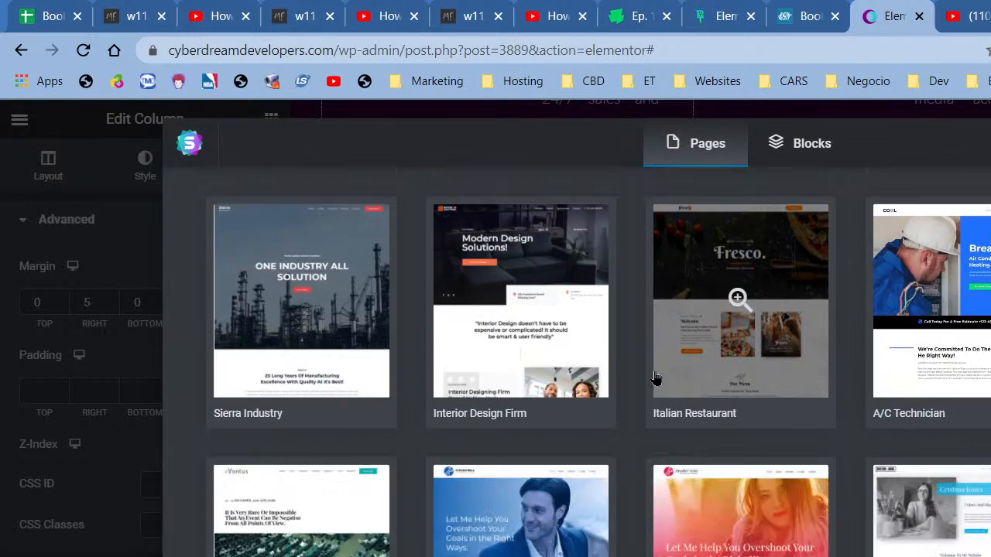
pyautogui.scroll(-1, 655, 378)
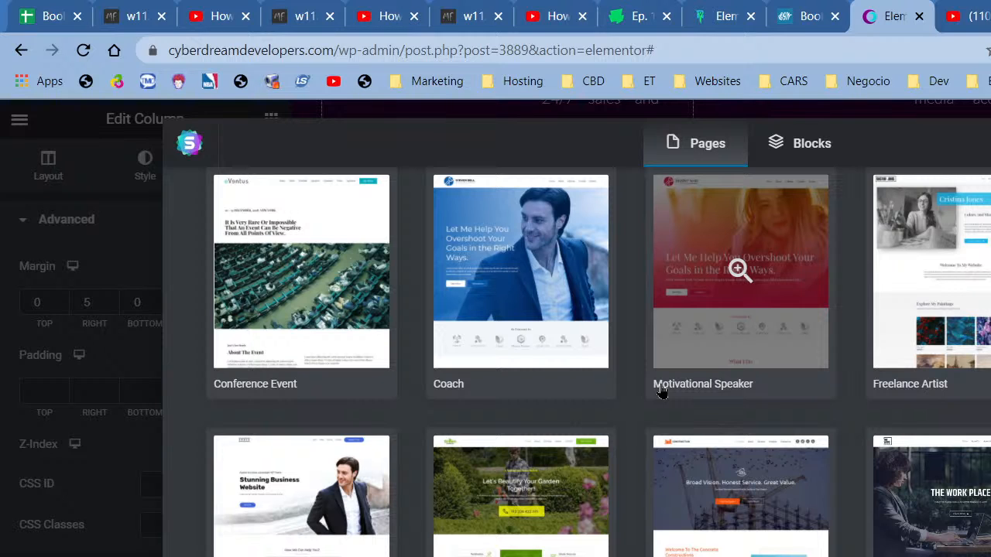
pyautogui.click(567, 525)
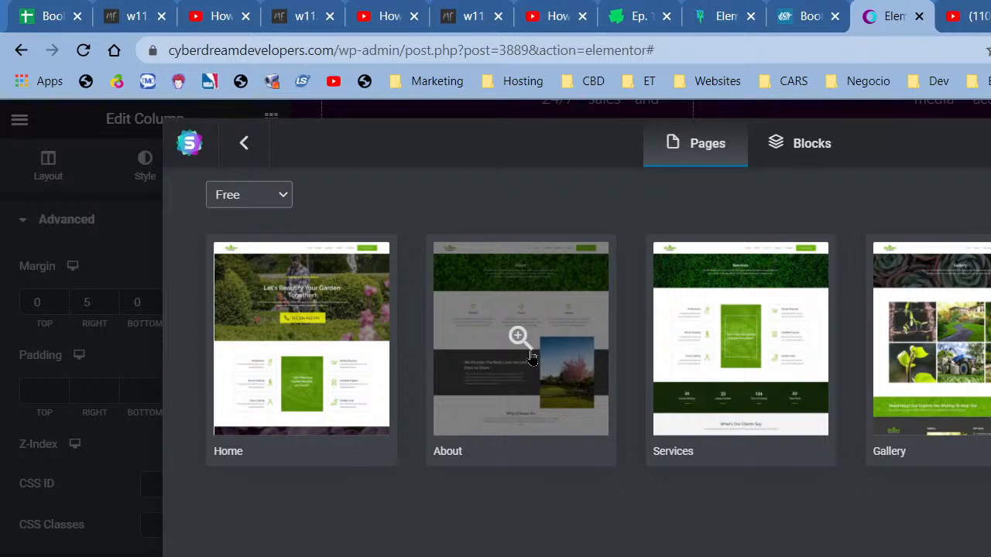
pyautogui.click(387, 373)
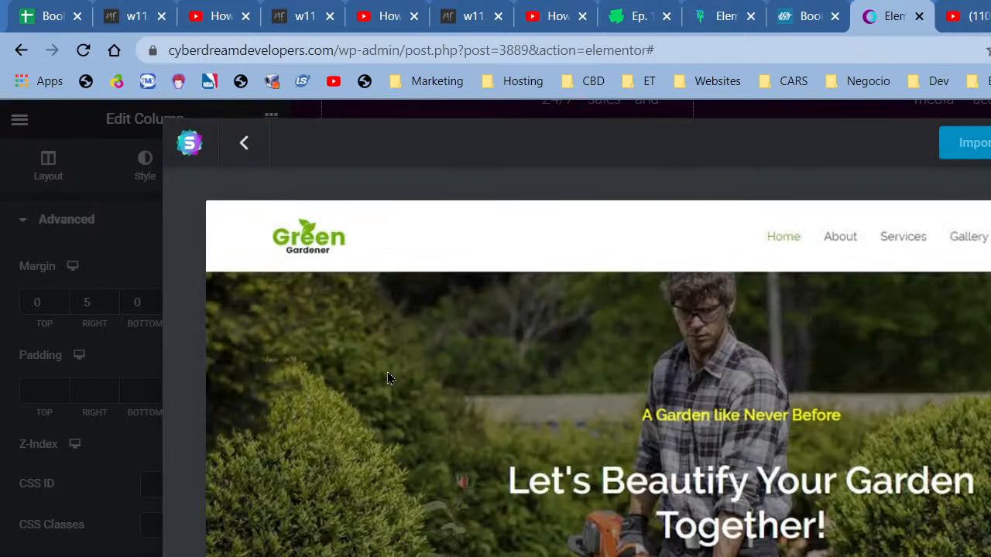
# - Scroll through the Home page preview and return to the kit's page list
pyautogui.scroll(-5, 400, 380)
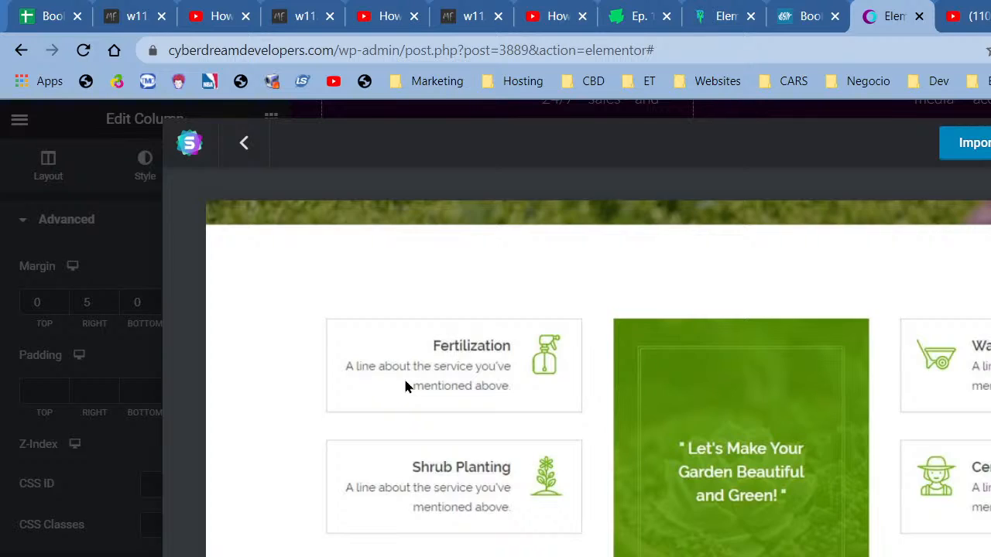
pyautogui.scroll(-5, 404, 380)
pyautogui.scroll(5, 404, 381)
pyautogui.scroll(-5, 706, 400)
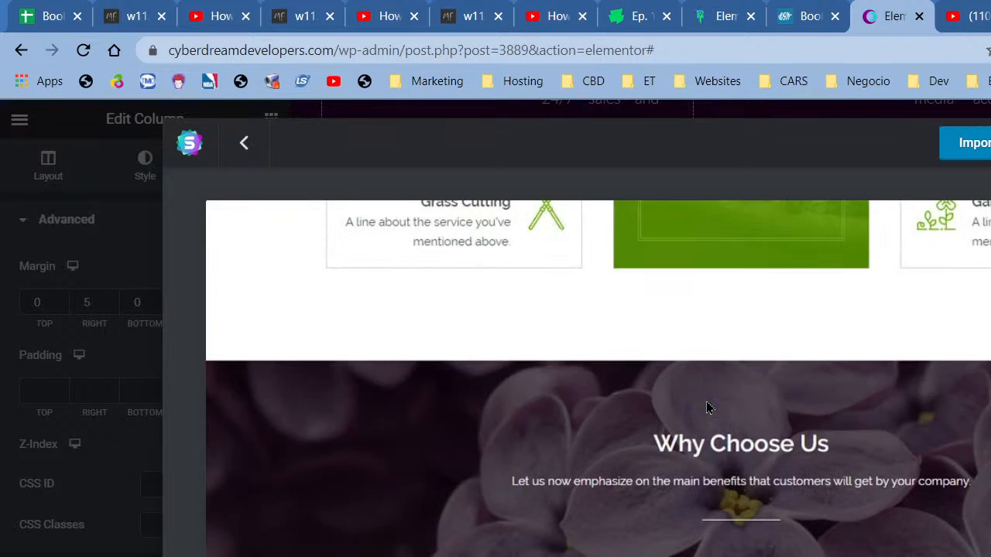
pyautogui.scroll(-15, 706, 401)
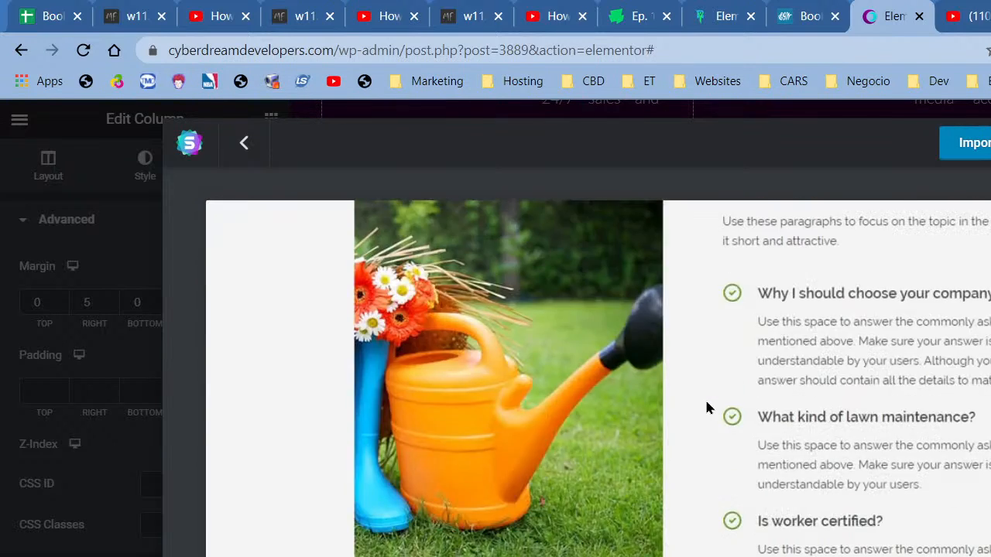
pyautogui.scroll(-5, 706, 402)
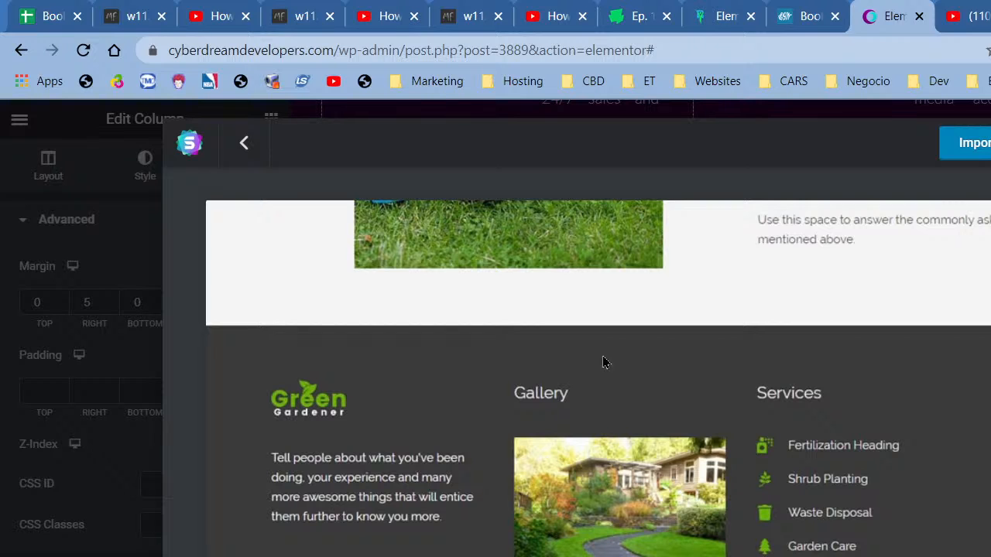
pyautogui.click(242, 144)
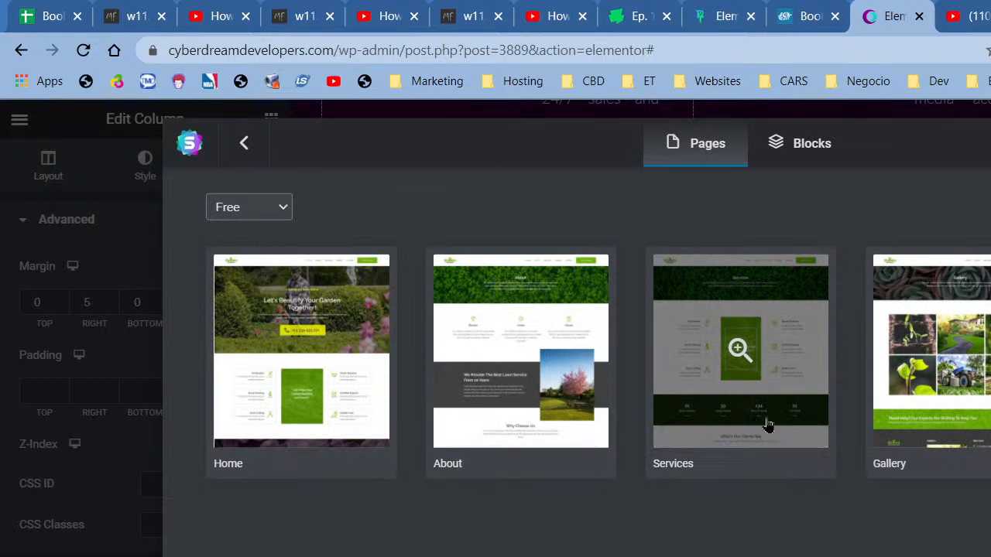
# - Preview the About page, then go back to the full template library grid
pyautogui.click(520, 348)
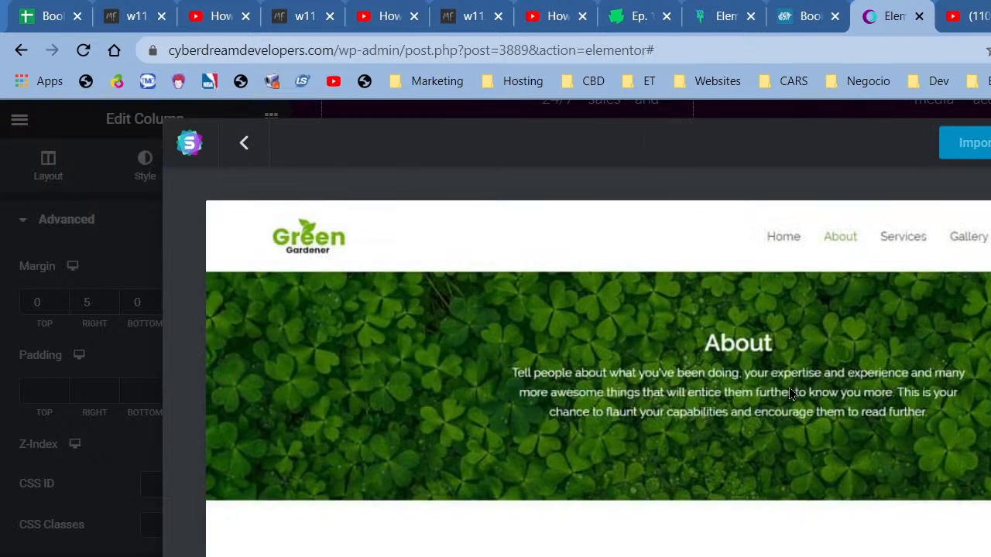
pyautogui.scroll(-10, 789, 387)
pyautogui.scroll(3, 458, 310)
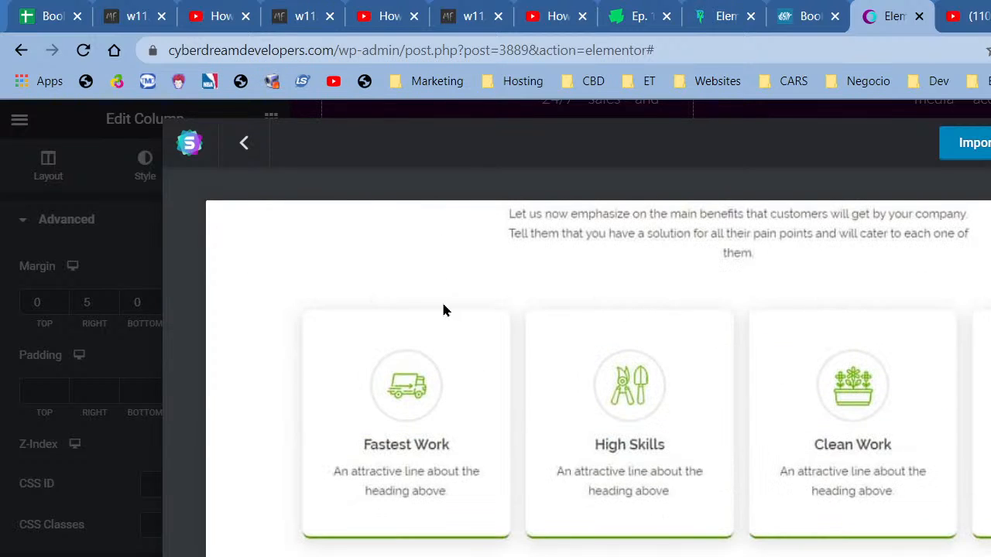
pyautogui.scroll(-4, 421, 307)
pyautogui.click(243, 143)
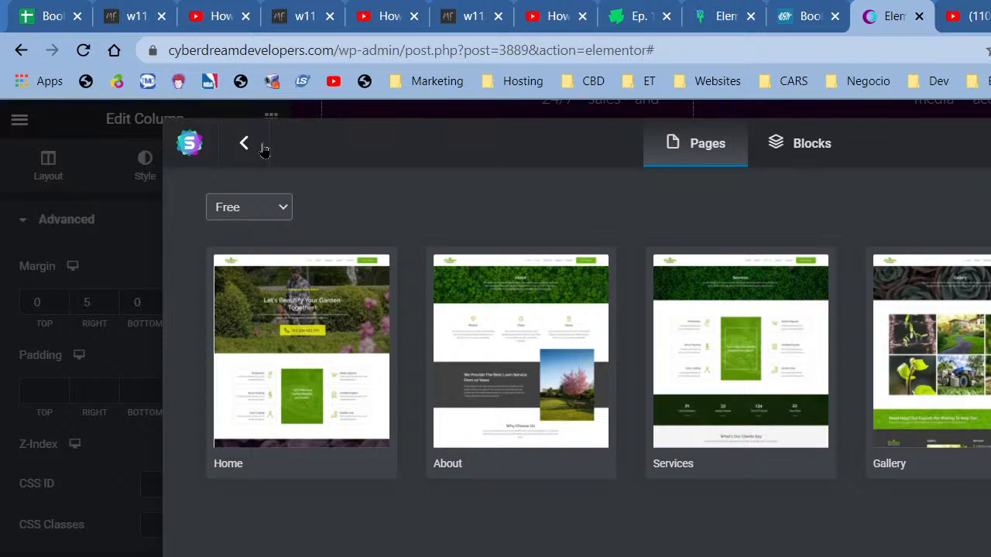
pyautogui.click(259, 147)
pyautogui.scroll(-15, 728, 510)
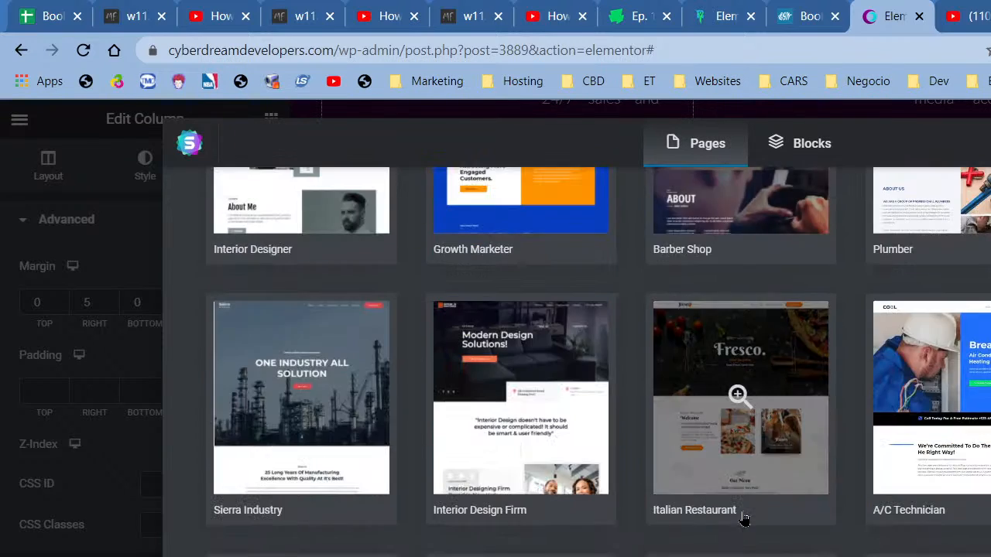
pyautogui.scroll(-3, 739, 519)
pyautogui.scroll(-3, 739, 517)
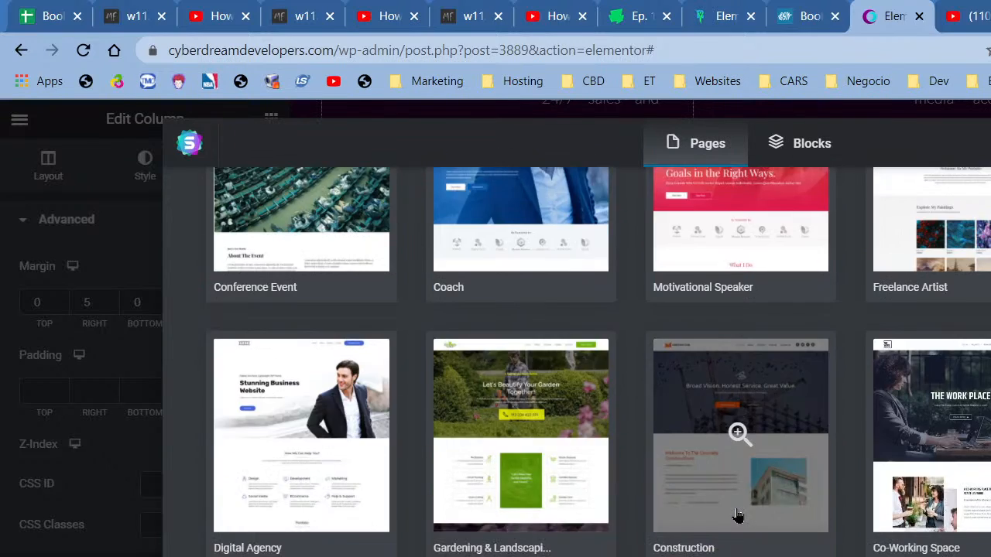
pyautogui.scroll(-2, 737, 515)
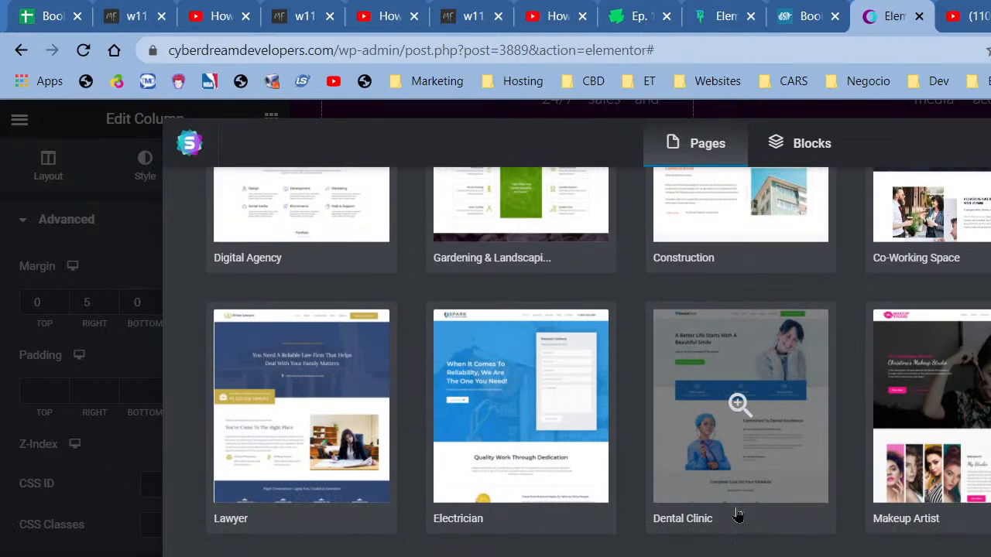
pyautogui.scroll(15, 732, 509)
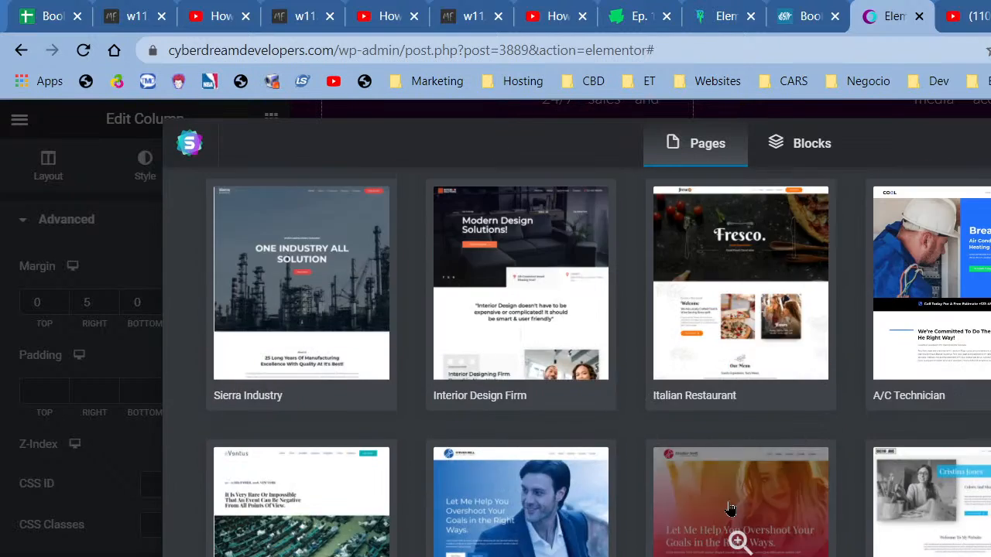
pyautogui.scroll(5, 729, 507)
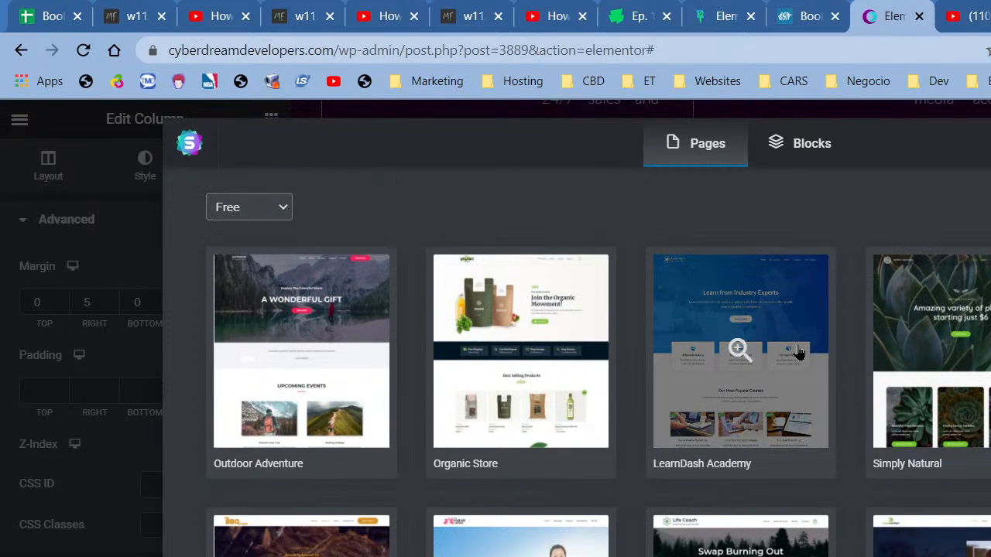
pyautogui.scroll(-5, 798, 352)
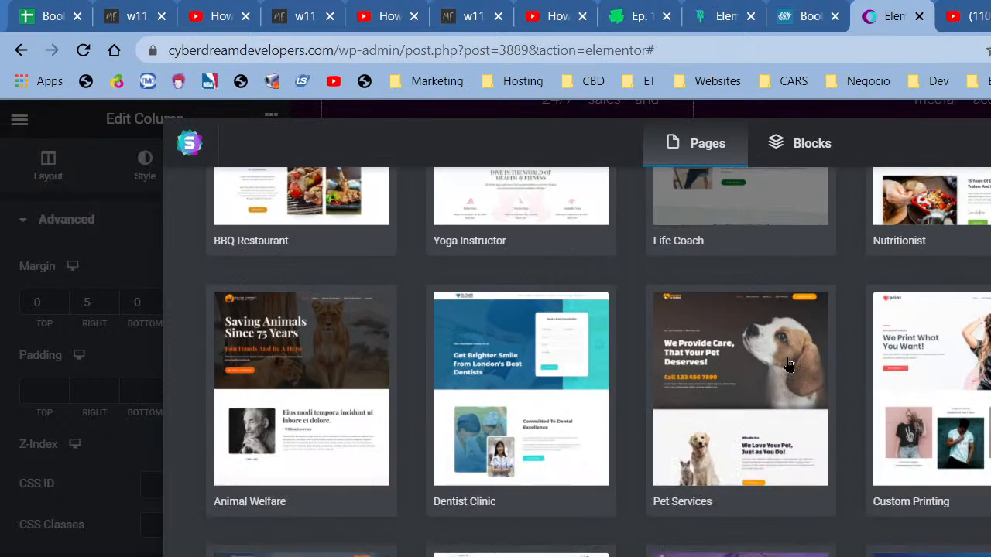
pyautogui.scroll(-10, 790, 363)
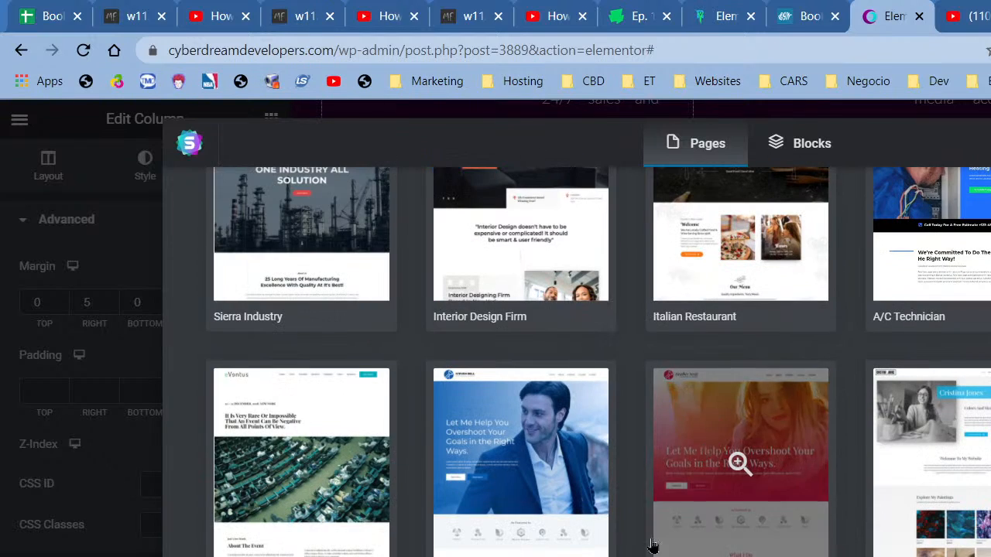
pyautogui.click(588, 555)
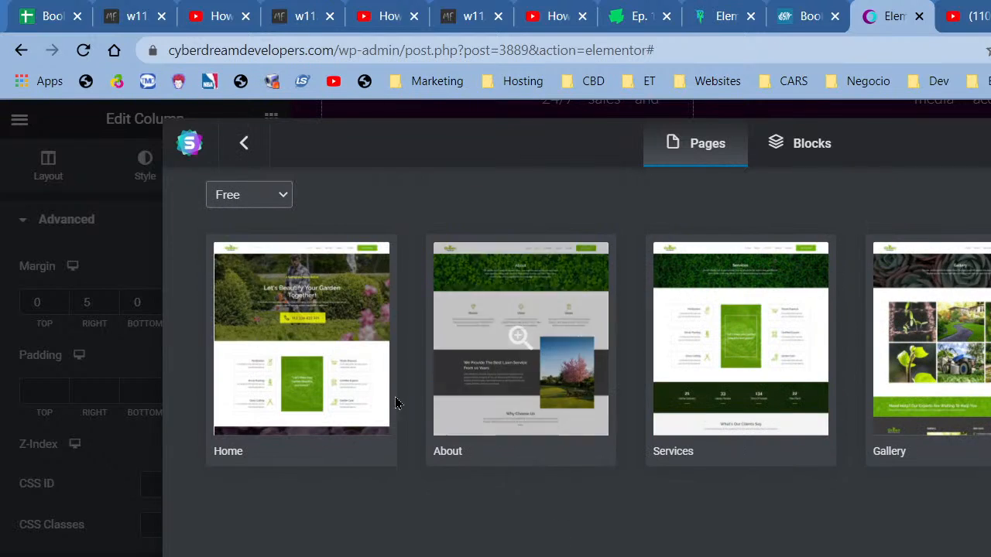
pyautogui.click(356, 422)
pyautogui.scroll(-5, 636, 543)
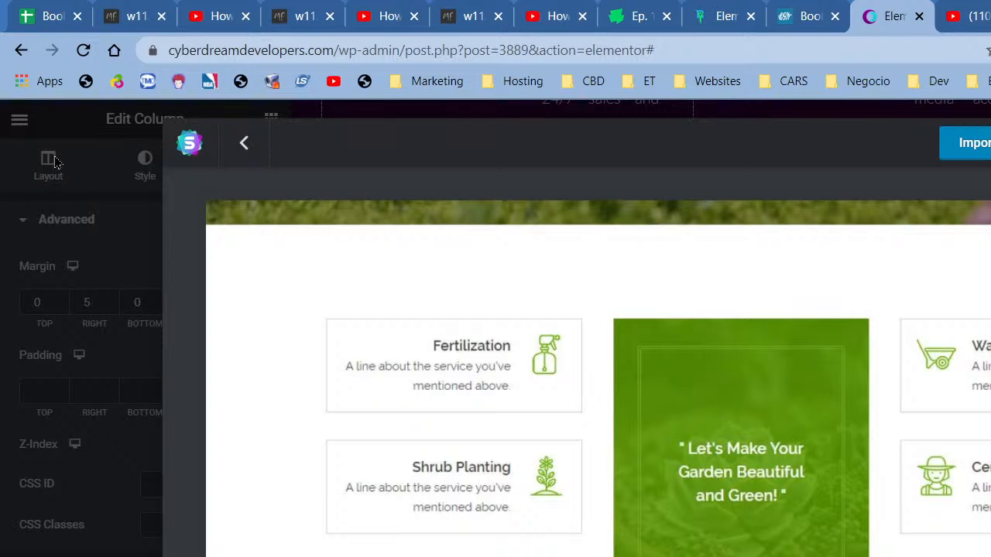
pyautogui.click(990, 143)
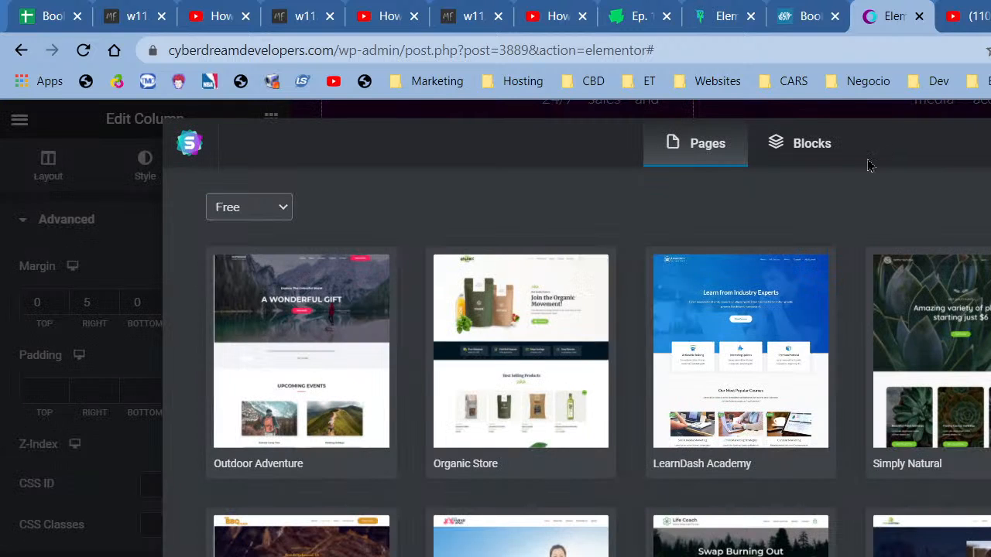
pyautogui.click(811, 159)
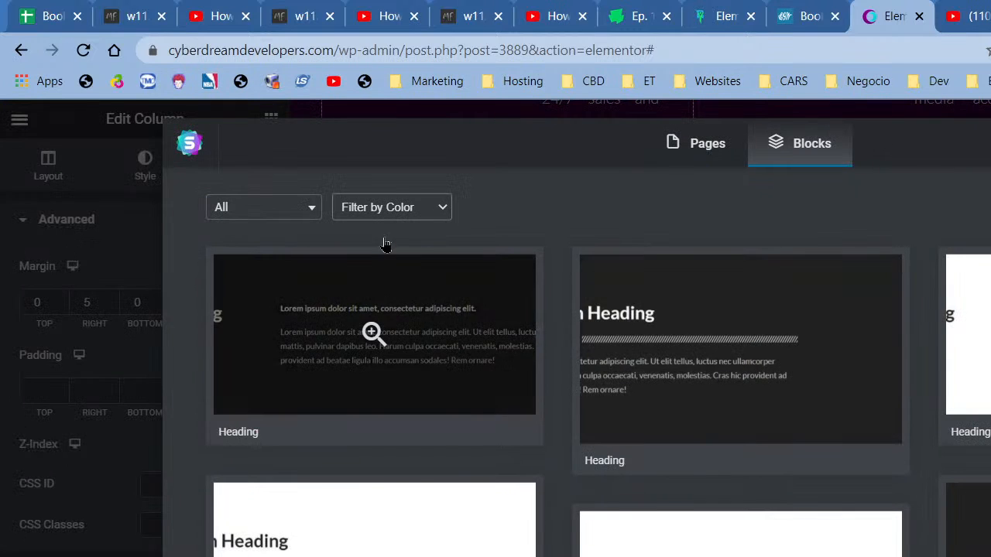
# - Browse the block templates, close that library, and open the Envato template kits library
pyautogui.scroll(-5, 599, 380)
pyautogui.scroll(-8, 599, 387)
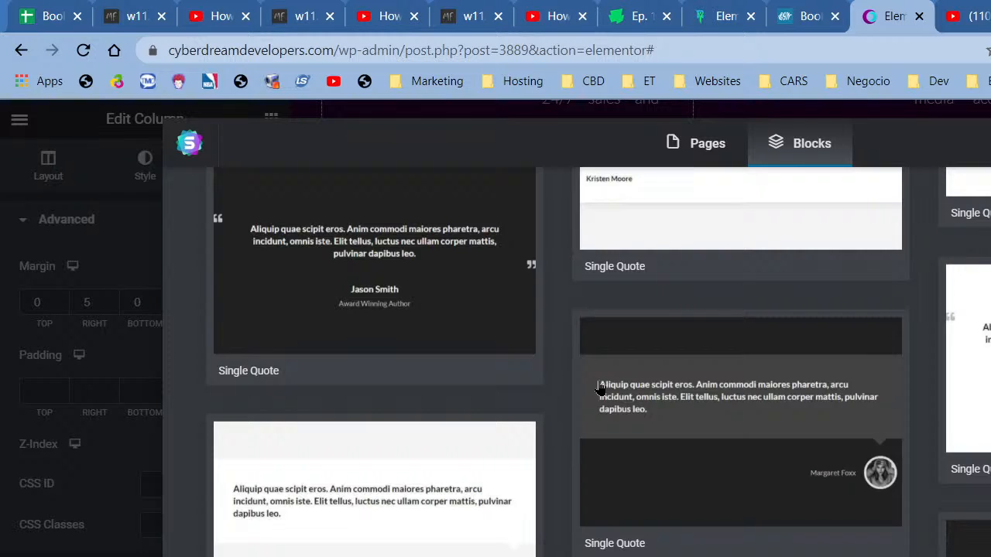
pyautogui.scroll(-8, 599, 387)
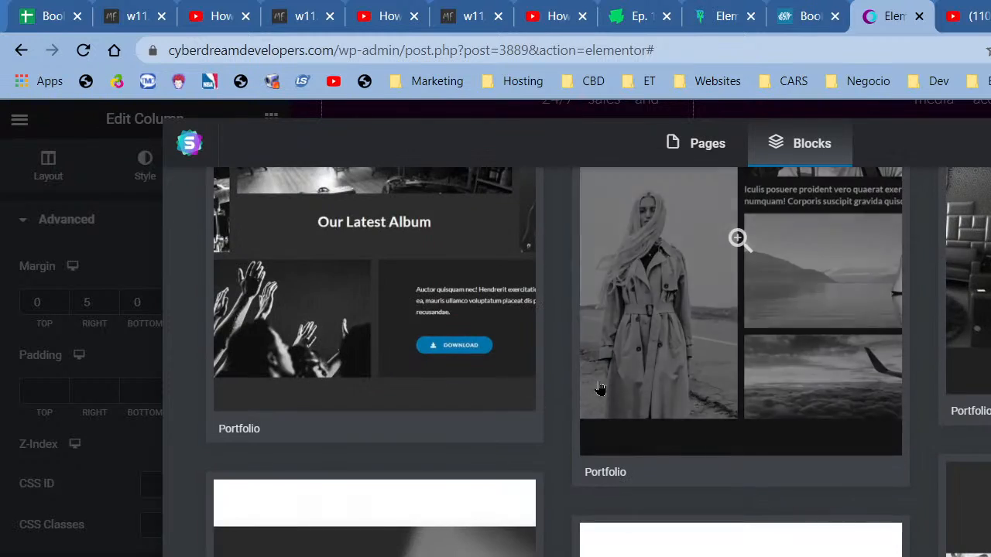
pyautogui.scroll(-5, 599, 387)
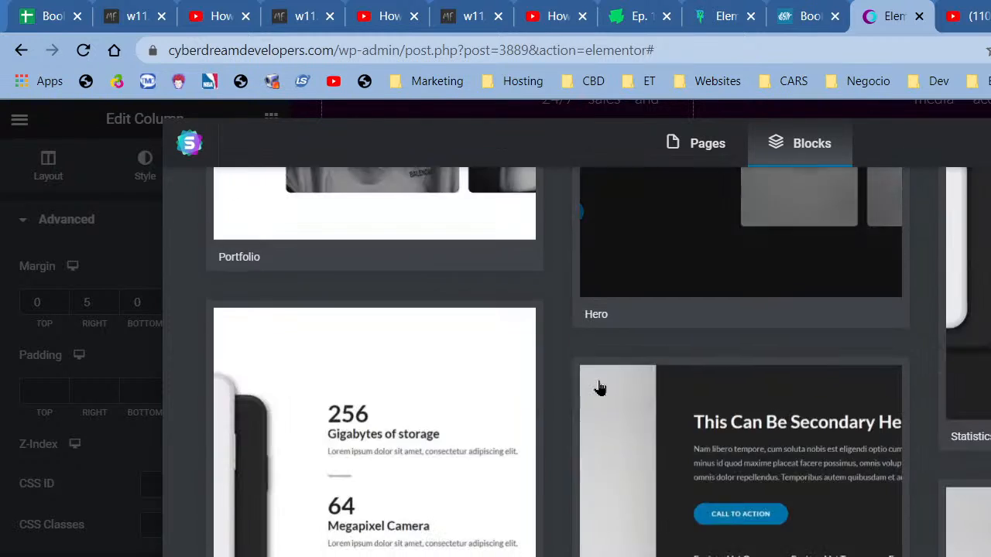
pyautogui.scroll(-8, 599, 406)
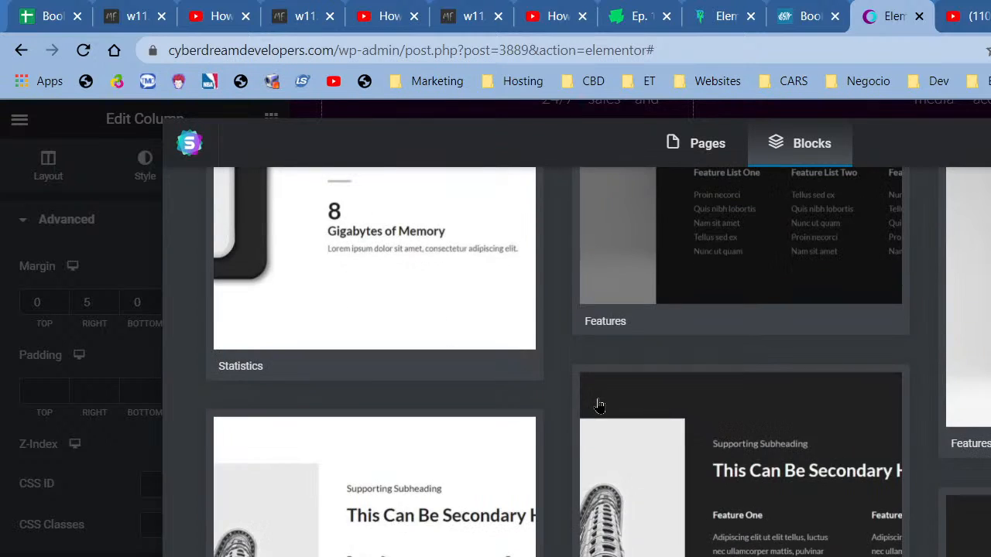
pyautogui.scroll(-8, 599, 405)
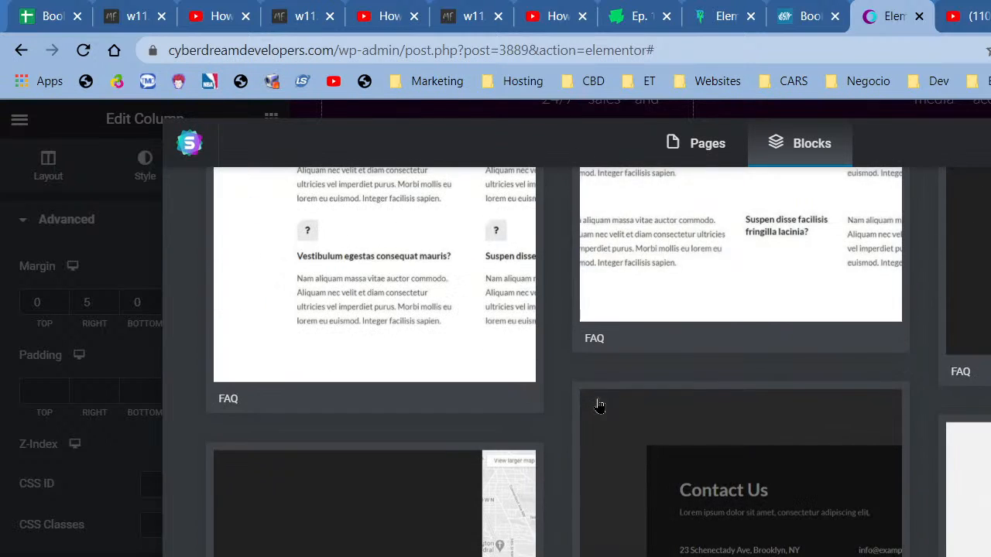
pyautogui.click(988, 143)
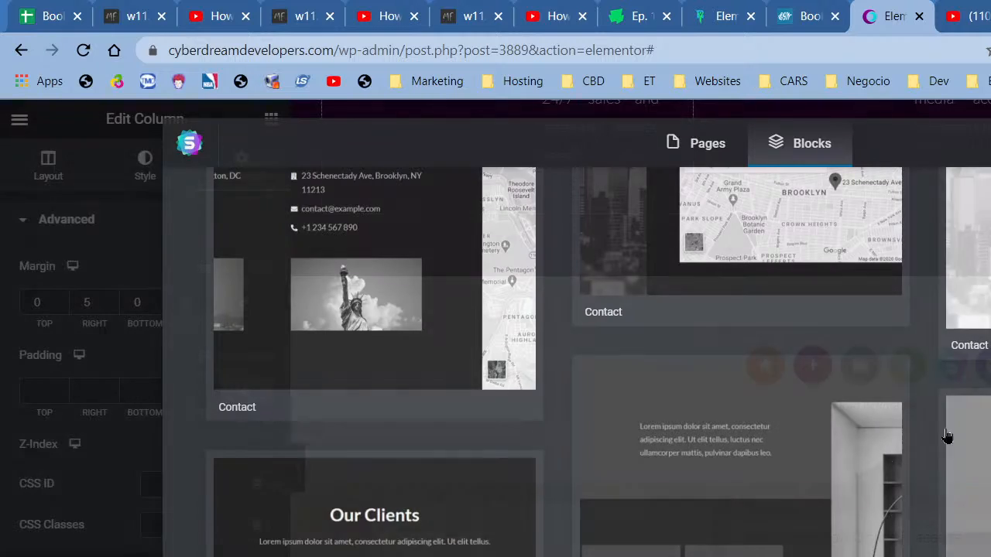
pyautogui.click(908, 365)
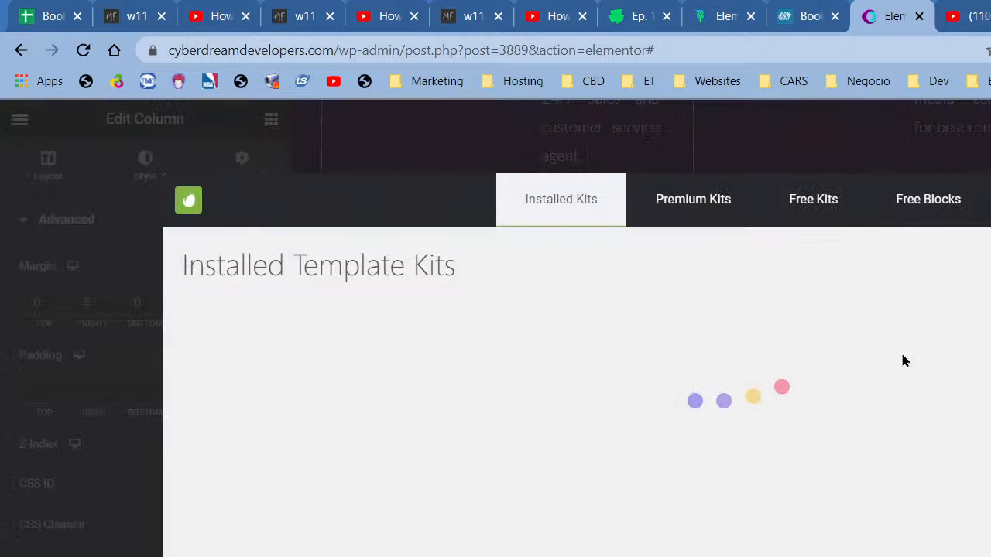
# - Open Free Blocks, go to the Team category, and browse its team block templates
pyautogui.click(917, 221)
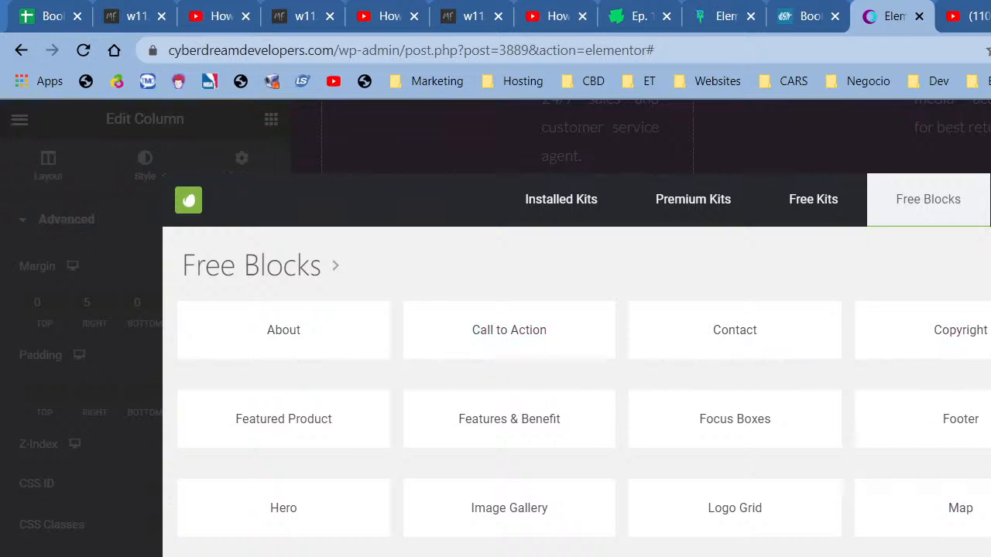
pyautogui.click(588, 555)
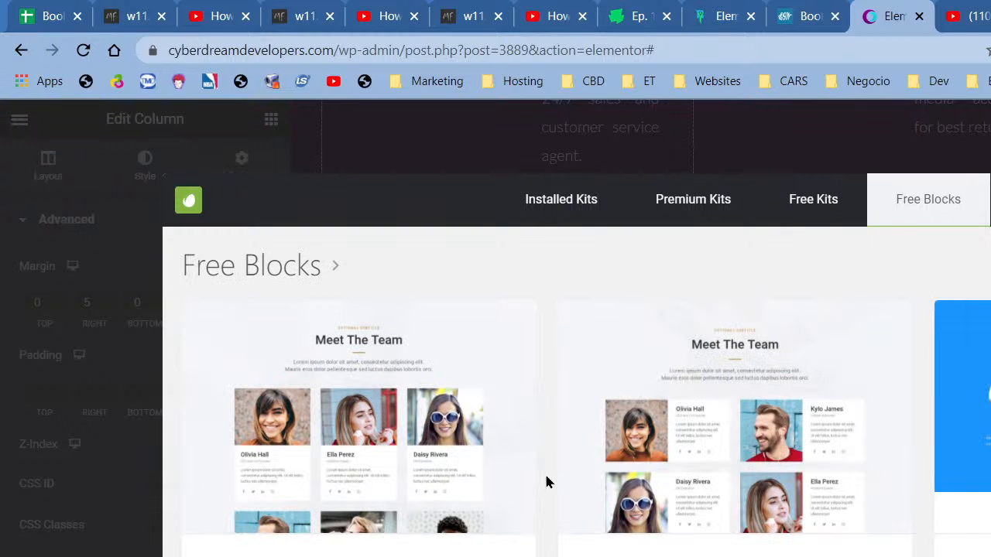
pyautogui.scroll(-1, 544, 481)
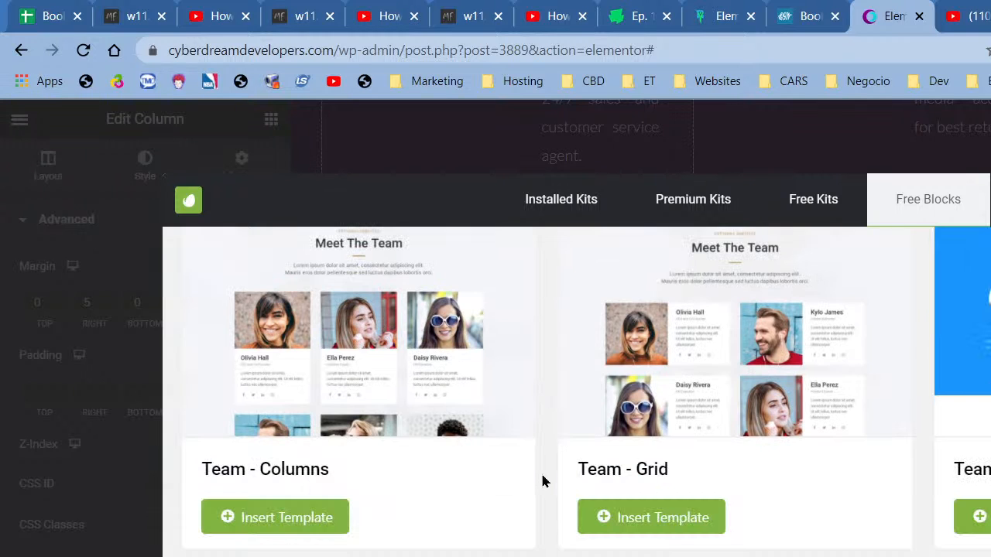
pyautogui.scroll(1, 542, 482)
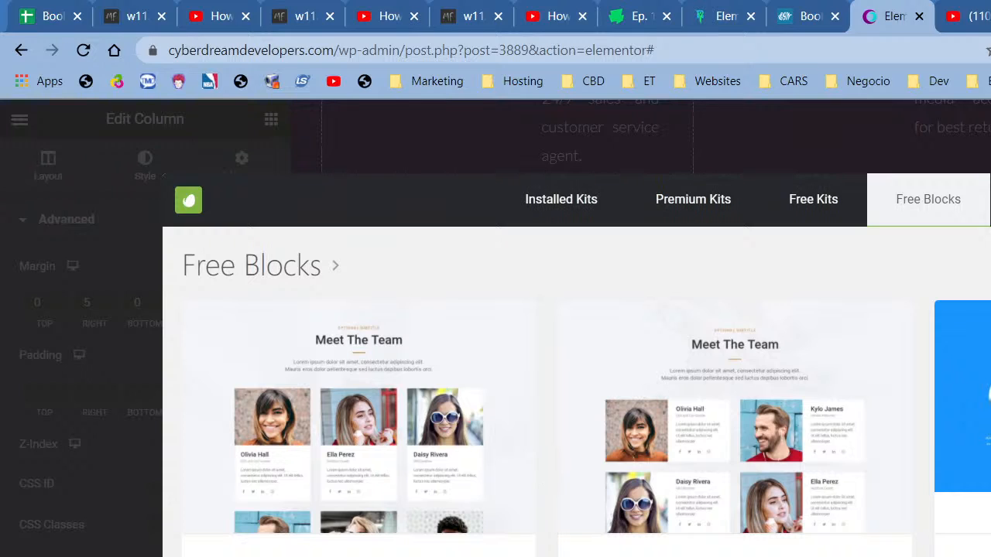
pyautogui.scroll(-1, 547, 392)
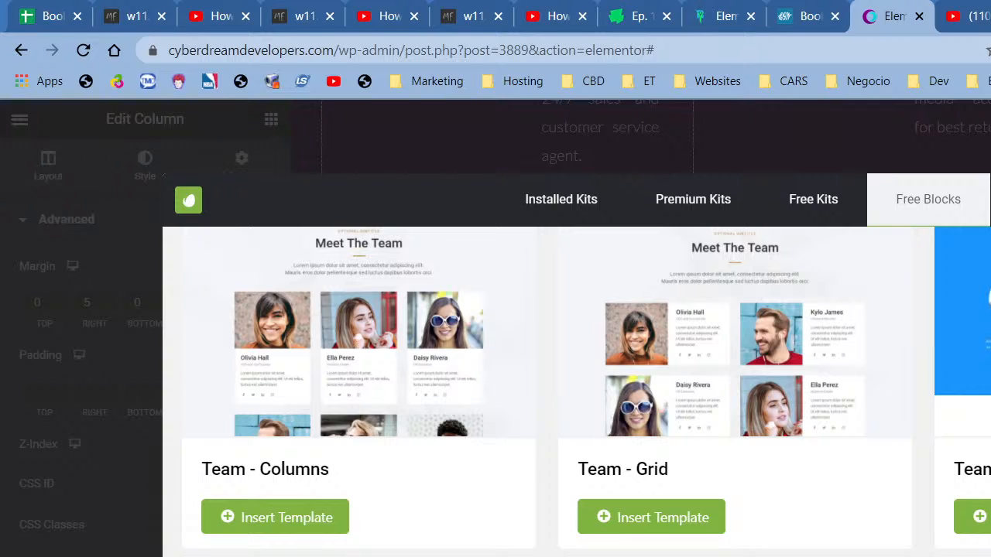
pyautogui.scroll(-1, 547, 391)
pyautogui.scroll(2, 547, 392)
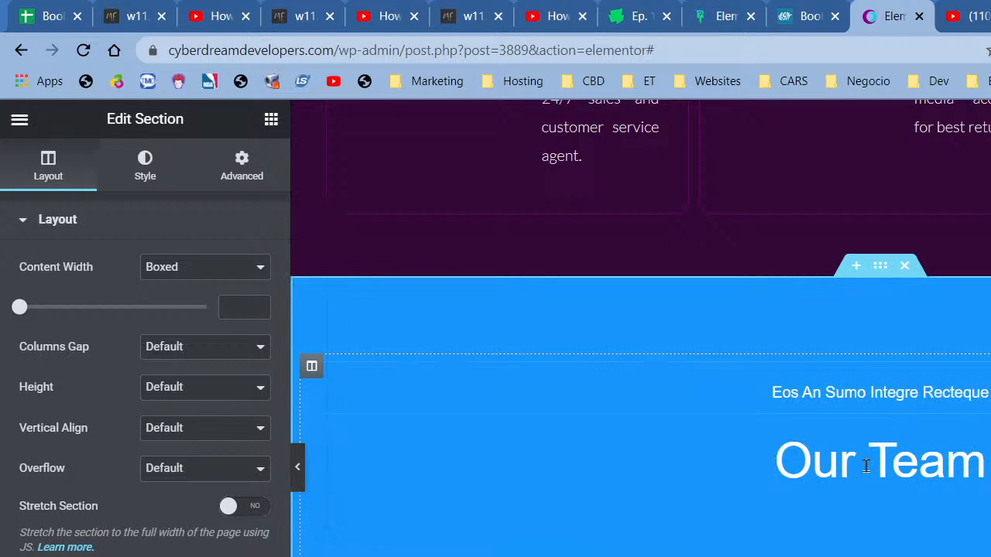
# - Select the Our Team heading and start replacing its title with 'Who Needs'
pyautogui.click(396, 449)
pyautogui.tripleClick(177, 346)
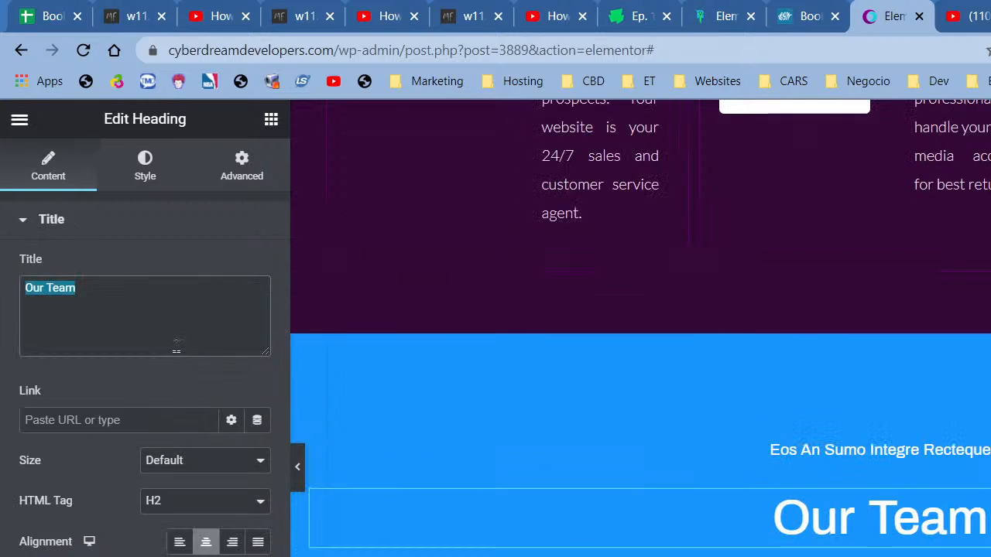
pyautogui.write('Who Needs')
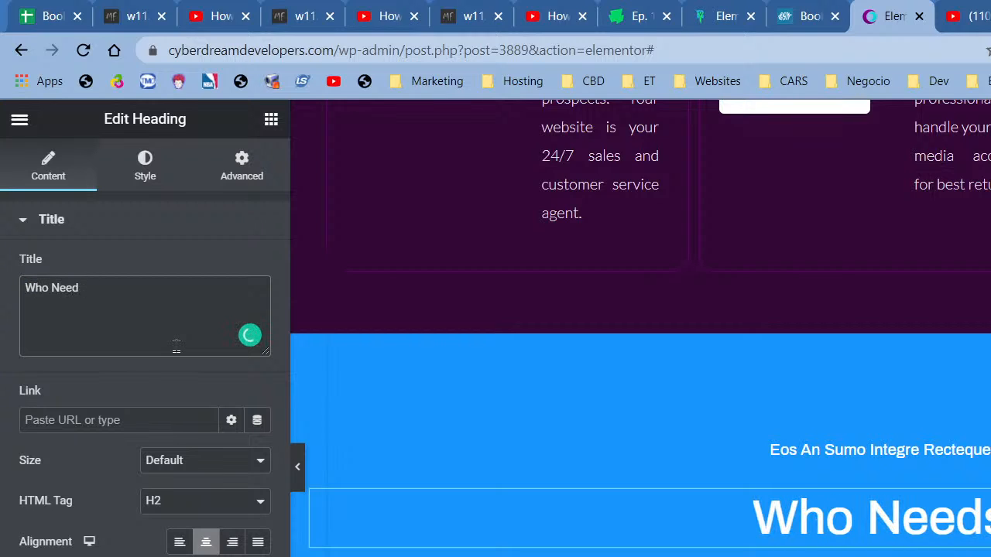
pyautogui.press('BackSpace')
pyautogui.press('BackSpace')
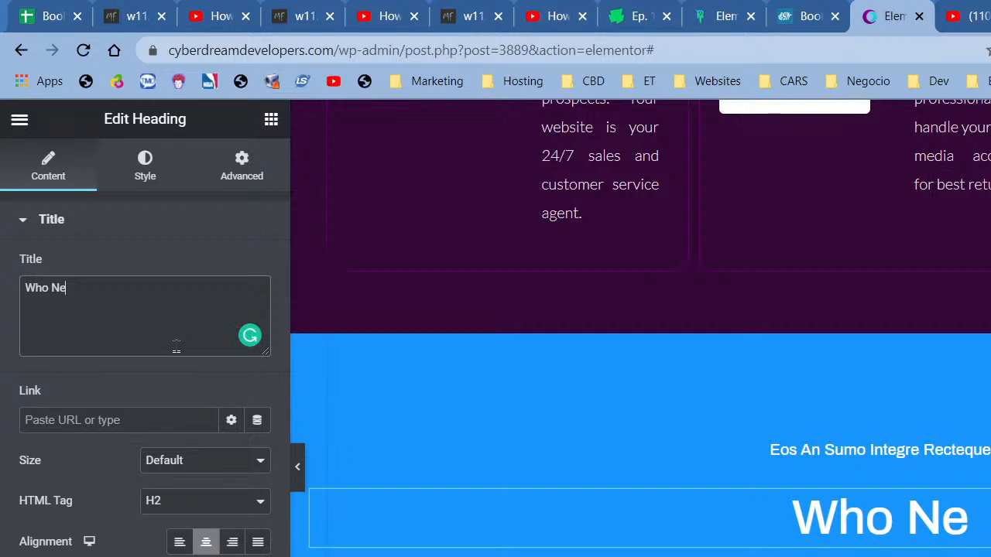
pyautogui.scroll(-10, 829, 435)
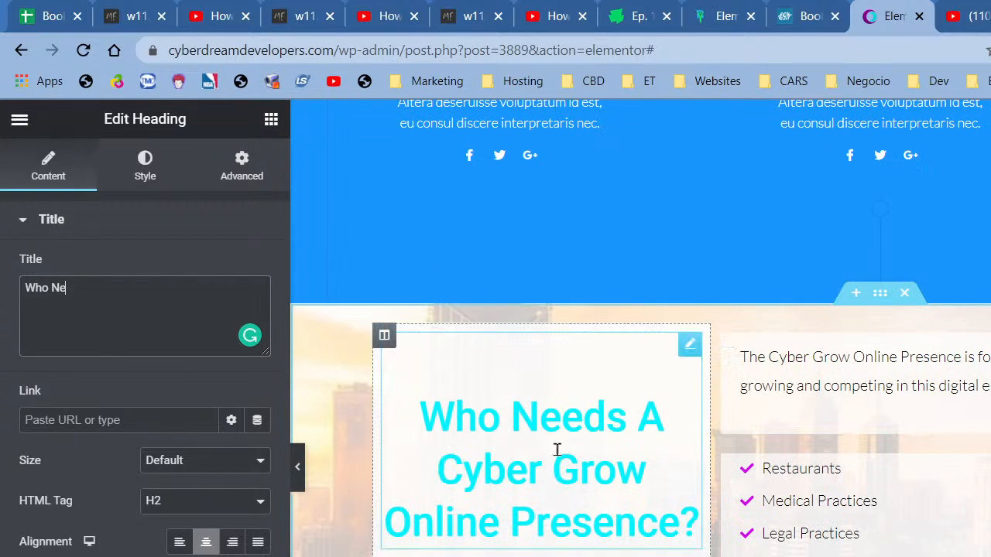
# - Retype the title as 'Is A CyberGrow Online Presence Right For Me', fix typos, and dismiss Grammarly
pyautogui.doubleClick(195, 351)
pyautogui.tripleClick(188, 288)
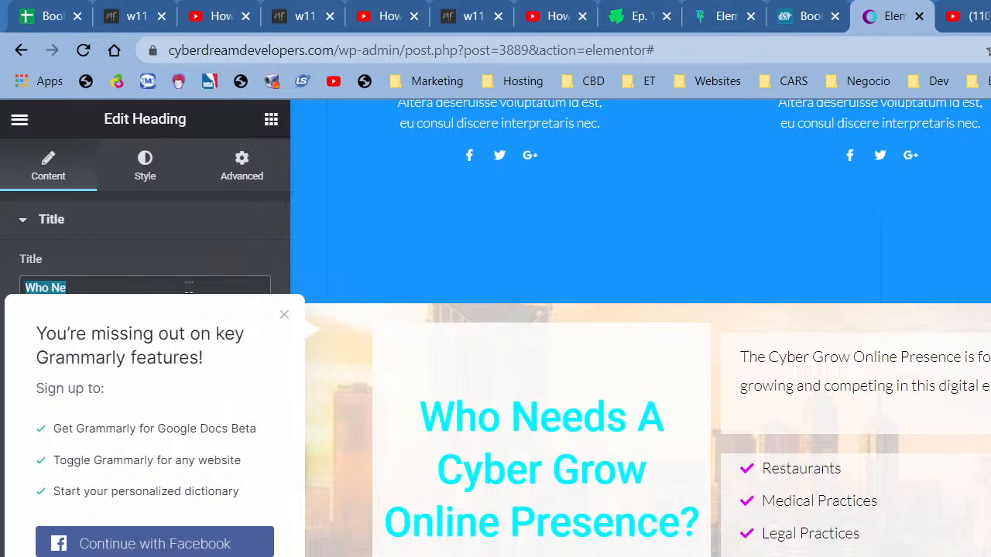
pyautogui.write('Is Cyb')
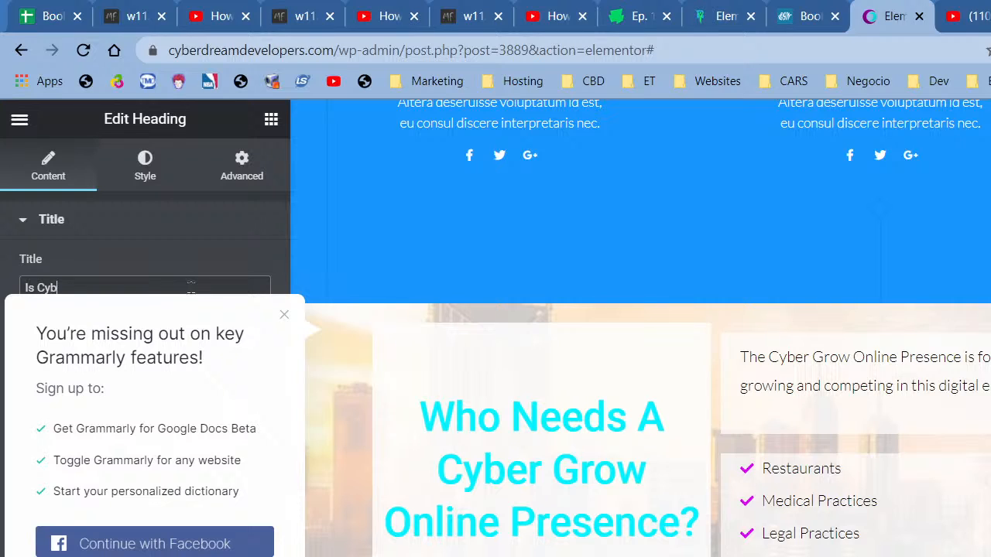
pyautogui.write('erGrow')
pyautogui.write('A ')
pyautogui.write(' Onlien Pr')
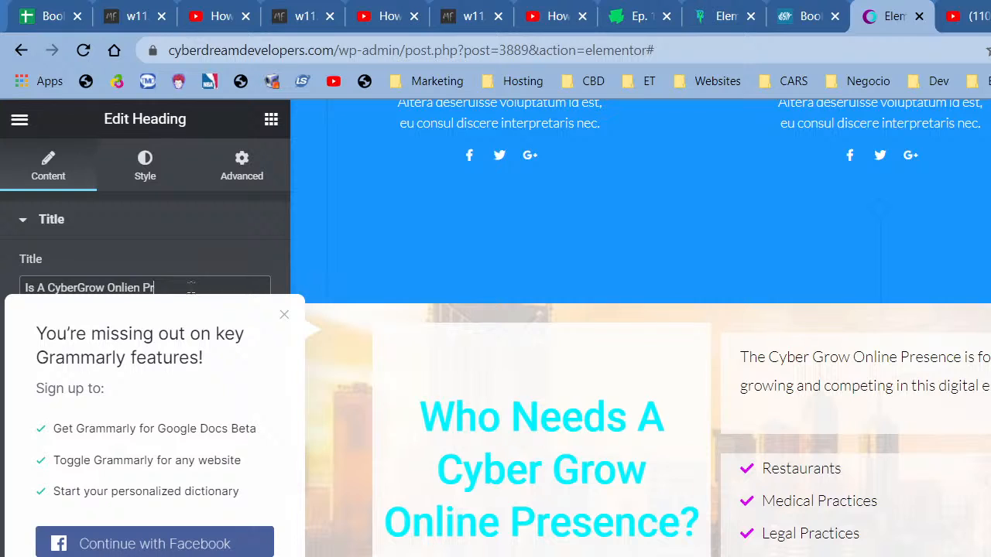
pyautogui.press('BackSpace')
pyautogui.press('BackSpace')
pyautogui.press('BackSpace')
pyautogui.press('BackSpace')
pyautogui.press('BackSpace')
pyautogui.write('ne Presence Right')
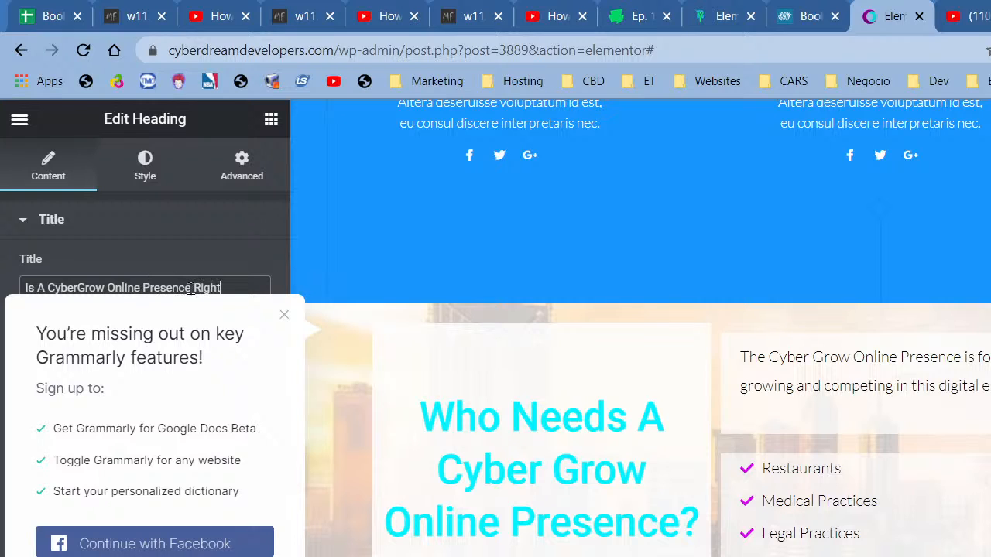
pyautogui.write(' For Me')
pyautogui.press('BackSpace')
pyautogui.press('BackSpace')
pyautogui.write('Me')
pyautogui.press('BackSpace')
pyautogui.press('BackSpace')
pyautogui.click(285, 316)
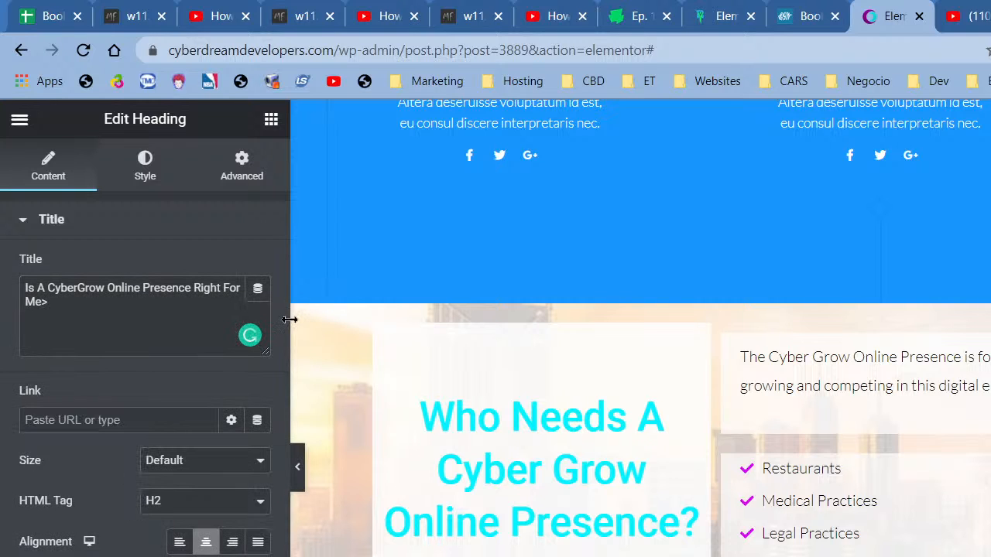
pyautogui.scroll(7, 785, 488)
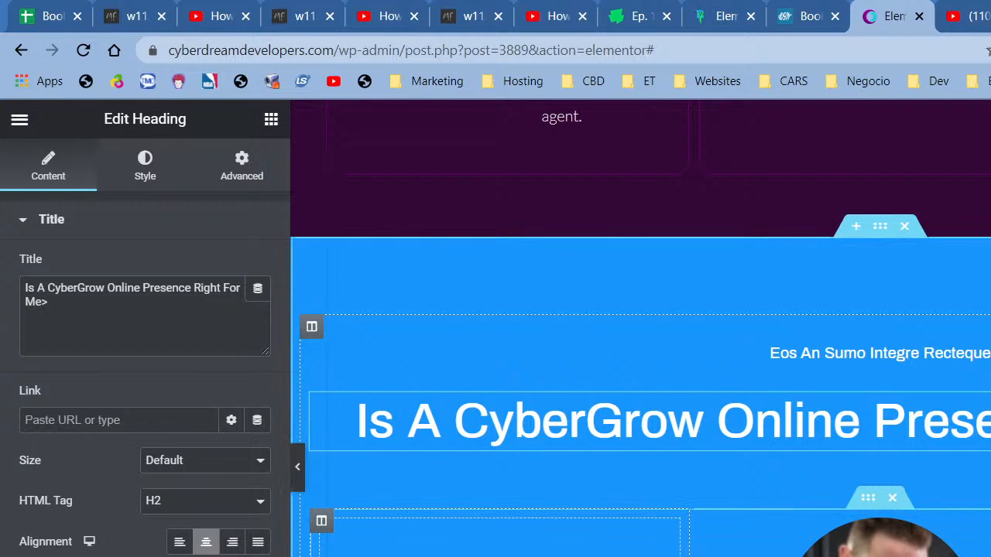
# - Drag the 'Cyber Grow Online Presence is for any business…' text block into the blue section's empty left column
pyautogui.scroll(-1, 641, 349)
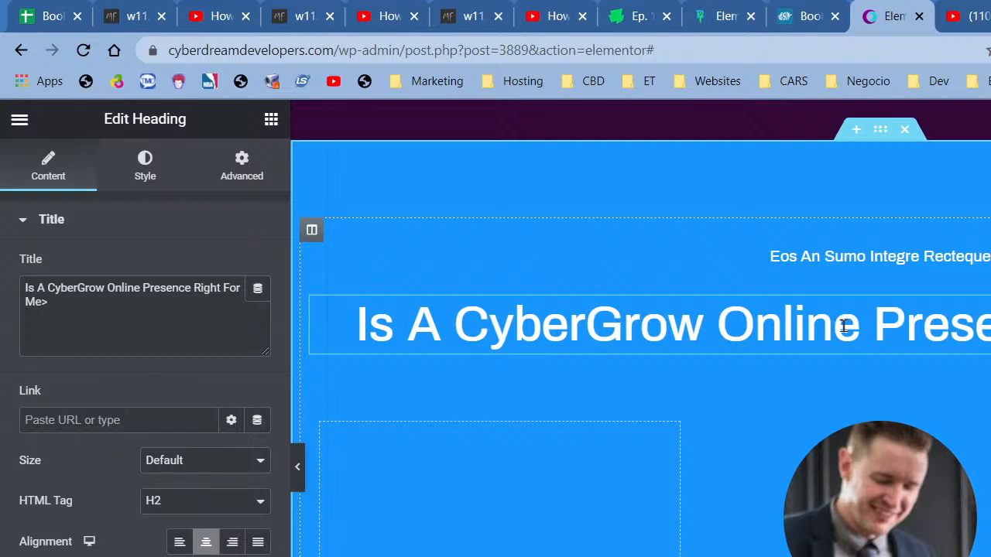
pyautogui.scroll(12, 737, 434)
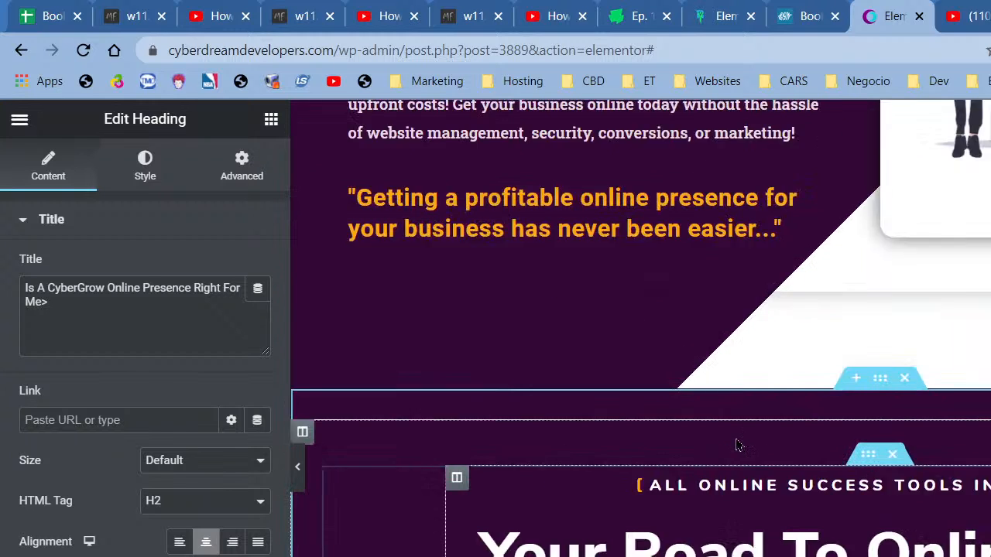
pyautogui.scroll(4, 733, 447)
pyautogui.scroll(-10, 729, 456)
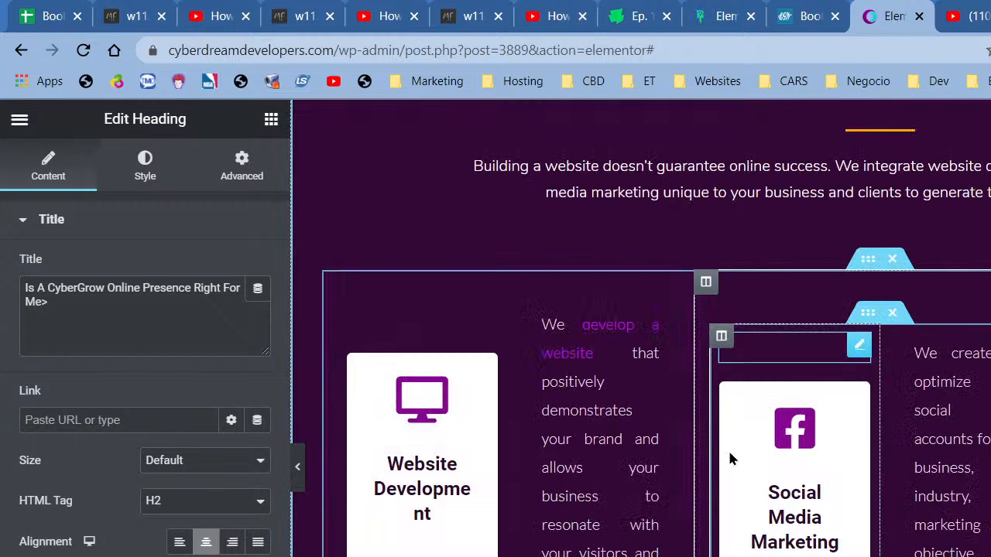
pyautogui.scroll(-6, 729, 455)
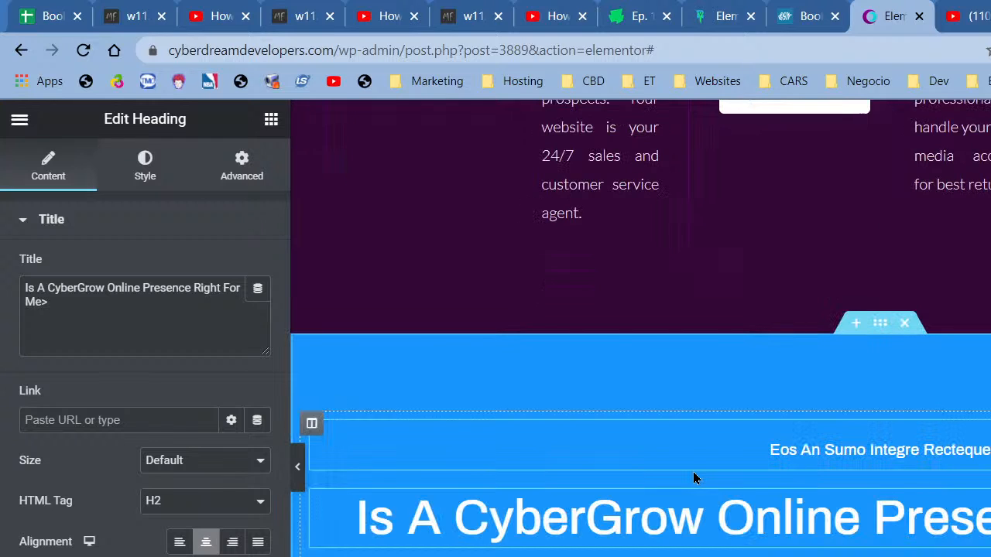
pyautogui.scroll(-7, 511, 524)
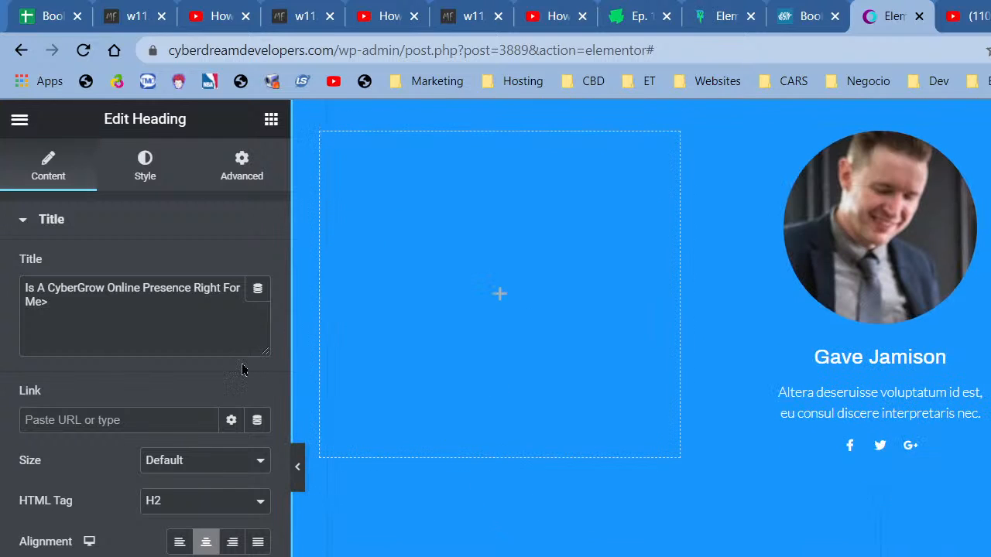
pyautogui.scroll(-5, 982, 380)
pyautogui.click(983, 289)
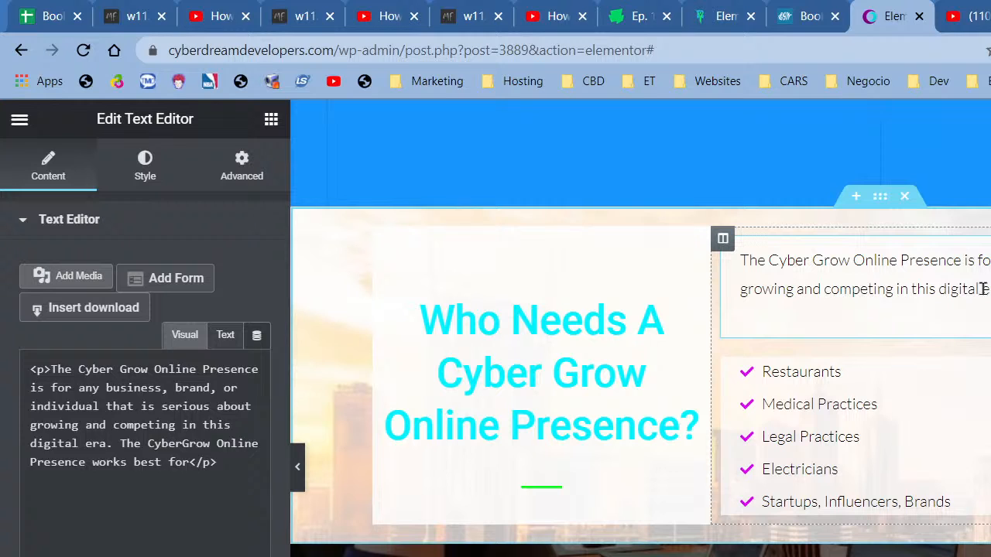
pyautogui.moveTo(983, 289); pyautogui.dragTo(503, 284)
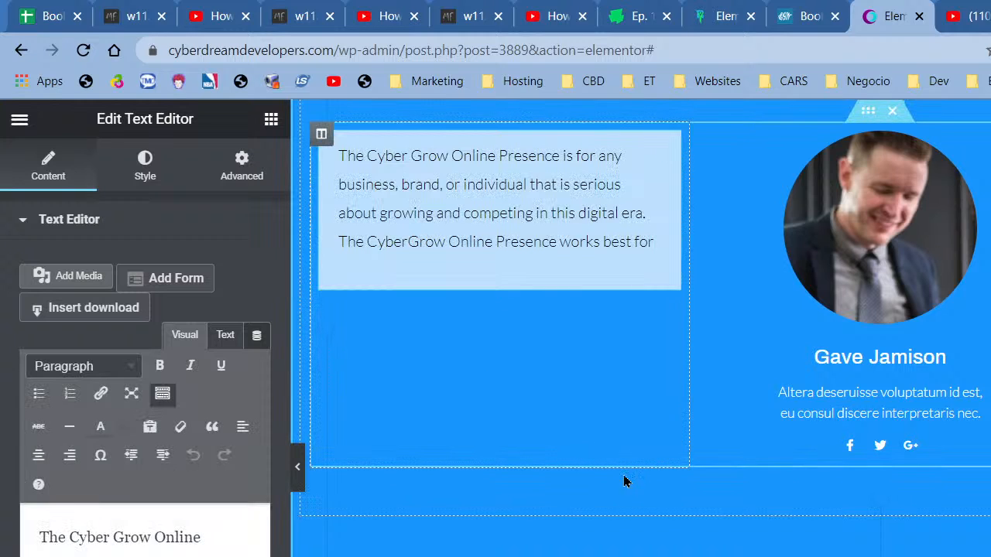
pyautogui.scroll(4, 757, 439)
pyautogui.click(824, 259)
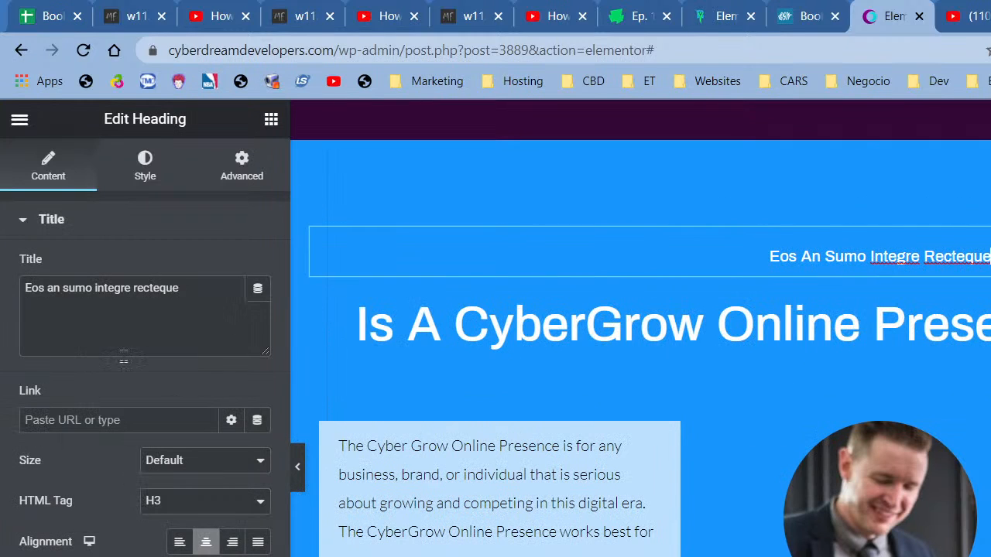
# - Change the subheading text to 'Who is it For?'
pyautogui.tripleClick(151, 302)
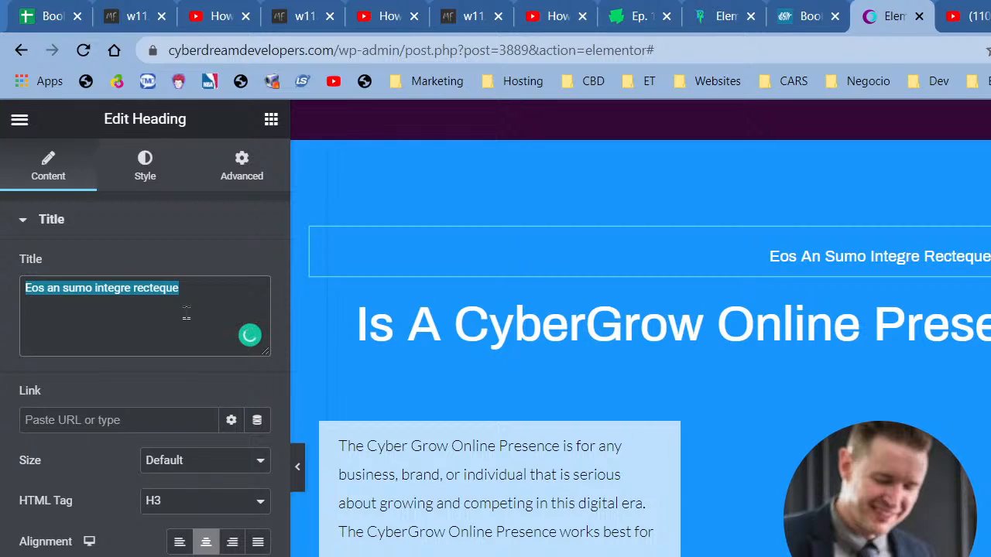
pyautogui.write('Wi')
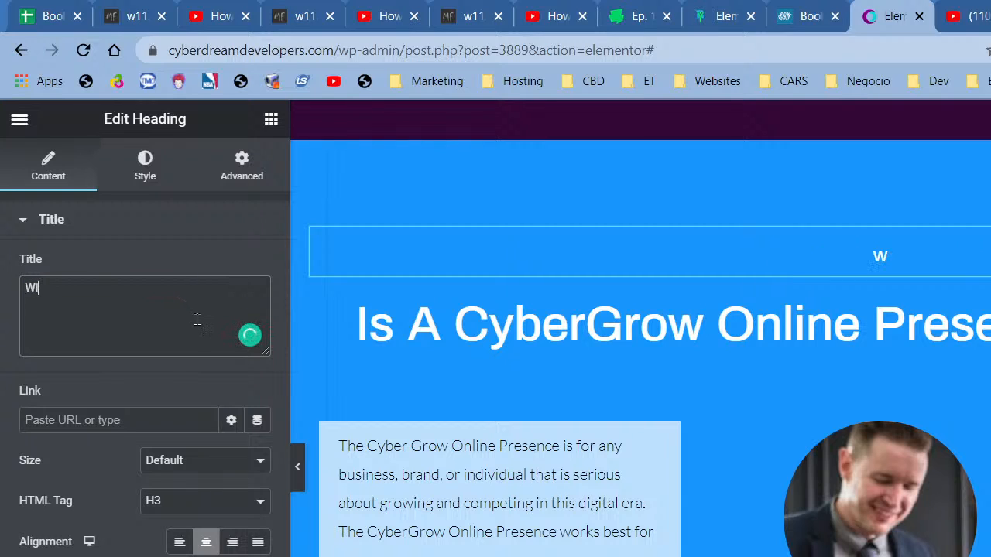
pyautogui.press('BackSpace')
pyautogui.write('ho is it ')
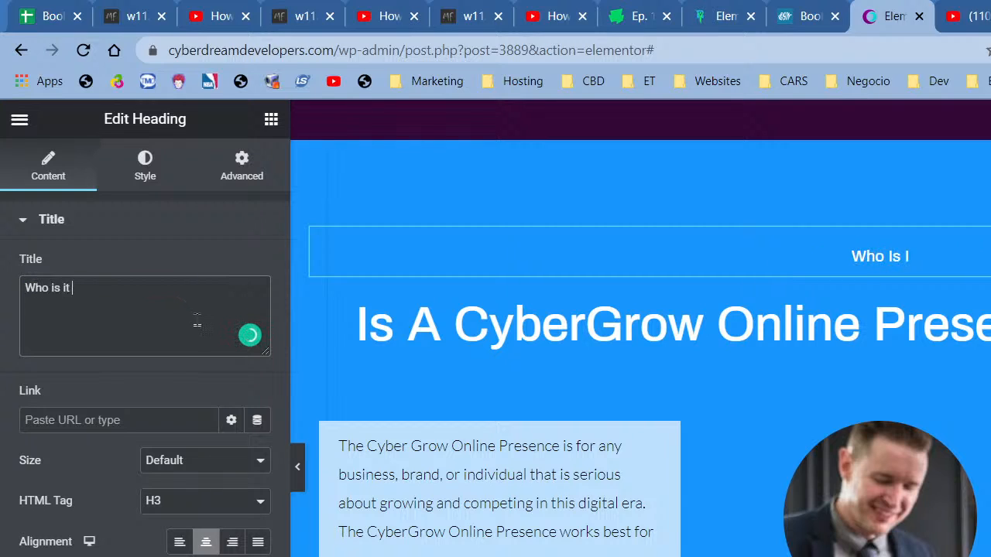
pyautogui.write('For?')
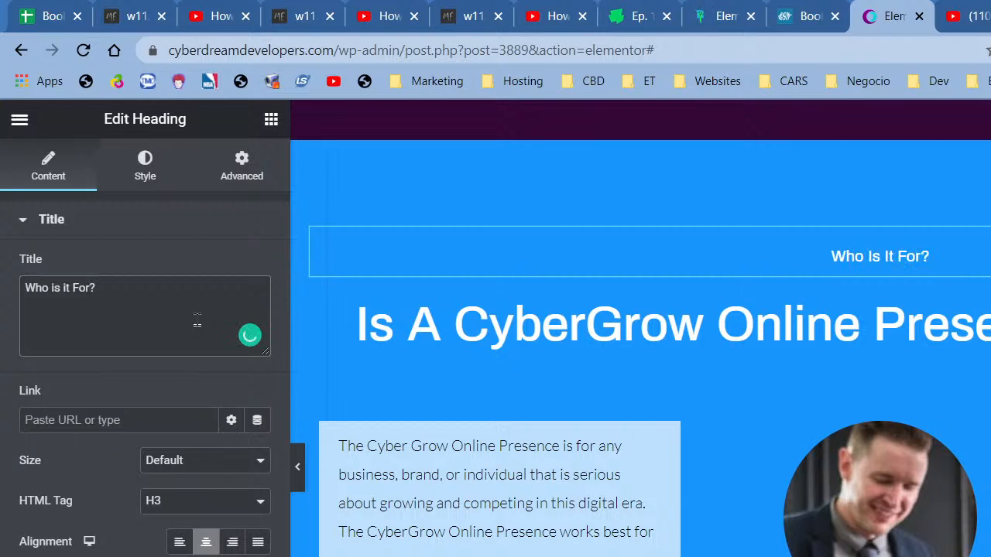
# - Retitle the large heading 'Who Needs CyberGrow WaaS?'
pyautogui.click(688, 328)
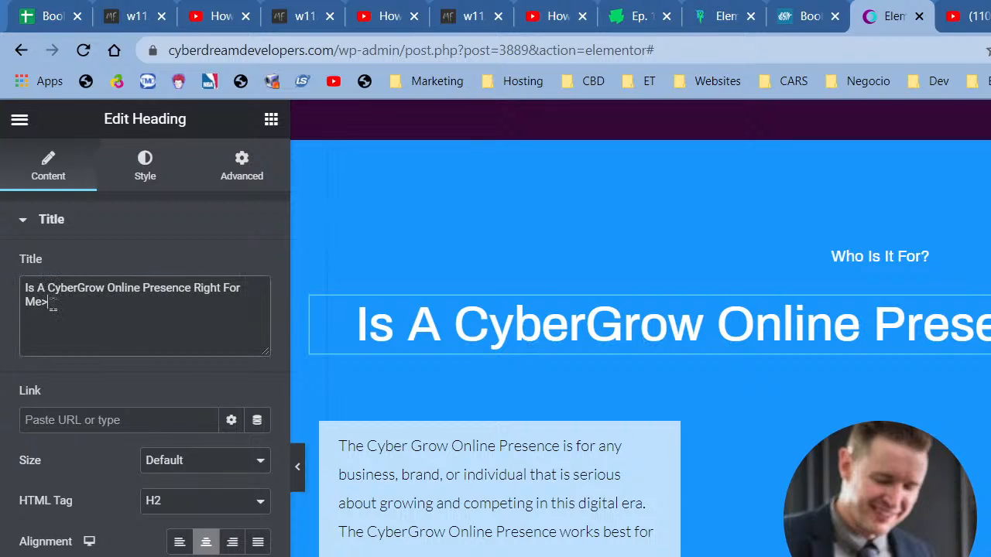
pyautogui.click(50, 301)
pyautogui.press('BackSpace')
pyautogui.write('?')
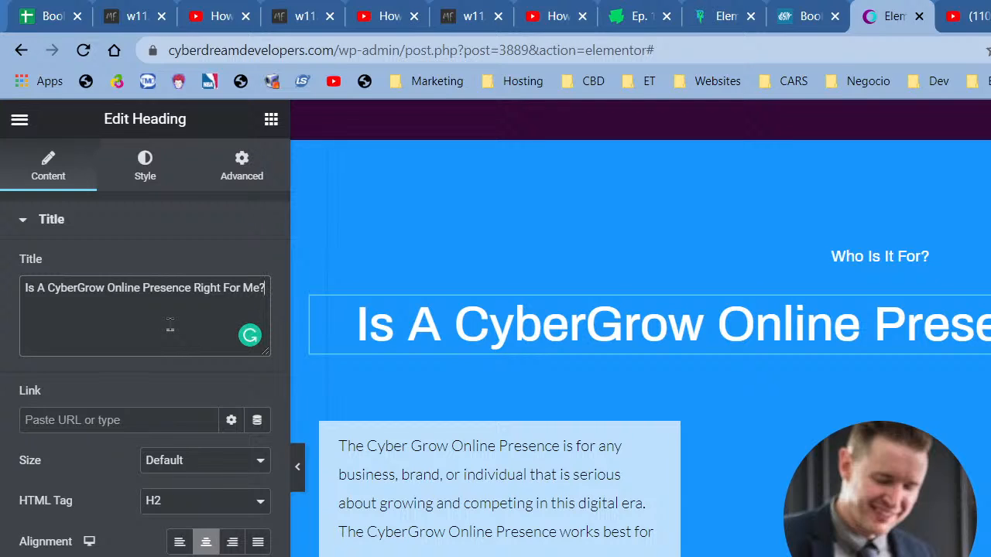
pyautogui.hotkey('ctrl', 'a')
pyautogui.hotkey('ctrl', 'c')
pyautogui.press('BackSpace')
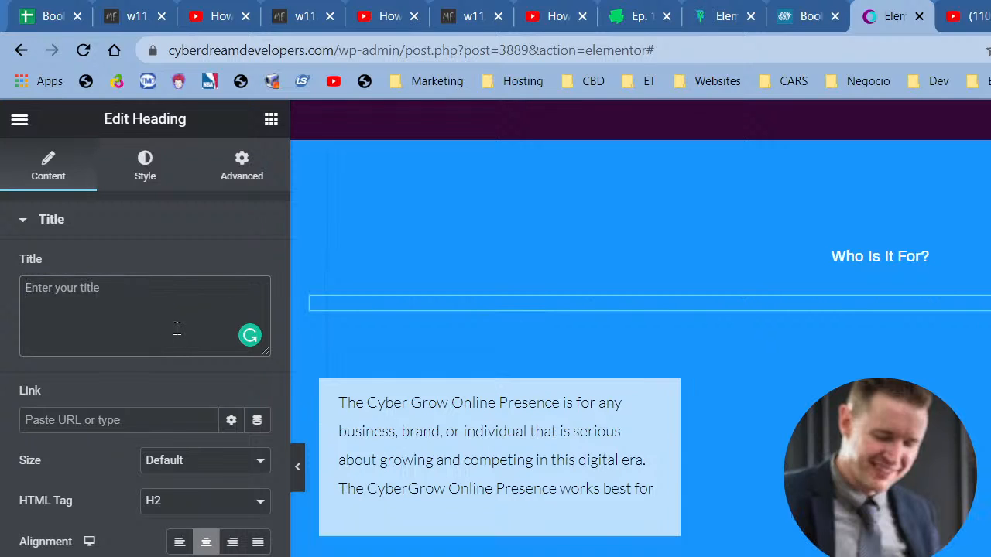
pyautogui.write('Who I')
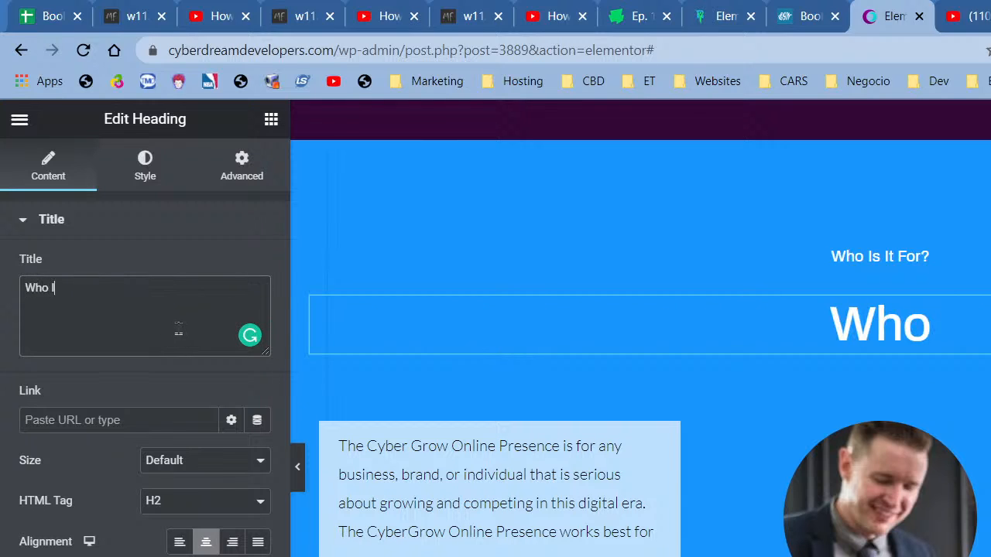
pyautogui.write('s It F')
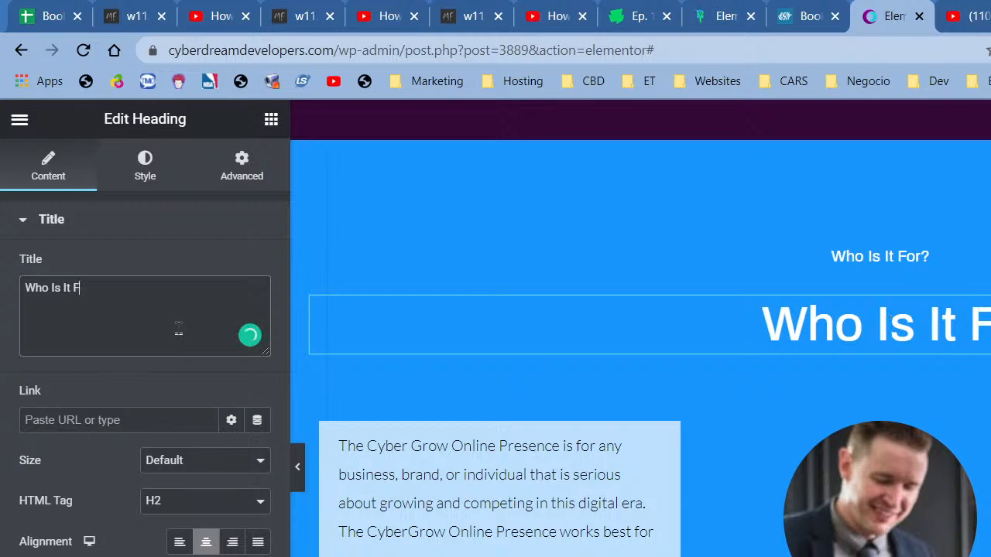
pyautogui.write('or?')
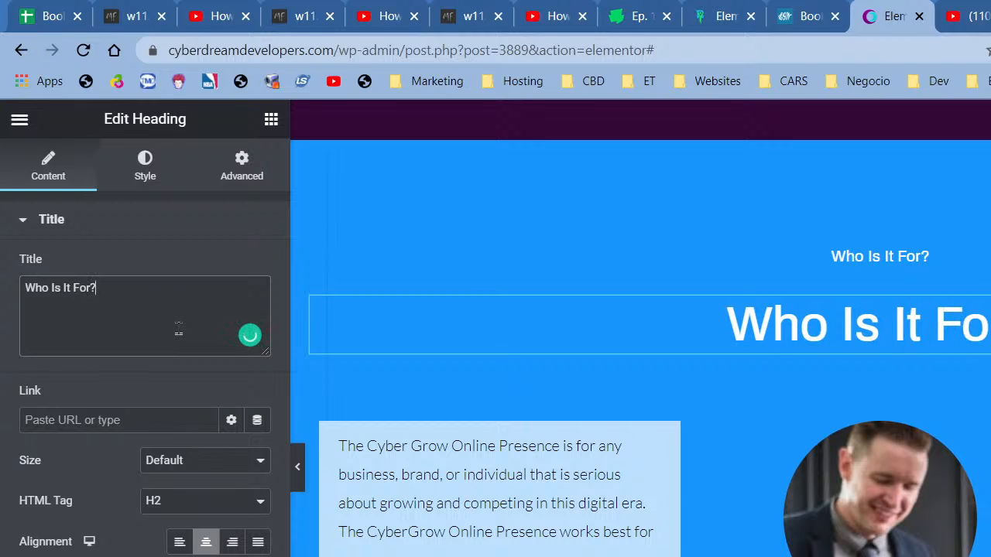
pyautogui.hotkey('shift', 'Left')
pyautogui.hotkey('ctrl', 'a')
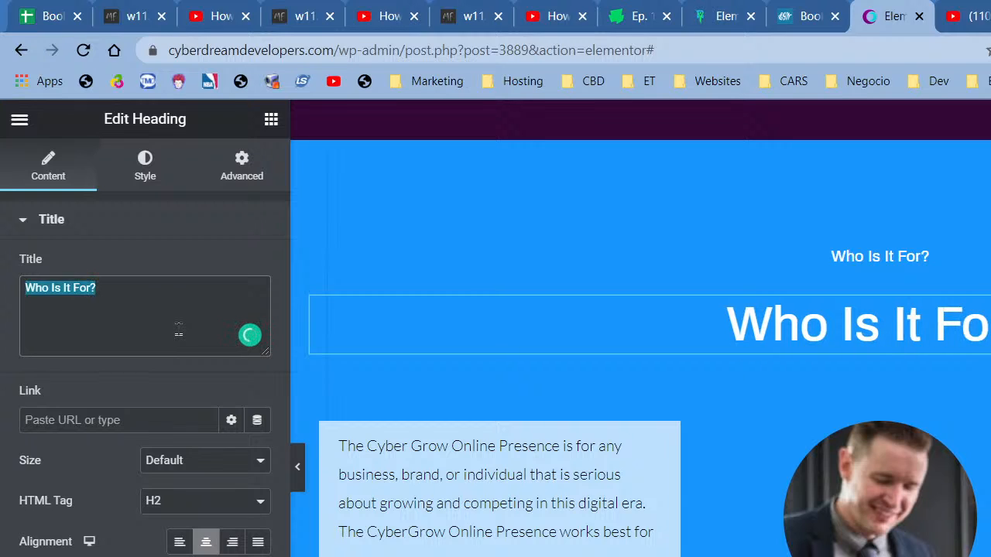
pyautogui.write('WHo Nee')
pyautogui.press('BackSpace')
pyautogui.press('BackSpace')
pyautogui.press('BackSpace')
pyautogui.press('BackSpace')
pyautogui.press('BackSpace')
pyautogui.press('BackSpace')
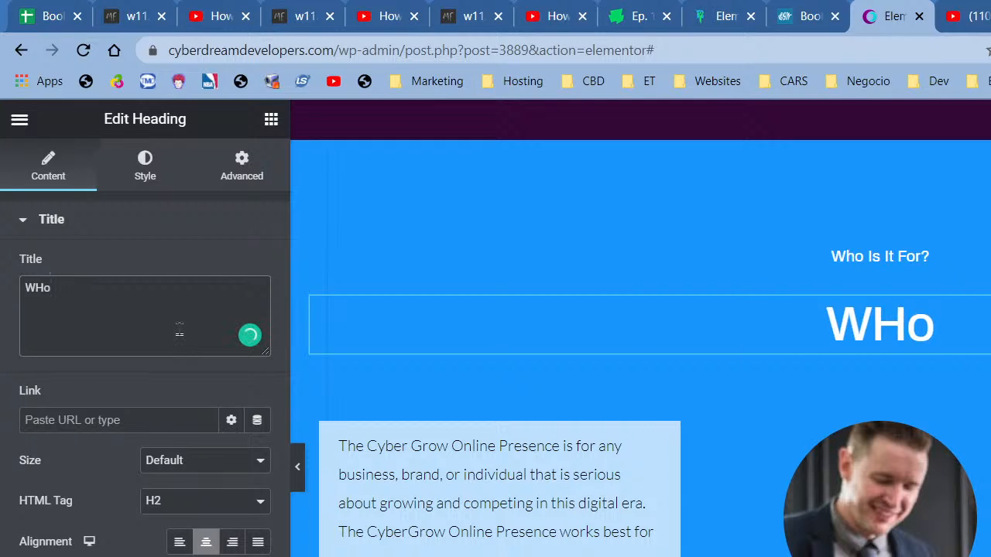
pyautogui.write('ho Needs ')
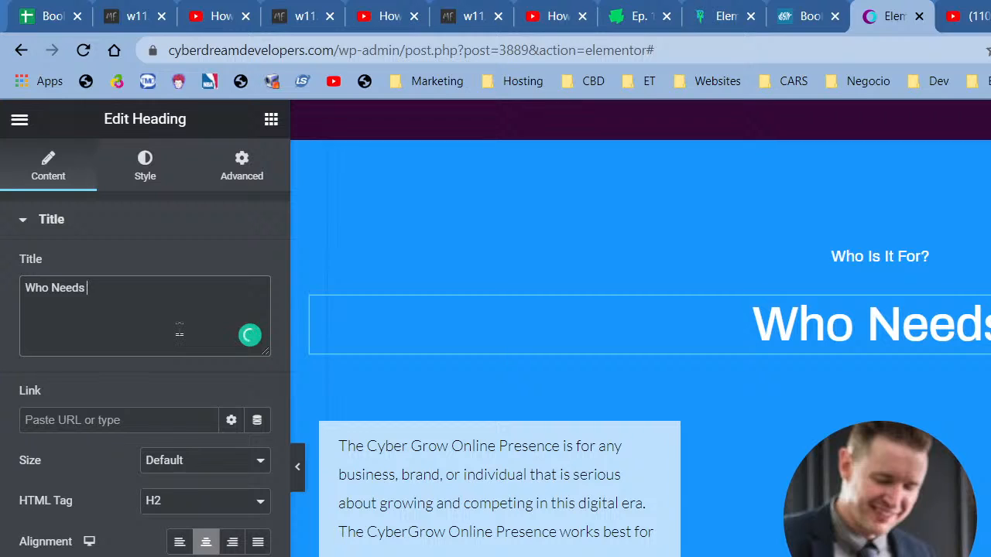
pyautogui.write('CyberGrow ')
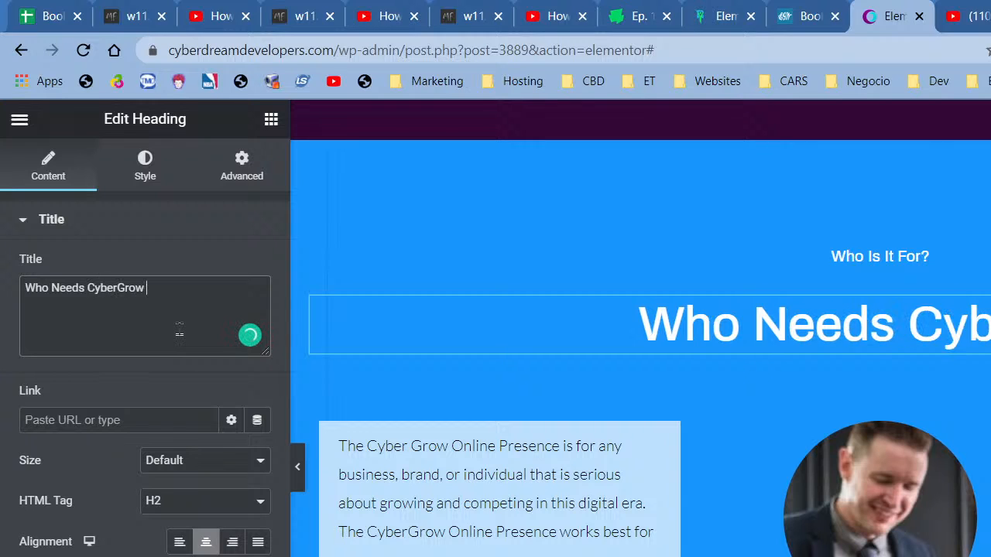
pyautogui.write('WaaS?')
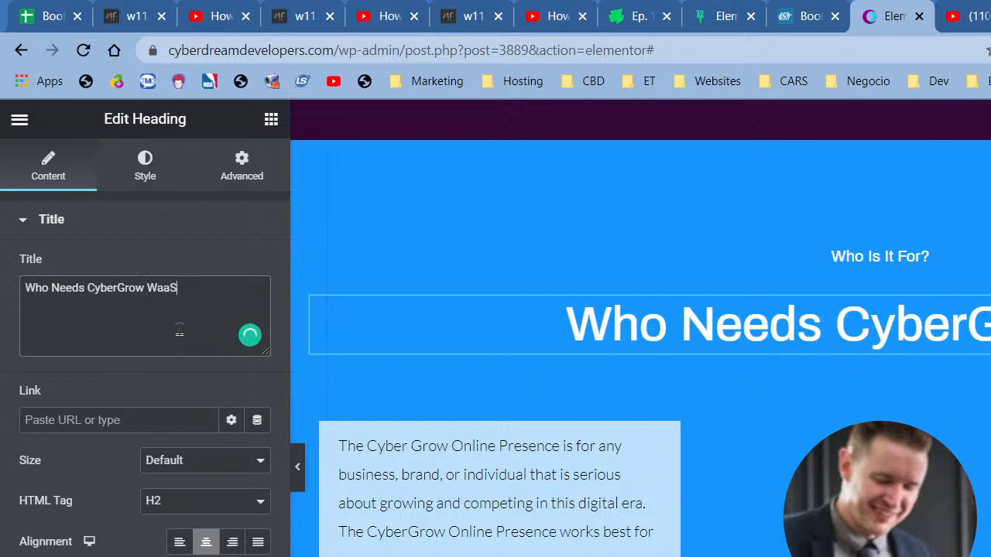
# - Paste 'Is A CyberGrow Online Presence Right For Me?' into the small heading above the title
pyautogui.click(892, 256)
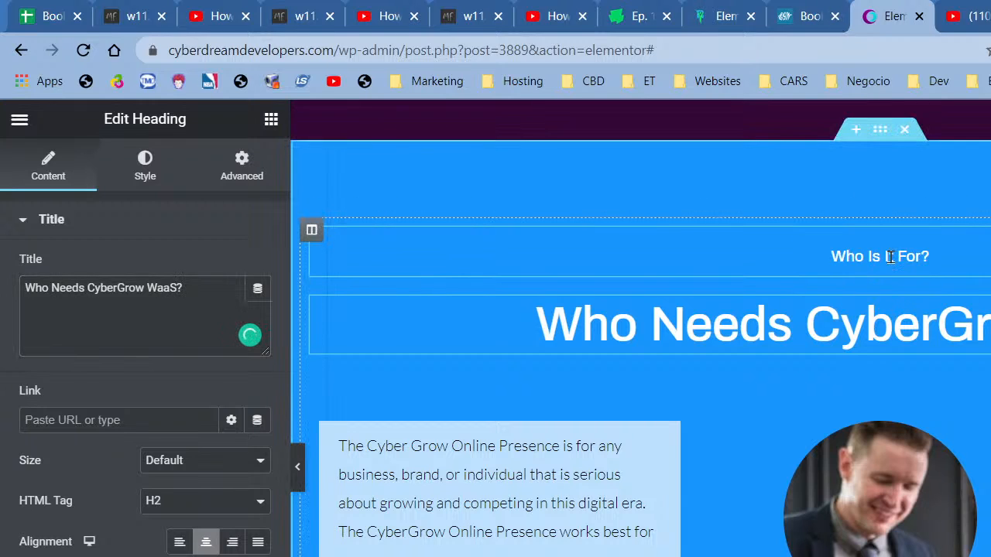
pyautogui.tripleClick(152, 313)
pyautogui.hotkey('ctrl', 'v')
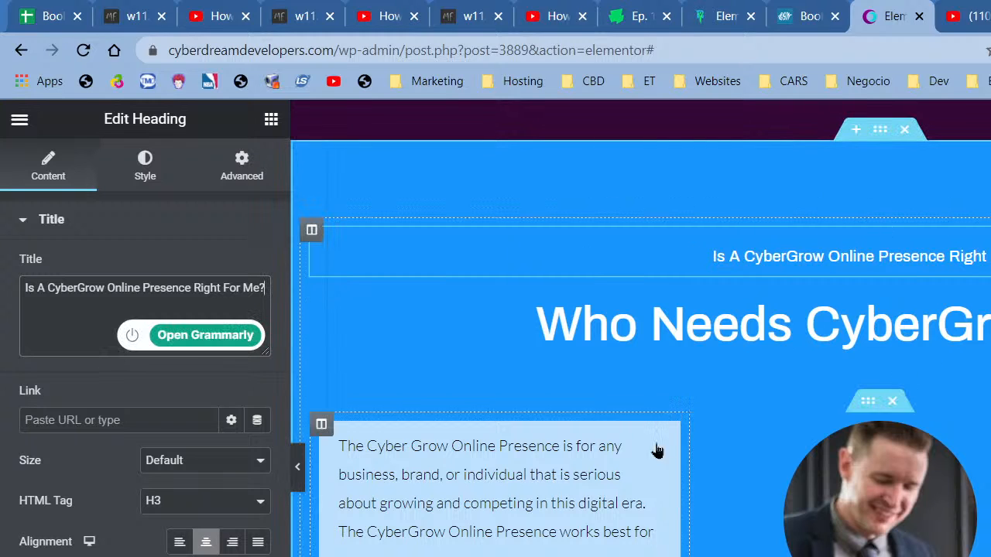
pyautogui.click(472, 507)
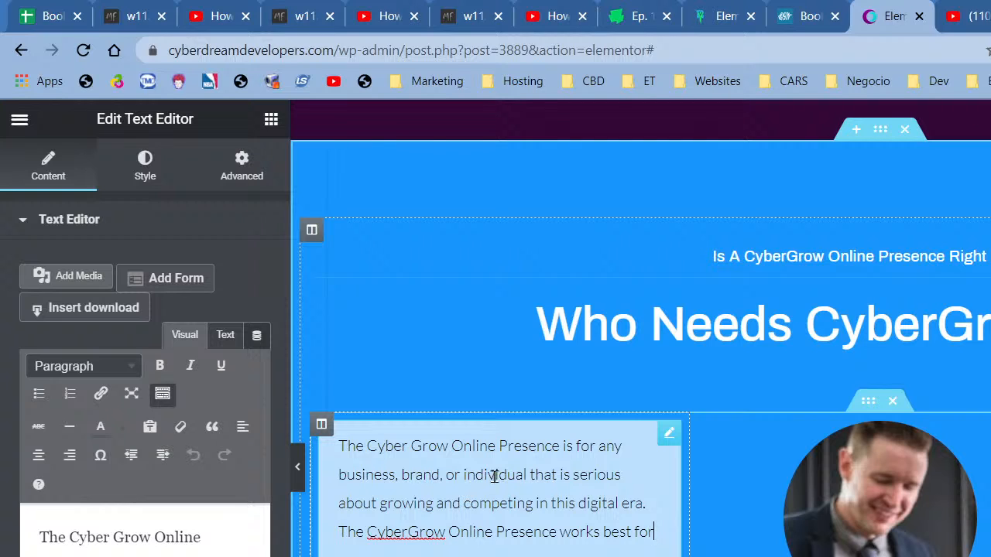
# - Replace 'individual' with 'client' in the intro paragraph
pyautogui.click(494, 476)
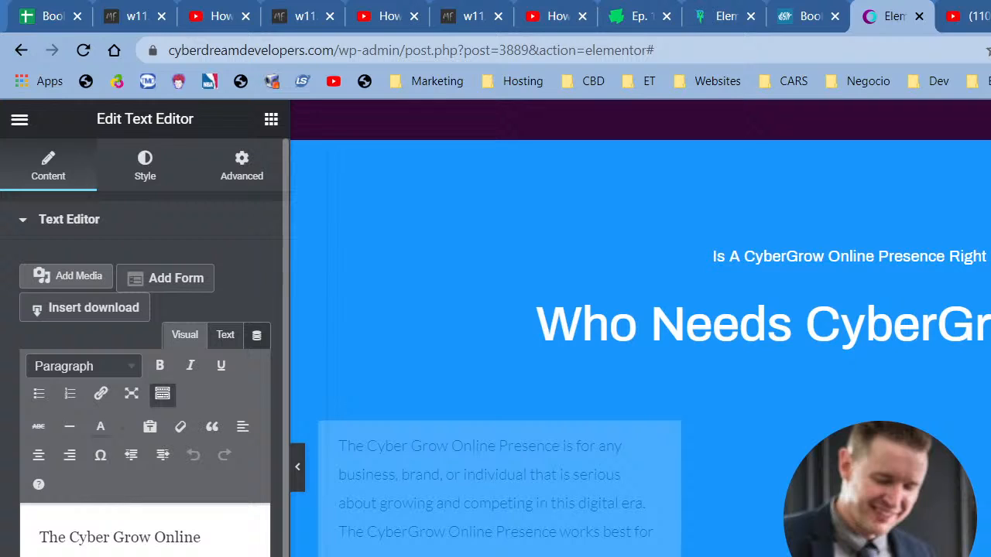
pyautogui.press('BackSpace')
pyautogui.press('BackSpace')
pyautogui.press('BackSpace')
pyautogui.press('BackSpace')
pyautogui.press('BackSpace')
pyautogui.press('BackSpace')
pyautogui.press('BackSpace')
pyautogui.press('BackSpace')
pyautogui.press('BackSpace')
pyautogui.press('BackSpace')
pyautogui.write('client')
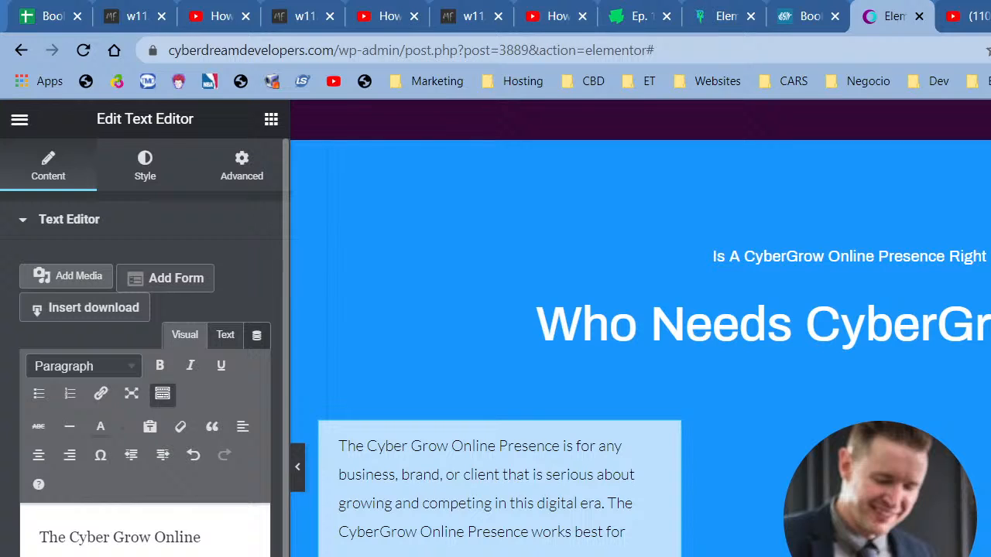
# - Add the sentence 'It offers a low-risk, premium entry into the digital world…', fixing typos
pyautogui.write('It offer a')
pyautogui.press('BackSpace')
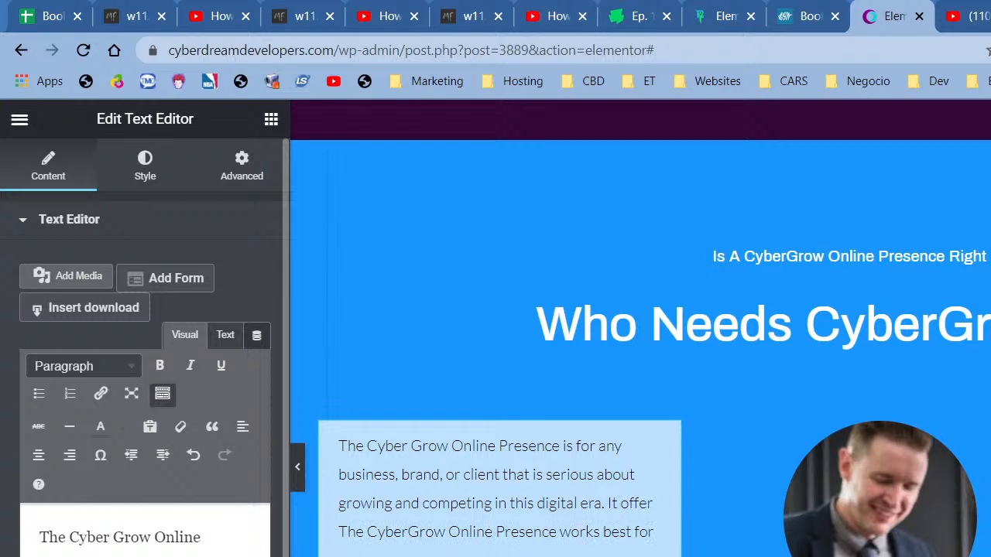
pyautogui.write('s')
pyautogui.press('BackSpace')
pyautogui.press('BackSpace')
pyautogui.write('s')
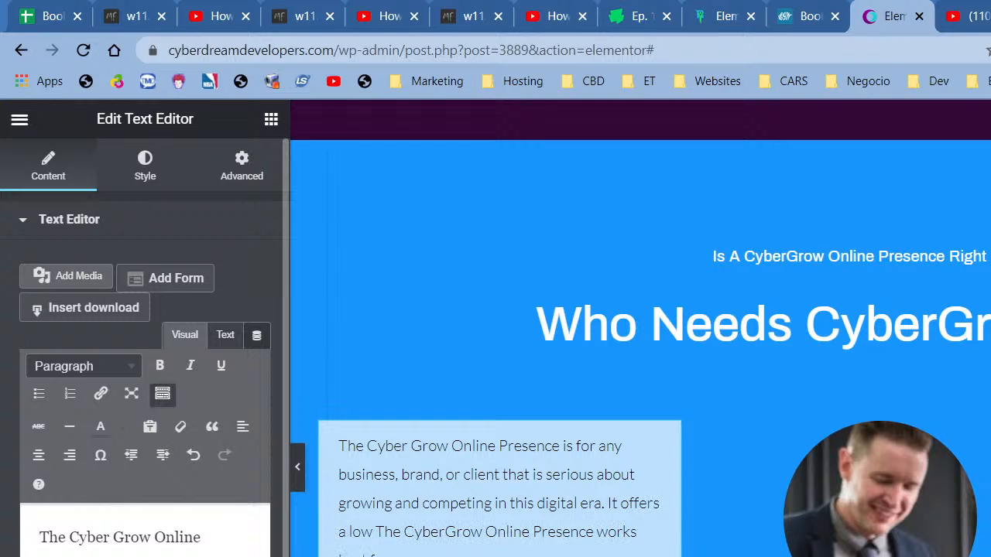
pyautogui.write(' a low-risk, ')
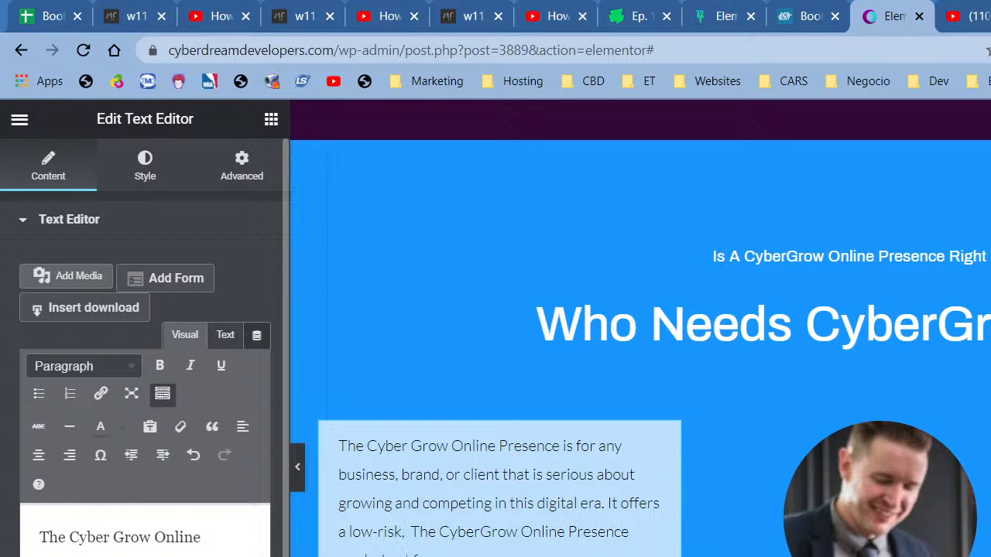
pyautogui.write('premiumm')
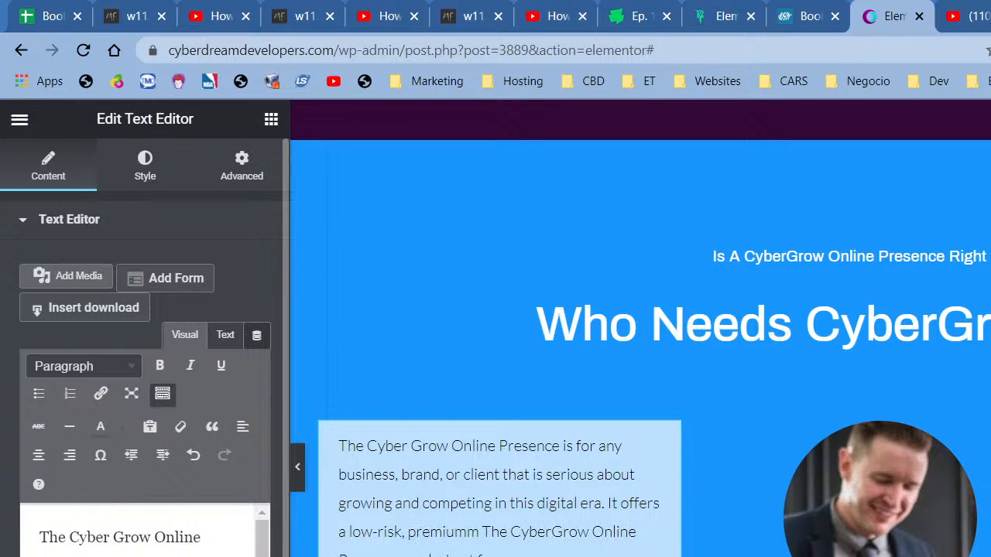
pyautogui.press('BackSpace')
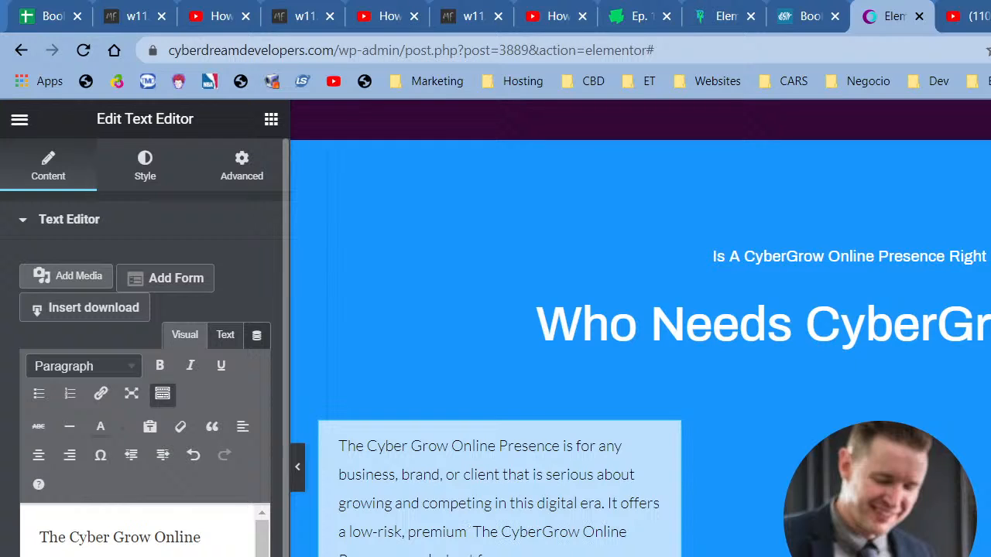
pyautogui.write('entry int')
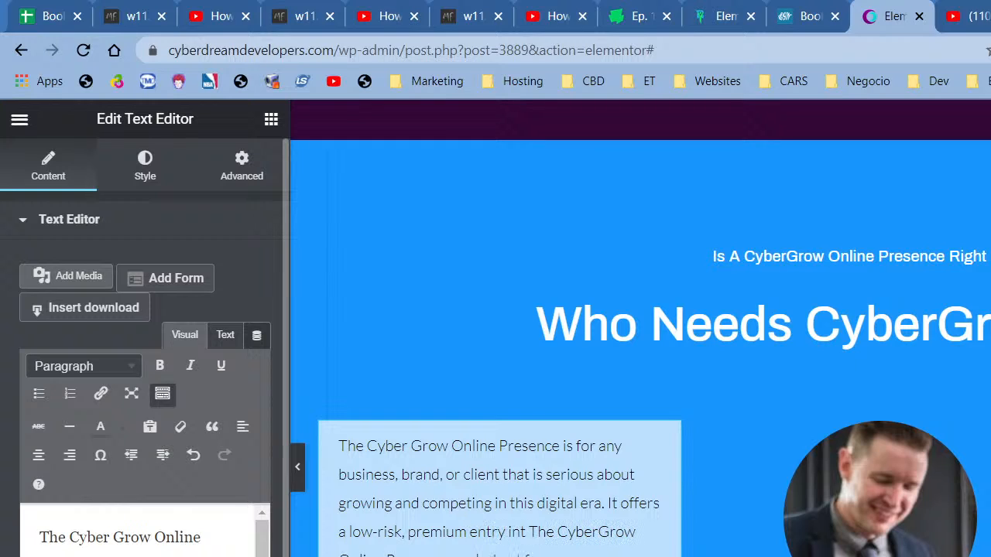
pyautogui.write('o the digital qwo')
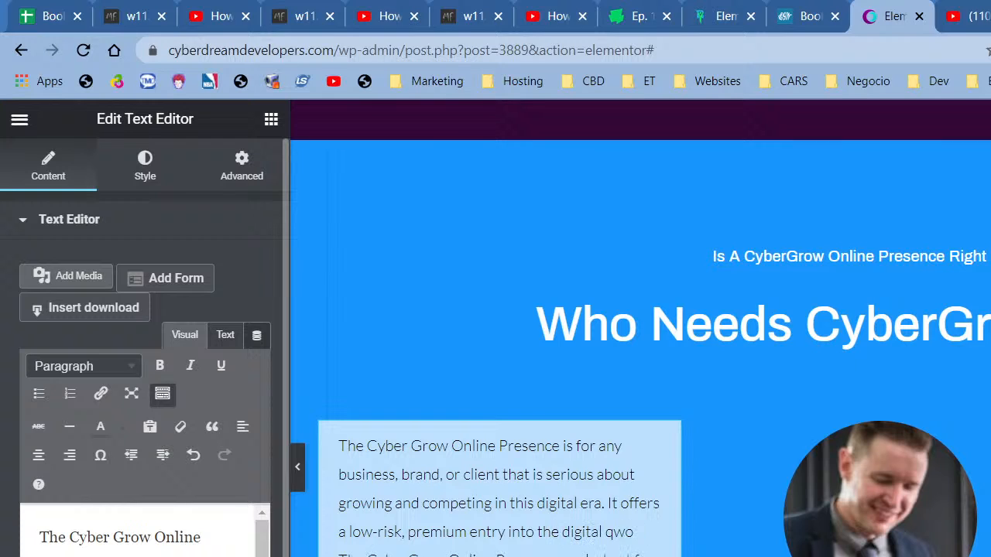
pyautogui.press('BackSpace')
pyautogui.press('BackSpace')
pyautogui.press('BackSpace')
pyautogui.write('world from a business st')
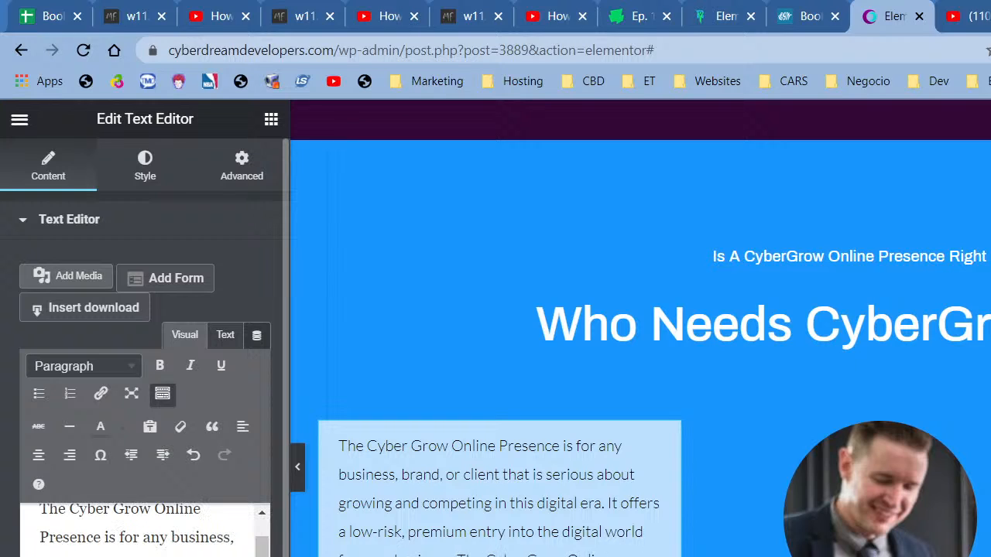
pyautogui.write('apo')
pyautogui.press('BackSpace')
pyautogui.press('BackSpace')
pyautogui.write("th starting out that doesn't")
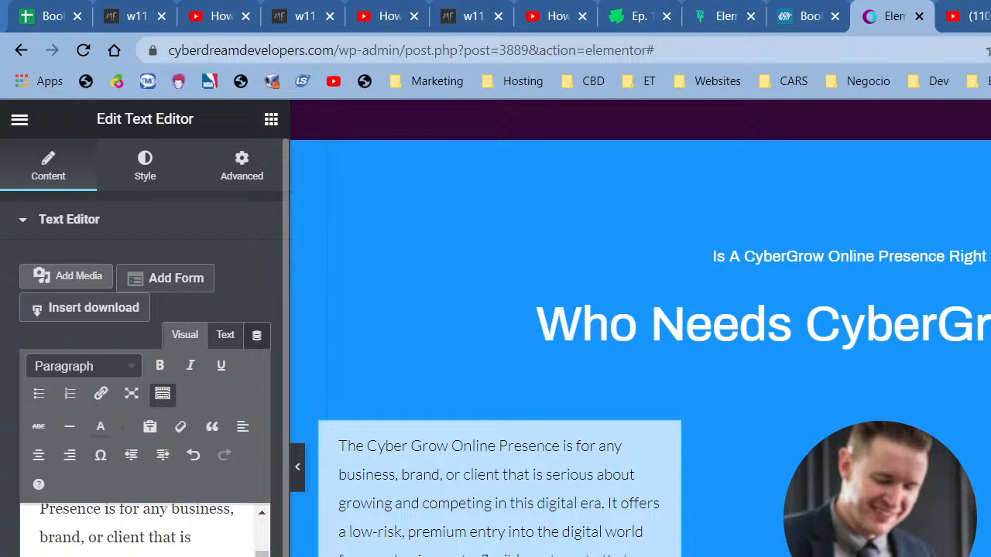
pyautogui.scroll(-1, 145, 530)
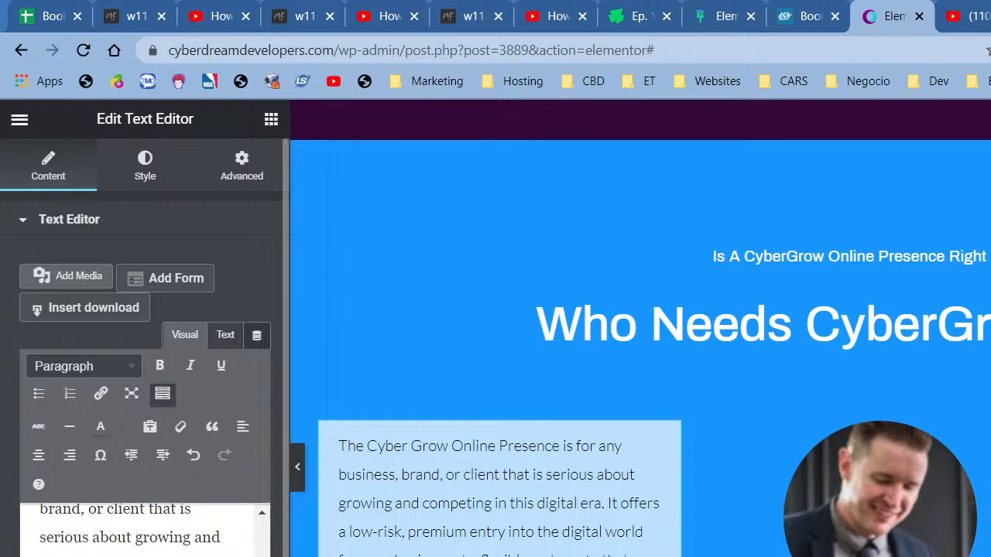
pyautogui.press('Down')
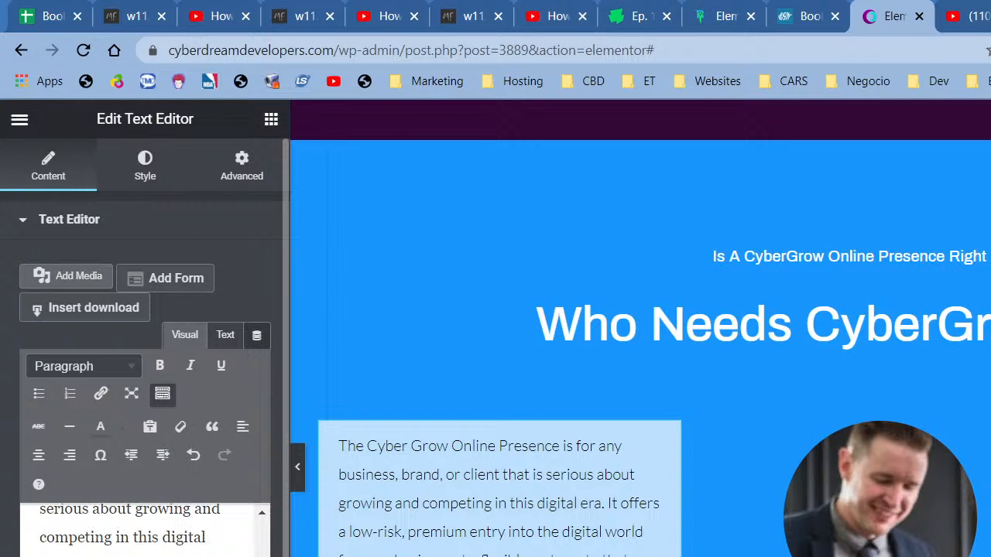
pyautogui.press('Down')
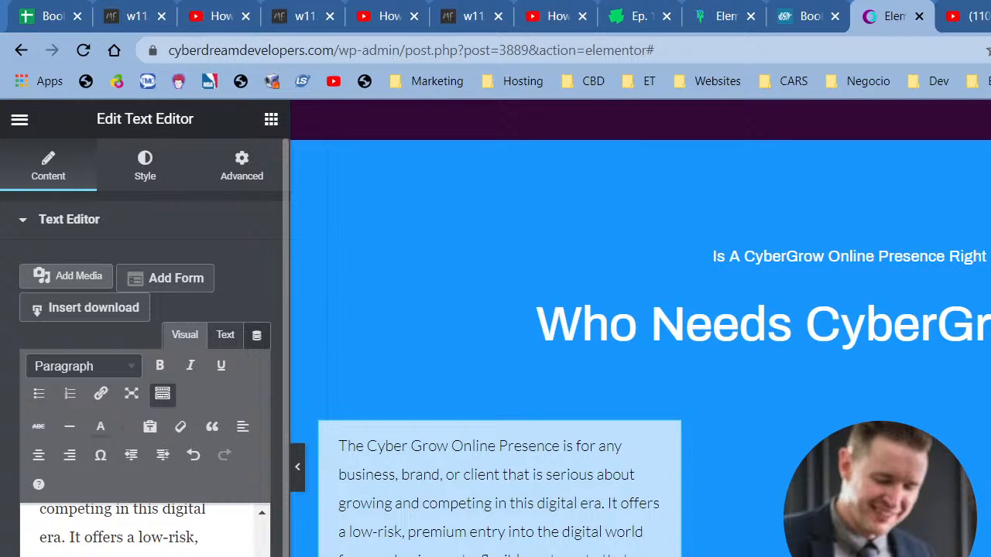
pyautogui.scroll(-1, 145, 530)
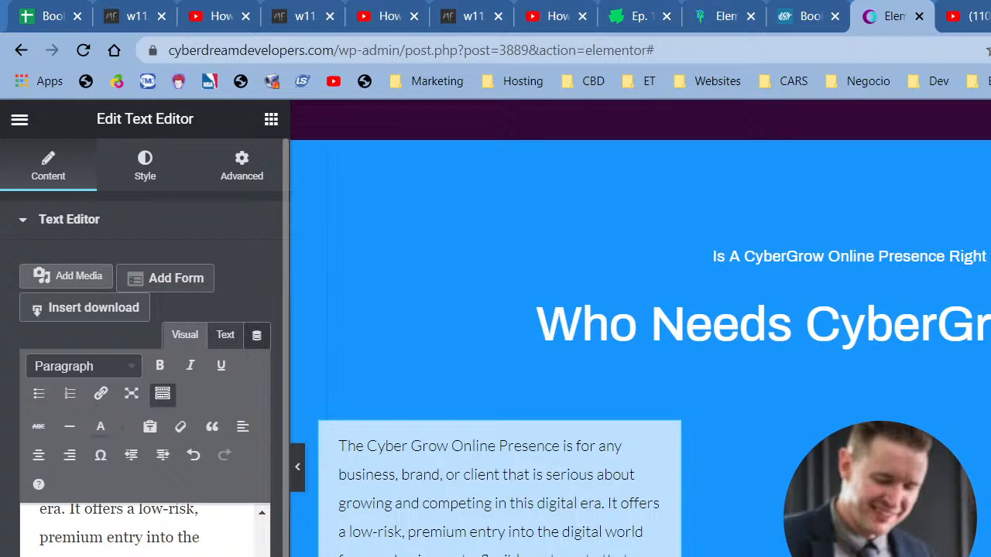
pyautogui.scroll(-1, 145, 531)
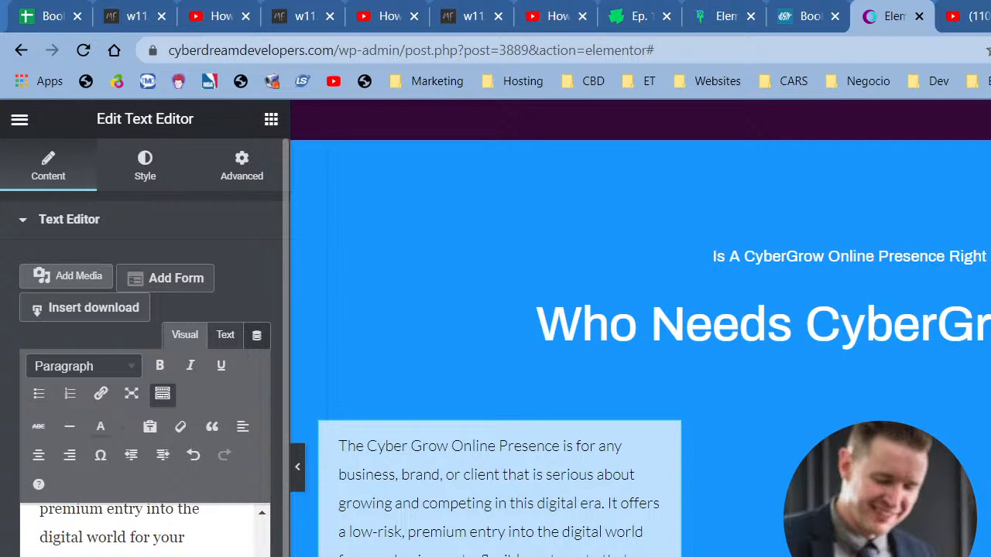
pyautogui.scroll(-1, 145, 530)
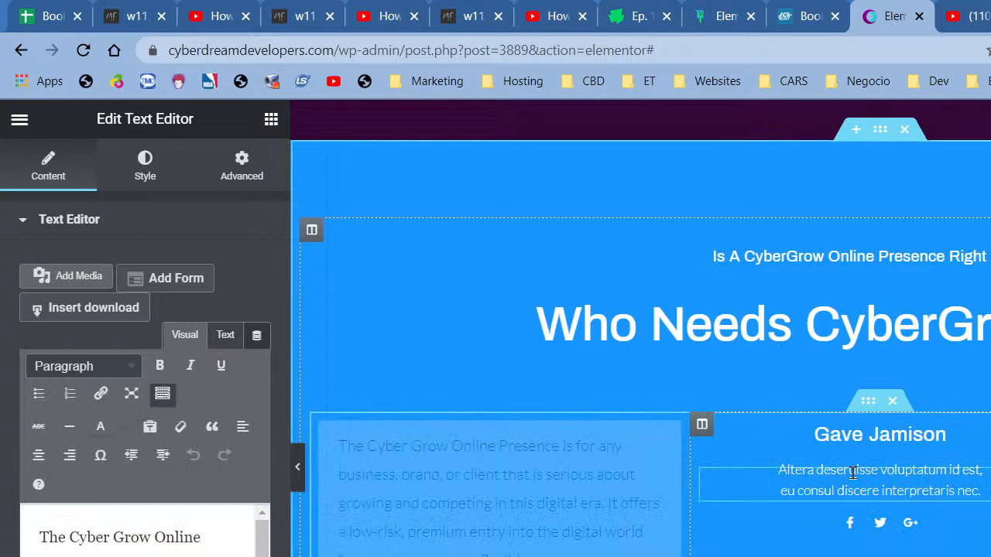
# - Clear the right column's placeholder text, name heading and social icons, and remove the extra column
pyautogui.rightClick(851, 474)
pyautogui.click(895, 555)
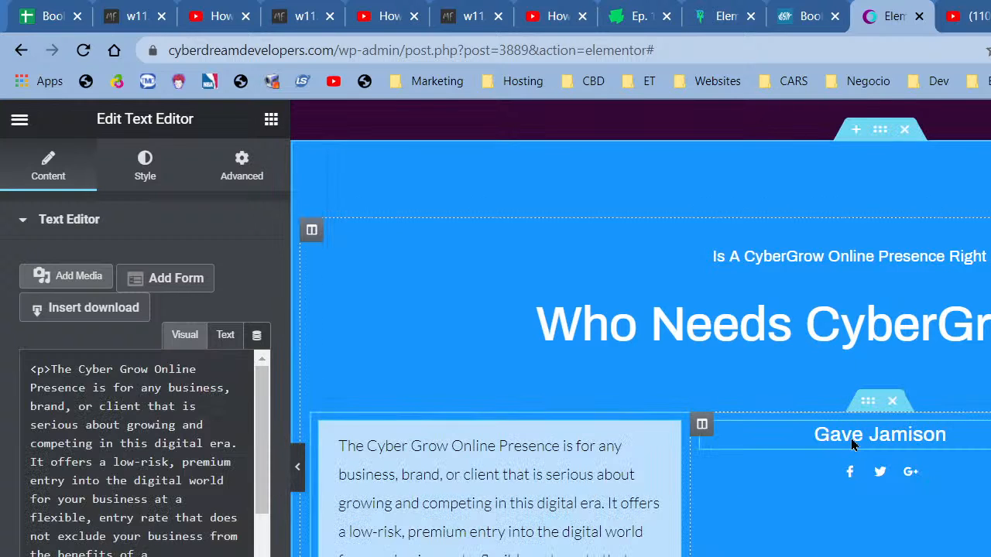
pyautogui.rightClick(851, 438)
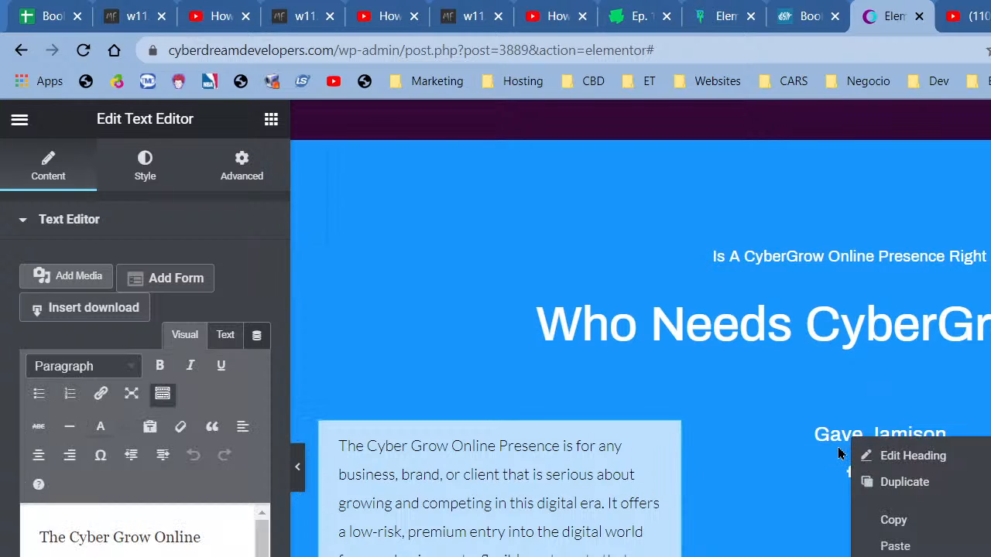
pyautogui.press('Delete')
pyautogui.rightClick(862, 438)
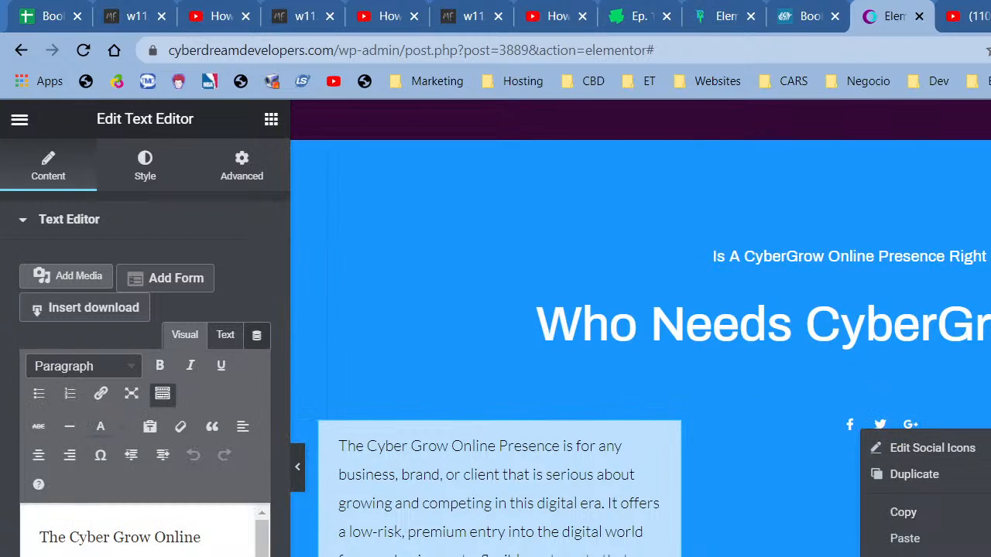
pyautogui.press('Delete')
pyautogui.rightClick(704, 430)
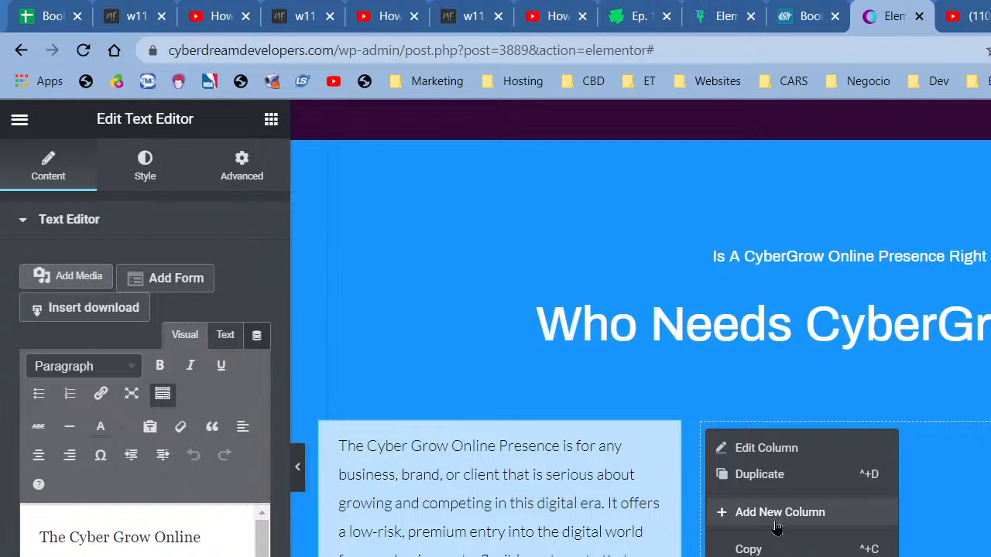
pyautogui.click(764, 474)
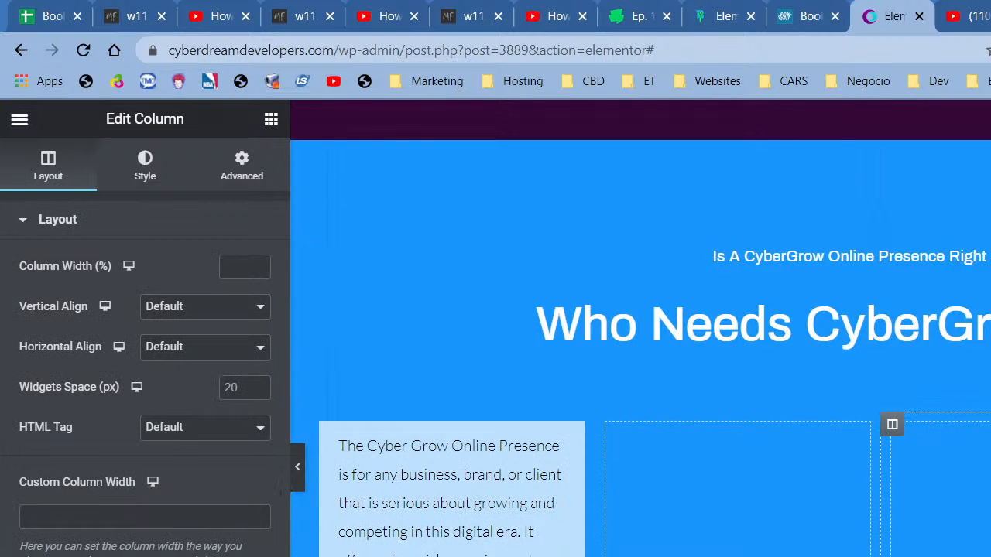
pyautogui.press('Delete')
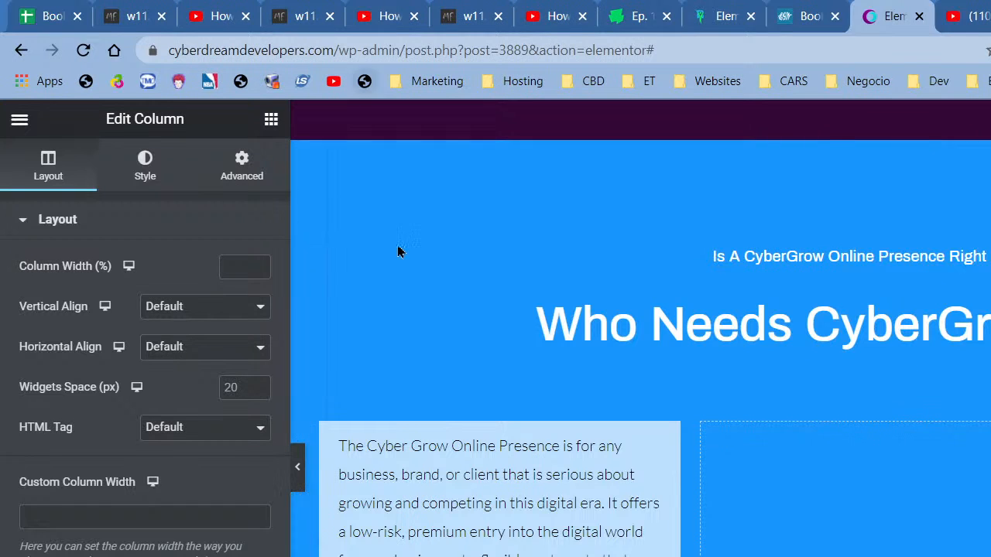
# - Apply the 50, 25, 25 column structure preset to the inner section
pyautogui.rightClick(868, 414)
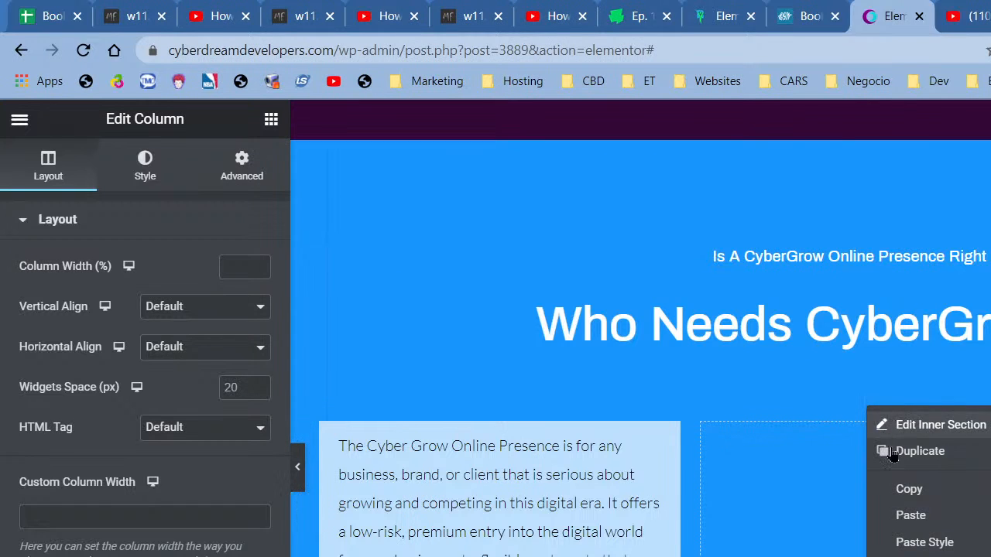
pyautogui.click(940, 425)
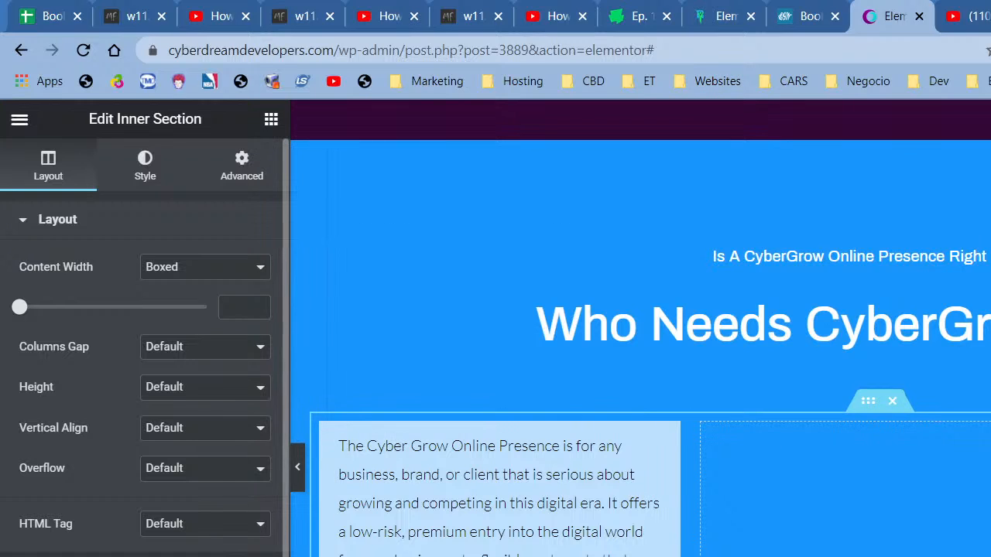
pyautogui.click(65, 556)
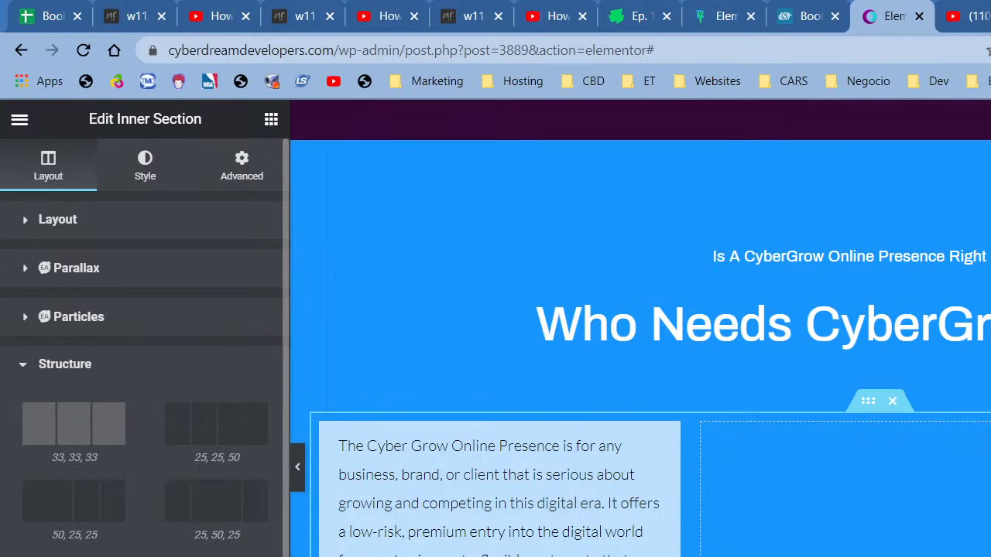
pyautogui.click(62, 529)
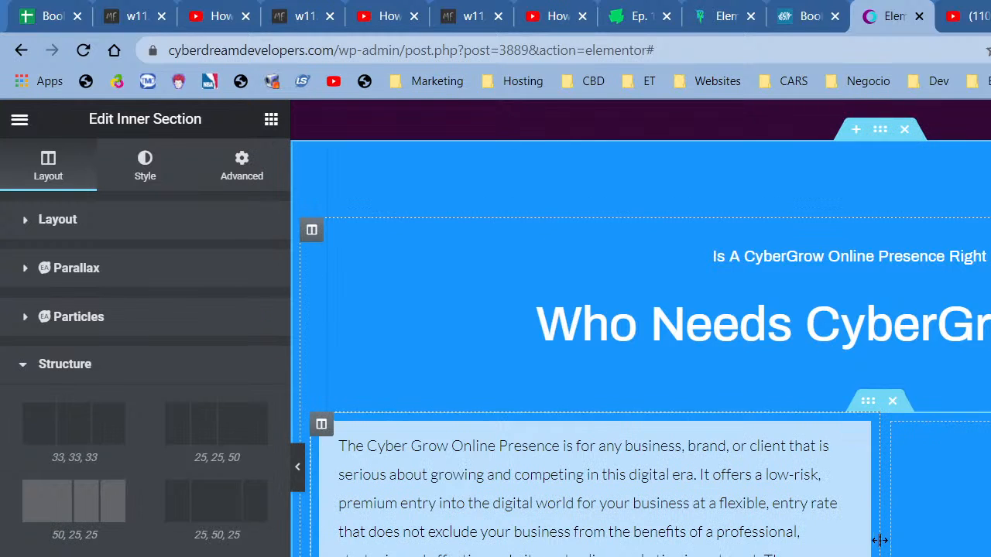
pyautogui.scroll(-5, 881, 504)
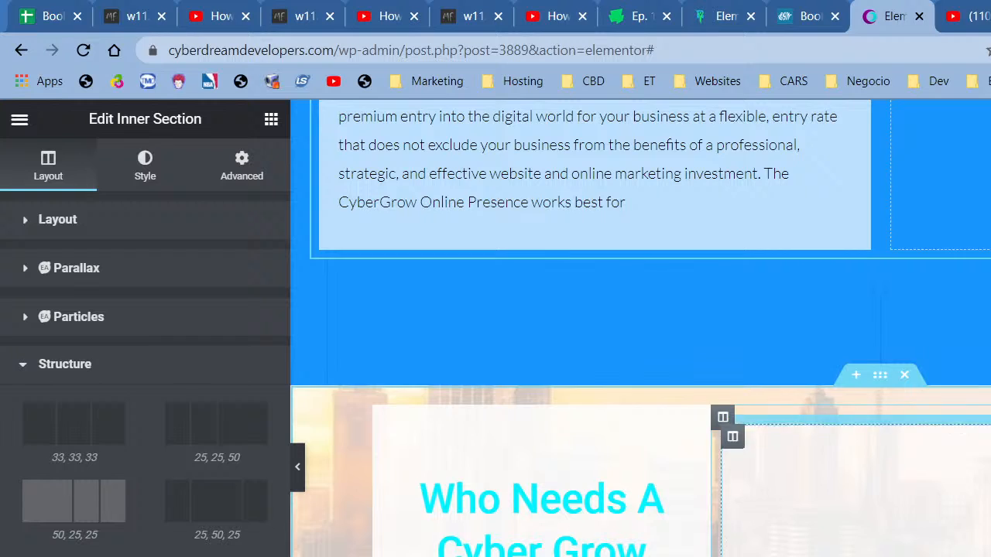
# - Add an Icon List of business types beside the intro paragraph
pyautogui.scroll(2, 640, 328)
pyautogui.moveTo(941, 336); pyautogui.dragTo(940, 336)
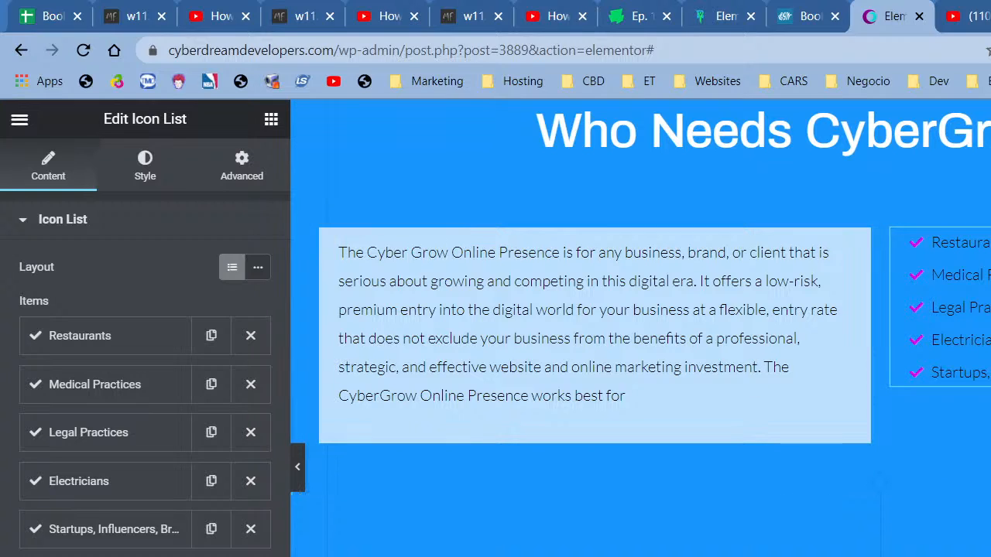
pyautogui.click(987, 310)
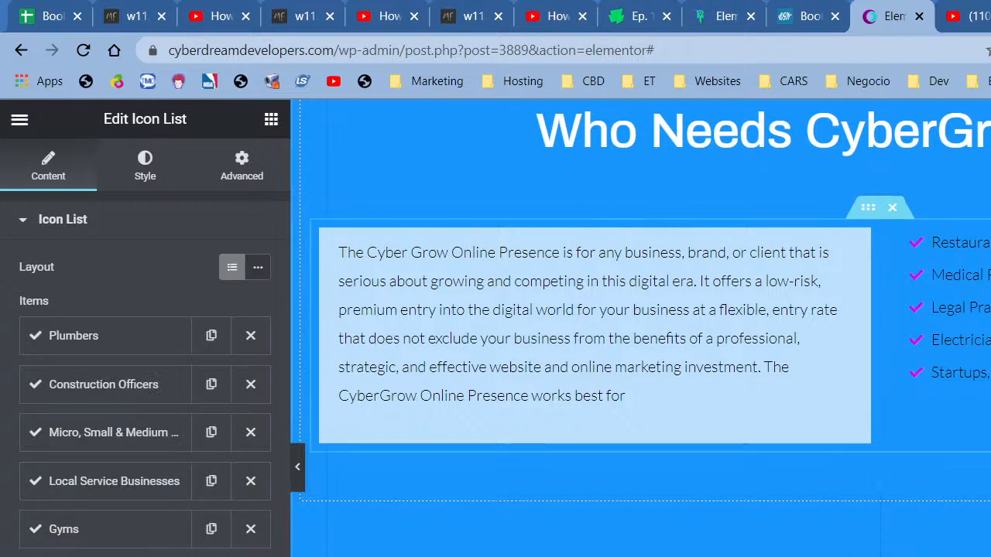
# - Delete the old city-background section below
pyautogui.scroll(-2, 846, 512)
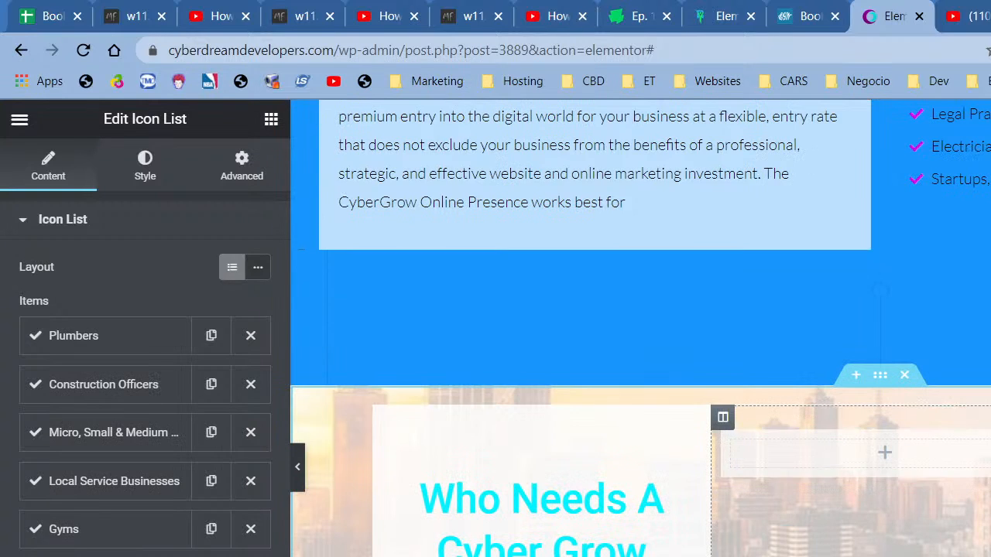
pyautogui.click(905, 376)
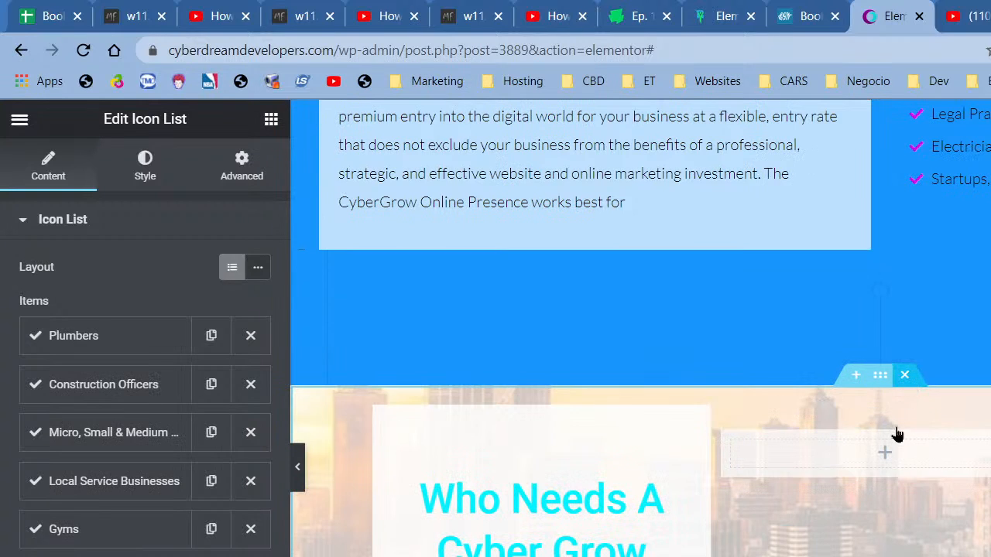
pyautogui.scroll(5, 895, 431)
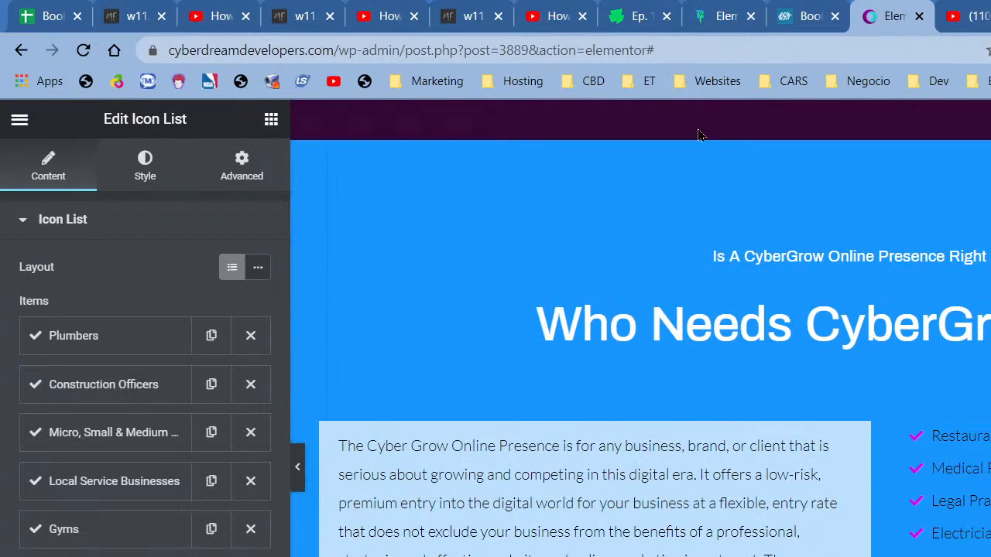
pyautogui.scroll(8, 703, 232)
pyautogui.scroll(4, 684, 328)
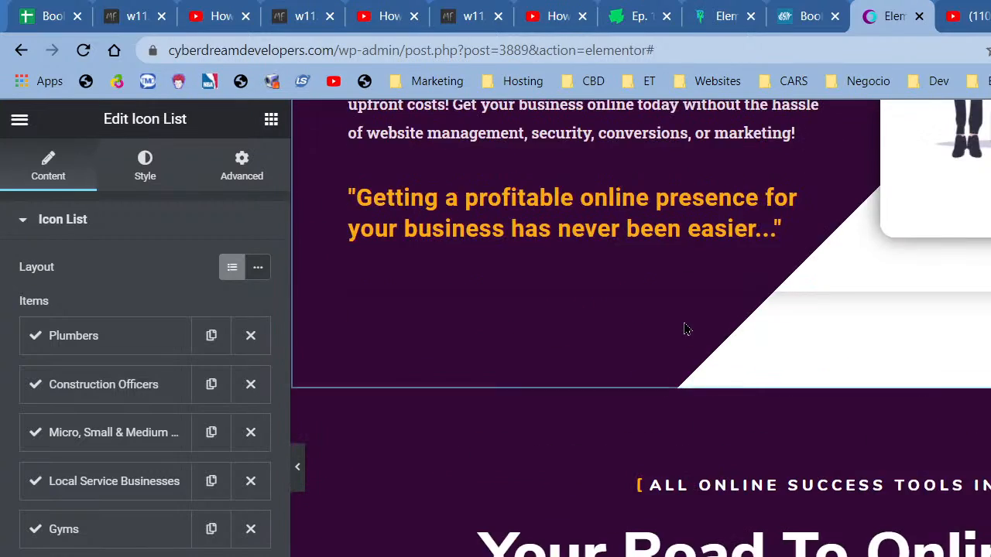
# - Make the blue section's background white and preview the page
pyautogui.scroll(-10, 684, 328)
pyautogui.rightClick(620, 470)
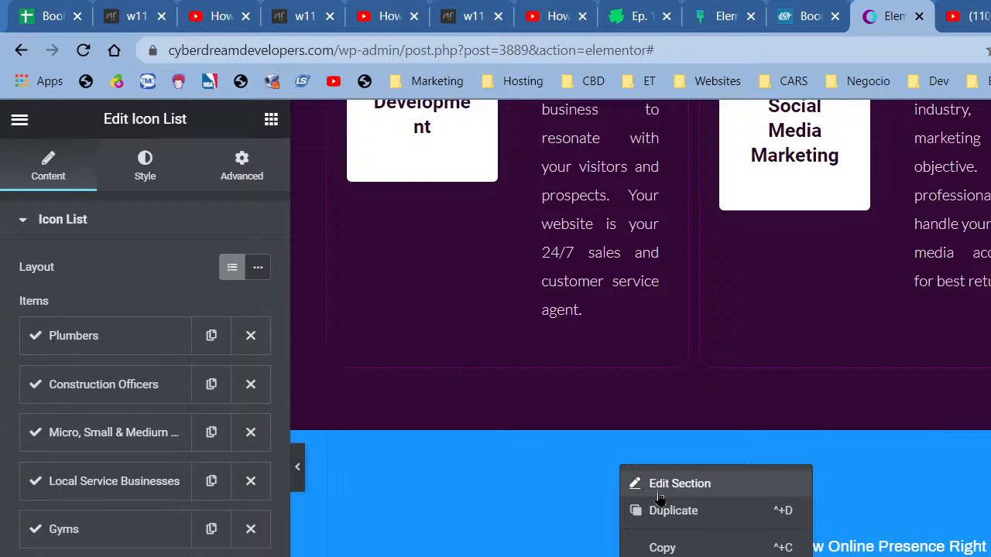
pyautogui.click(674, 482)
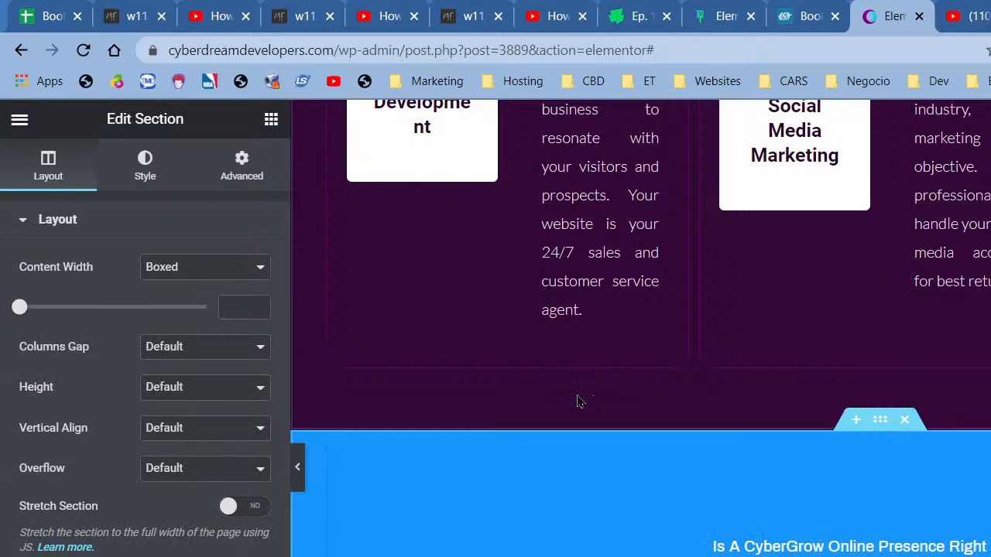
pyautogui.click(163, 177)
pyautogui.click(233, 349)
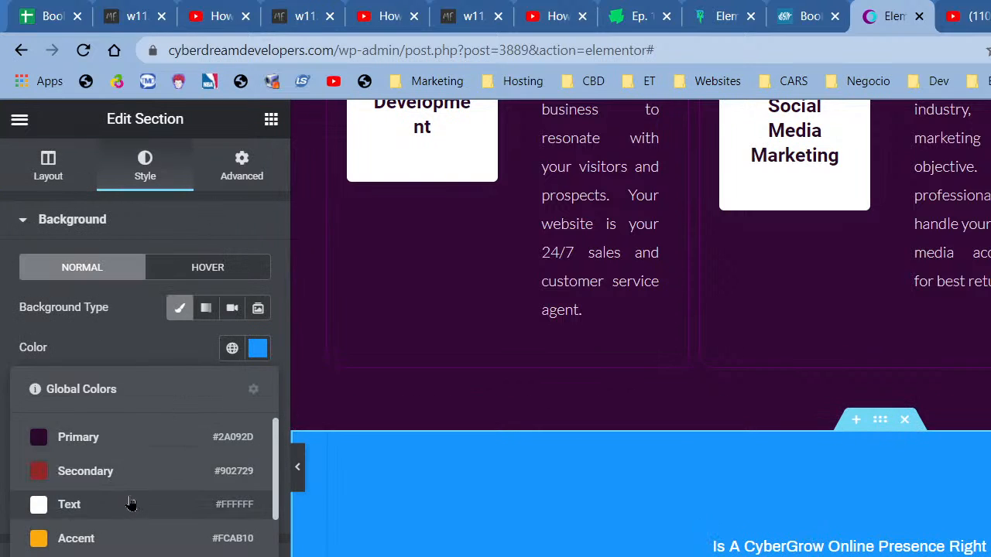
pyautogui.click(128, 505)
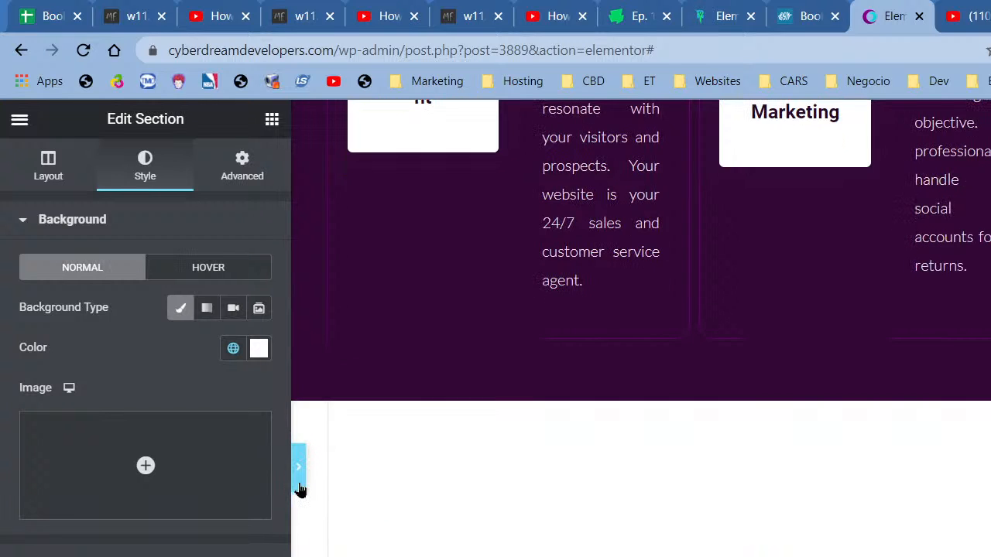
pyautogui.click(297, 467)
pyautogui.scroll(10, 359, 498)
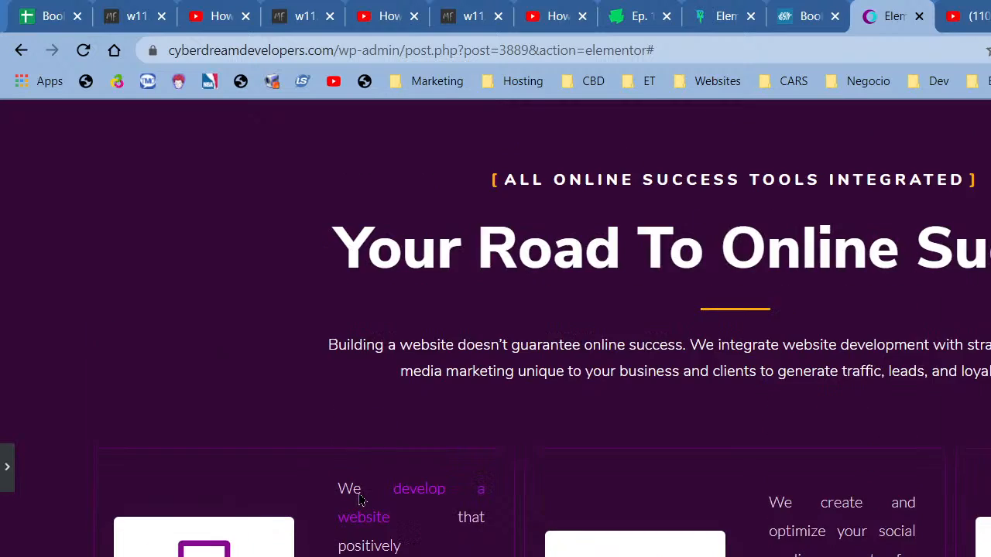
pyautogui.scroll(3, 358, 499)
pyautogui.scroll(3, 425, 279)
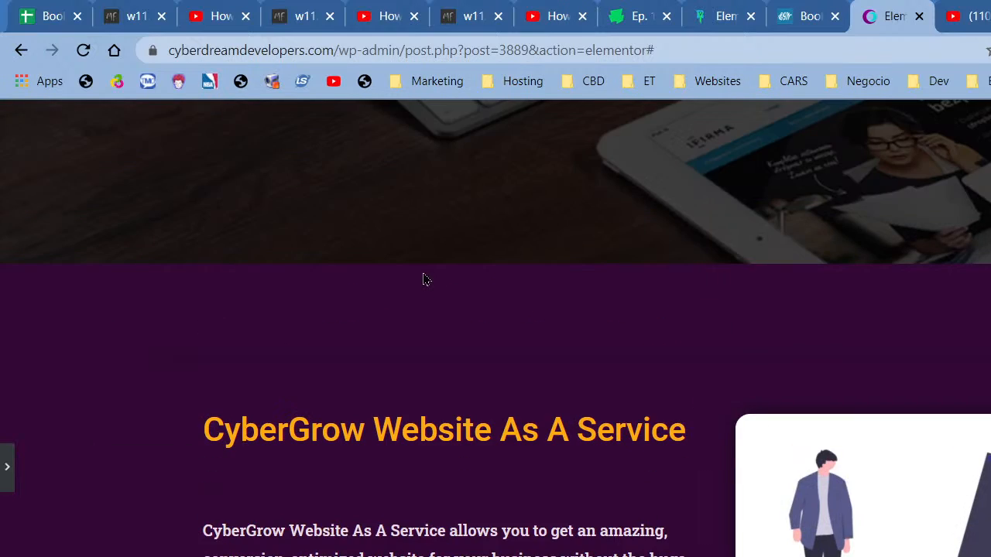
pyautogui.scroll(-1, 422, 325)
pyautogui.scroll(-10, 423, 325)
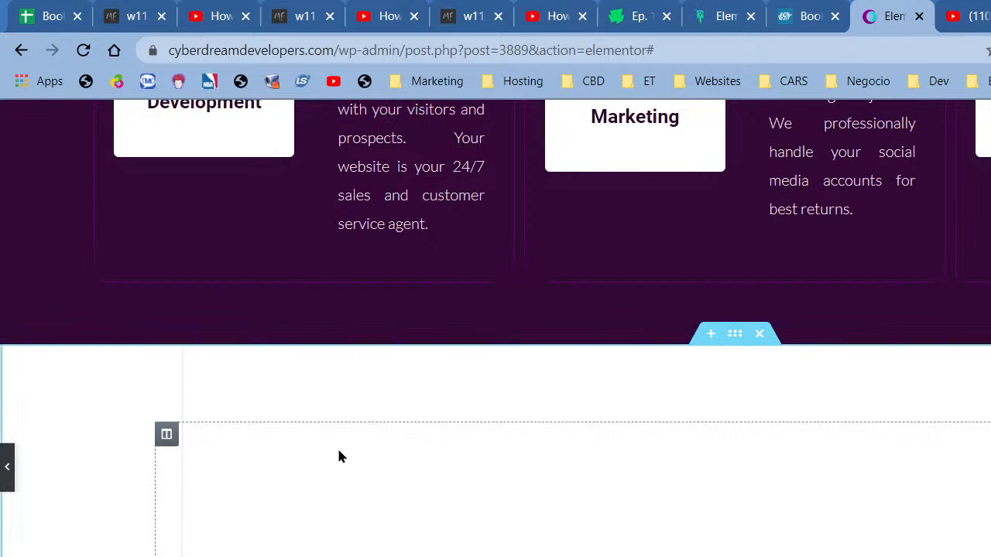
# - Switch the background to a Primary-purple-to-white gradient and move the white stop up
pyautogui.click(338, 456)
pyautogui.click(233, 348)
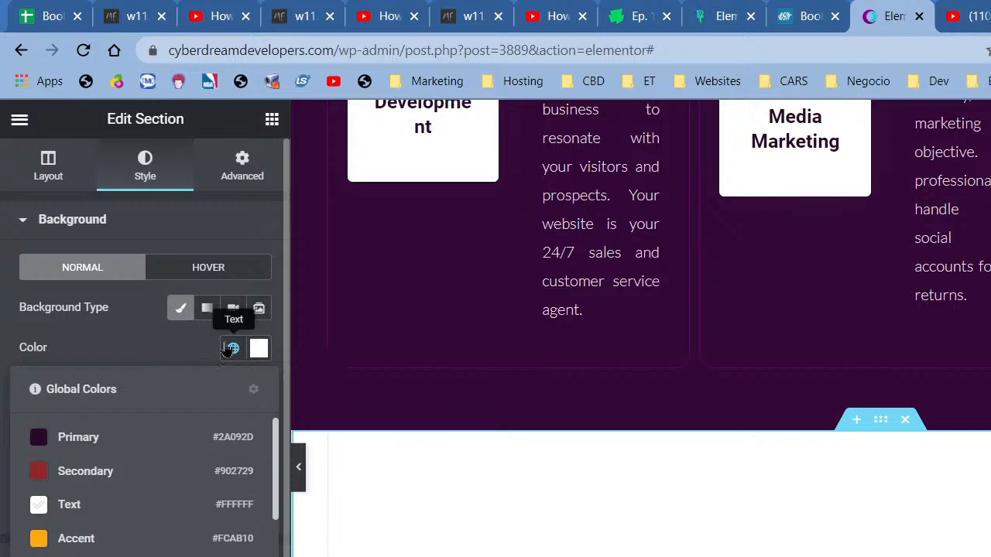
pyautogui.click(206, 314)
pyautogui.click(233, 348)
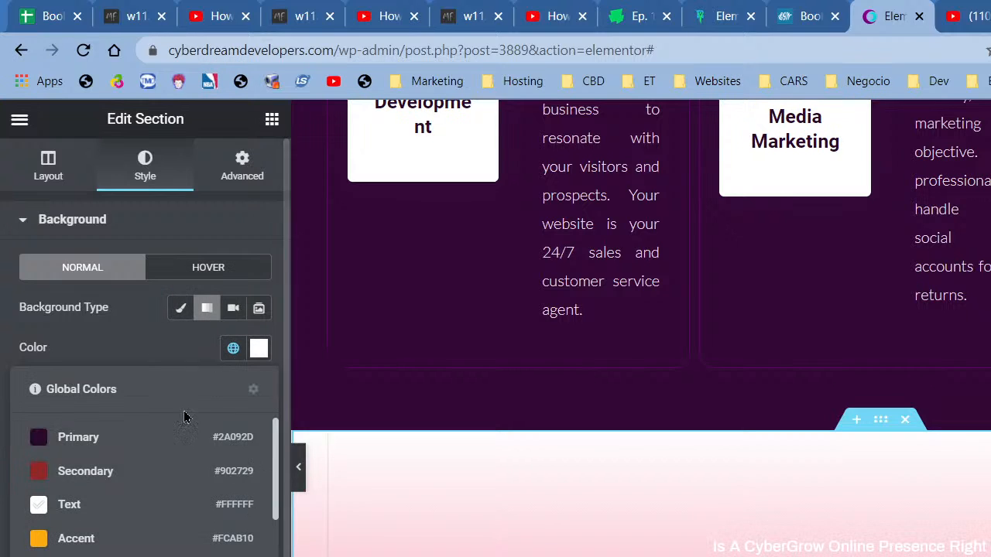
pyautogui.click(99, 438)
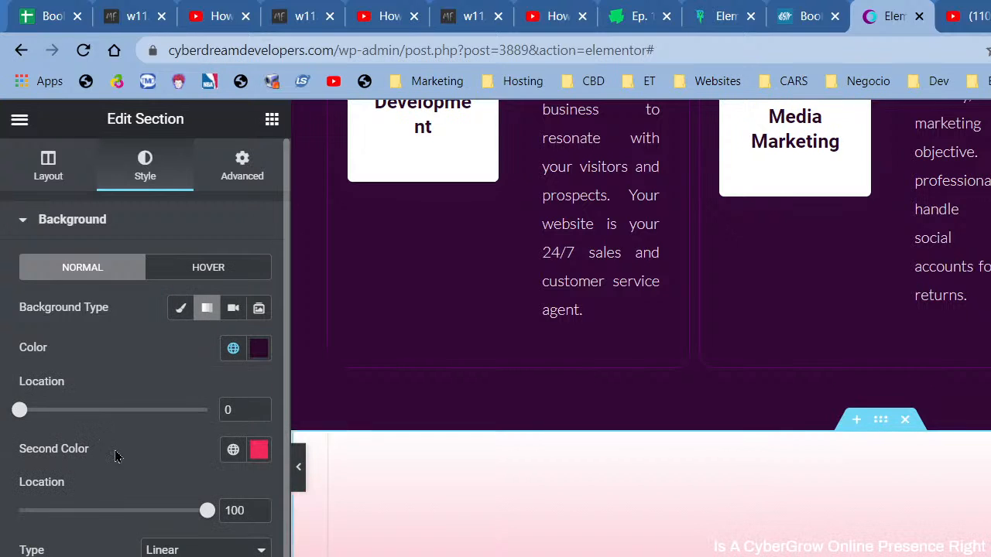
pyautogui.click(233, 449)
pyautogui.click(147, 556)
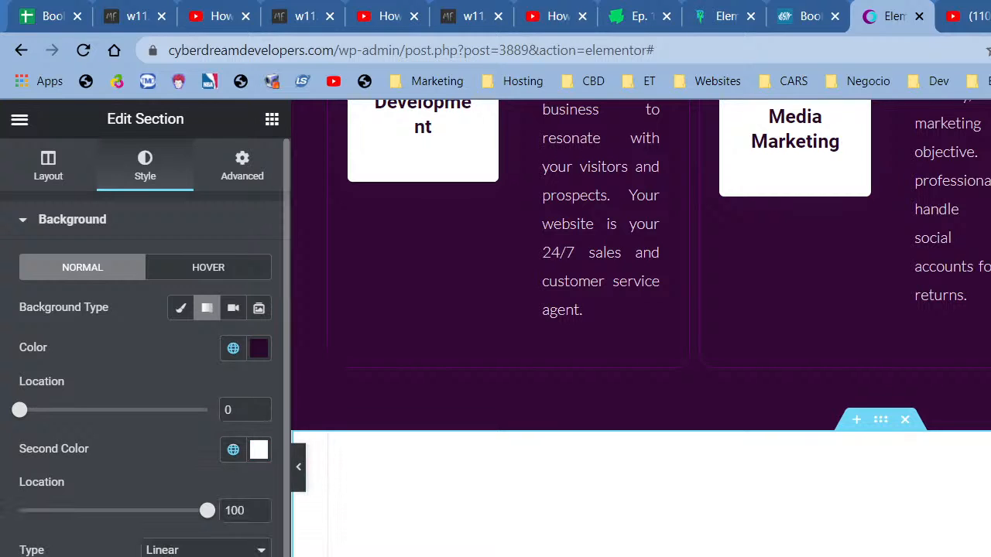
pyautogui.click(257, 350)
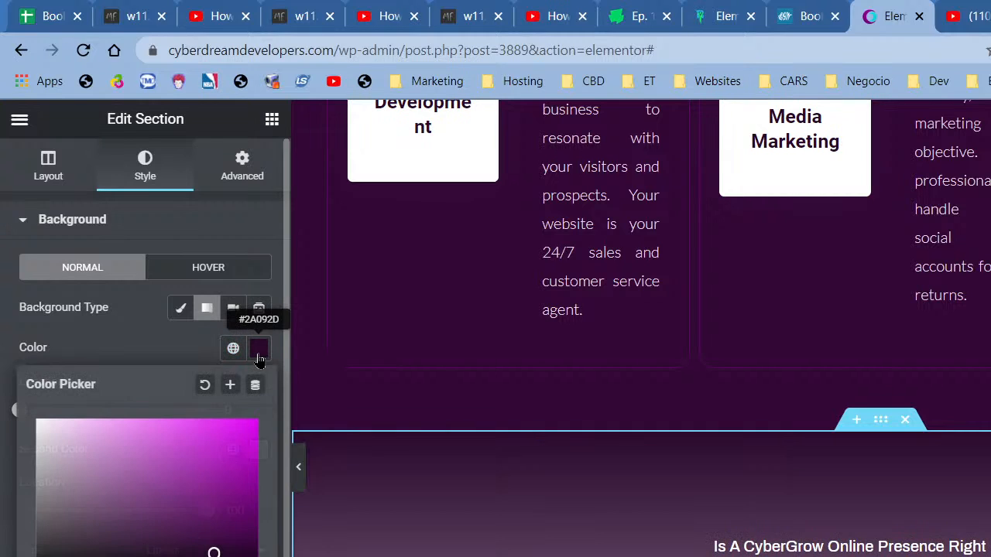
pyautogui.click(158, 356)
pyautogui.scroll(-2, 204, 553)
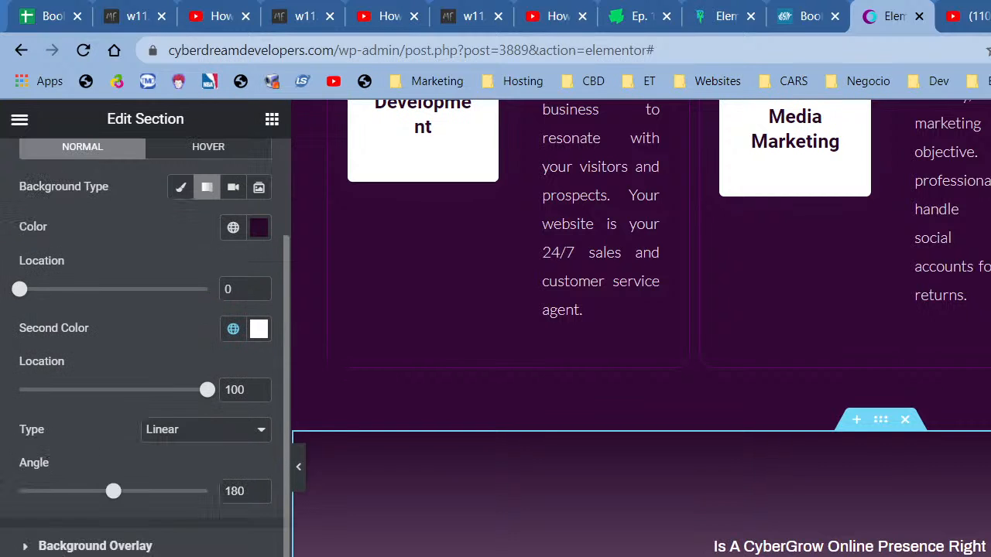
pyautogui.scroll(-1, 641, 510)
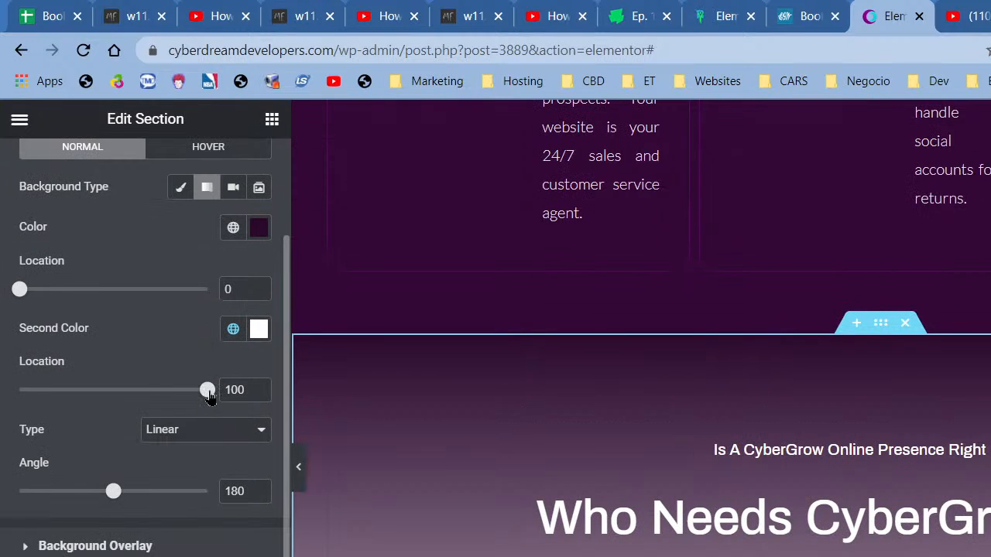
pyautogui.moveTo(201, 398); pyautogui.dragTo(45, 406)
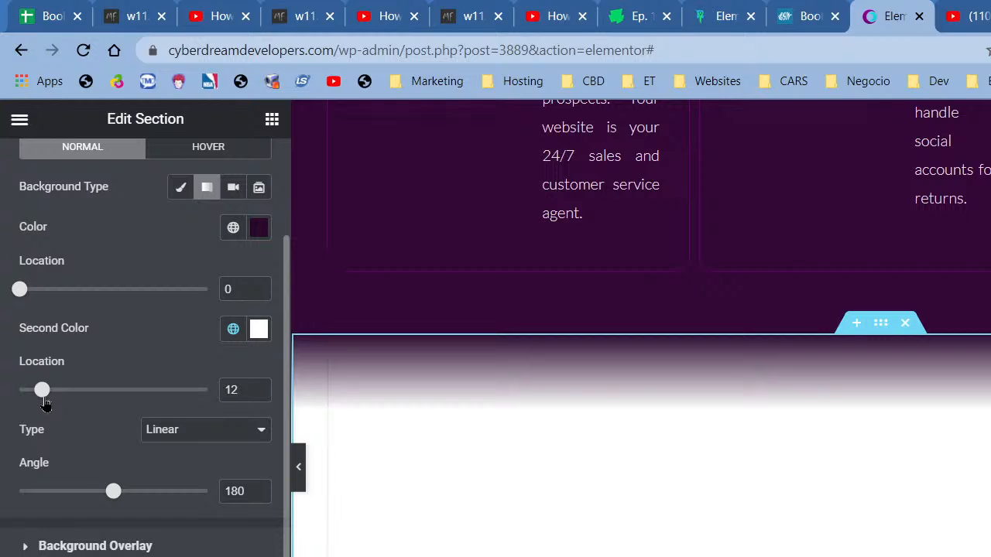
pyautogui.click(296, 474)
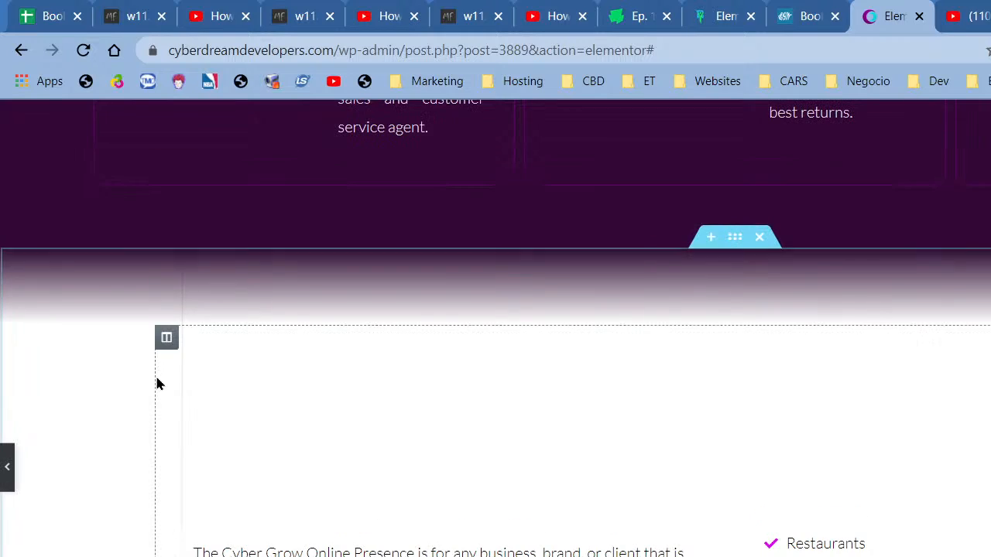
# - Set both gradient stops to 10 and the angle to 220°, then preview
pyautogui.click(132, 365)
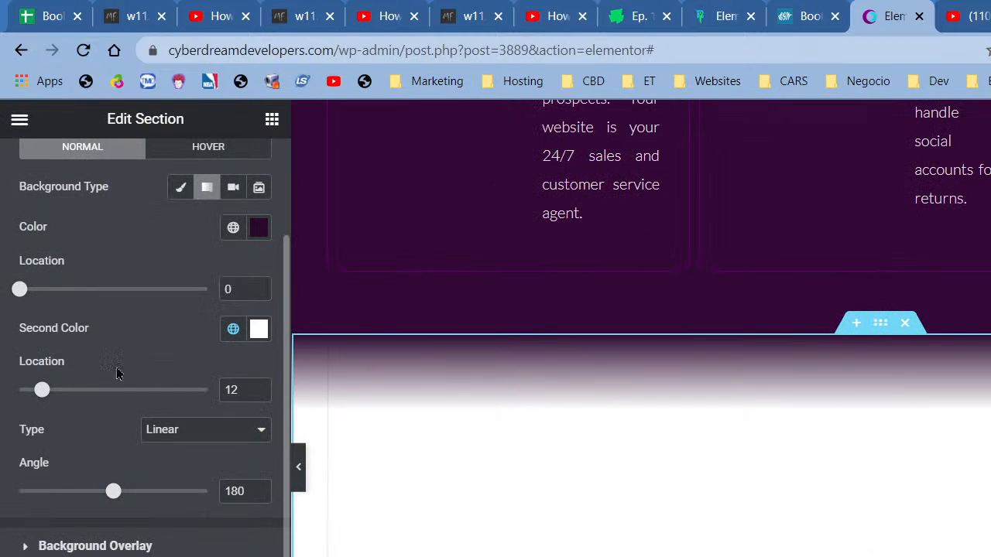
pyautogui.moveTo(19, 288); pyautogui.dragTo(67, 293)
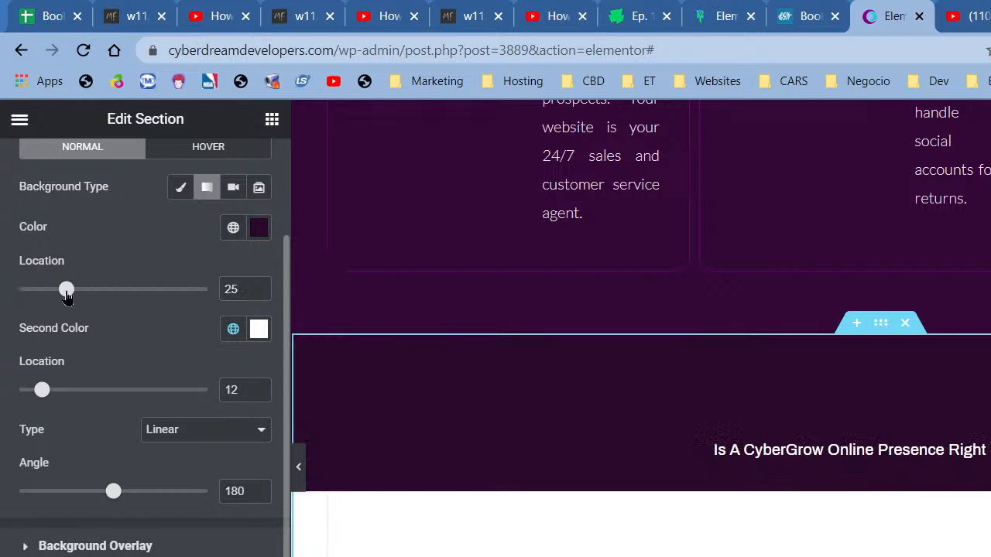
pyautogui.moveTo(43, 391); pyautogui.dragTo(60, 390)
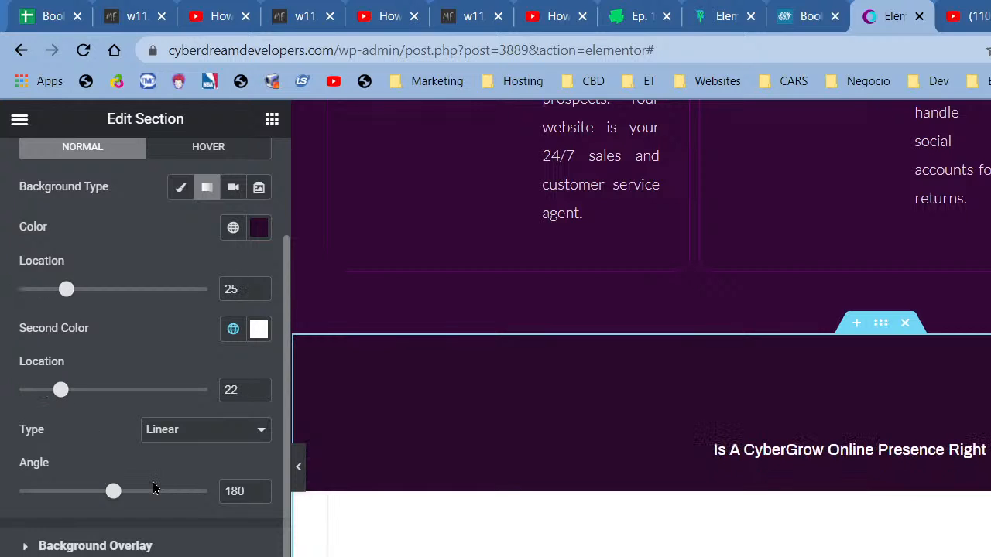
pyautogui.moveTo(146, 495)
pyautogui.mouseDown()
pyautogui.moveTo(130, 491)
pyautogui.moveTo(141, 486)
pyautogui.mouseUp()
pyautogui.moveTo(62, 390); pyautogui.dragTo(38, 391)
pyautogui.moveTo(68, 300); pyautogui.dragTo(41, 307)
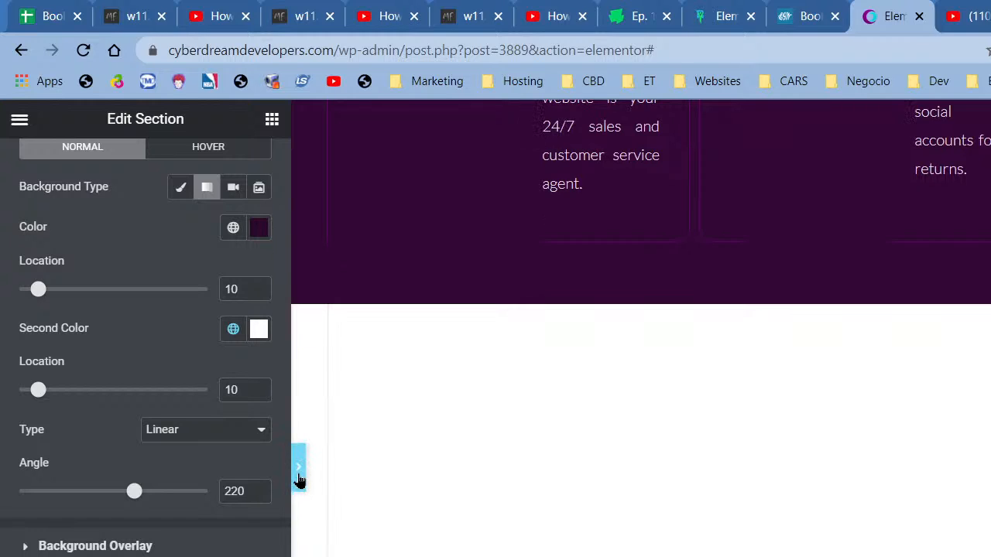
pyautogui.click(298, 469)
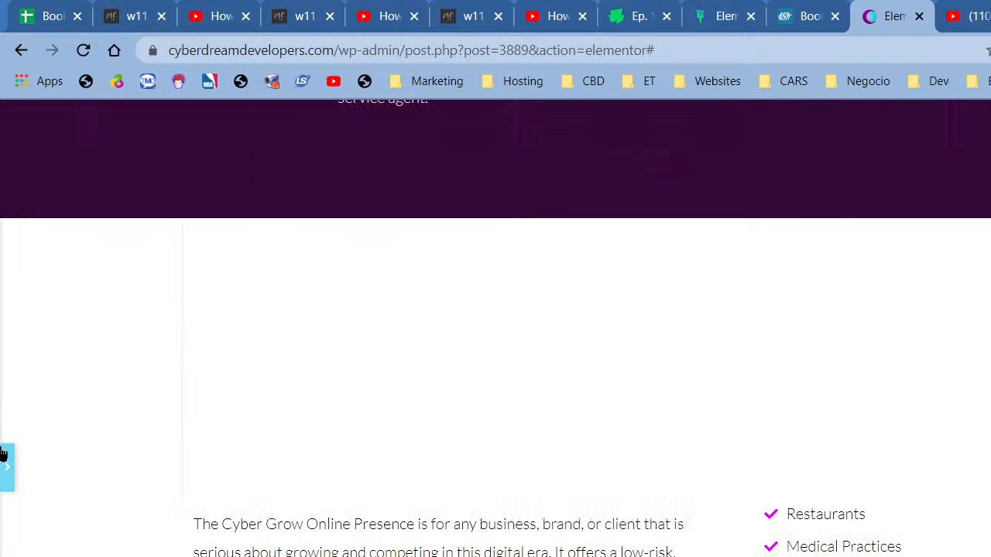
pyautogui.click(2, 453)
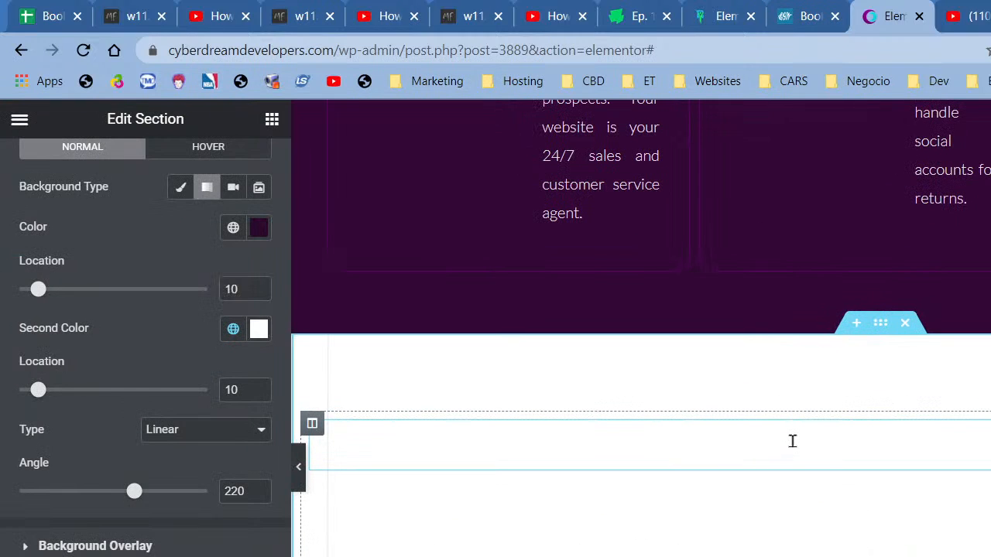
# - Colour the small lead-in heading with a brighter saved purple
pyautogui.click(792, 440)
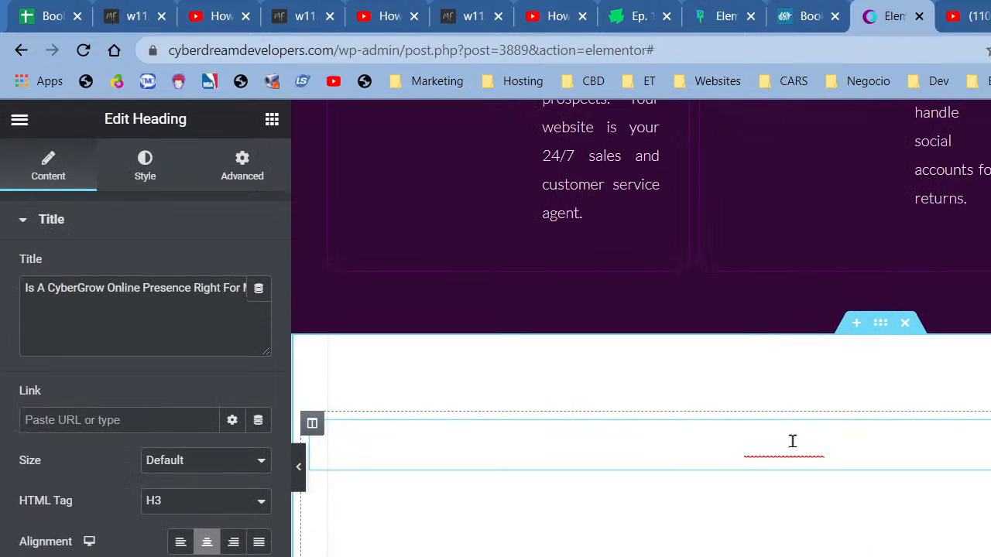
pyautogui.click(131, 180)
pyautogui.click(228, 271)
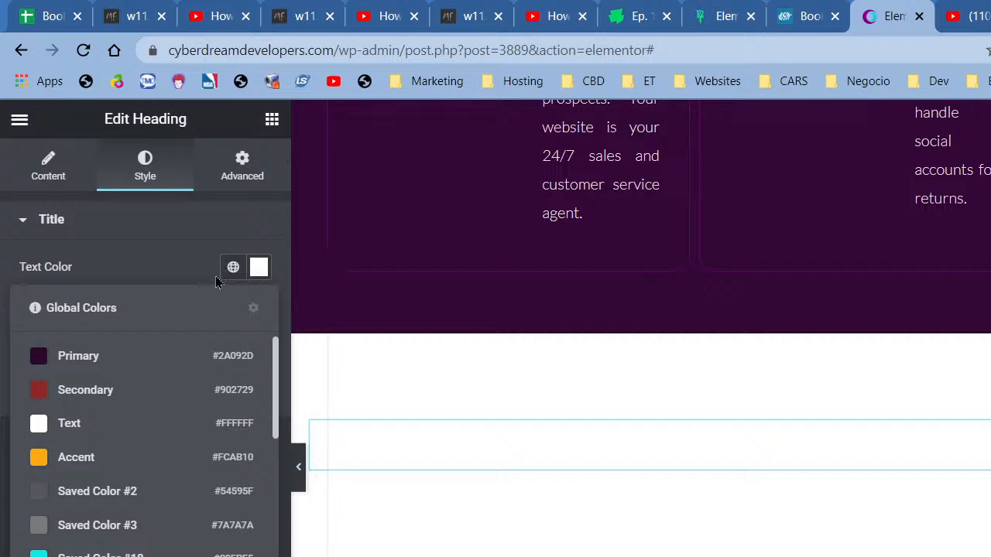
pyautogui.click(102, 360)
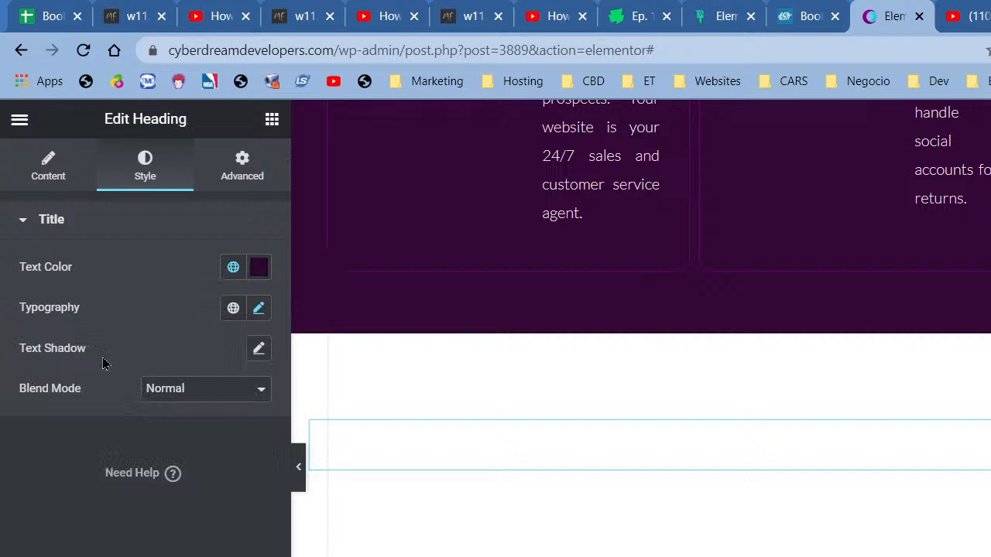
pyautogui.click(259, 268)
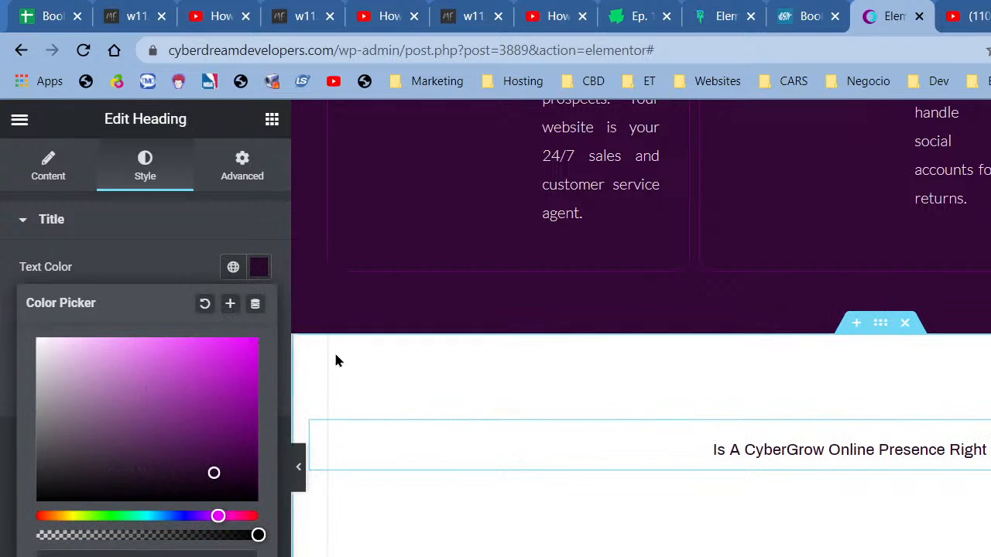
pyautogui.click(233, 267)
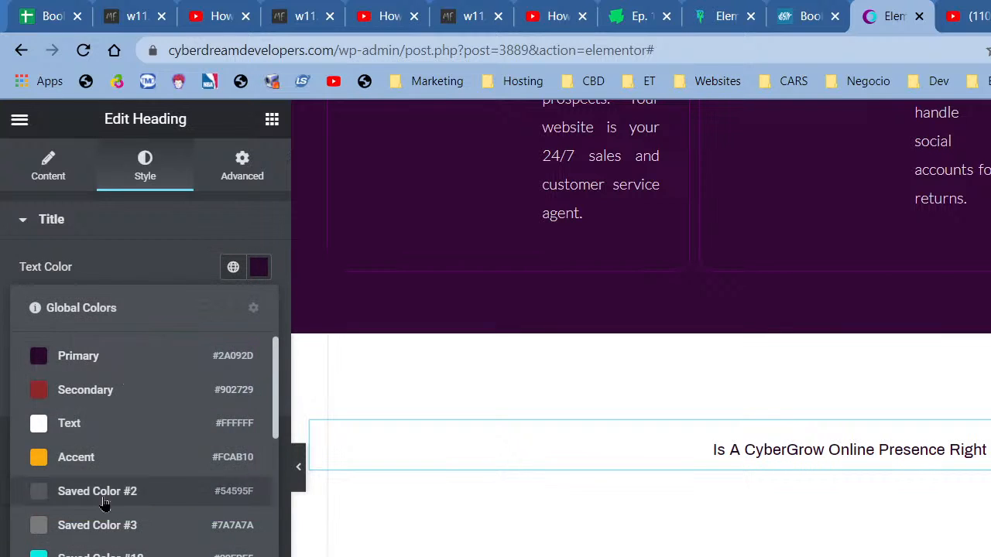
pyautogui.scroll(-3, 102, 504)
pyautogui.click(99, 400)
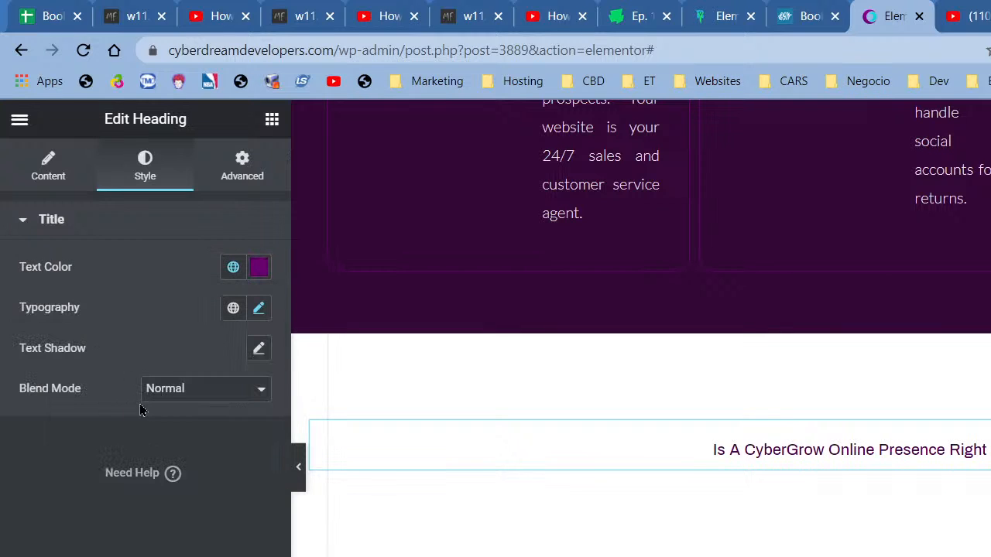
pyautogui.click(233, 267)
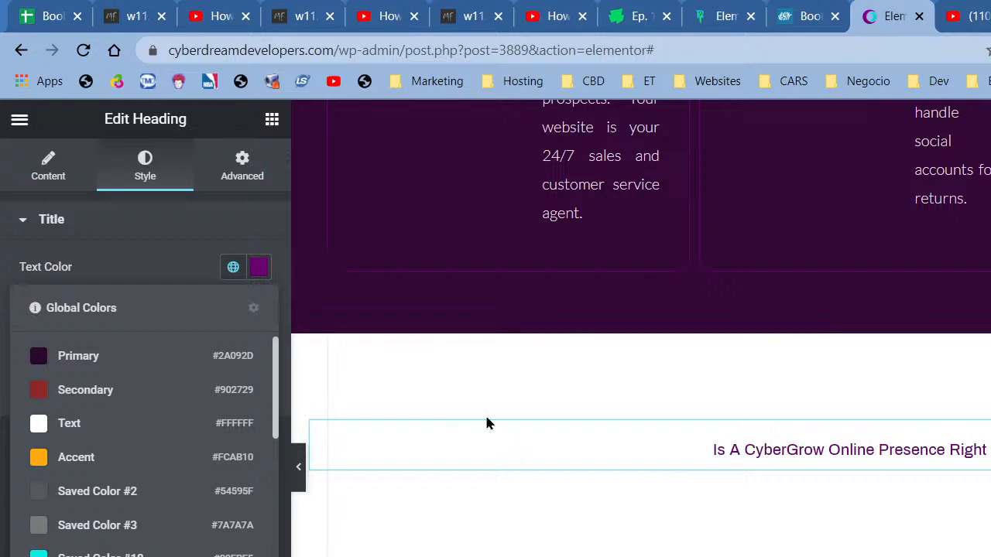
# - Colour the 'Who Needs CyberGrow WaaS?' title Primary #2A092D
pyautogui.click(706, 496)
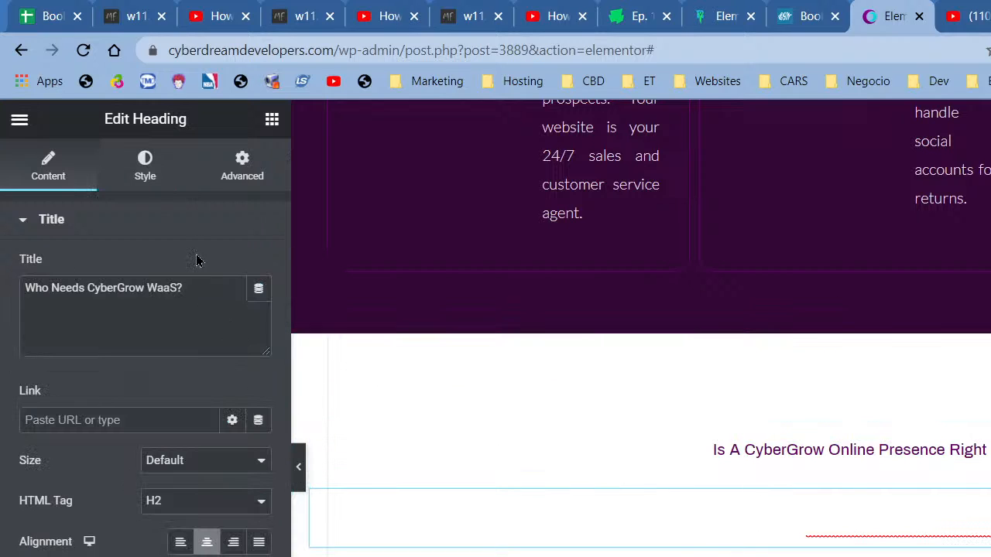
pyautogui.click(145, 182)
pyautogui.click(233, 267)
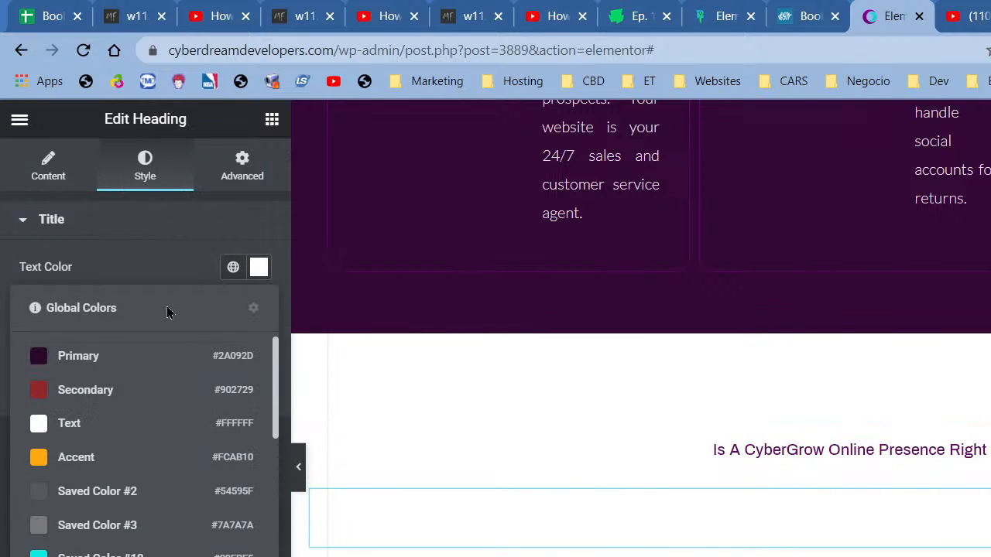
pyautogui.click(141, 352)
pyautogui.click(259, 267)
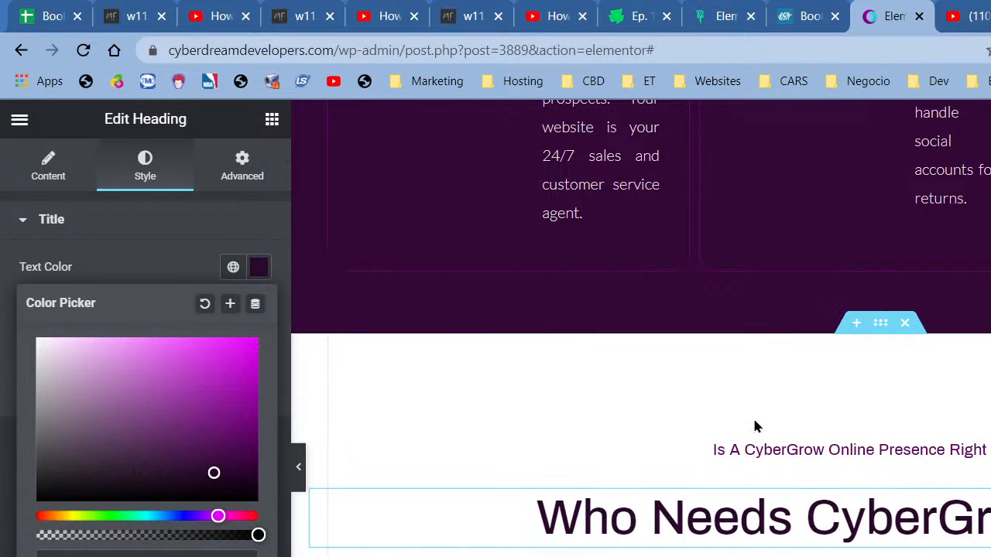
pyautogui.scroll(-3, 446, 548)
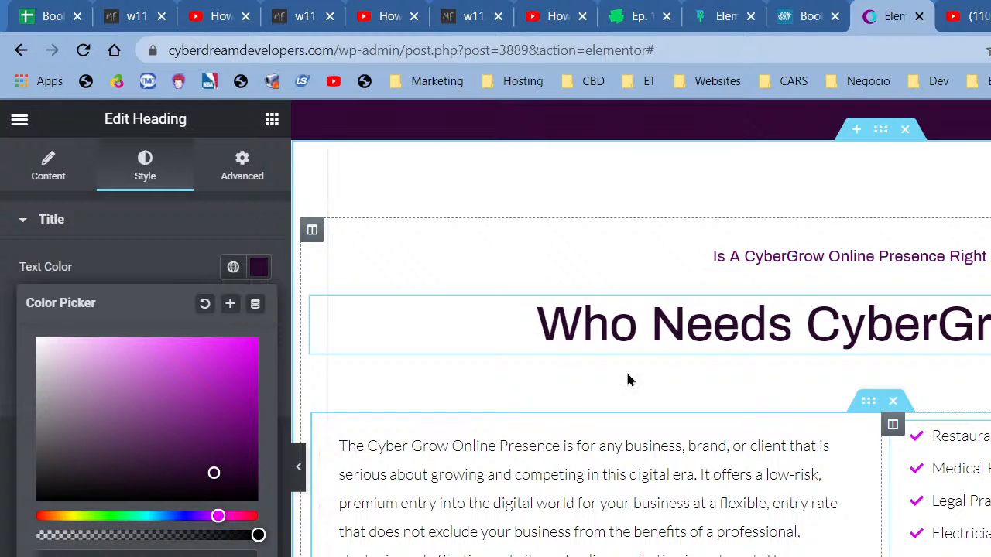
pyautogui.rightClick(320, 422)
# - Give the paragraph column a solid 1 px pale pink border and preview it
pyautogui.click(341, 436)
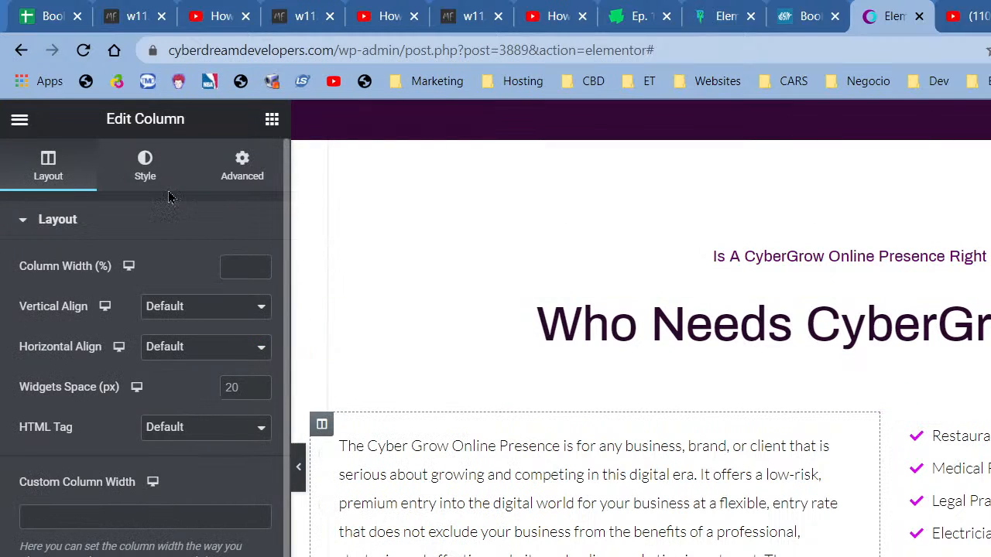
pyautogui.click(147, 174)
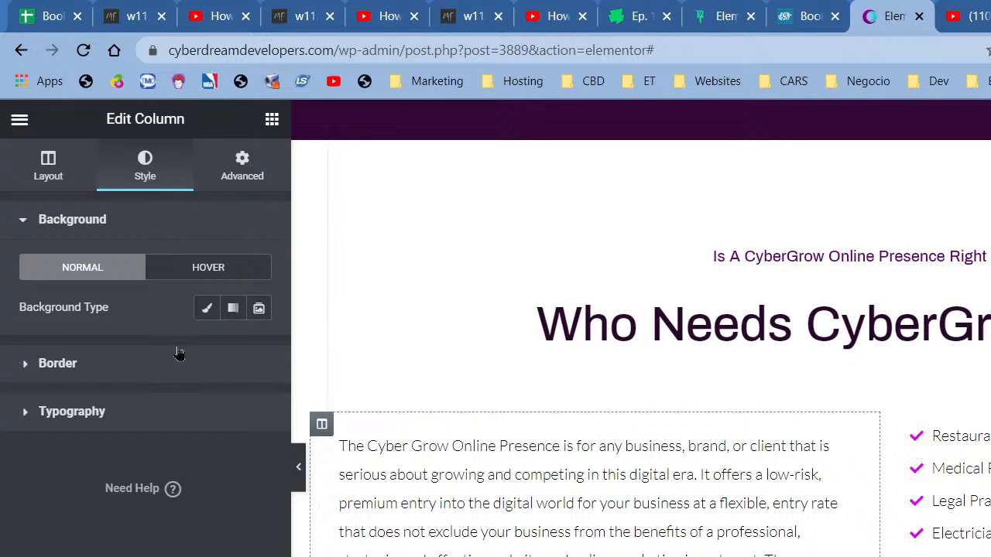
pyautogui.click(194, 370)
pyautogui.click(231, 356)
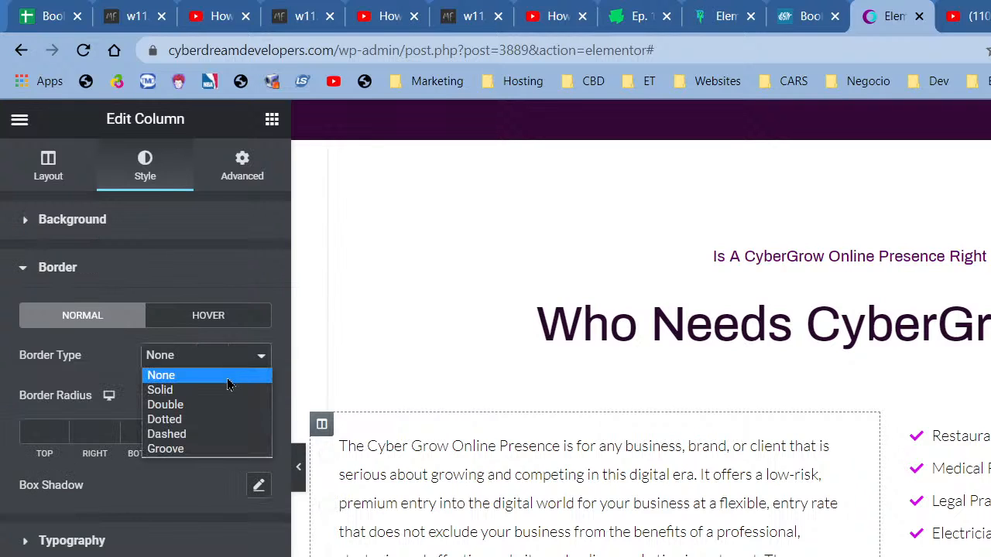
pyautogui.click(229, 392)
pyautogui.click(213, 431)
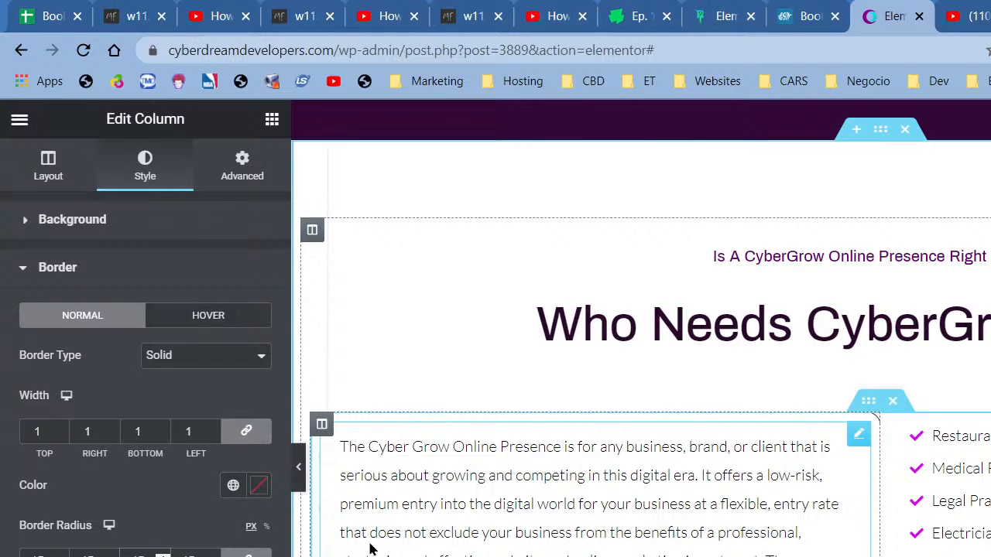
pyautogui.click(231, 488)
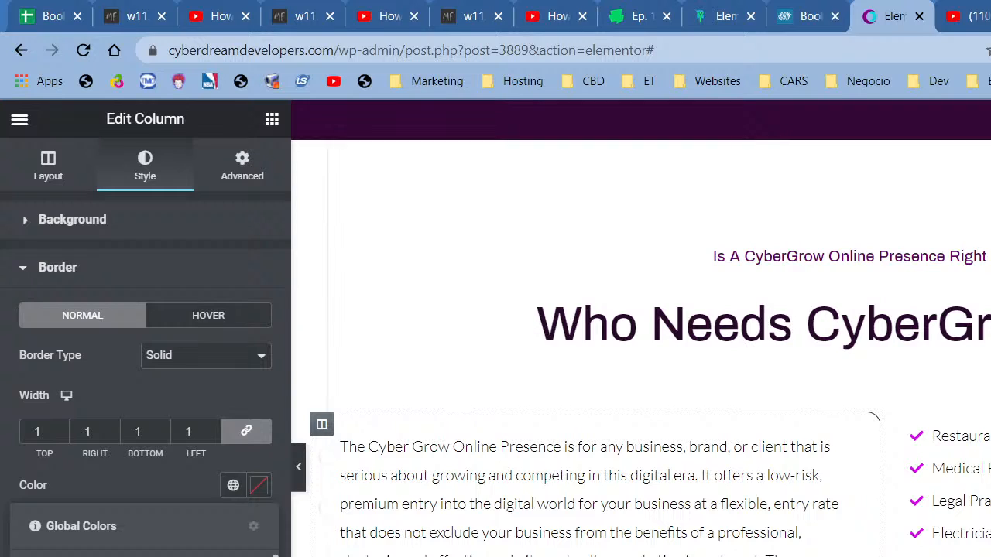
pyautogui.click(144, 555)
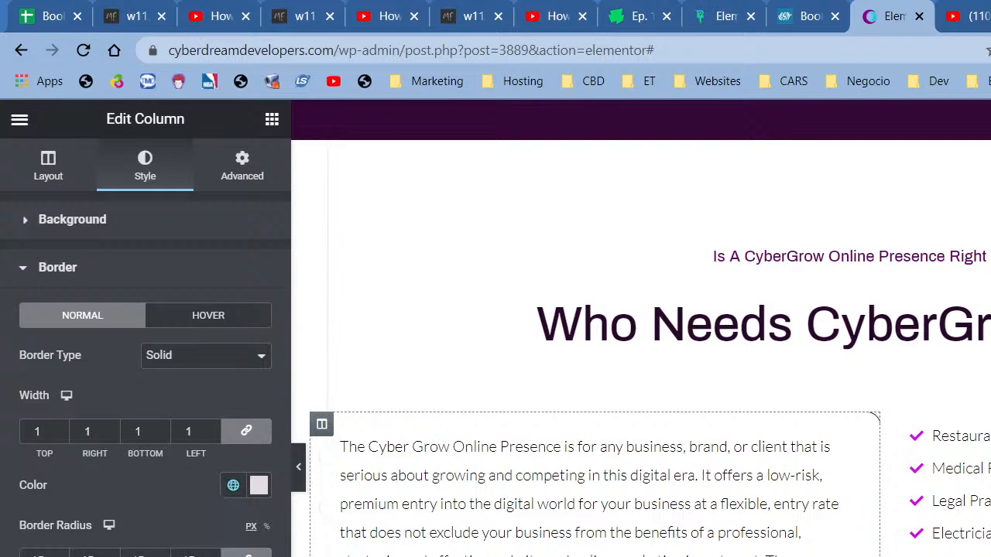
pyautogui.click(298, 467)
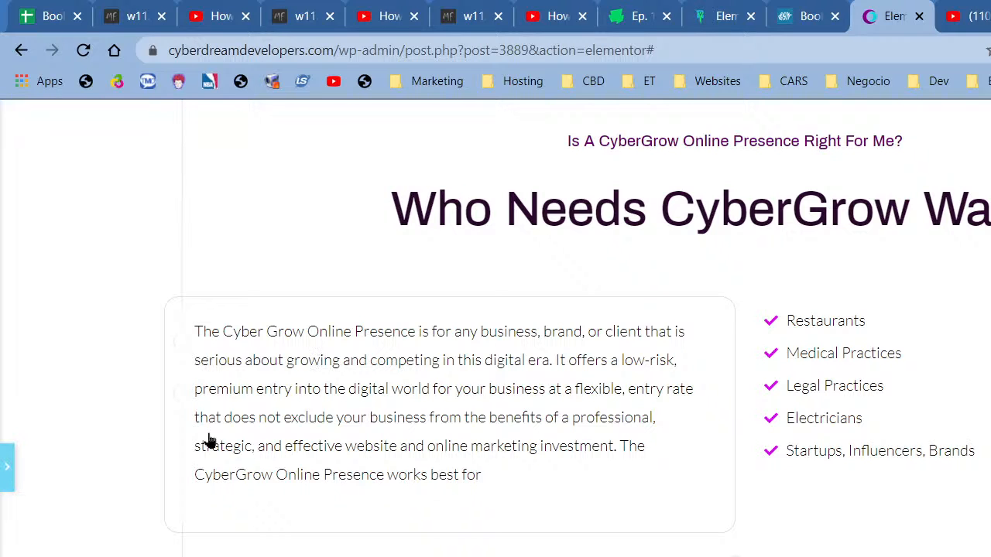
pyautogui.scroll(1, 542, 445)
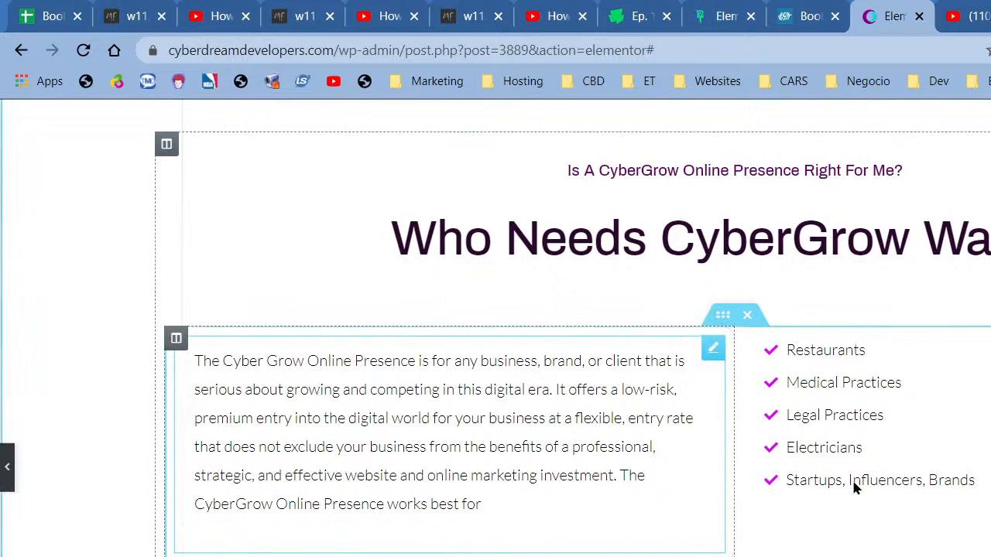
pyautogui.hotkey('ctrl', 'p')
# - Switch the 'Who Needs CyberGrow' section background from gradient to Video
pyautogui.rightClick(759, 277)
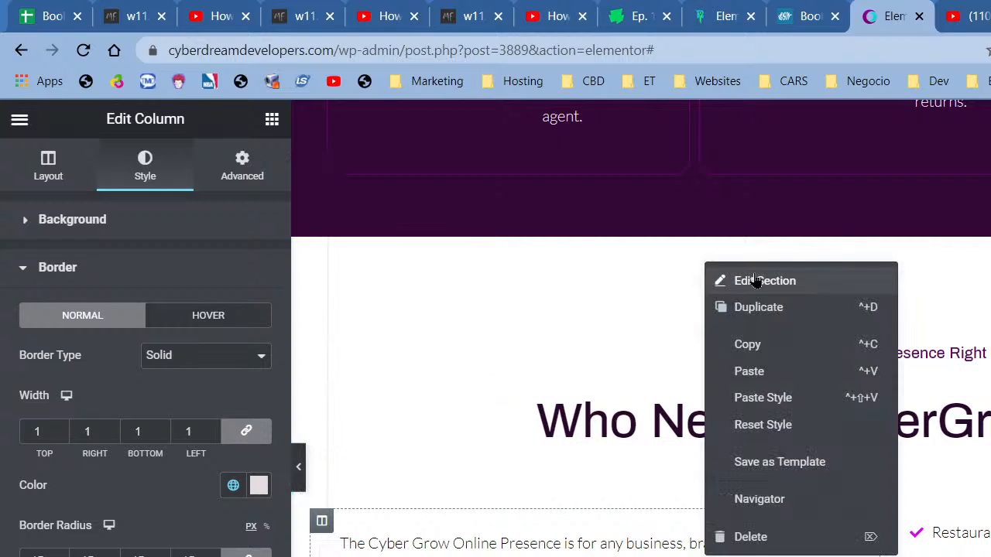
pyautogui.click(755, 280)
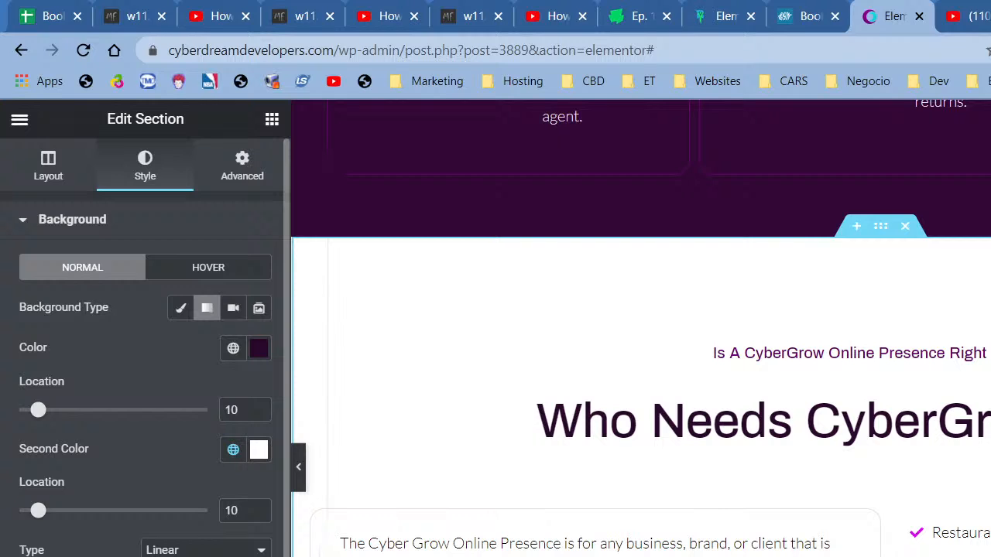
pyautogui.click(263, 555)
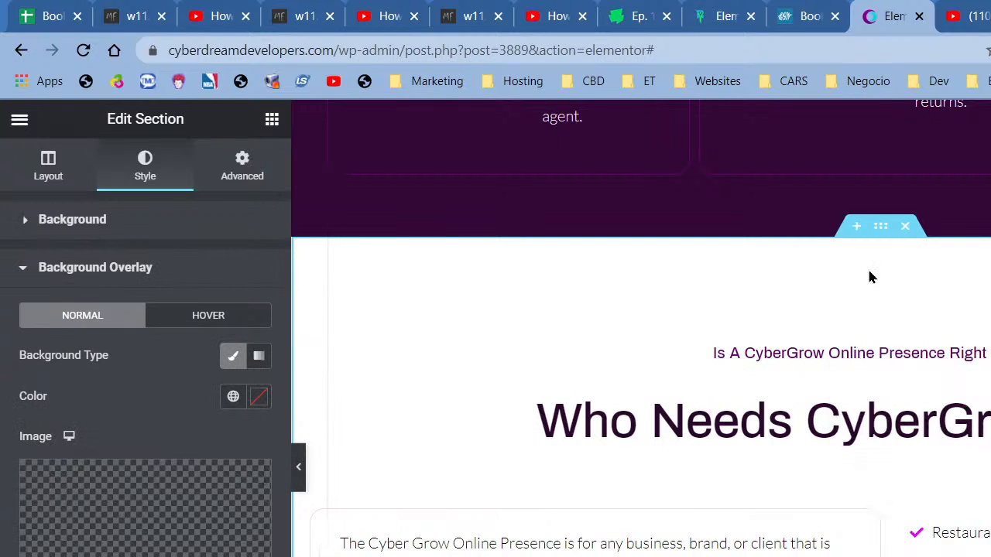
pyautogui.scroll(-3, 588, 511)
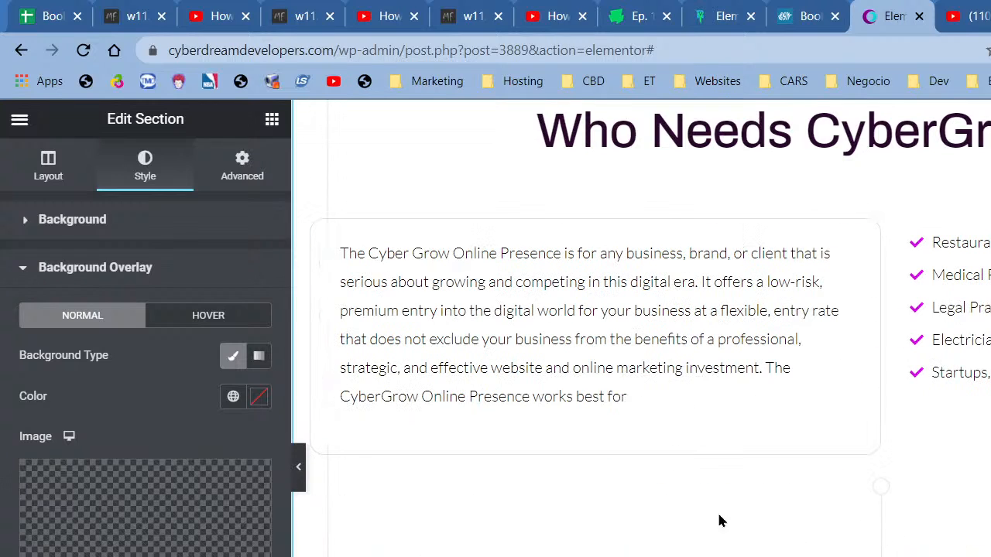
pyautogui.click(243, 170)
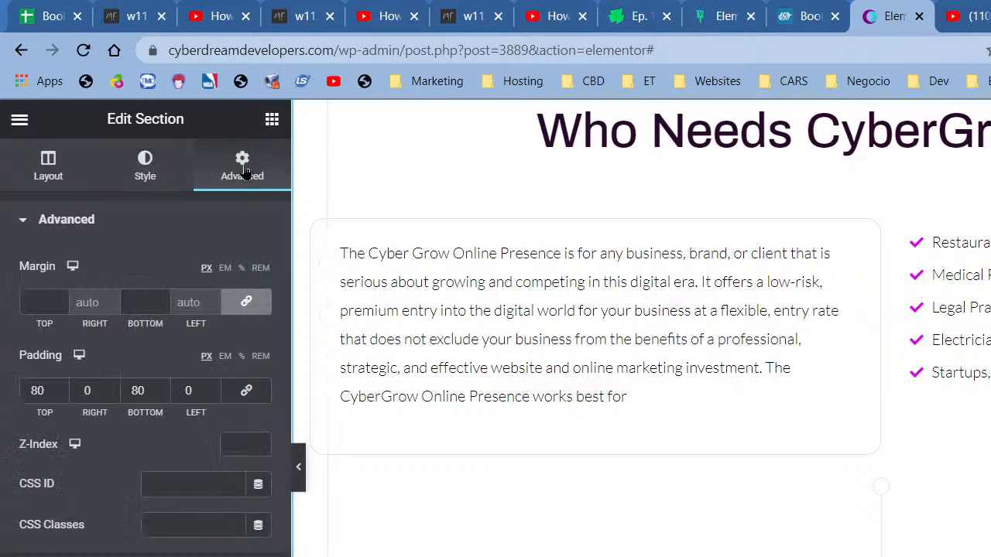
pyautogui.click(145, 170)
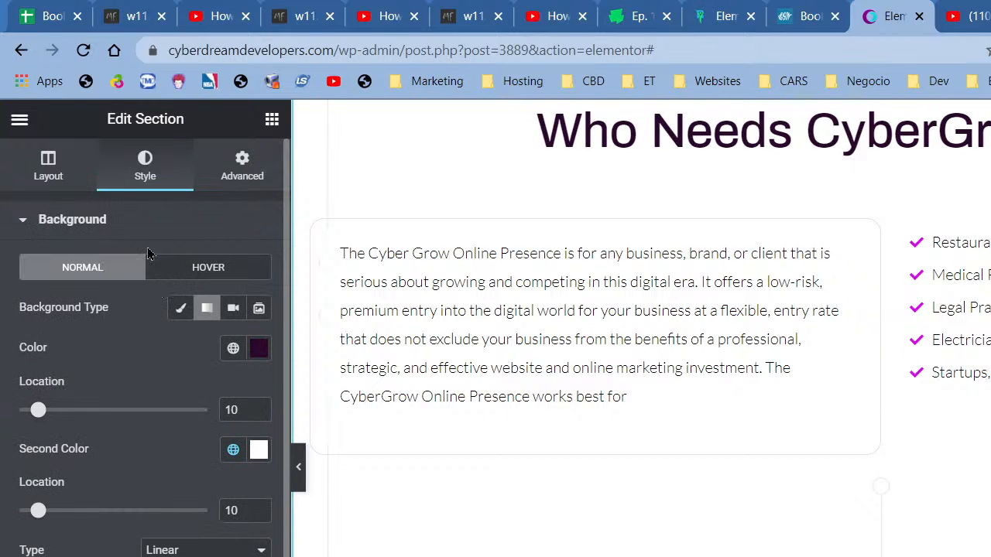
pyautogui.click(182, 308)
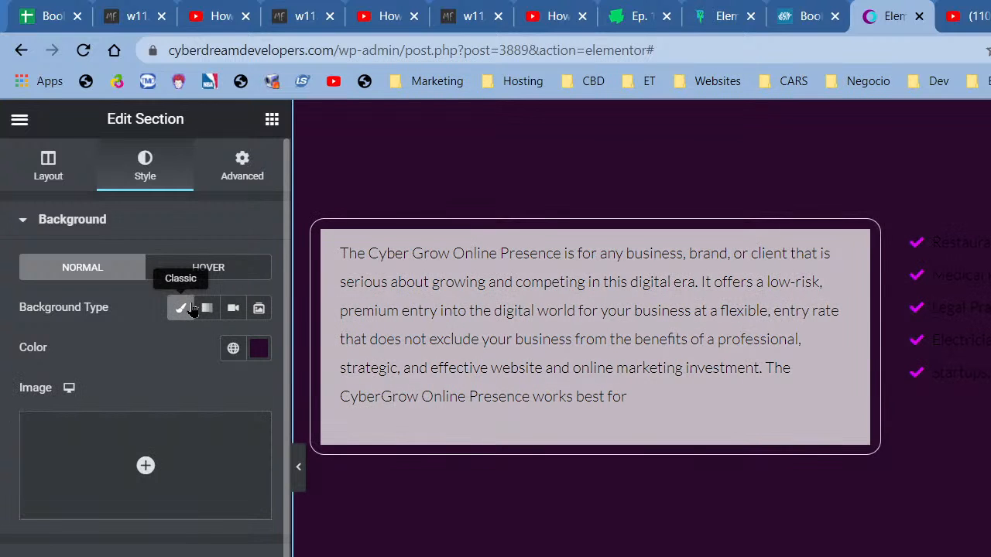
pyautogui.click(233, 308)
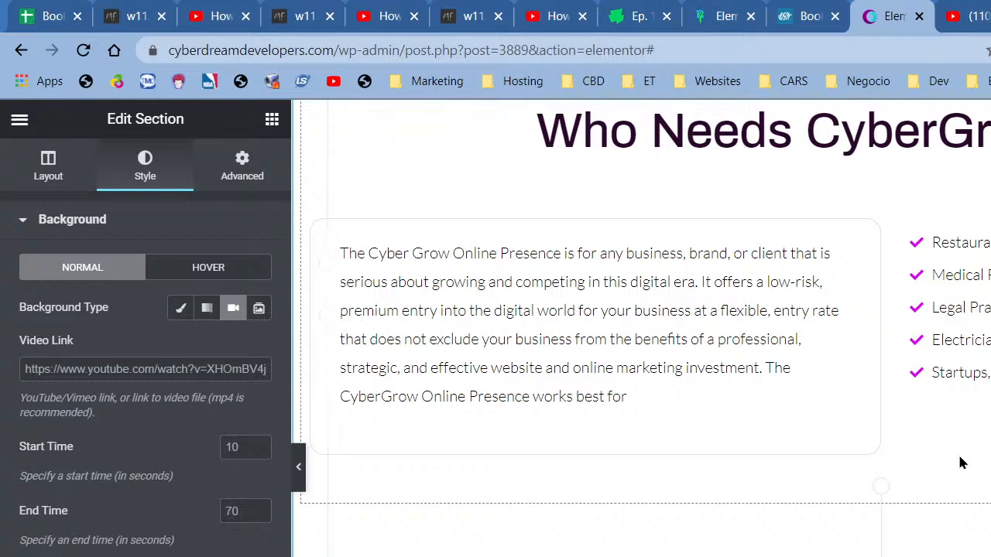
pyautogui.scroll(3, 877, 529)
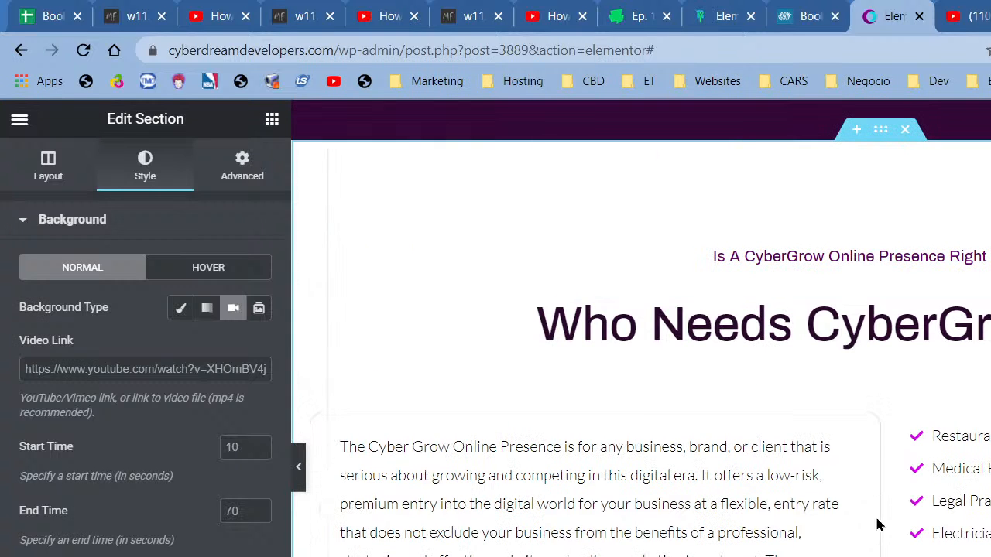
# - Set the text column's background to Classic and expand its Background Overlay settings
pyautogui.rightClick(317, 242)
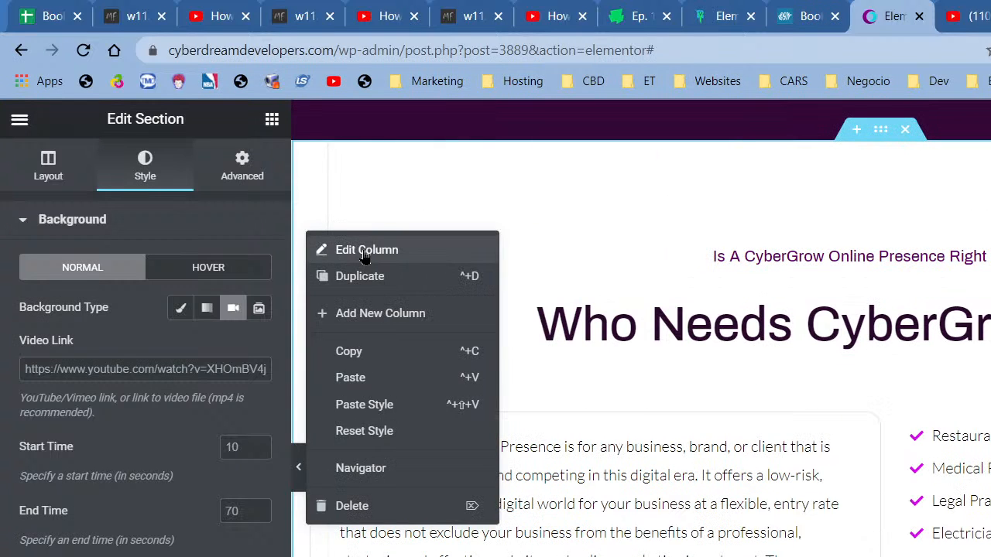
pyautogui.click(350, 252)
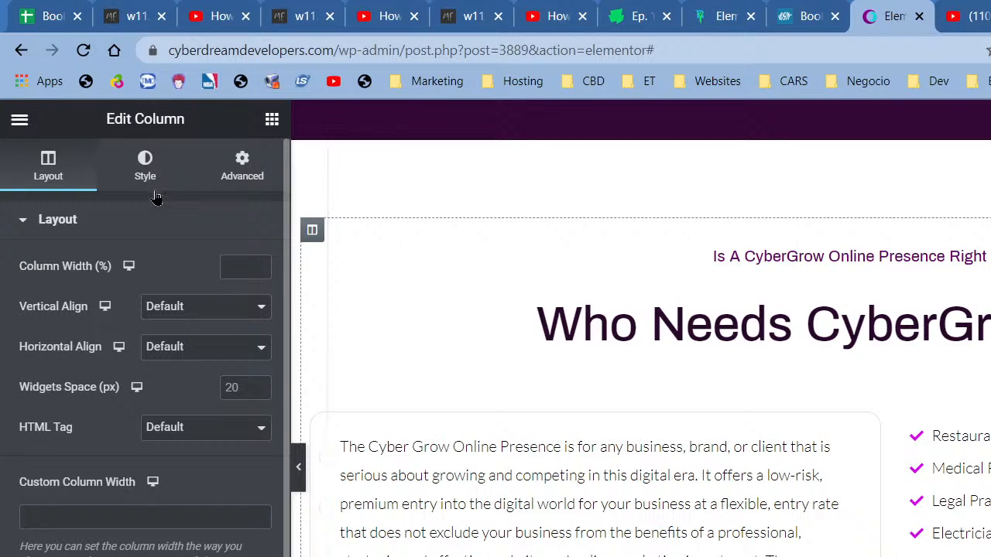
pyautogui.click(145, 166)
pyautogui.click(207, 308)
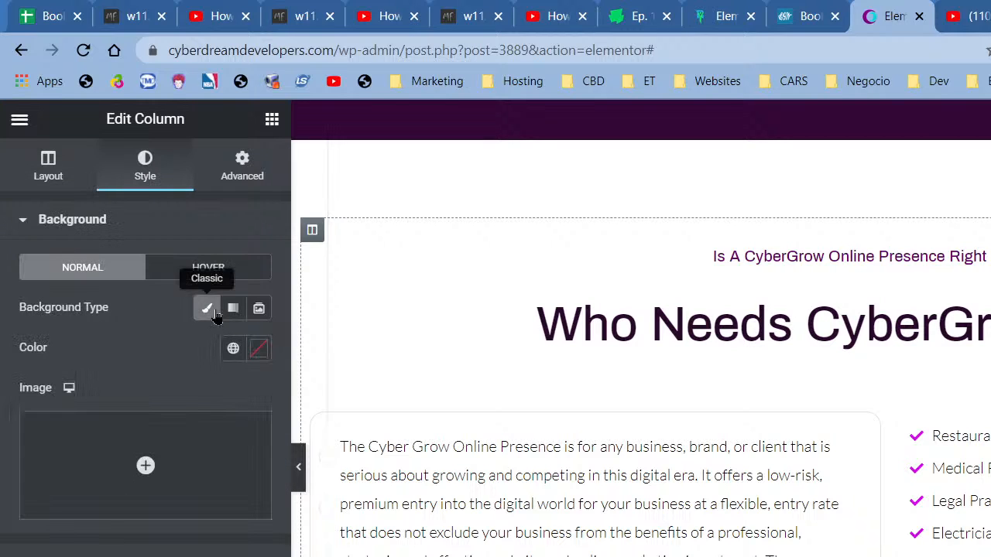
pyautogui.click(168, 553)
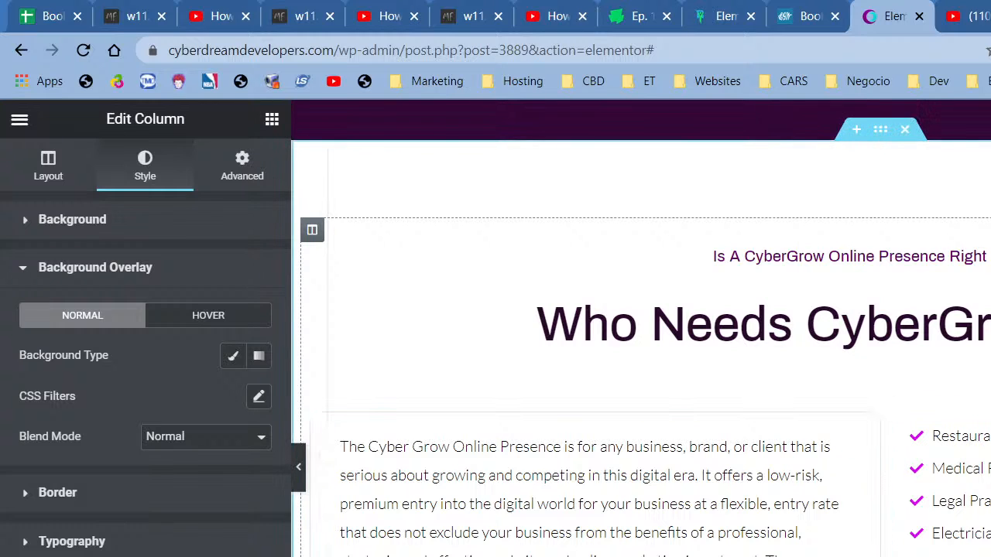
pyautogui.scroll(-1, 891, 500)
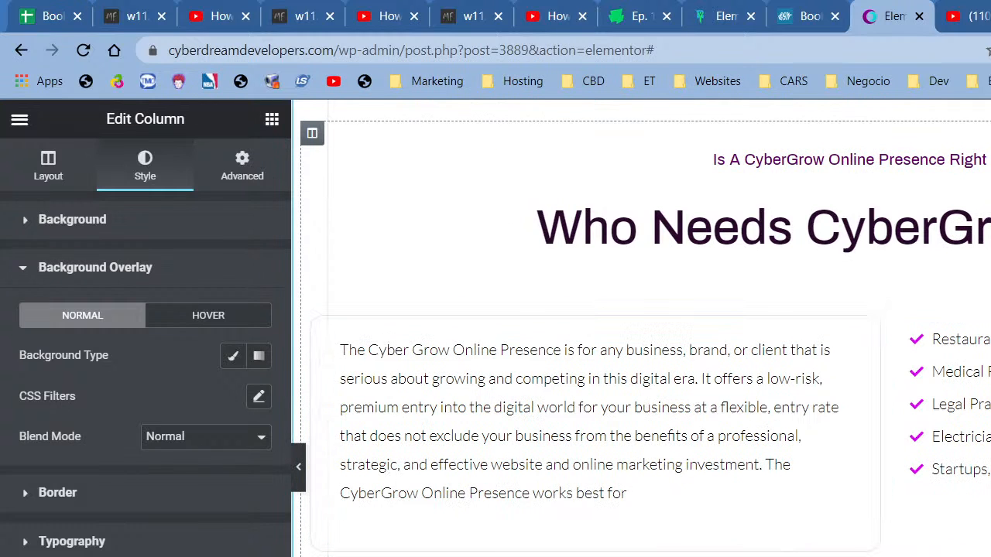
pyautogui.scroll(2, 862, 235)
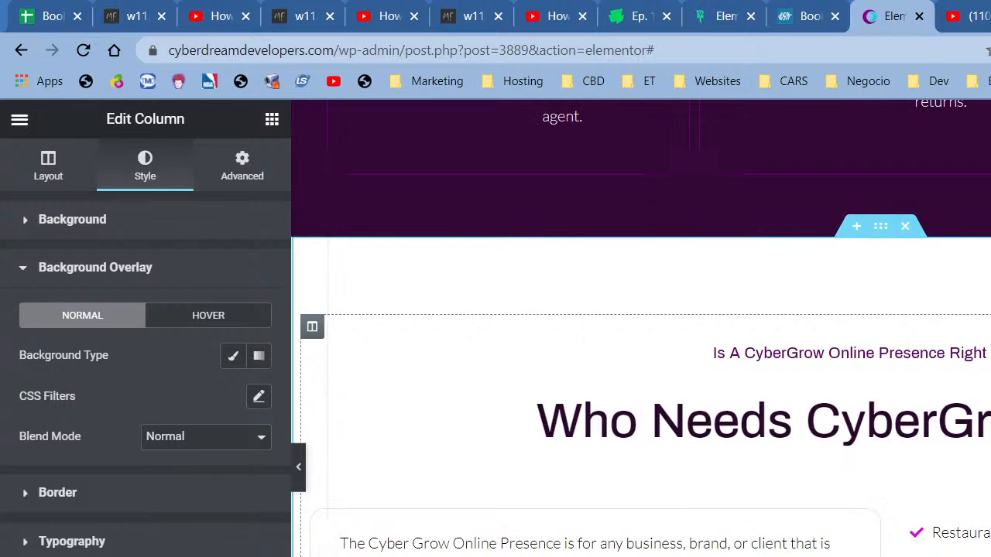
pyautogui.rightClick(876, 231)
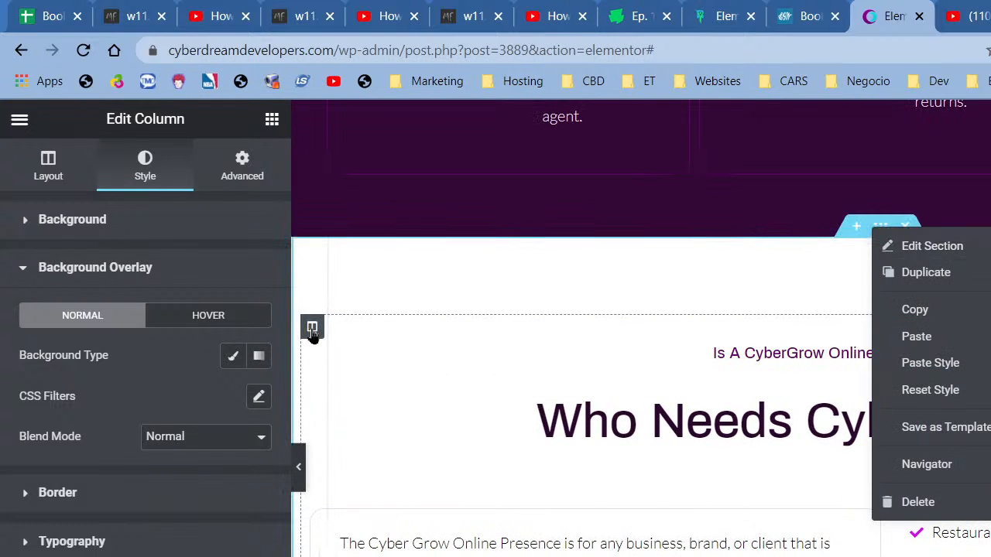
# - Set the inner section's background to Classic and expand its Background Overlay settings
pyautogui.rightClick(870, 506)
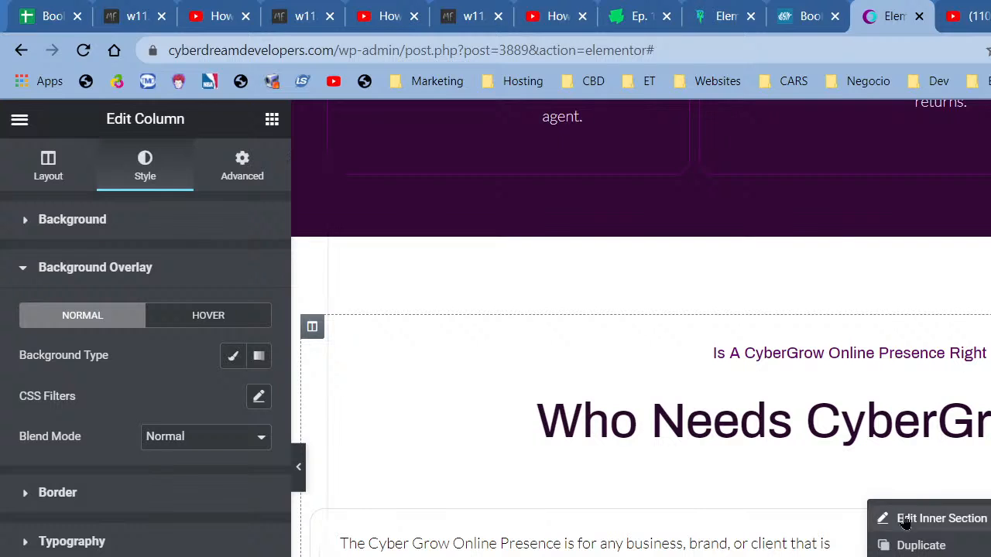
pyautogui.click(906, 519)
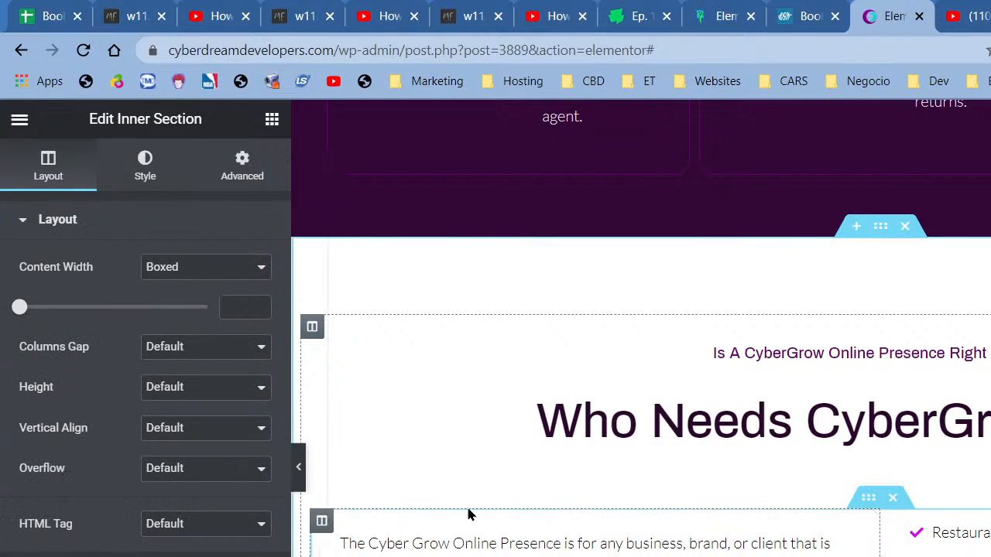
pyautogui.click(136, 187)
pyautogui.click(180, 308)
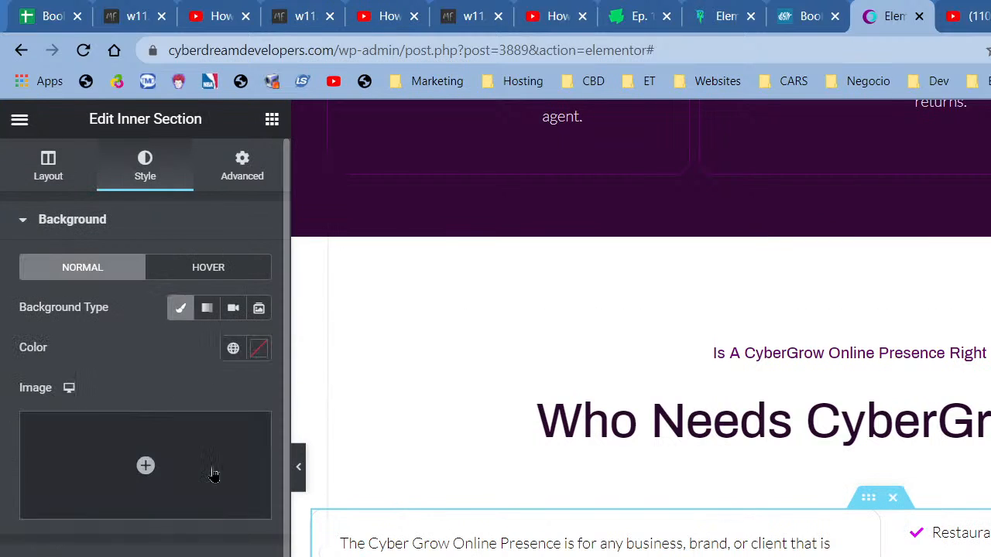
pyautogui.click(212, 553)
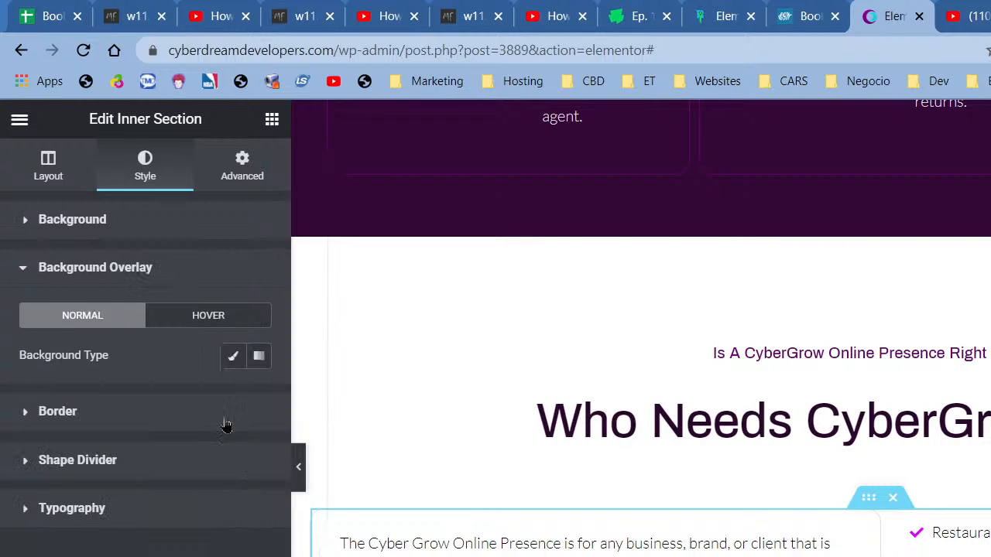
pyautogui.scroll(-3, 743, 466)
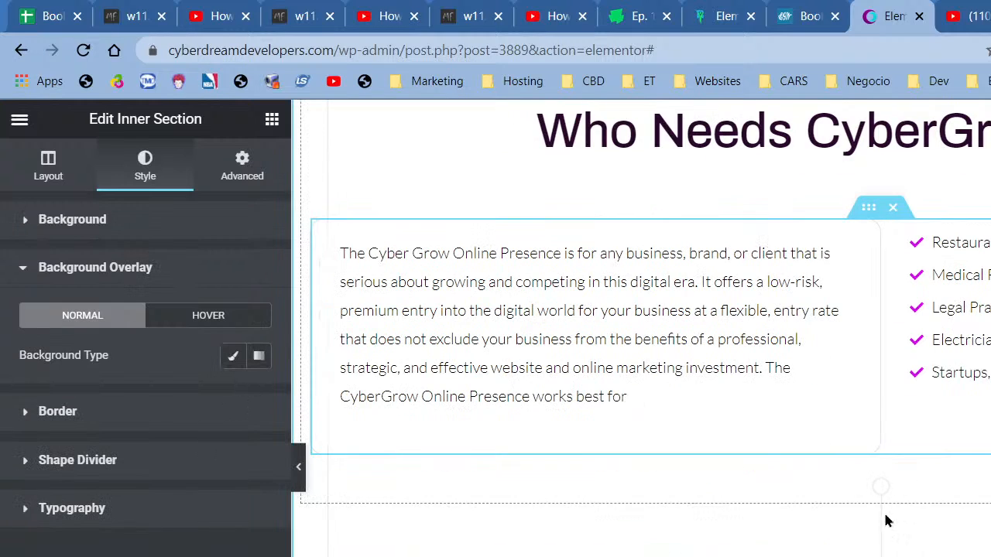
pyautogui.click(700, 534)
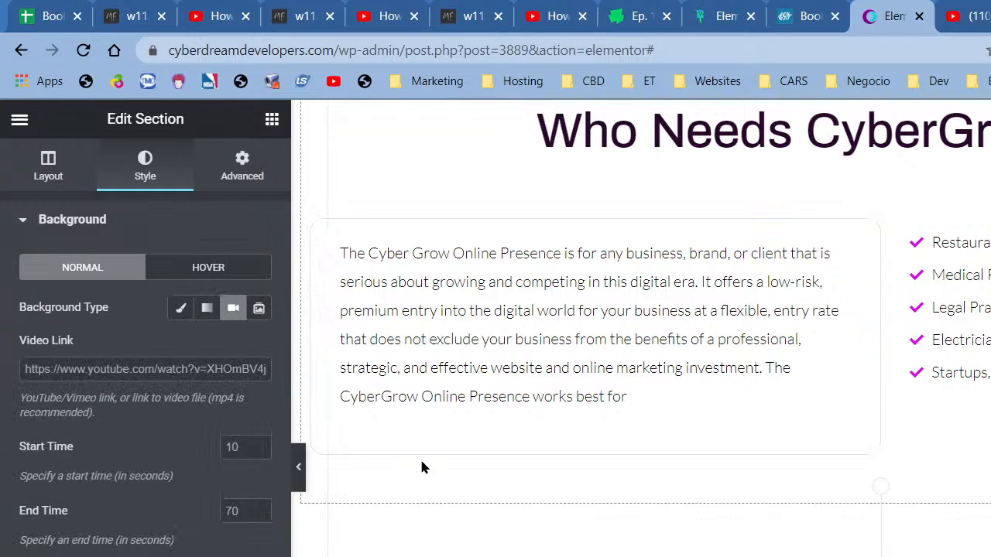
# - Switch the section background from Video back to Gradient and expand Background Overlay
pyautogui.click(196, 371)
pyautogui.click(182, 309)
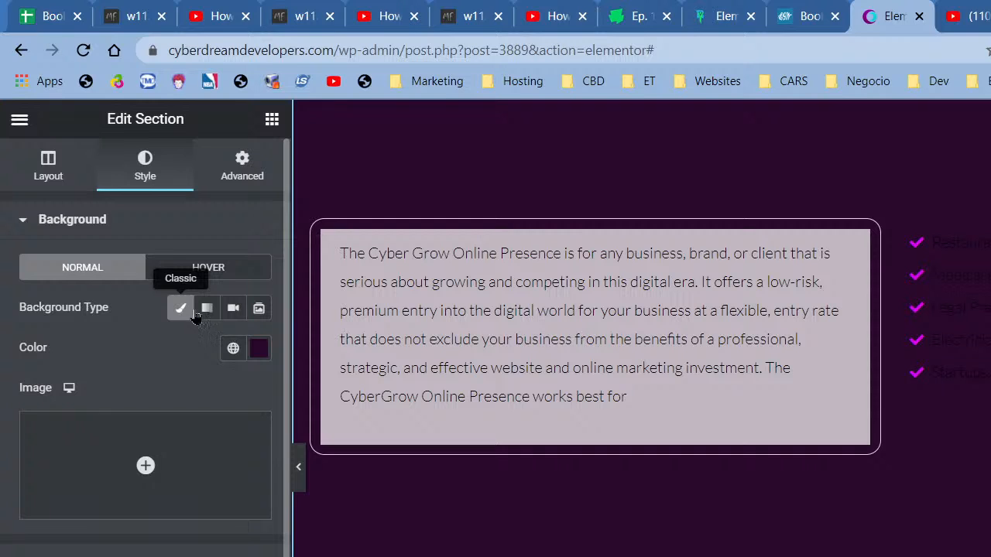
pyautogui.click(205, 310)
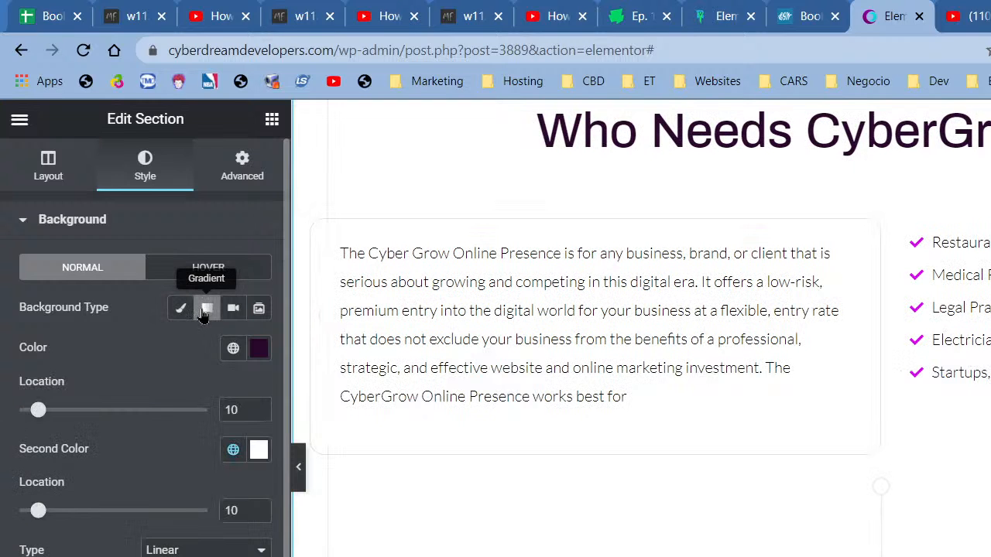
pyautogui.click(116, 556)
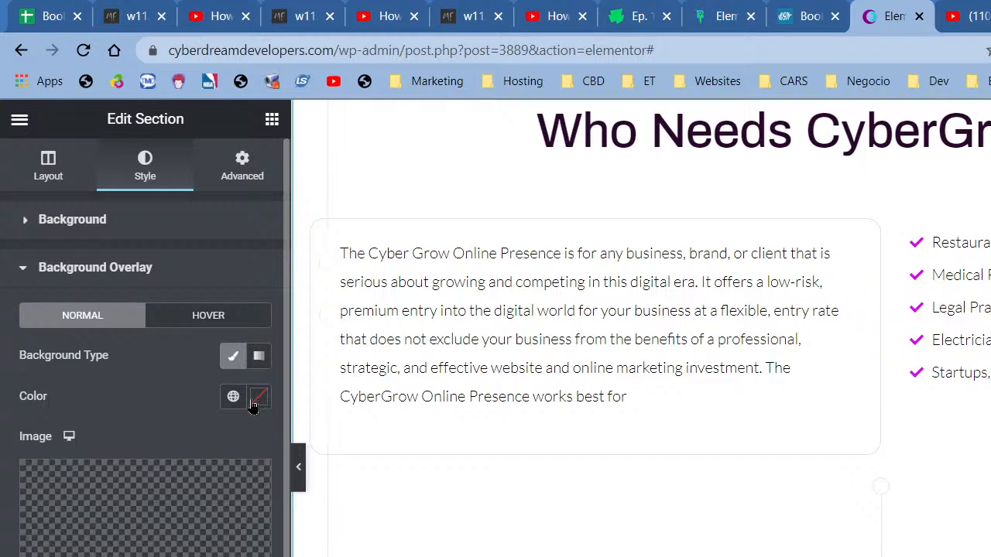
pyautogui.scroll(1, 641, 328)
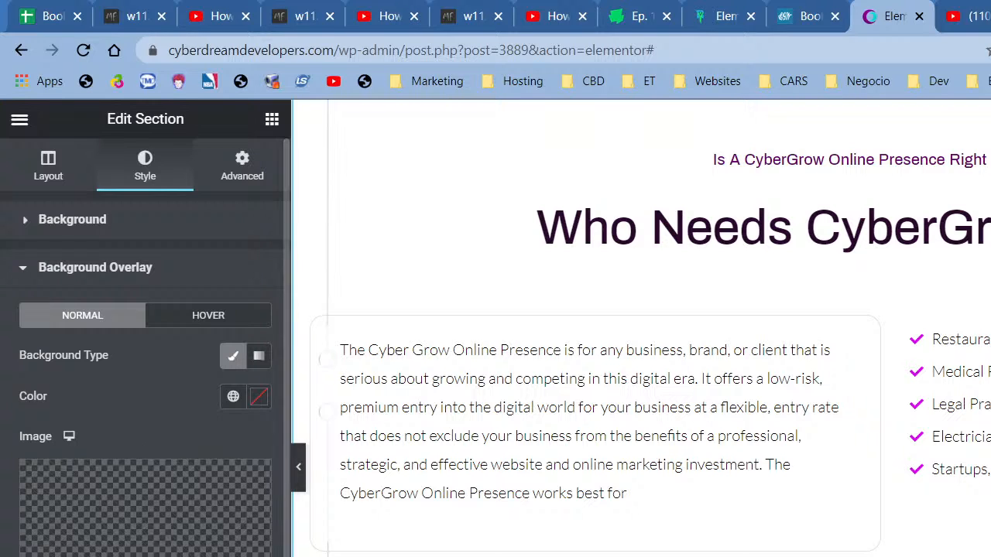
pyautogui.scroll(-4, 739, 533)
pyautogui.scroll(-8, 739, 533)
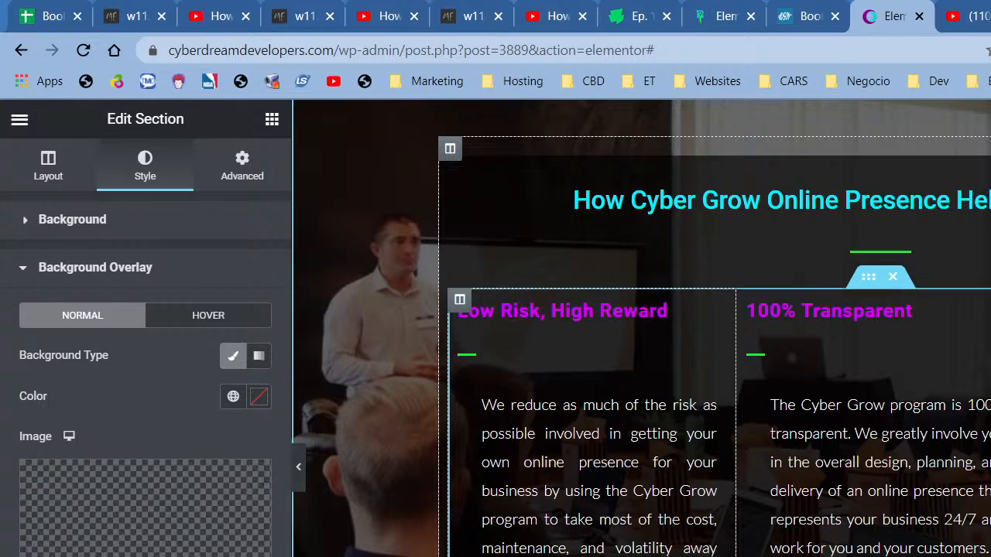
pyautogui.scroll(13, 739, 533)
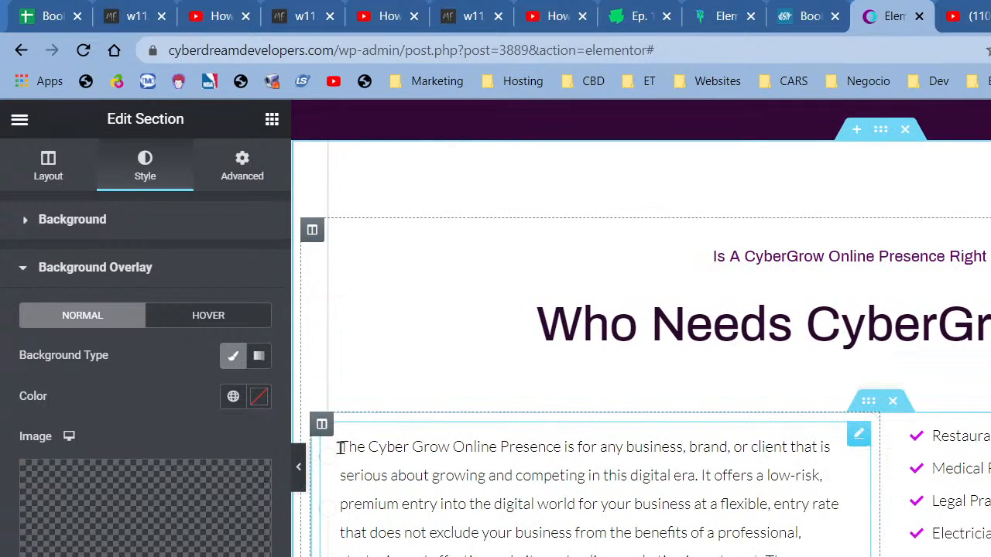
pyautogui.scroll(1, 364, 190)
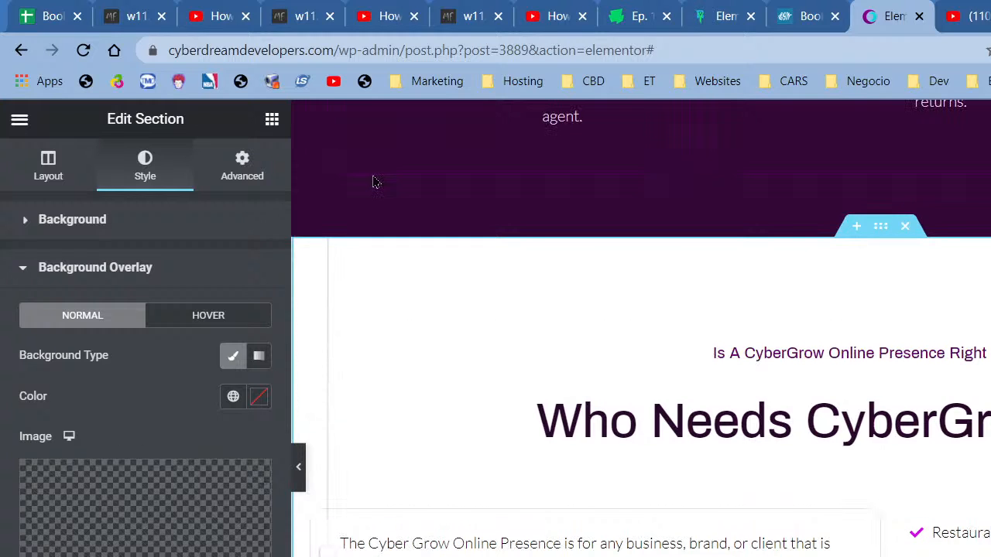
# - Reopen the section's settings from its handle to review them
pyautogui.rightClick(828, 255)
pyautogui.click(895, 273)
pyautogui.scroll(-5, 674, 377)
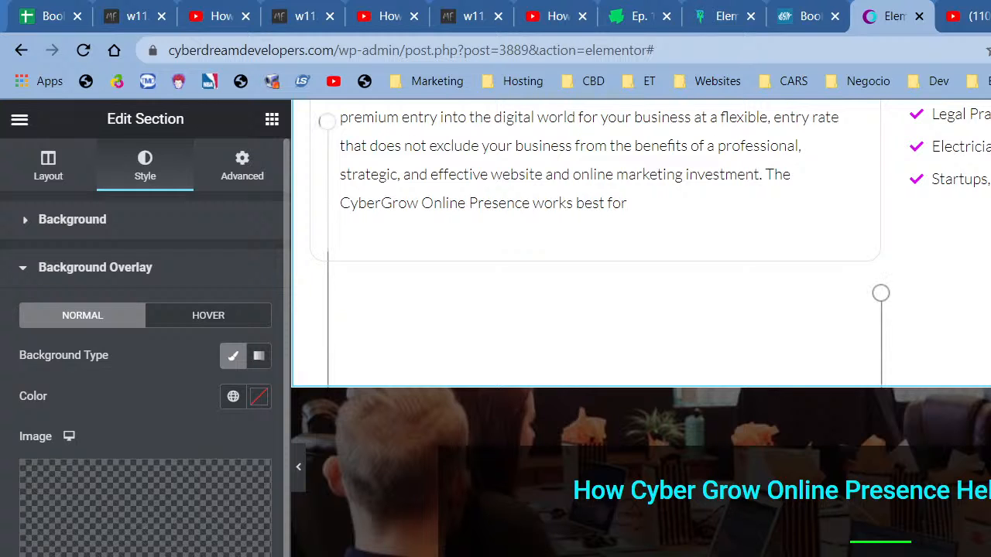
pyautogui.scroll(4, 795, 537)
pyautogui.scroll(-3, 770, 538)
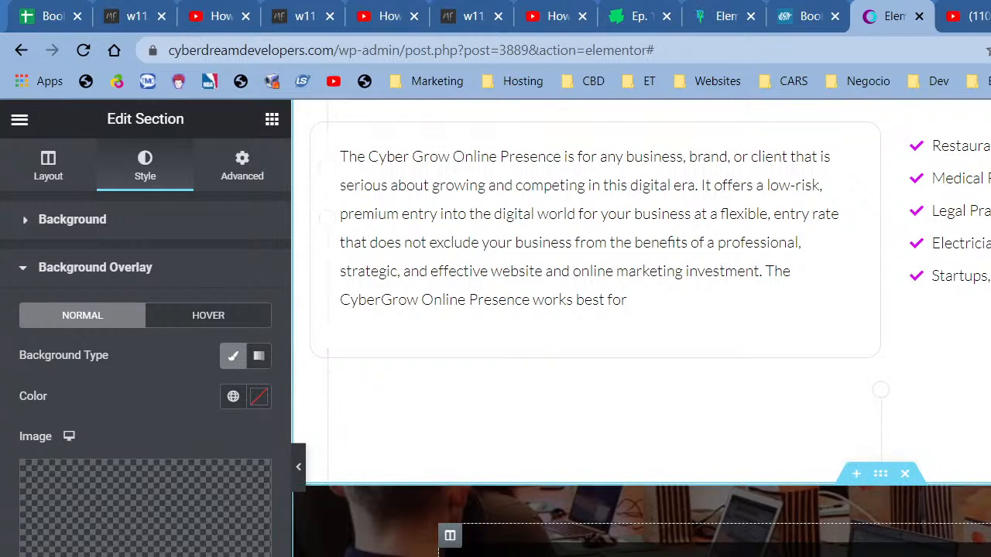
# - Clear the section's dark Background Overlay colour
pyautogui.click(233, 397)
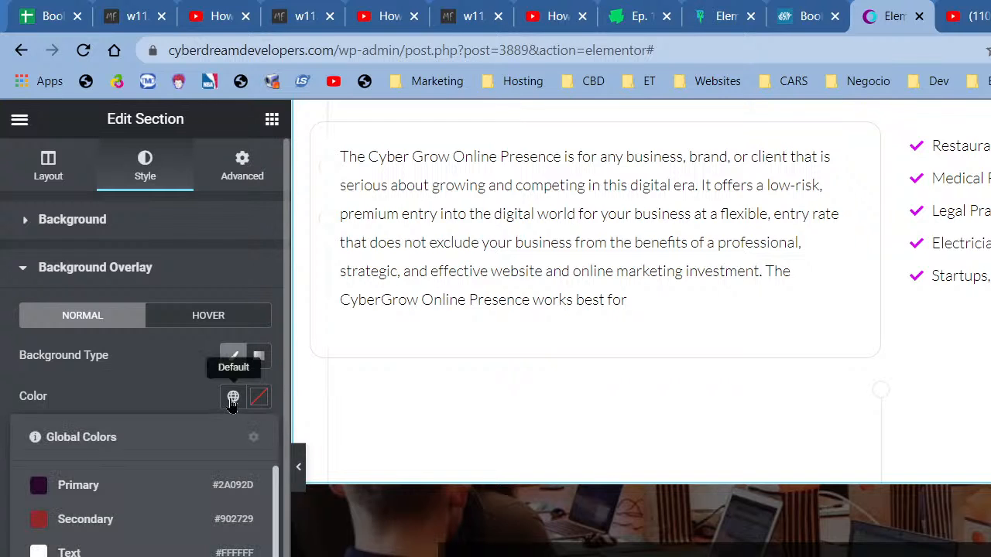
pyautogui.click(124, 502)
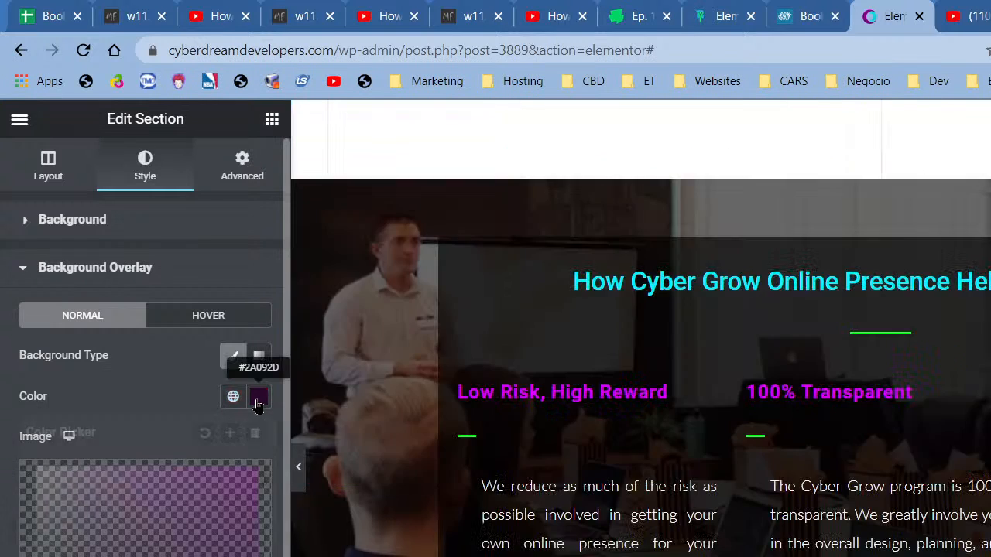
pyautogui.click(259, 397)
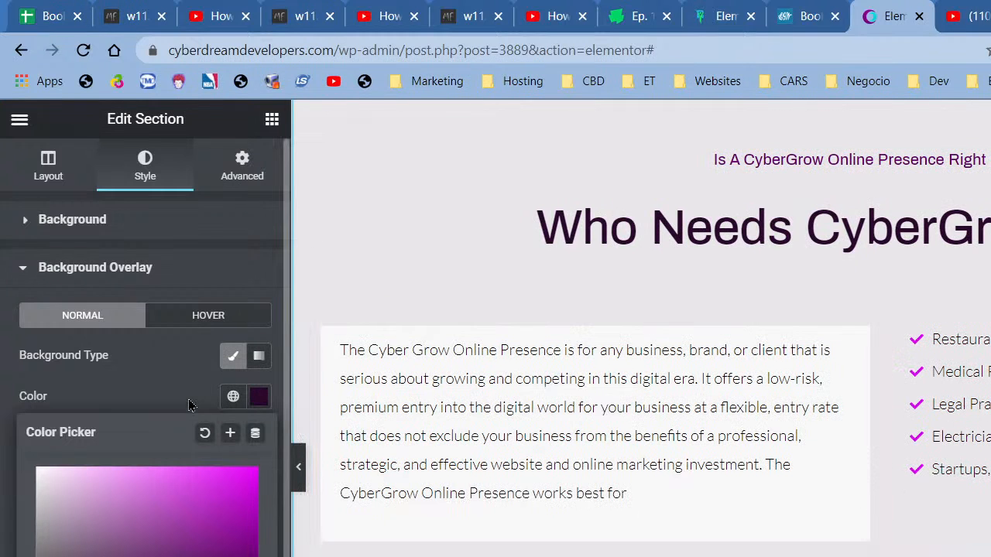
pyautogui.click(190, 402)
pyautogui.click(231, 397)
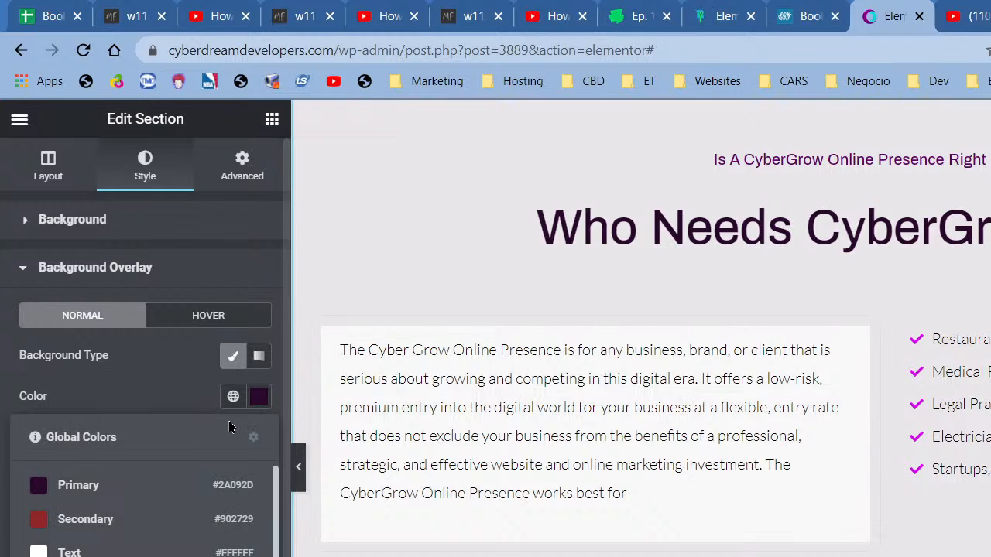
pyautogui.click(258, 398)
pyautogui.click(205, 434)
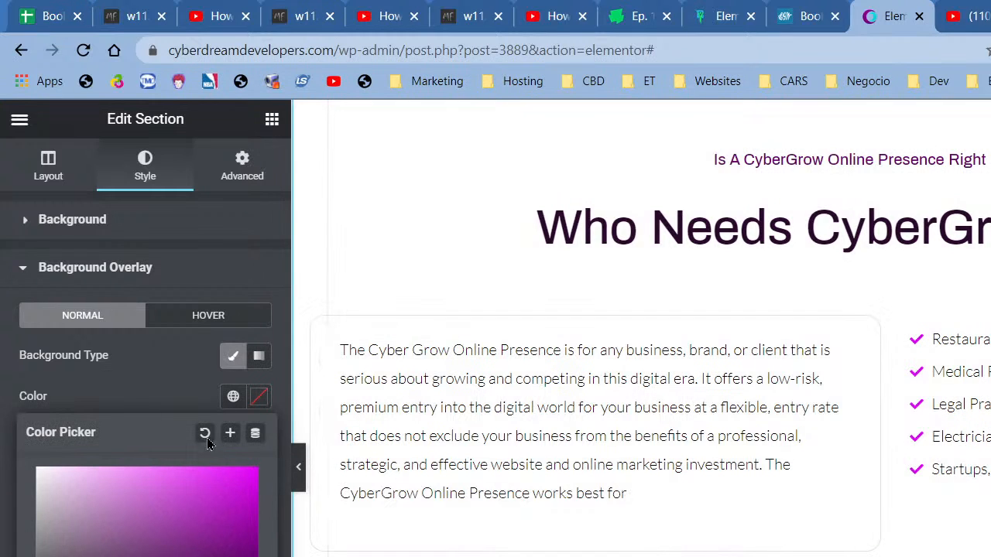
pyautogui.click(189, 404)
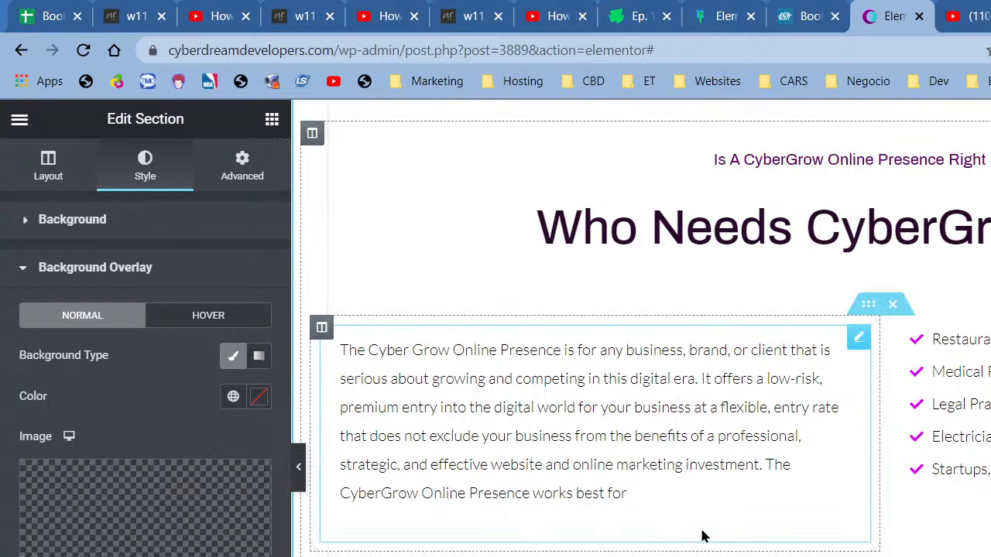
# - Delete the section's background overlay image so it shows plain white
pyautogui.scroll(3, 814, 495)
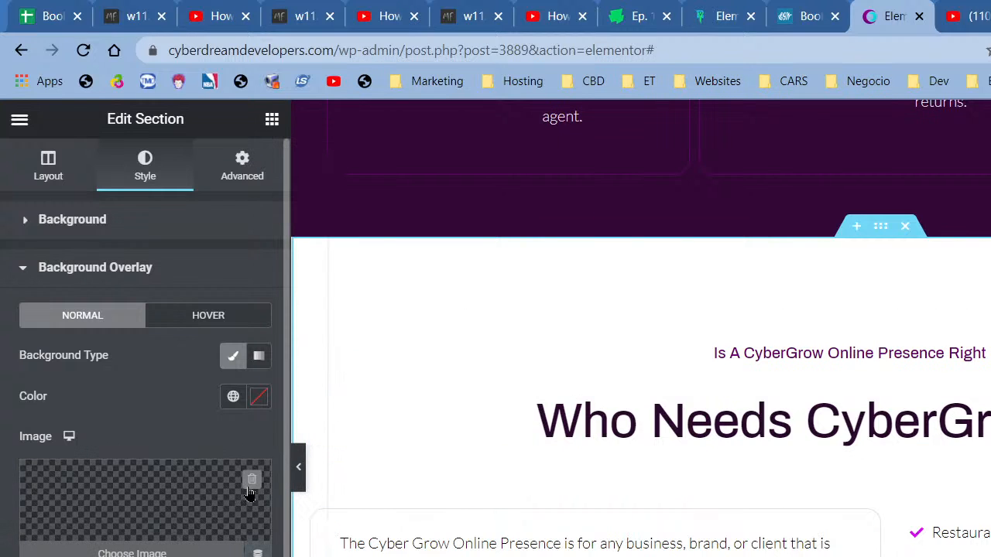
pyautogui.click(252, 480)
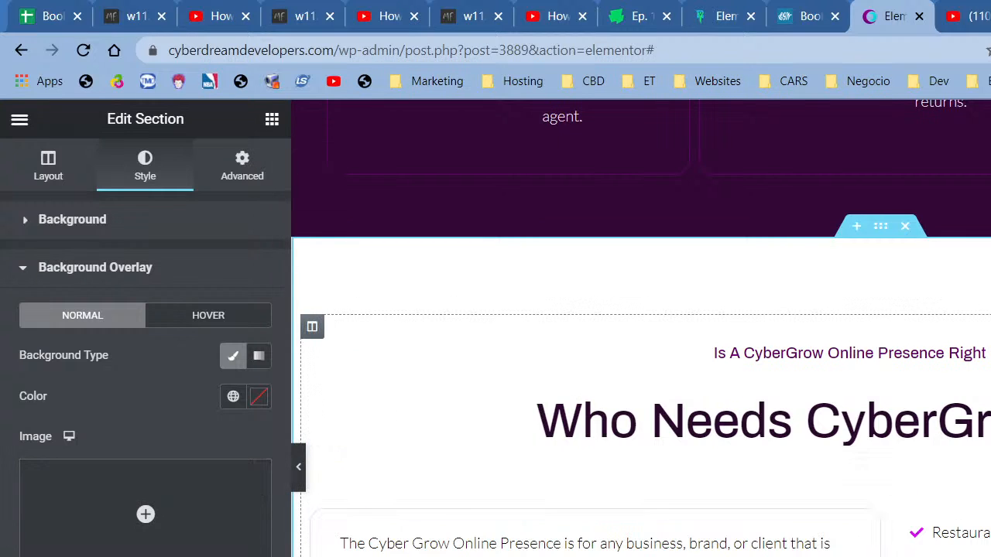
pyautogui.scroll(-4, 566, 428)
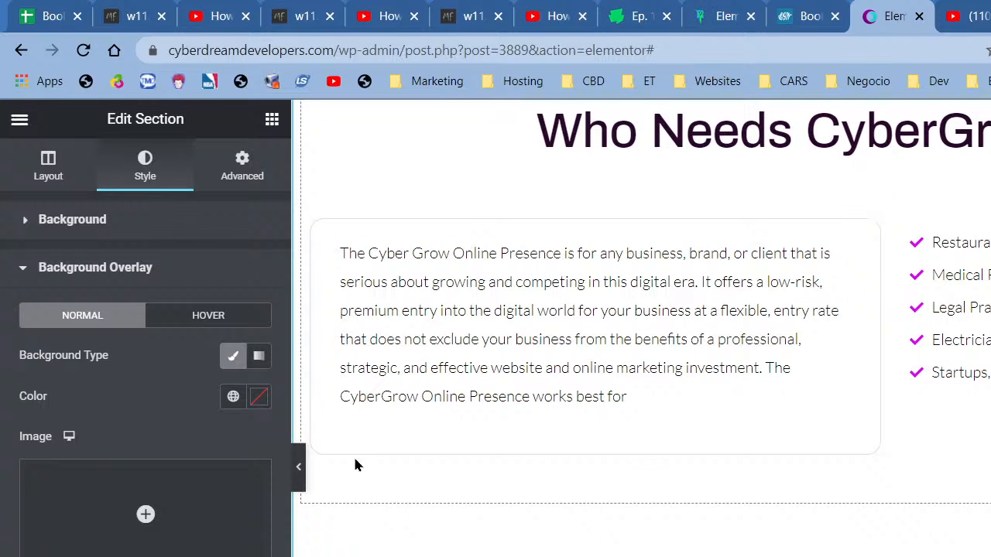
# - Give the text column a Classic background using the off-white global colour New Item #9
pyautogui.rightClick(328, 241)
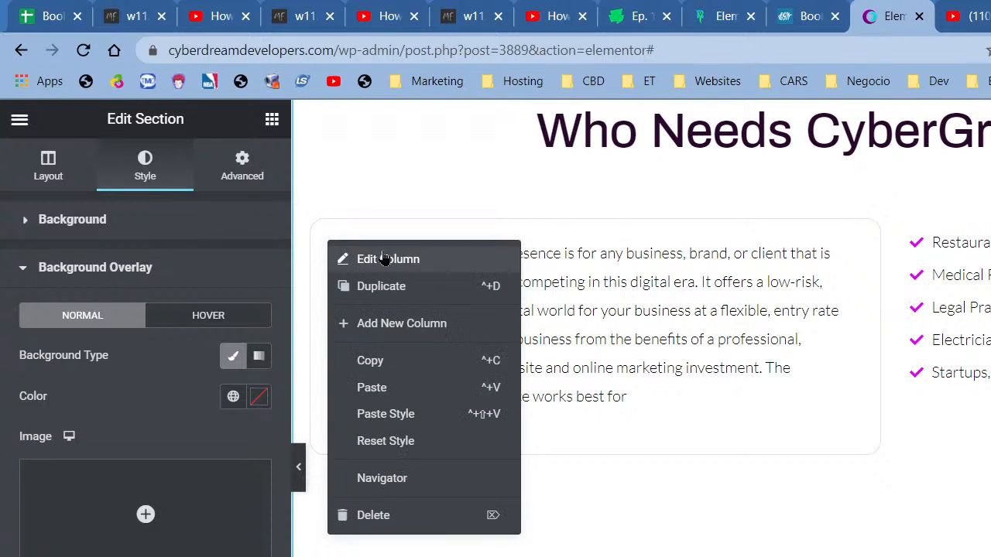
pyautogui.click(384, 258)
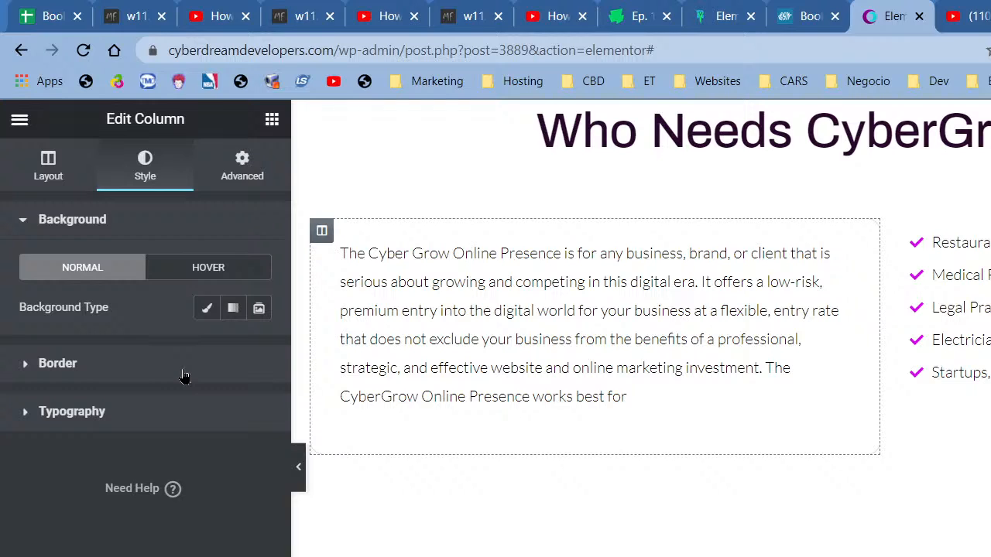
pyautogui.click(207, 308)
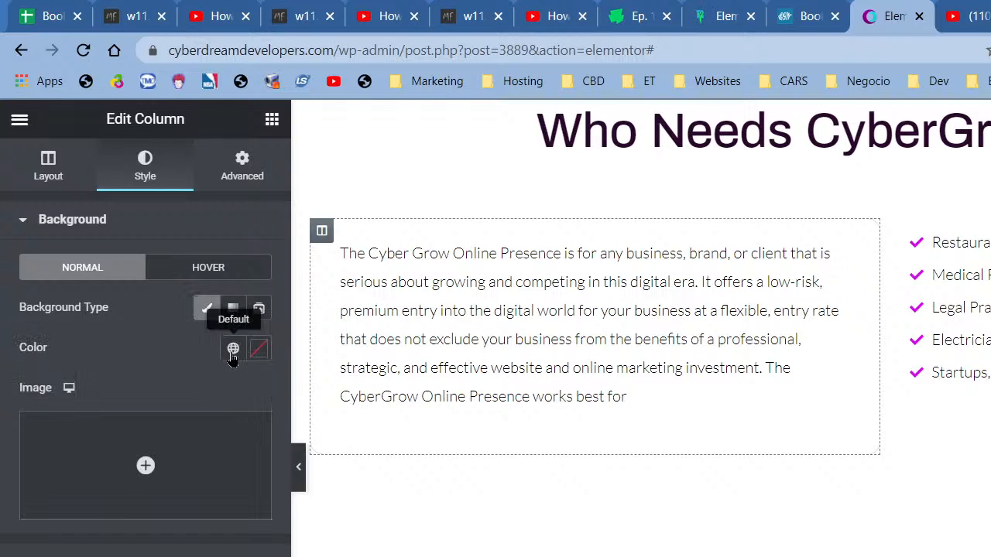
pyautogui.click(233, 349)
pyautogui.scroll(-5, 162, 511)
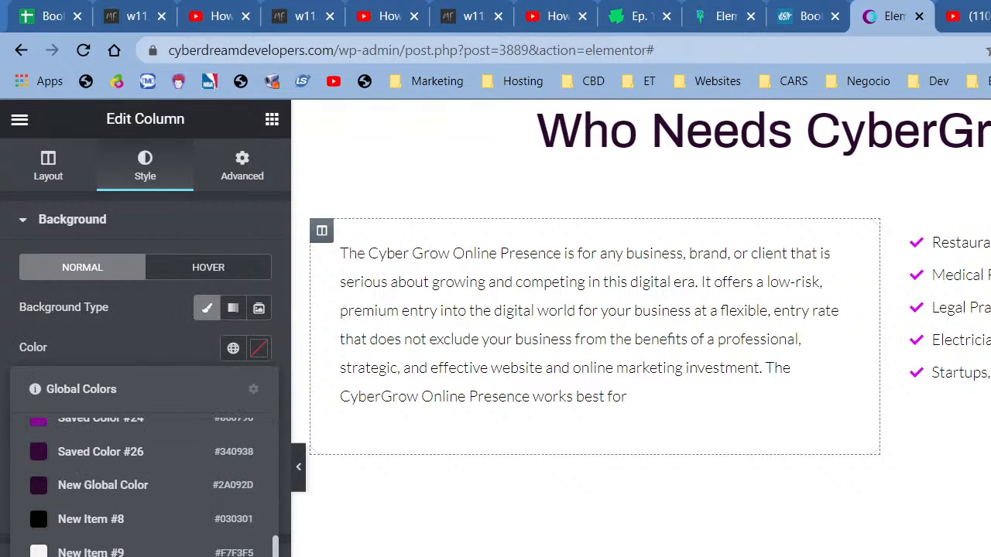
pyautogui.click(91, 551)
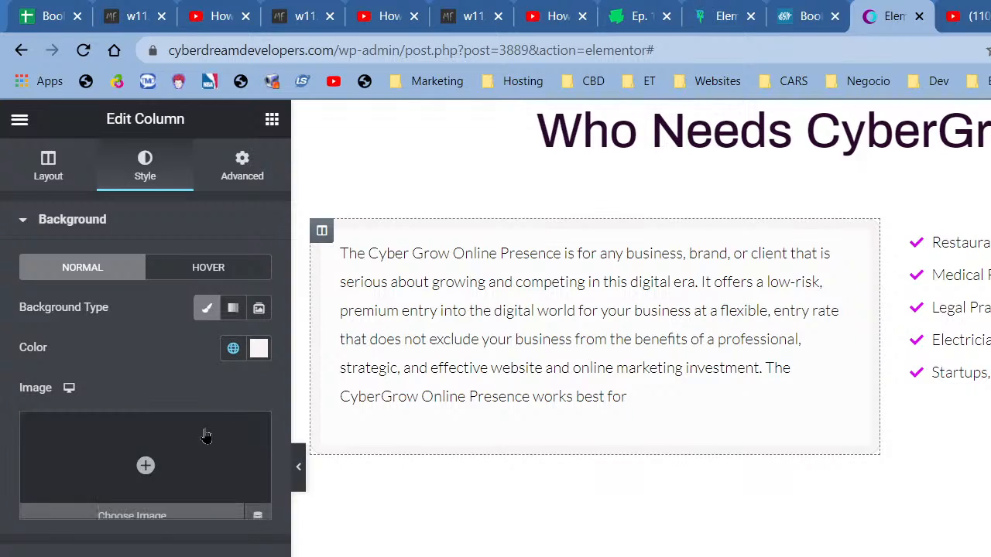
# - Try a greyish pink global colour on the column, then switch it to near-white
pyautogui.click(233, 349)
pyautogui.scroll(-2, 167, 540)
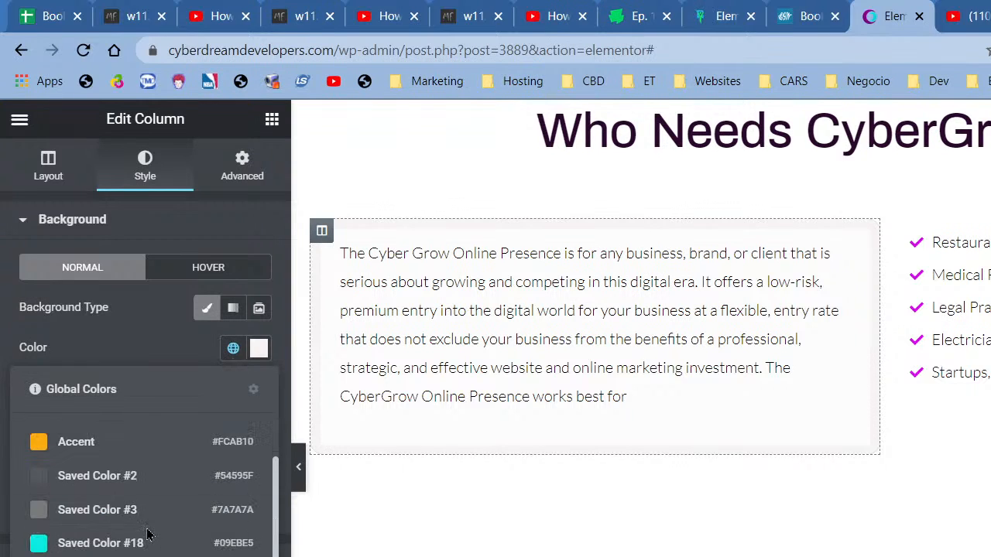
pyautogui.scroll(-5, 167, 539)
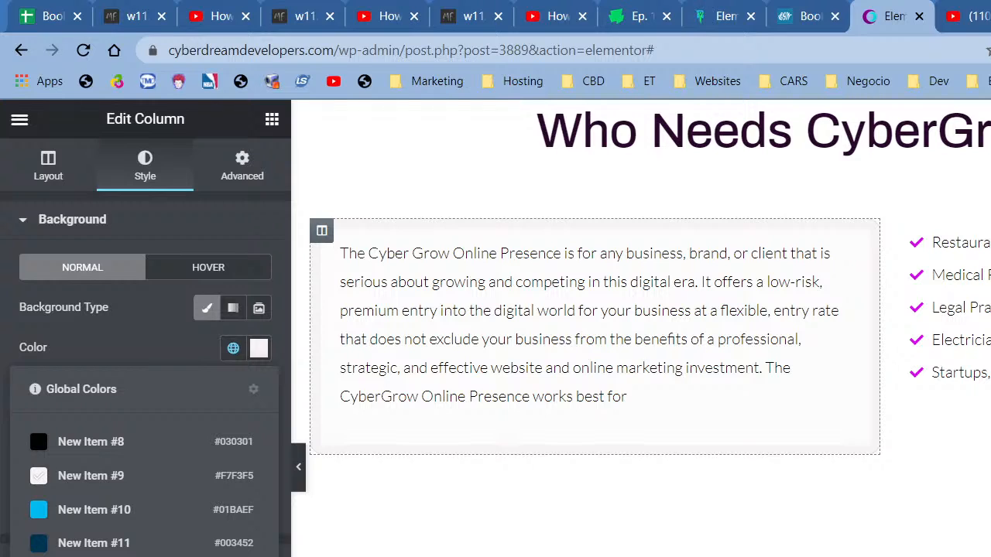
pyautogui.click(145, 553)
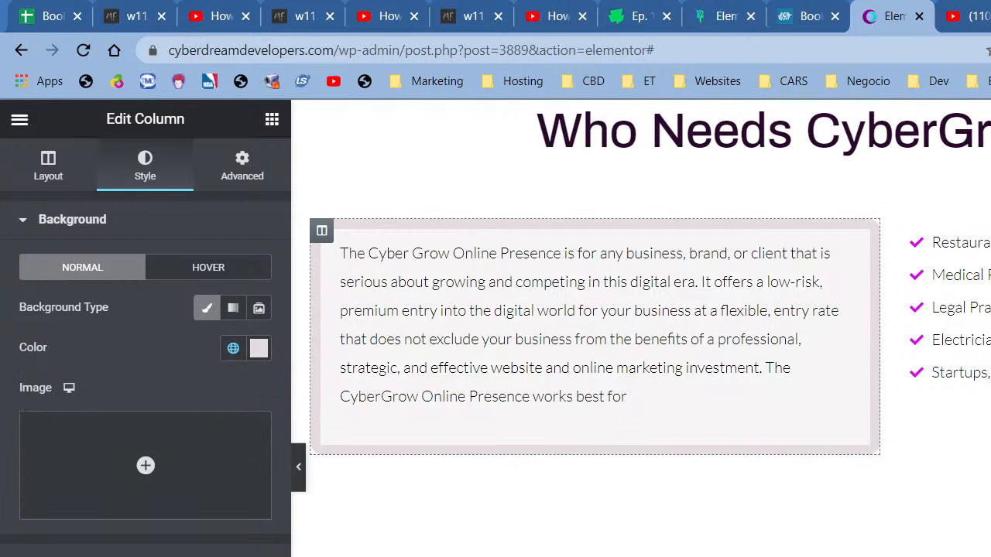
pyautogui.click(233, 348)
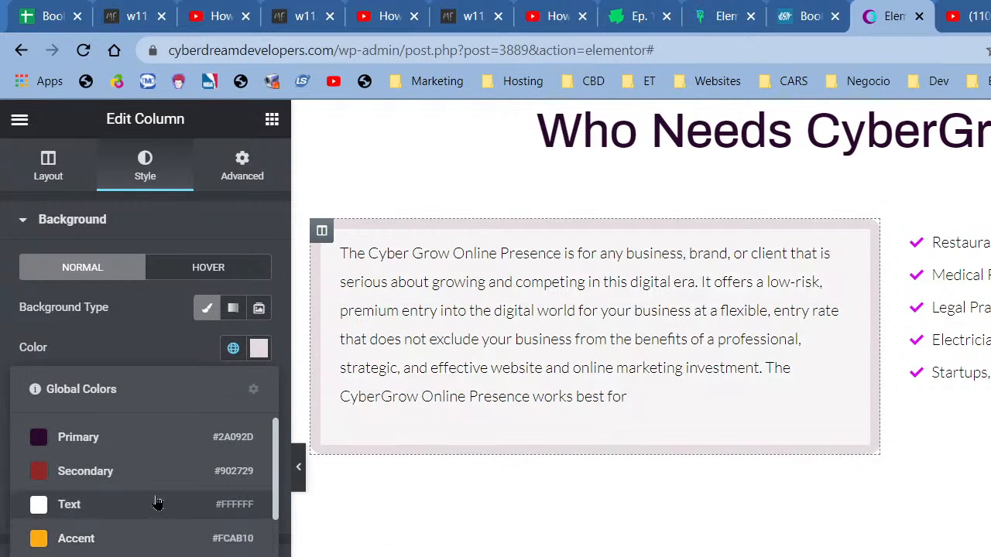
pyautogui.scroll(-5, 164, 534)
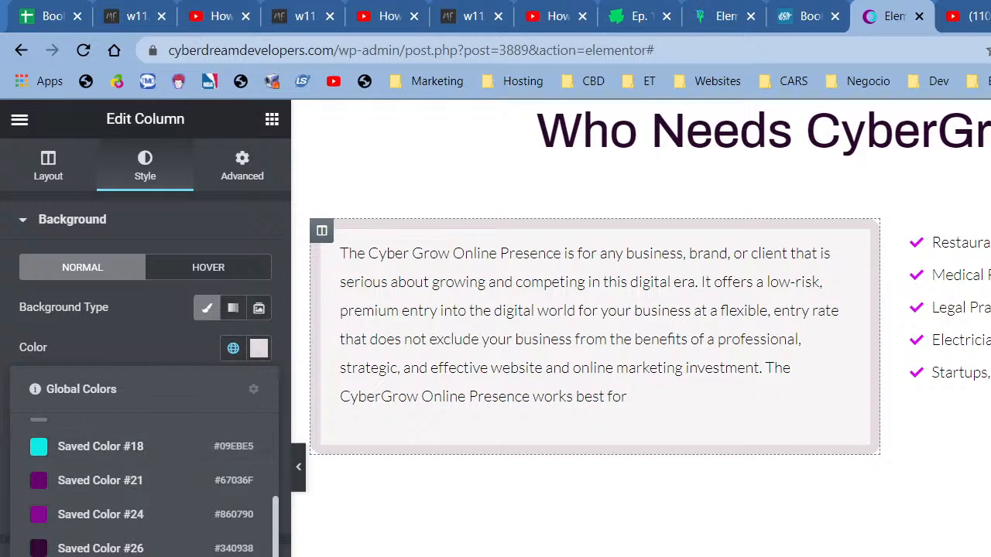
pyautogui.click(145, 553)
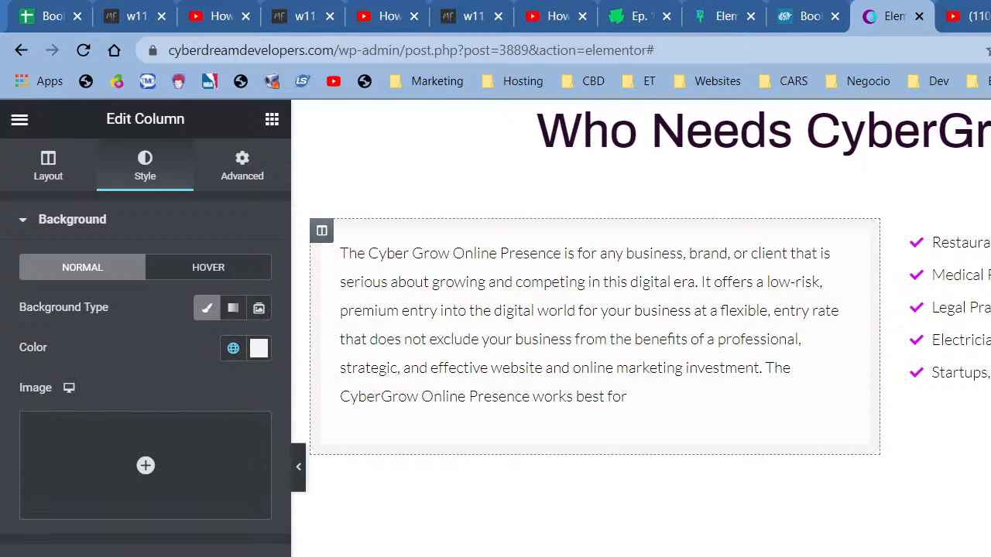
# - Preview the page, then set the column background to a custom very light grey shade
pyautogui.click(299, 467)
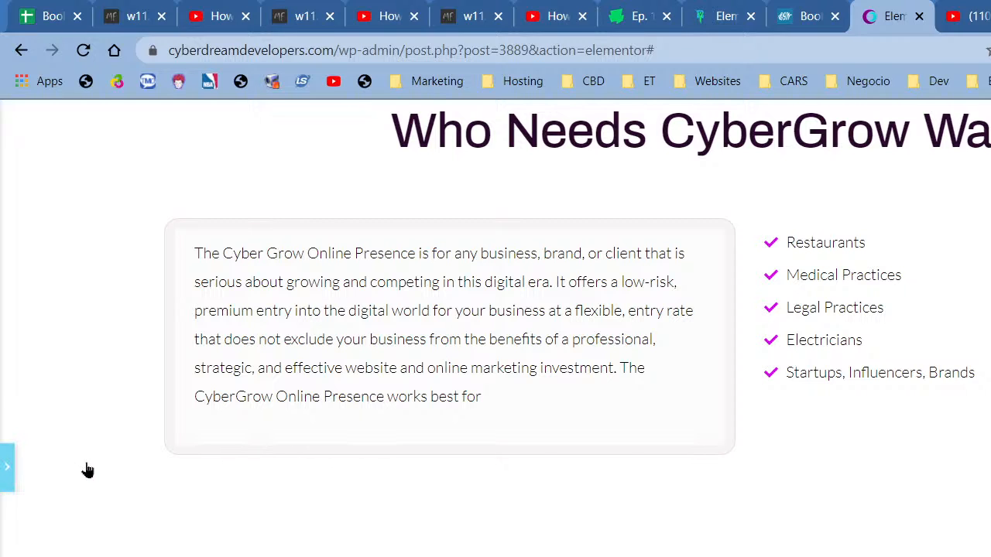
pyautogui.click(8, 467)
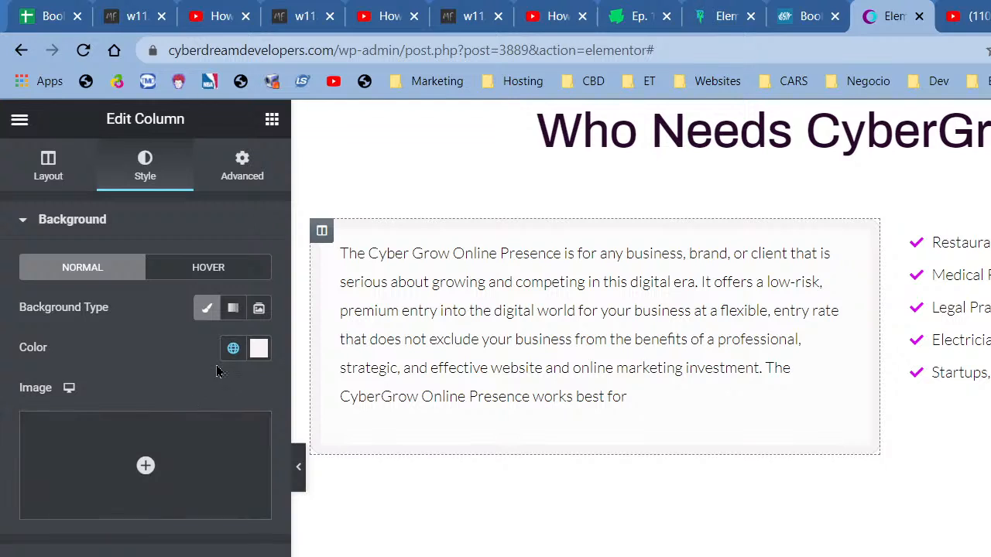
pyautogui.click(233, 348)
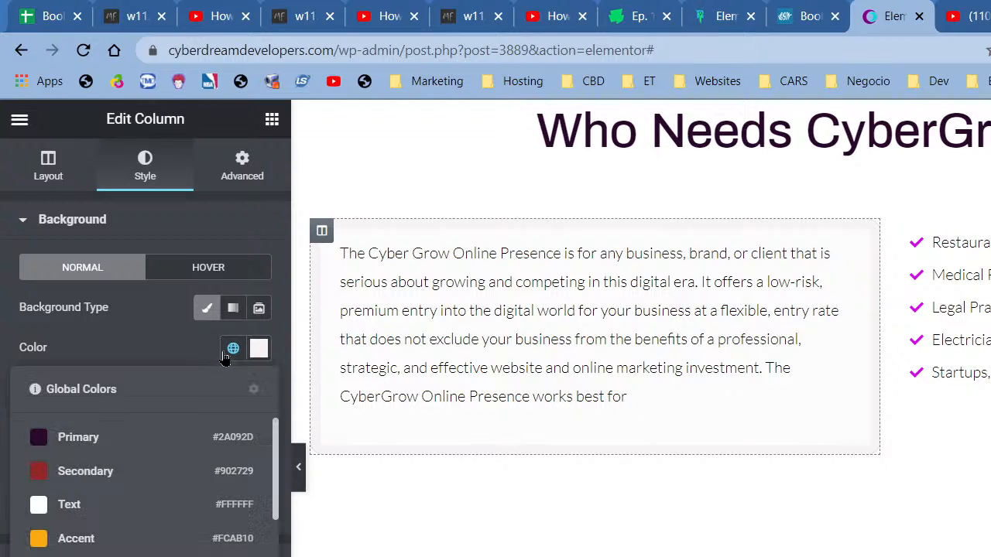
pyautogui.click(71, 505)
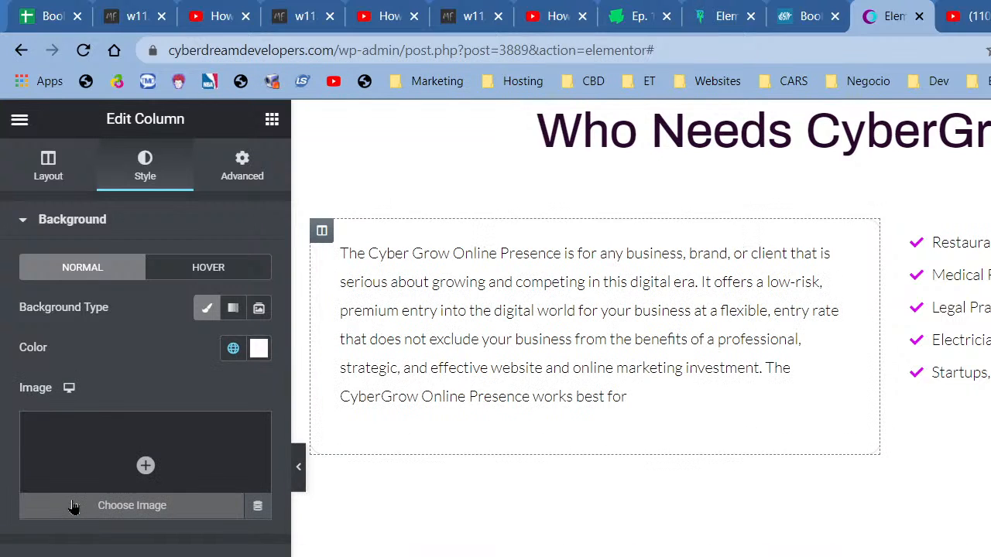
pyautogui.click(259, 348)
pyautogui.click(41, 431)
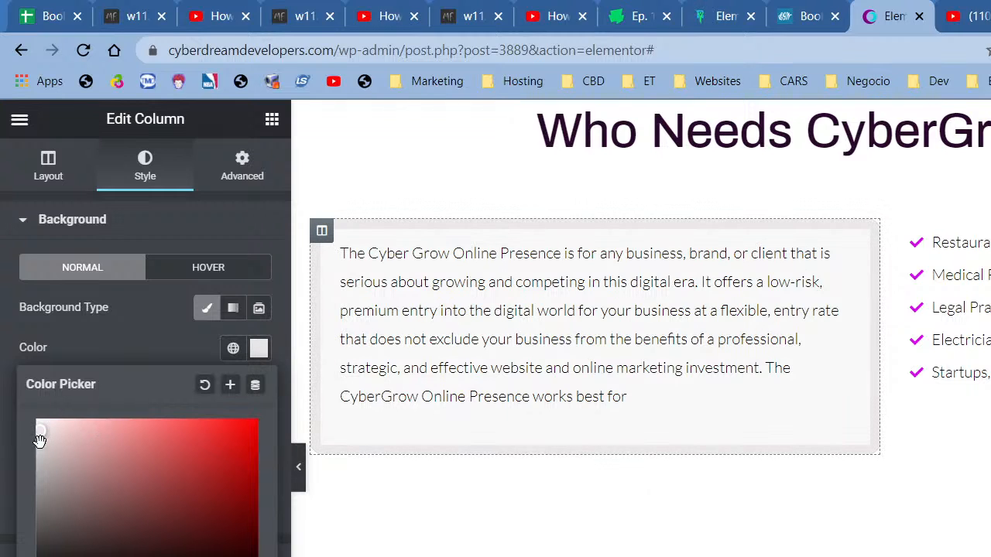
pyautogui.click(40, 438)
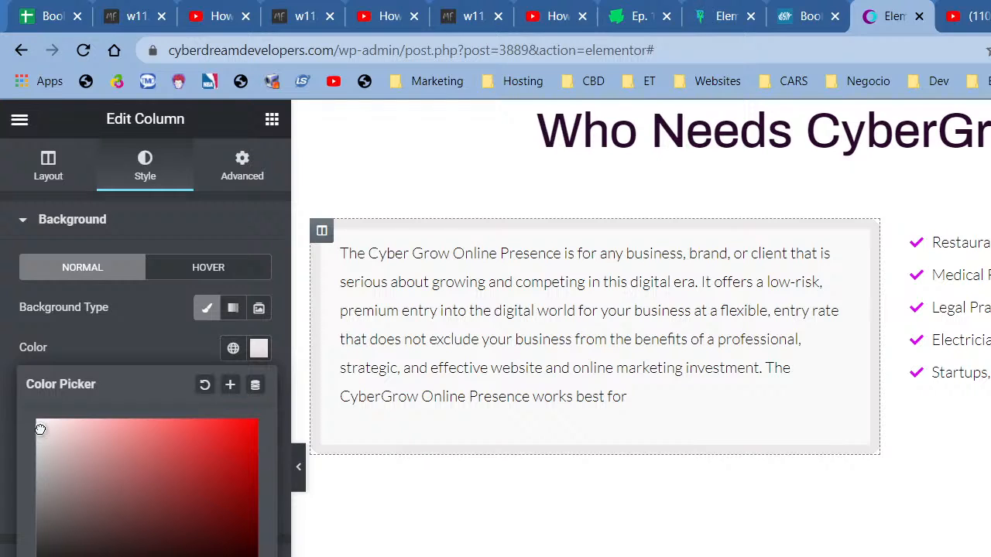
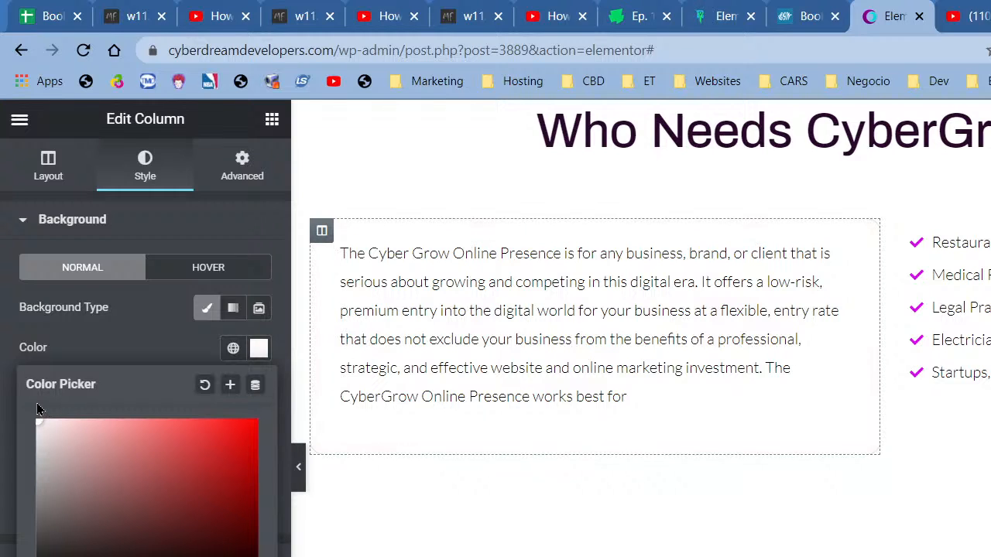
# - Tint the text column's background a very faint pink and preview it with the panel hidden
pyautogui.moveTo(42, 421); pyautogui.dragTo(43, 423)
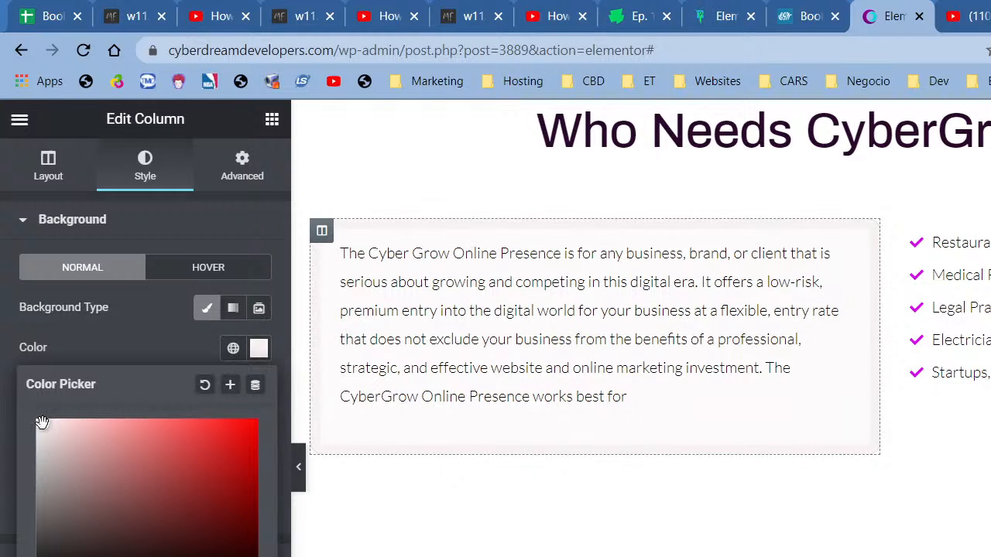
pyautogui.click(298, 467)
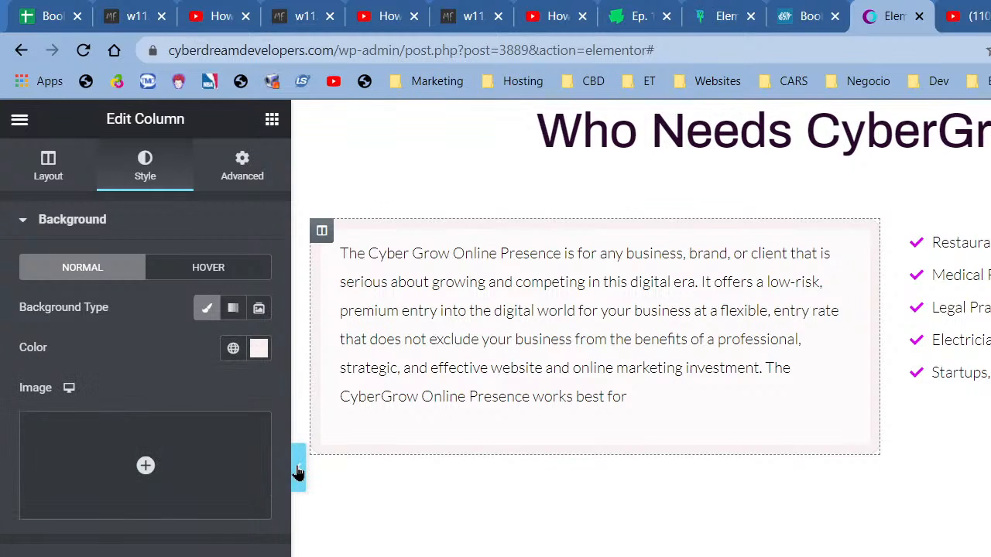
pyautogui.click(298, 467)
pyautogui.click(7, 467)
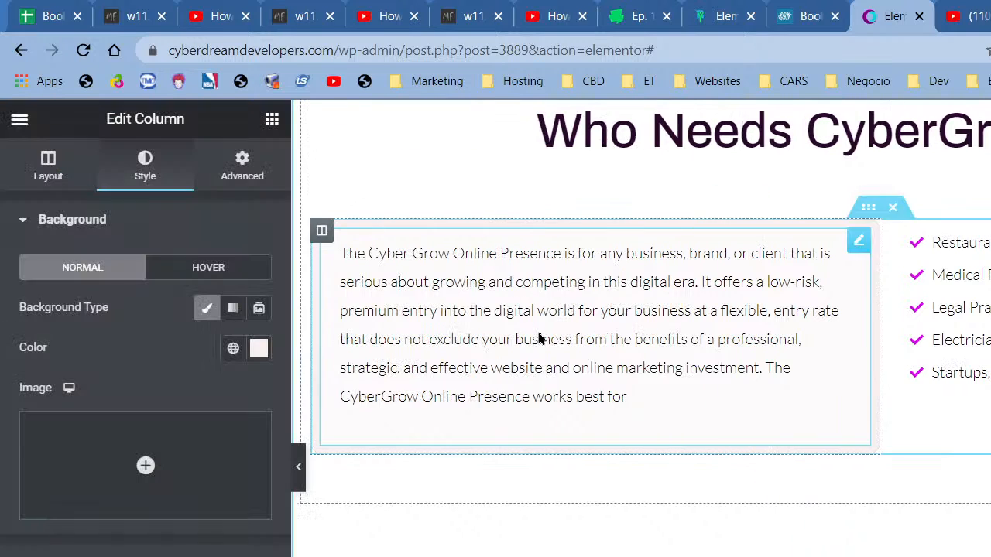
pyautogui.rightClick(540, 336)
# - Clear the text widget's own Advanced background colour so the pink column shows through
pyautogui.click(558, 350)
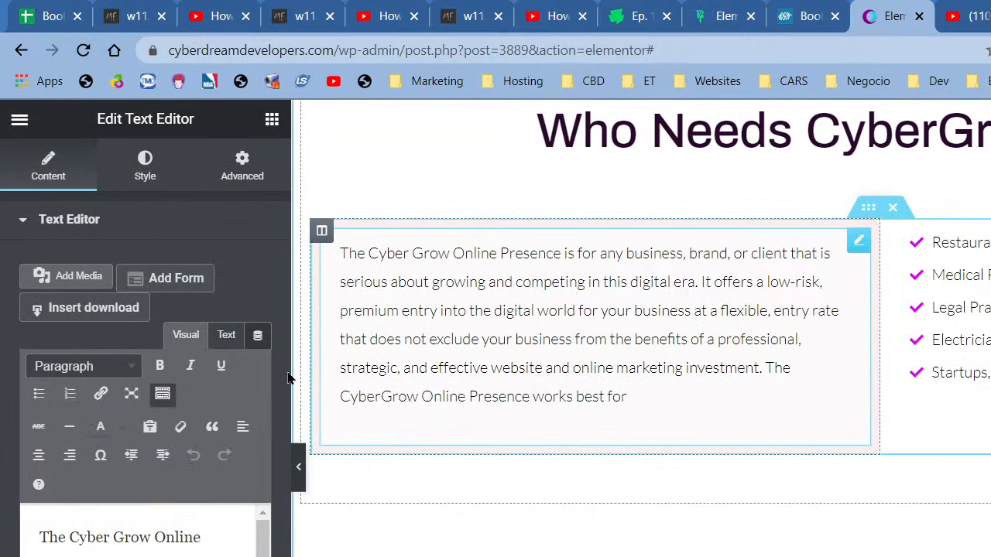
pyautogui.click(145, 186)
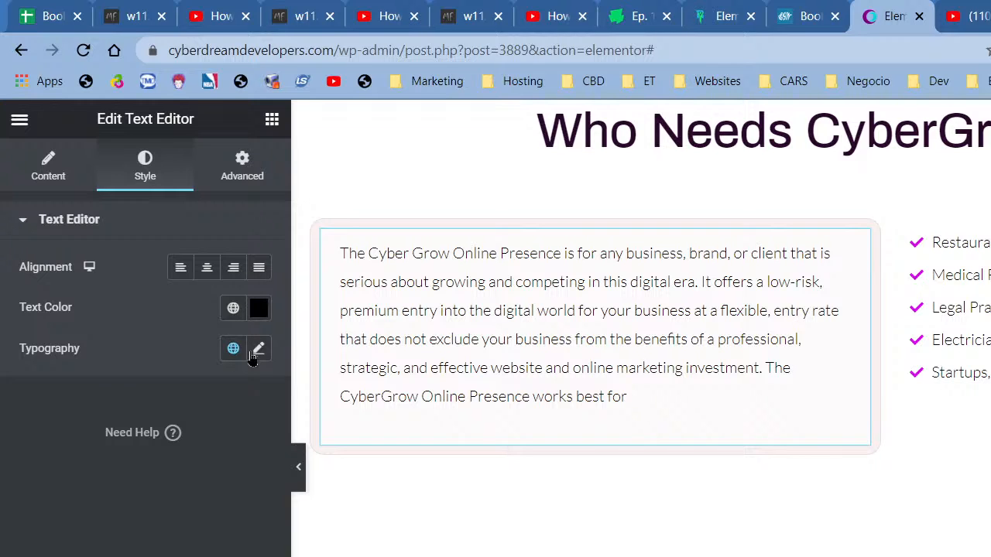
pyautogui.click(242, 167)
pyautogui.scroll(-5, 139, 470)
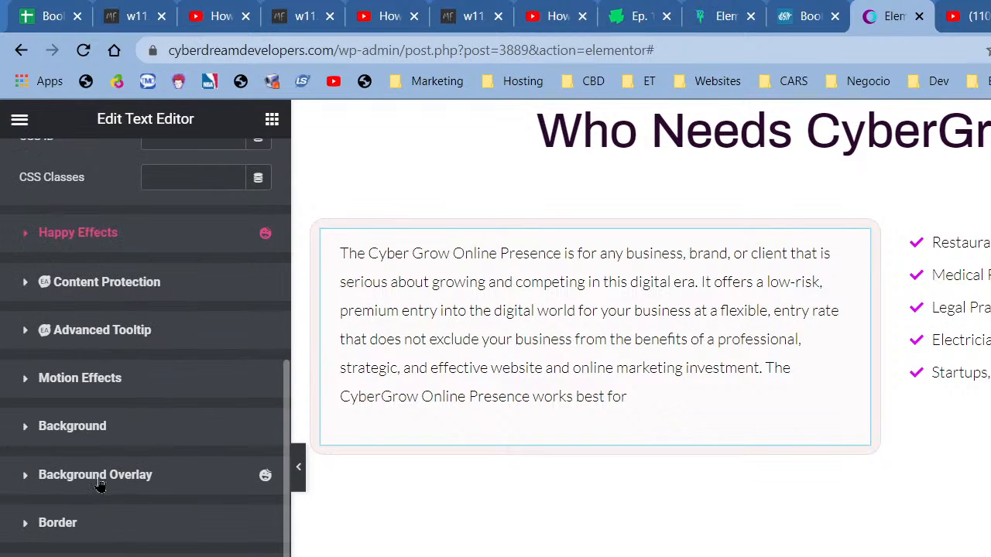
pyautogui.click(89, 427)
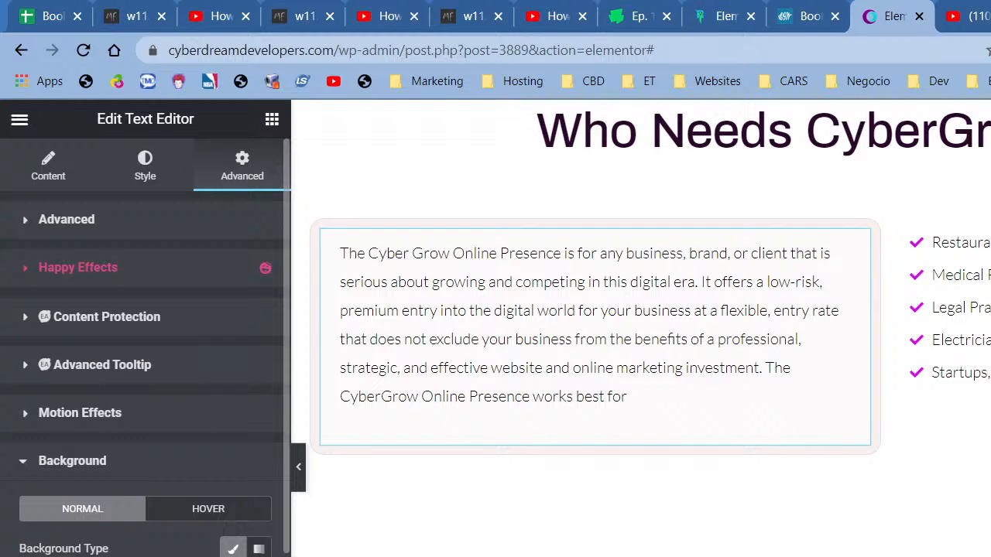
pyautogui.click(259, 556)
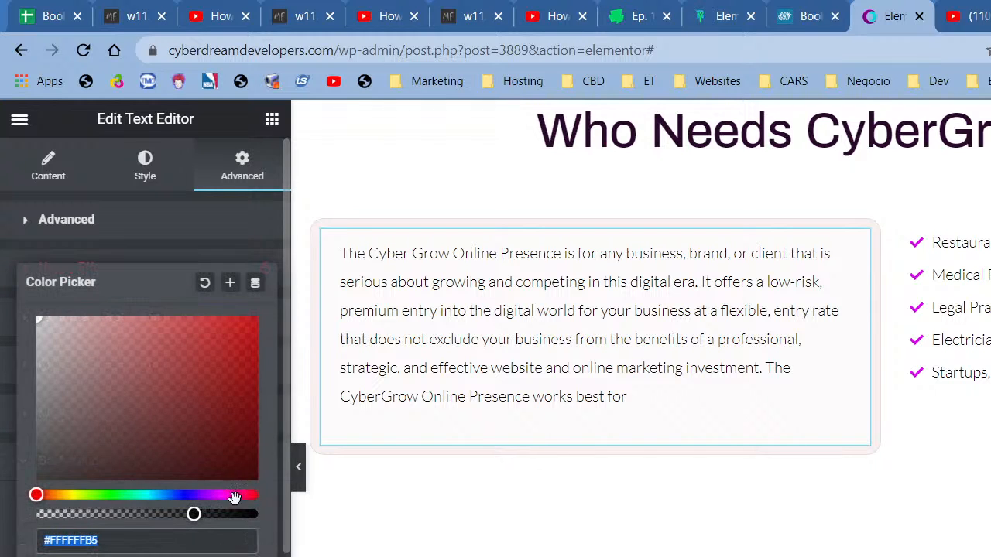
pyautogui.click(211, 288)
pyautogui.click(209, 285)
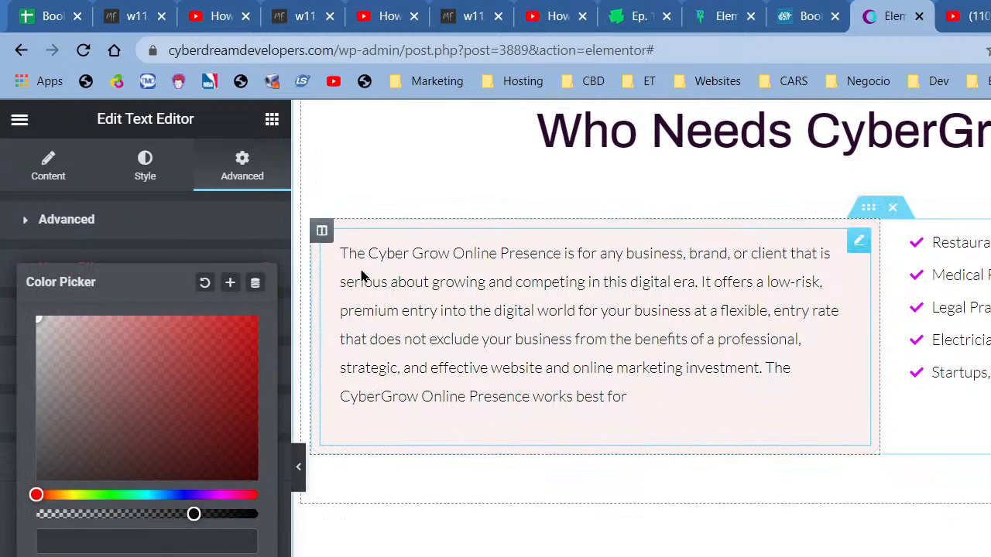
pyautogui.rightClick(321, 240)
# - Change the text column's background colour from pale pink to near-white with the colour picker
pyautogui.click(341, 253)
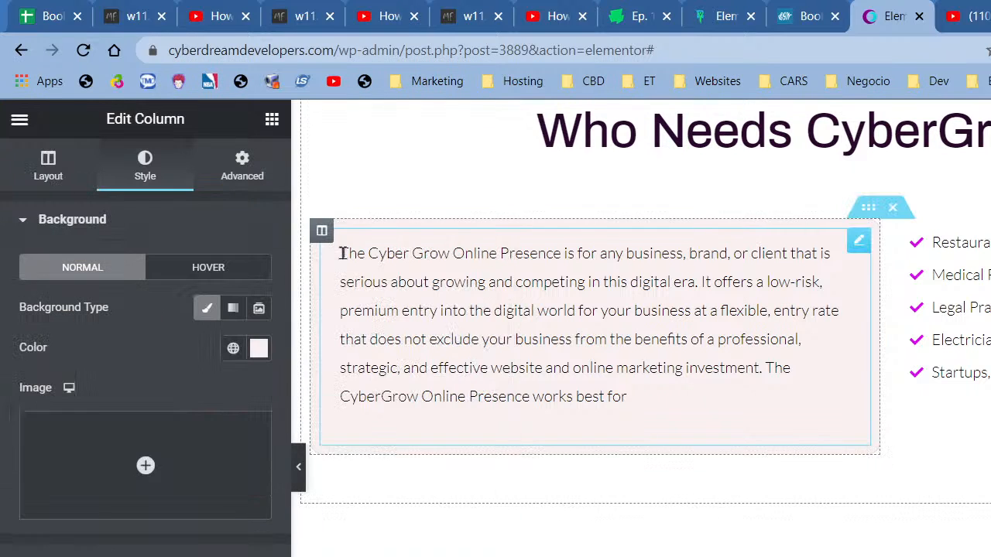
pyautogui.click(233, 350)
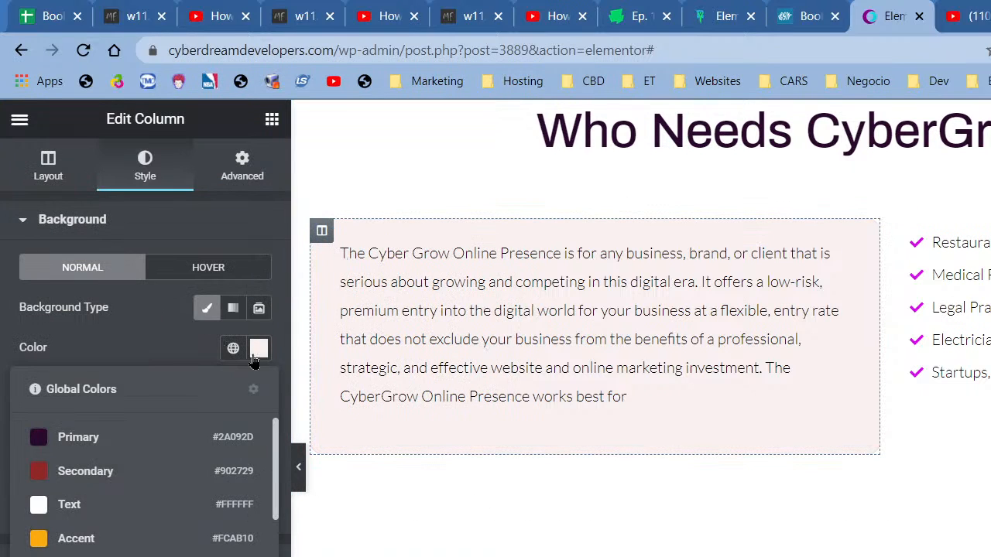
pyautogui.click(258, 350)
pyautogui.click(41, 430)
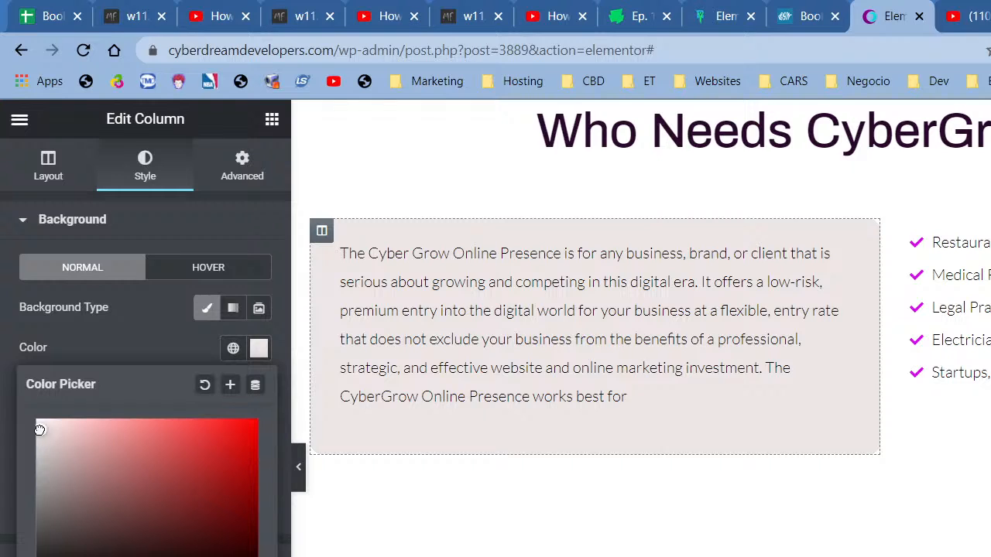
pyautogui.moveTo(39, 429); pyautogui.dragTo(18, 428)
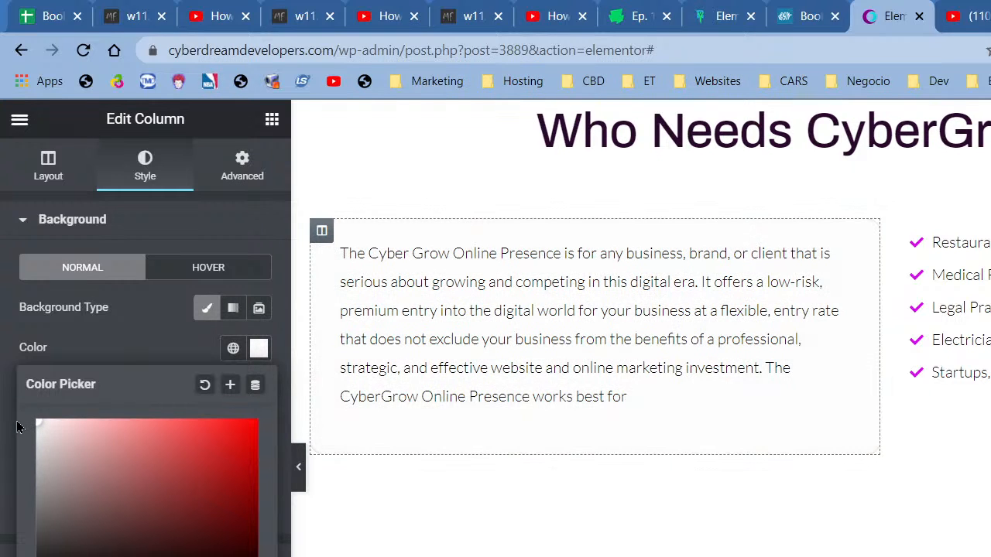
pyautogui.click(302, 483)
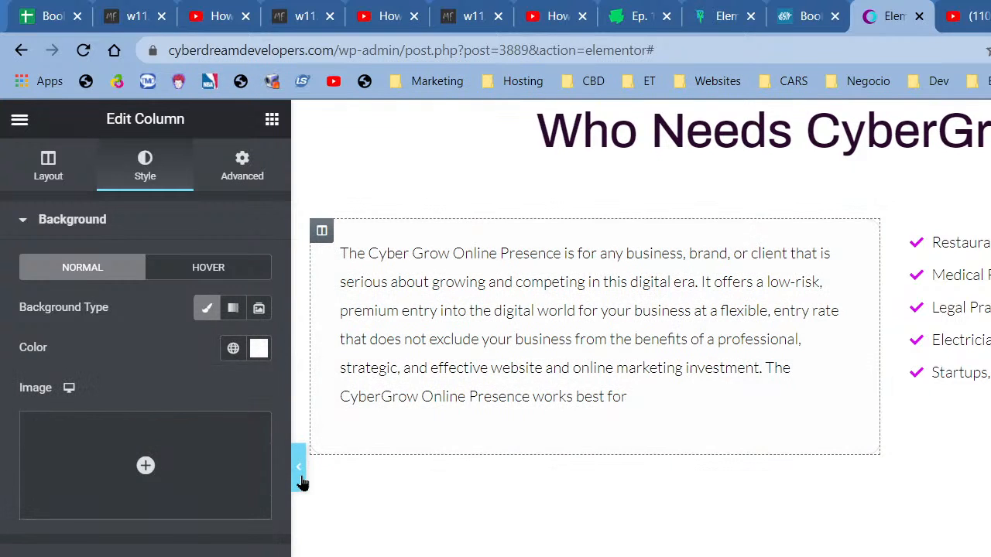
# - Preview the page with the panel hidden, scrolling up to review the section
pyautogui.click(302, 483)
pyautogui.scroll(1, 489, 527)
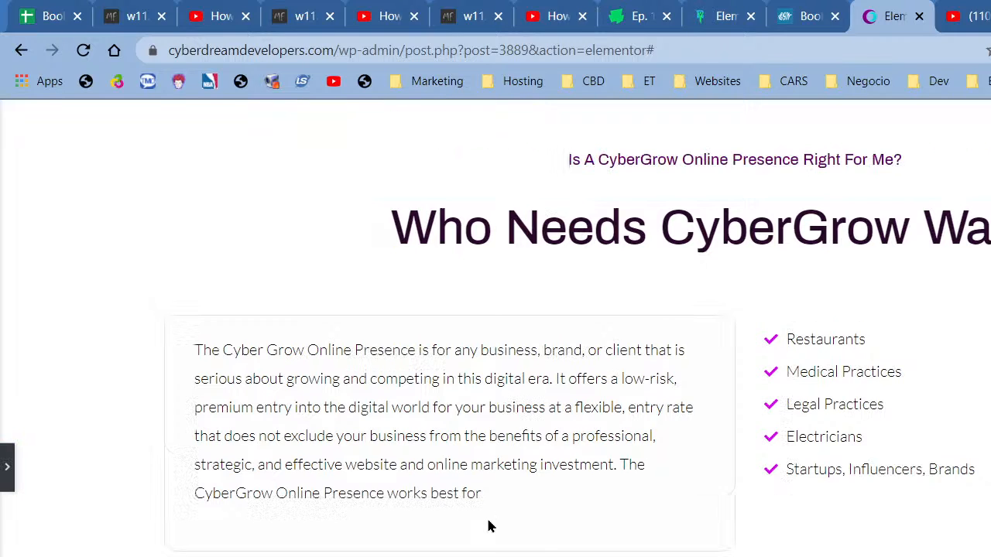
pyautogui.scroll(1, 495, 551)
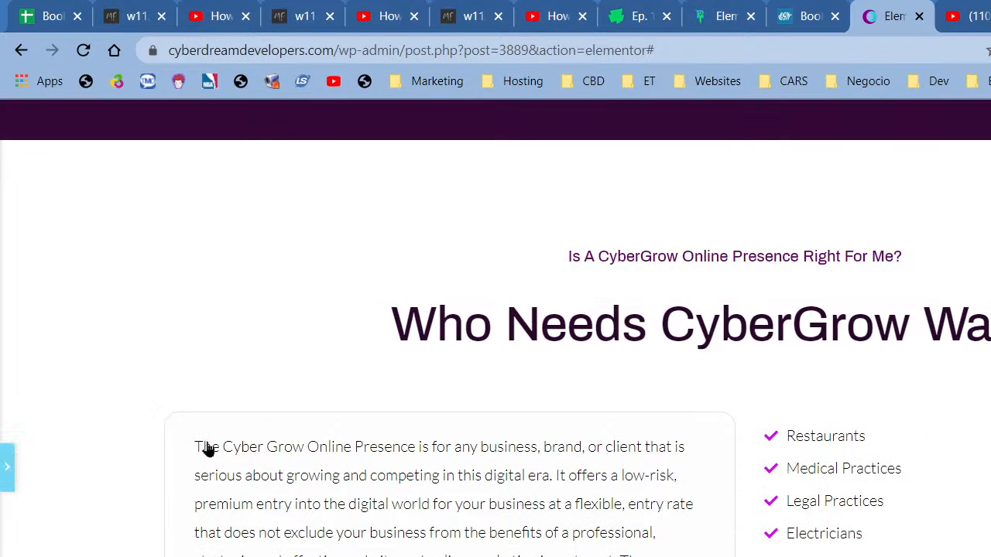
pyautogui.scroll(1, 676, 206)
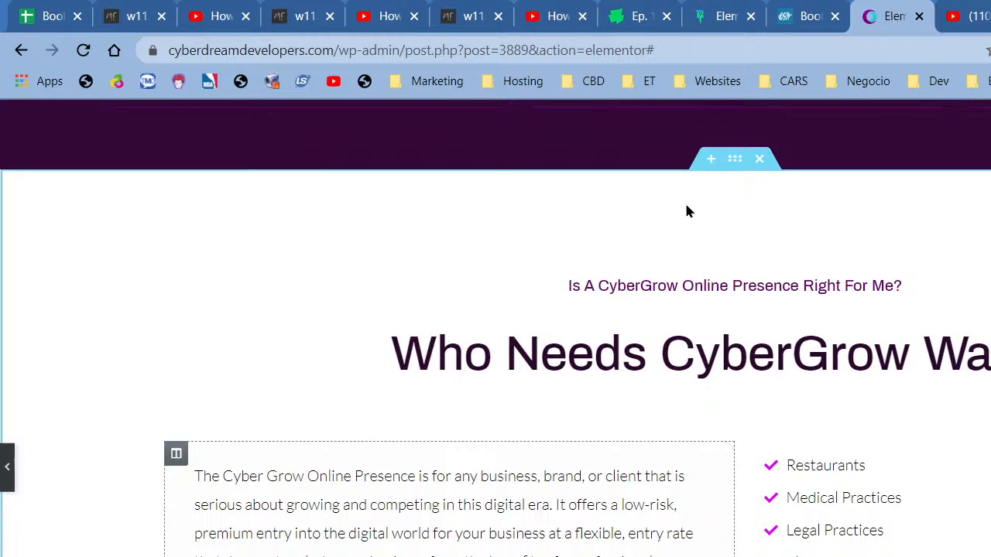
pyautogui.click(685, 211)
# - Set the section's Advanced padding to 120 px at the bottom and 110 px at the top
pyautogui.rightClick(699, 290)
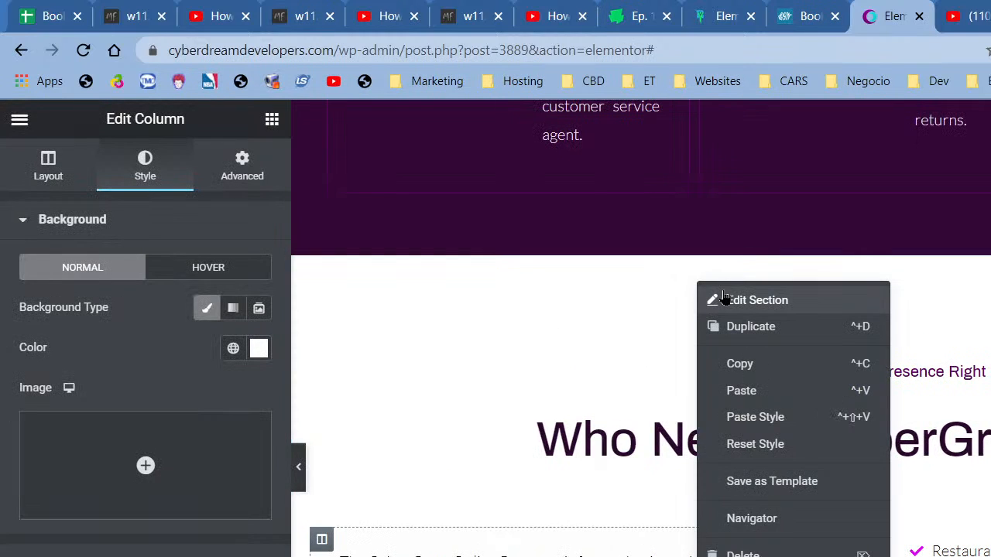
pyautogui.click(361, 230)
pyautogui.click(242, 171)
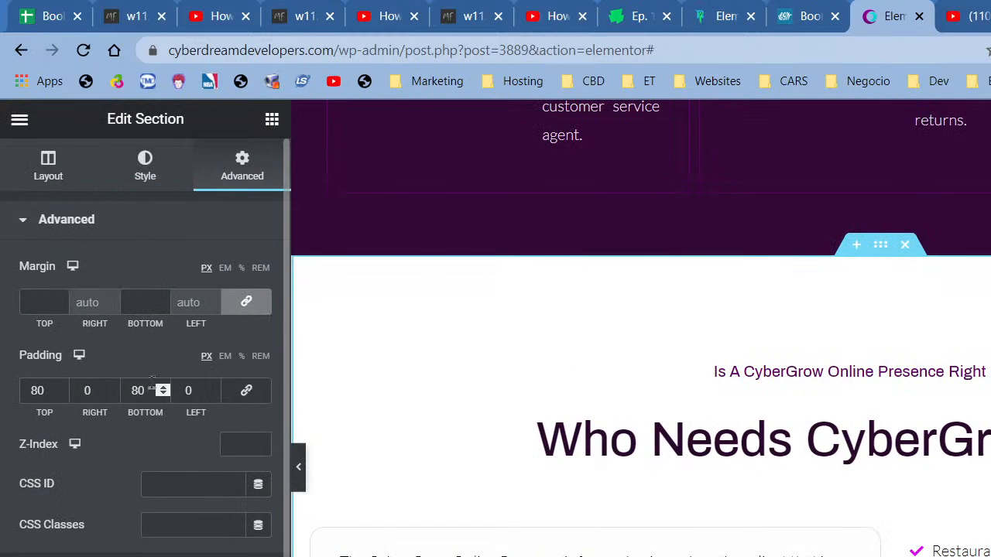
pyautogui.moveTo(136, 390); pyautogui.dragTo(120, 393)
pyautogui.write('12')
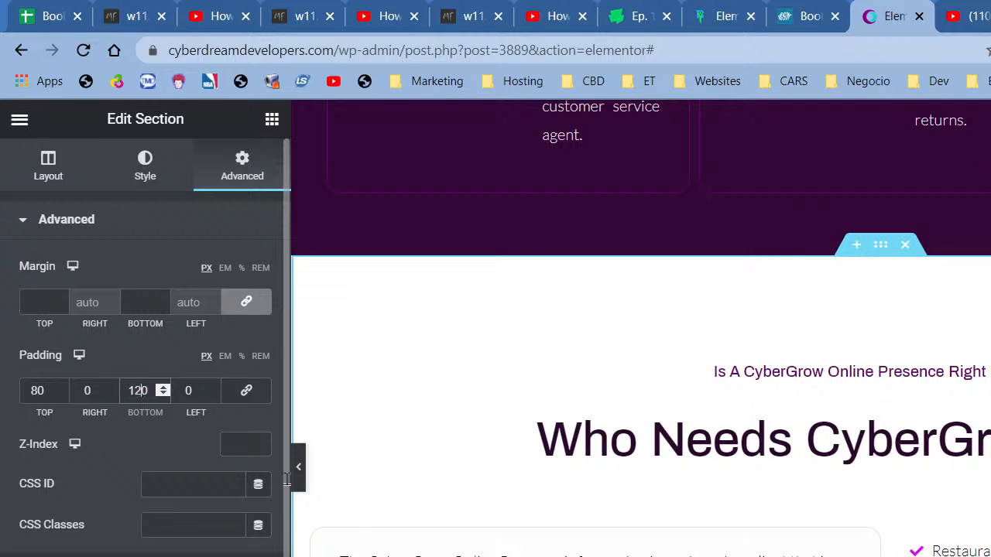
pyautogui.scroll(-5, 784, 509)
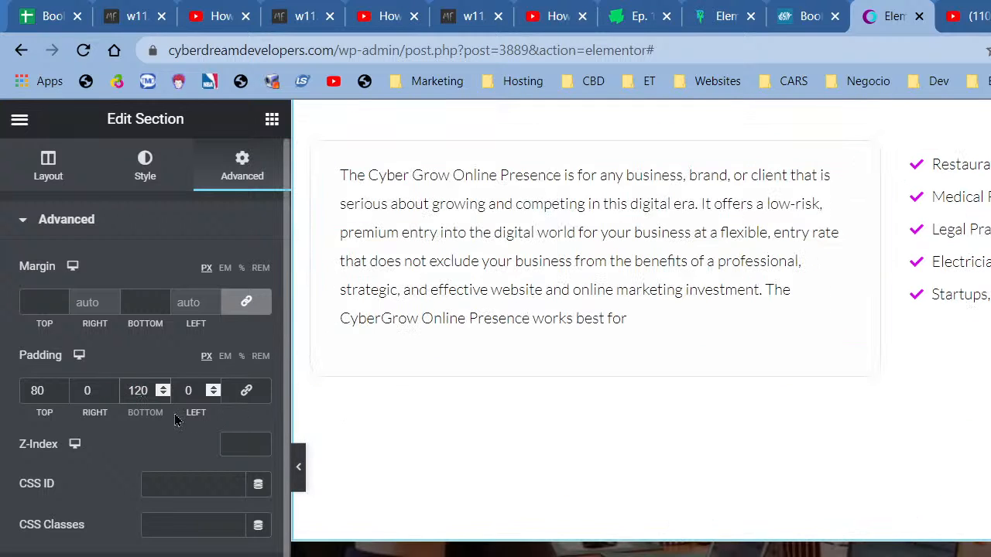
pyautogui.scroll(5, 816, 460)
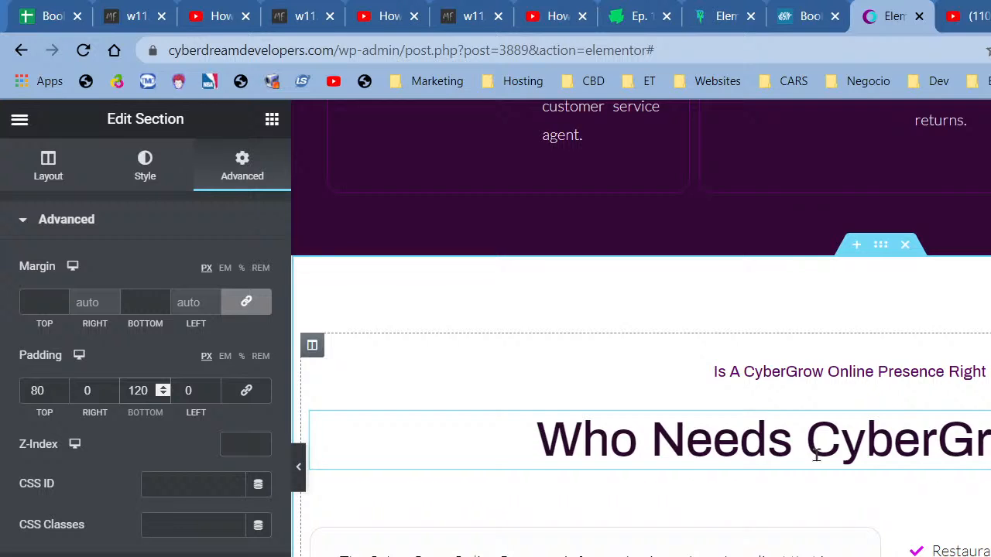
pyautogui.scroll(-1, 815, 449)
pyautogui.moveTo(38, 391); pyautogui.dragTo(29, 390)
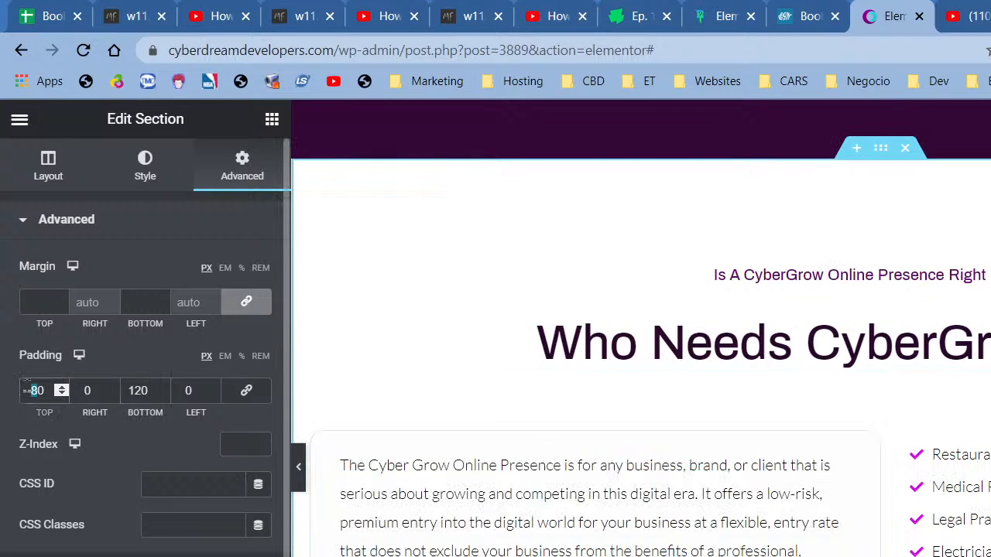
pyautogui.write('11')
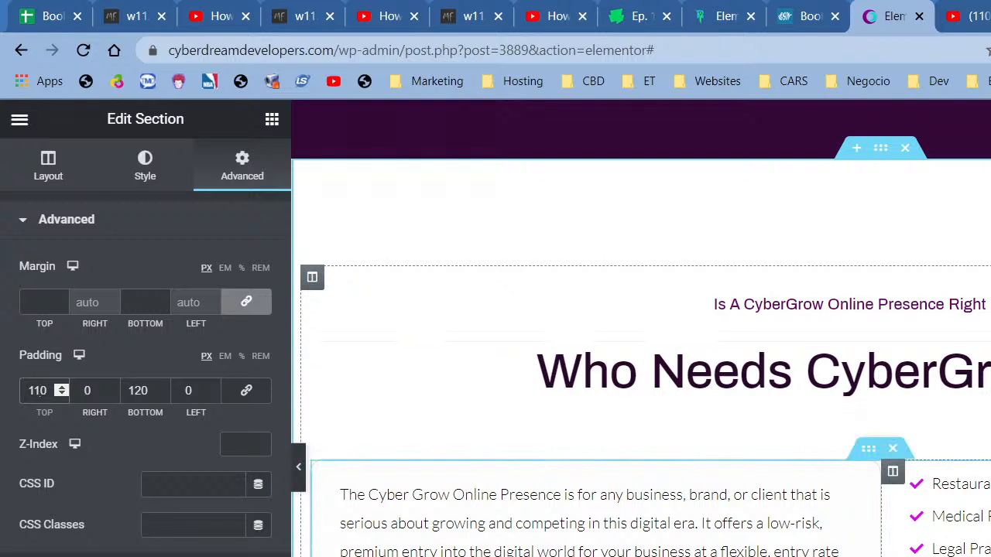
pyautogui.click(952, 522)
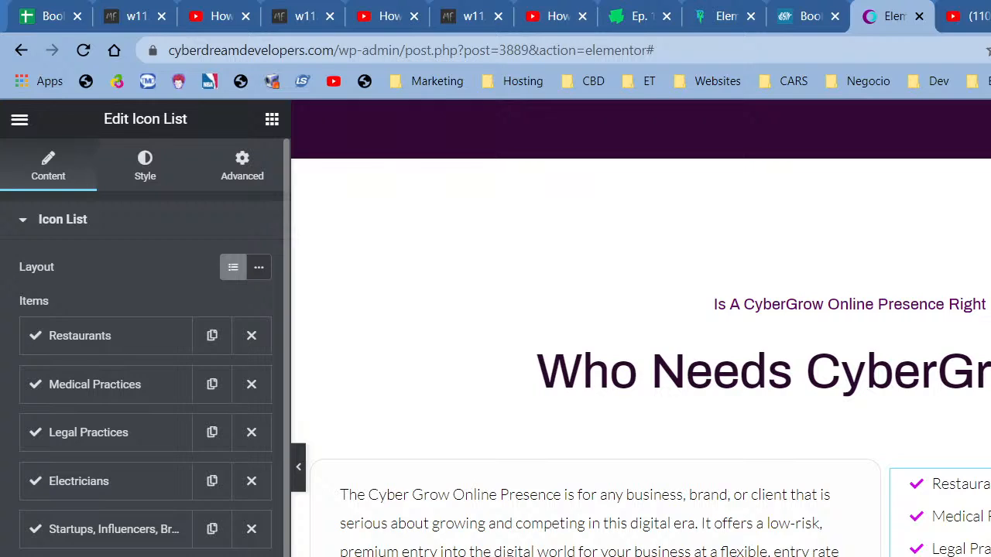
# - Make the checkmark icons dark purple and try Saved Color #24 as their hover colour
pyautogui.click(143, 188)
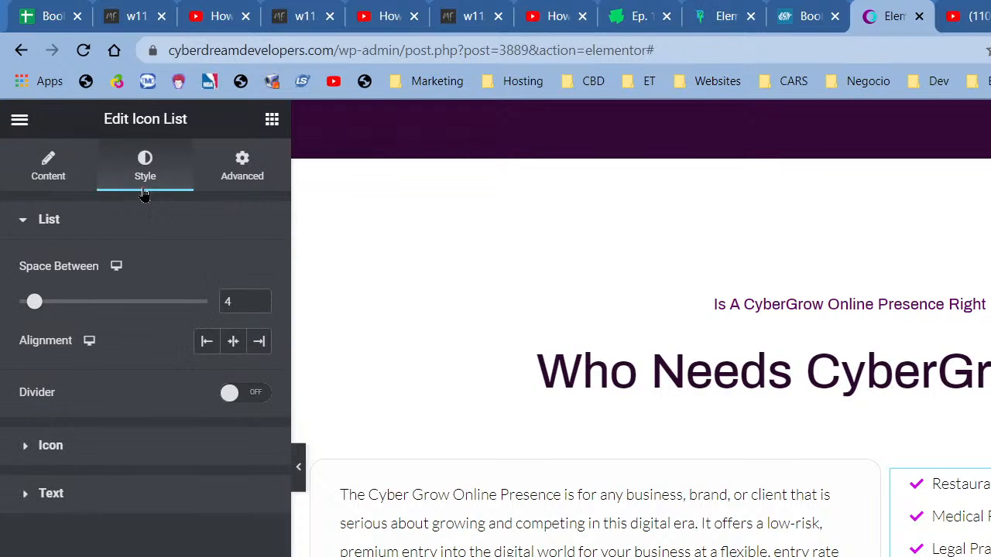
pyautogui.click(174, 448)
pyautogui.click(233, 315)
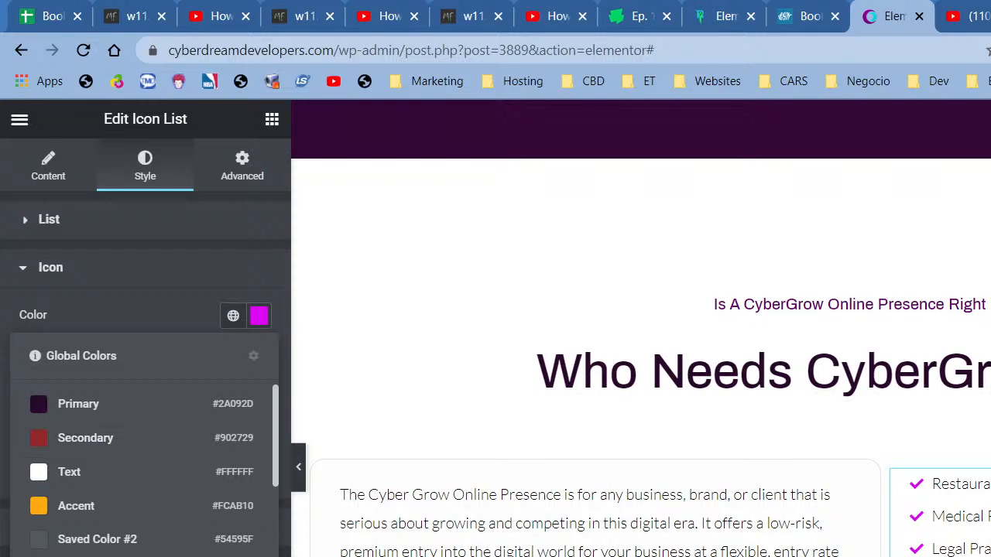
pyautogui.click(99, 555)
pyautogui.click(233, 355)
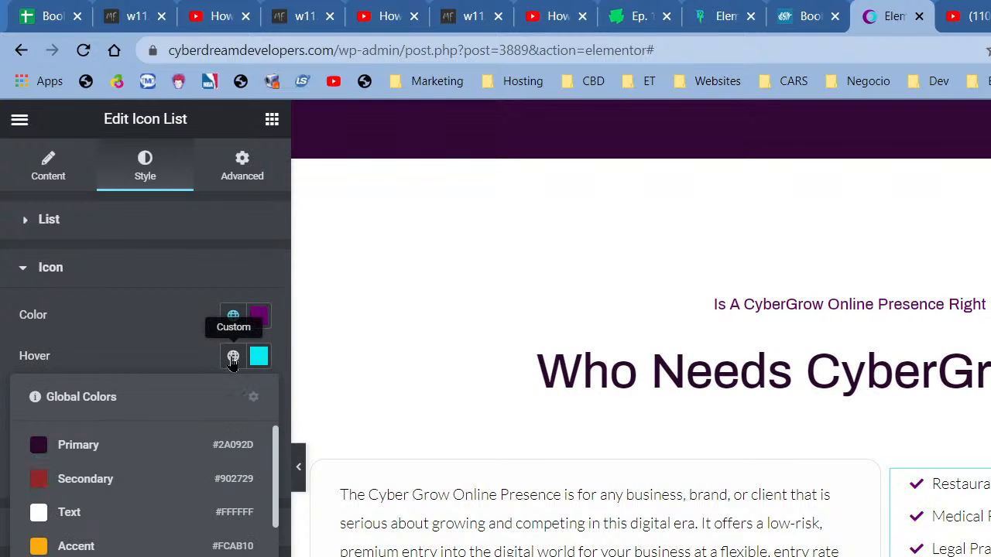
pyautogui.scroll(-5, 99, 491)
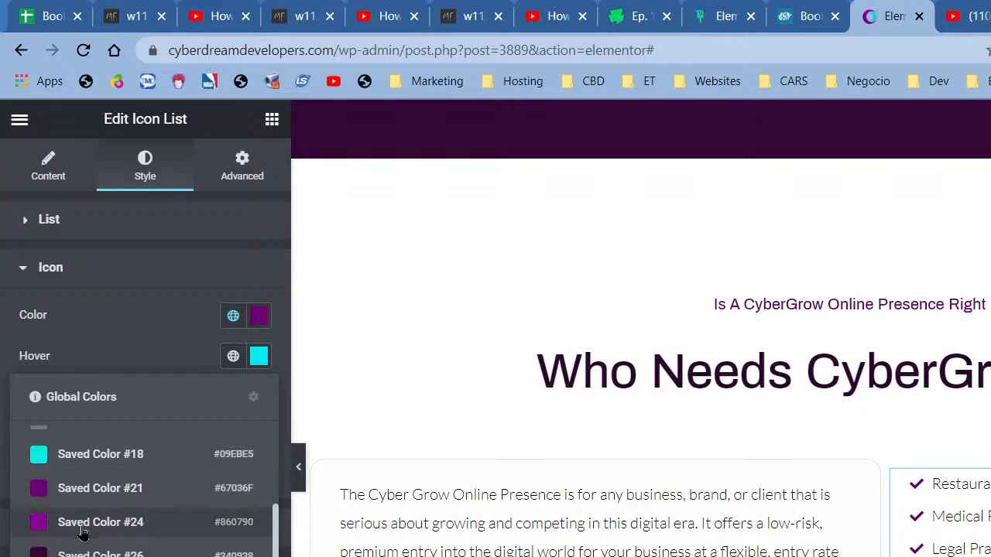
pyautogui.click(86, 526)
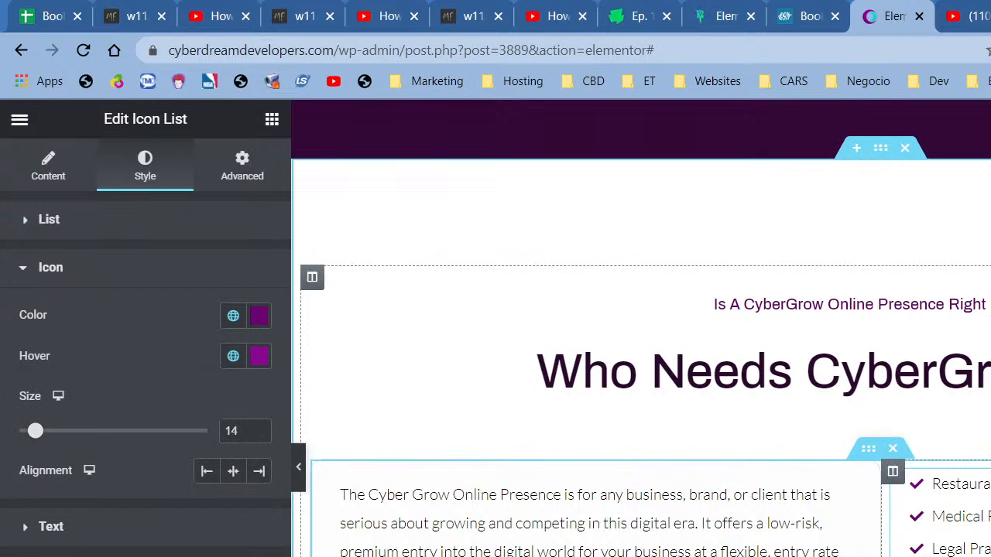
# - Change the icon hover colour to a bright magenta from the colour picker
pyautogui.click(233, 355)
pyautogui.scroll(-2, 155, 534)
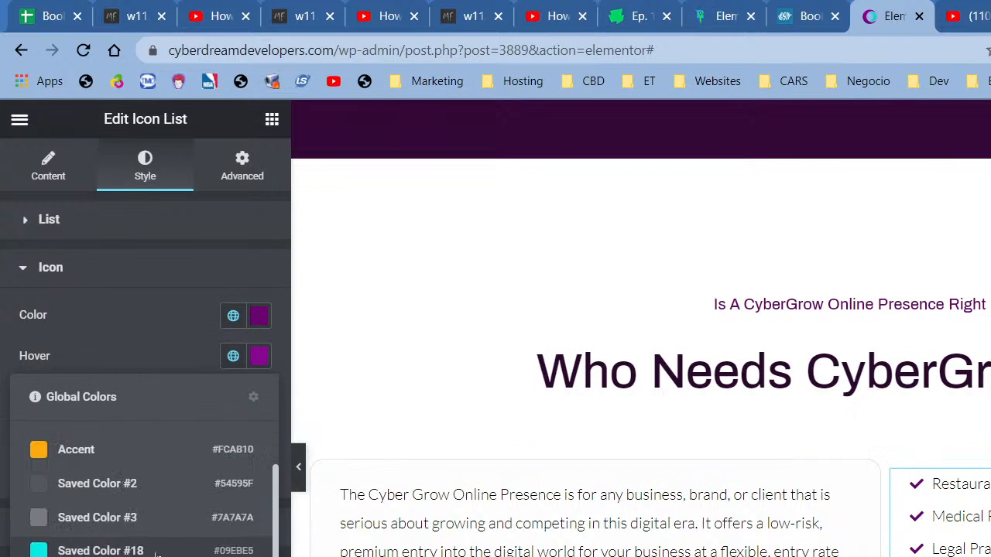
pyautogui.scroll(-4, 154, 534)
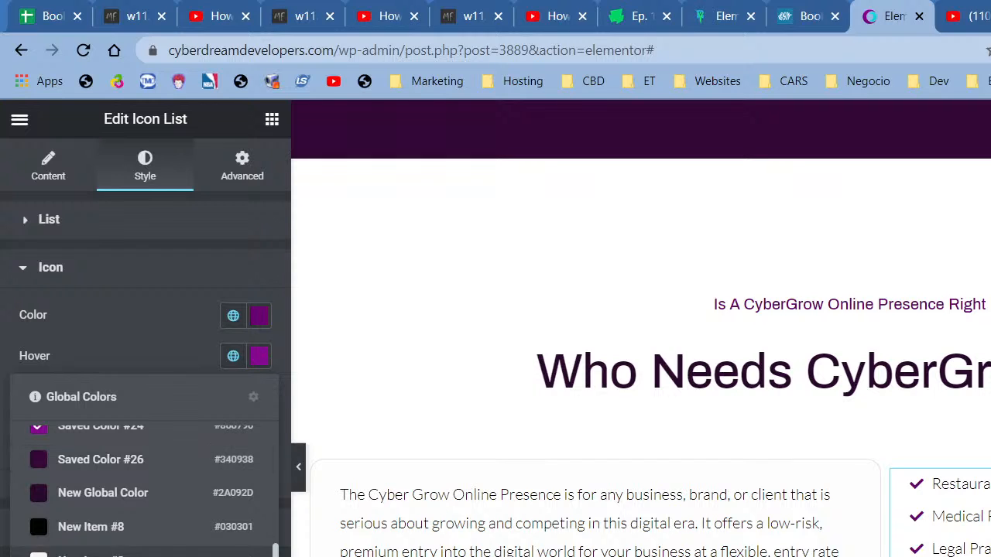
pyautogui.scroll(-2, 267, 418)
pyautogui.click(260, 356)
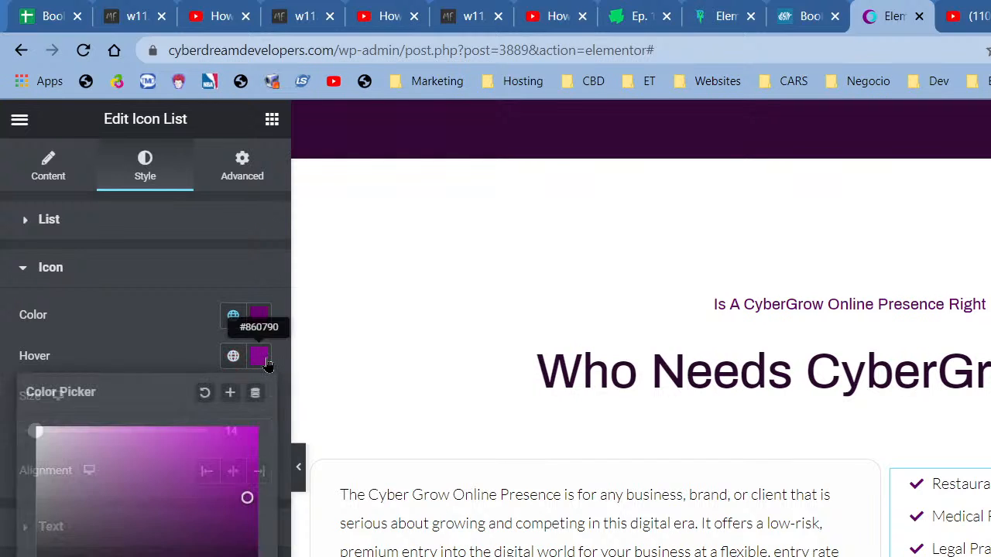
pyautogui.click(244, 435)
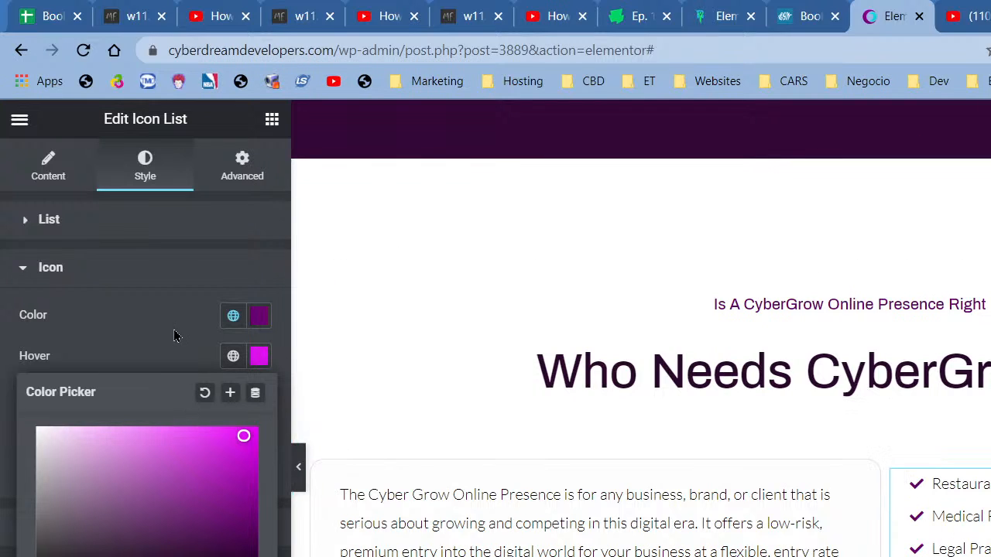
pyautogui.click(223, 359)
pyautogui.click(199, 534)
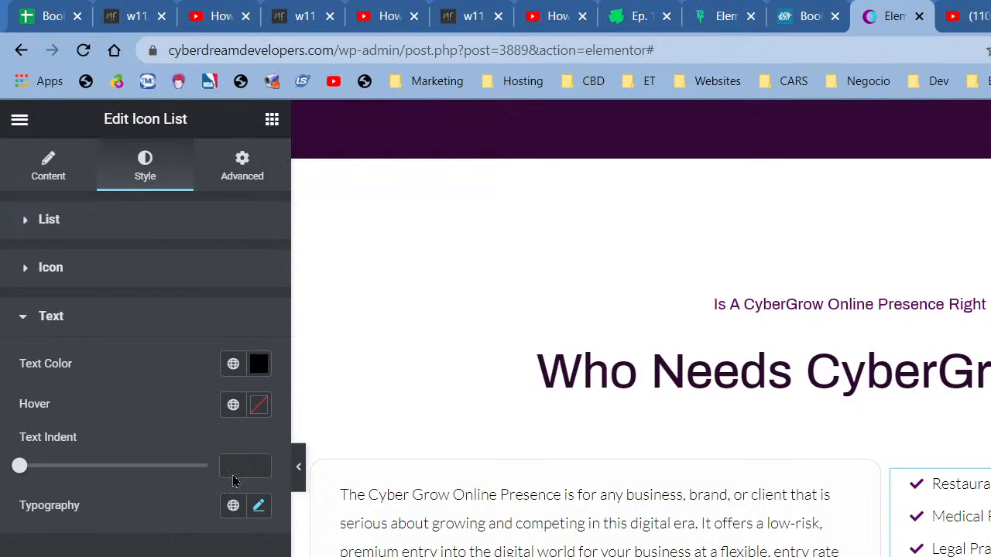
# - Try orange, then grey, then purple as the list text's hover colour
pyautogui.click(233, 405)
pyautogui.click(97, 539)
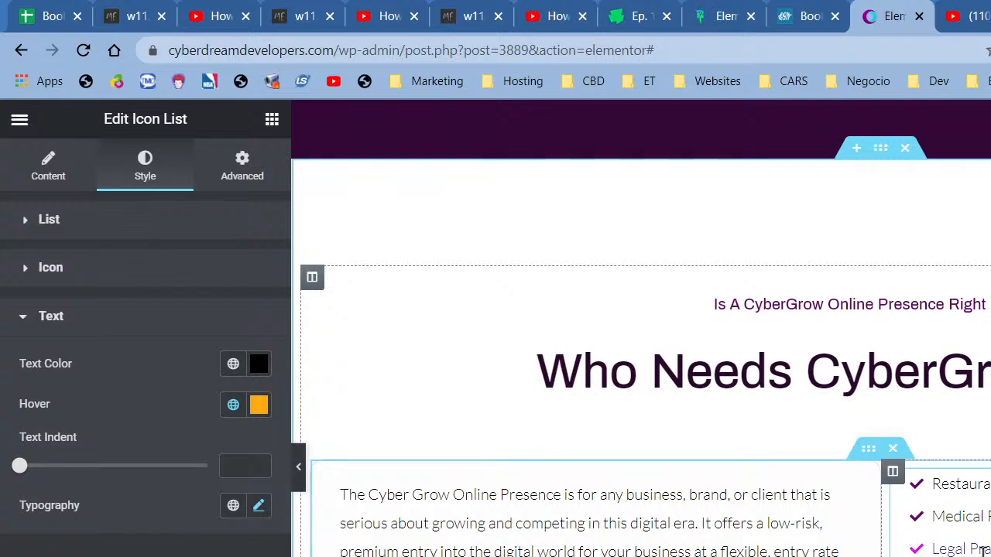
pyautogui.click(258, 405)
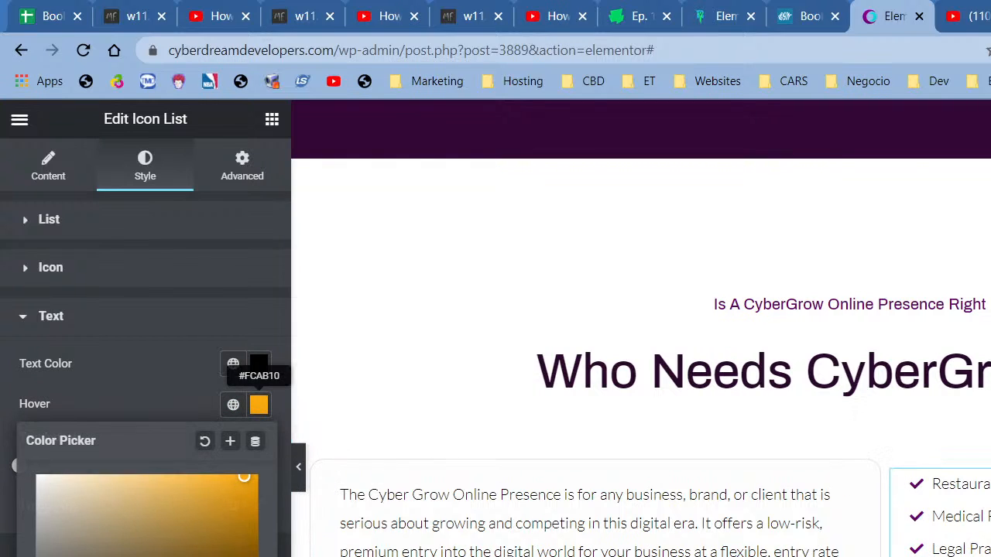
pyautogui.click(223, 407)
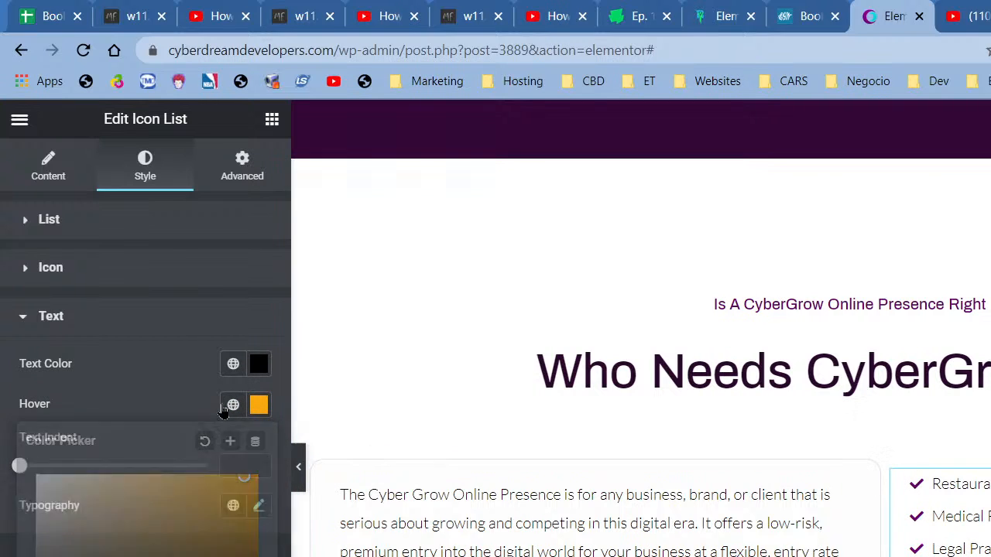
pyautogui.click(233, 405)
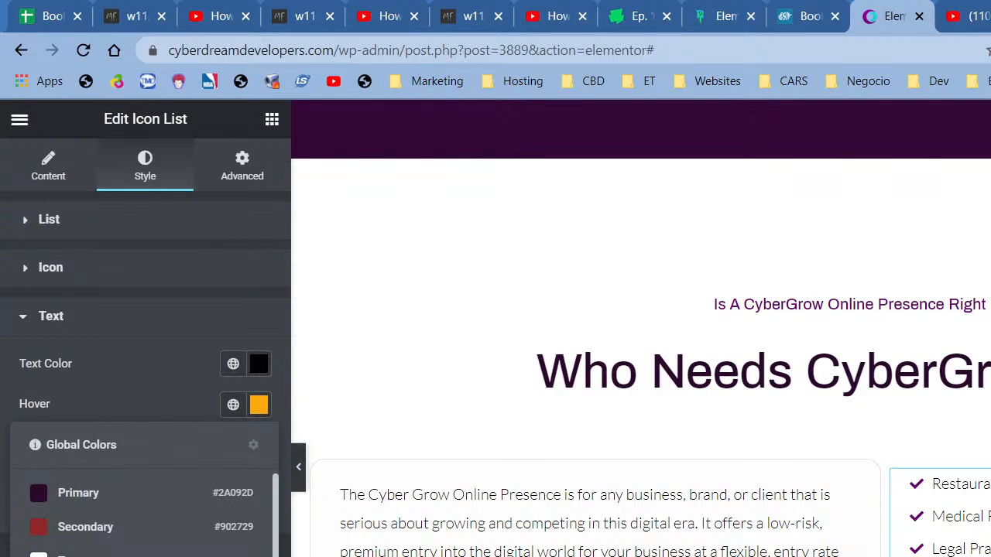
pyautogui.click(85, 555)
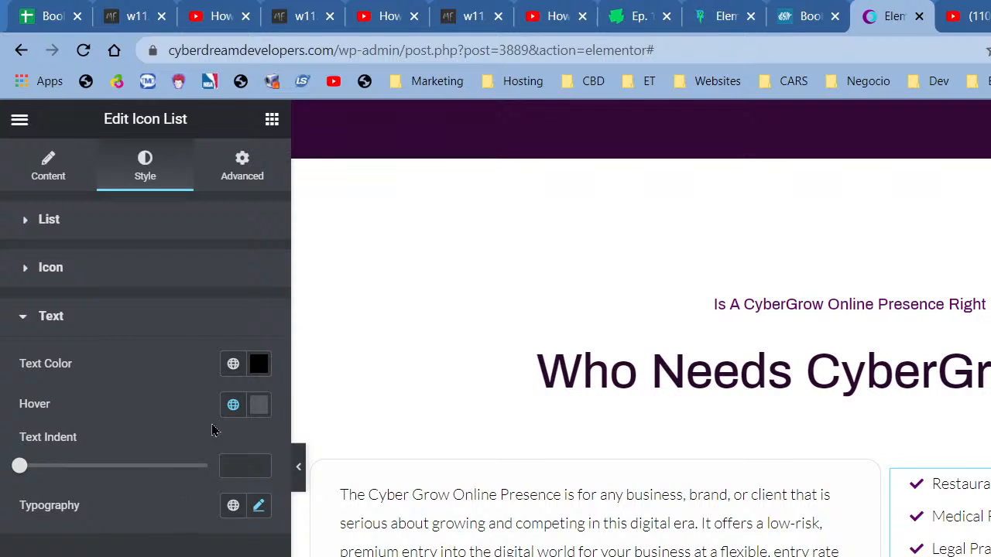
pyautogui.click(232, 405)
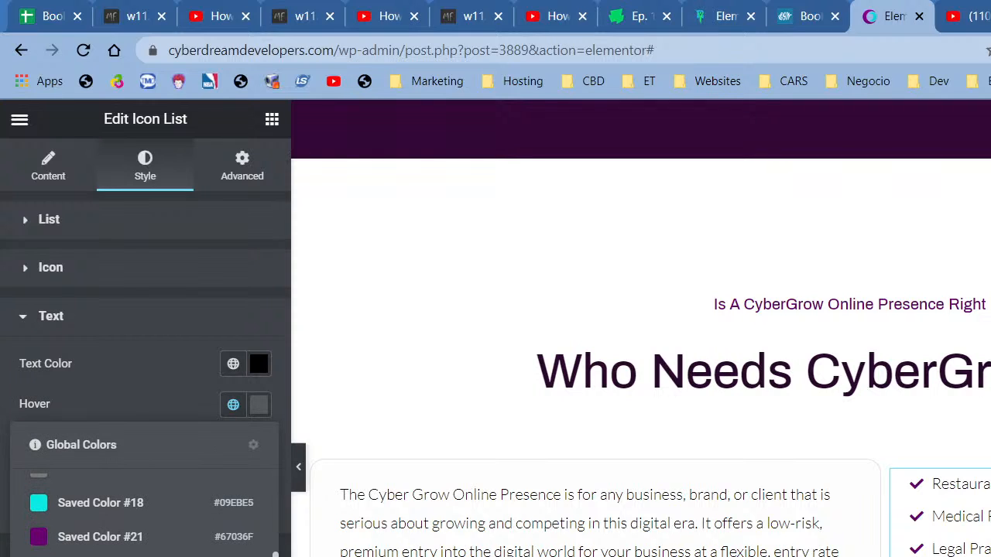
pyautogui.click(197, 537)
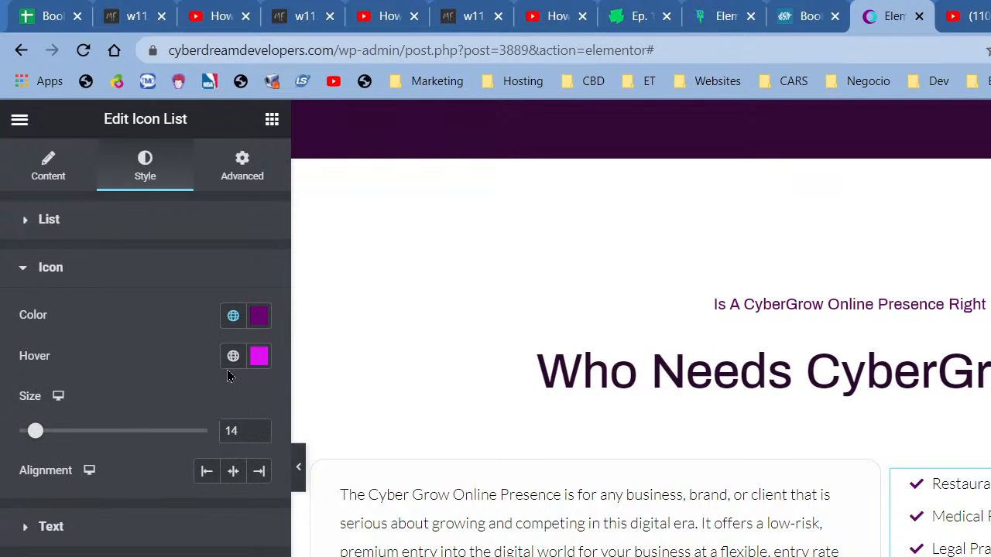
# - Set the checkmark icons to the dark Primary colour with purple #860790 on hover
pyautogui.click(233, 318)
pyautogui.click(130, 411)
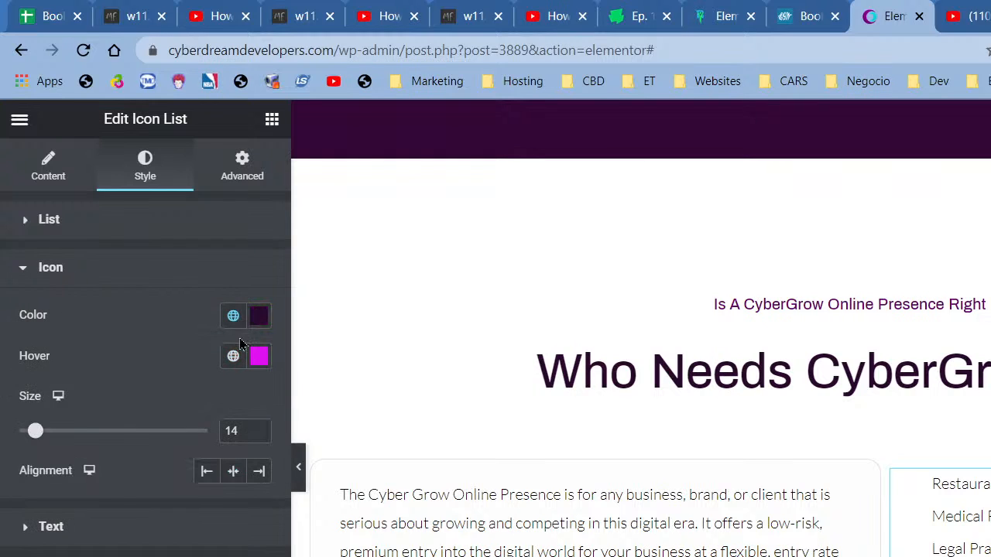
pyautogui.click(232, 361)
pyautogui.scroll(-5, 209, 459)
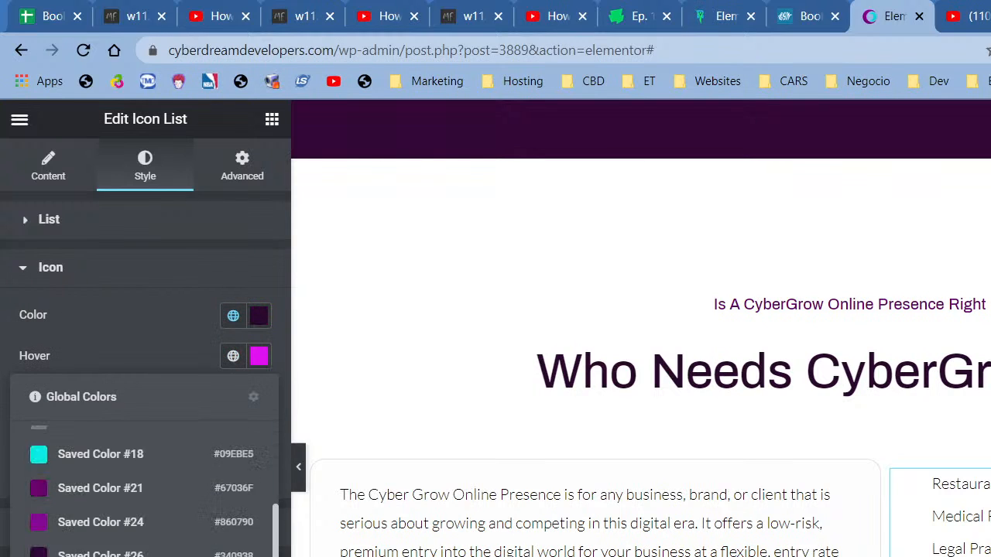
pyautogui.click(117, 530)
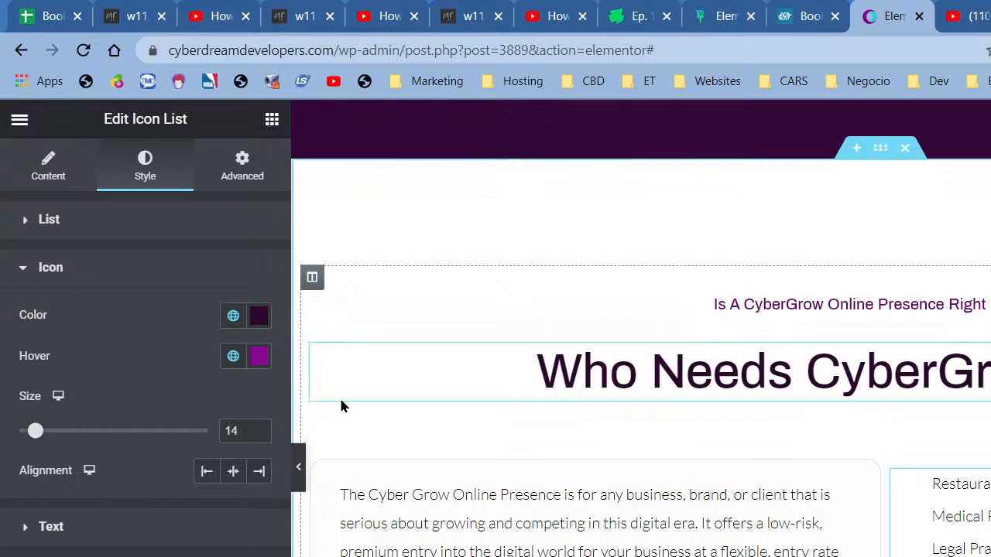
pyautogui.click(257, 322)
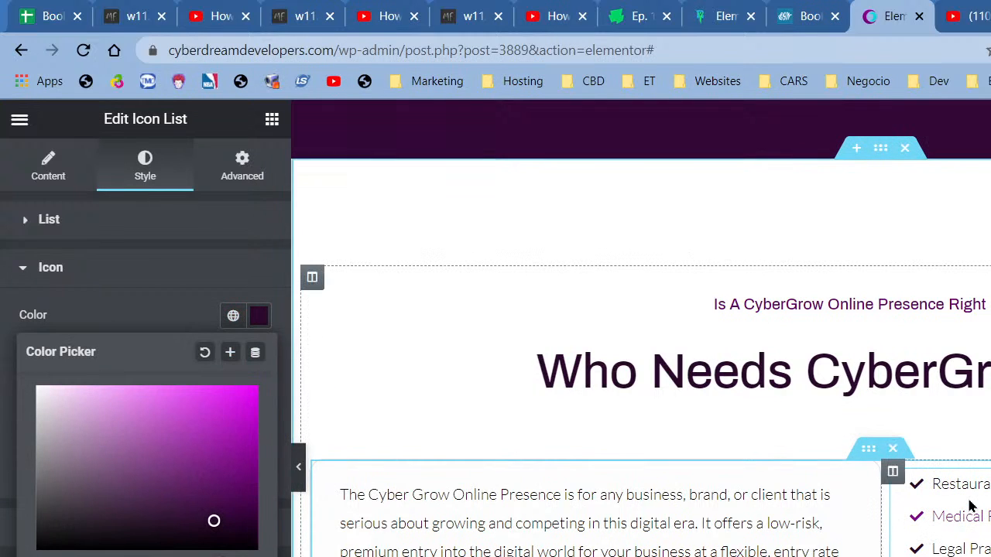
pyautogui.click(205, 279)
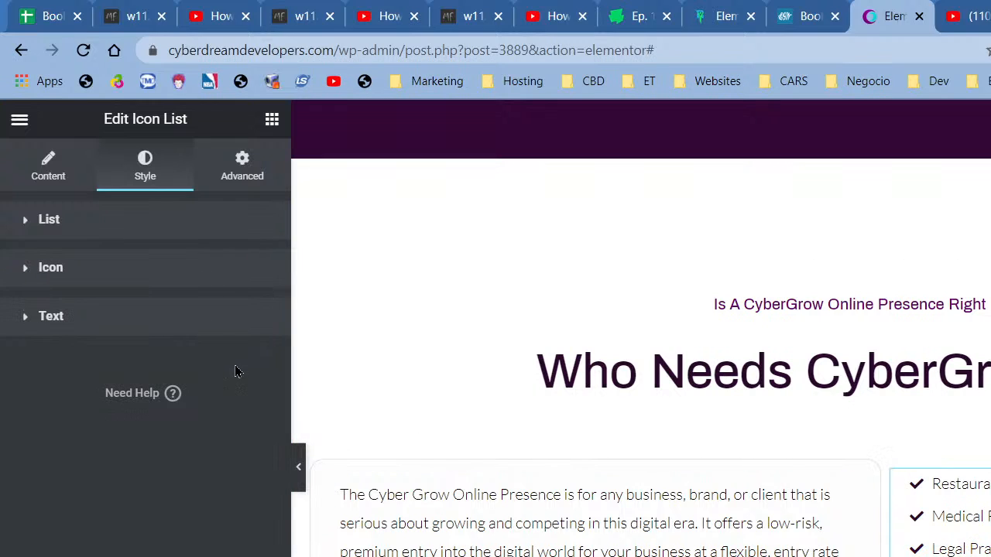
pyautogui.click(212, 292)
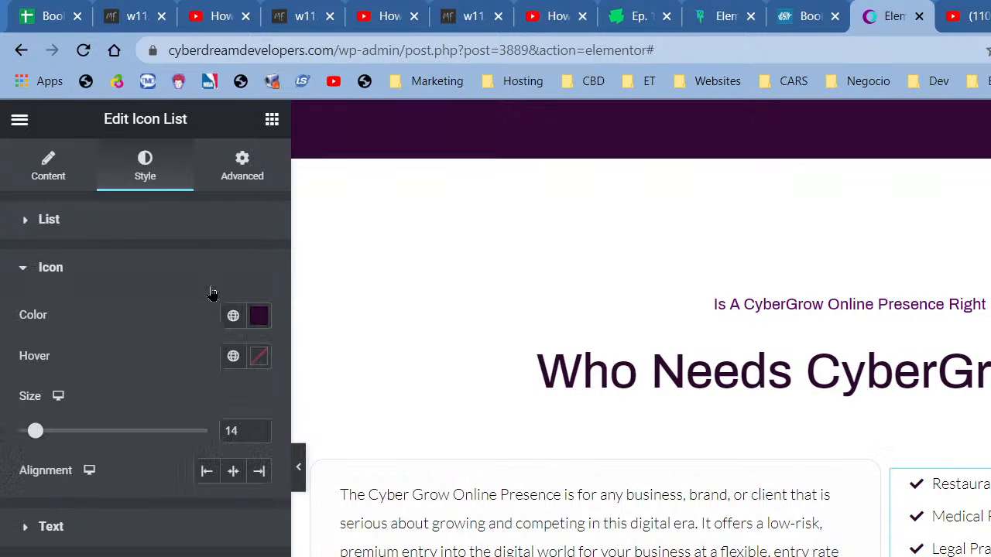
# - Set icon hover to bright magenta, save it as a global colour, and apply it to text hover
pyautogui.click(232, 355)
pyautogui.scroll(-10, 150, 526)
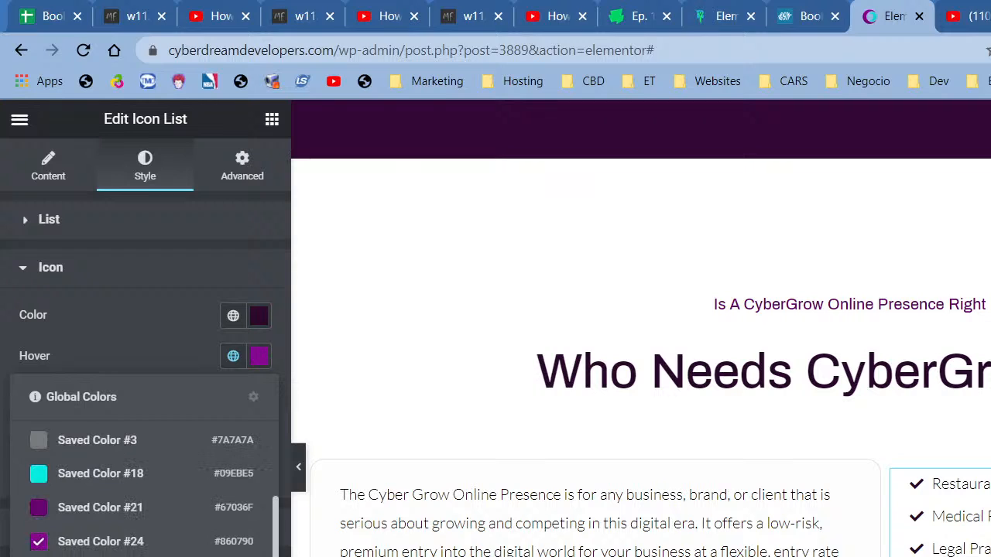
pyautogui.click(259, 357)
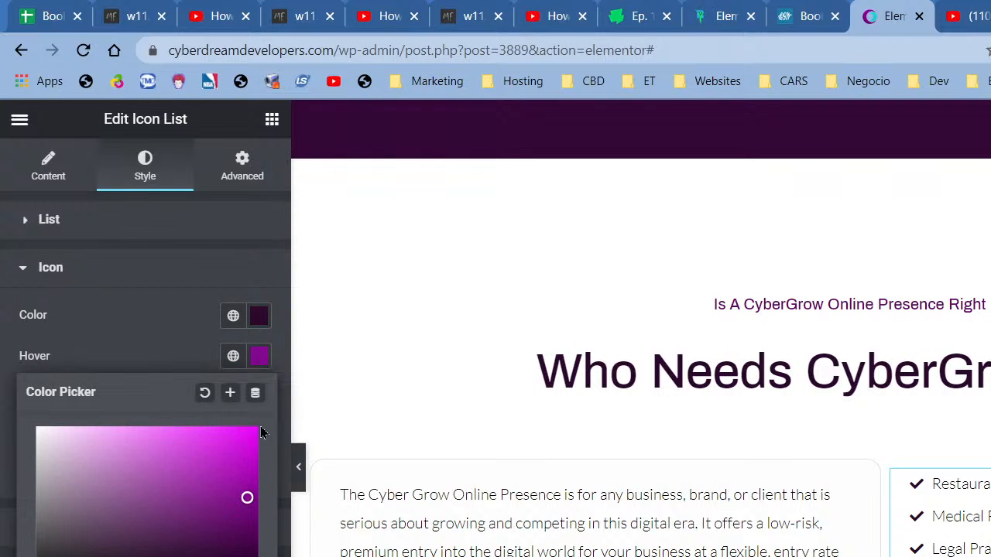
pyautogui.click(241, 432)
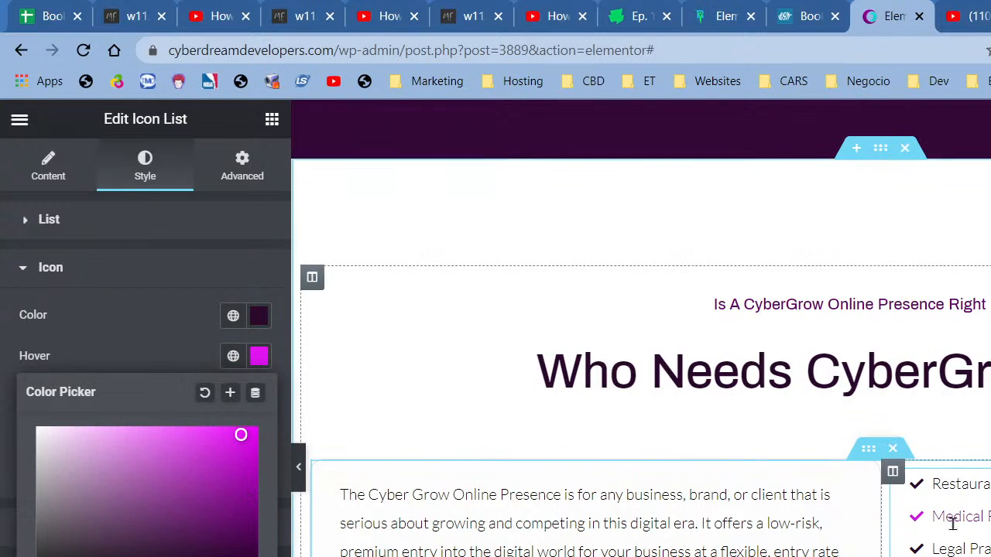
pyautogui.click(230, 393)
pyautogui.click(810, 535)
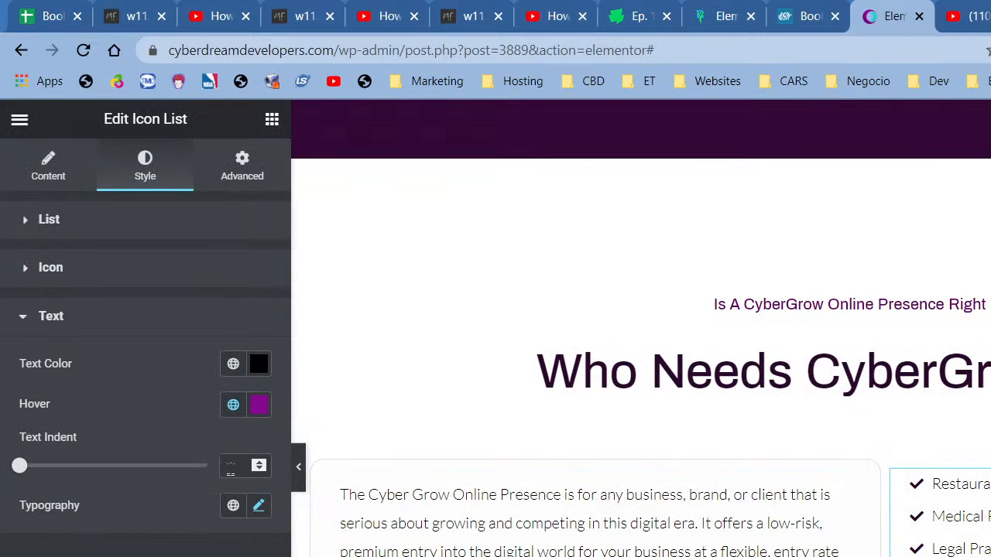
pyautogui.click(232, 404)
pyautogui.click(94, 554)
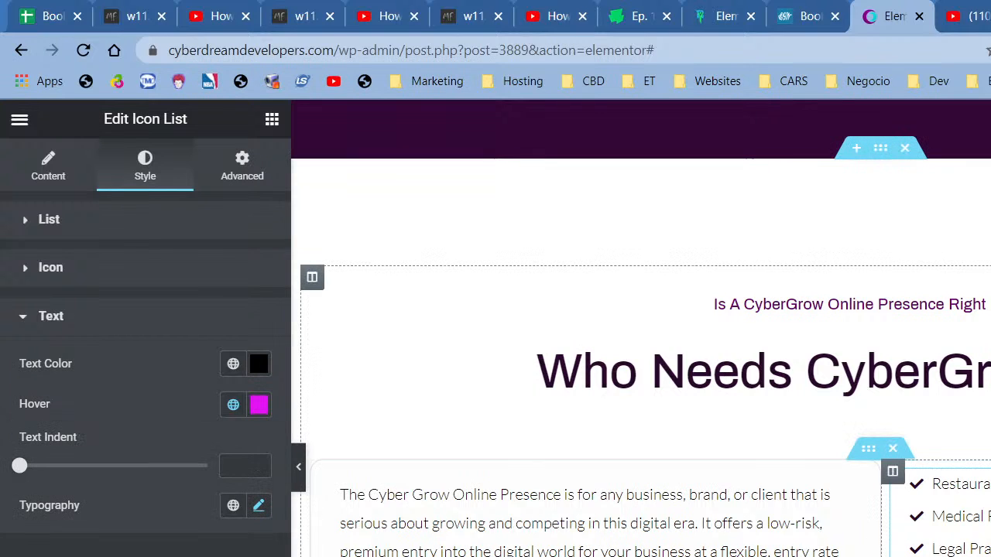
# - Give the icon list a 40 px top margin and check it in preview
pyautogui.click(241, 166)
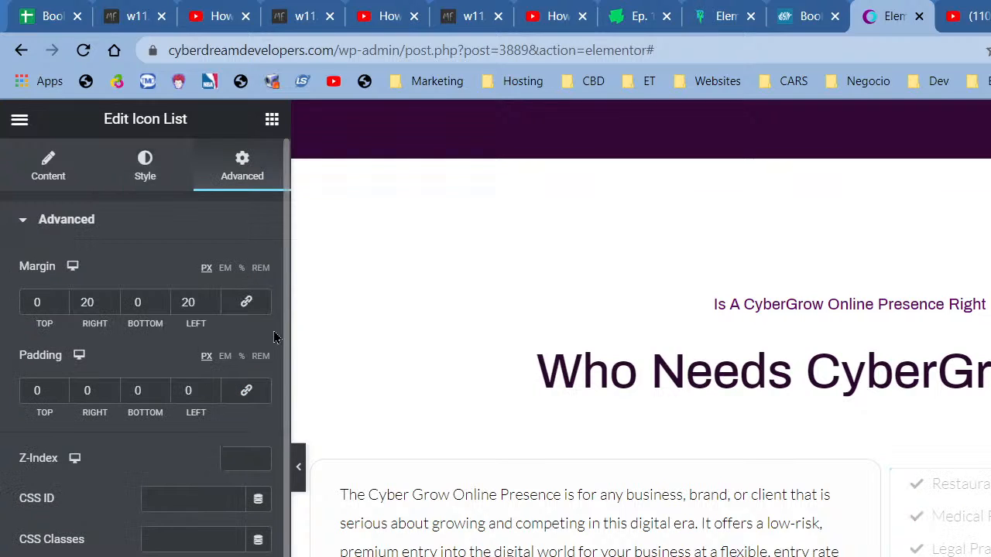
pyautogui.click(21, 304)
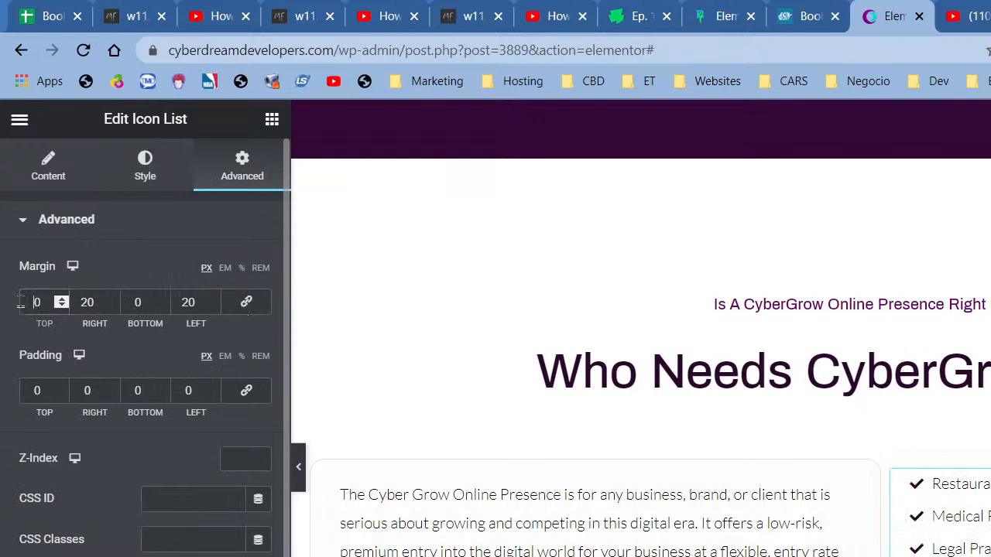
pyautogui.write('4')
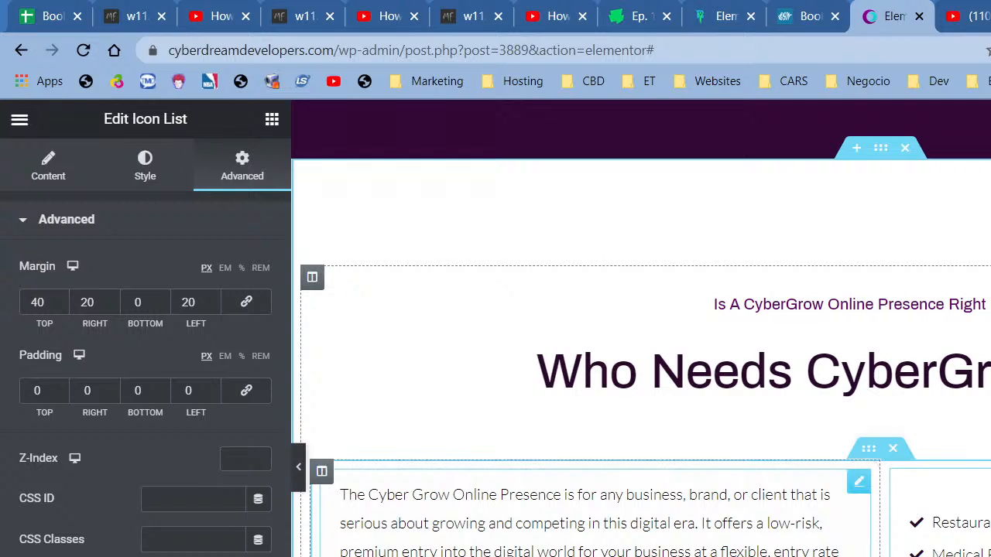
pyautogui.scroll(-1, 303, 480)
pyautogui.click(303, 480)
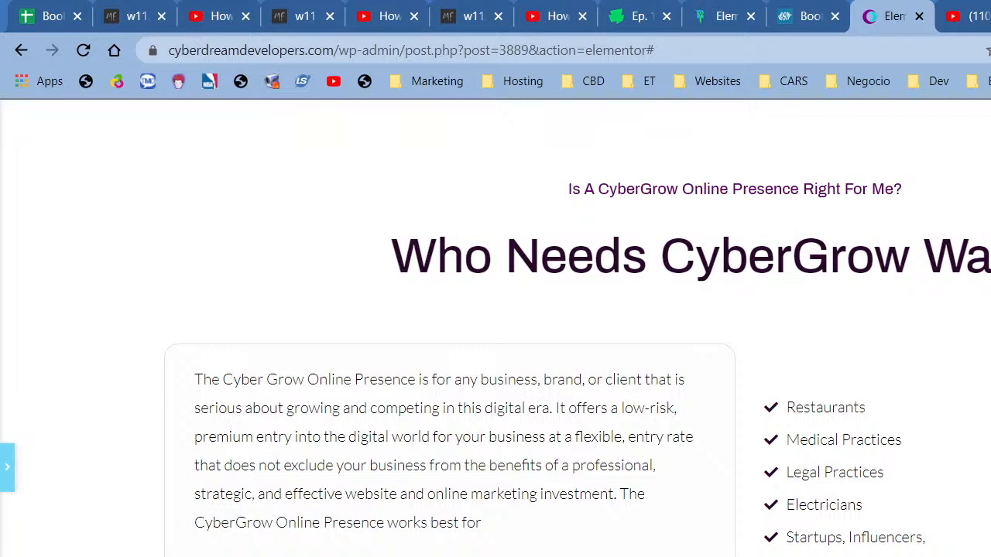
pyautogui.click(7, 468)
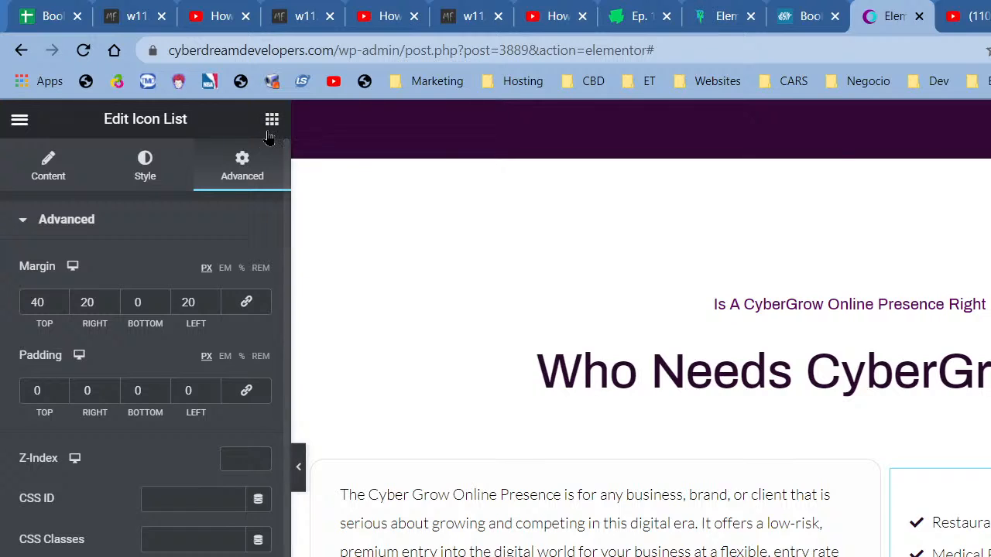
pyautogui.scroll(10, 741, 473)
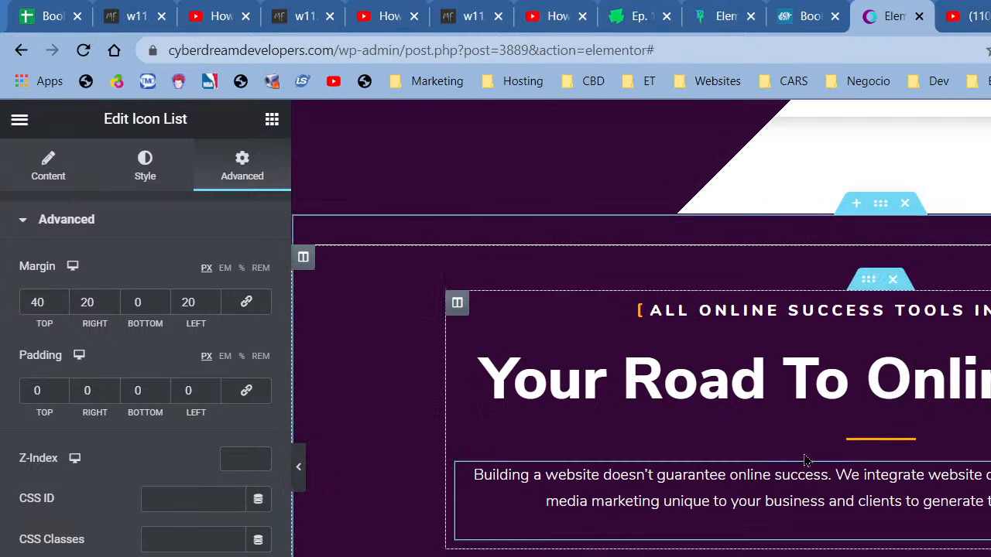
# - Copy the orange divider and paste it below the Who Needs CyberGrow heading
pyautogui.rightClick(887, 442)
pyautogui.click(939, 518)
pyautogui.scroll(-10, 933, 480)
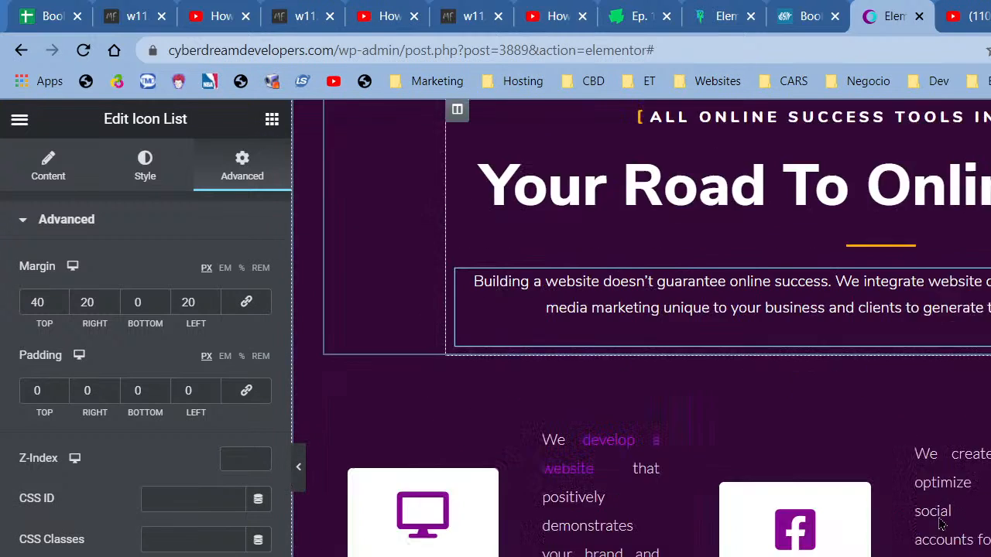
pyautogui.rightClick(925, 387)
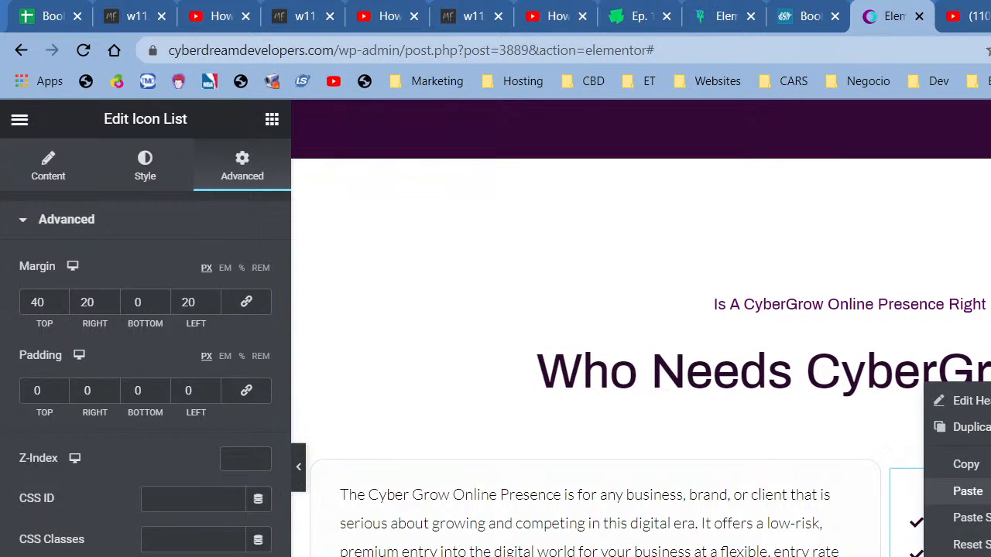
pyautogui.click(968, 490)
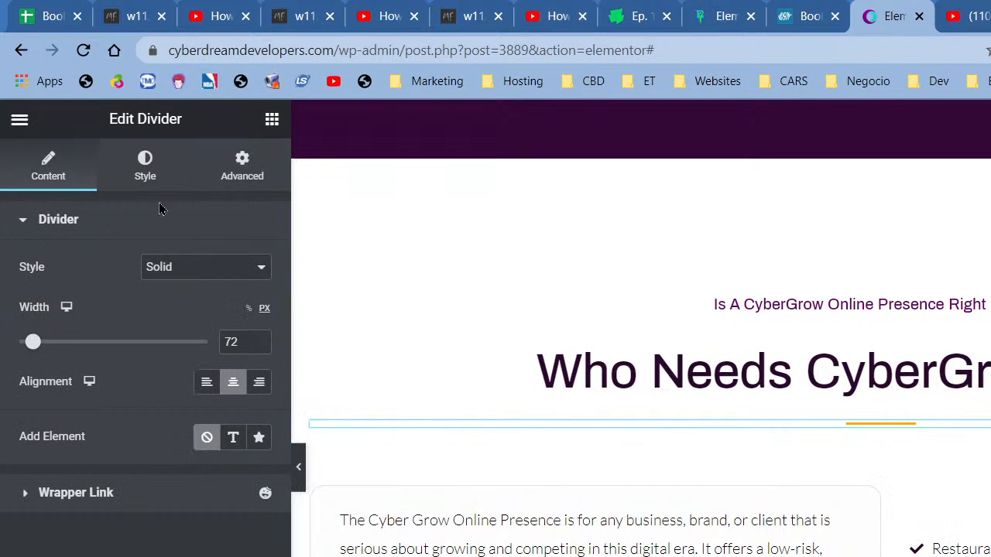
# - Recolour the pasted divider to a dark purple saved global colour and preview it
pyautogui.click(153, 173)
pyautogui.click(233, 267)
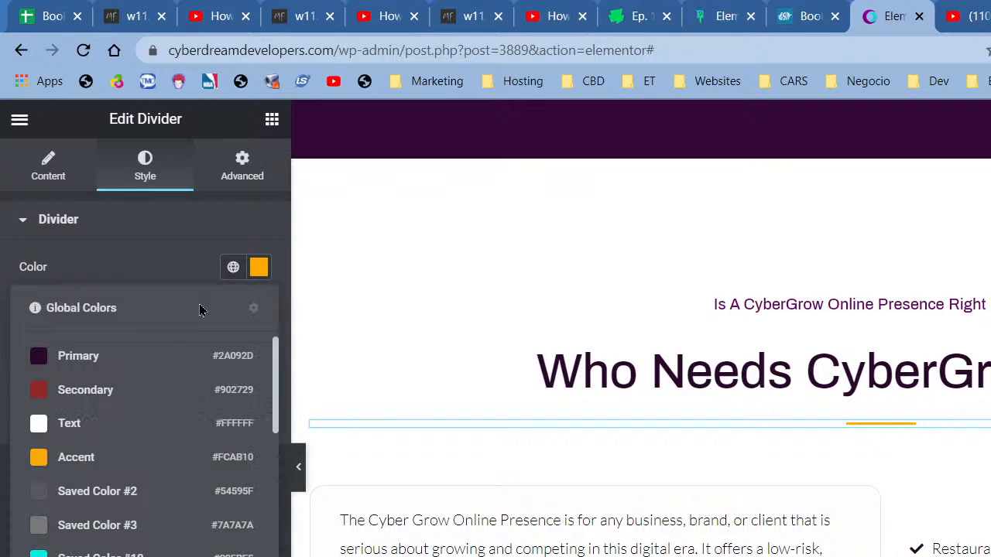
pyautogui.scroll(-3, 105, 464)
pyautogui.click(99, 529)
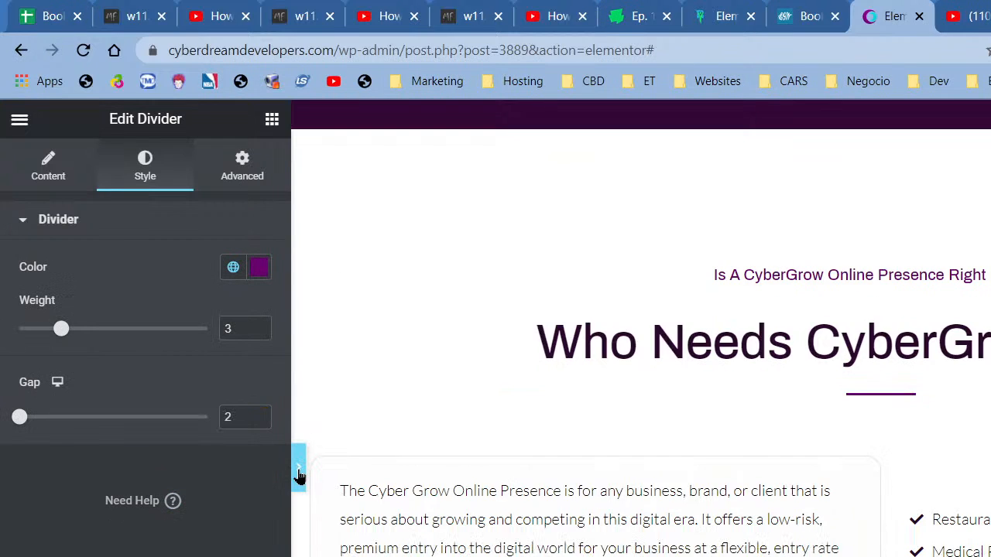
pyautogui.click(299, 474)
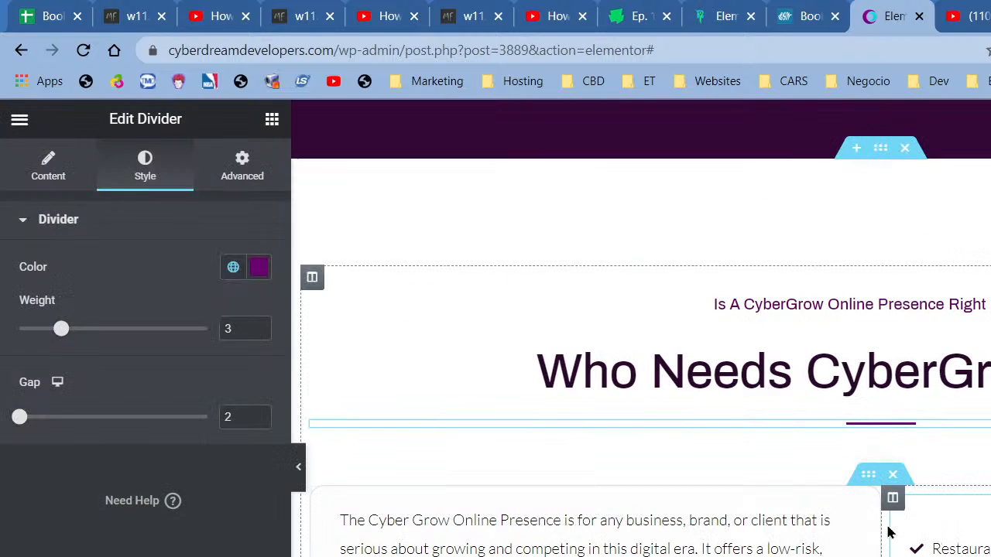
# - Reduce the checkmark list's top margin from 40 to 20 px and review it in preview
pyautogui.click(906, 536)
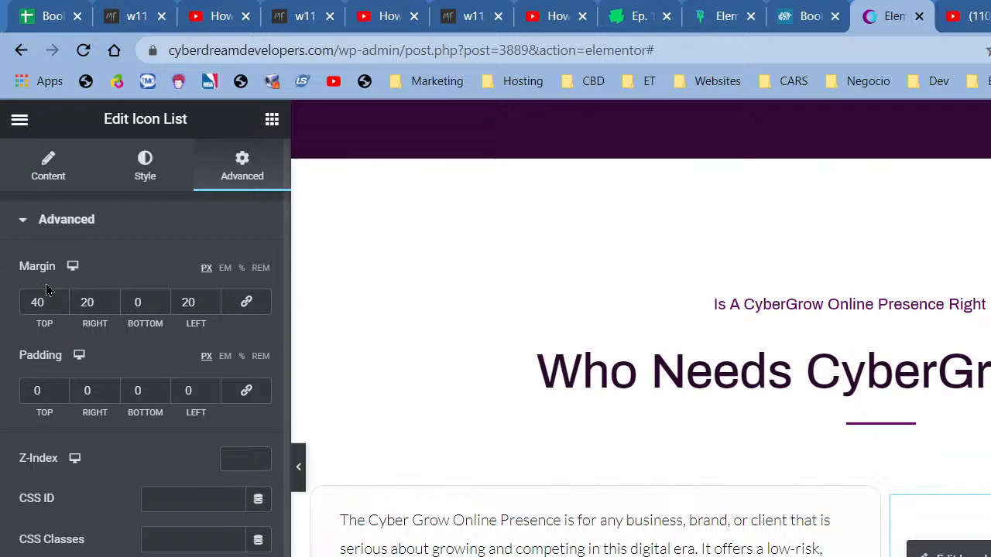
pyautogui.moveTo(37, 302); pyautogui.dragTo(11, 304)
pyautogui.write('2')
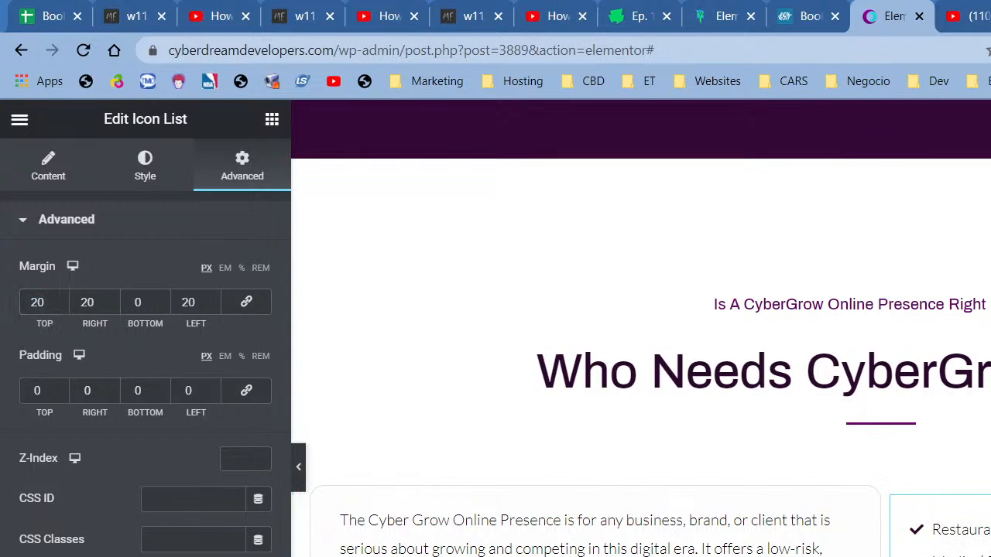
pyautogui.scroll(-1, 301, 471)
pyautogui.click(299, 468)
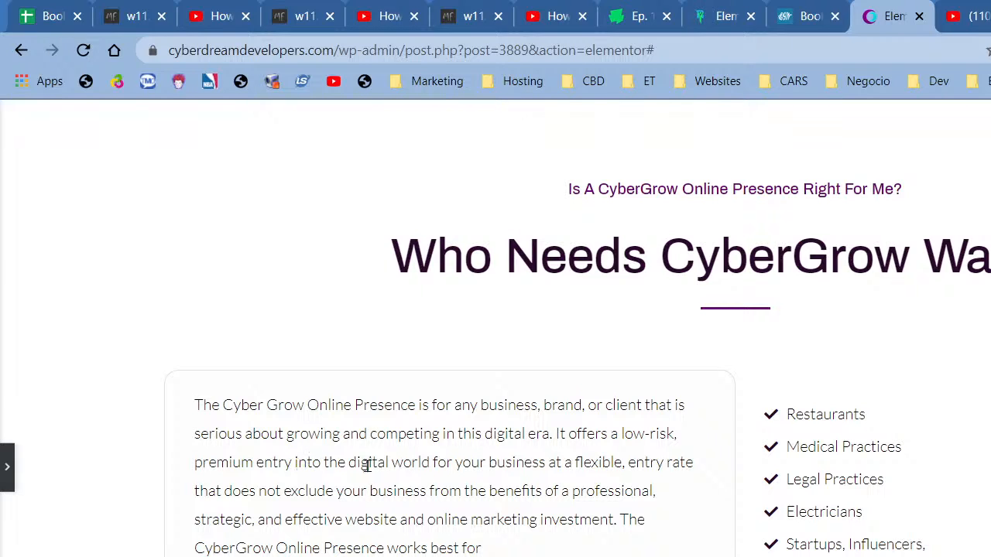
pyautogui.scroll(3, 135, 459)
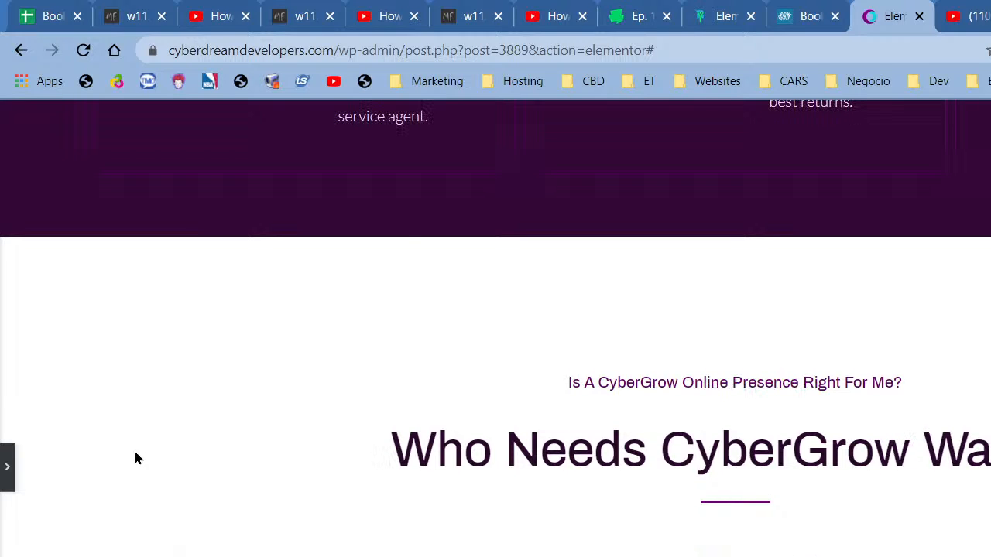
pyautogui.scroll(-3, 166, 431)
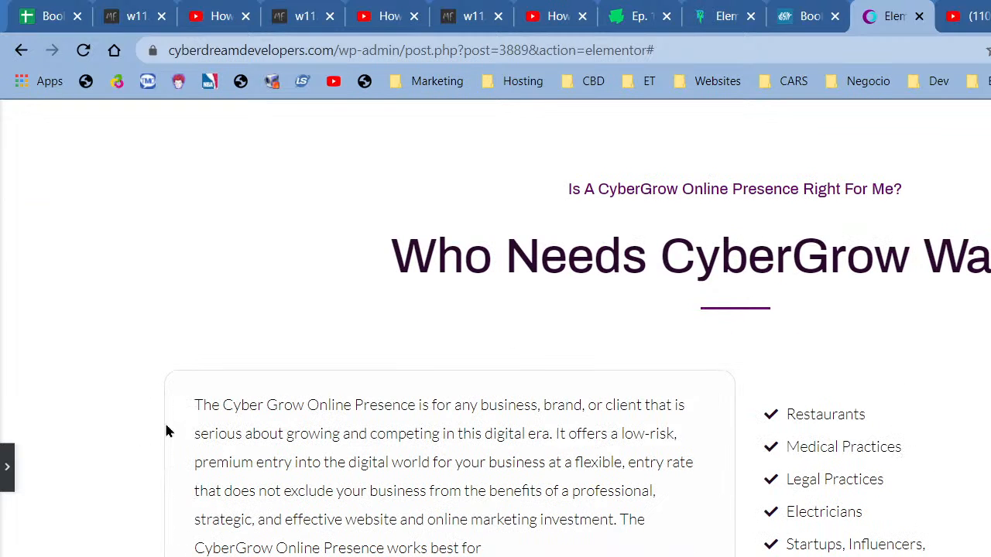
pyautogui.scroll(2, 165, 432)
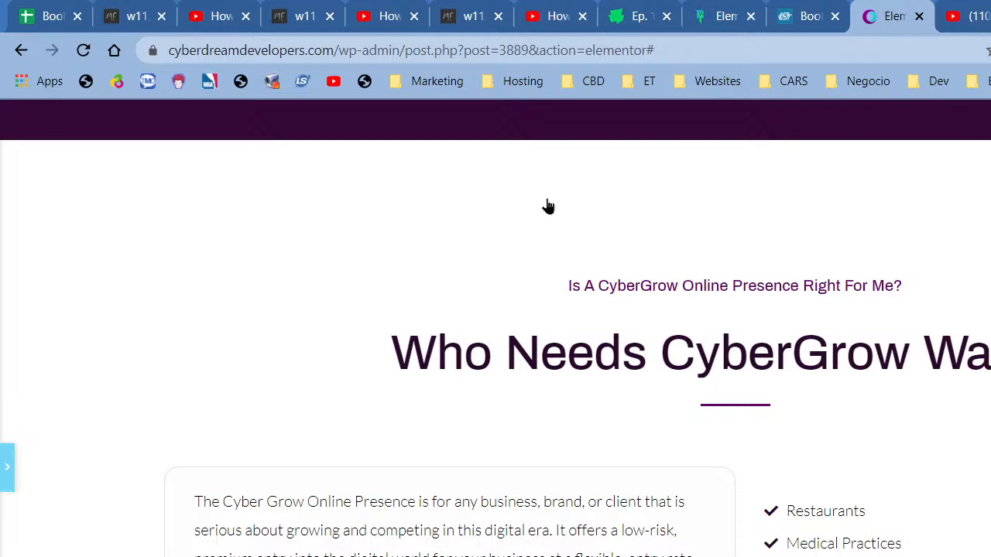
pyautogui.hotkey('ctrl', 'p')
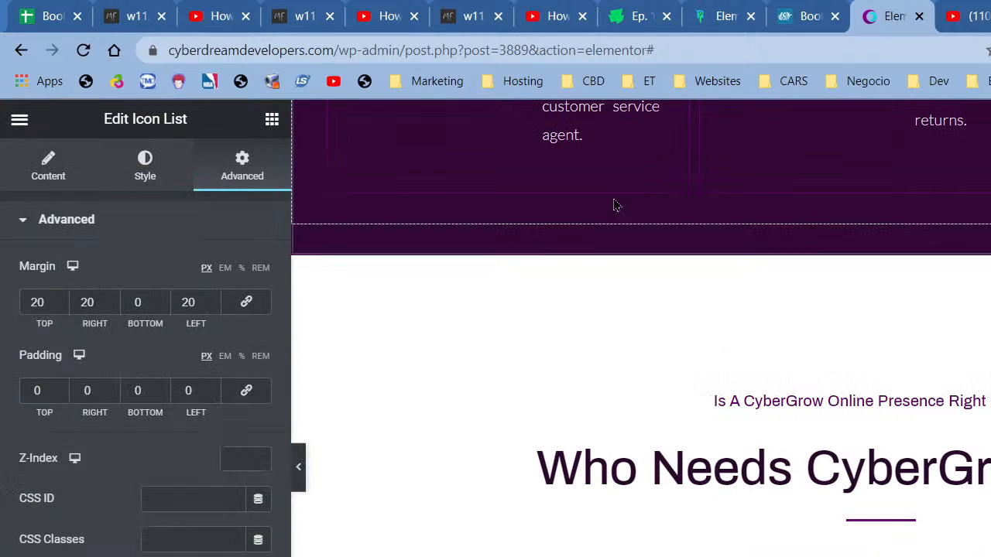
# - Lower the section's gradient stop locations to 5 for white and 6 for dark
pyautogui.rightClick(616, 288)
pyautogui.click(628, 298)
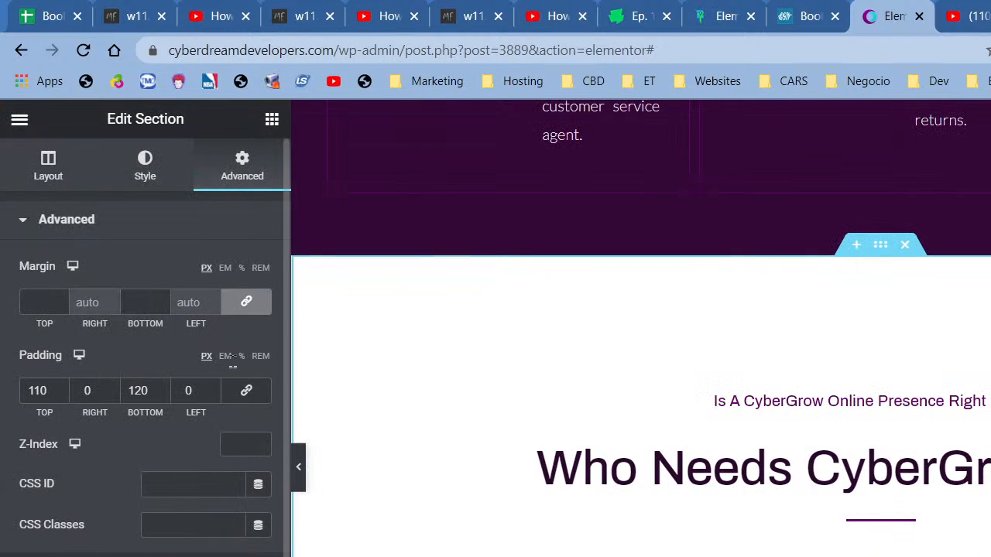
pyautogui.click(148, 178)
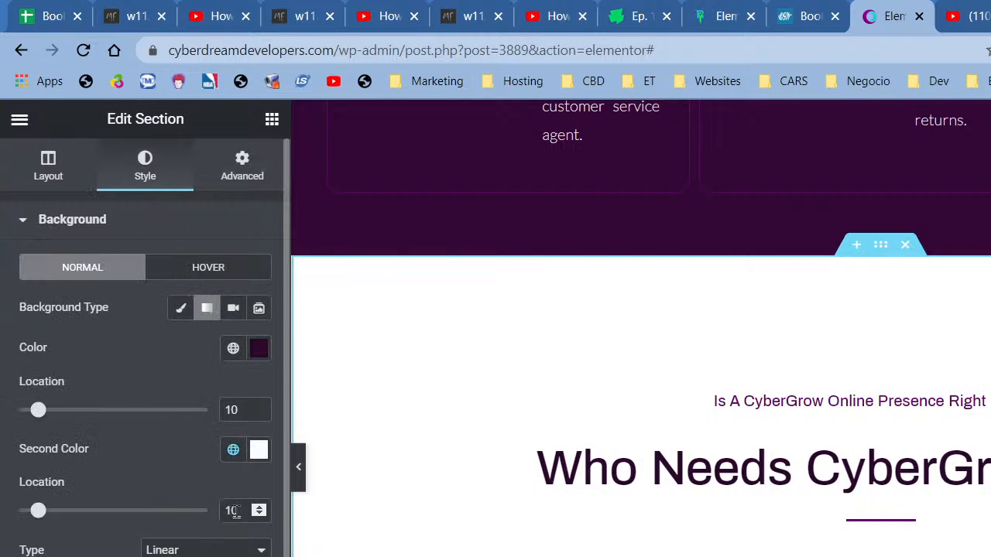
pyautogui.click(260, 515)
pyautogui.click(260, 515)
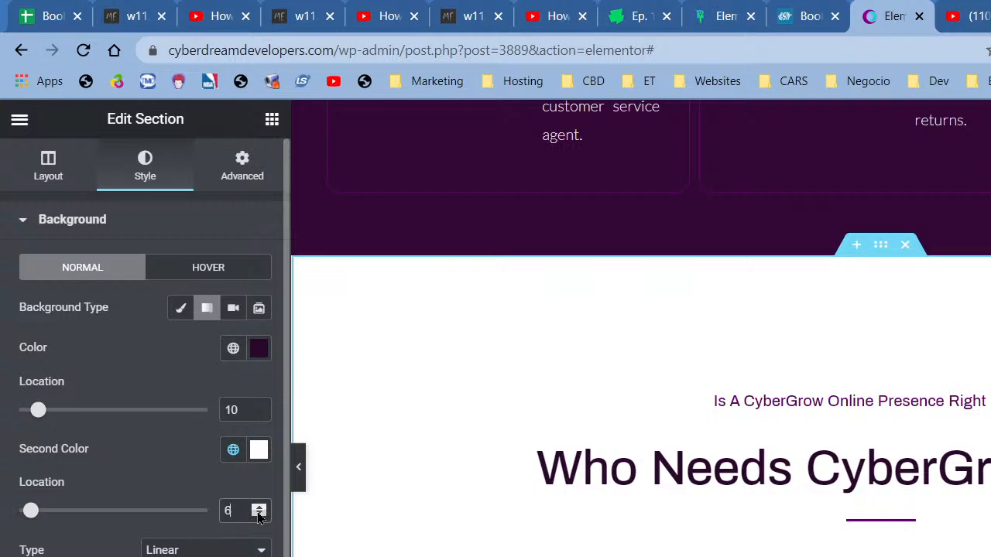
pyautogui.click(261, 514)
pyautogui.click(260, 414)
pyautogui.click(260, 414)
pyautogui.click(260, 414)
pyautogui.click(260, 414)
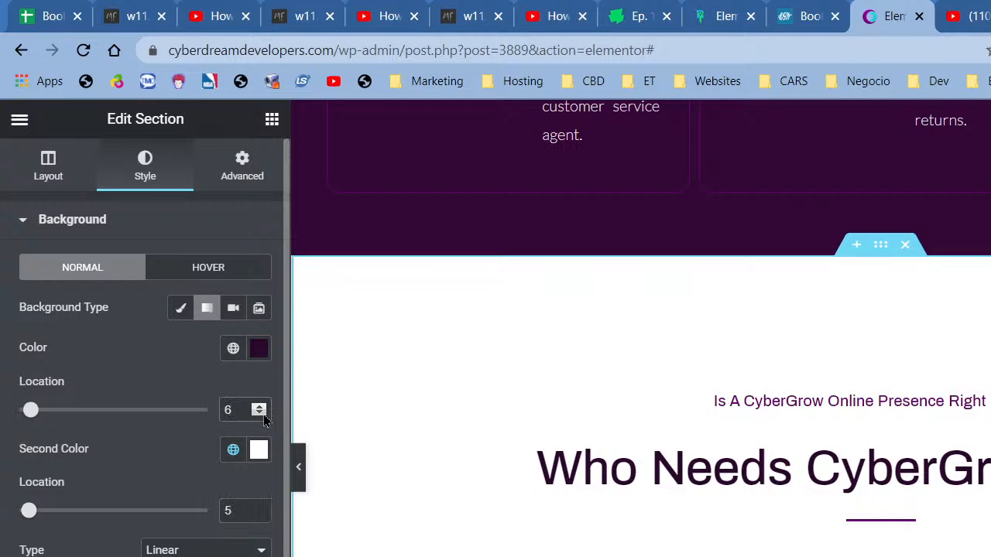
# - Preview the section, then return to editing the paragraph text block
pyautogui.click(299, 472)
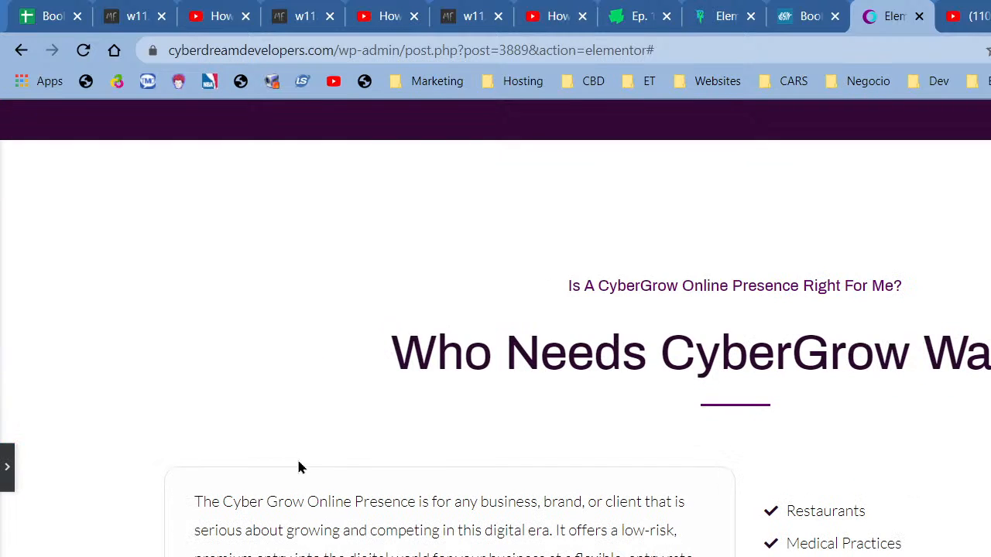
pyautogui.scroll(-3, 516, 276)
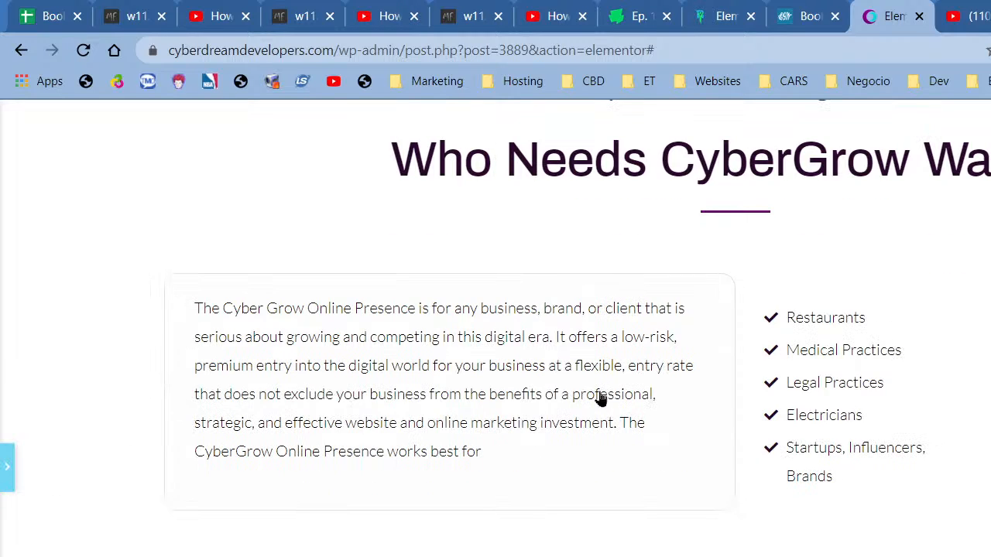
pyautogui.click(847, 376)
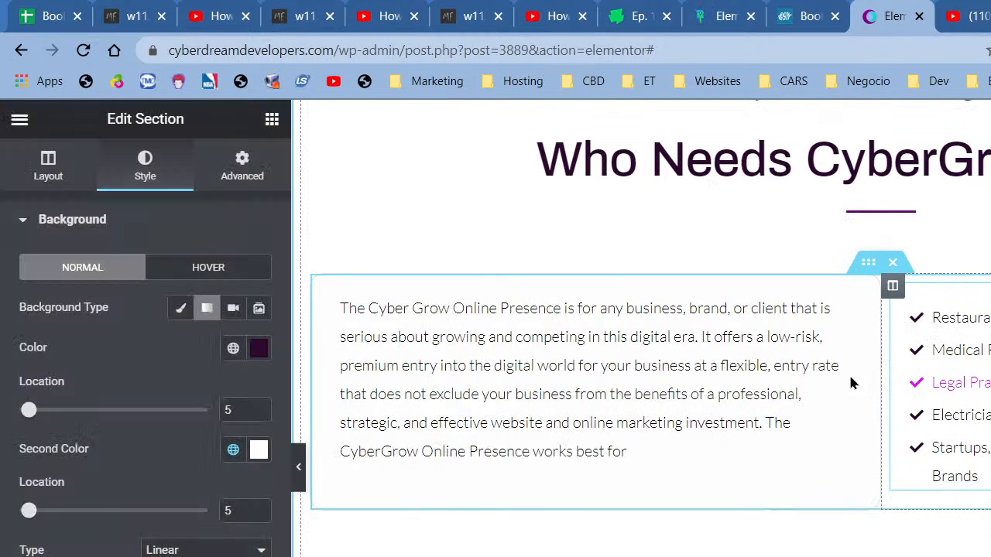
pyautogui.click(850, 379)
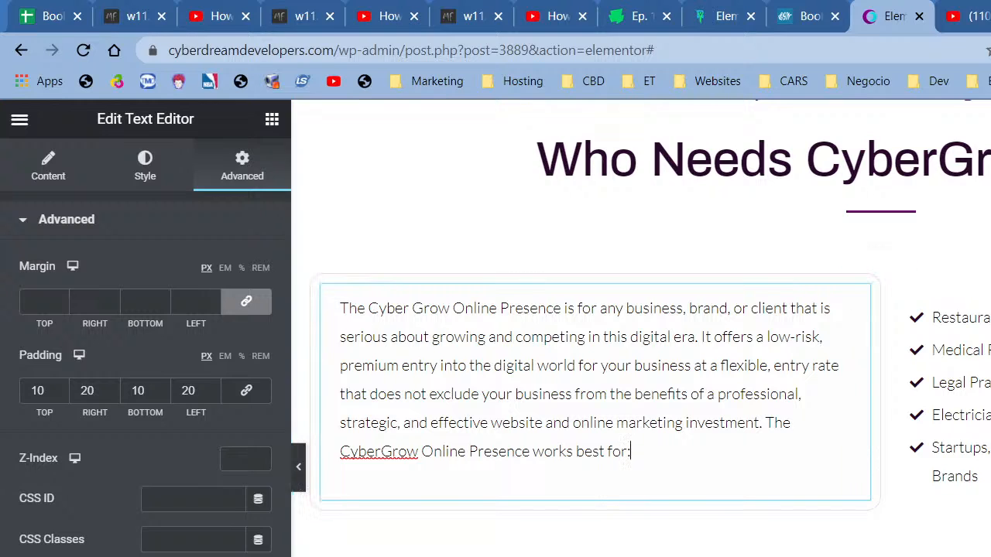
# - Set the paragraph's font weight to 300 in its Typography settings
pyautogui.click(139, 178)
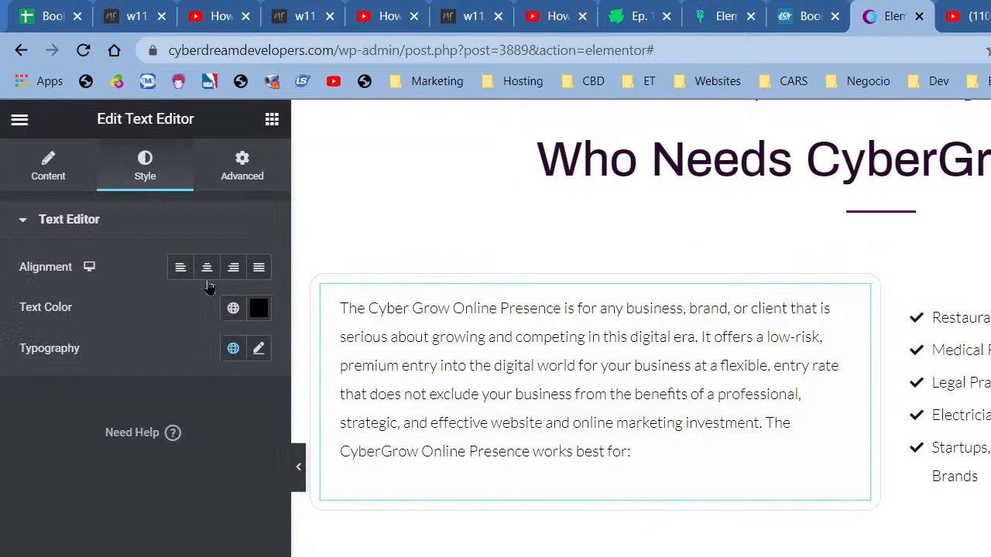
pyautogui.click(231, 317)
pyautogui.click(231, 318)
pyautogui.click(258, 352)
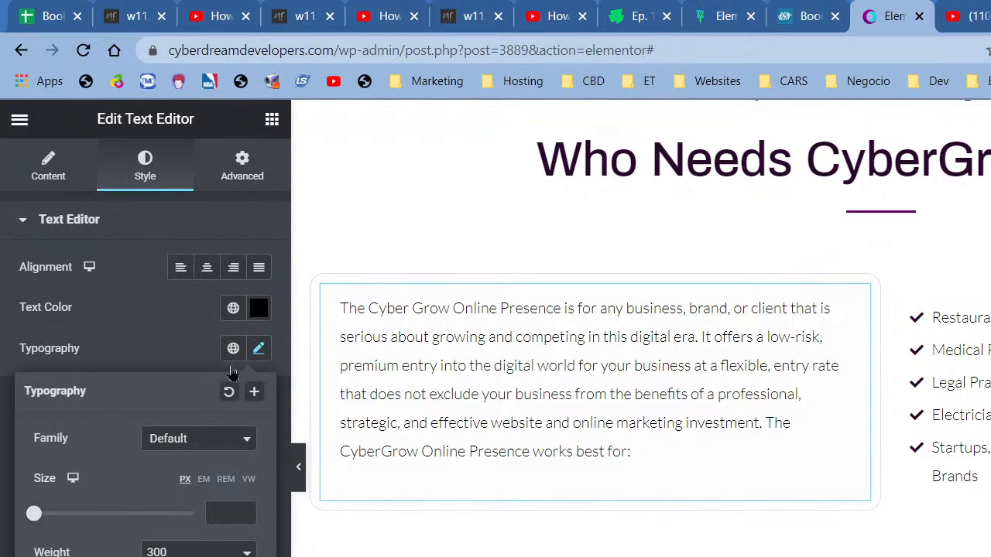
pyautogui.scroll(-1, 155, 476)
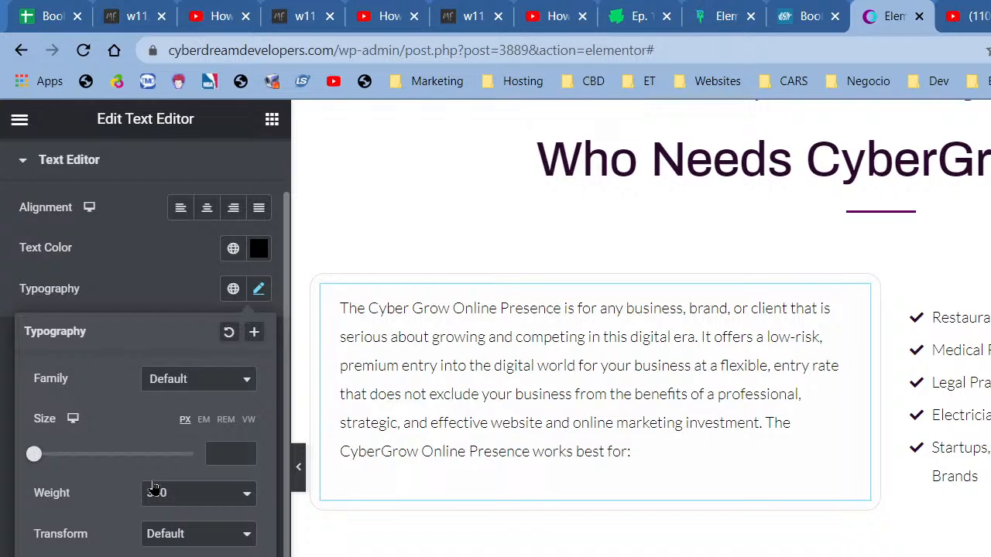
pyautogui.click(197, 493)
pyautogui.click(185, 552)
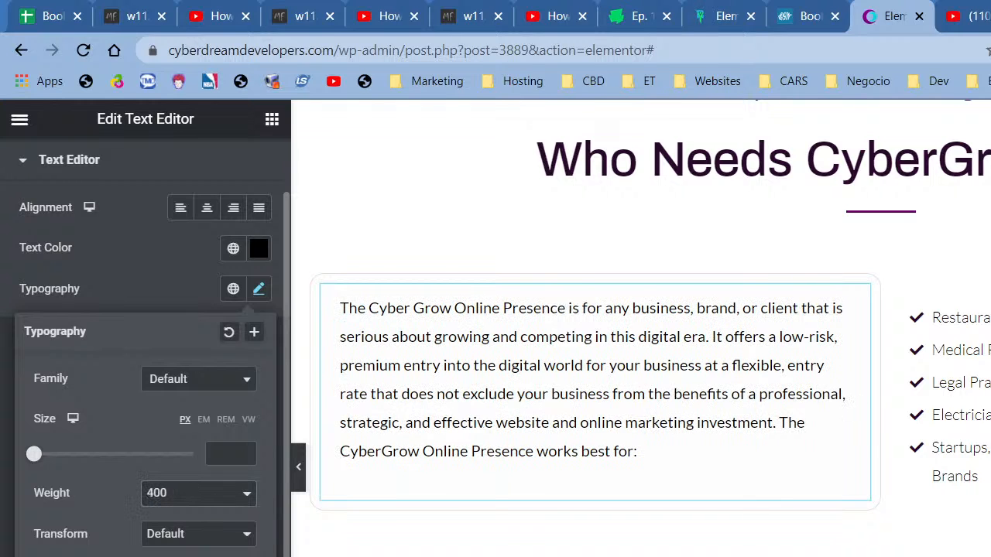
pyautogui.click(184, 497)
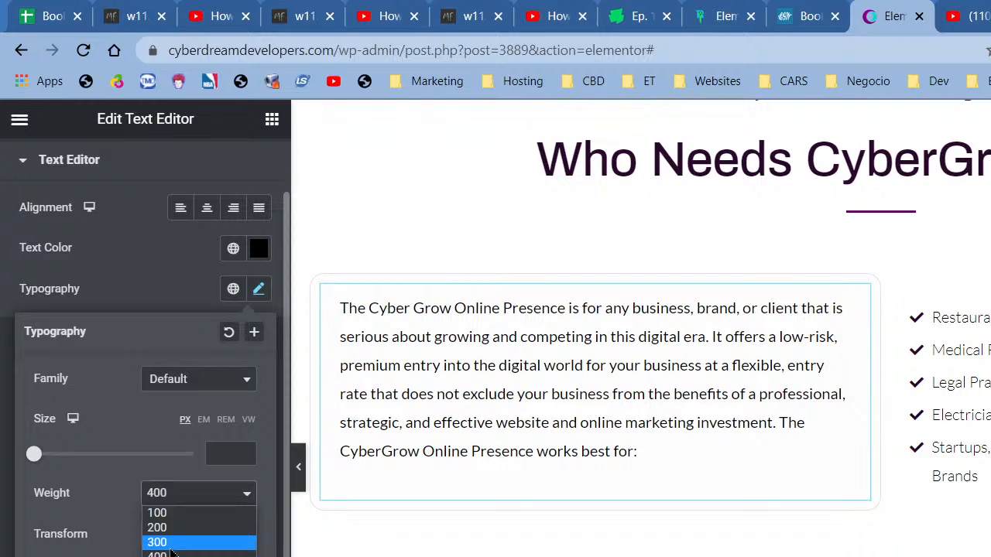
pyautogui.click(186, 539)
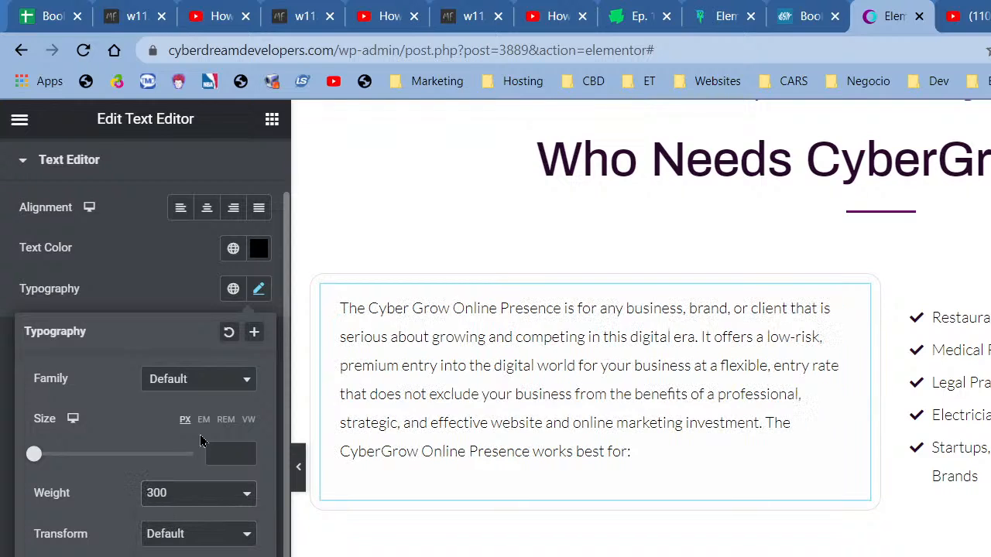
# - Choose Lato as the paragraph's font family
pyautogui.click(230, 381)
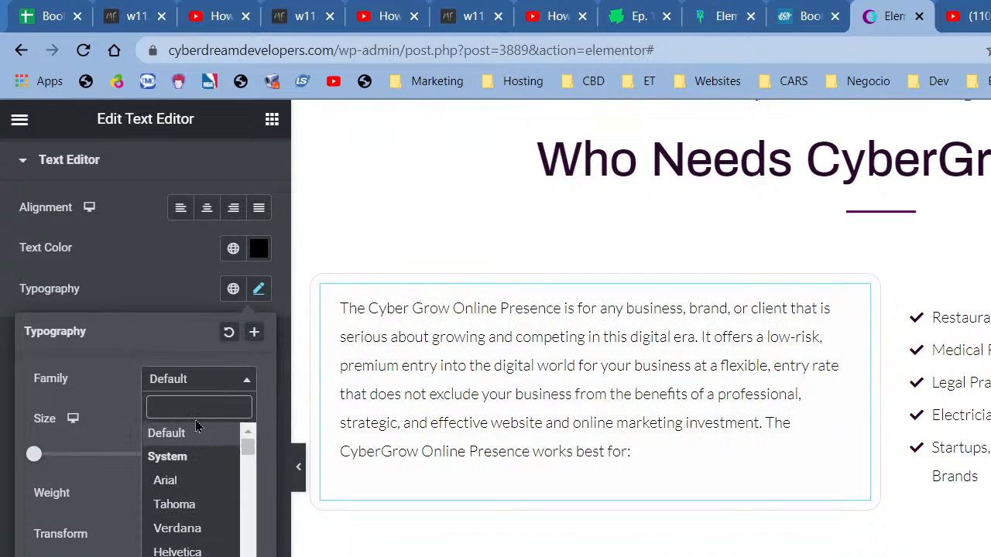
pyautogui.write('lato')
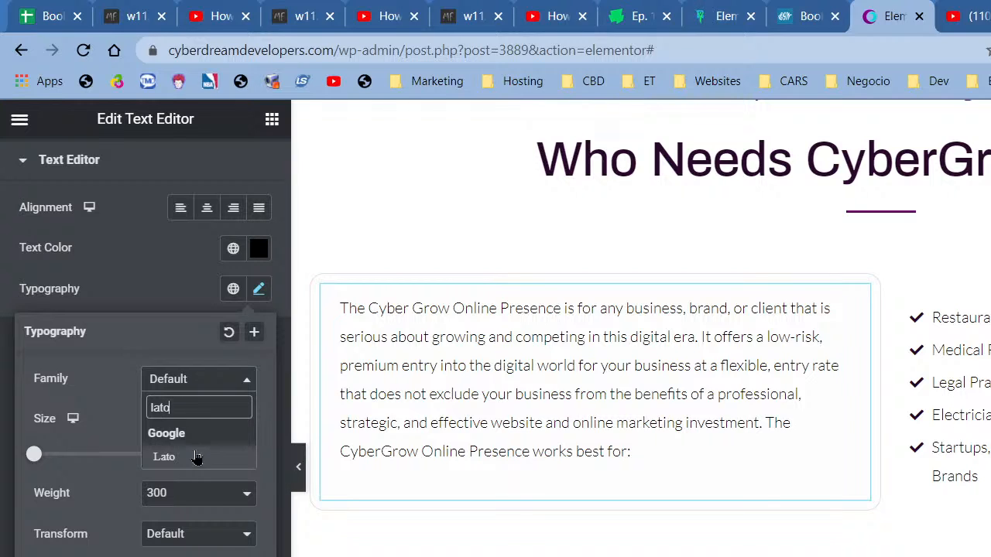
pyautogui.click(197, 458)
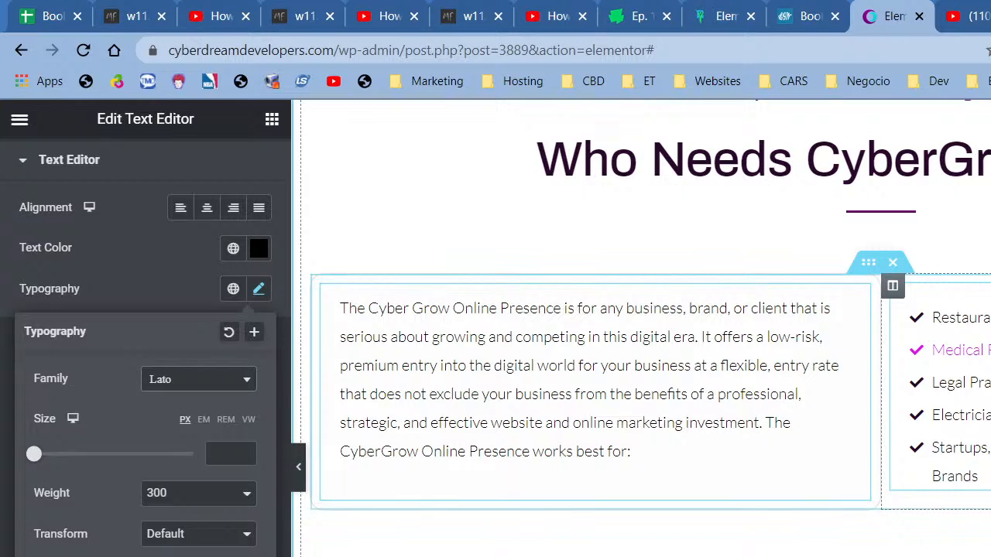
pyautogui.click(950, 350)
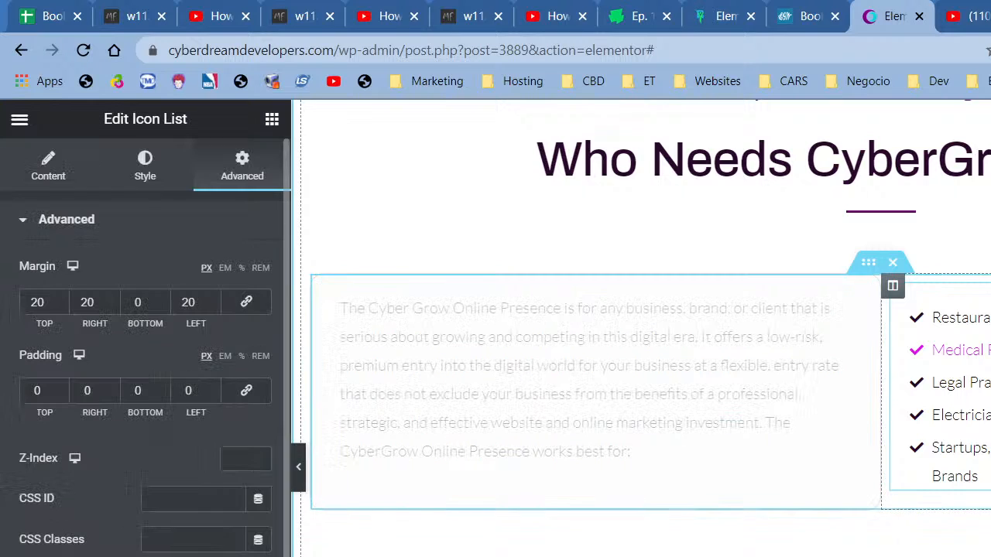
# - Set the checklist item text weight to 400 in its Typography settings
pyautogui.click(147, 190)
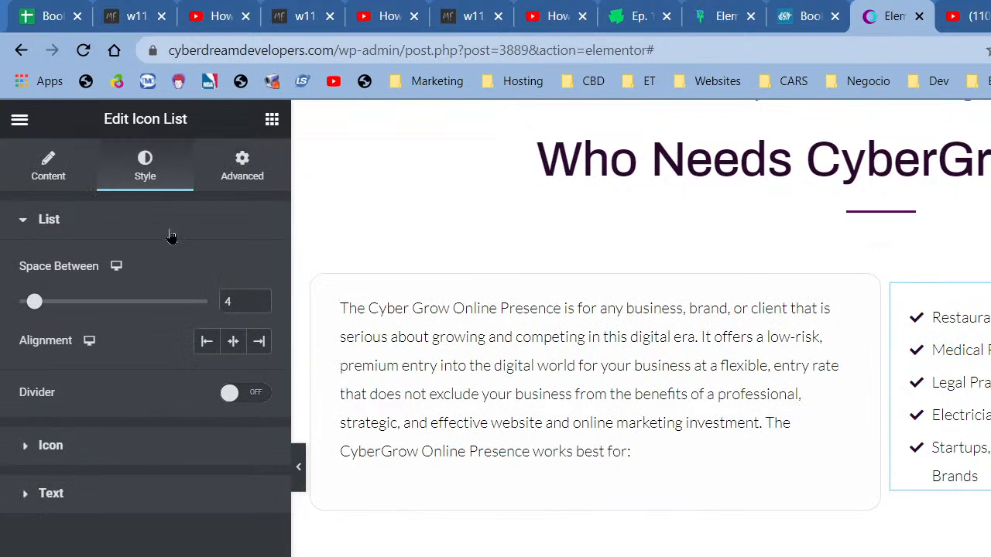
pyautogui.click(128, 503)
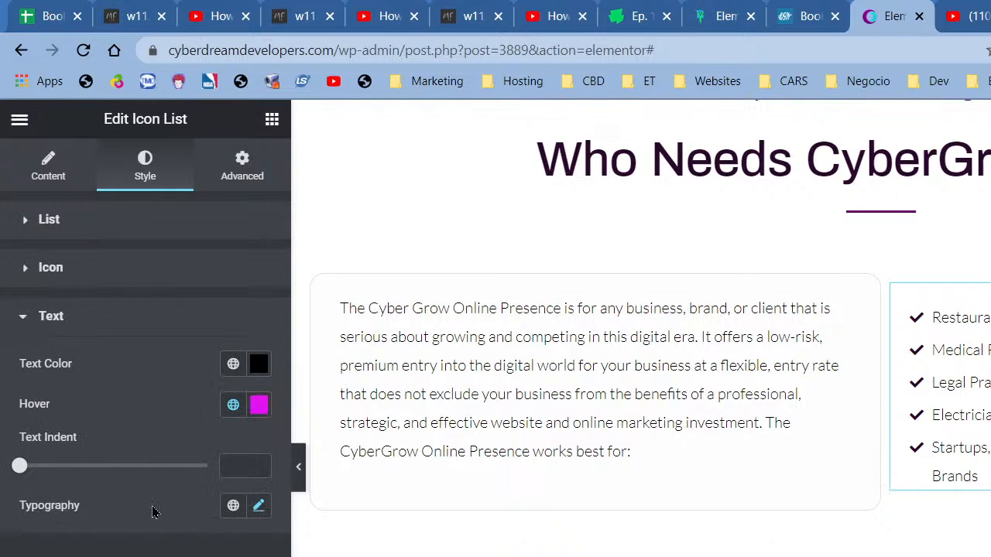
pyautogui.click(258, 506)
pyautogui.scroll(-3, 258, 506)
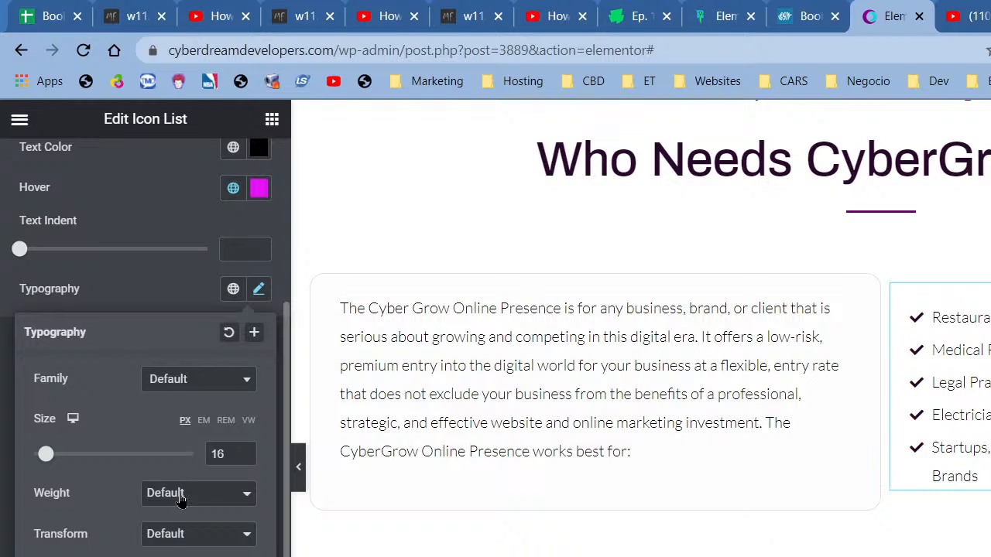
pyautogui.click(181, 498)
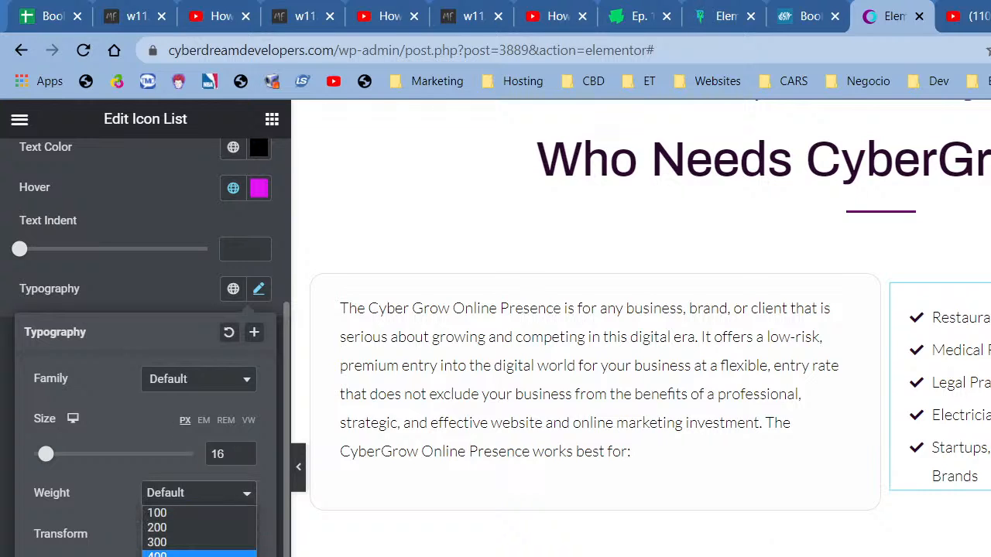
pyautogui.click(167, 554)
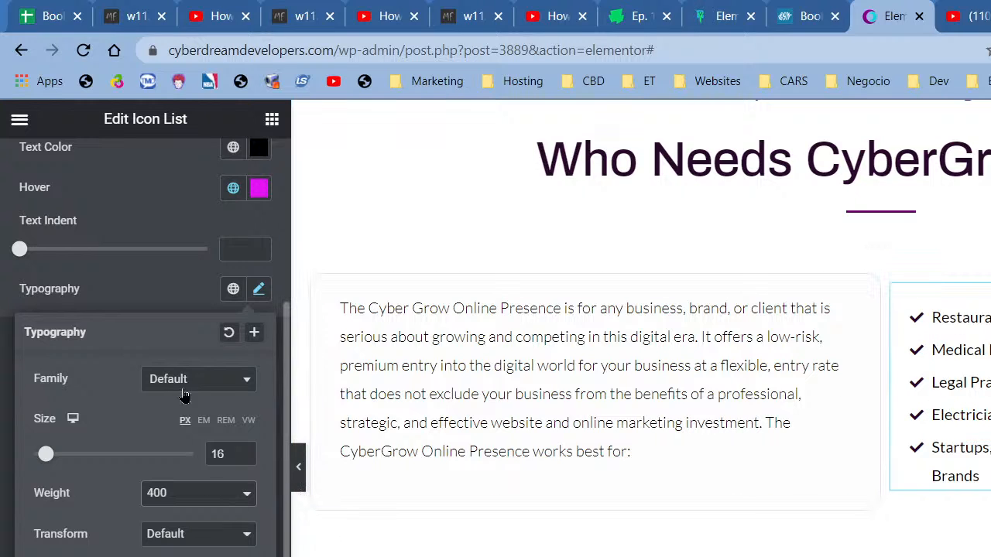
# - Set the list text family to Roboto Slab and adjust the paragraph column width
pyautogui.click(184, 384)
pyautogui.write('robo')
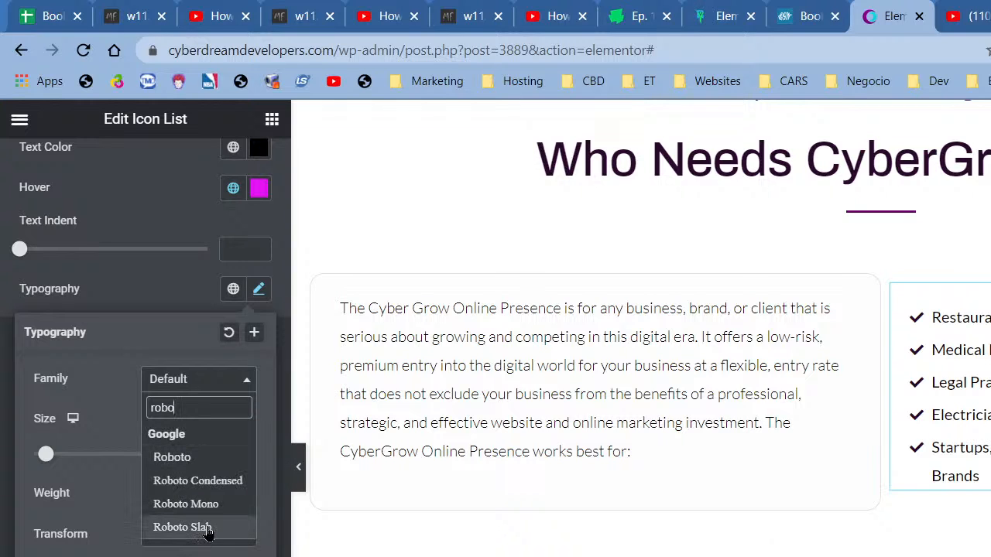
pyautogui.click(208, 529)
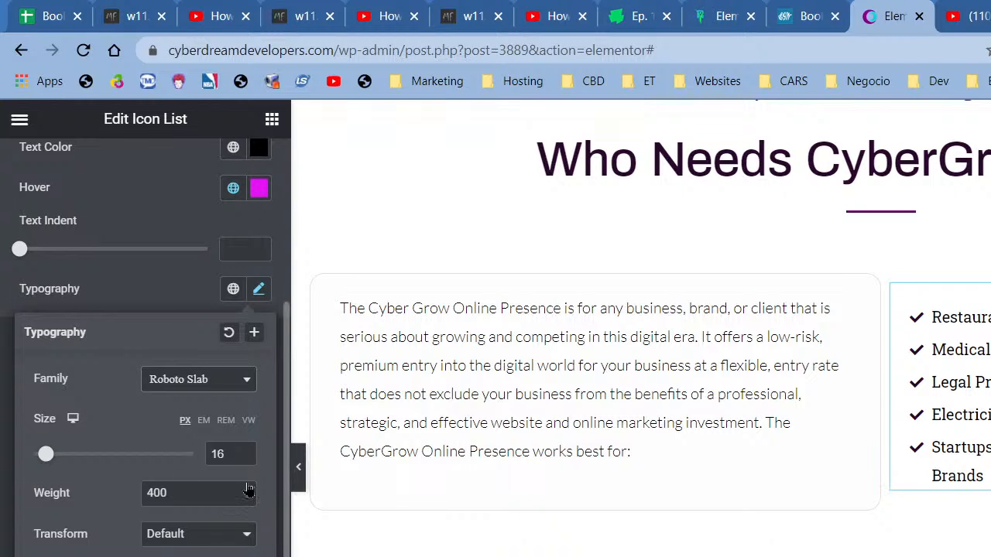
pyautogui.click(983, 403)
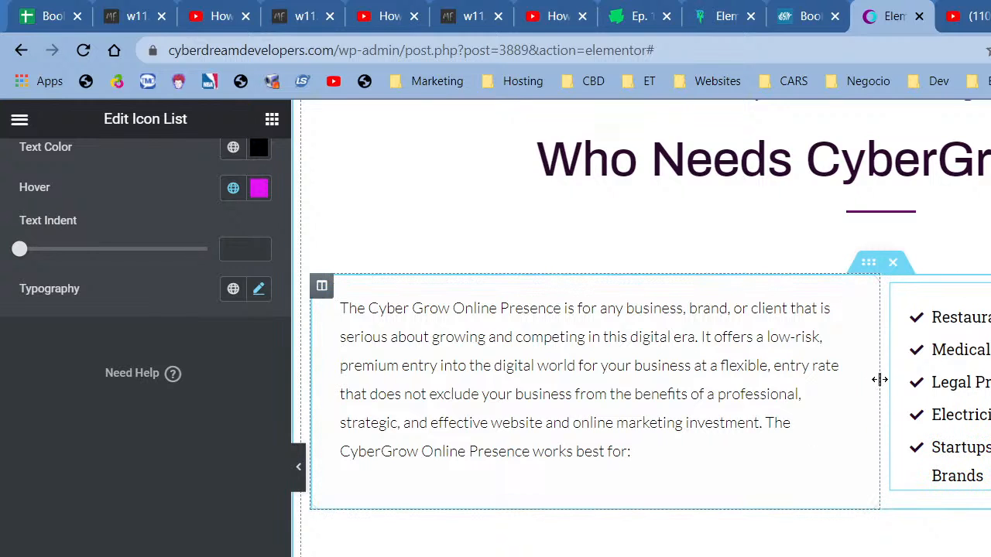
pyautogui.moveTo(875, 387); pyautogui.dragTo(849, 388)
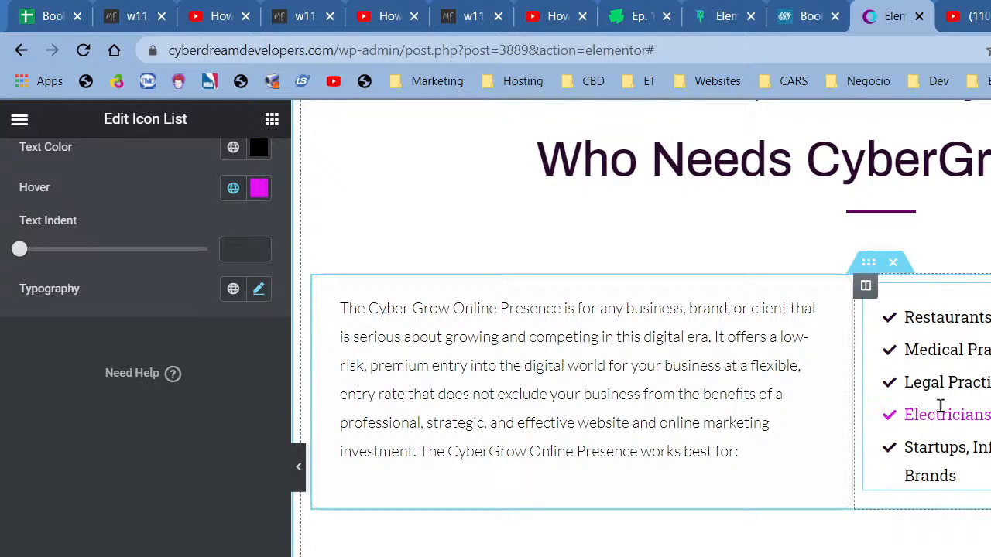
# - Scroll back up the Icon List's Style settings
pyautogui.scroll(3, 216, 356)
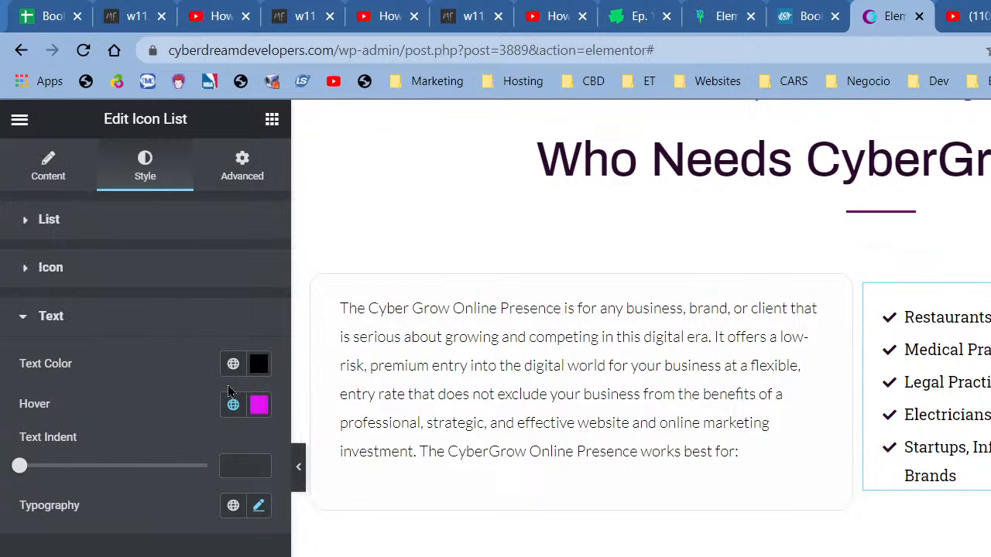
# - Colour the checkmark icons orange Accent and briefly preview the page at full width
pyautogui.click(186, 267)
pyautogui.click(233, 315)
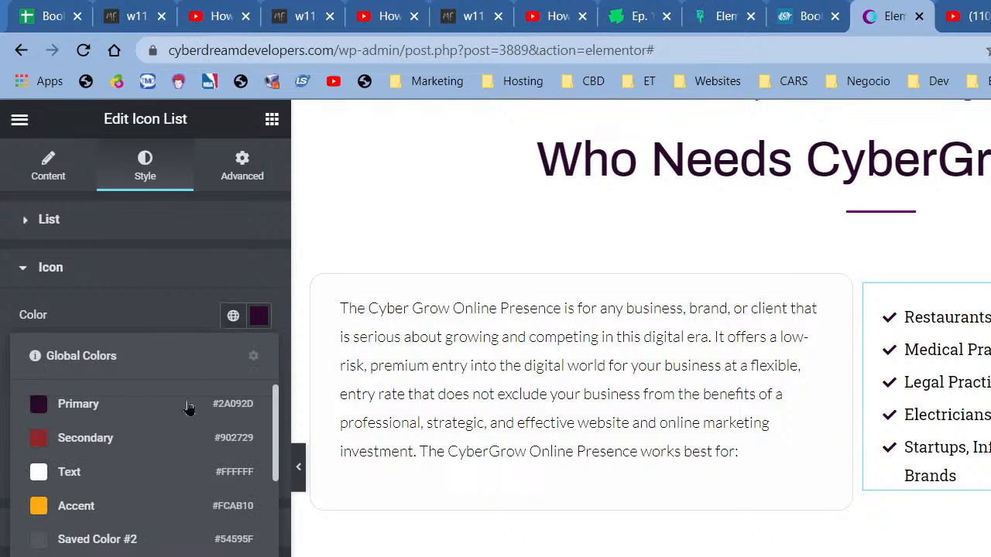
pyautogui.click(130, 507)
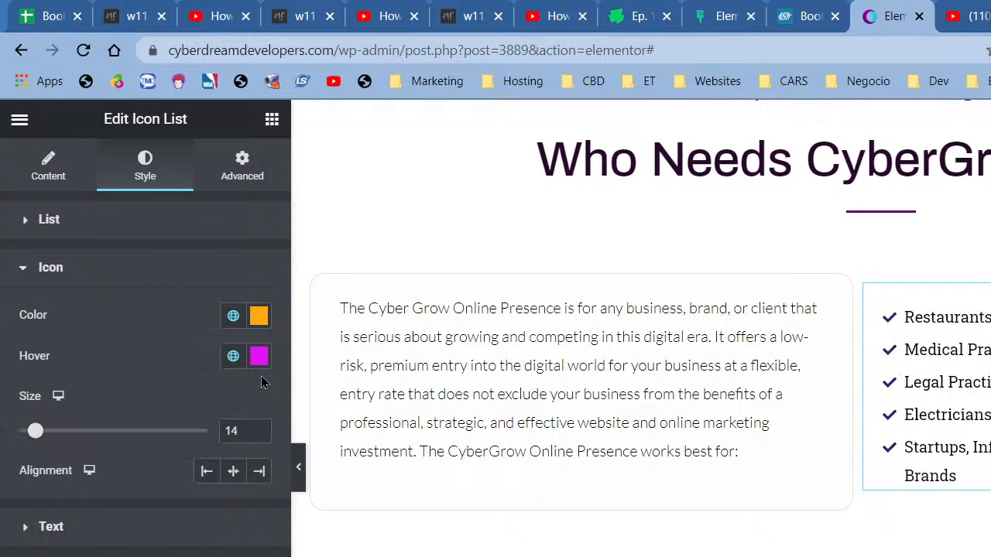
pyautogui.click(259, 315)
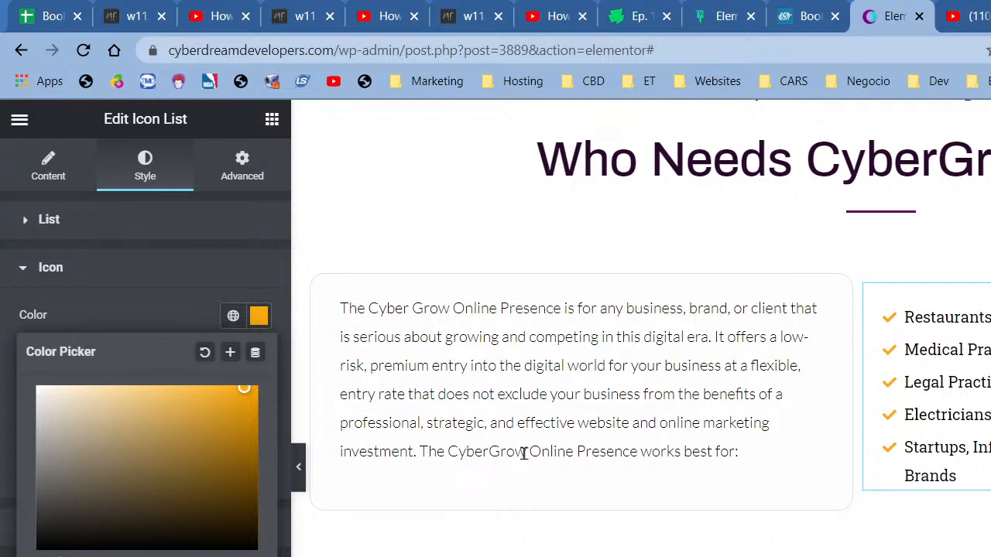
pyautogui.click(231, 334)
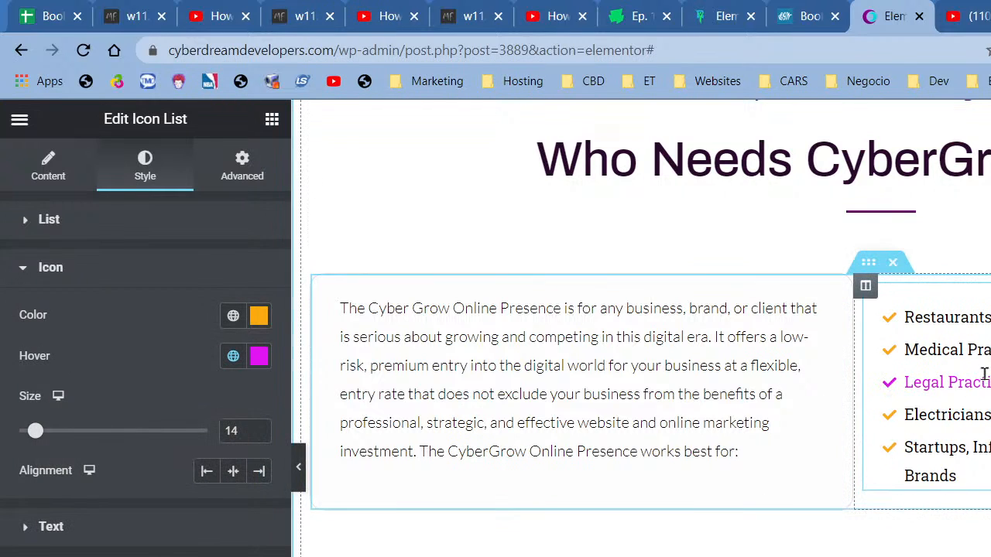
pyautogui.click(299, 468)
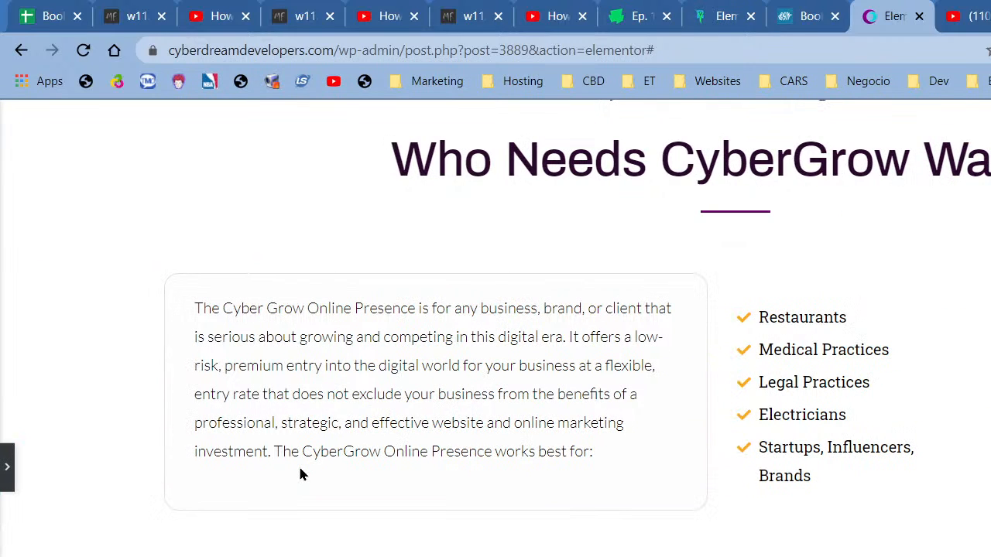
pyautogui.click(4, 457)
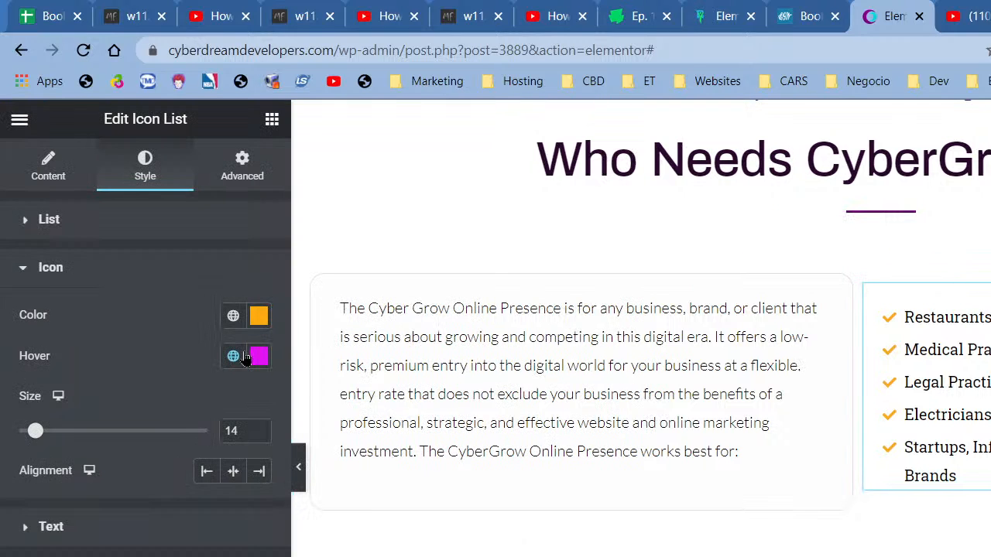
# - Try blue #01BAEF on the icons, revert to orange Accent, and hide the panel
pyautogui.click(233, 315)
pyautogui.scroll(-8, 147, 471)
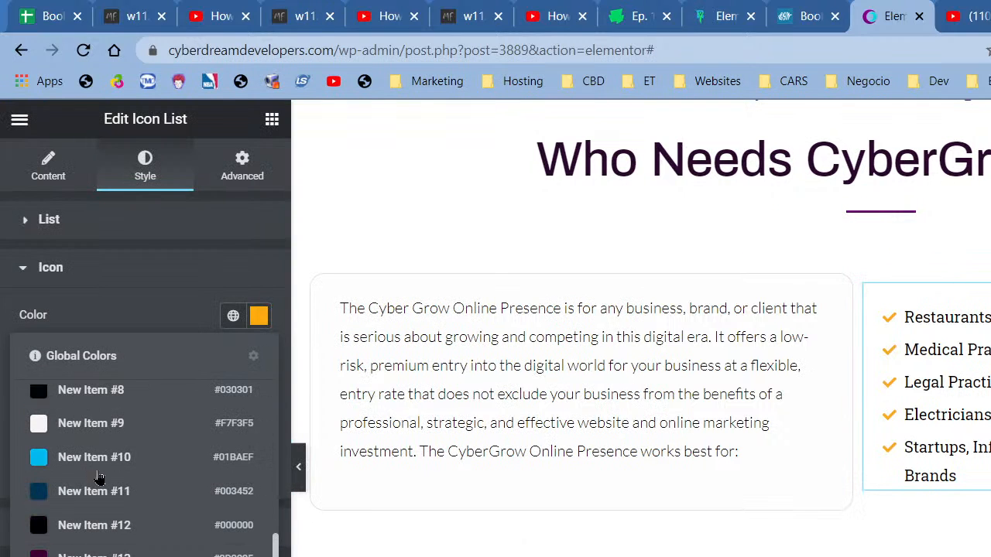
pyautogui.click(98, 473)
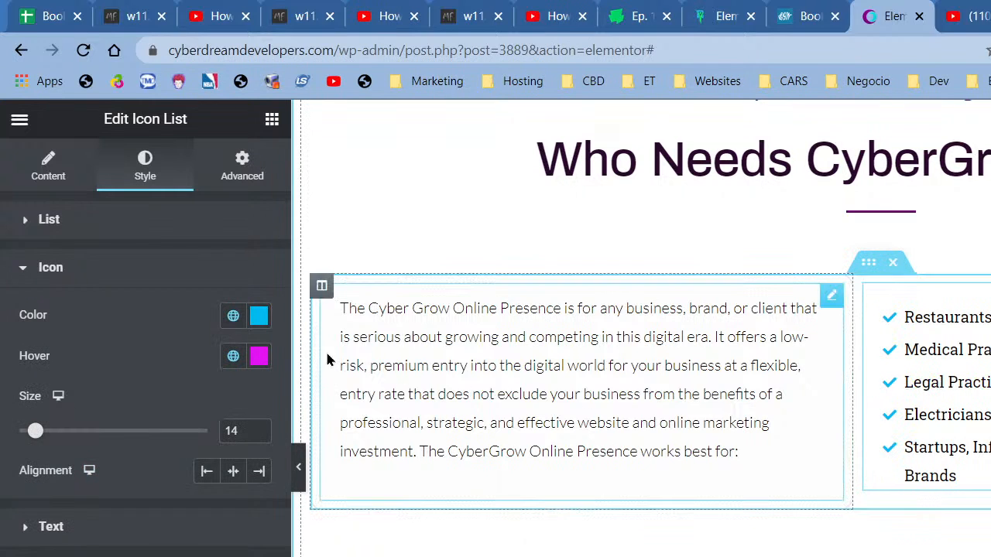
pyautogui.click(233, 316)
pyautogui.click(130, 501)
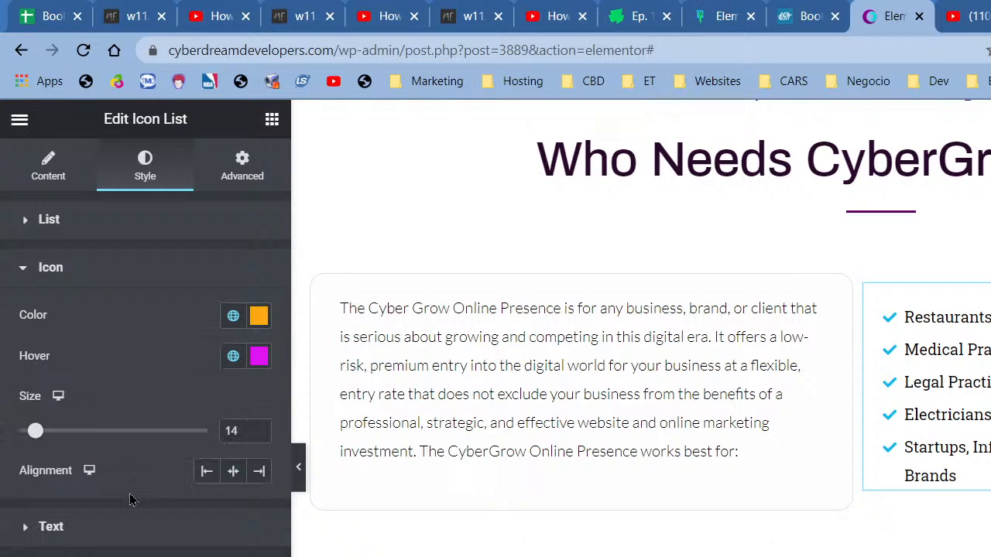
pyautogui.click(302, 481)
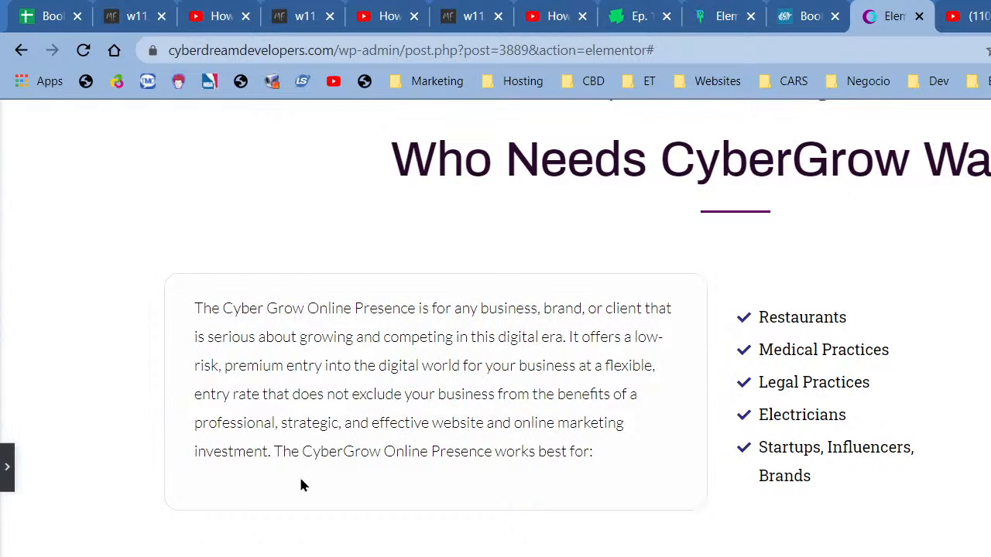
# - Scroll through the full-width preview to check the page, then restore the Edit Icon List panel
pyautogui.scroll(3, 699, 545)
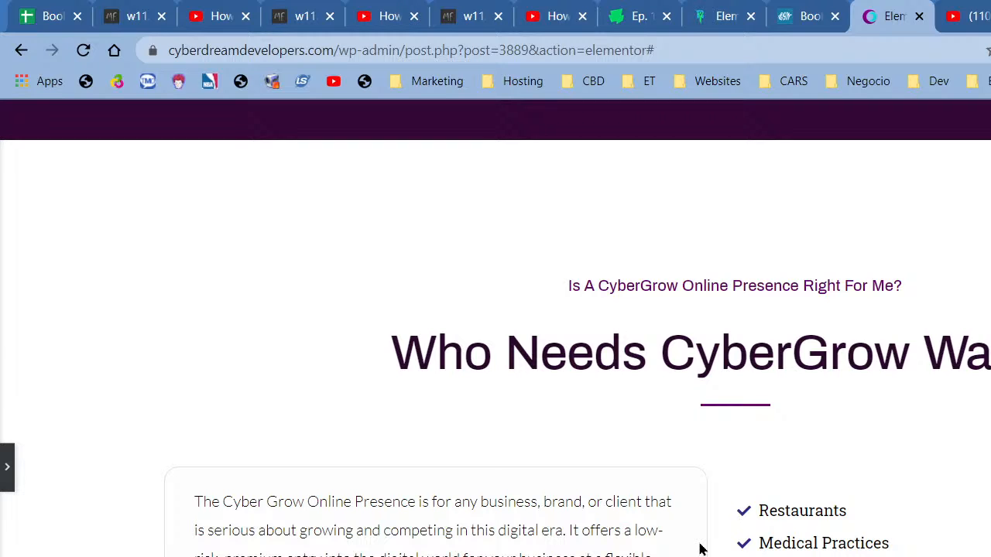
pyautogui.scroll(-1, 700, 549)
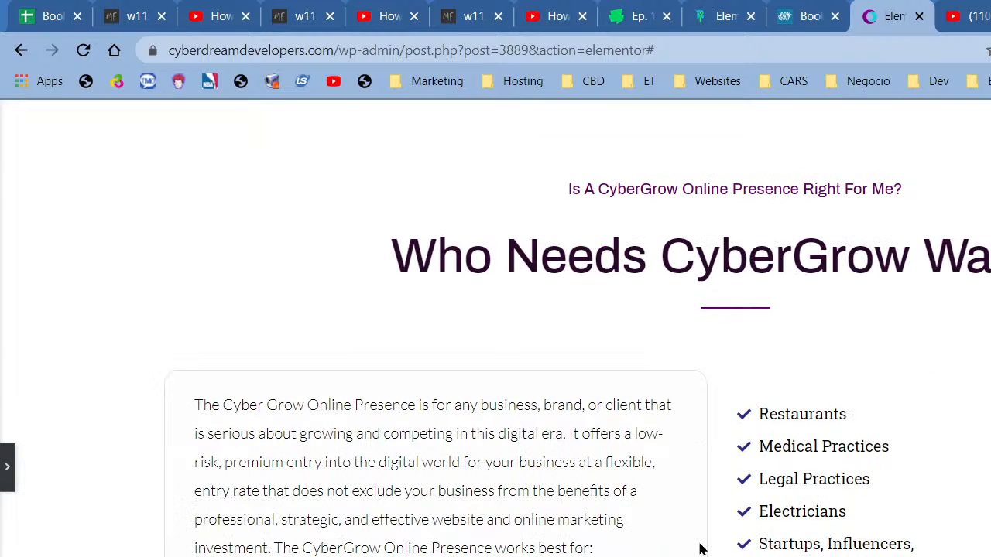
pyautogui.scroll(15, 700, 549)
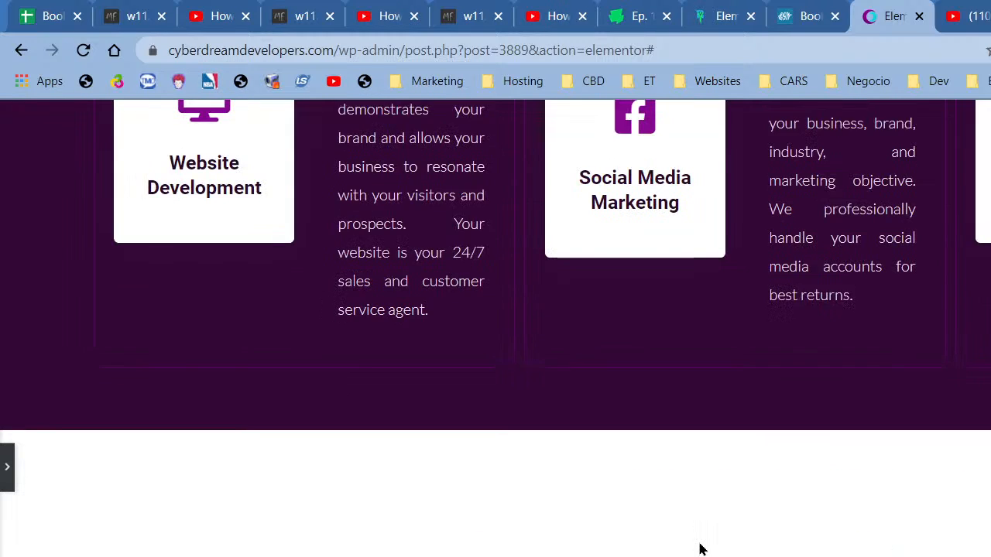
pyautogui.scroll(5, 700, 548)
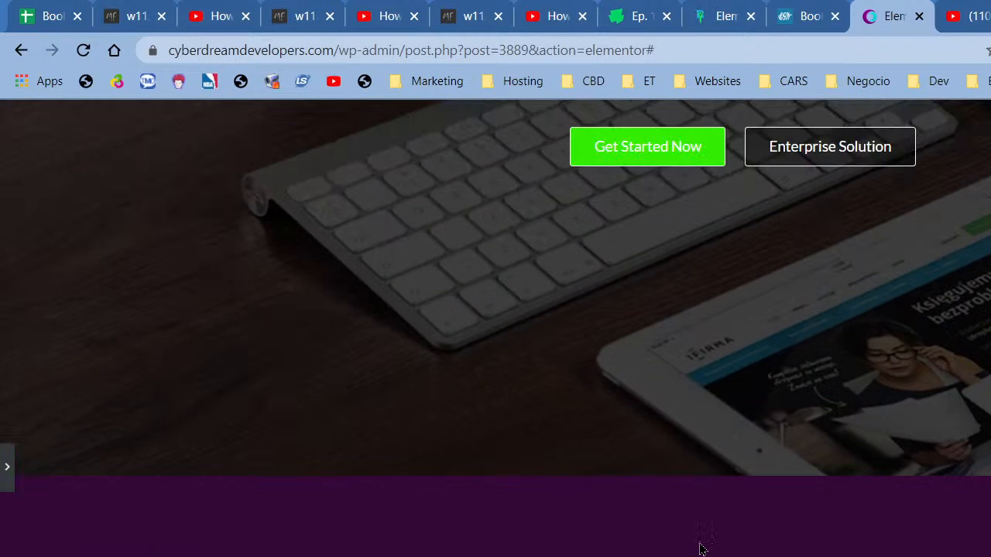
pyautogui.scroll(-4, 699, 549)
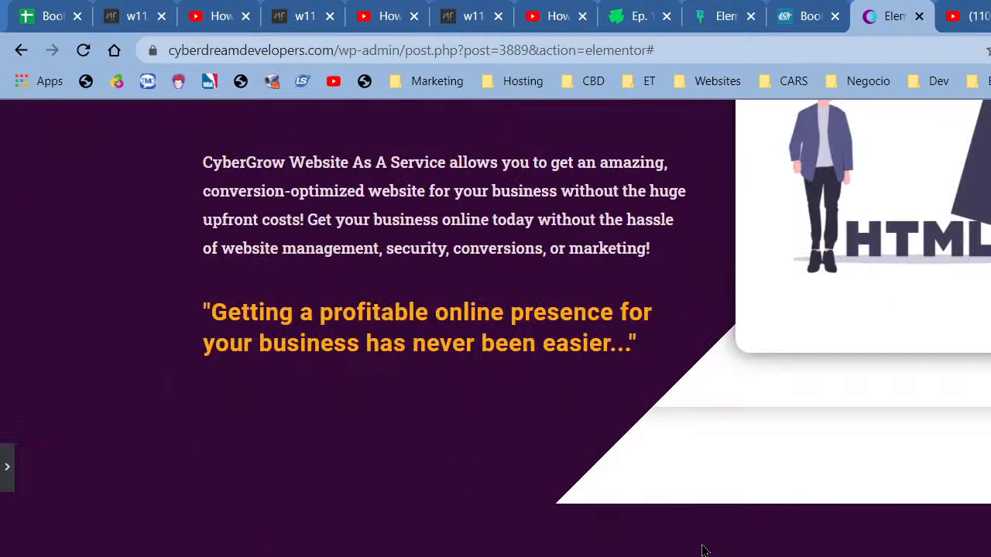
pyautogui.scroll(-10, 703, 549)
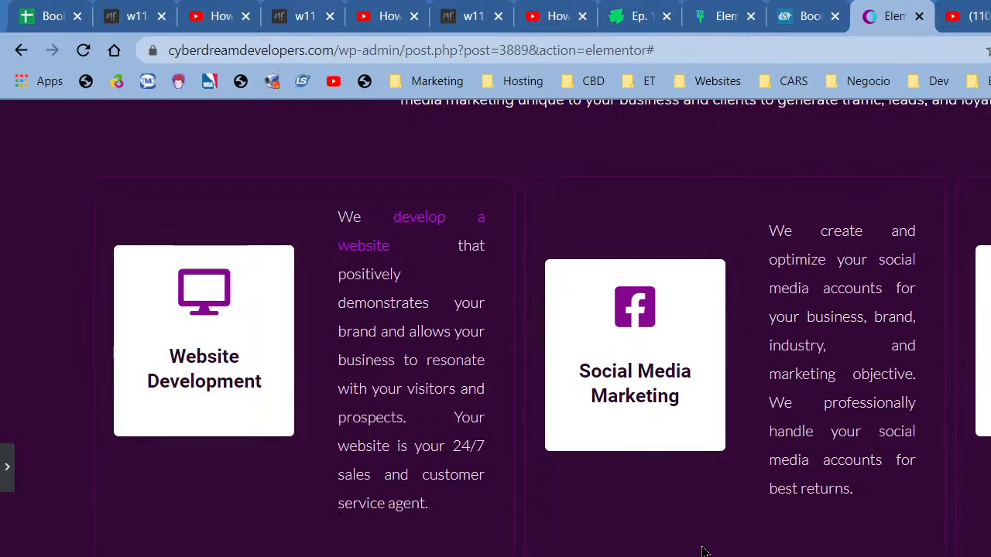
pyautogui.scroll(5, 703, 551)
pyautogui.scroll(-6, 703, 551)
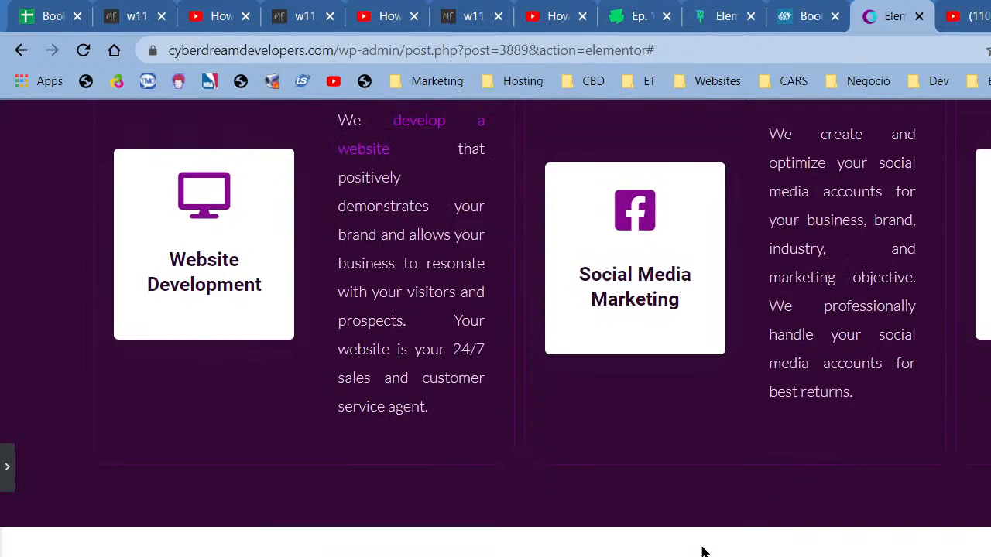
pyautogui.scroll(-7, 703, 551)
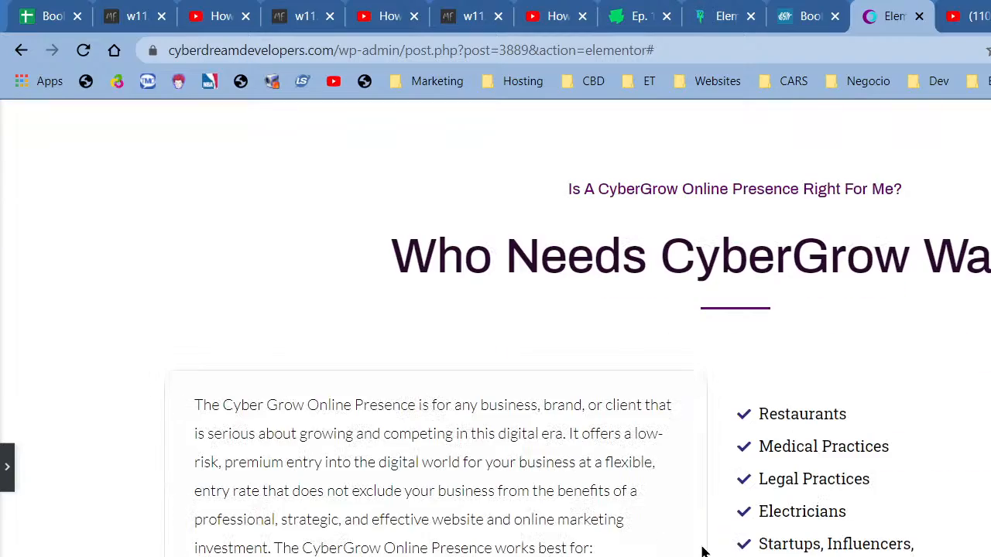
pyautogui.scroll(-13, 703, 551)
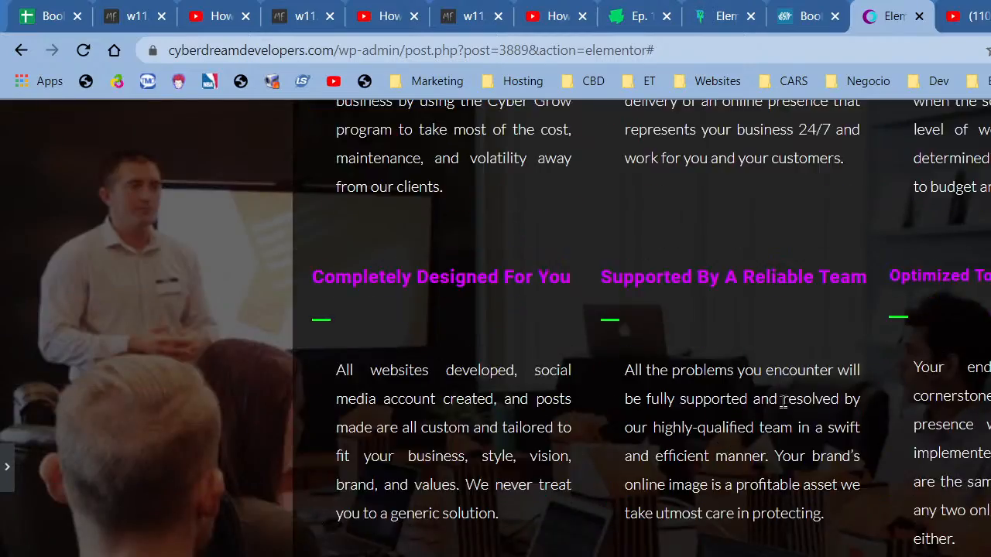
pyautogui.scroll(-10, 783, 402)
pyautogui.scroll(2, 710, 515)
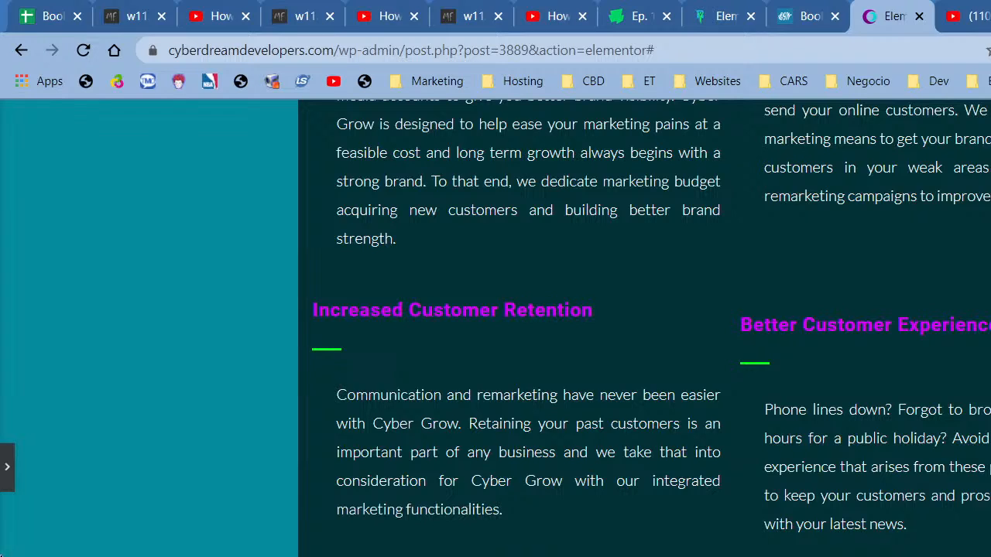
pyautogui.click(7, 466)
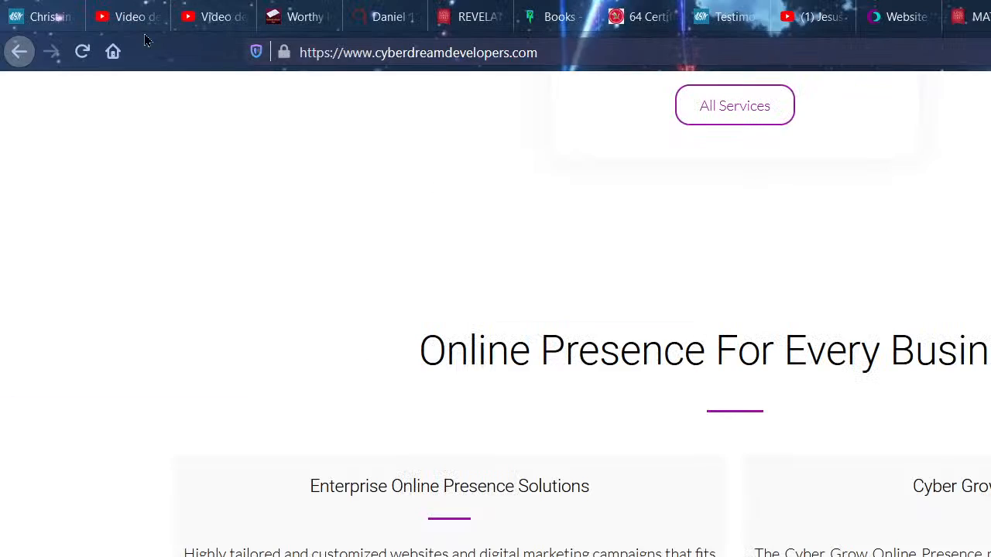
pyautogui.scroll(3, 855, 551)
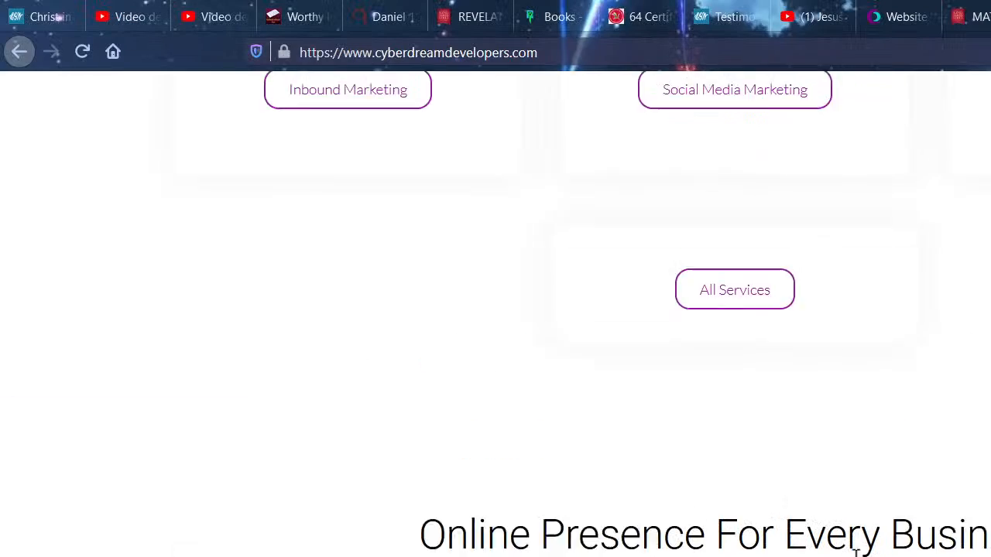
# - Go to the live Cyber Grow Online Presence page via Services > Website Development
pyautogui.scroll(15, 855, 551)
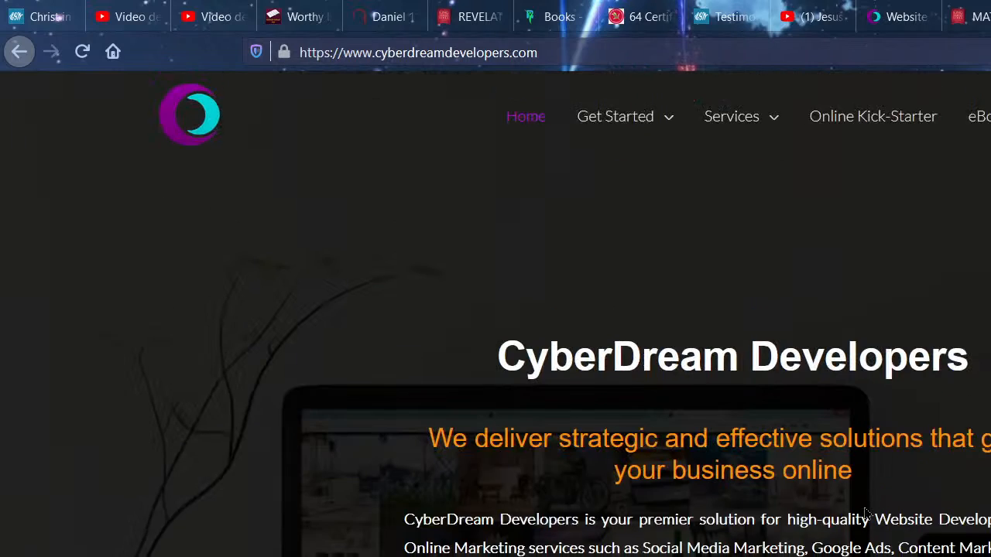
pyautogui.moveTo(759, 136)
pyautogui.moveTo(781, 198)
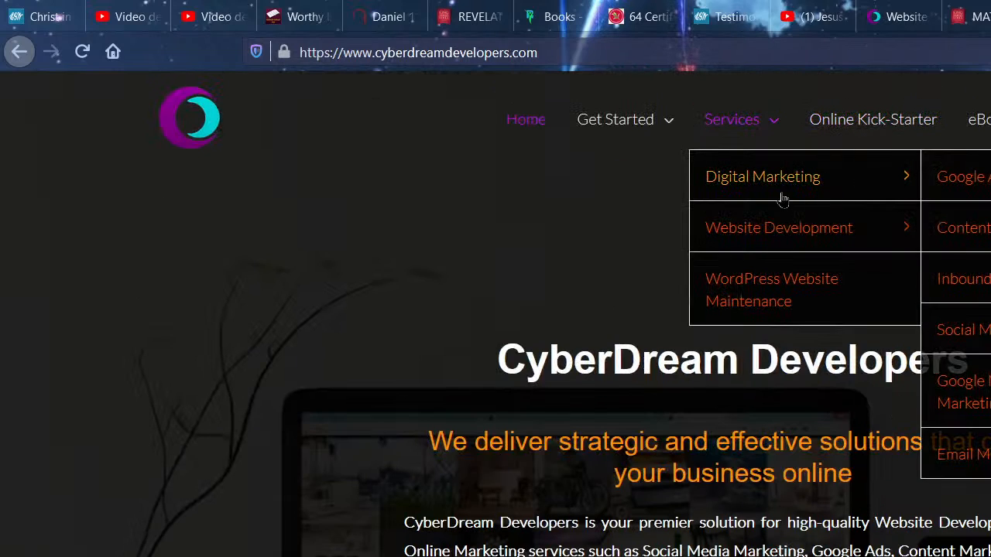
pyautogui.moveTo(913, 230)
pyautogui.click(958, 230)
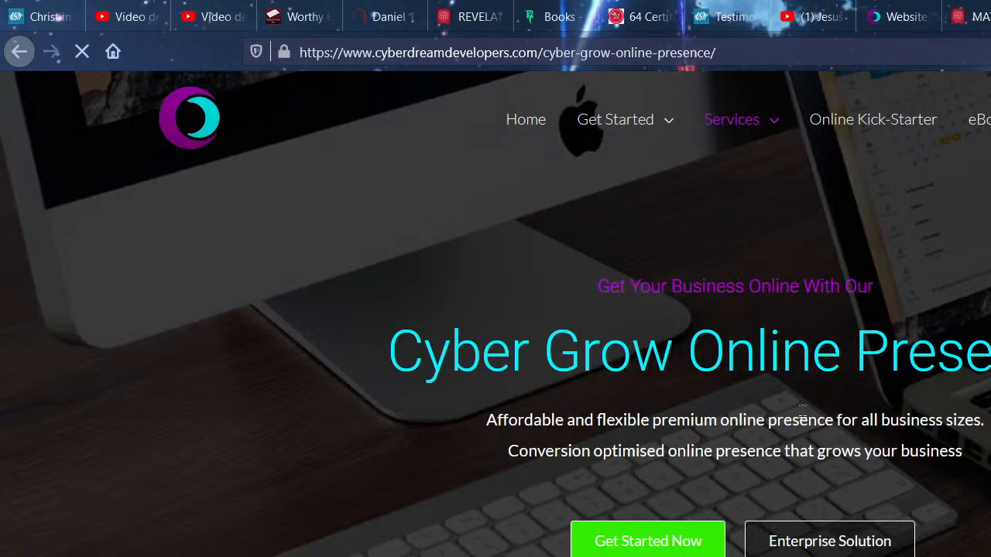
# - Scroll down the live page and reload it for the latest changes
pyautogui.scroll(-7, 802, 416)
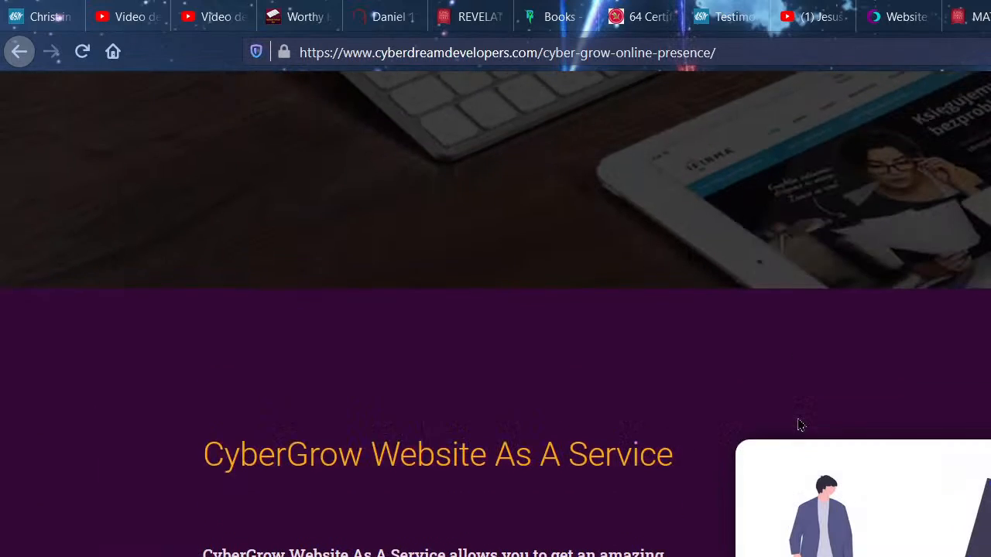
pyautogui.scroll(-10, 797, 417)
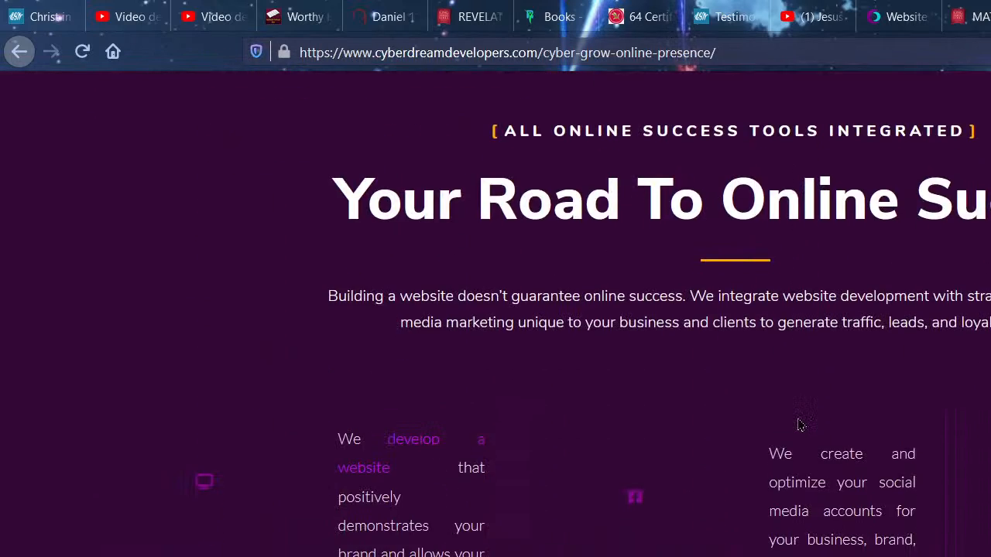
pyautogui.scroll(-2, 797, 422)
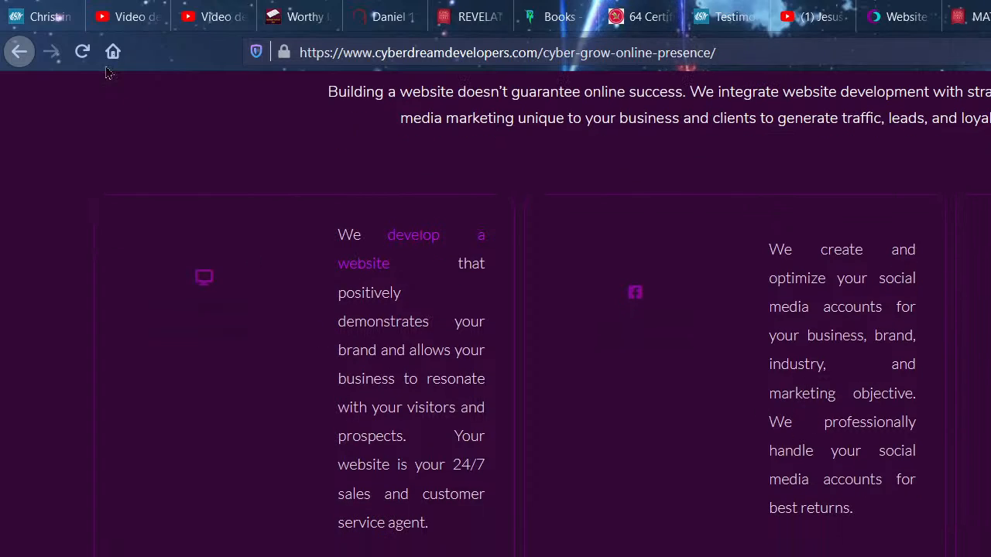
pyautogui.click(82, 51)
# - Hide the Elementor panel, scroll the preview up to the hero, and restore the panel
pyautogui.scroll(8, 807, 313)
pyautogui.scroll(-4, 807, 320)
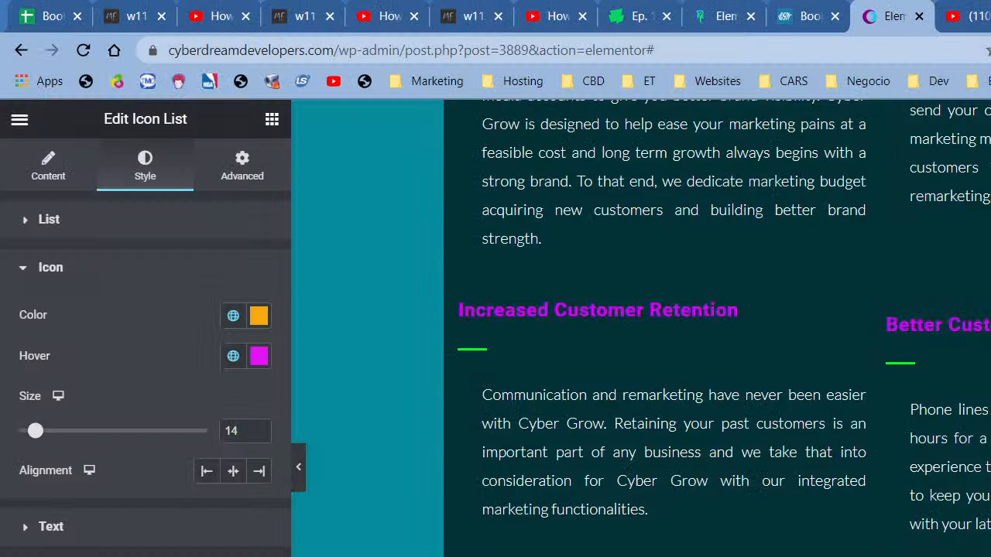
pyautogui.scroll(5, 558, 402)
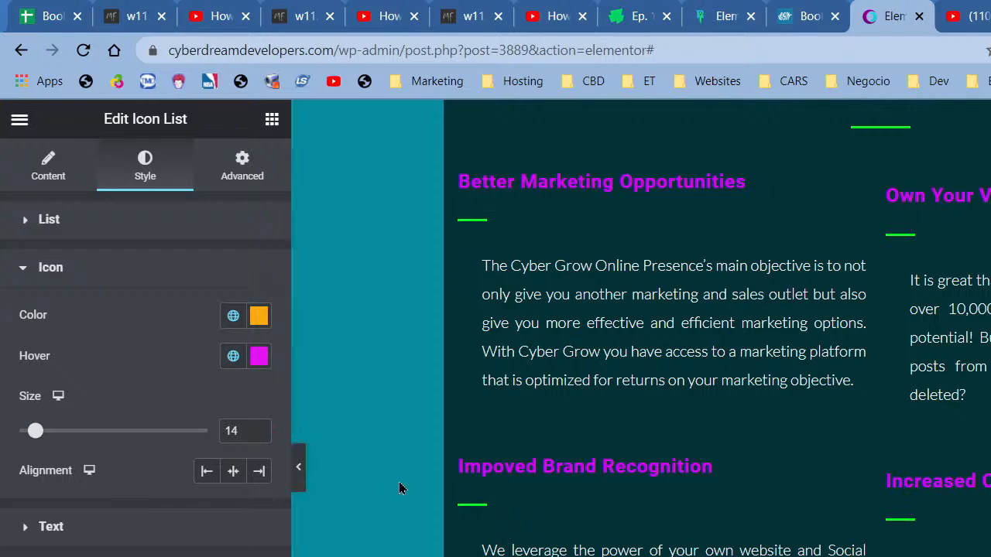
pyautogui.click(305, 475)
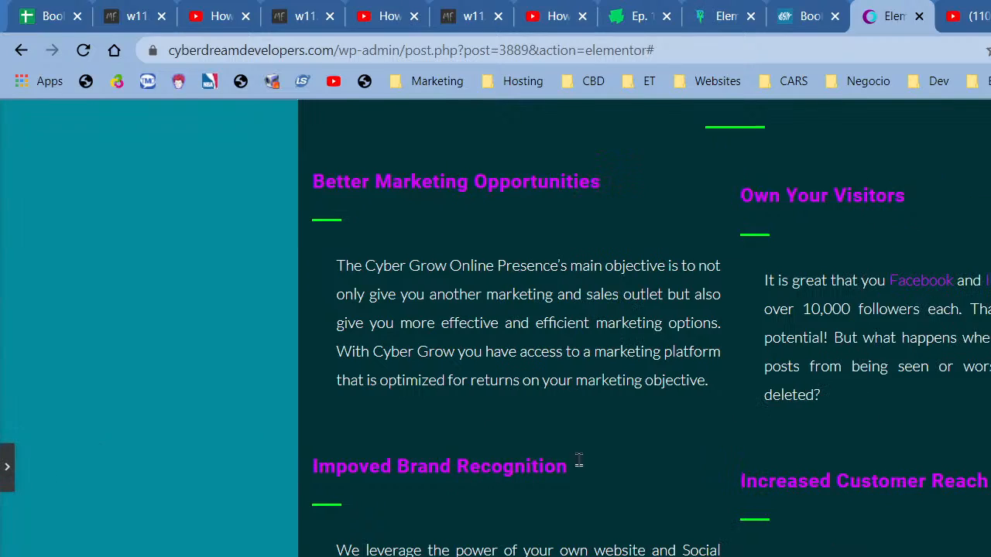
pyautogui.scroll(10, 579, 461)
pyautogui.scroll(10, 496, 328)
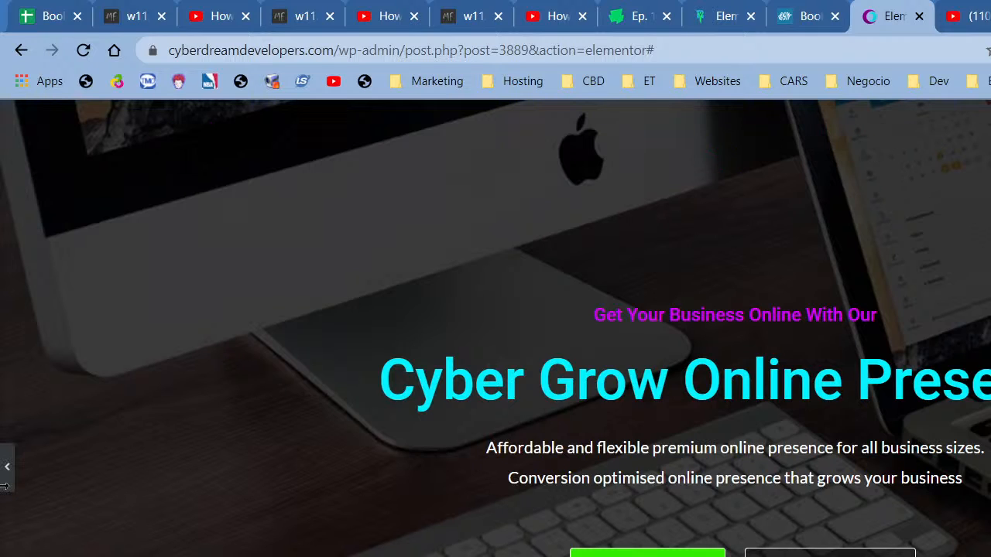
pyautogui.click(9, 485)
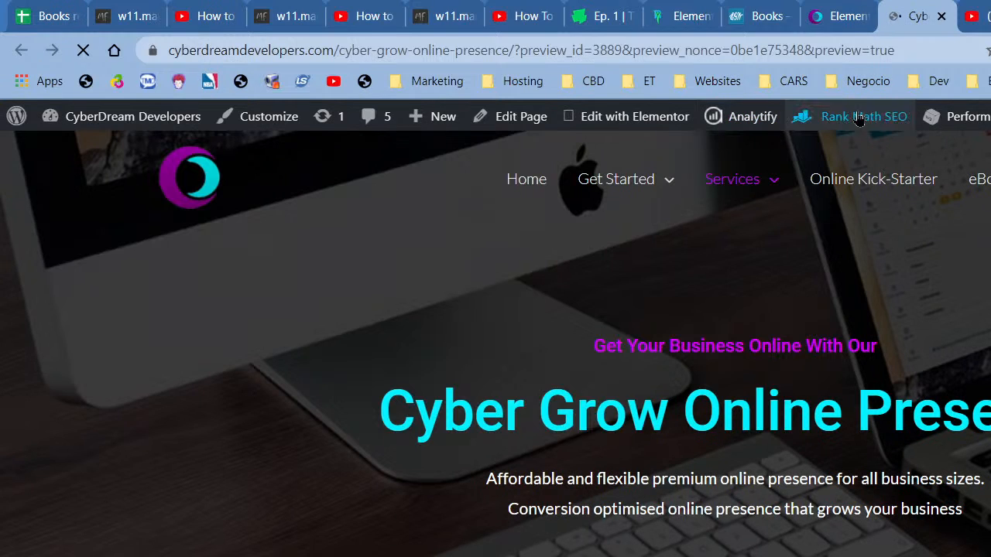
# - Purge all site caches from the admin bar's Performance menu
pyautogui.moveTo(977, 117)
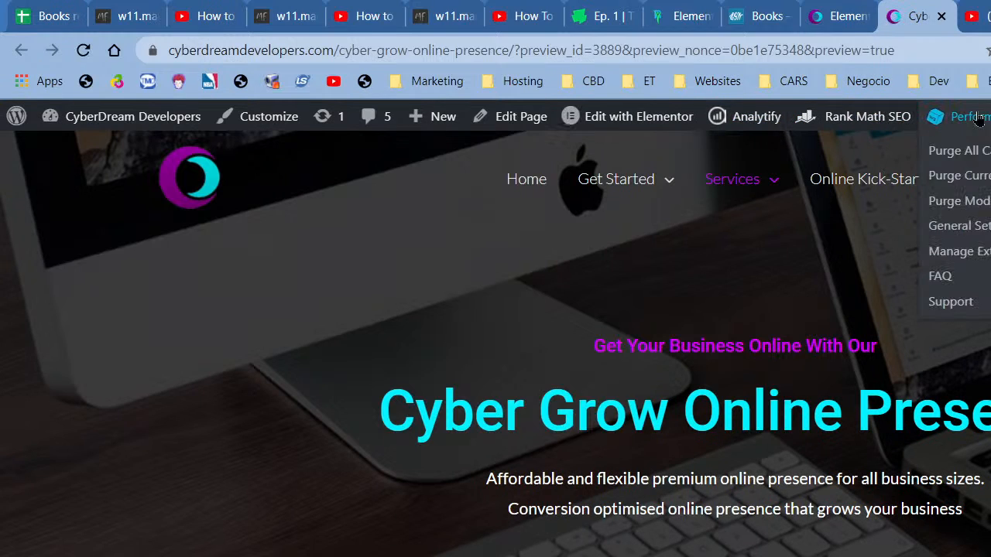
pyautogui.click(987, 157)
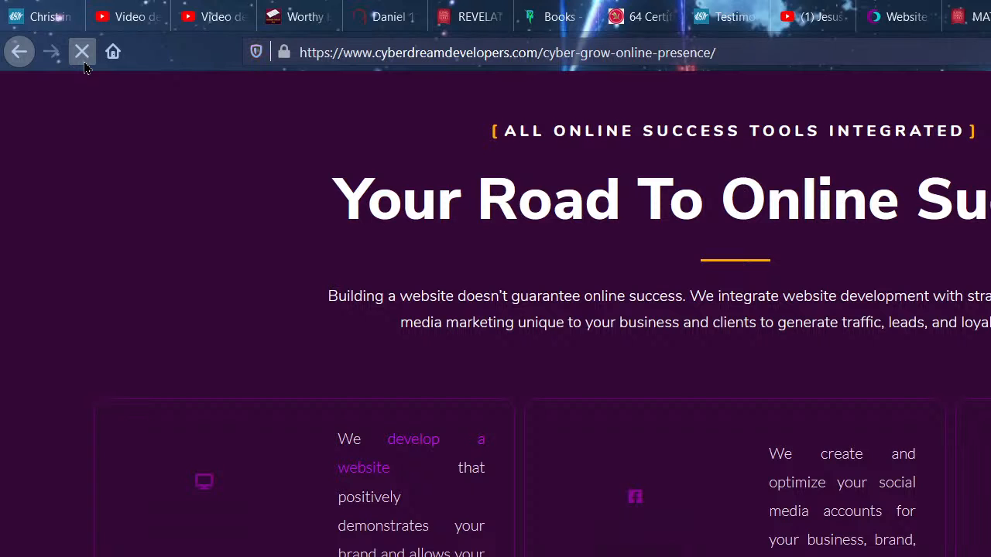
# - Load cyberdreamdevelopers.com/cyber-grow-online-presence/ in the other Chrome window and reload it twice
pyautogui.scroll(-6, 791, 322)
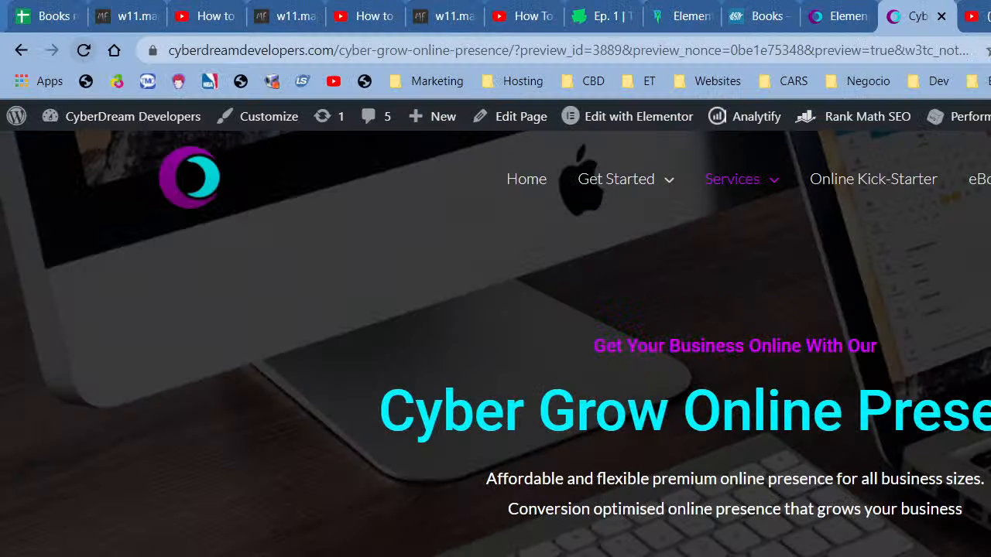
pyautogui.moveTo(783, 184)
pyautogui.moveTo(782, 282)
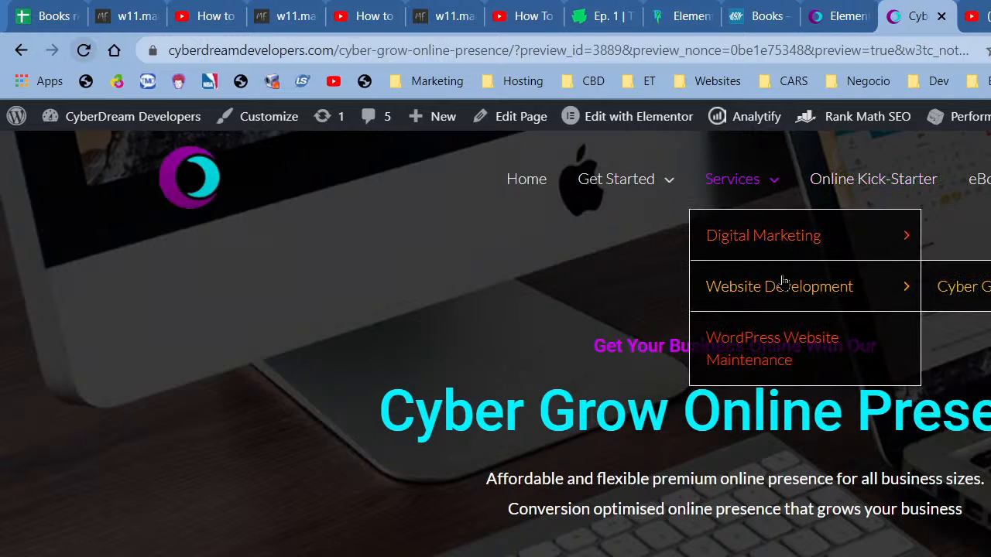
pyautogui.moveTo(798, 244)
pyautogui.moveTo(895, 289)
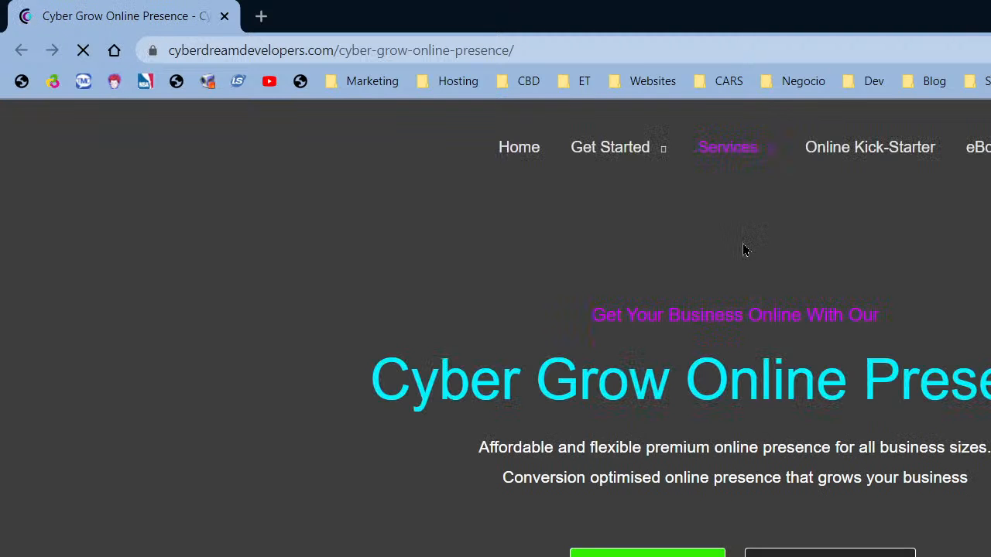
pyautogui.scroll(-5, 744, 250)
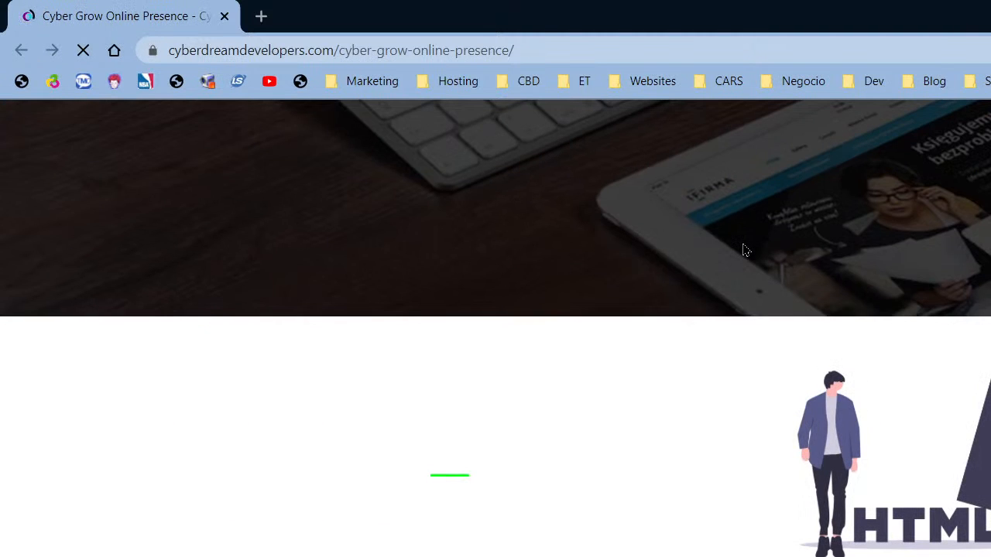
pyautogui.scroll(-10, 743, 248)
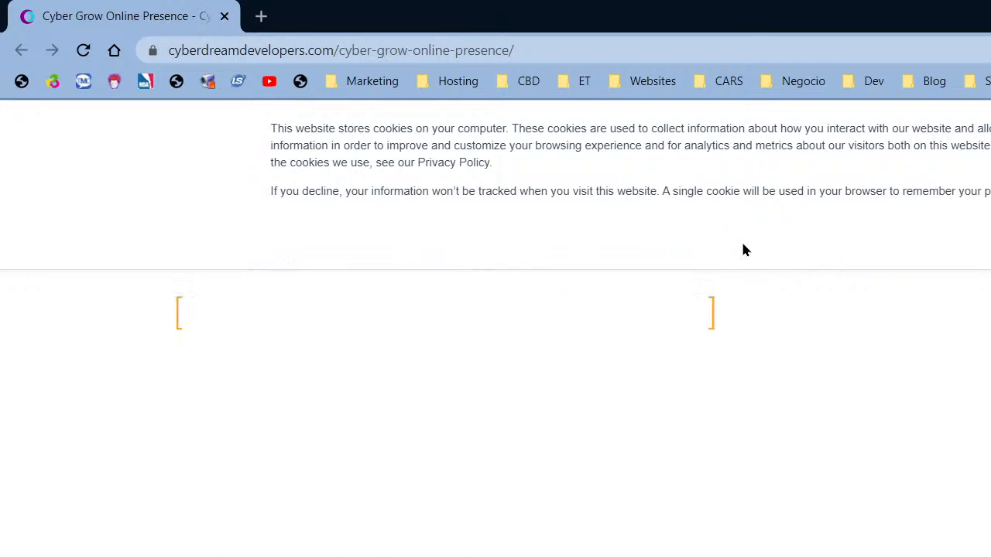
pyautogui.click(90, 52)
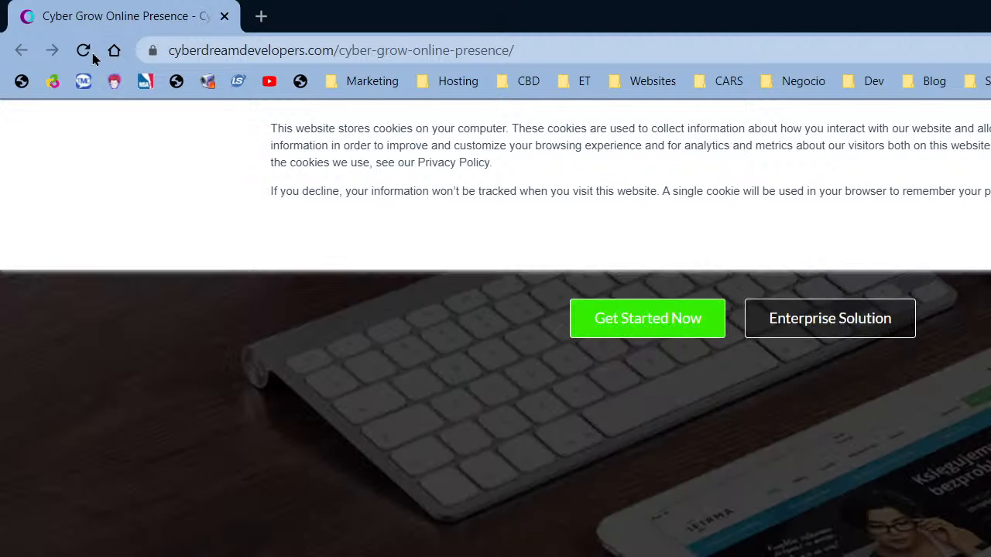
pyautogui.click(86, 53)
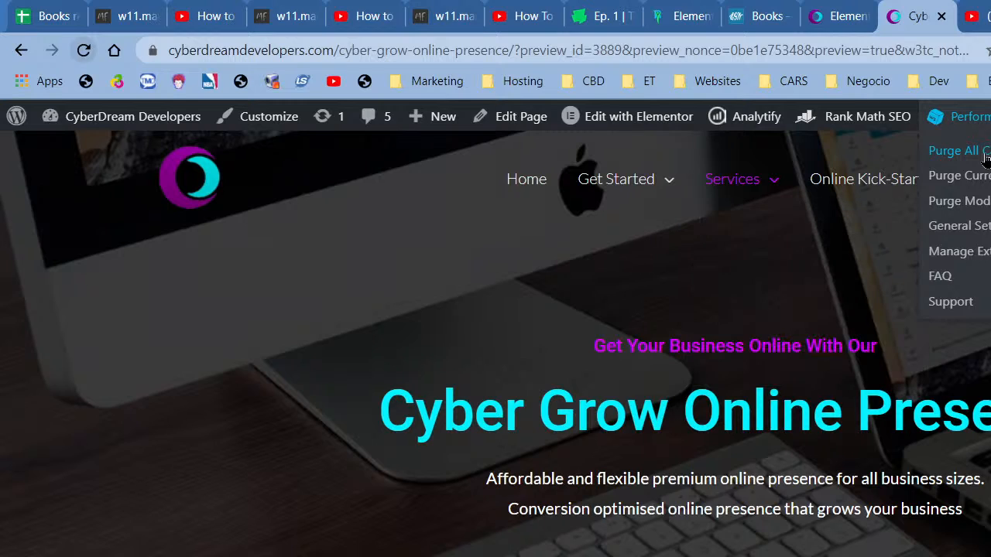
# - Purge all caches again, scroll down the preview, and reload the live Cyber Grow page
pyautogui.click(984, 151)
pyautogui.scroll(-10, 715, 294)
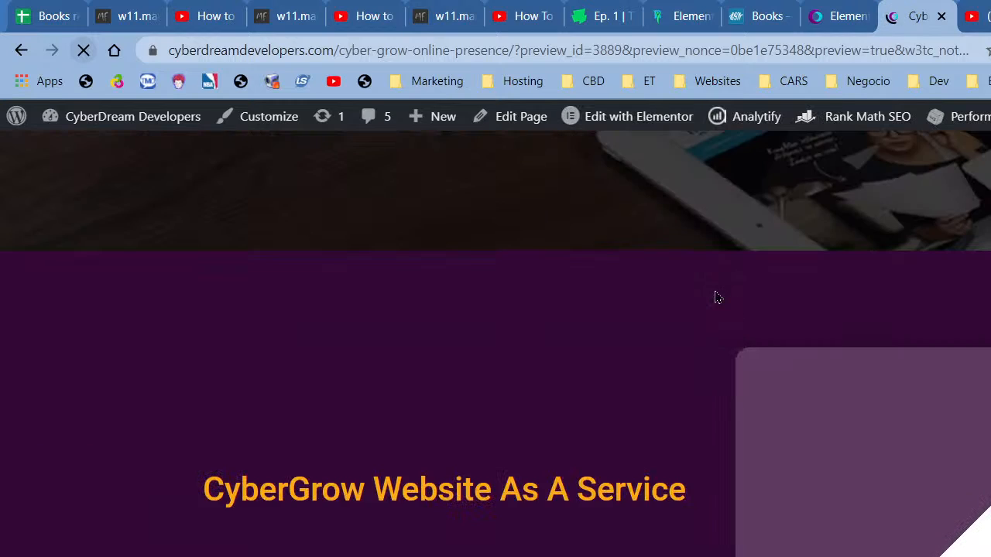
pyautogui.scroll(-12, 714, 296)
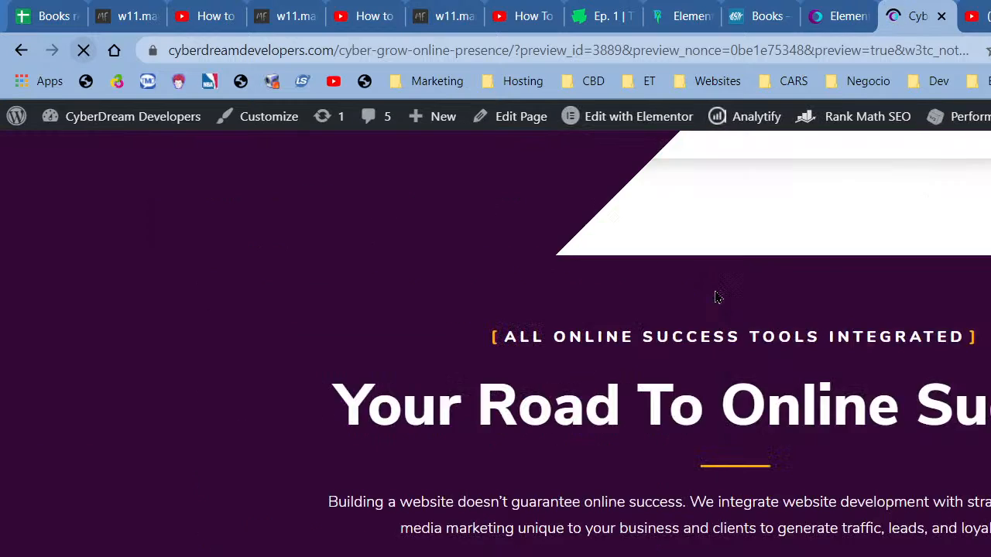
pyautogui.scroll(-10, 714, 296)
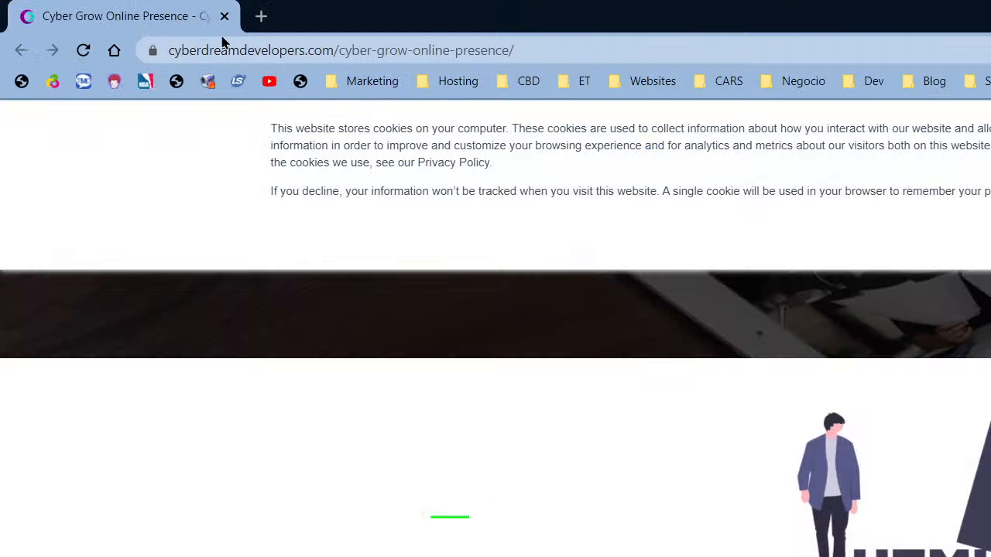
pyautogui.click(93, 48)
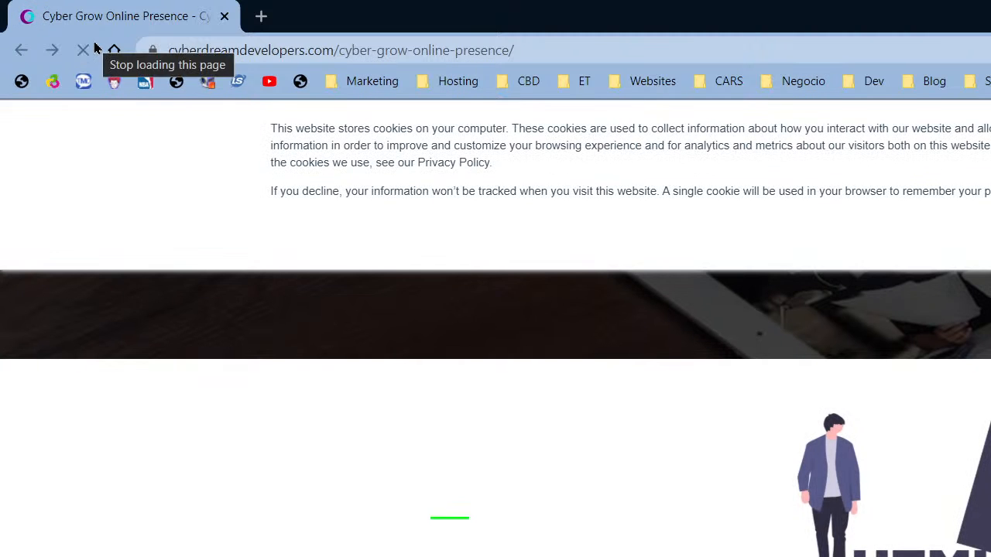
# - Replace the Cyber Grow tab with a new incognito tab showing the CyberDream Developers home page
pyautogui.click(261, 16)
pyautogui.click(215, 22)
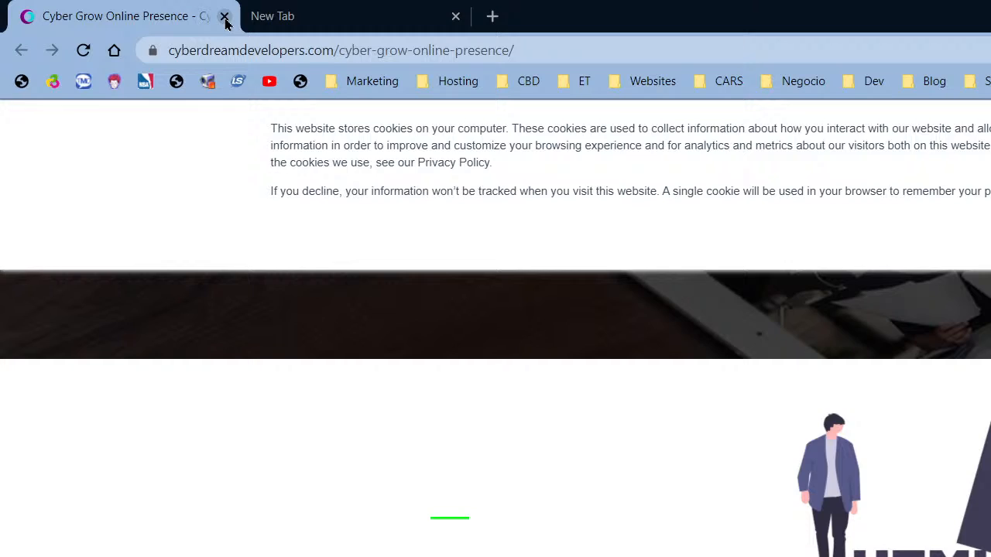
pyautogui.click(223, 17)
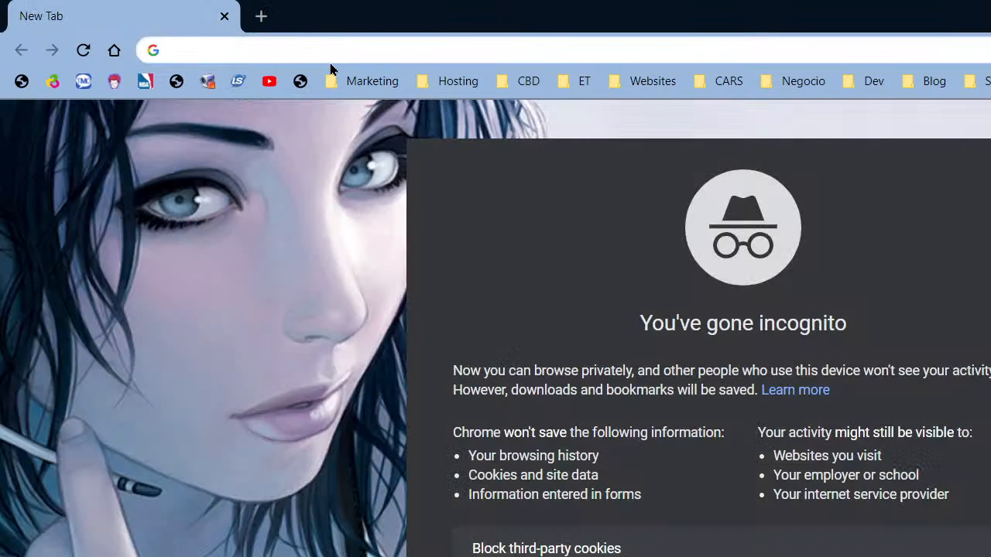
pyautogui.write('c')
pyautogui.click(354, 194)
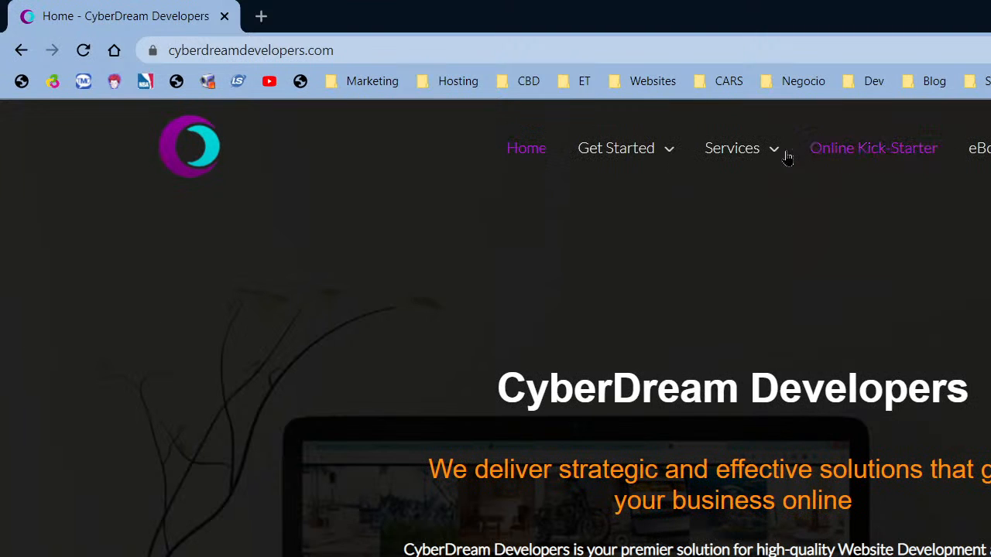
# - Open Cyber Grow Online Presence from Services > Website Development and review its checklist section
pyautogui.moveTo(776, 154)
pyautogui.click(964, 253)
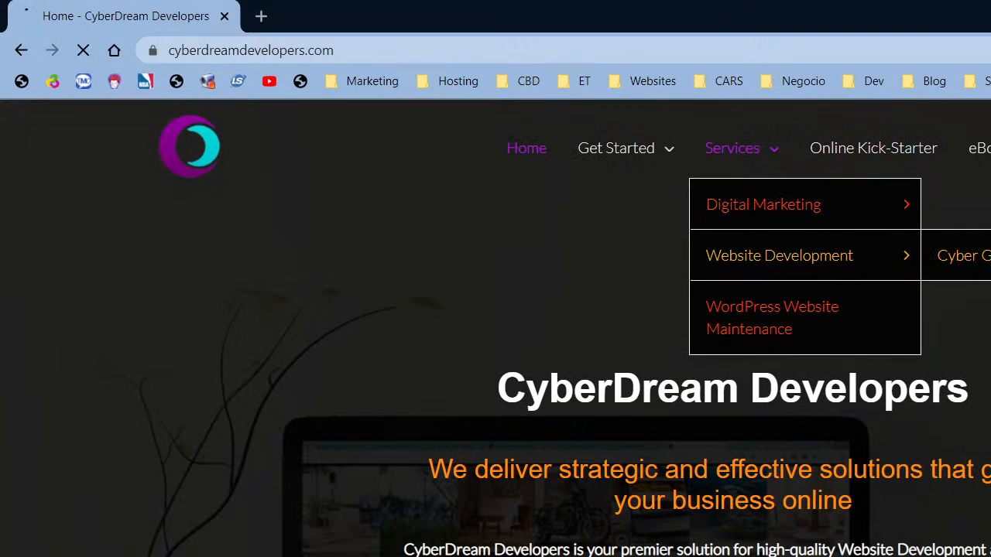
pyautogui.scroll(-10, 789, 266)
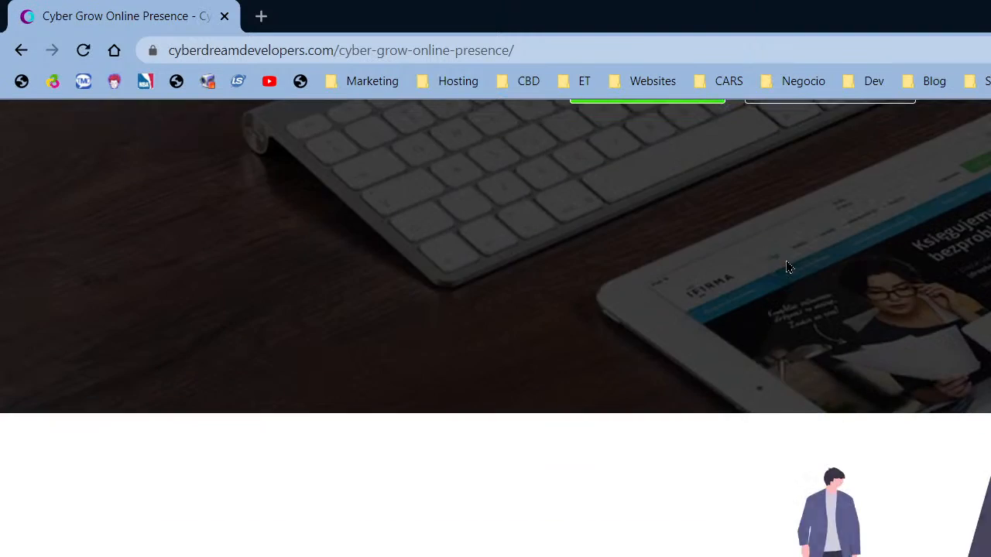
pyautogui.scroll(-15, 786, 267)
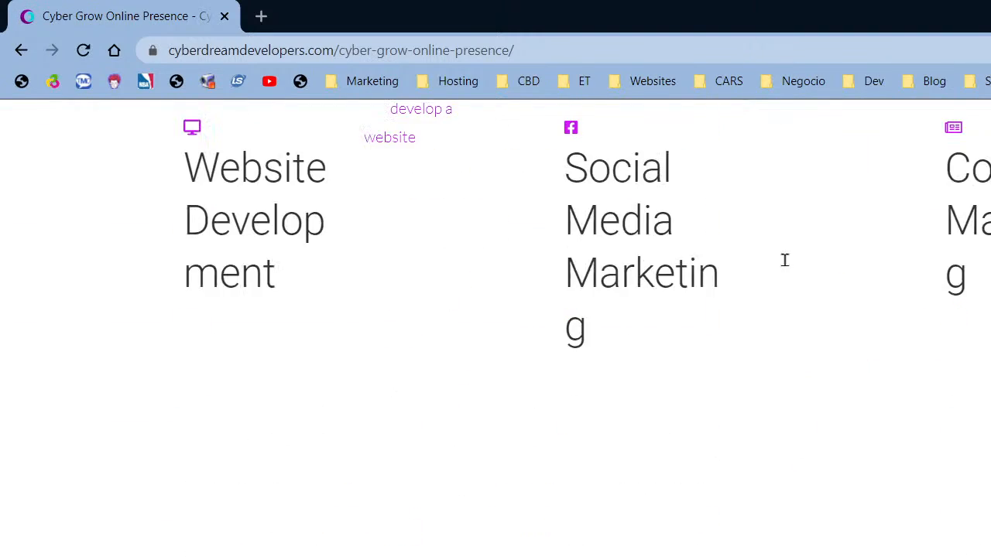
pyautogui.scroll(4, 783, 267)
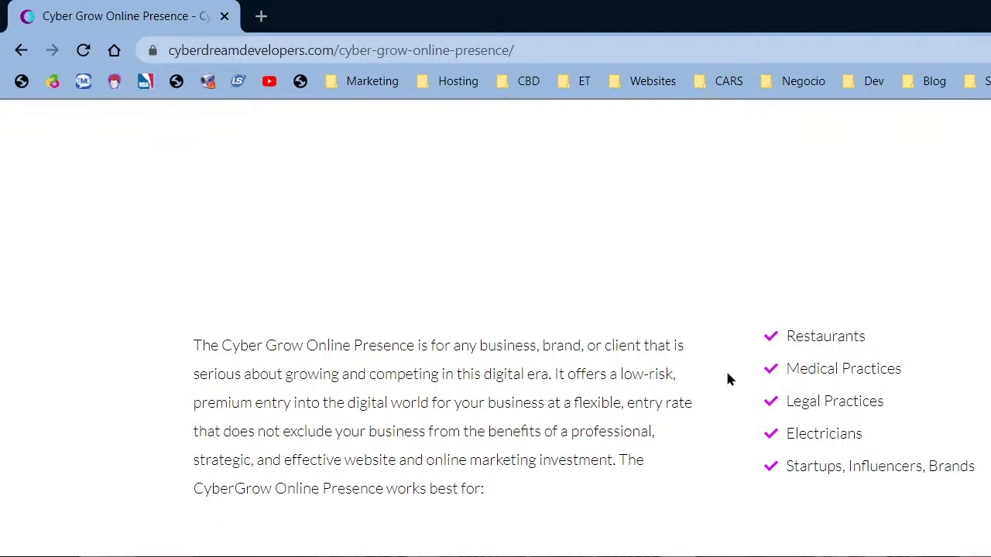
pyautogui.scroll(-5, 761, 379)
# - Scroll down the live page to check the pricing tier cards
pyautogui.scroll(15, 761, 379)
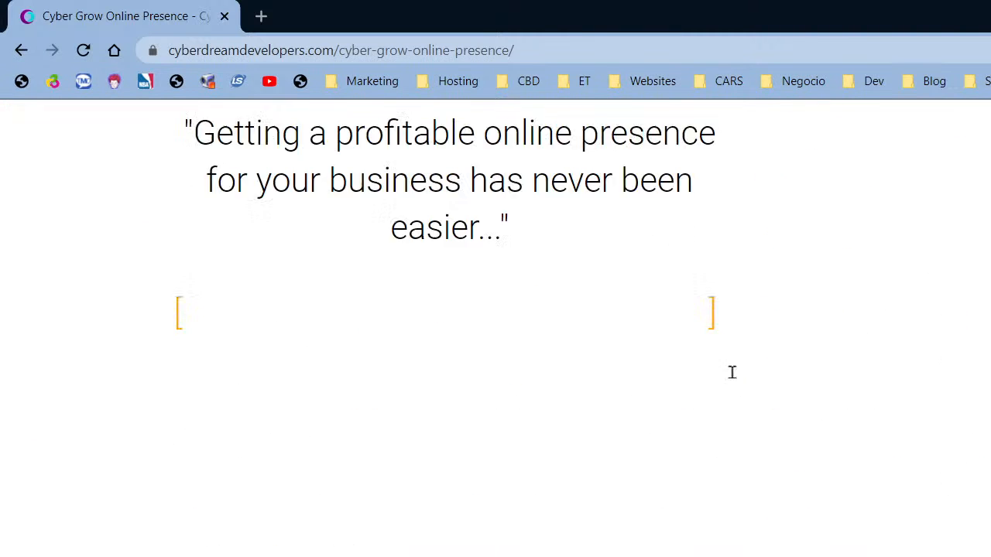
pyautogui.scroll(4, 620, 391)
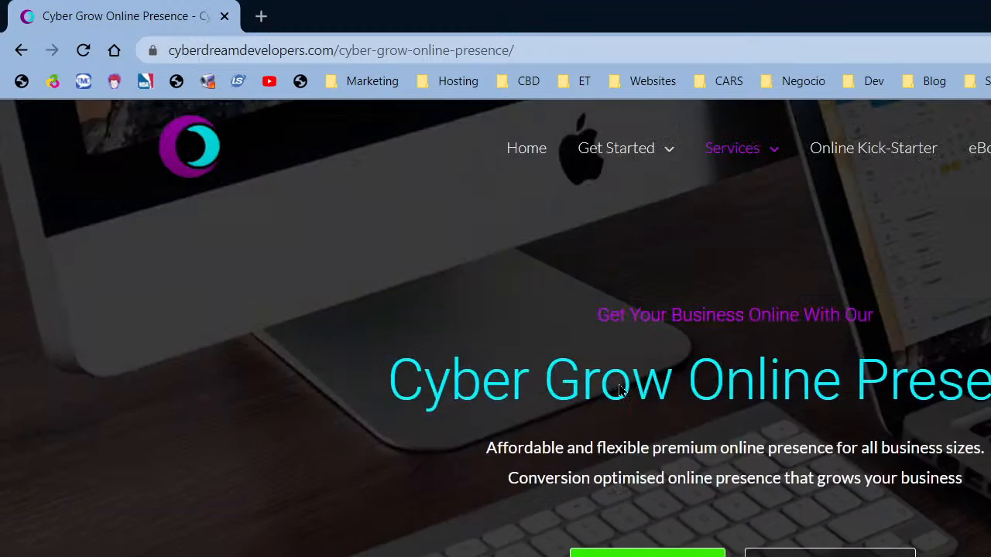
pyautogui.scroll(-10, 619, 391)
pyautogui.scroll(-3, 619, 391)
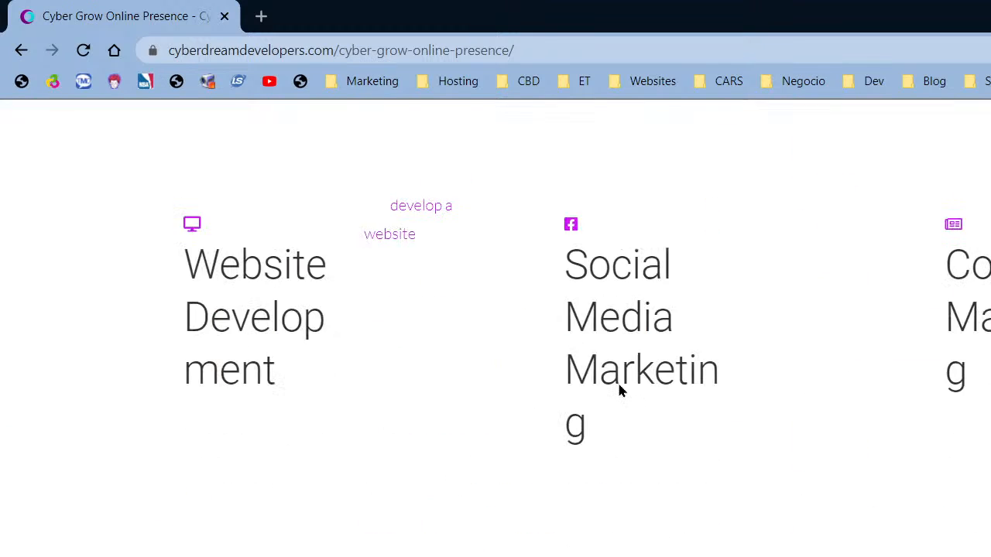
pyautogui.scroll(-20, 619, 391)
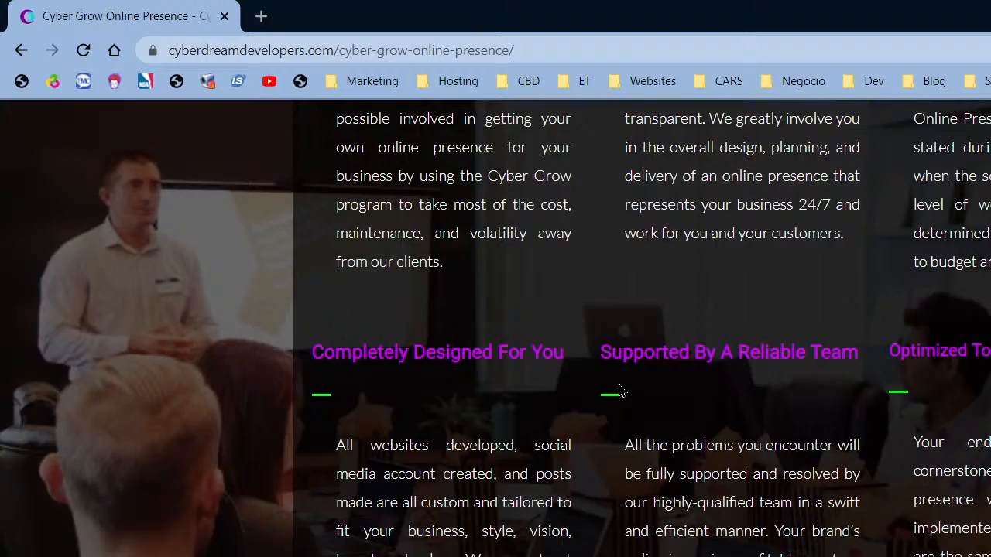
pyautogui.scroll(-20, 619, 391)
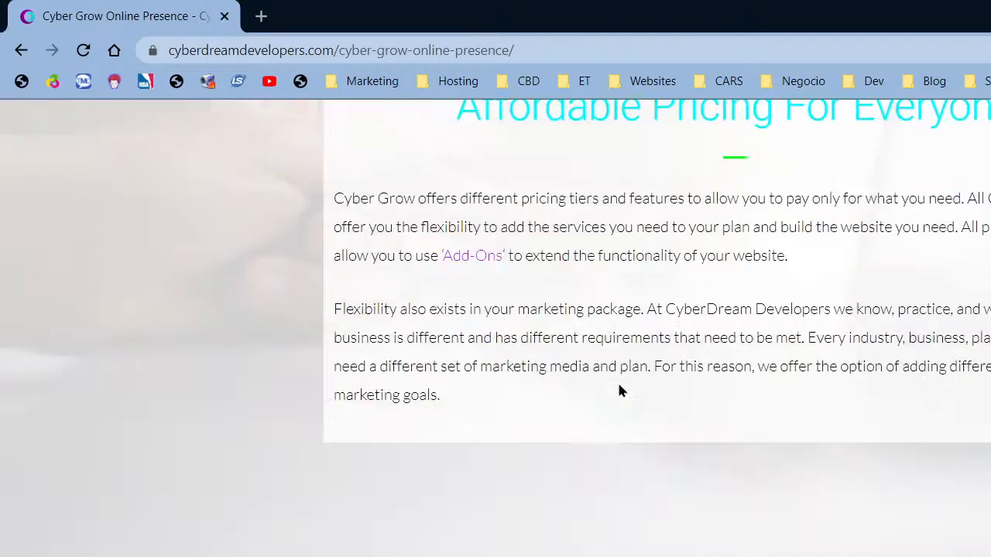
pyautogui.scroll(-20, 619, 391)
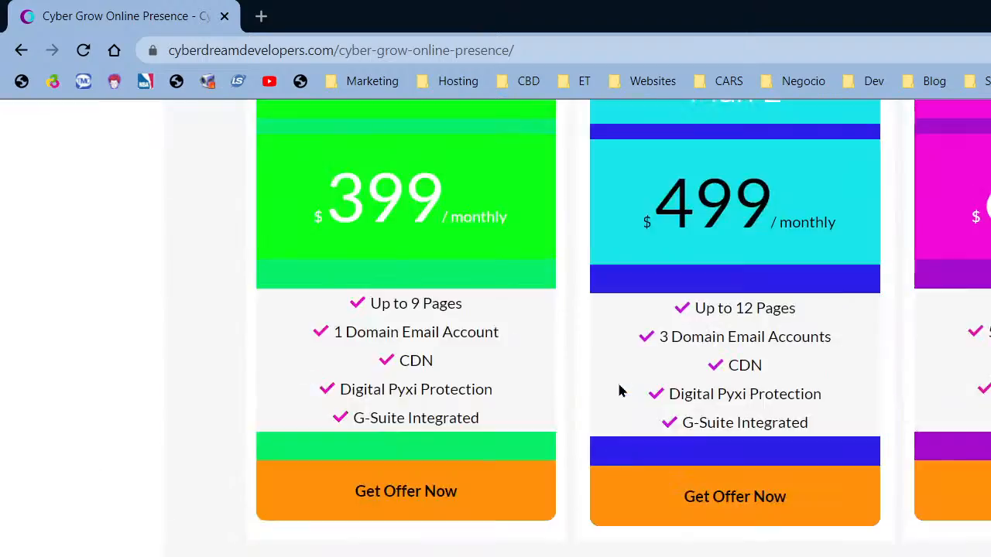